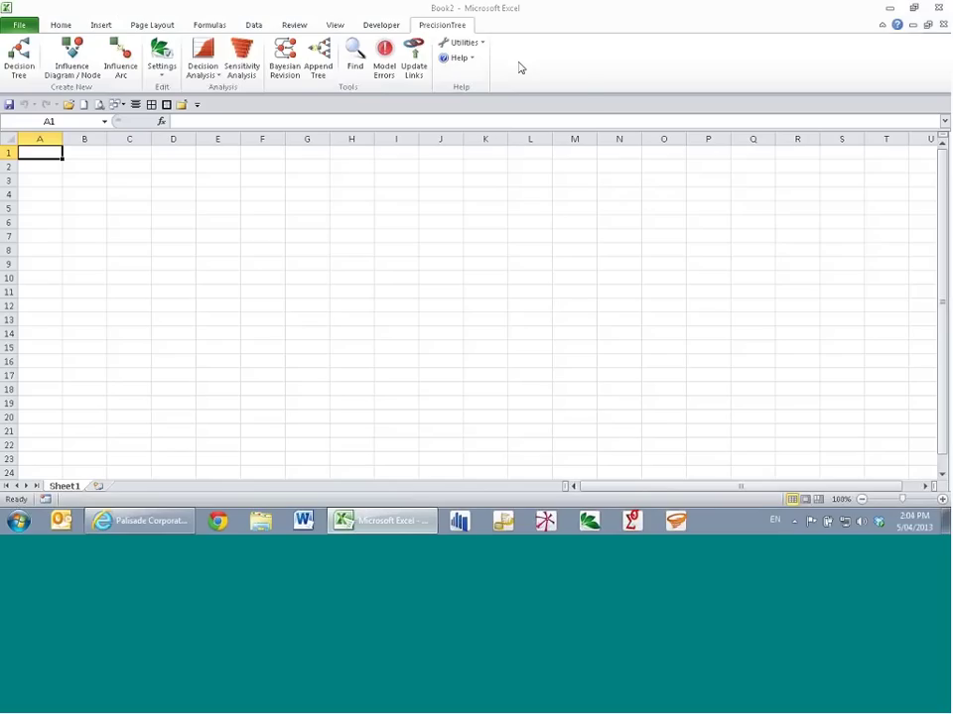
Step: Open the PrecisionTree example spreadsheets list and look through its example categories
left_click(462, 59)
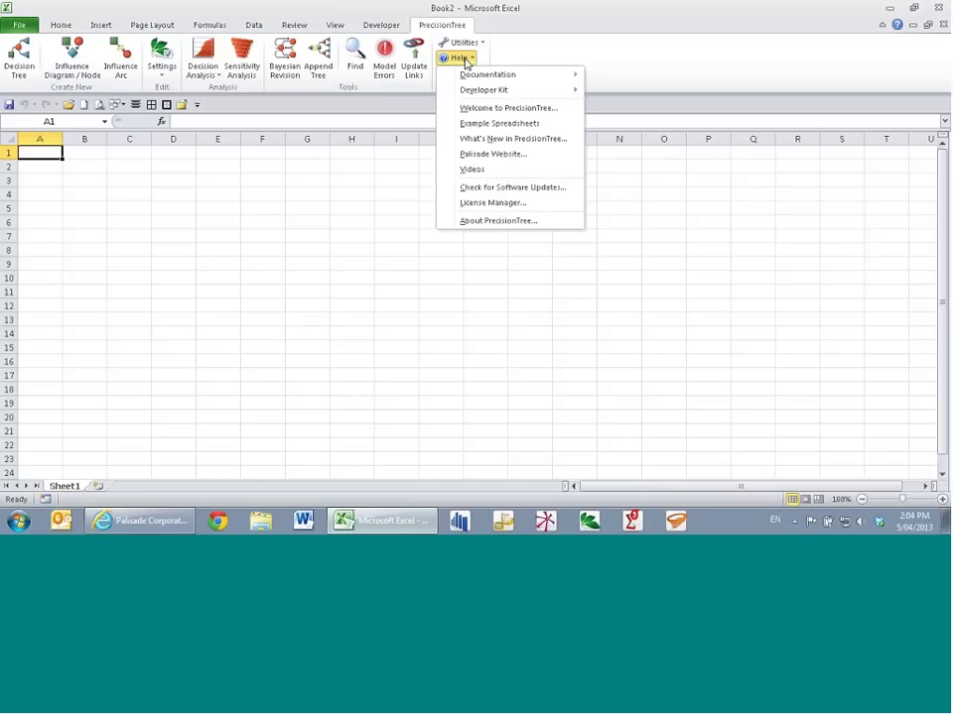
left_click(491, 123)
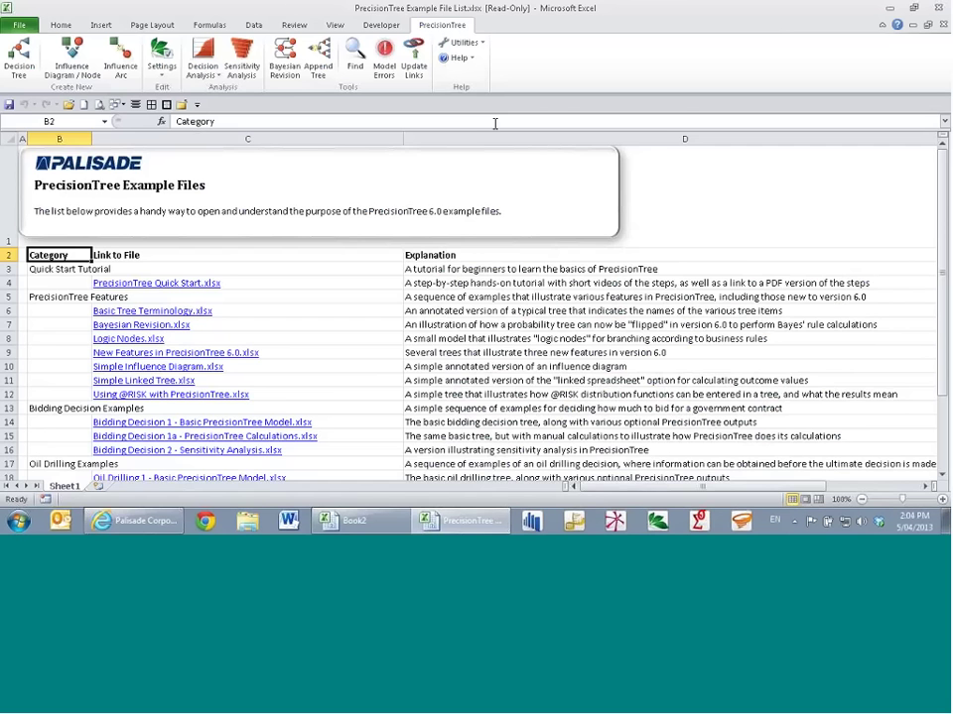
scroll(533, 321, "down", 2)
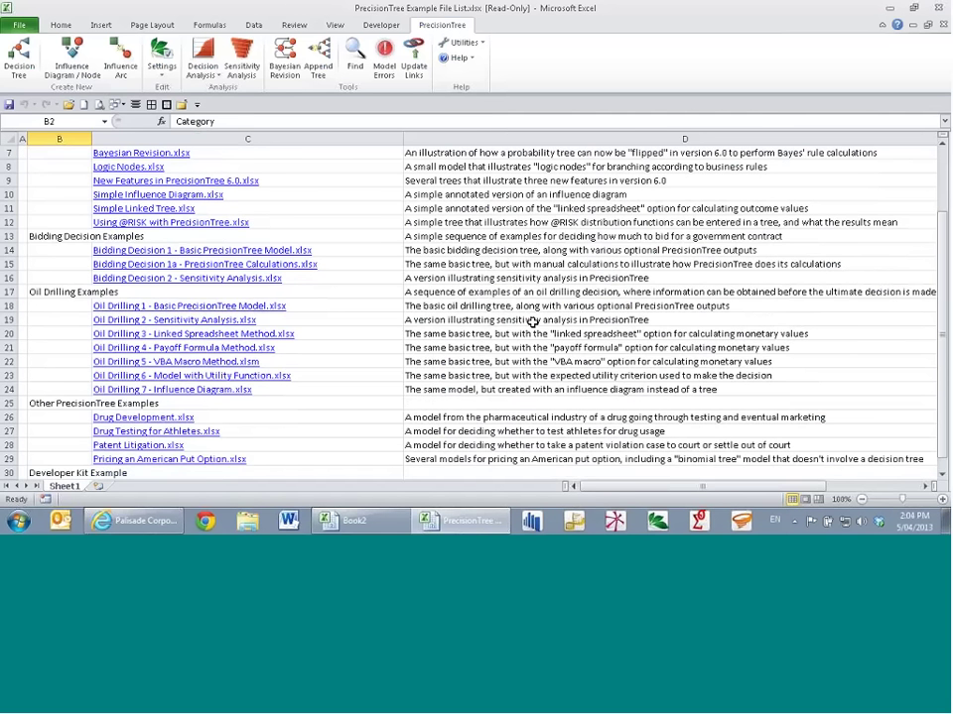
scroll(533, 322, "up", 2)
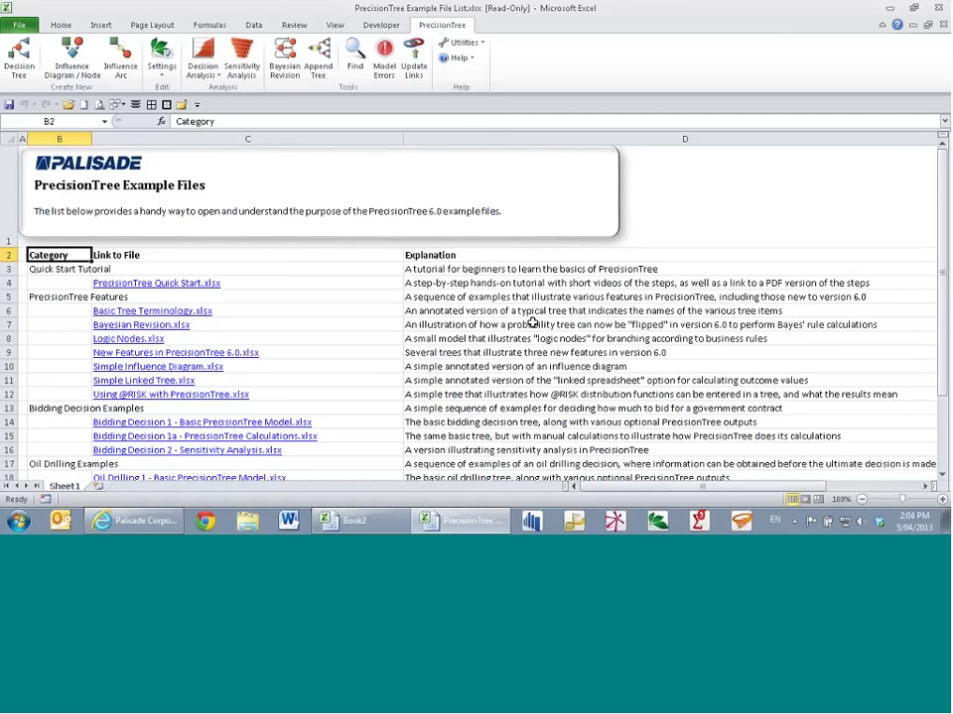
scroll(529, 322, "down", 2)
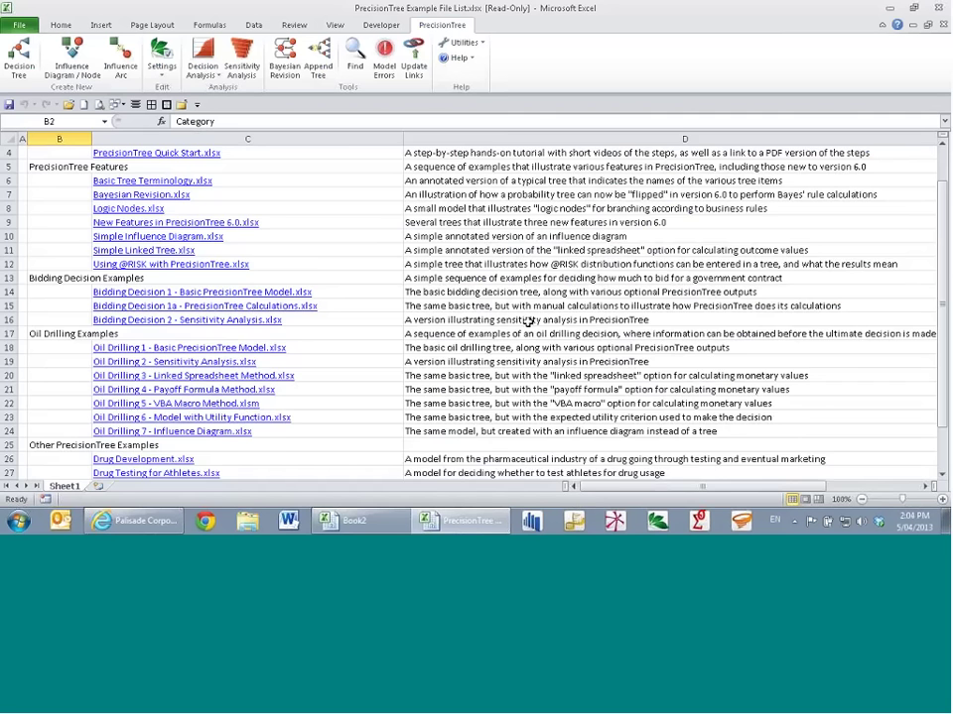
scroll(529, 322, "down", 2)
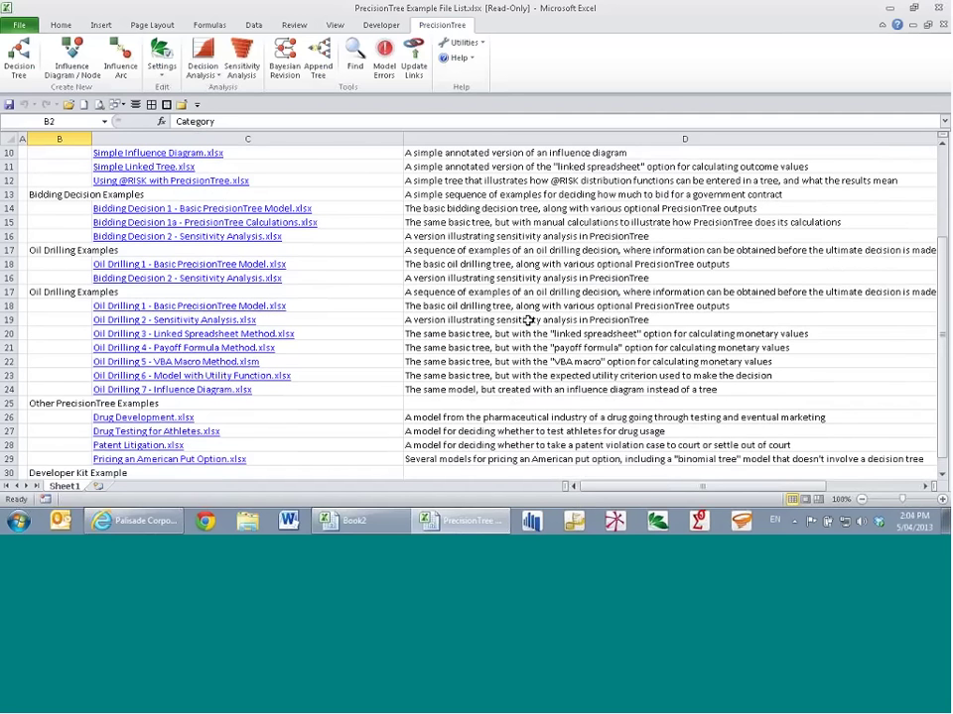
scroll(529, 321, "up", 4)
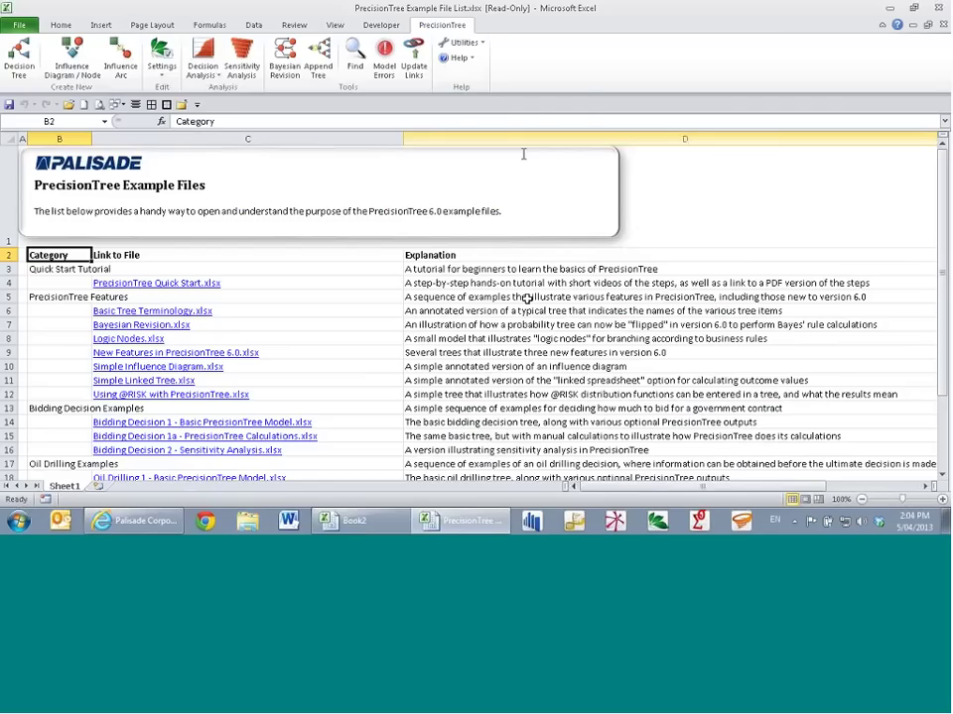
left_click(466, 59)
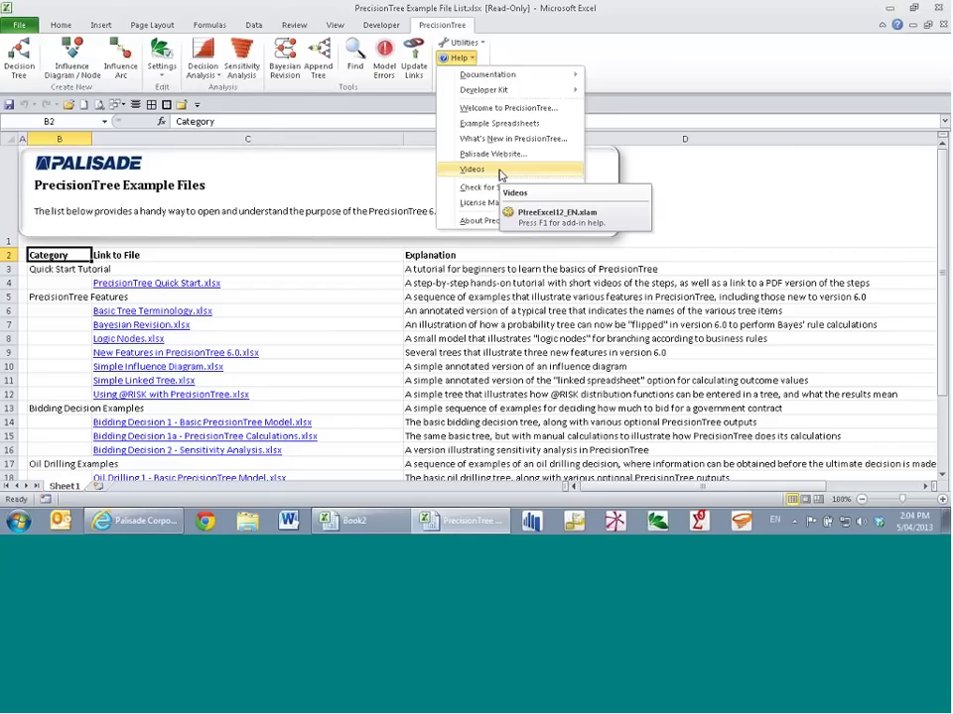
left_click(509, 269)
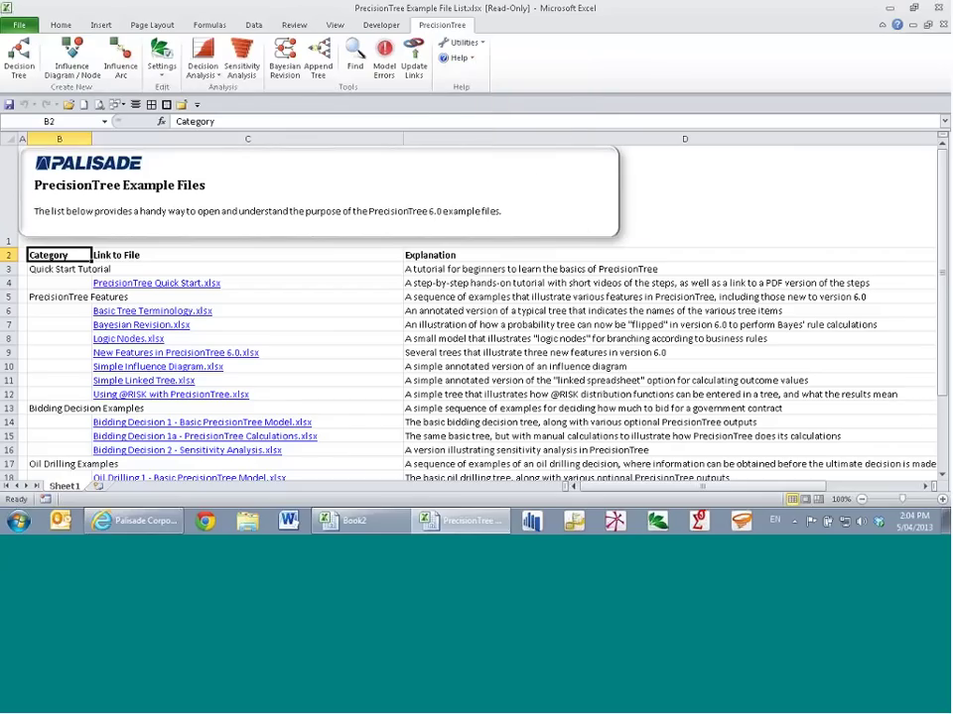
left_click(509, 269)
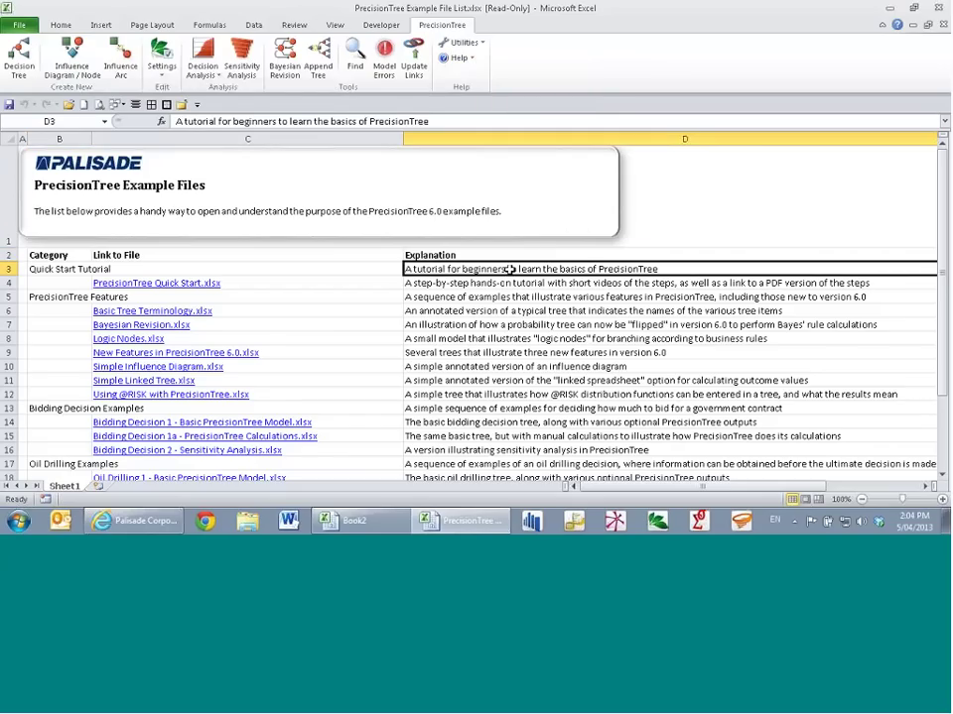
Step: Open PrecisionTree Quick Start.xlsx from the example list and read through its Introduction sheet
left_click(313, 282)
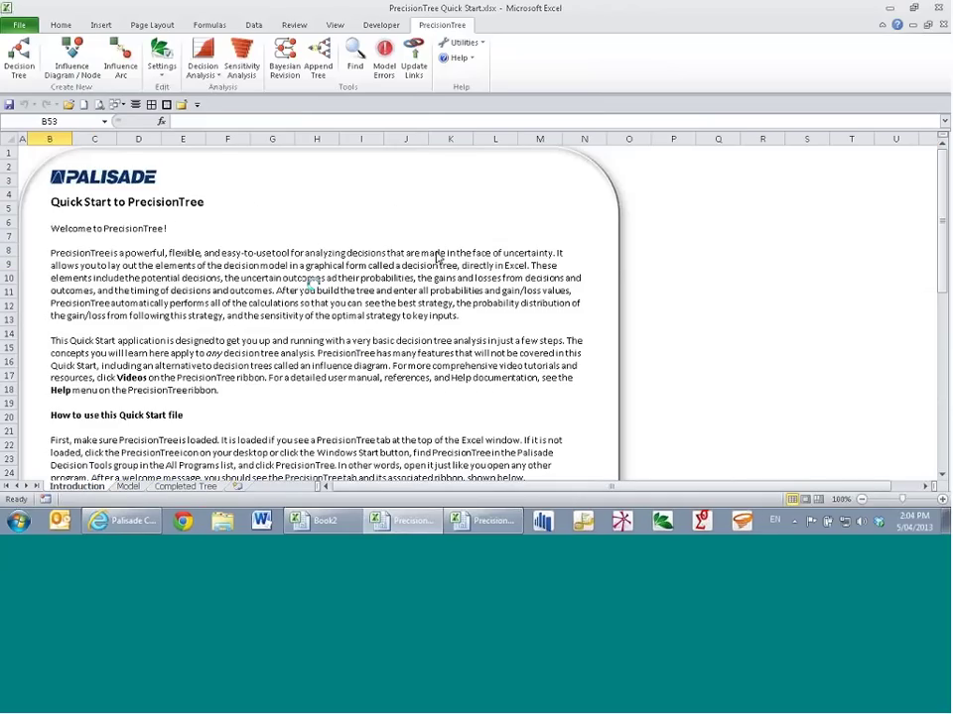
scroll(436, 263, "down", 4)
scroll(436, 263, "down", 2)
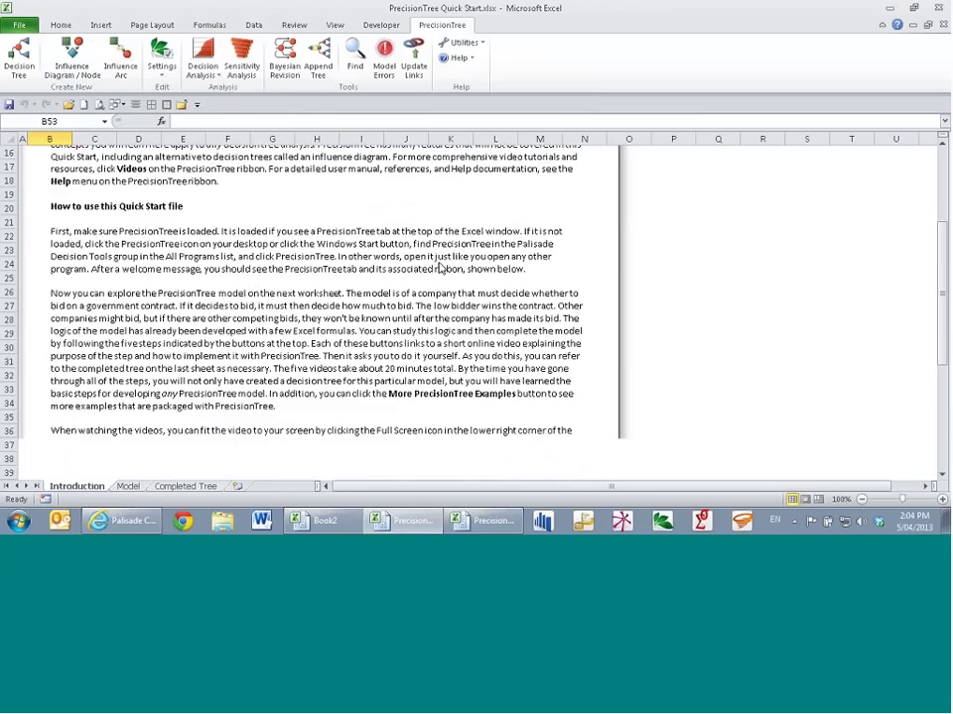
scroll(427, 278, "down", 4)
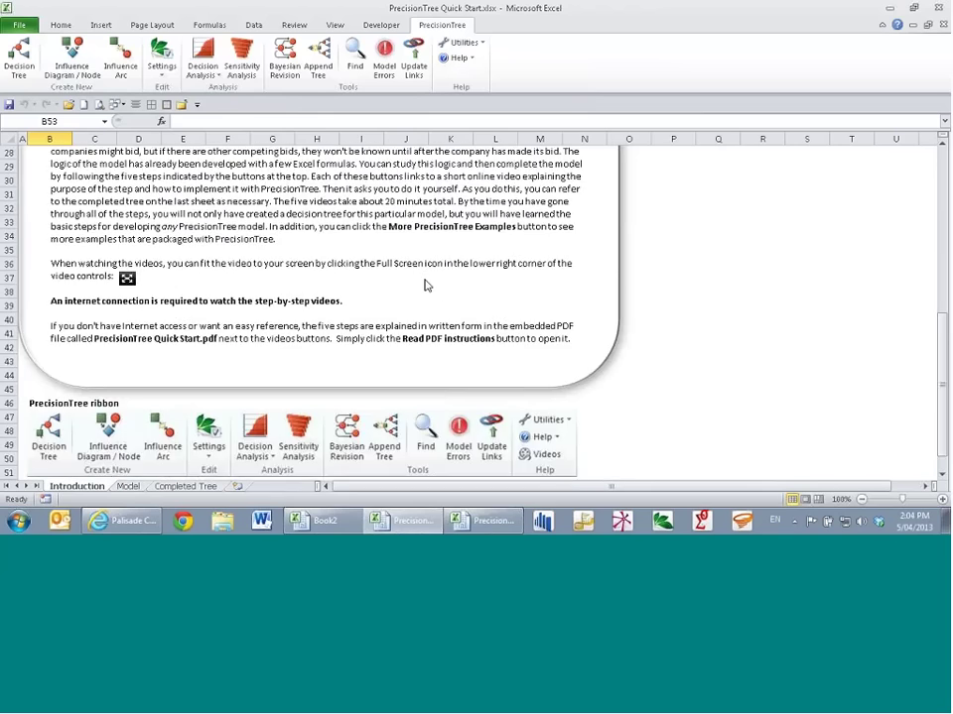
scroll(424, 284, "up", 7)
scroll(423, 286, "up", 3)
Step: View the Quick Start workbook's Model sheet, and close the workbook without saving to return to the example list
key("ctrl+Page_Down")
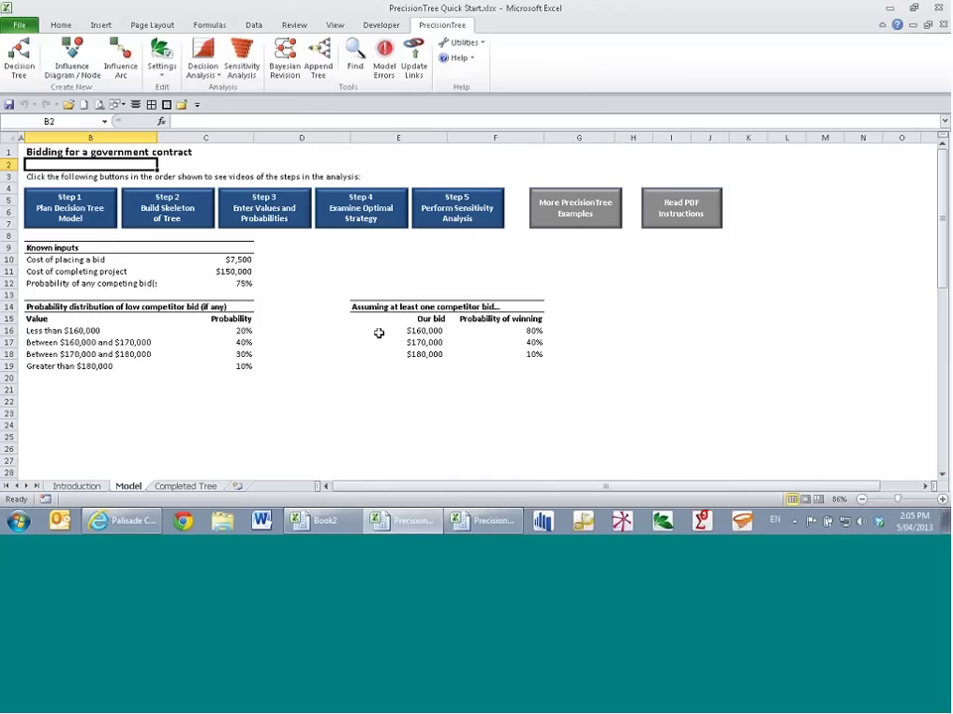
key("ctrl+w")
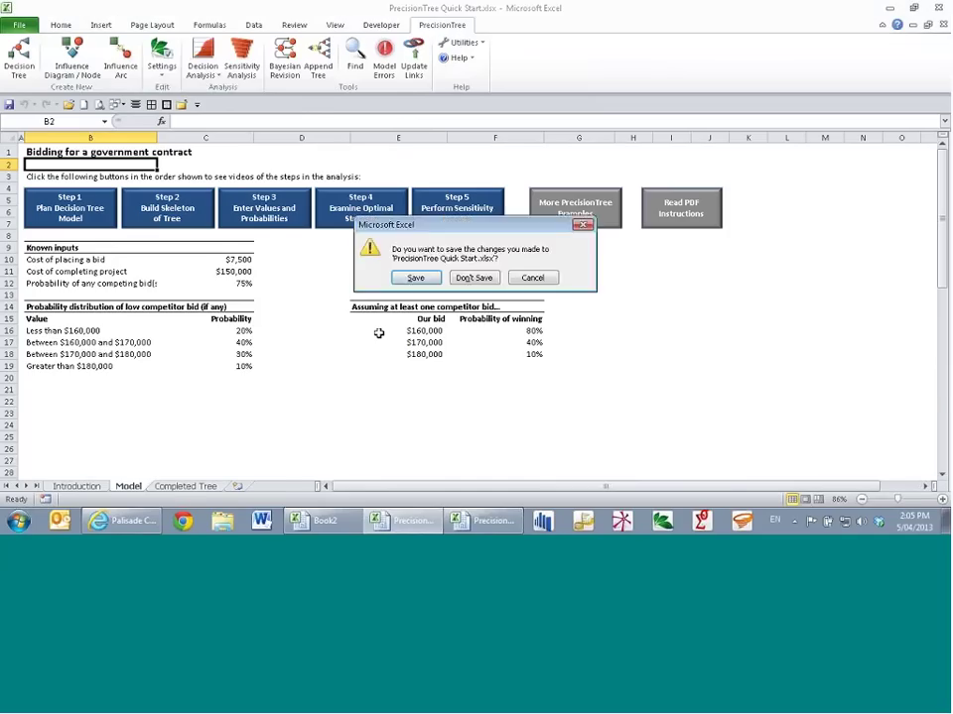
key("n")
left_click(474, 309)
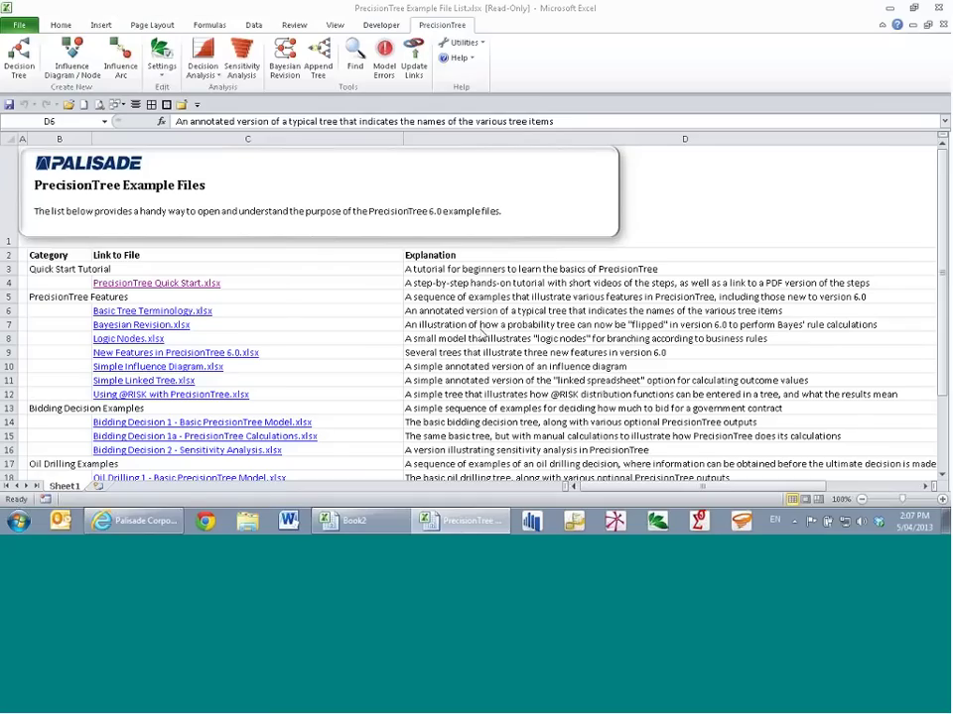
Step: Open Basic Tree Terminology.xlsx from the example list and view the annotated lottery tree on its Model sheet
left_click(141, 318)
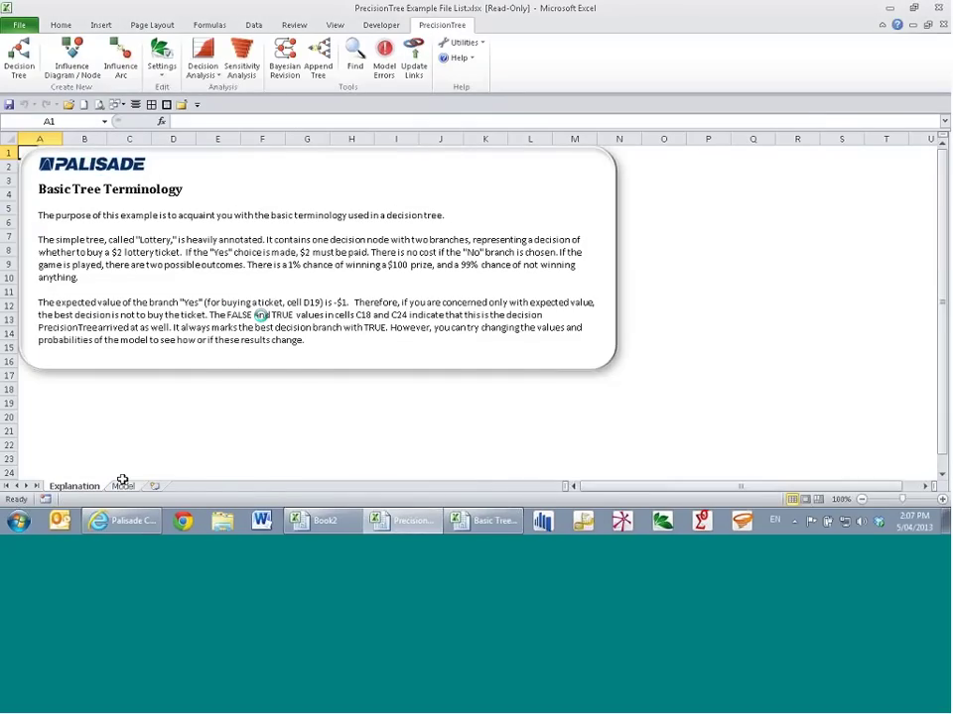
left_click(122, 483)
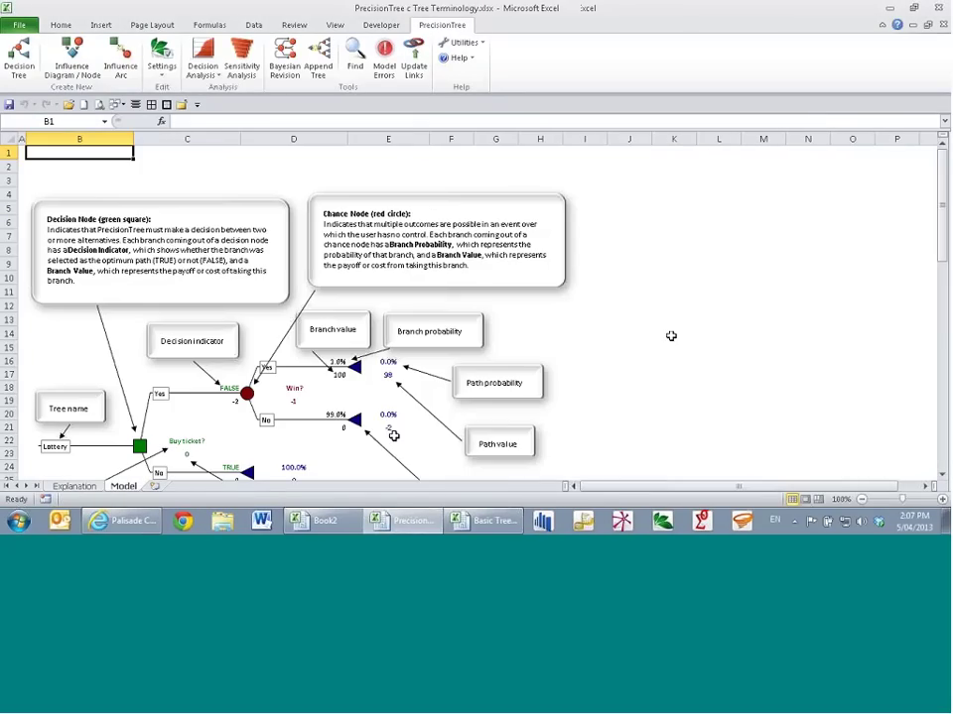
left_click(942, 476)
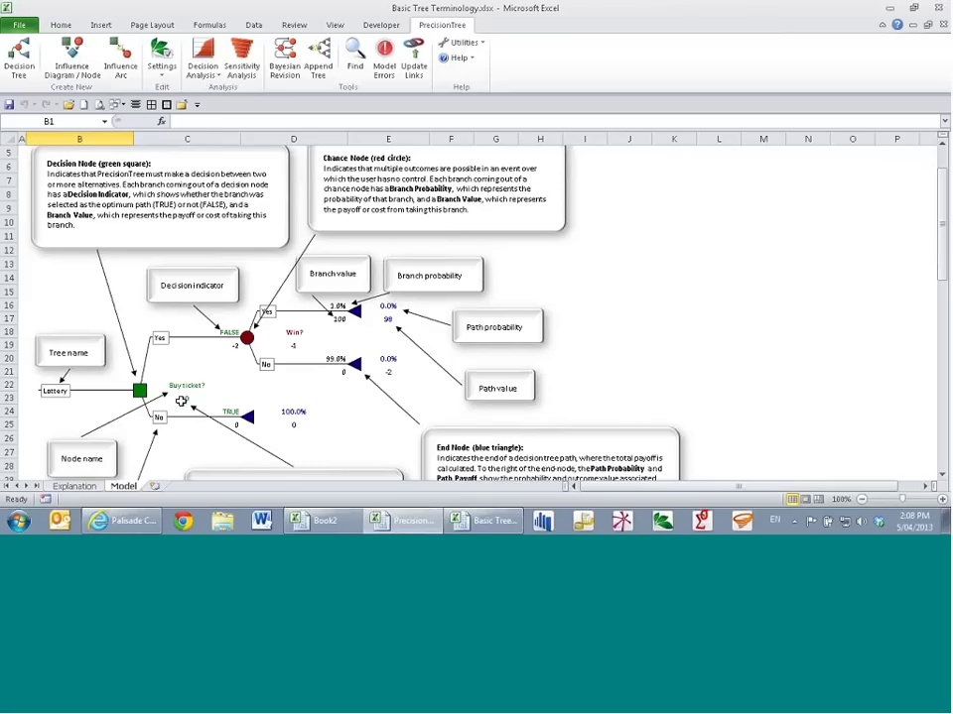
scroll(91, 323, "down", 2)
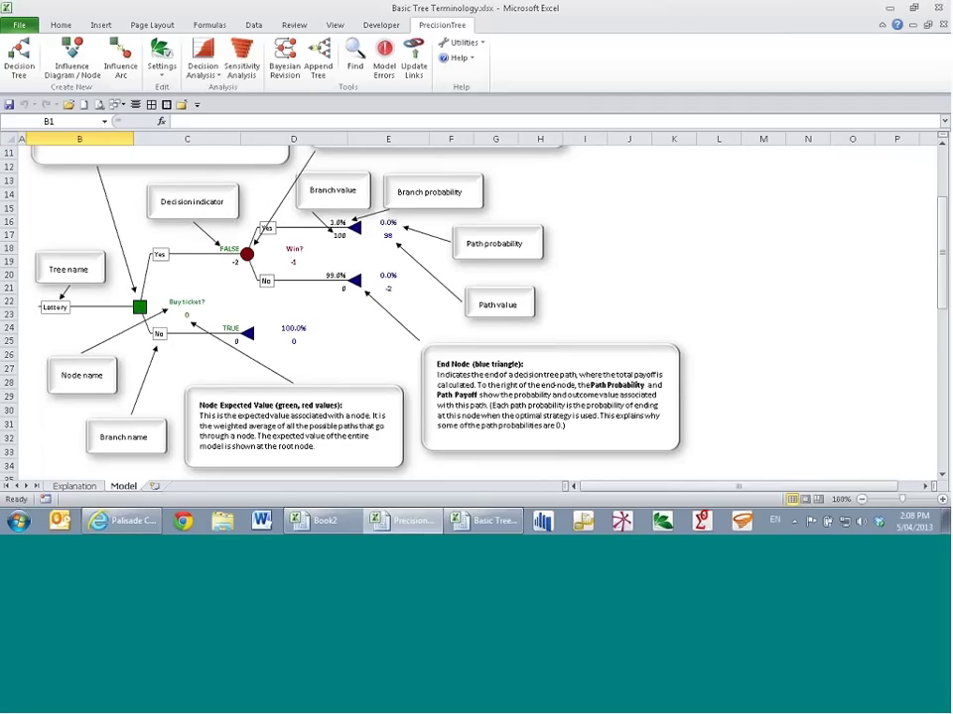
Step: Inspect the lottery tree's cells for the Buy ticket? and Win? nodes, the decision indicator and the losing path's value
left_click(189, 317)
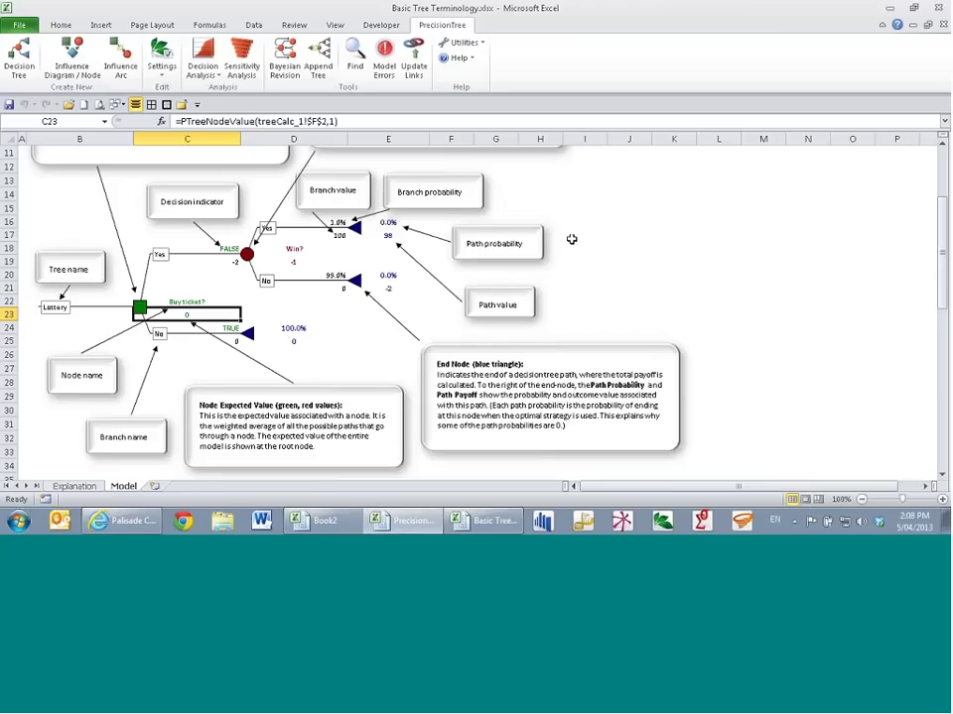
left_click(188, 308)
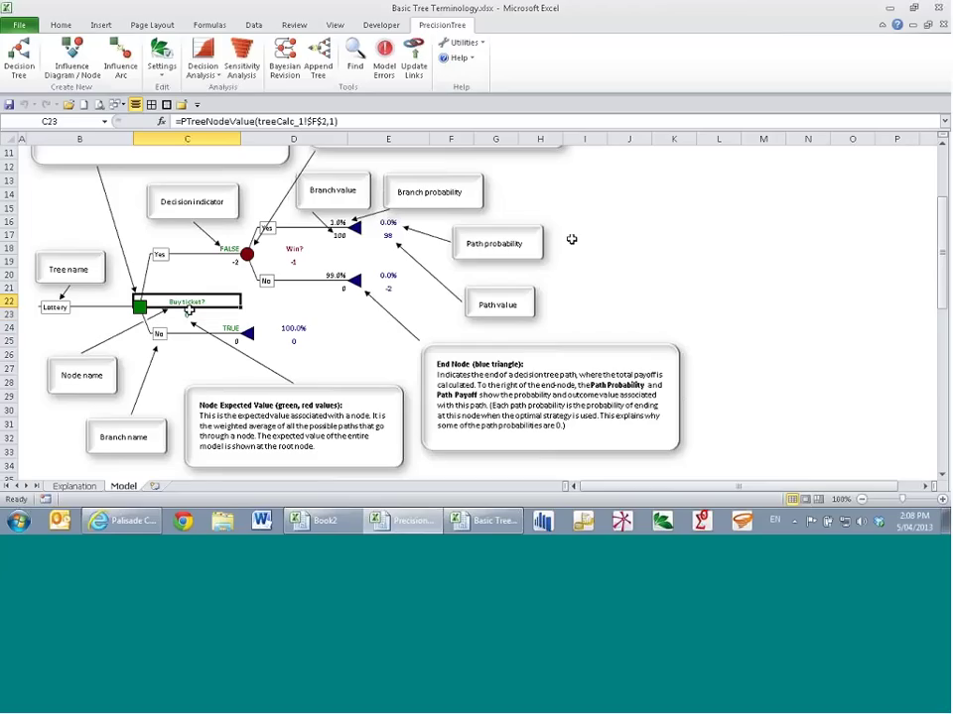
left_click(308, 255)
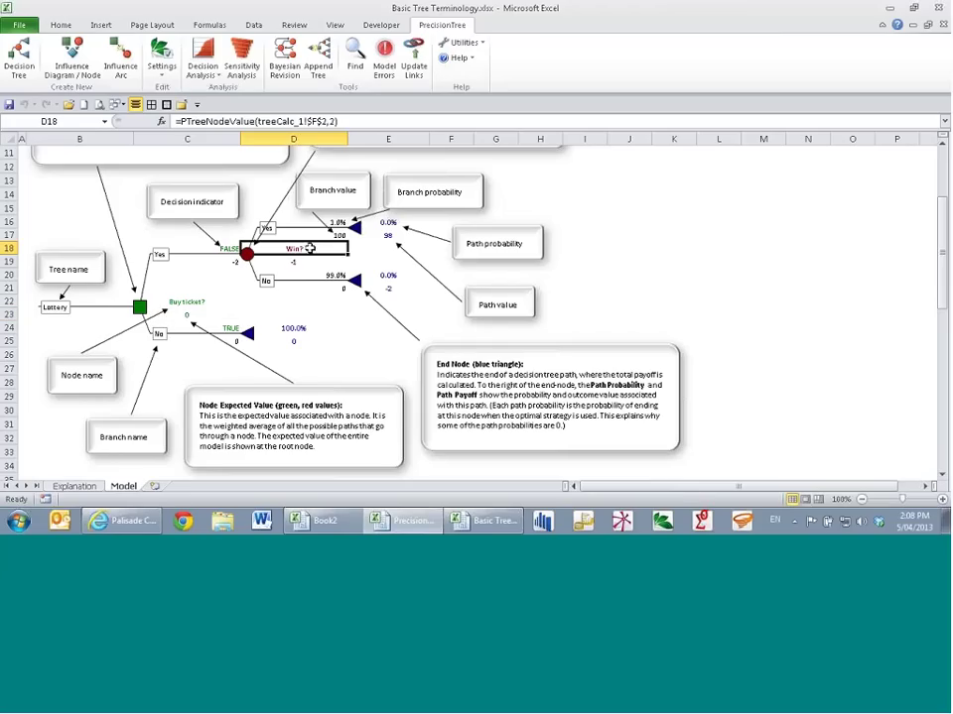
left_click(191, 301)
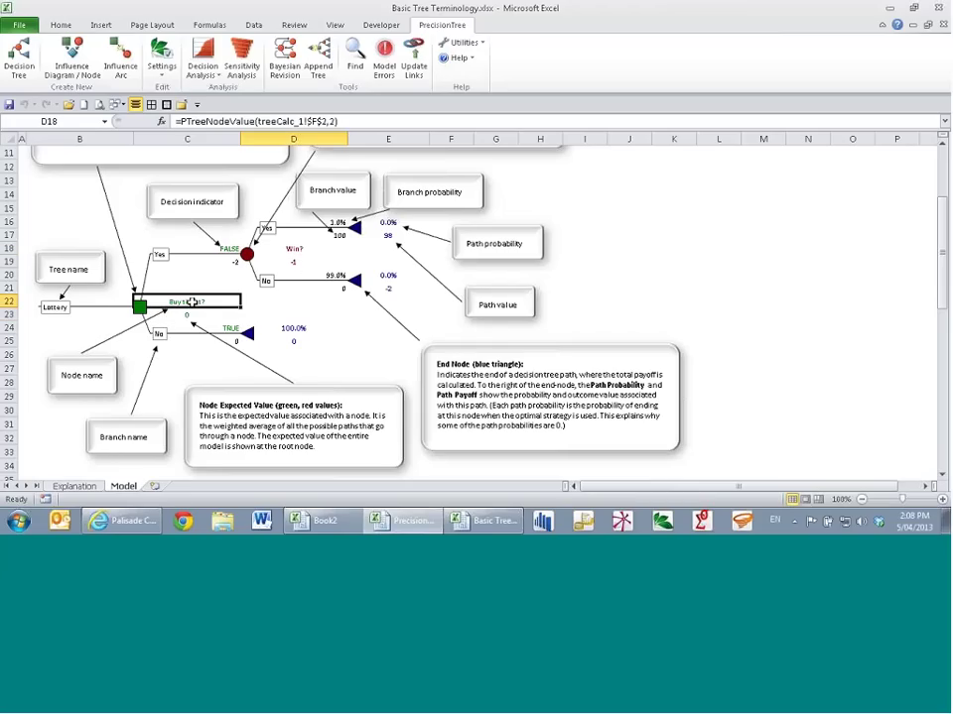
left_click(184, 248)
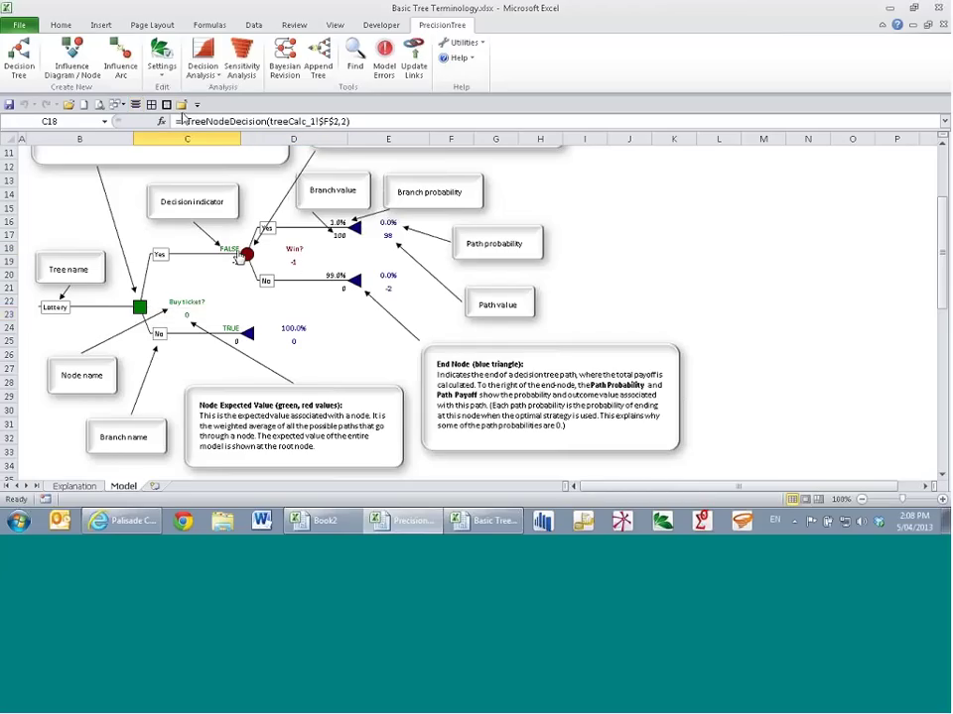
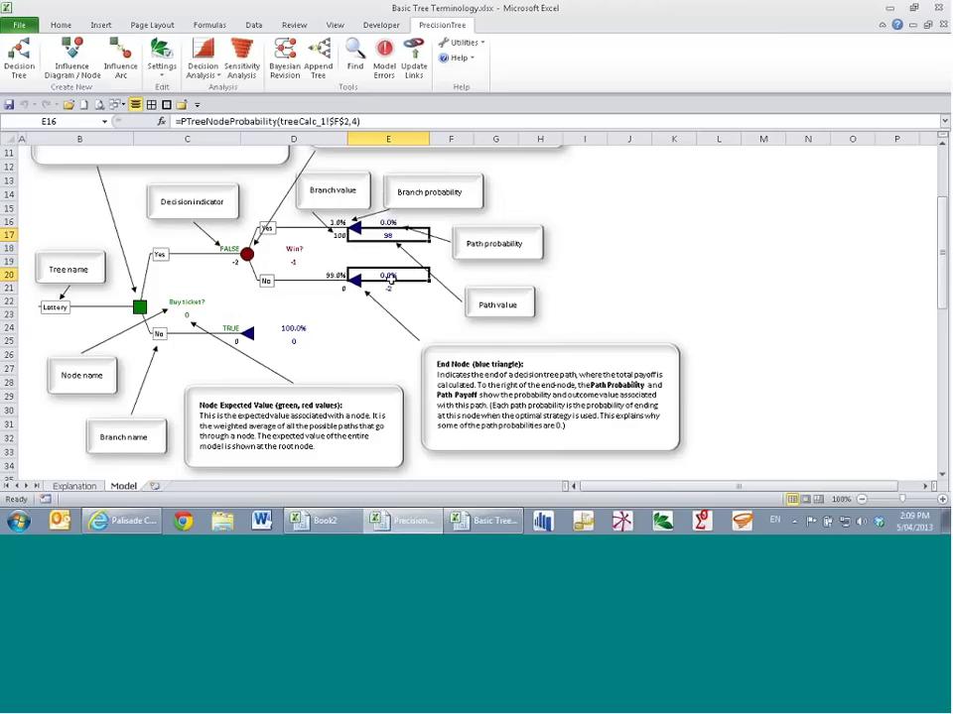
left_click(392, 288)
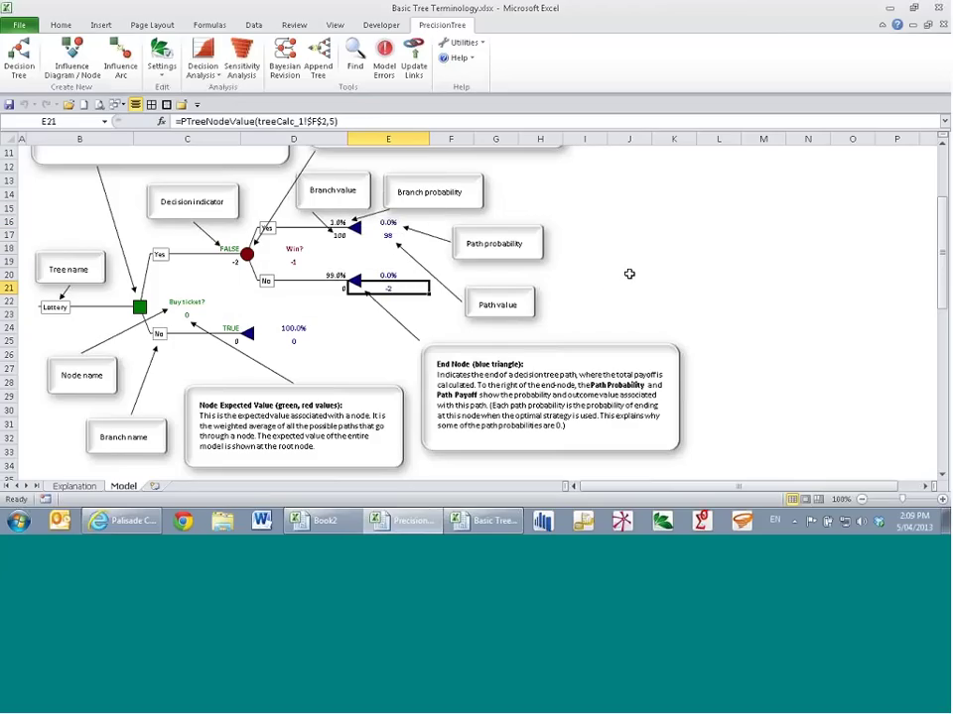
Step: Close Basic Tree Terminology.xlsx without saving and open the Model sheet of Oil Drilling 1 - Basic PrecisionTree Model.xlsx
key("ctrl+w")
left_click(479, 278)
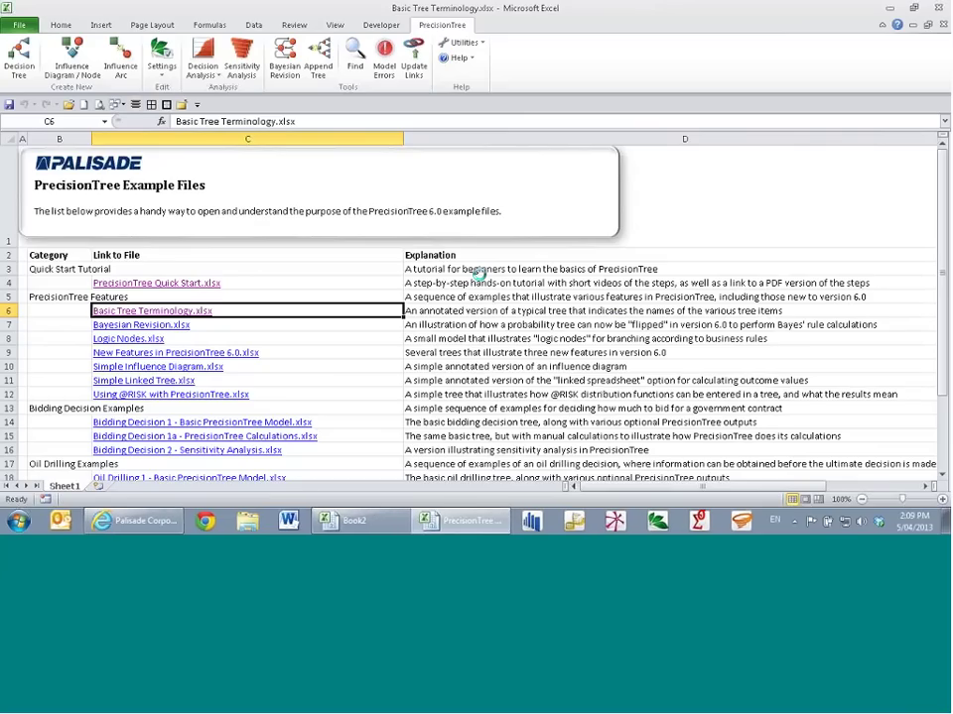
scroll(456, 297, "down", 2)
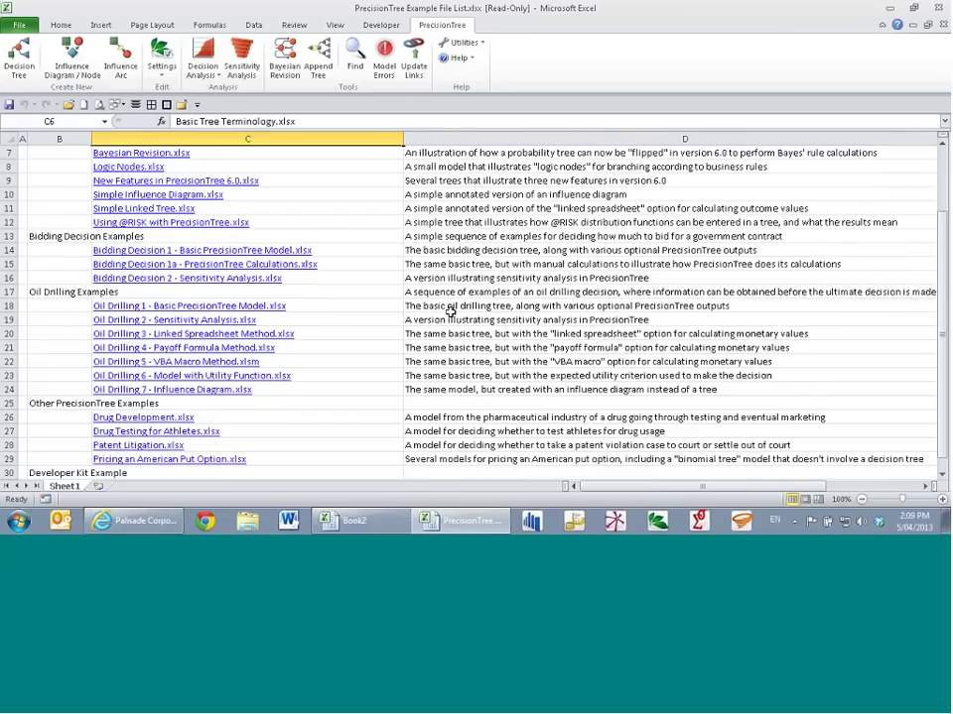
scroll(449, 312, "down", 1)
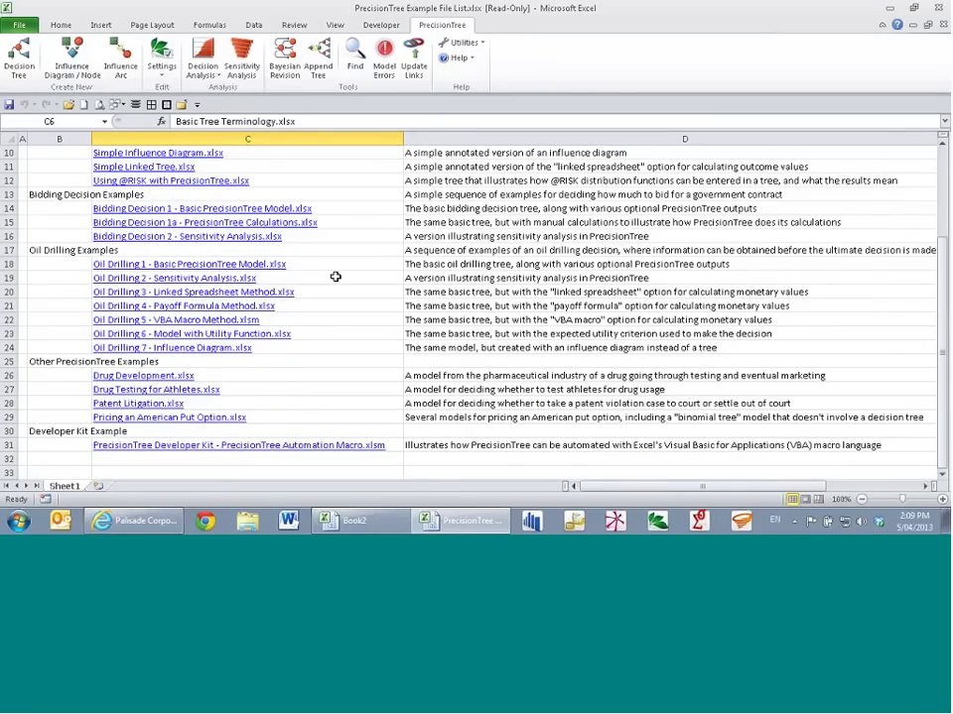
left_click(188, 264)
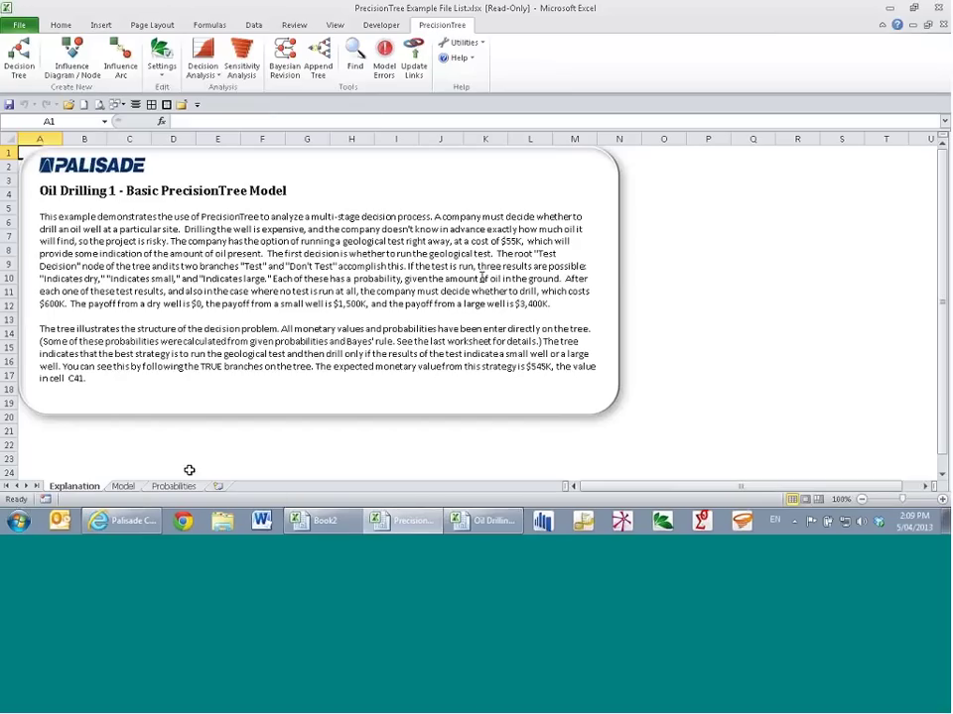
left_click(123, 486)
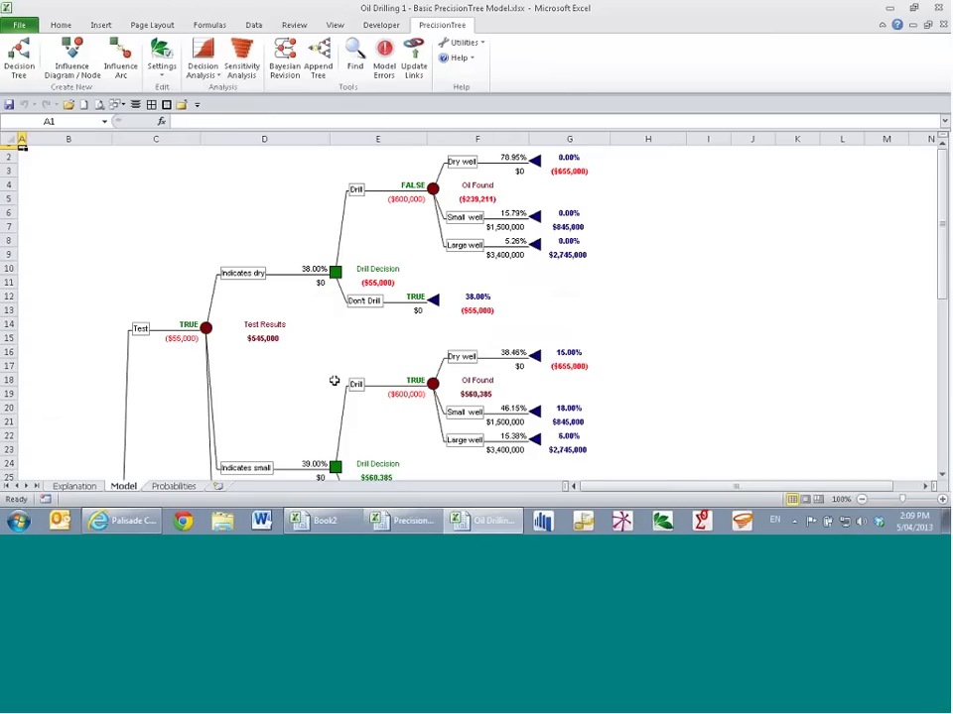
Step: Examine the oil drilling decision tree, both as a whole and branch by branch from the Test Decision node
scroll(637, 336, "down", 4)
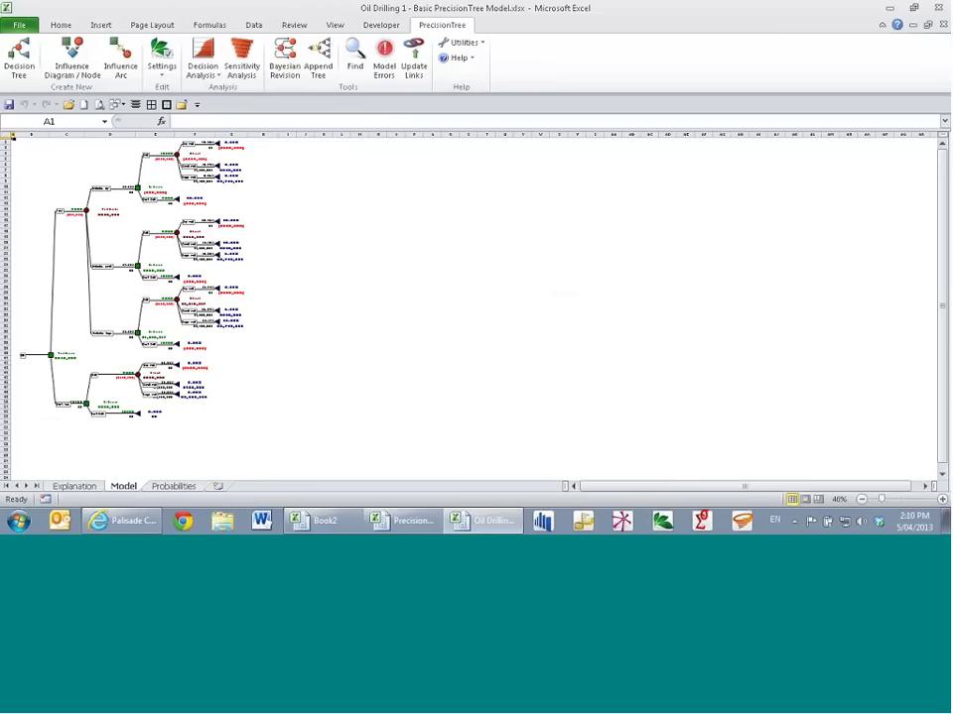
left_click(65, 247)
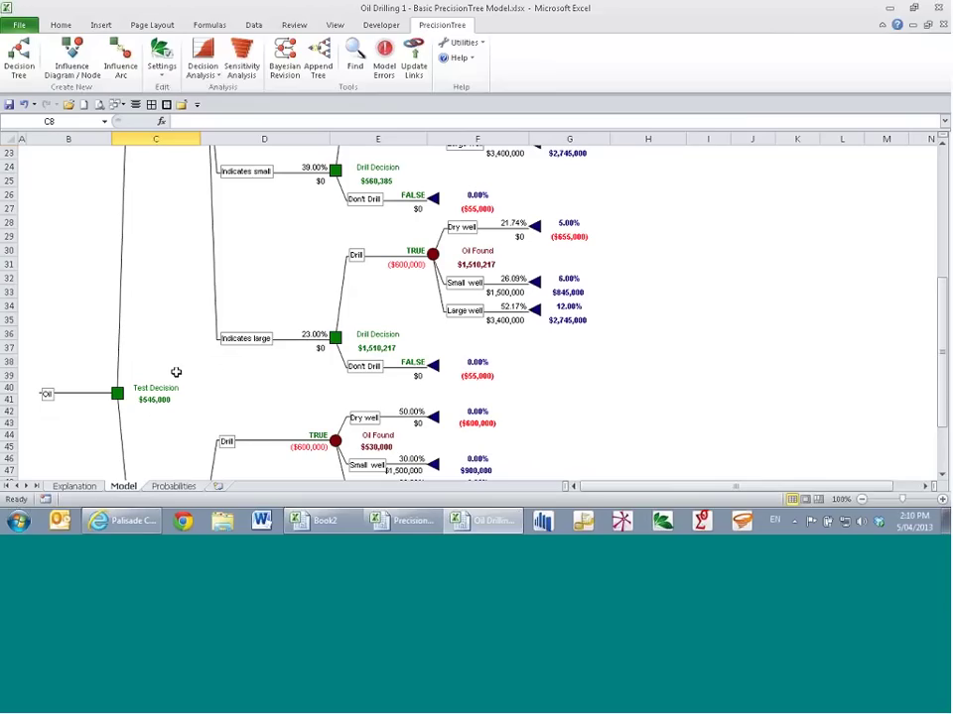
scroll(171, 381, "down", 3)
scroll(149, 397, "up", 8)
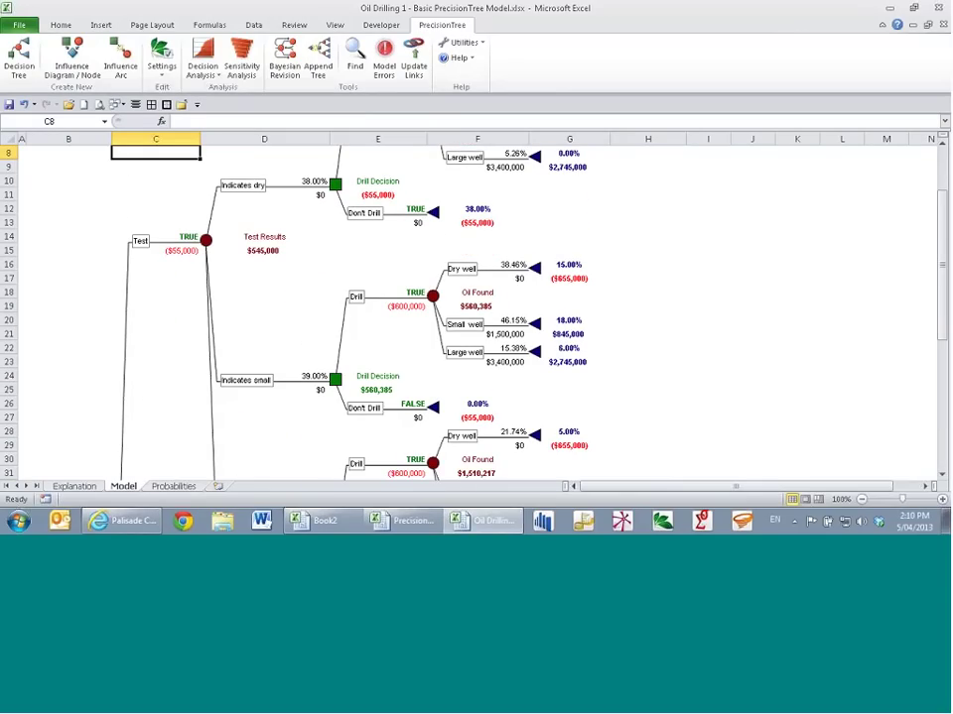
Step: Compare the decision indicators on the Test and Don't Test branches of the Test Decision node
left_click(181, 243)
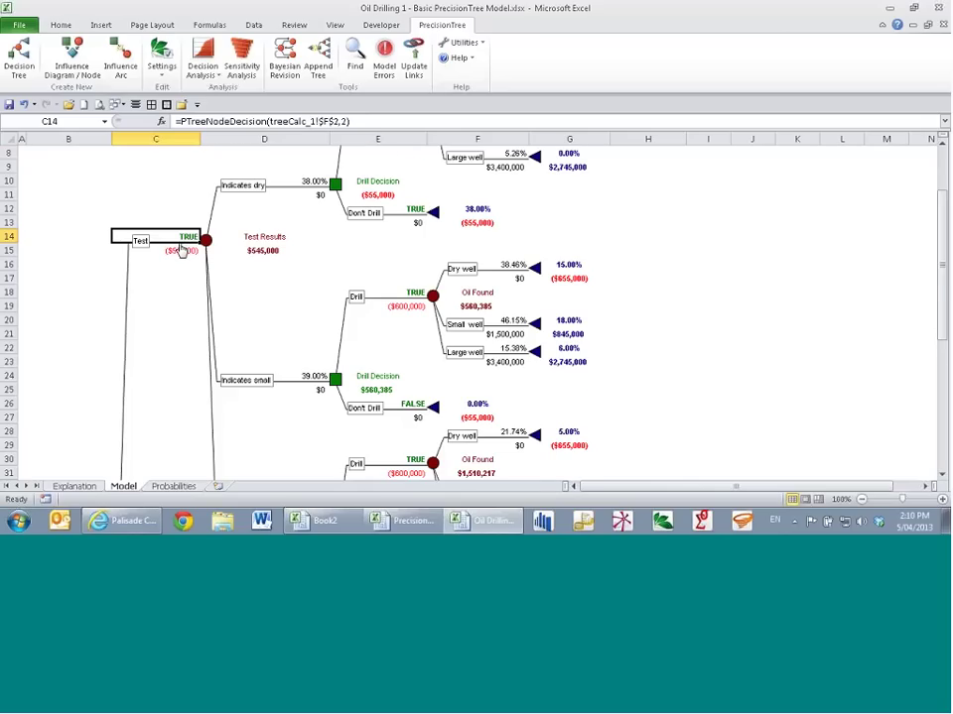
scroll(180, 250, "down", 8)
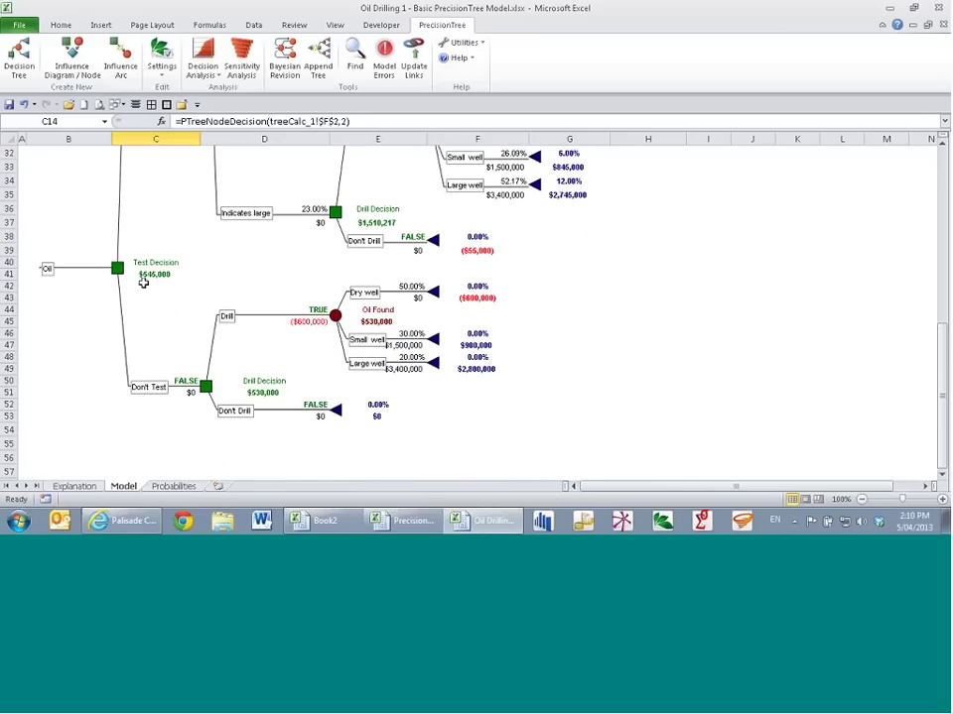
left_click(189, 383)
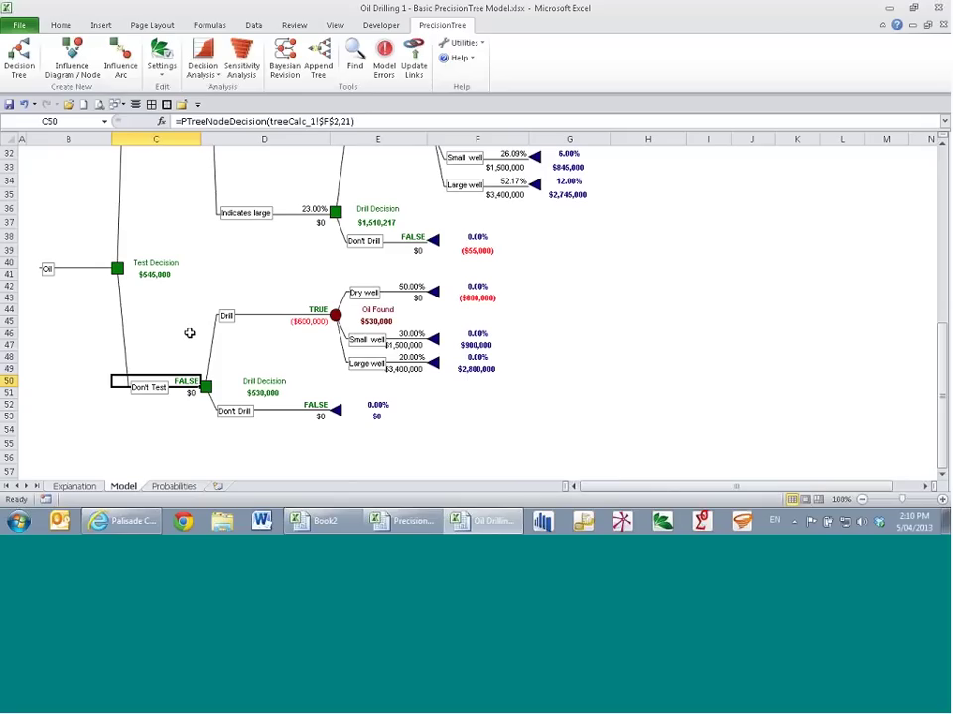
scroll(188, 333, "up", 1)
scroll(188, 334, "up", 7)
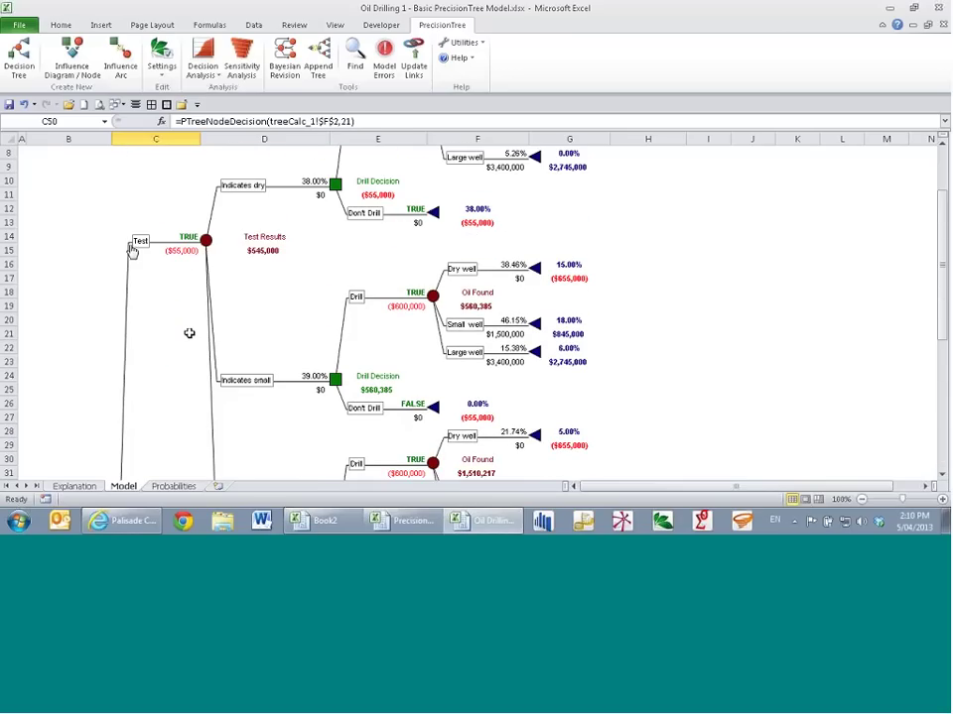
Step: Examine the Drill and Don't Drill decisions under the Indicates dry, Indicates small and Indicates large test results
left_click(206, 244)
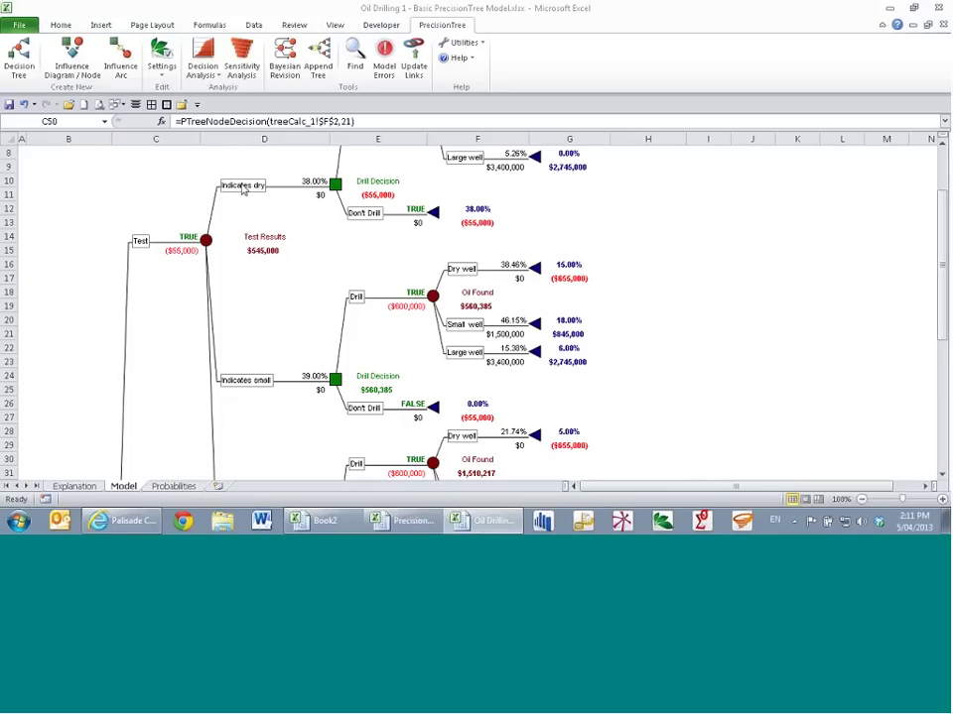
scroll(253, 337, "down", 3)
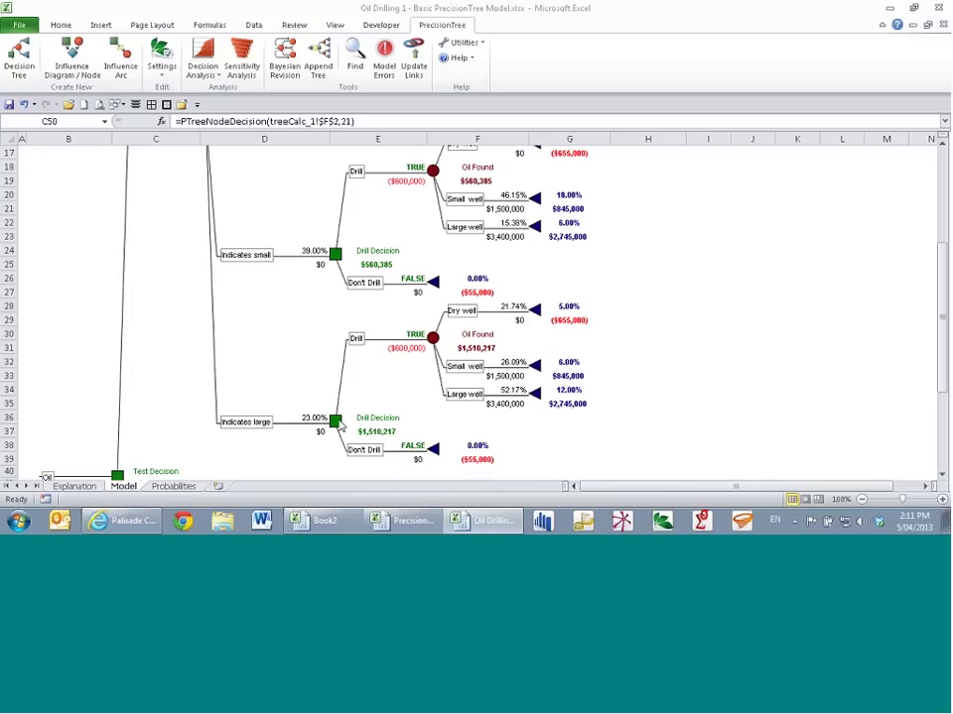
scroll(304, 318, "up", 5)
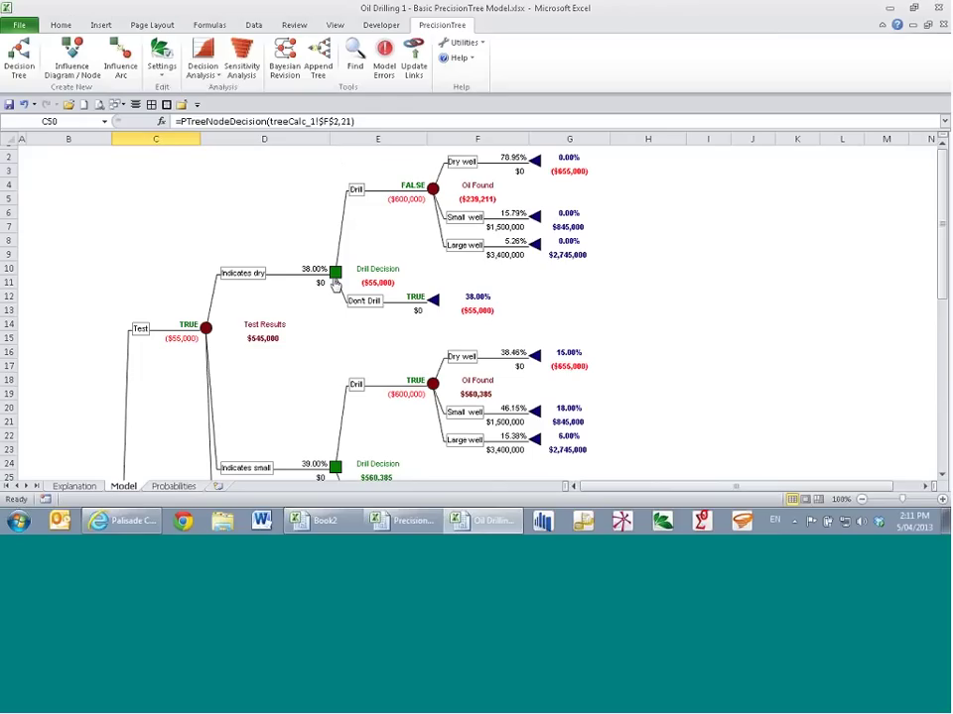
left_click(413, 297)
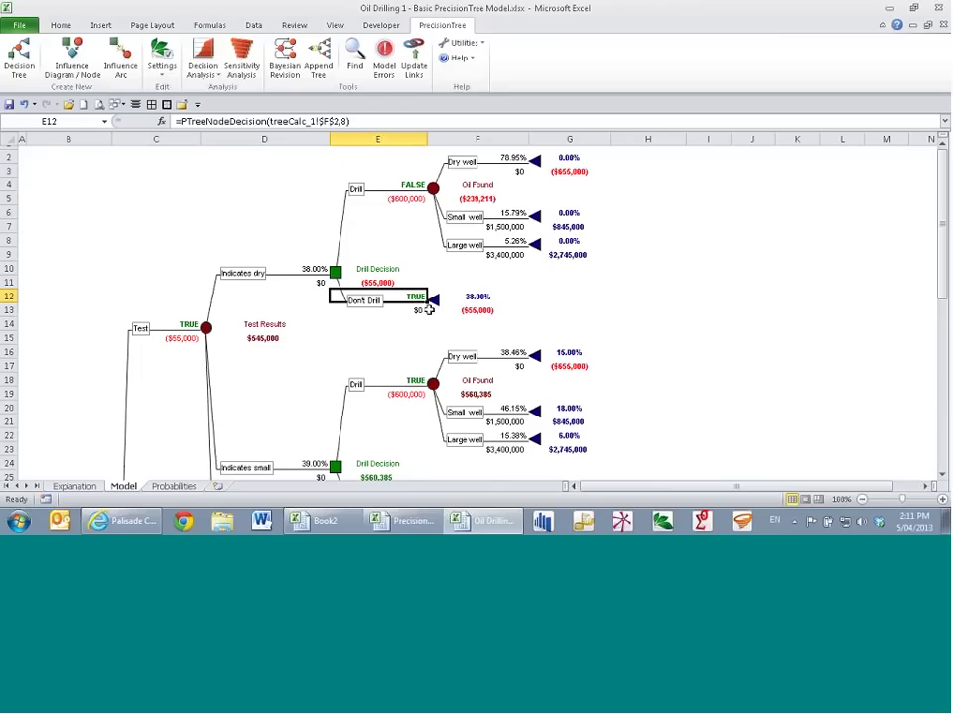
scroll(426, 308, "down", 1)
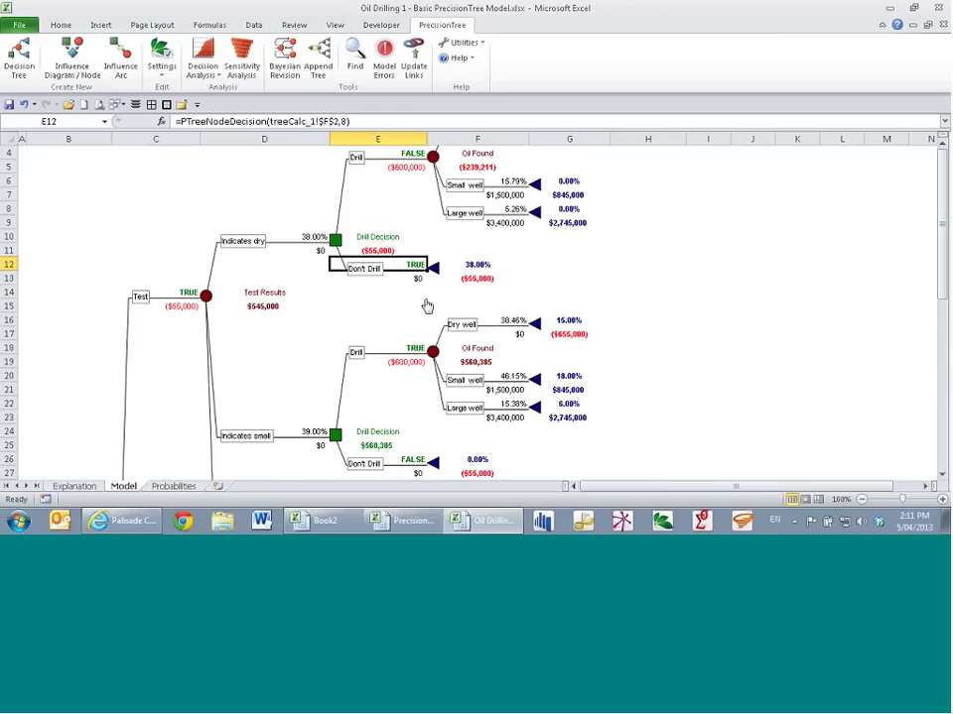
scroll(427, 307, "down", 2)
scroll(277, 361, "down", 3)
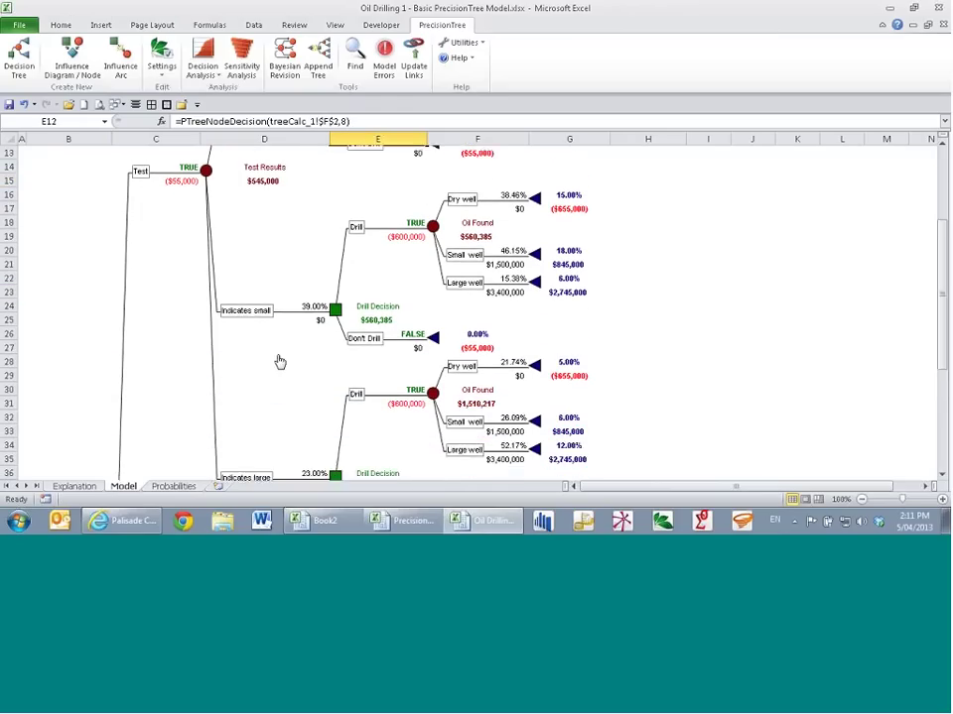
scroll(415, 371, "up", 1)
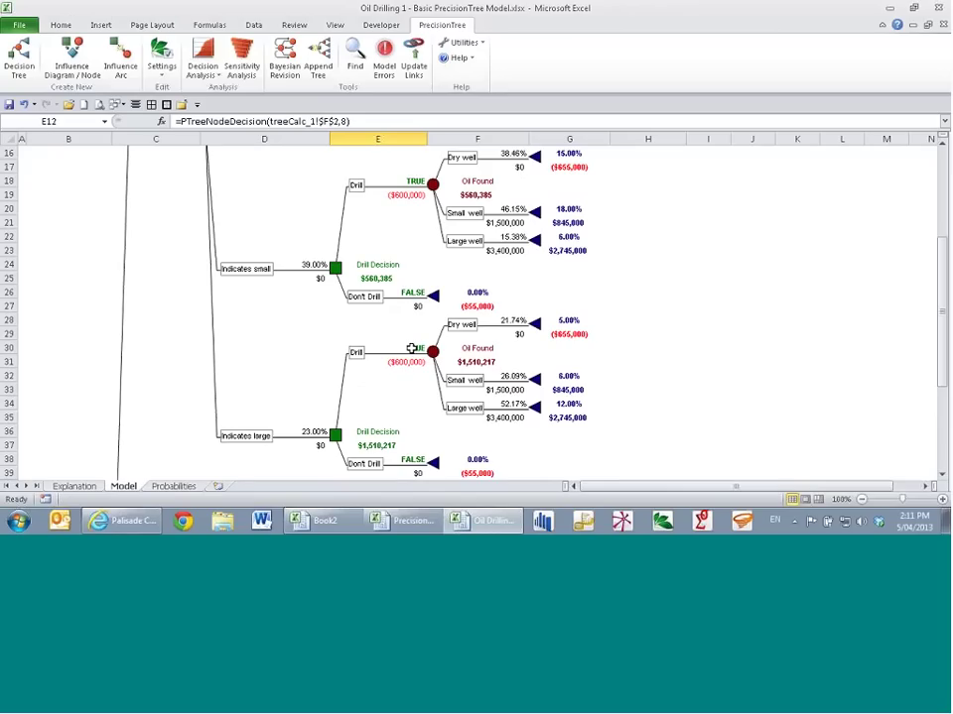
key("ctrl+Down")
key("ctrl+Down")
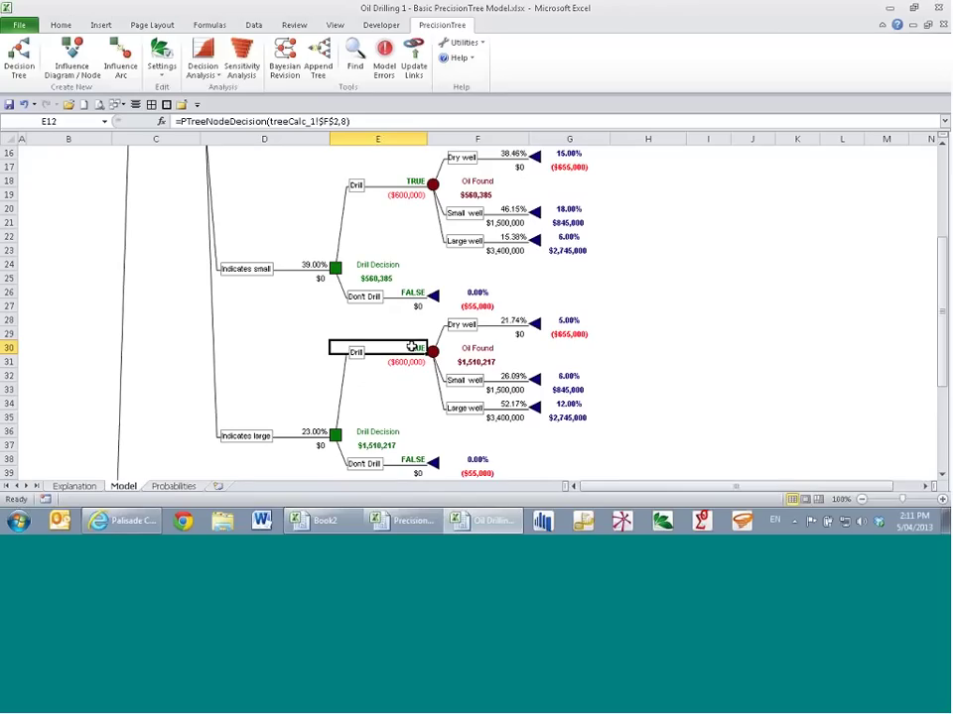
Step: Inspect the end values of the Indicates small branch's wells and the drill decision indicators for small and large results
left_click(585, 168)
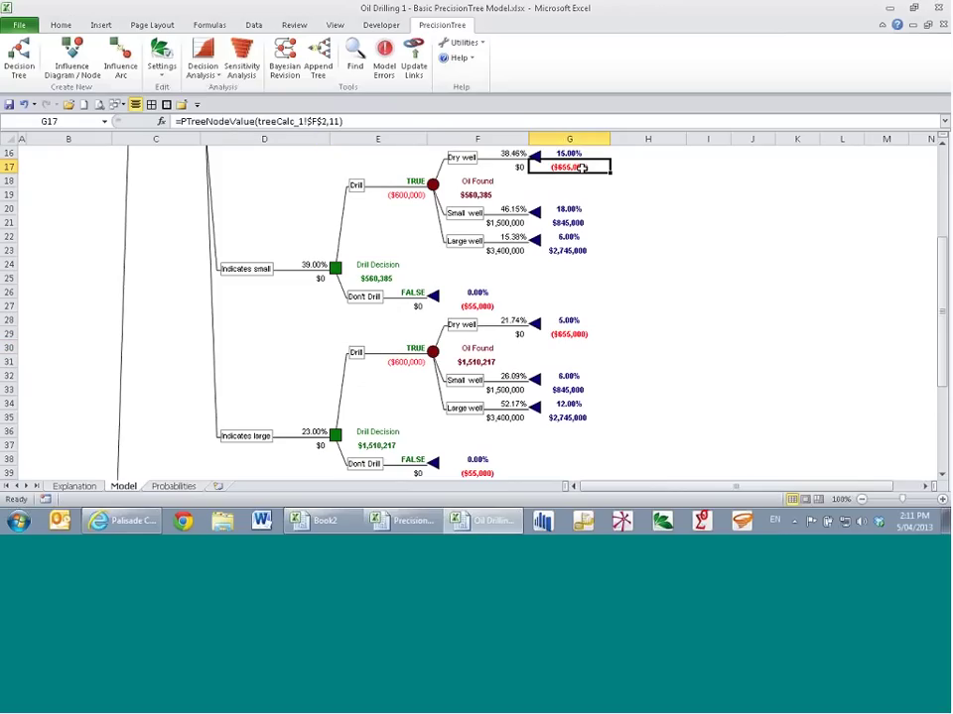
left_click(575, 224)
left_click(581, 252)
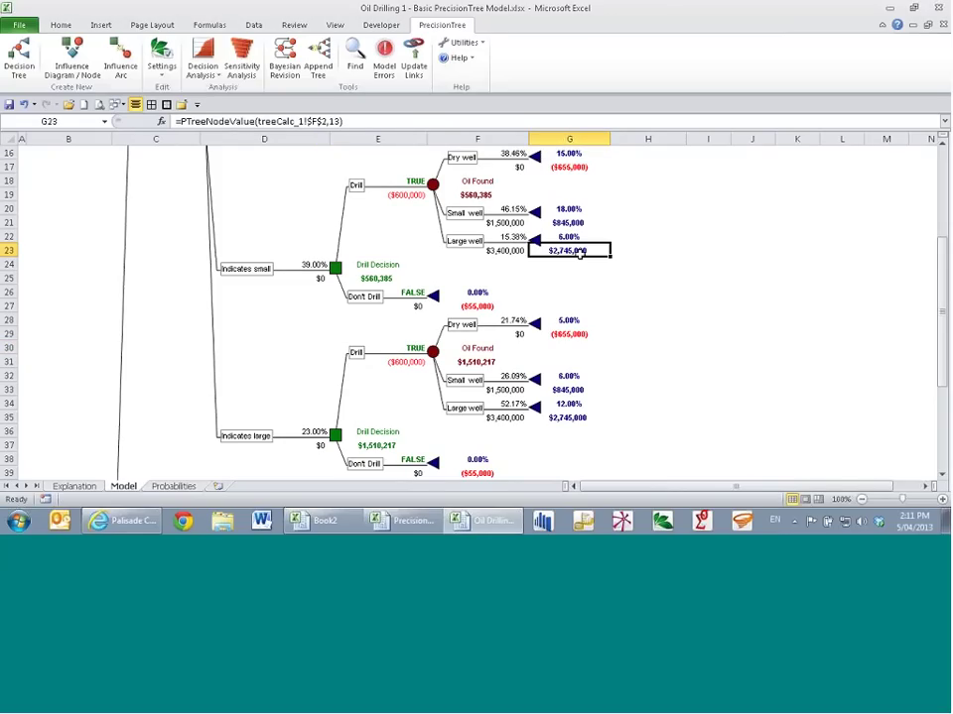
left_click(391, 181)
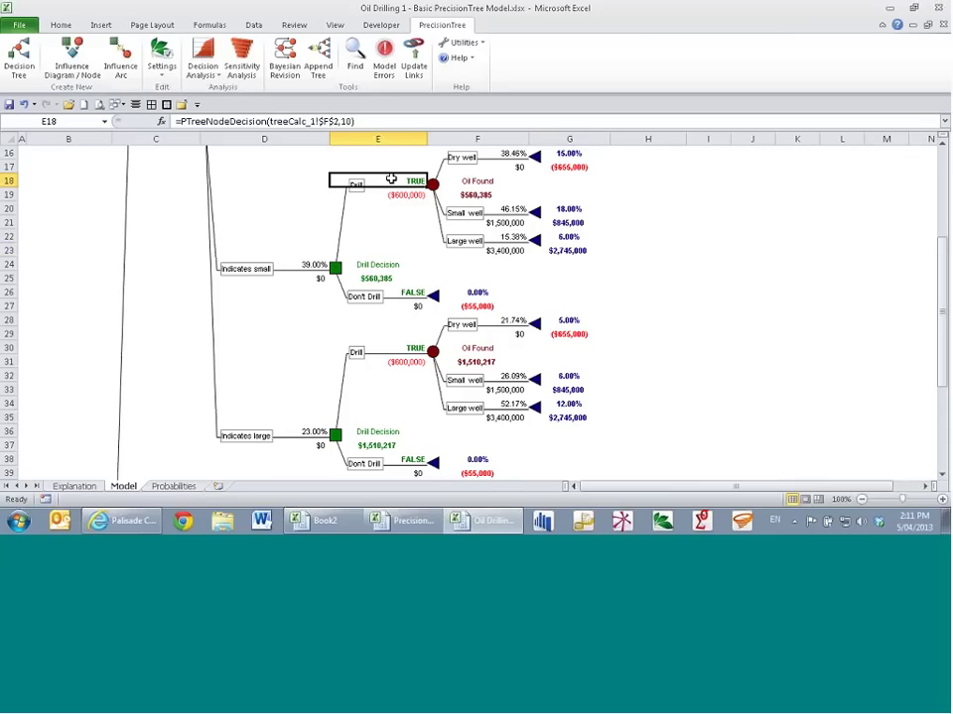
left_click(407, 293)
left_click(405, 348)
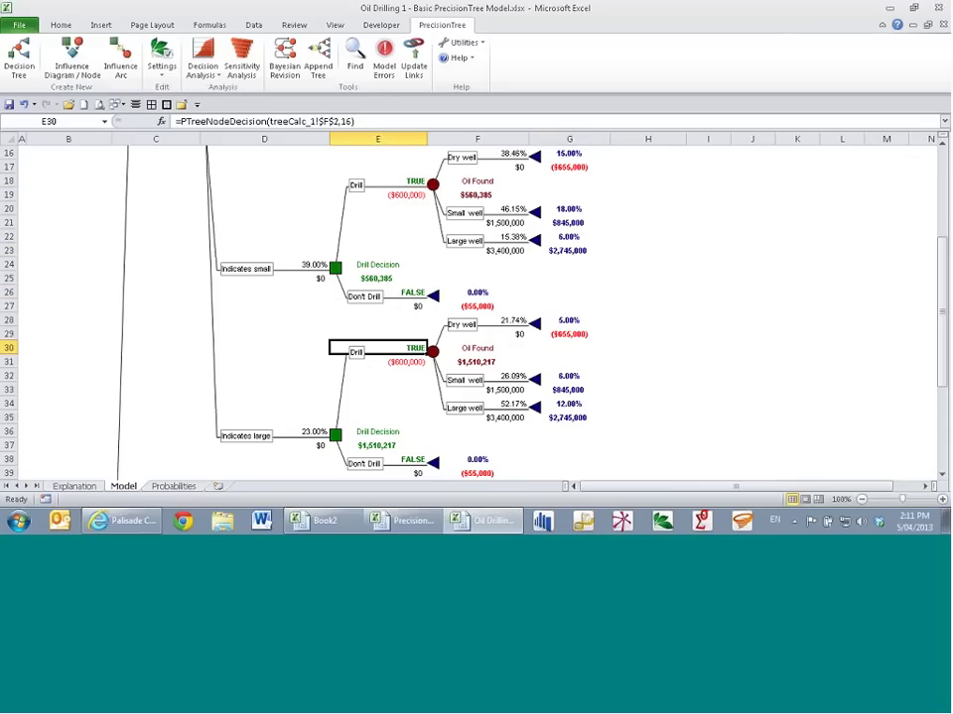
left_click(572, 286)
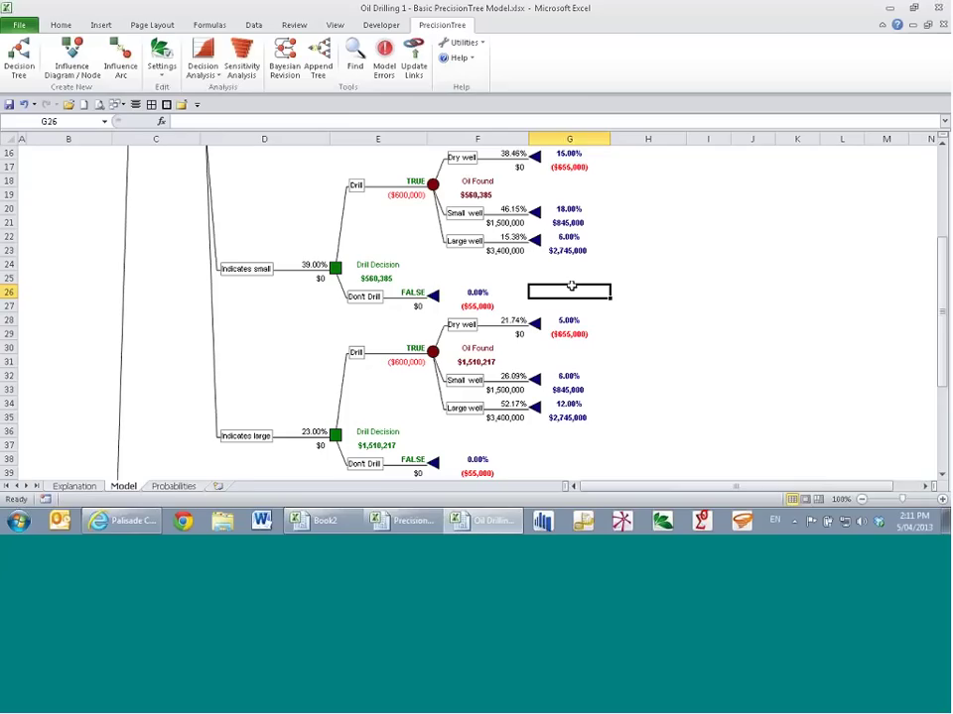
Step: Inspect the branch values and probabilities of the well outcomes under the Indicates small and Indicates dry results
left_click(511, 251)
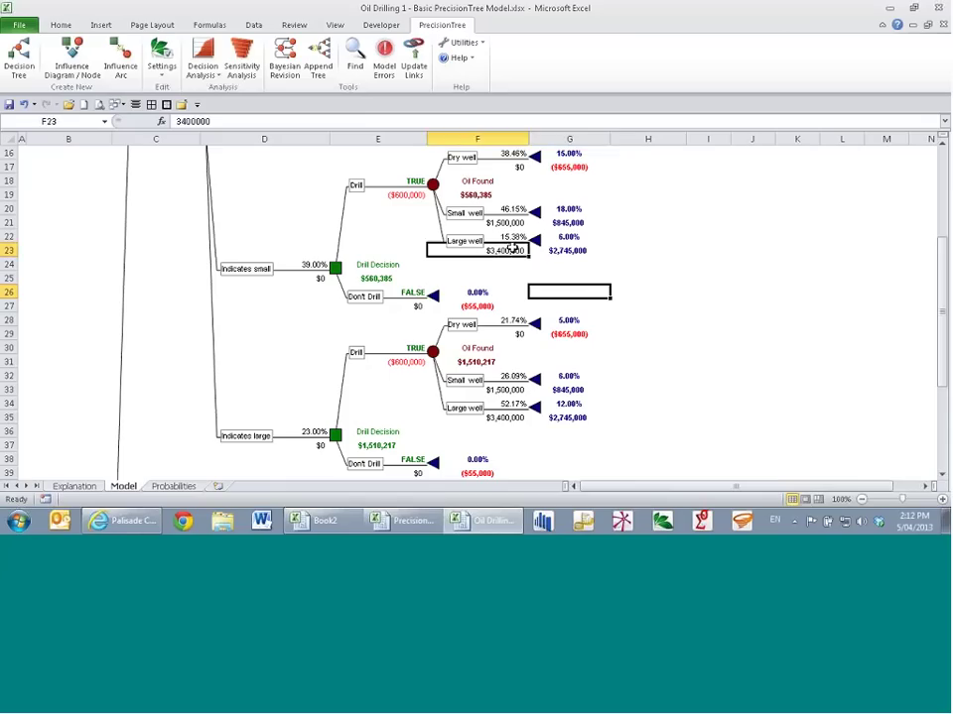
left_click(515, 221)
left_click(515, 209)
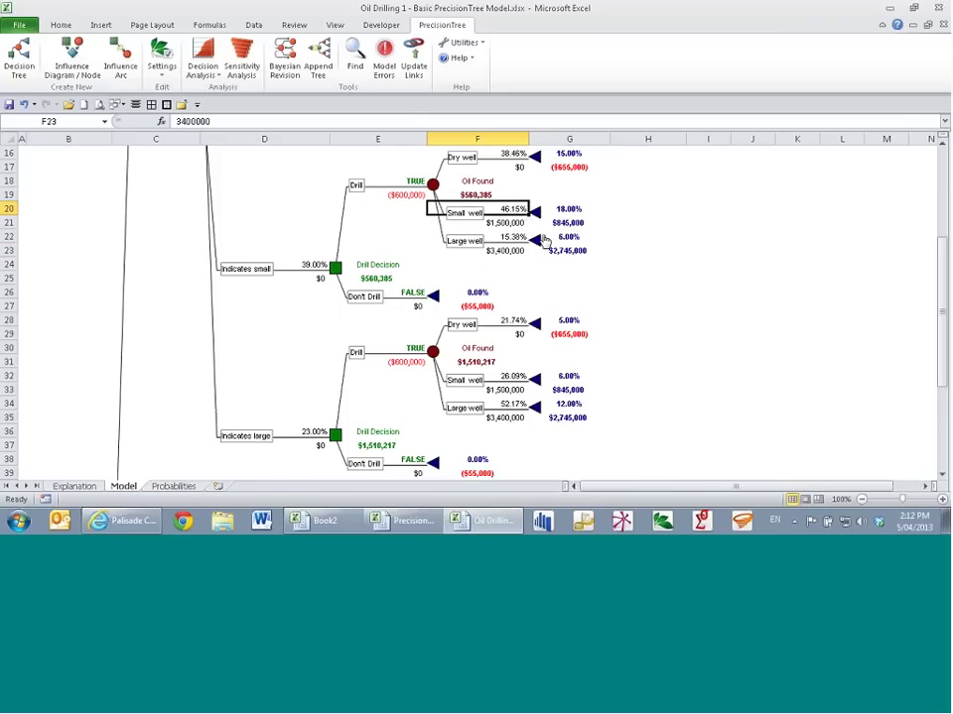
scroll(559, 253, "up", 4)
scroll(557, 255, "up", 1)
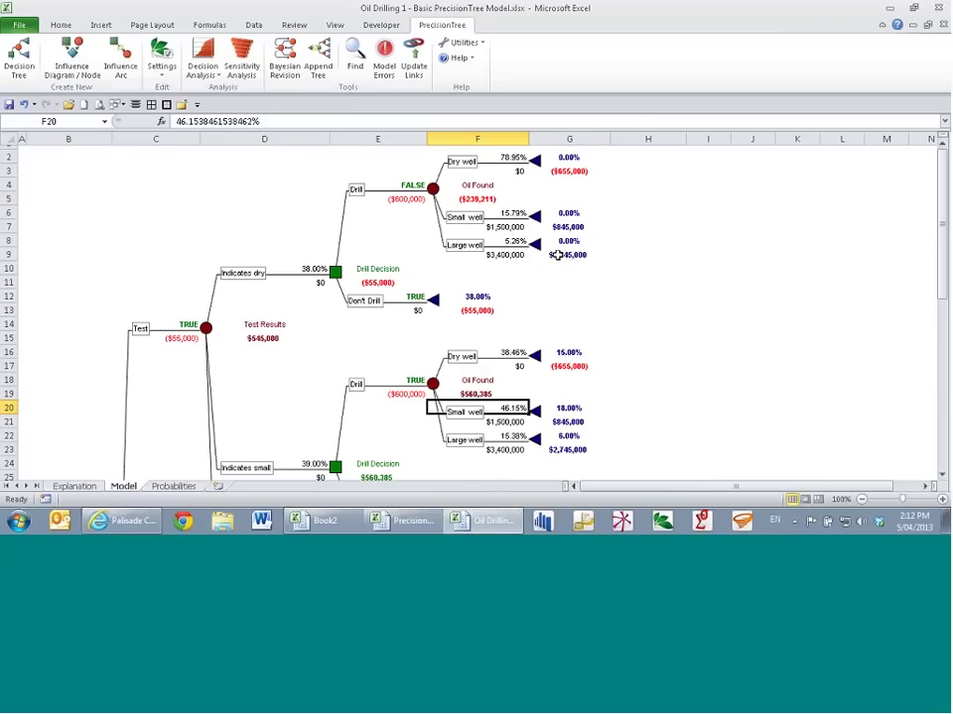
left_click(515, 171)
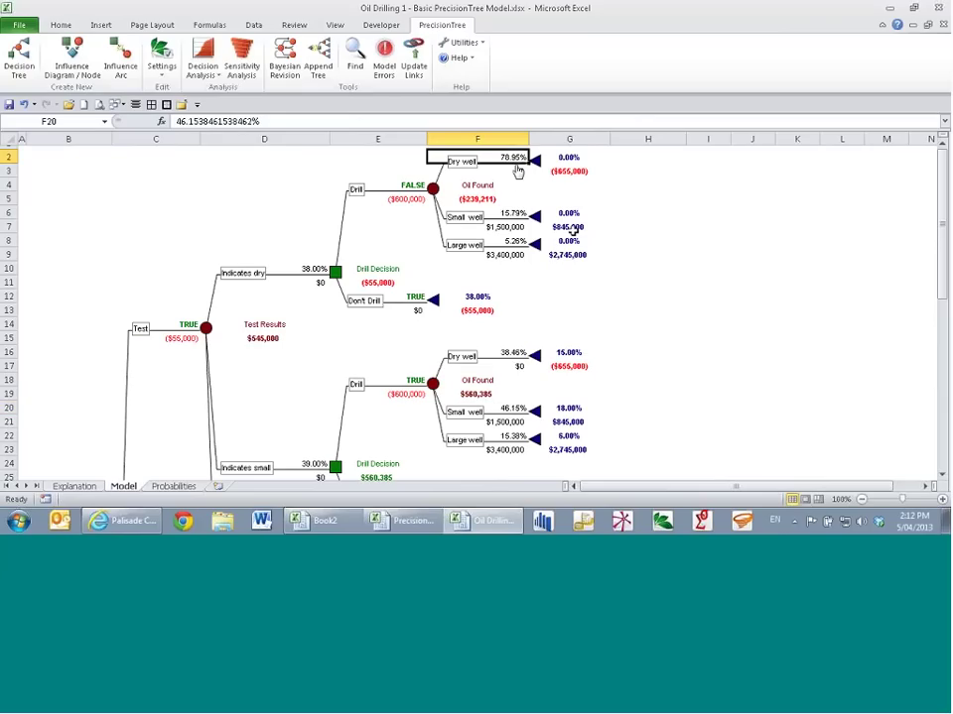
left_click(510, 255)
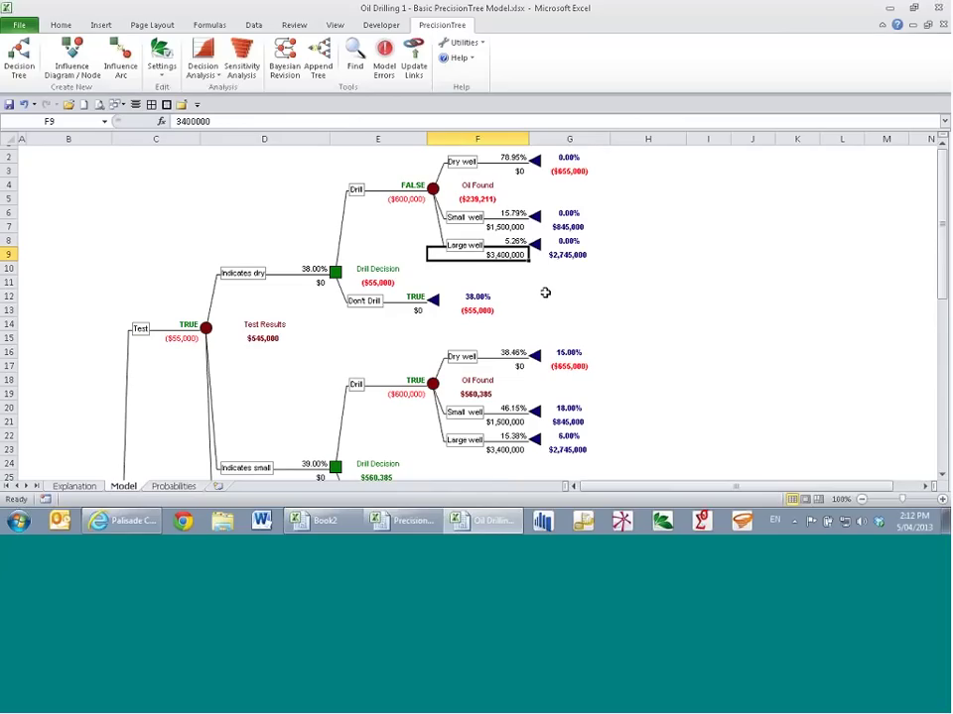
Step: Close Oil Drilling 1 - Basic PrecisionTree Model.xlsx without saving and create a new blank workbook
key("ctrl+w")
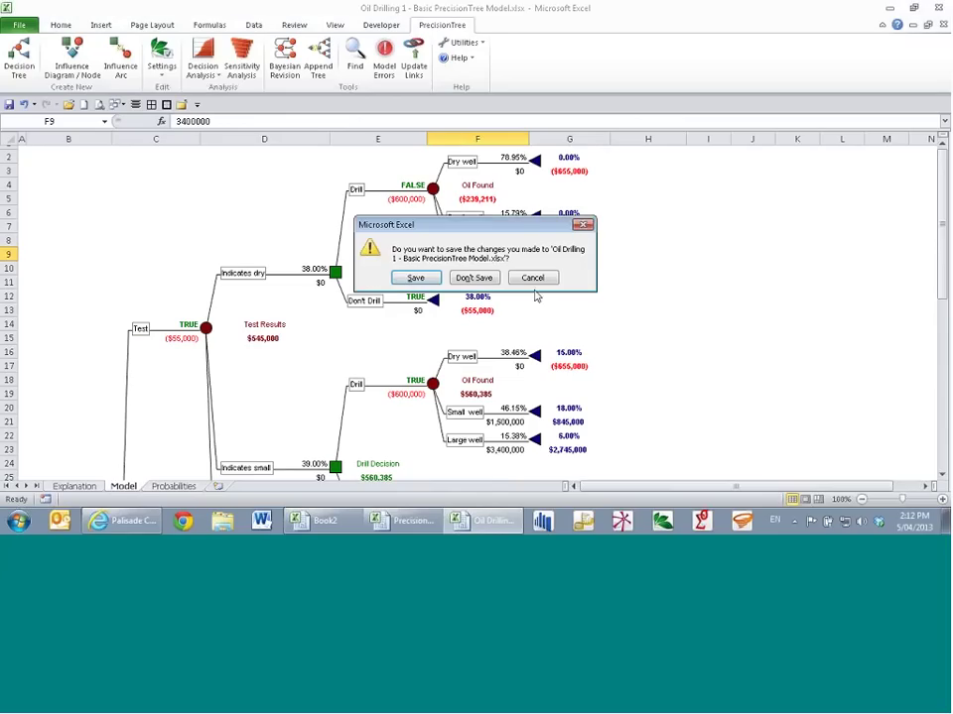
left_click(485, 282)
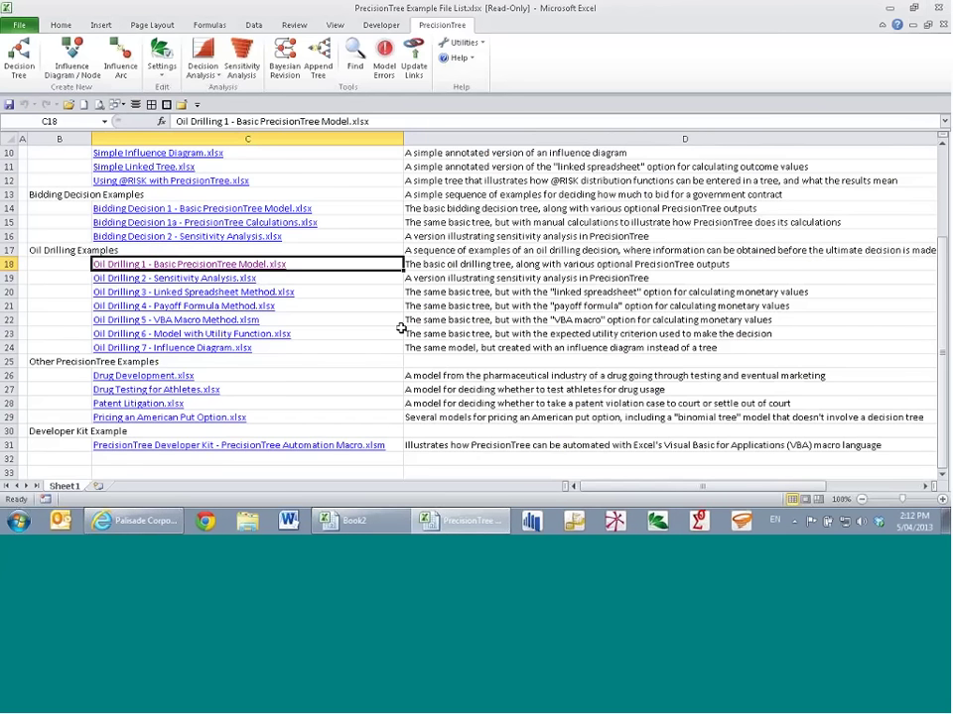
scroll(376, 273, "up", 3)
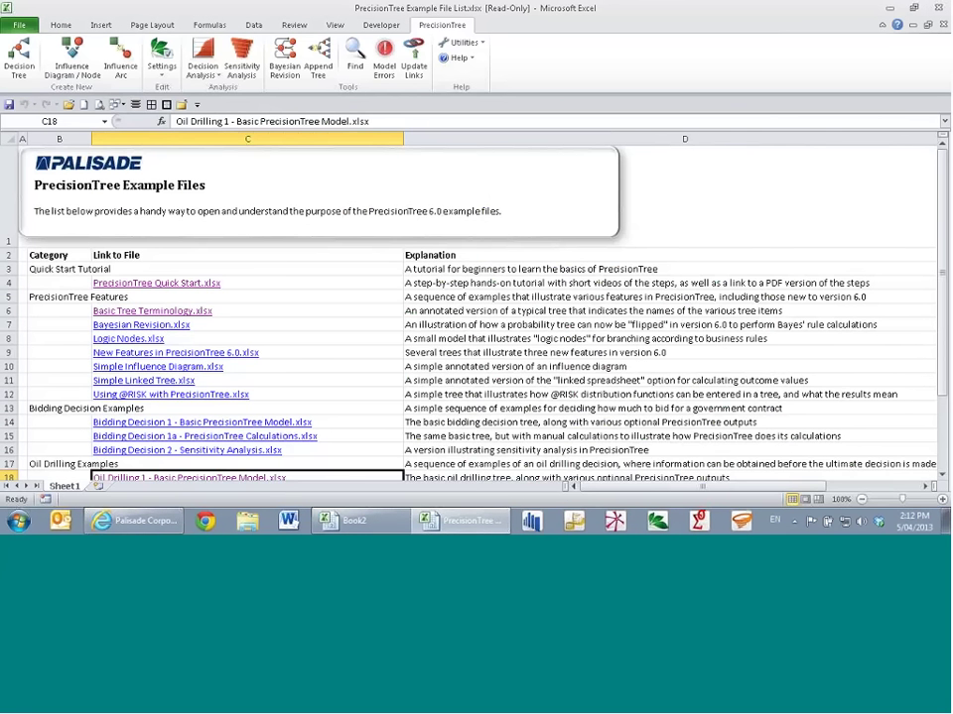
key("ctrl+n")
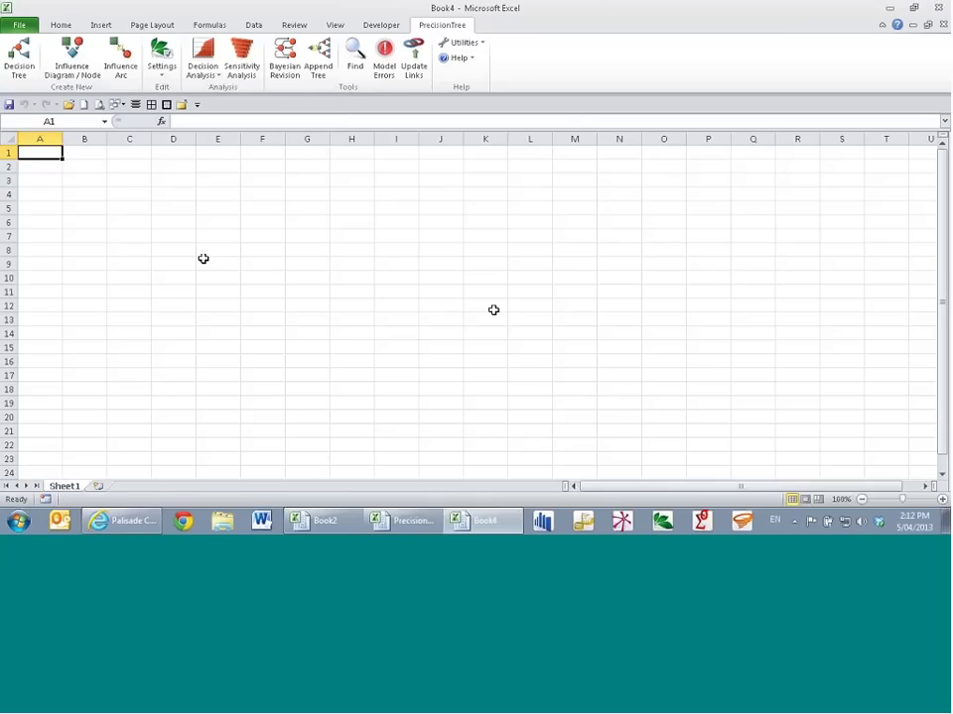
Step: Create a new decision tree starting in cell D6 of the blank sheet and name it Lottery
left_click(177, 221)
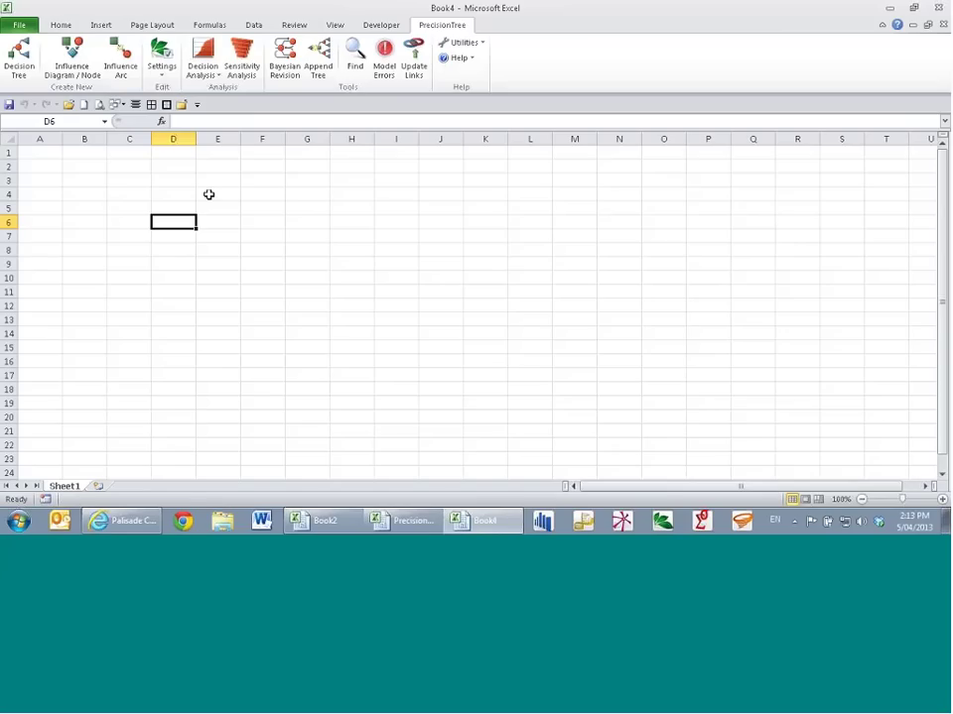
left_click(18, 62)
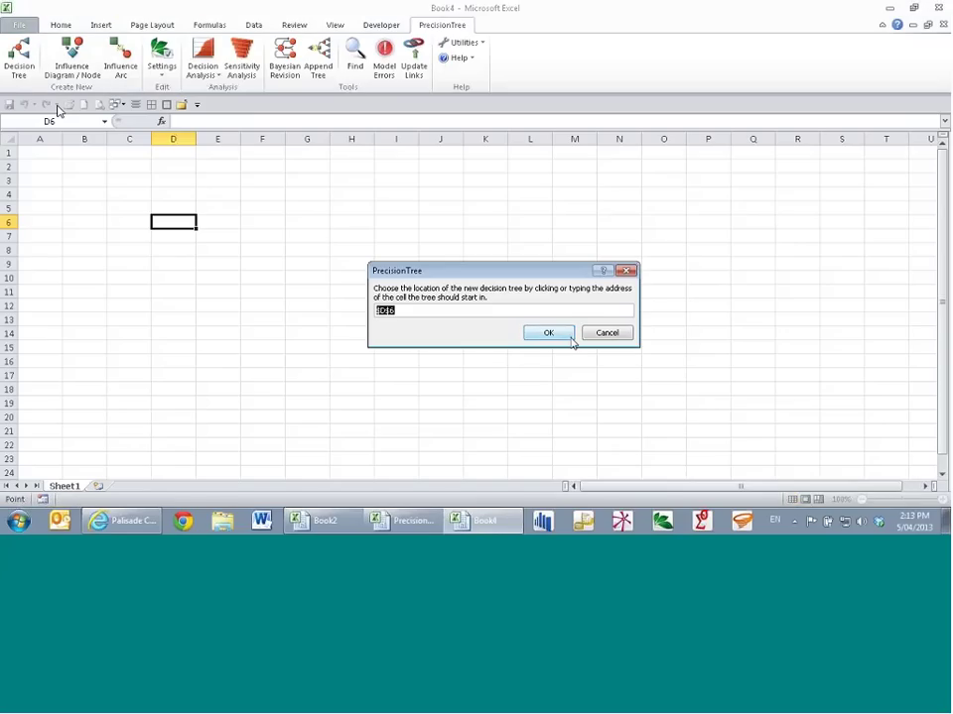
left_click(174, 222)
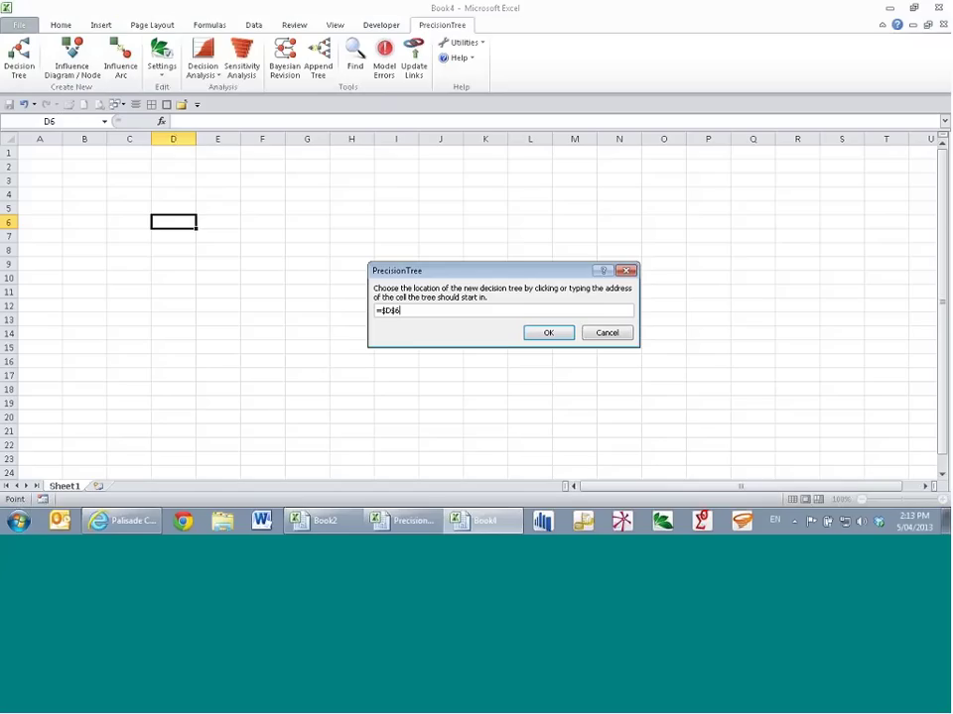
left_click(533, 333)
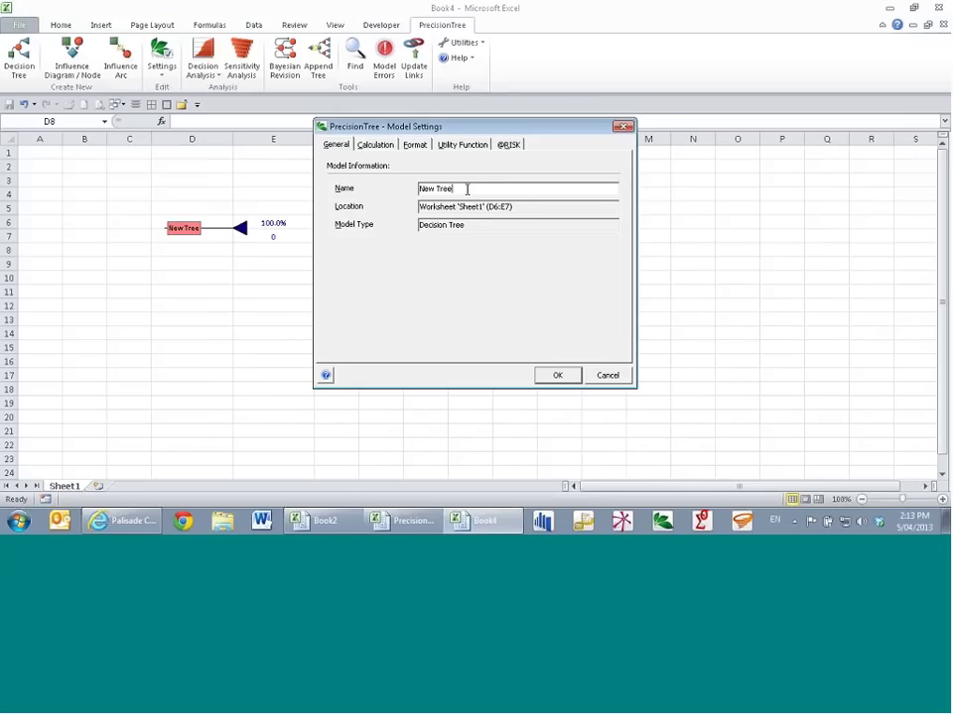
left_click(410, 260)
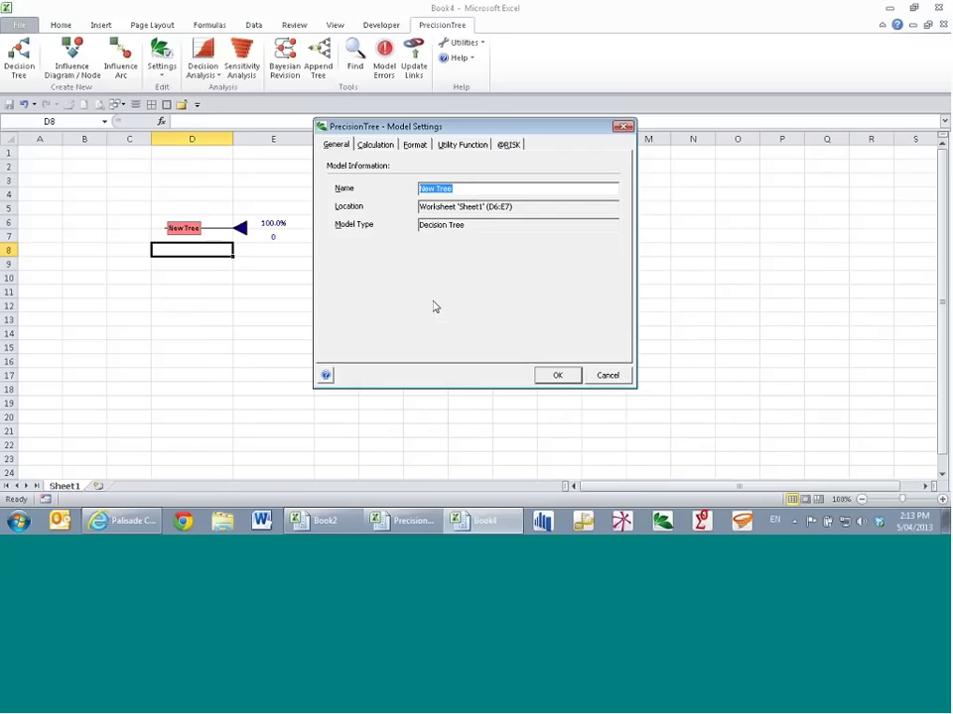
type("Lottery")
left_click(557, 375)
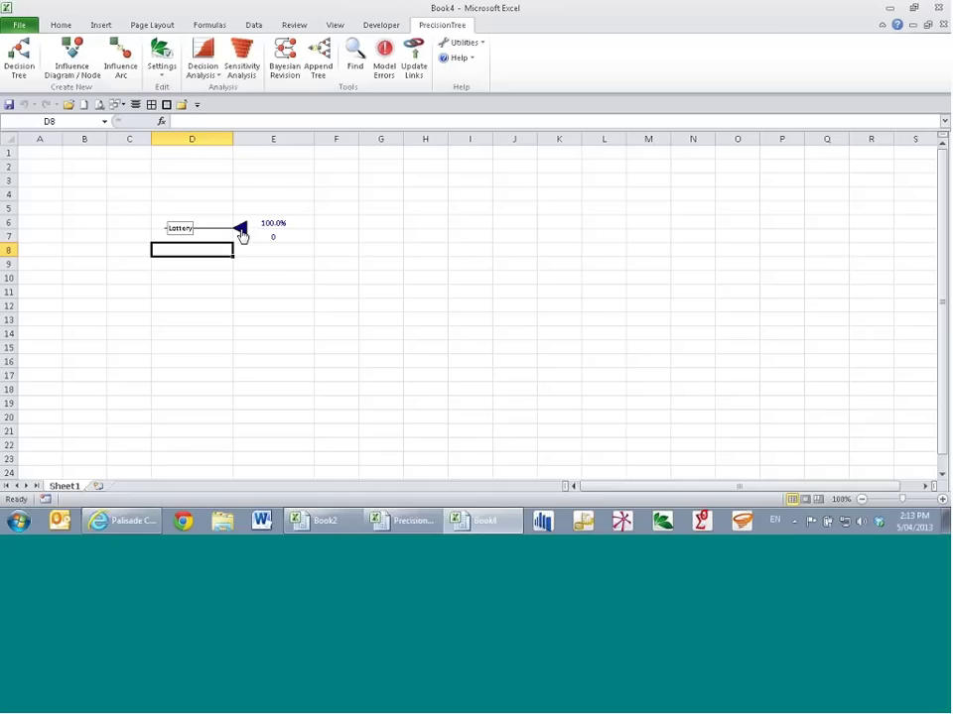
Step: Change the Lottery tree's end node to a Decision node, keeping its default name and two branches
left_click(241, 231)
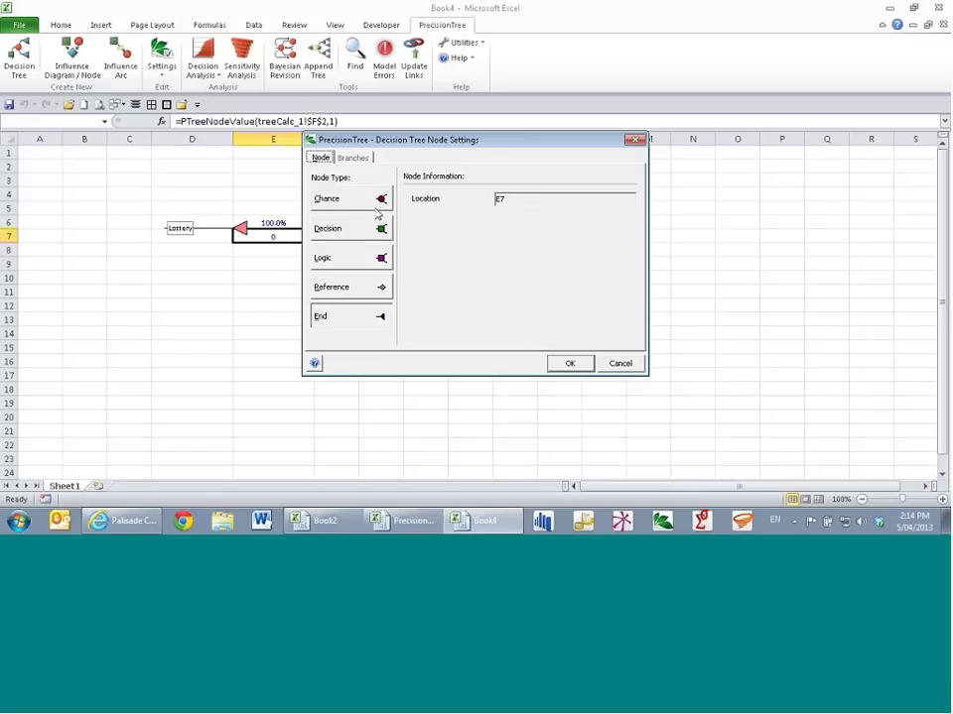
left_click(365, 231)
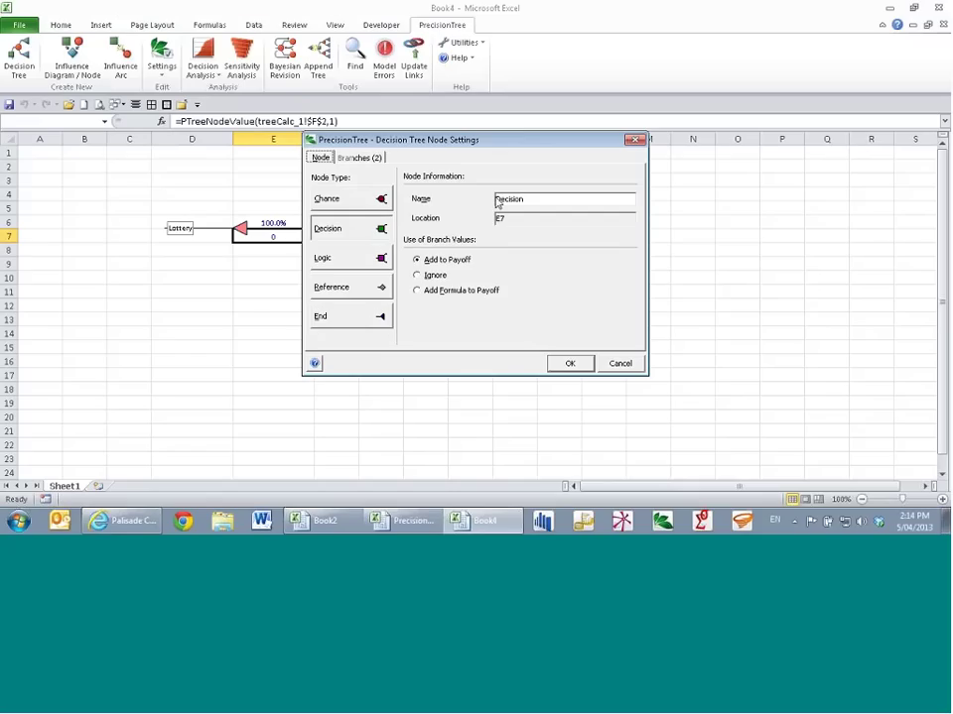
left_click(568, 363)
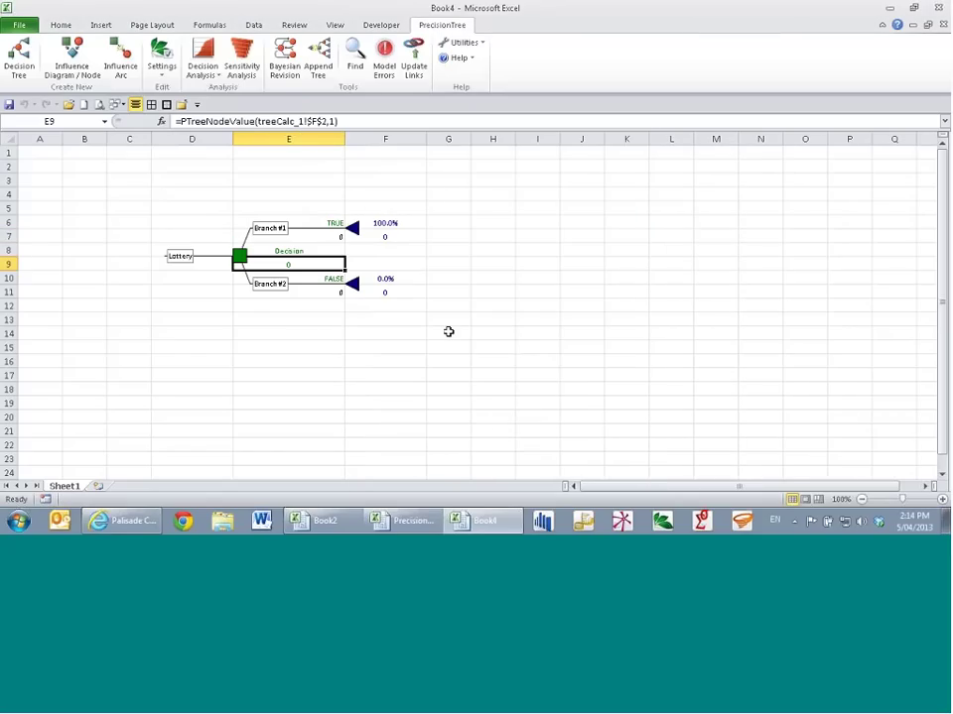
Step: Rename the Decision node's first branch to Buy Ticket and its second branch to Walk Away
left_click(266, 284)
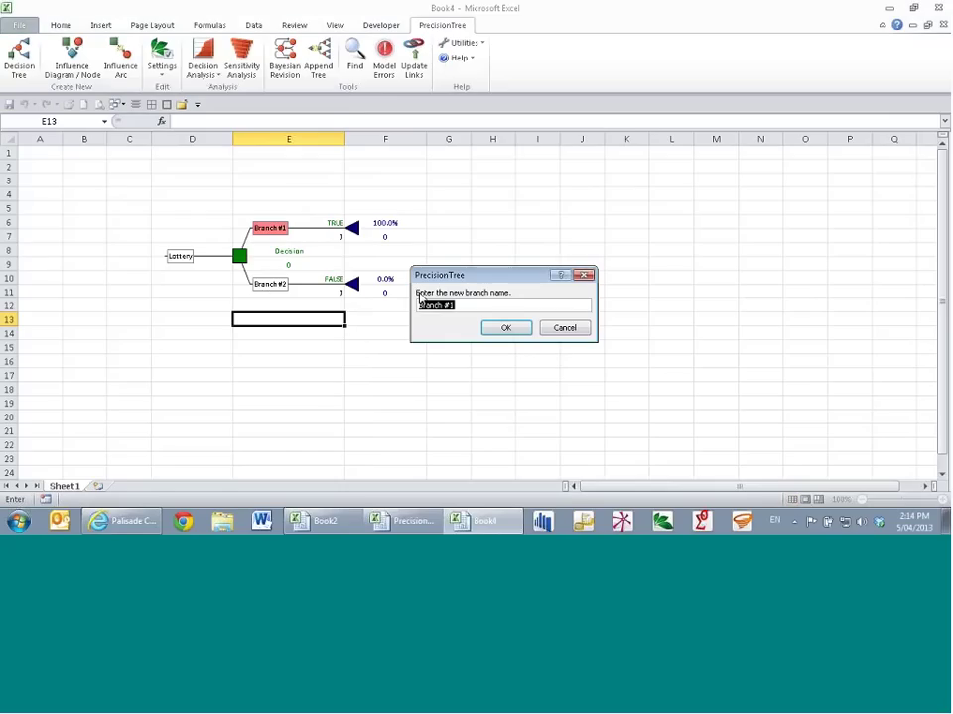
type("Buy Ticket")
key("Return")
left_click(266, 284)
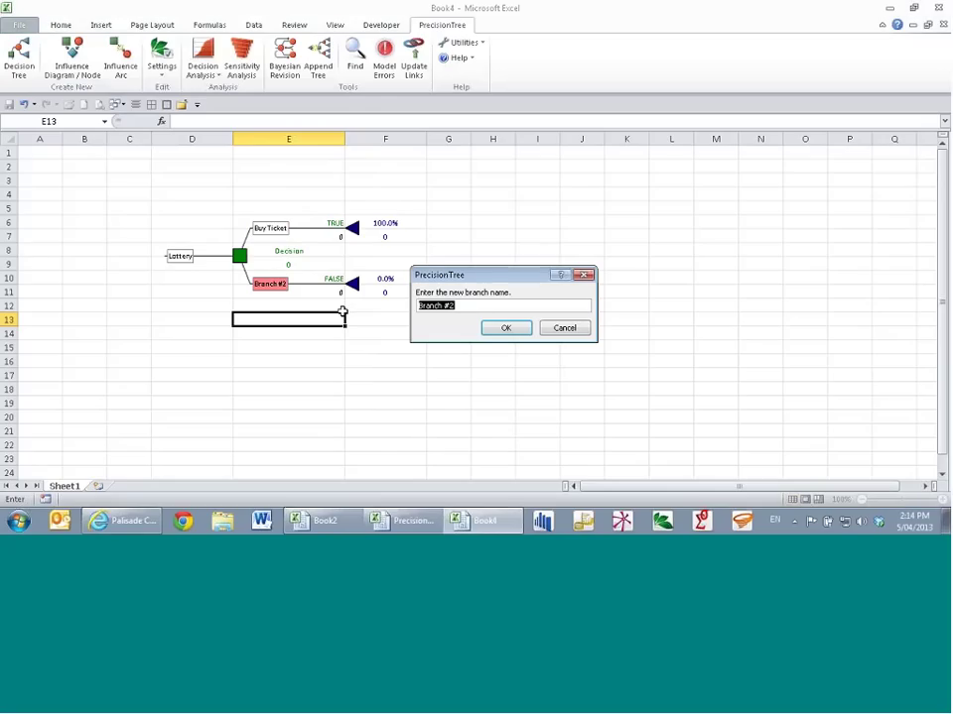
type("Walk Away")
key("Return")
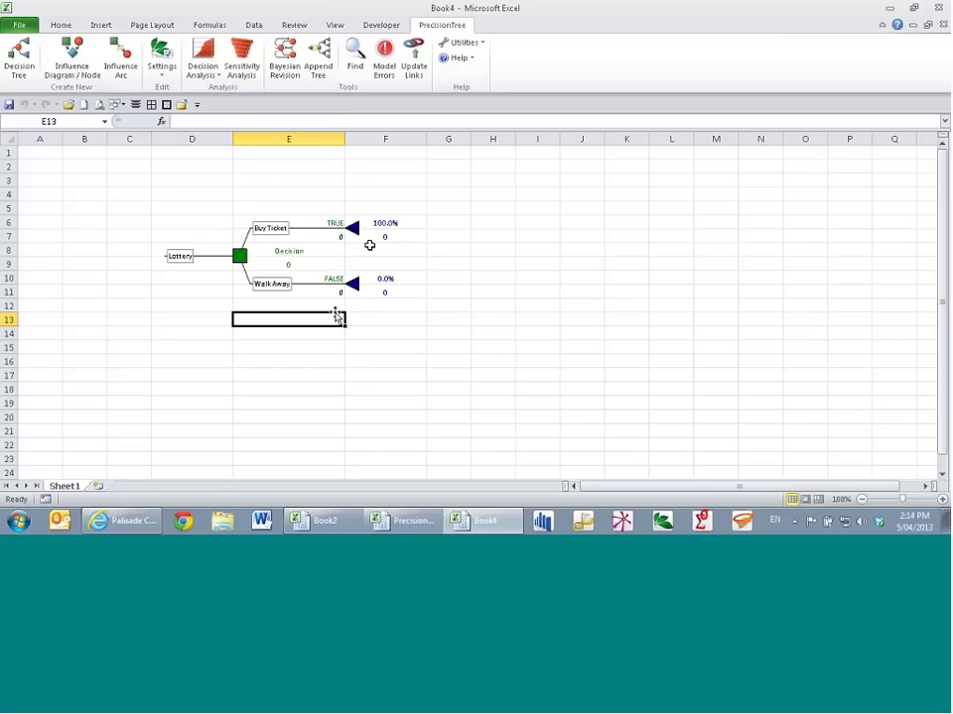
key("Up")
key("Up")
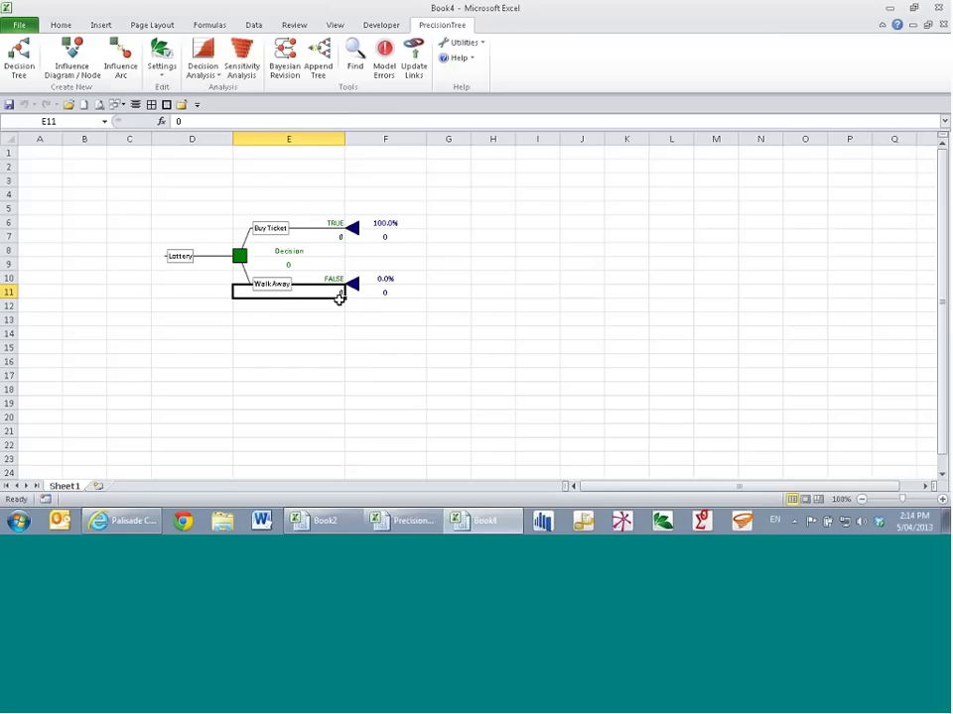
Step: Change the end node of the Buy Ticket branch to a Decision node named Ticket Type with two branches
left_click(360, 232)
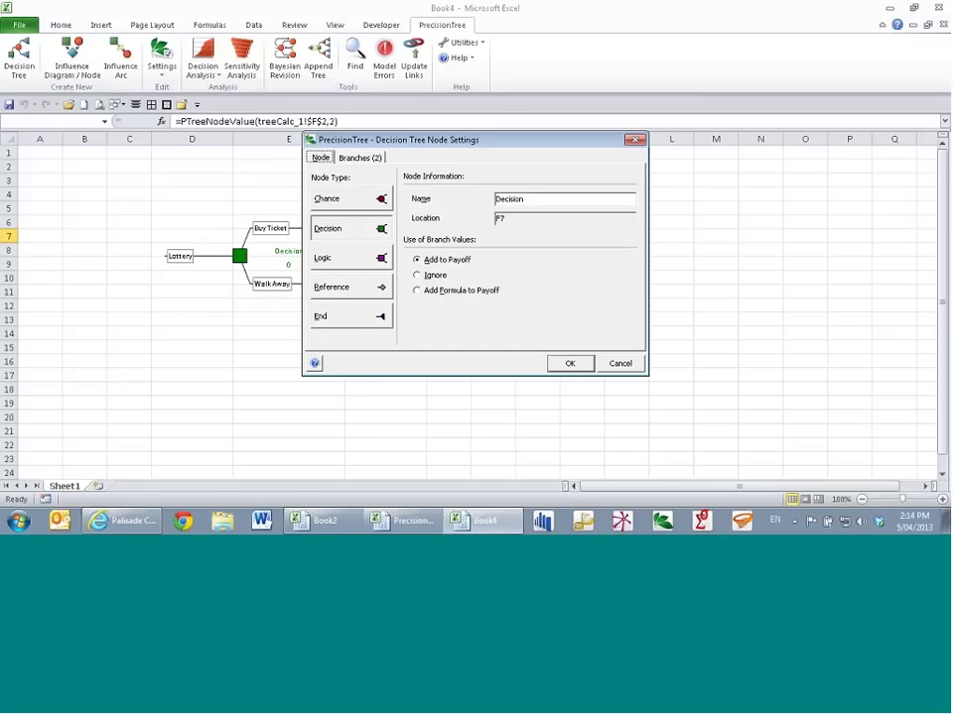
left_click_drag(592, 147, 792, 151)
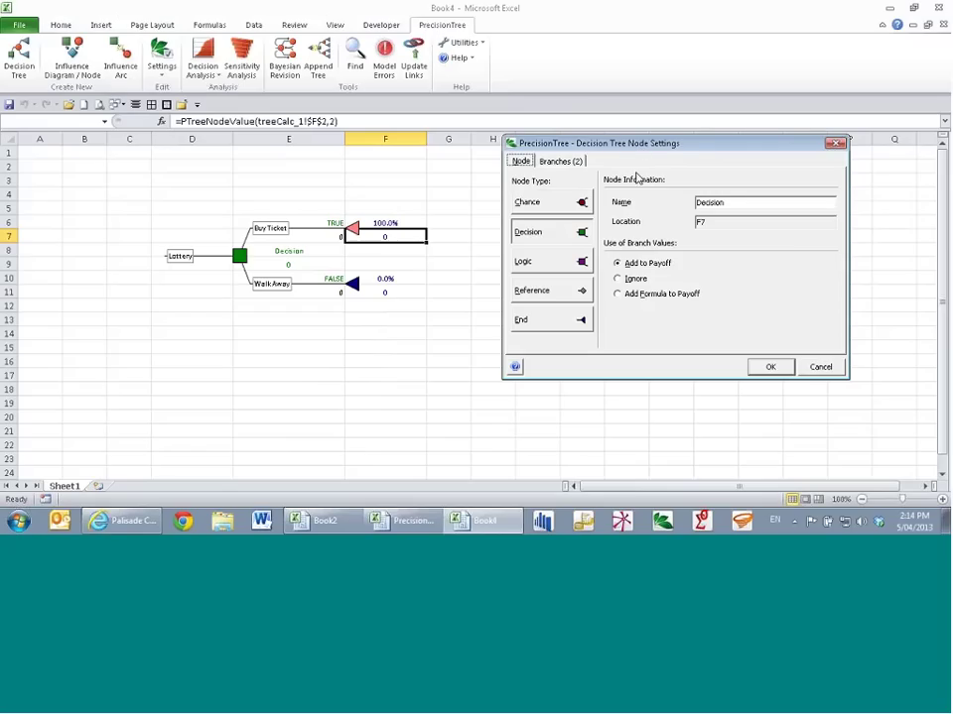
left_click(745, 202)
double_click(745, 201)
type("Ticket Type")
key("Return")
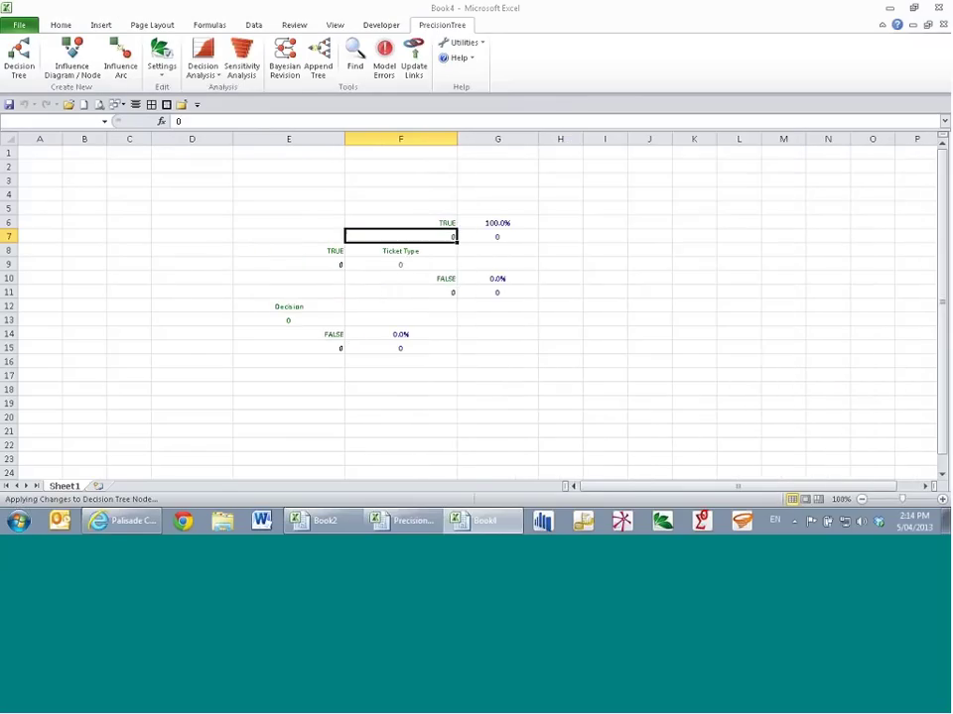
Step: Rename the first branch of the Ticket Type node to Standard game
left_click(387, 228)
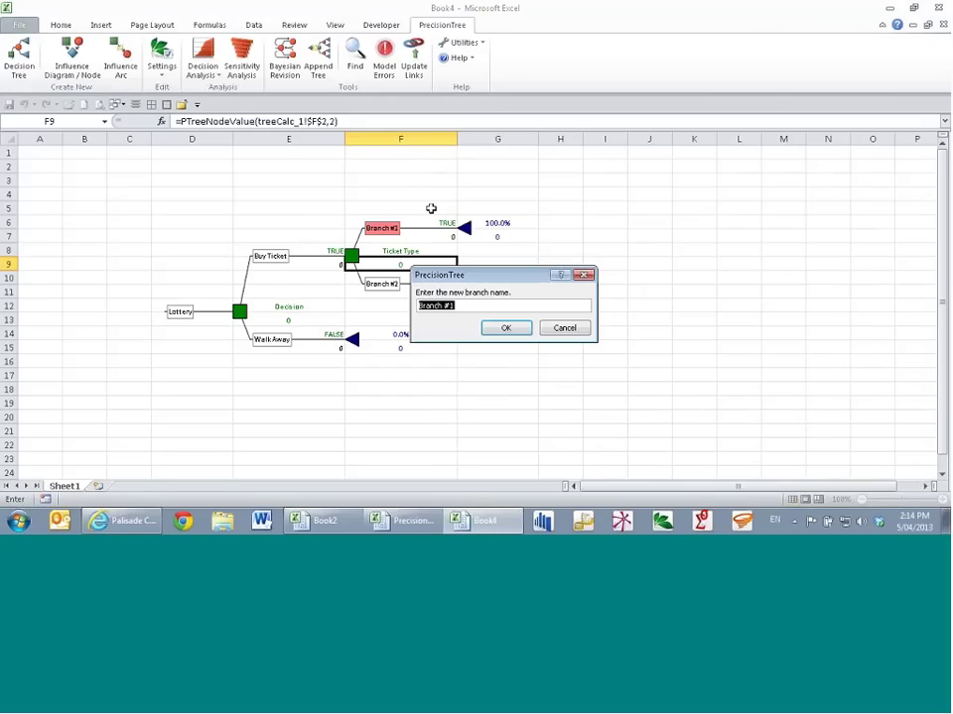
type("STa")
key("BackSpace")
key("BackSpace")
type("tandardgame")
key("Return")
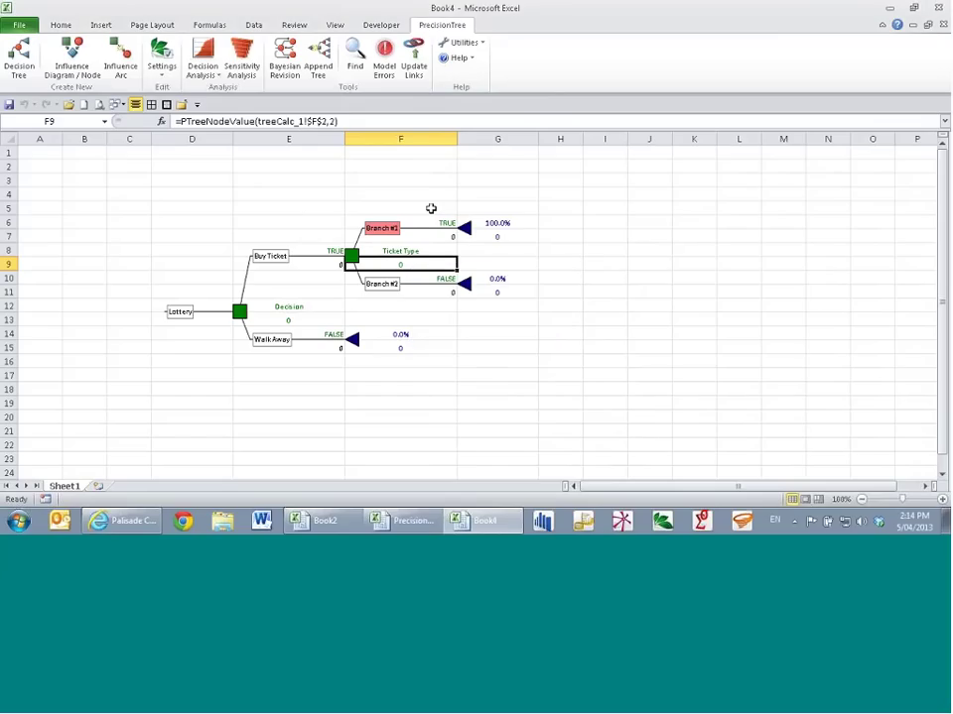
Step: Try to correct the spacing between the words in the Standard game branch name
left_click(398, 229)
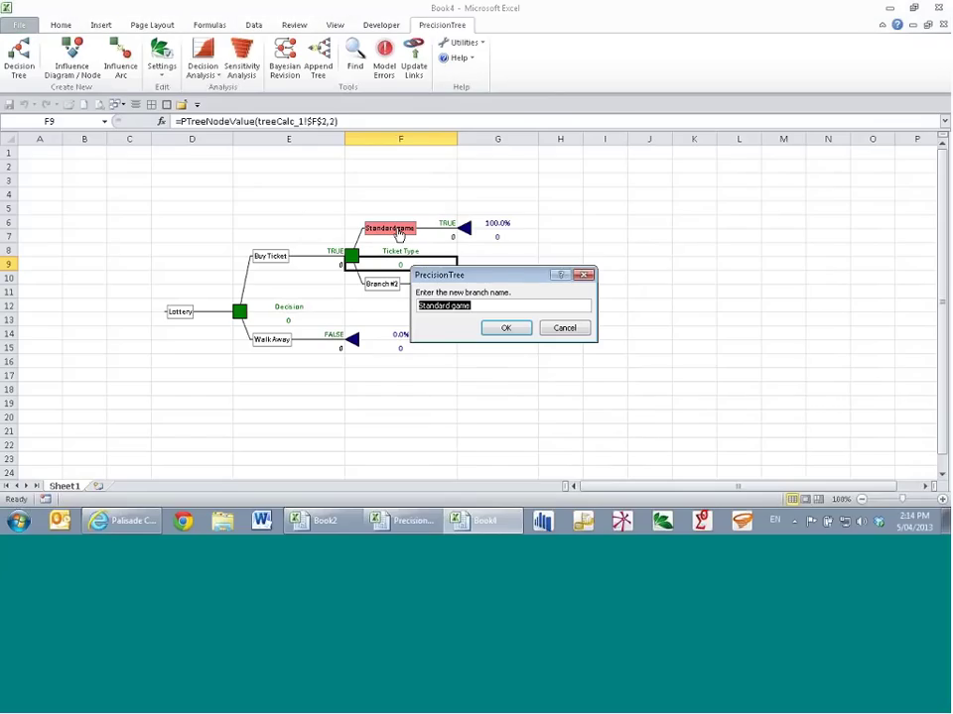
left_click(452, 307)
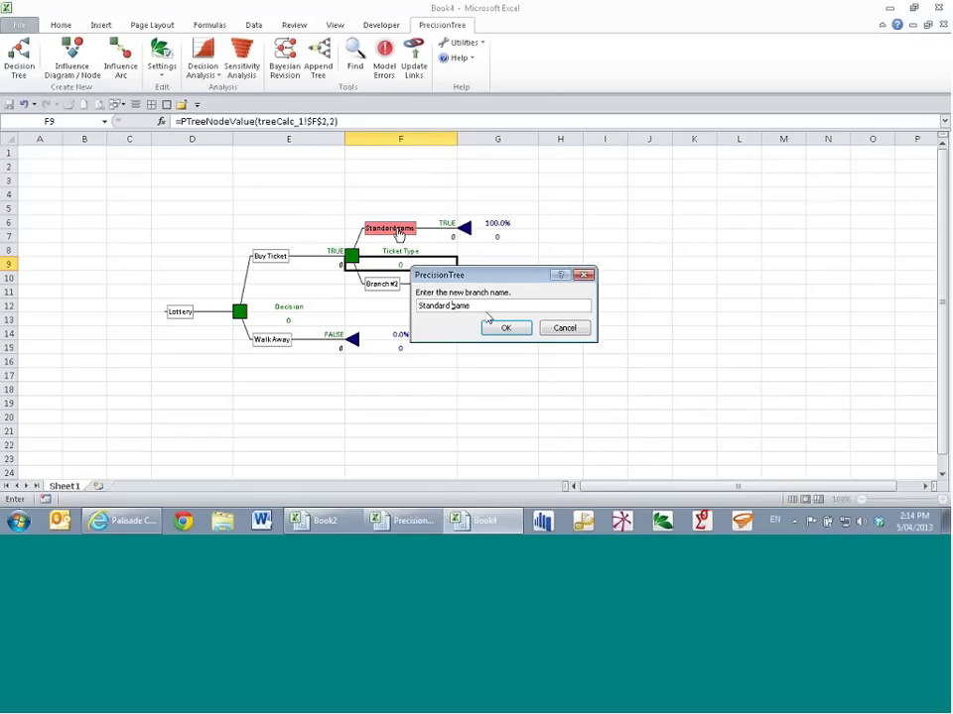
key("Left")
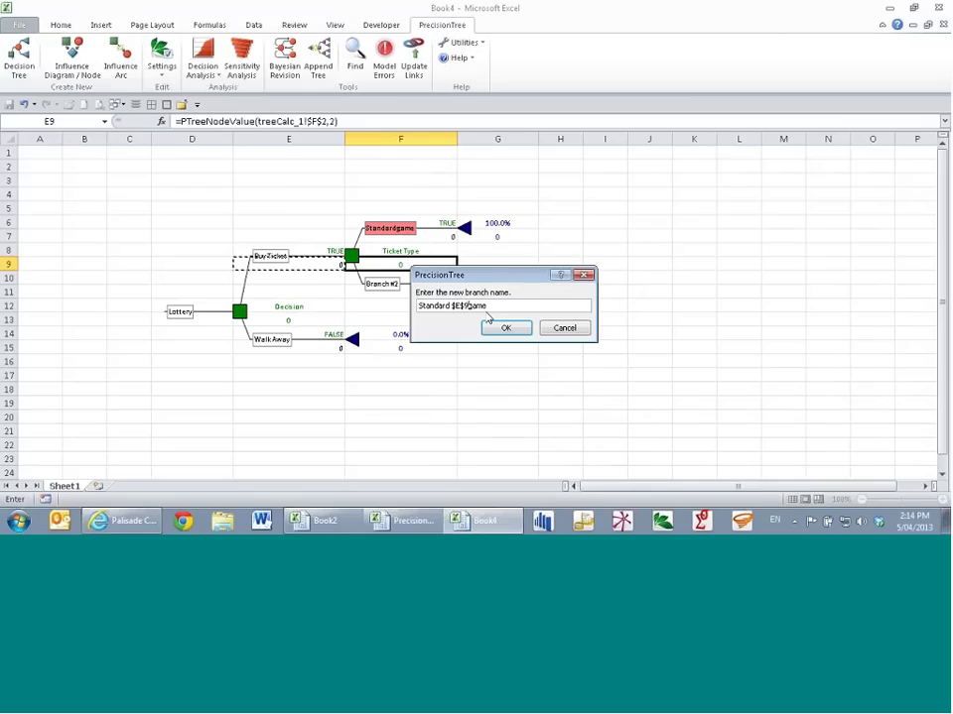
key("BackSpace")
key("BackSpace")
key("BackSpace")
key("BackSpace")
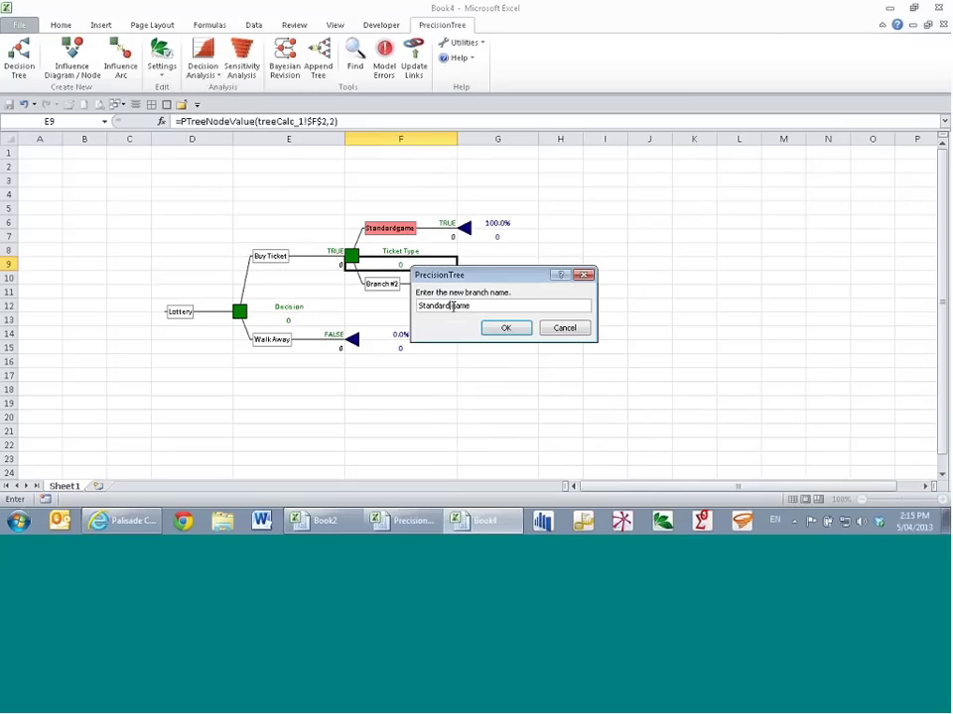
left_click(486, 328)
Step: Rename the second branch of the Ticket Type node to Systems Entry
left_click(385, 286)
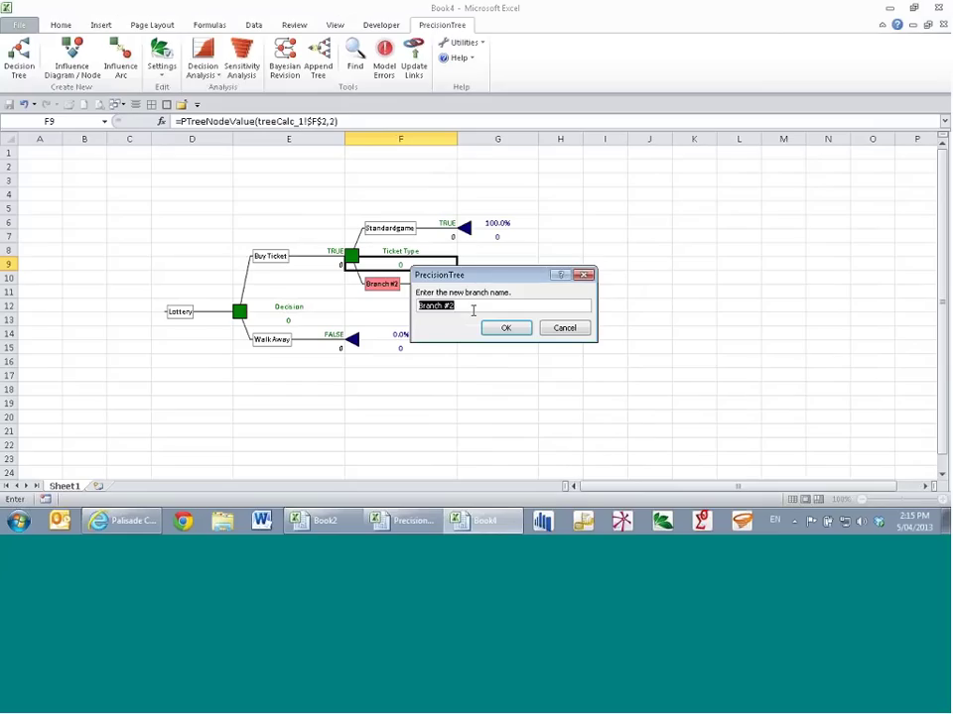
type("Systems Entry")
key("Return")
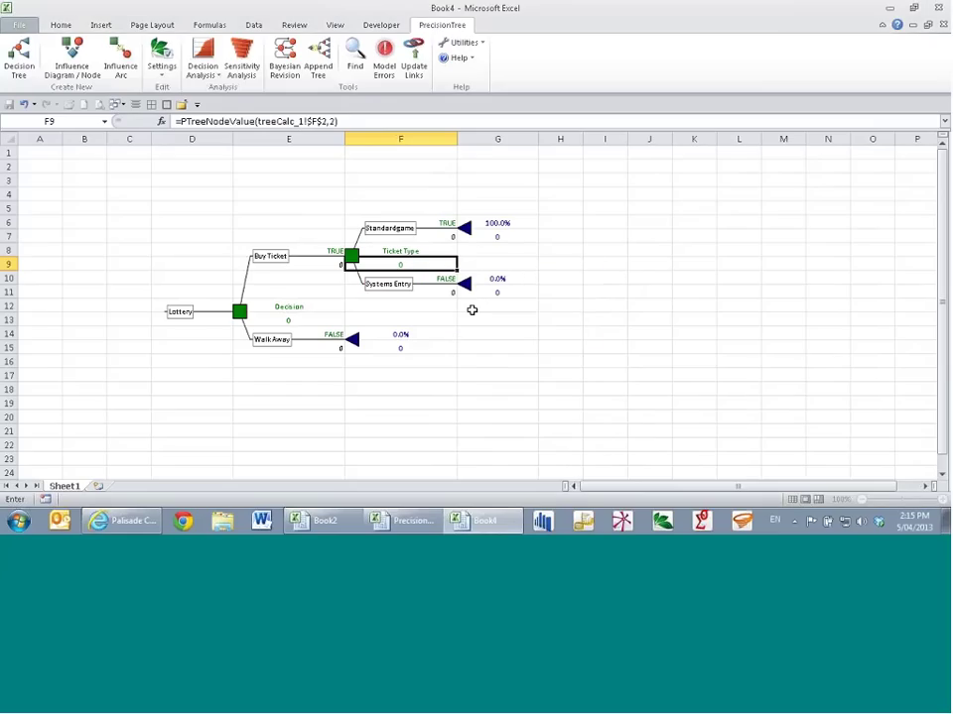
left_click(462, 331)
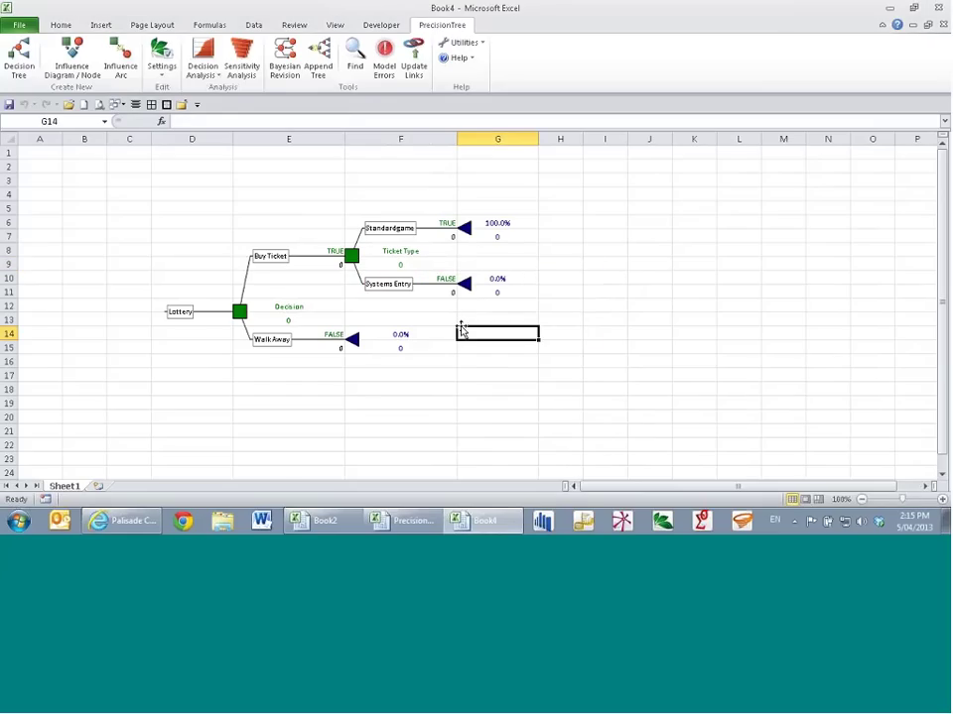
left_click(422, 274)
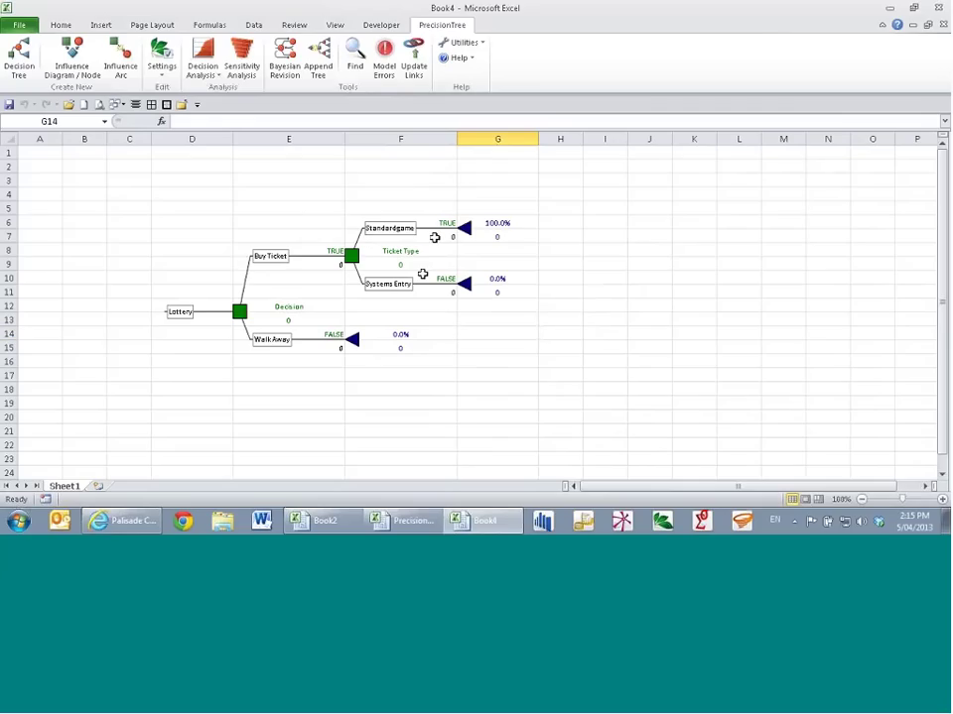
Step: Set the Standard game branch's value to -10 in cell F7
left_click(433, 239)
type("-")
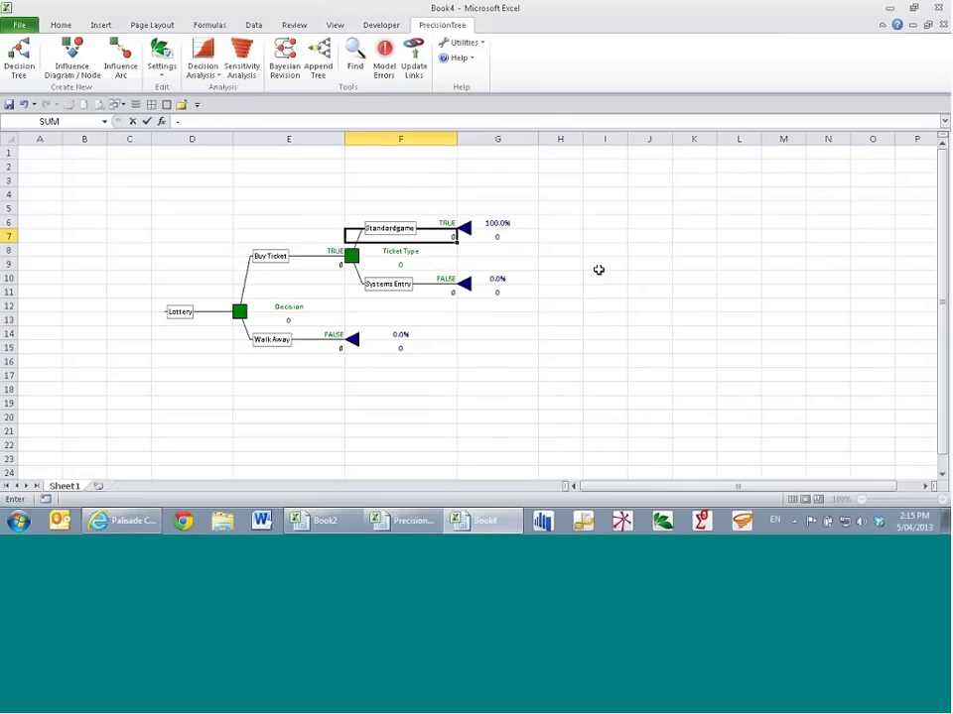
type("10")
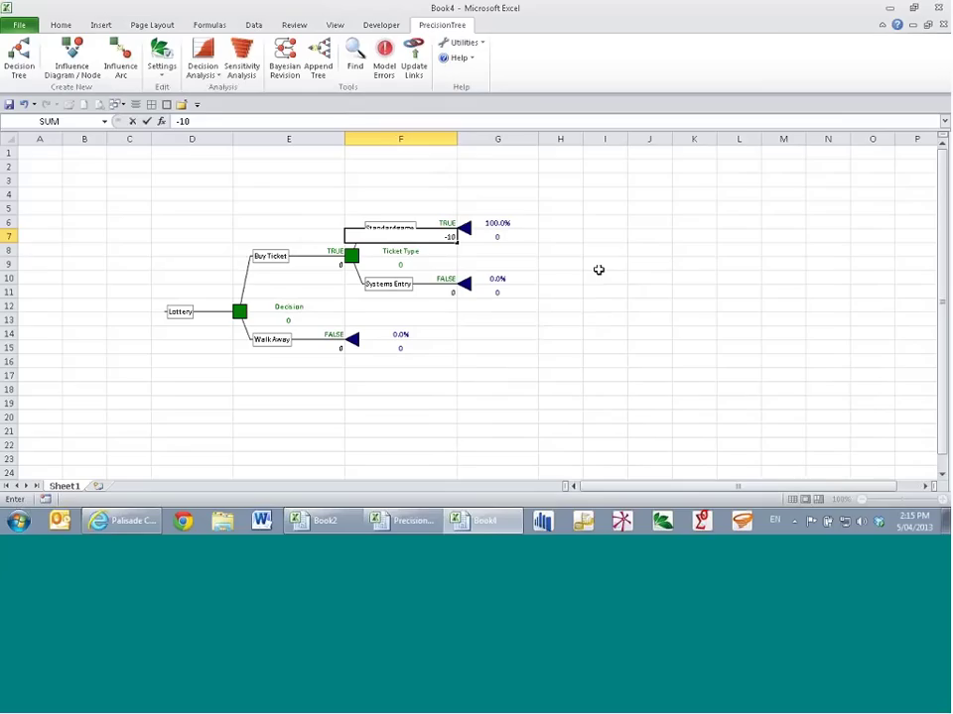
key("Return")
Step: Set the Systems Entry branch's value to -45 in cell F11
scroll(585, 268, "up", 1)
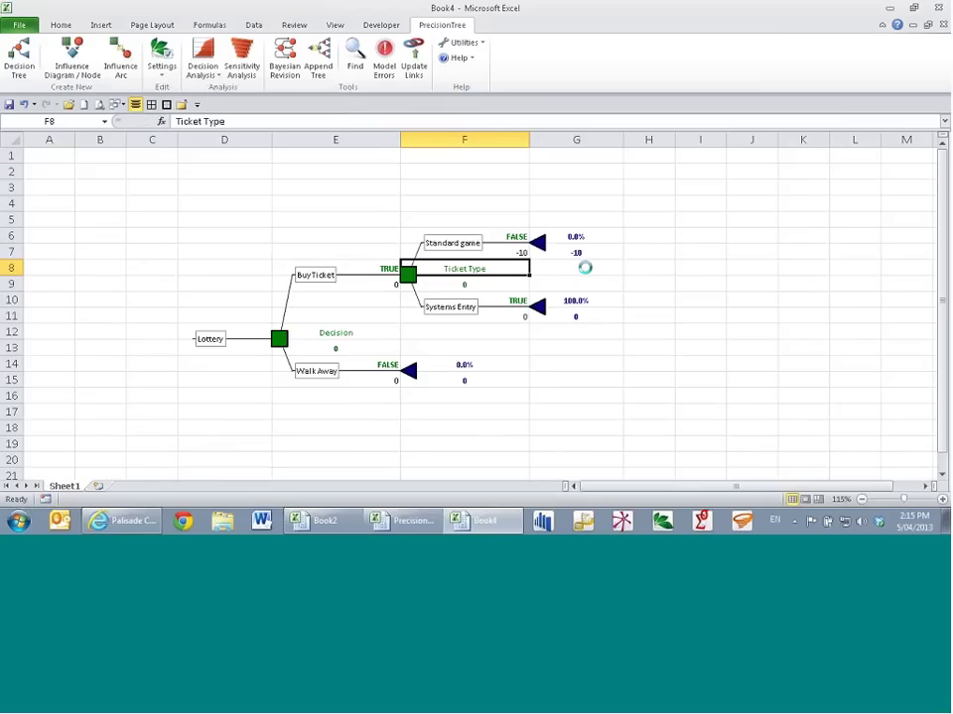
scroll(584, 268, "up", 1)
key("Down")
key("Down")
key("Down")
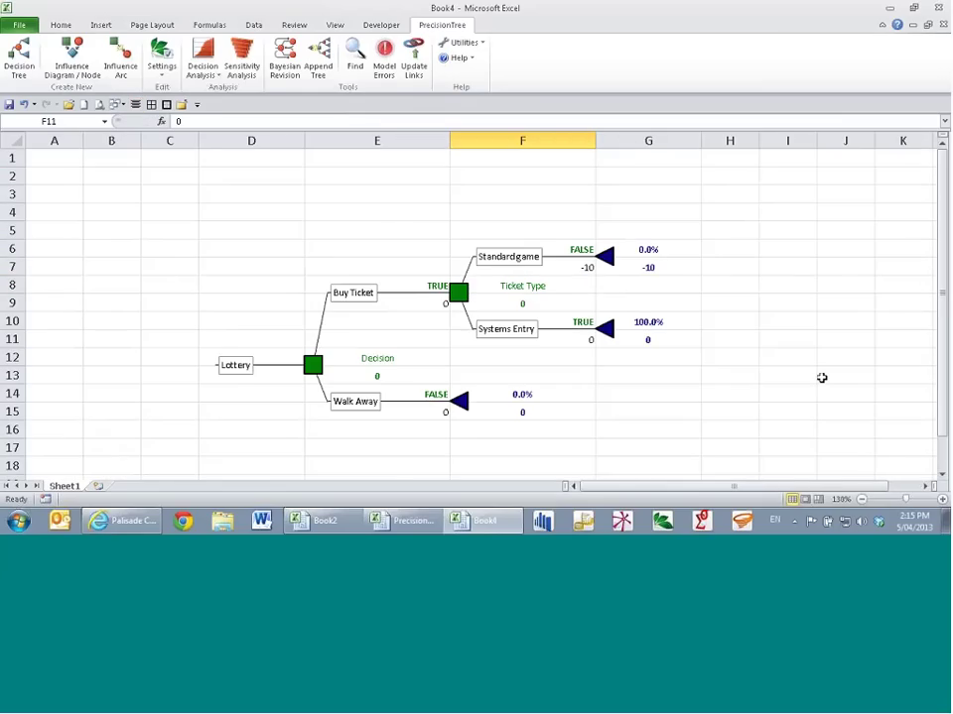
type("-")
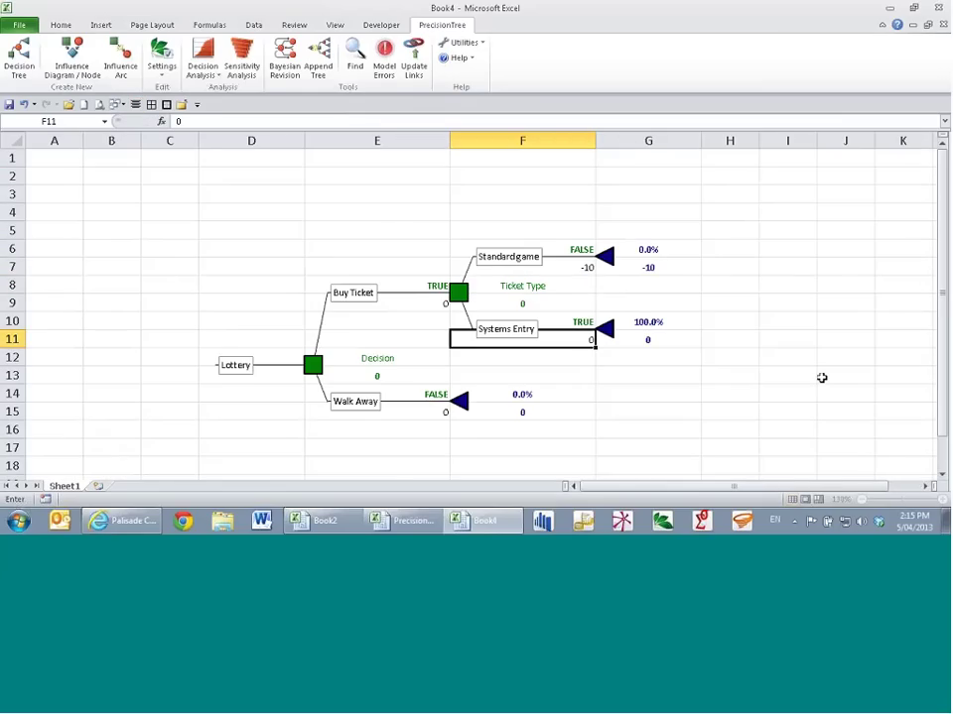
type("45")
key("Return")
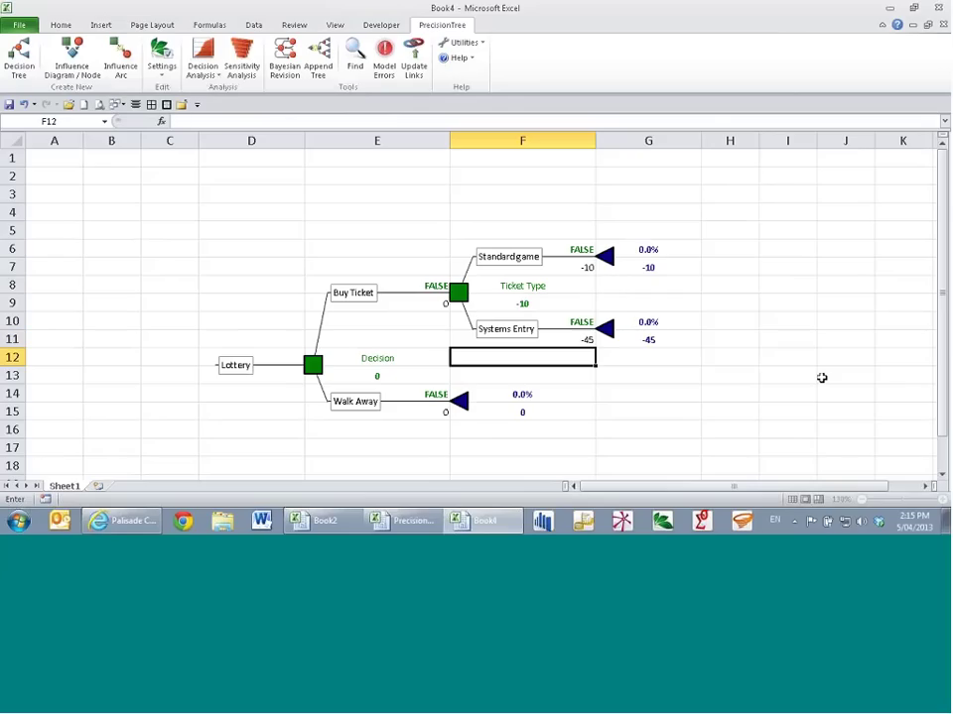
left_click(673, 381)
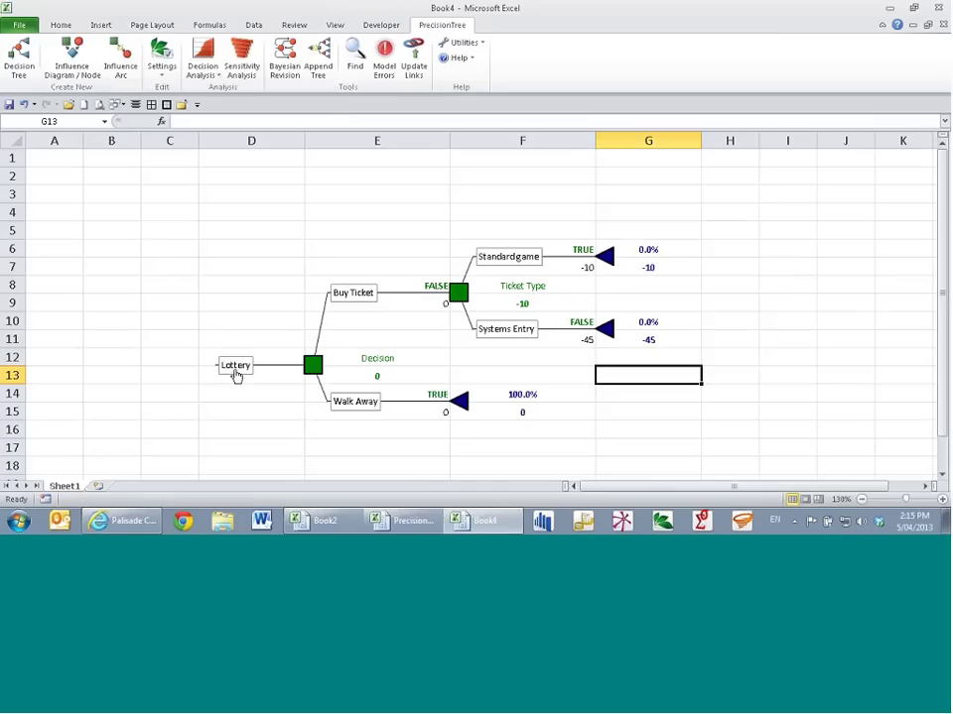
Step: Examine the Walk Away decision flag and the path payoffs of the Standard game and Systems Entry branches
left_click(417, 392)
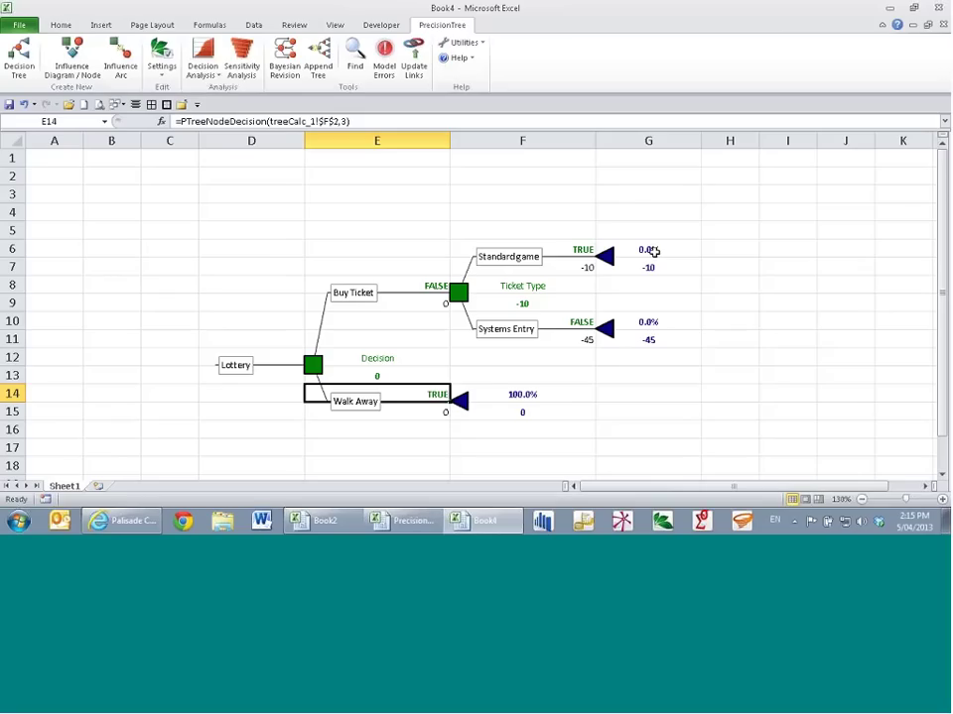
left_click(588, 270)
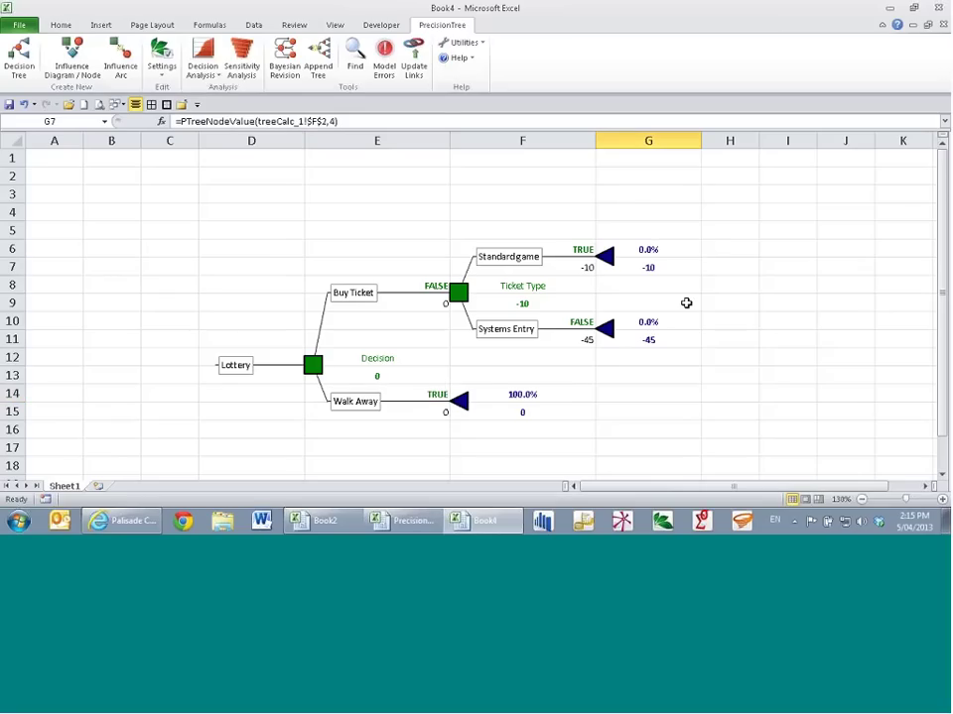
left_click(685, 337)
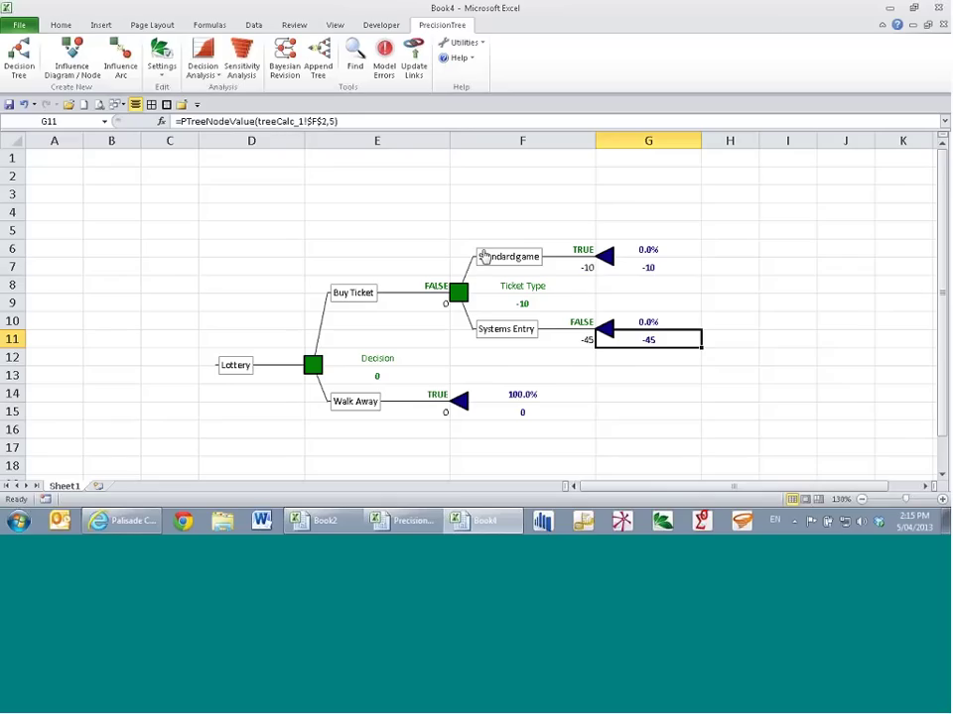
Step: Review the Lottery tree's calculation settings for the path payoff method and optimum path
left_click(238, 369)
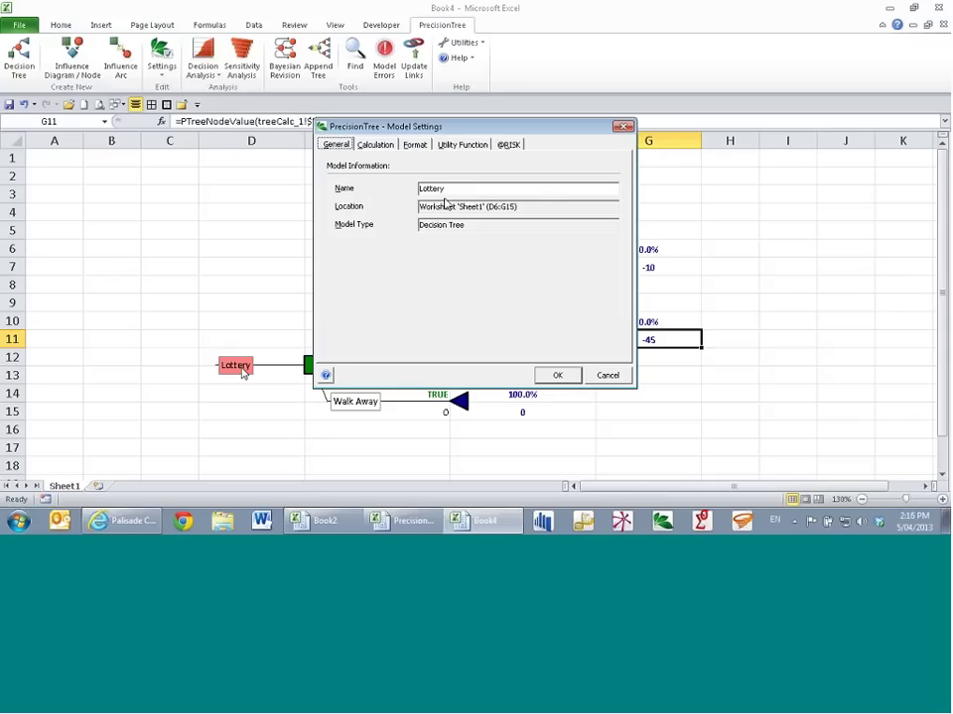
left_click(378, 146)
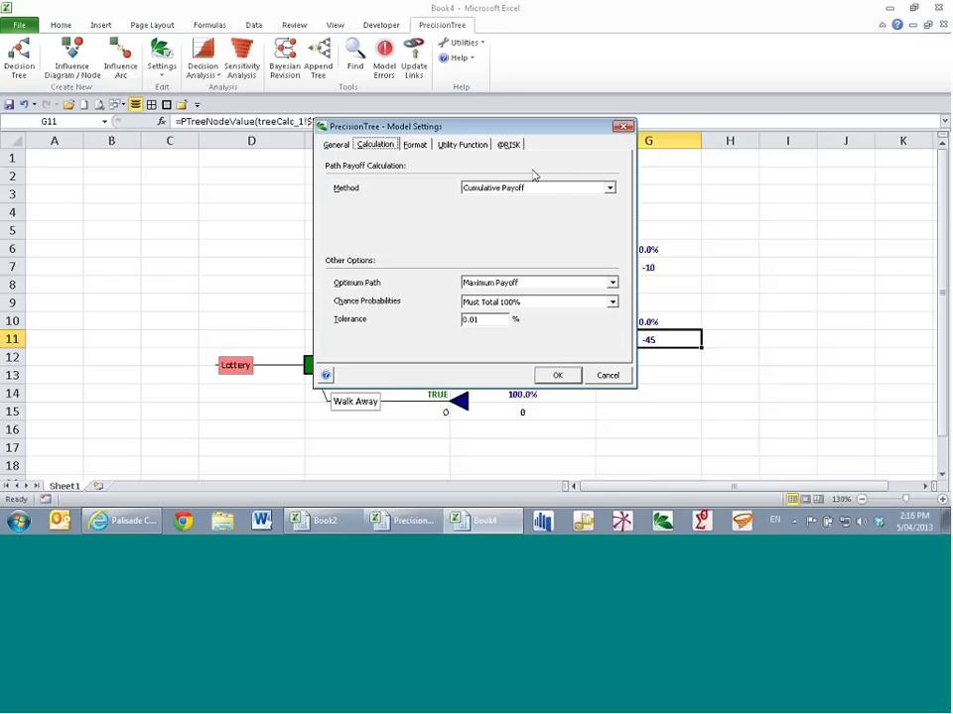
left_click_drag(507, 128, 293, 180)
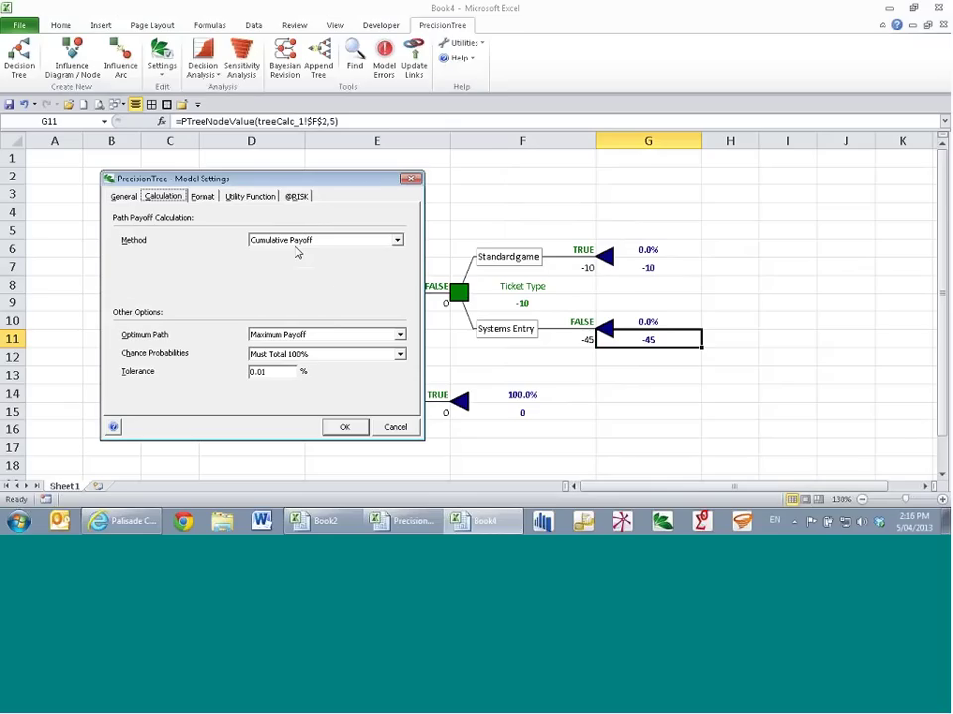
left_click(344, 426)
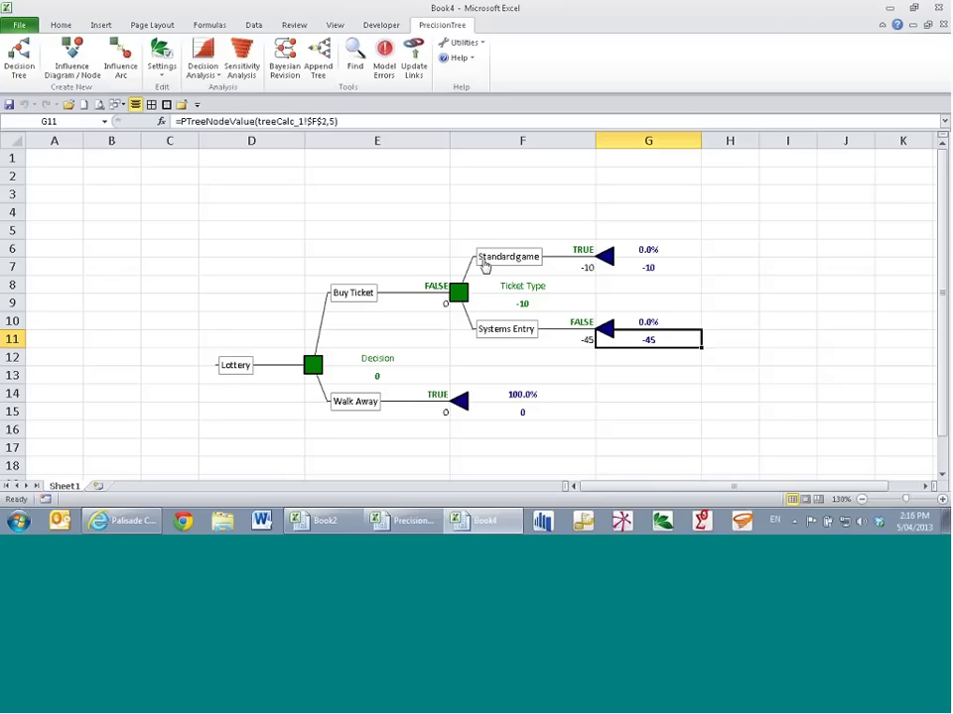
Step: Turn the Standard game branch's end node into a chance node named Outcome with three branches
left_click(603, 260)
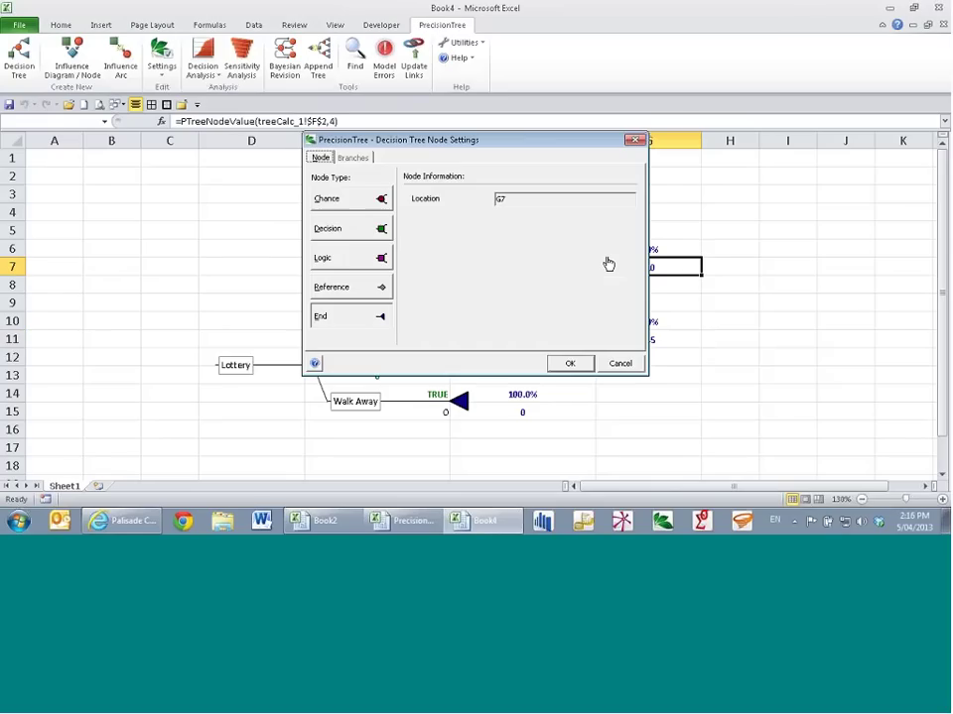
left_click(357, 201)
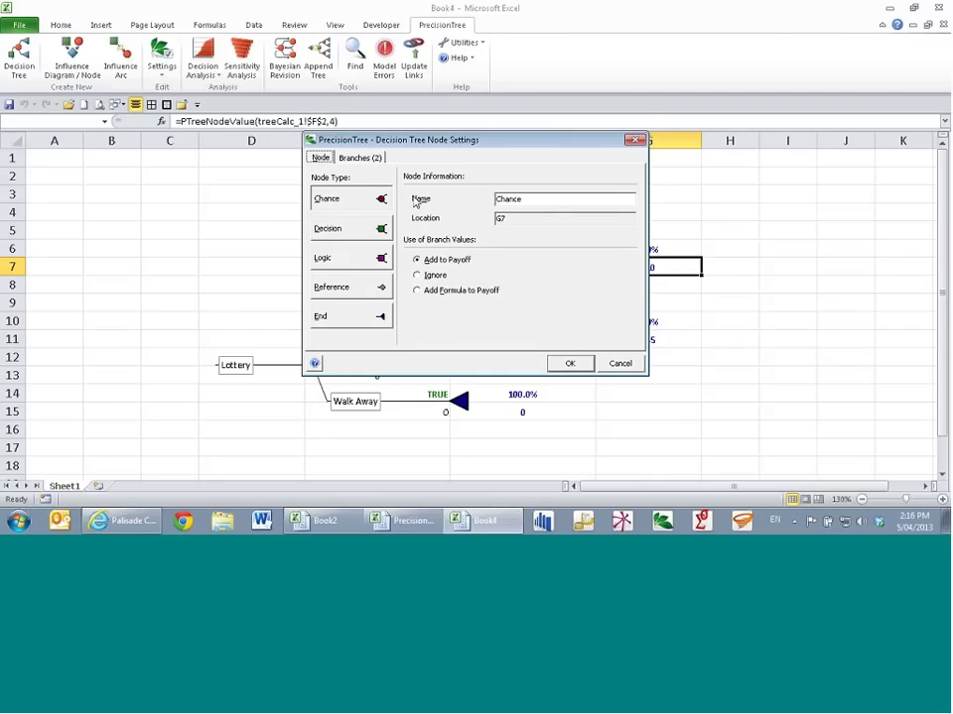
key("Tab")
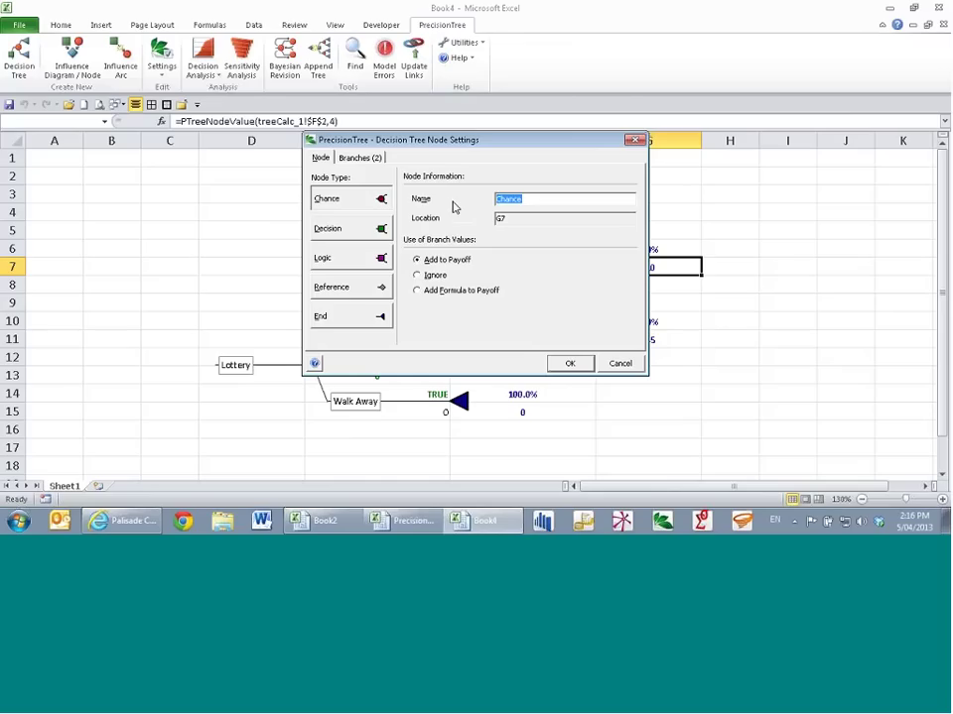
type("Outcome")
left_click(360, 158)
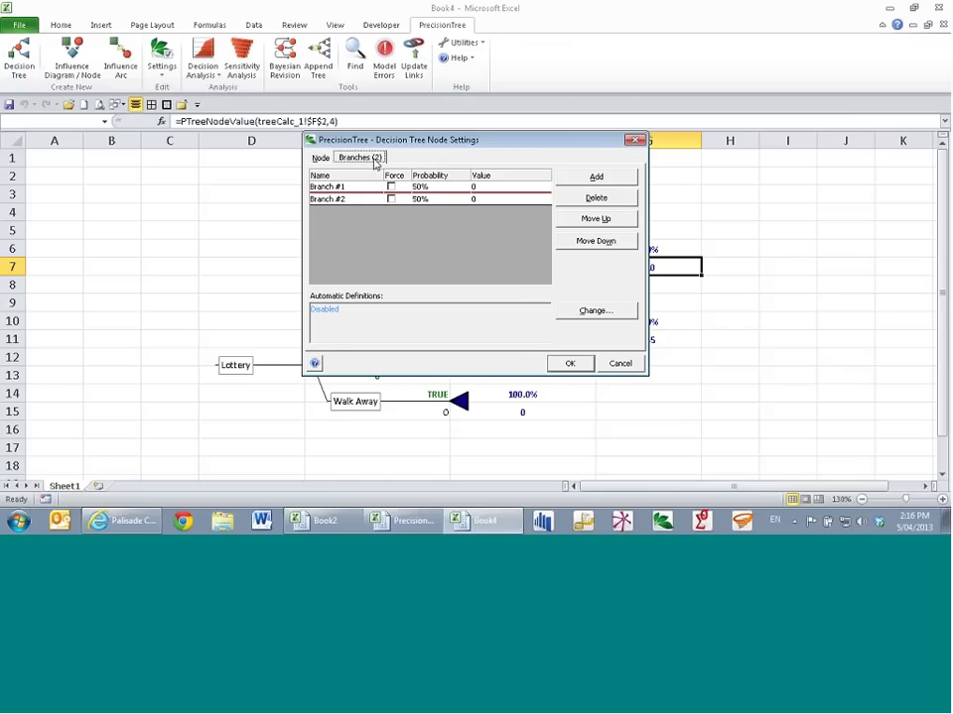
left_click(595, 178)
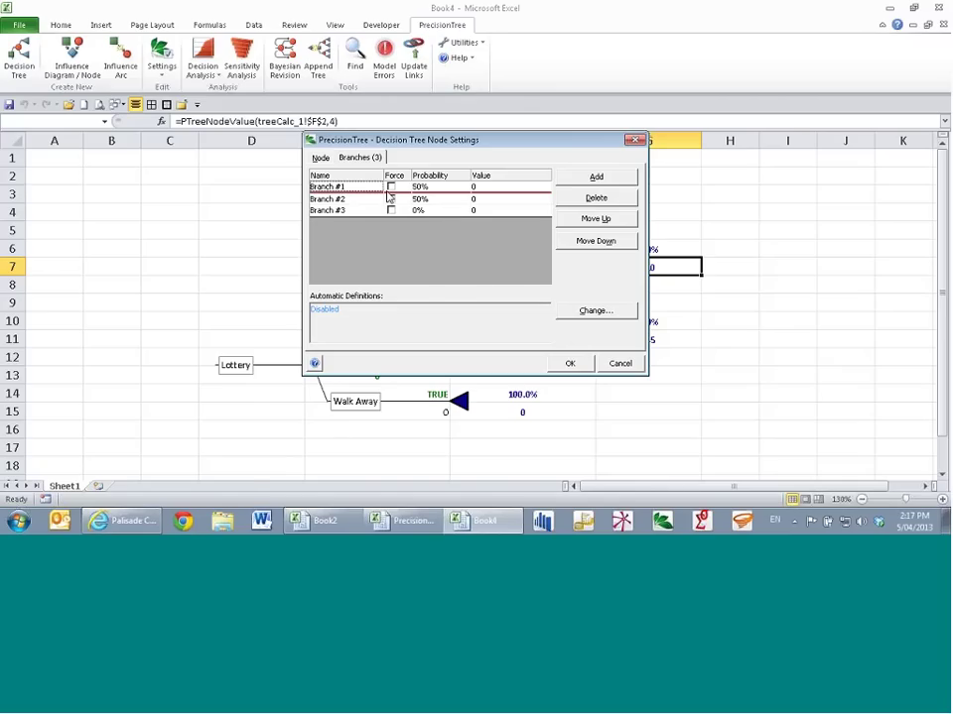
left_click(570, 364)
scroll(865, 317, "down", 1)
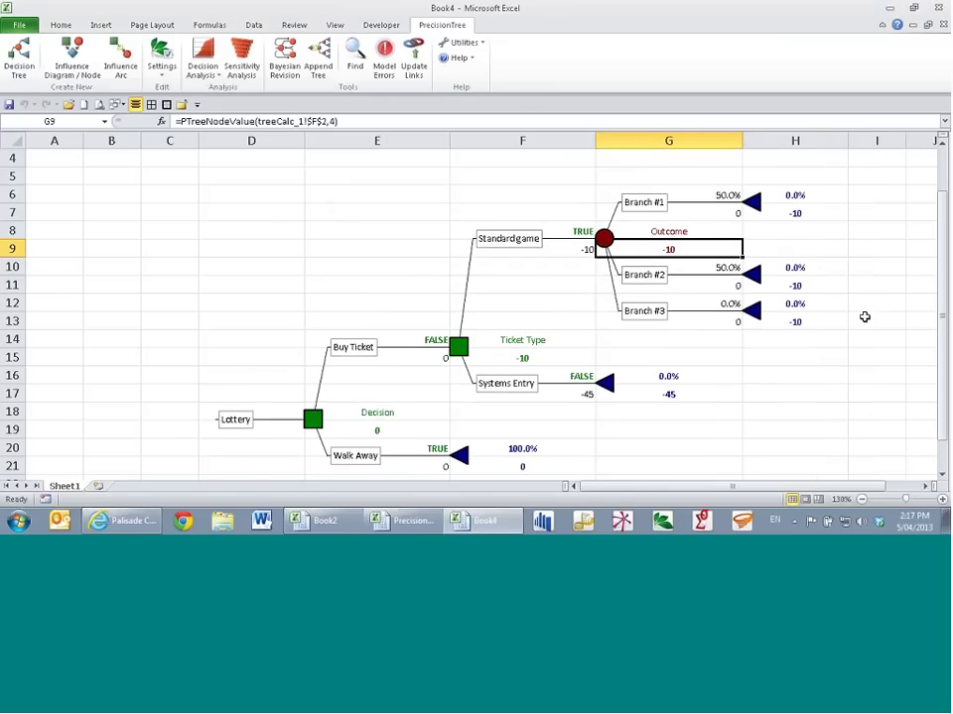
Step: Rename the Outcome node's three branches as Lose, Win and Win Big!, in that order
left_click(645, 211)
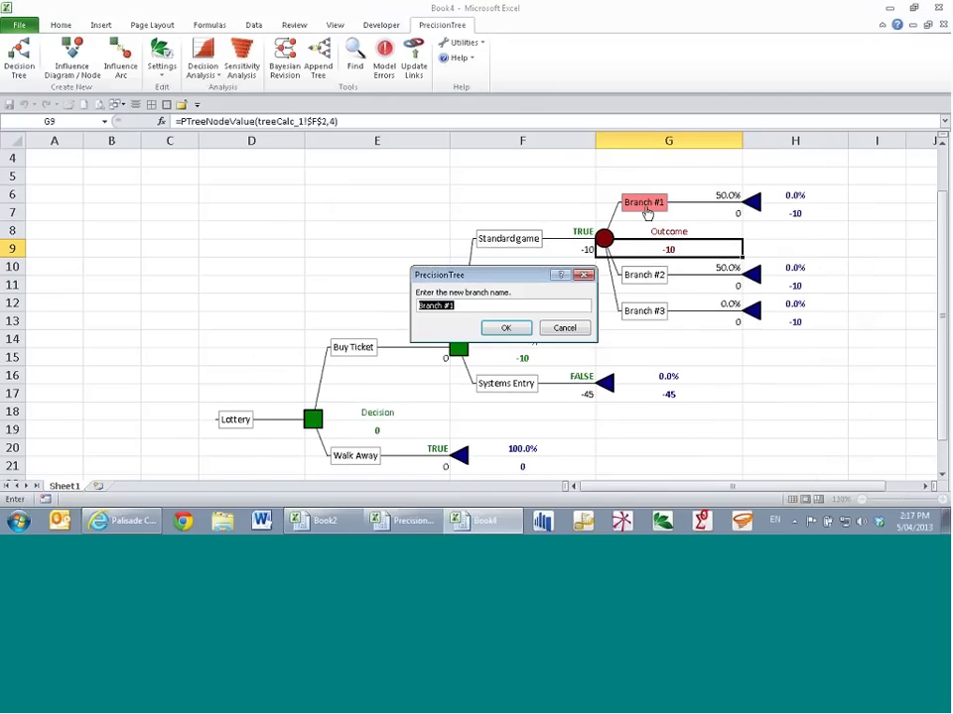
key("Escape")
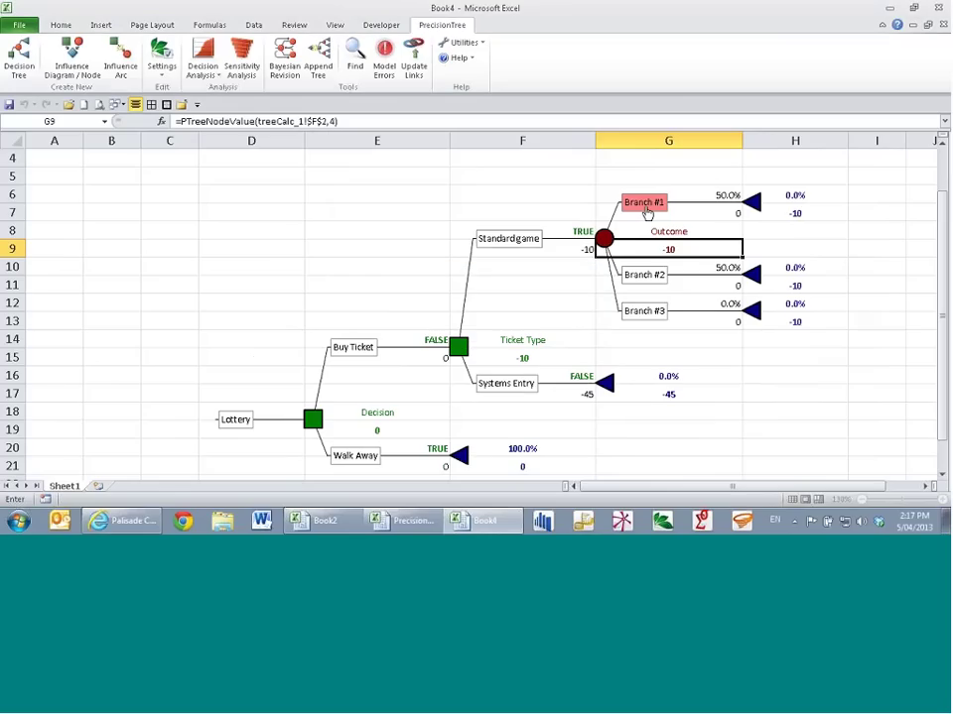
left_click(651, 279)
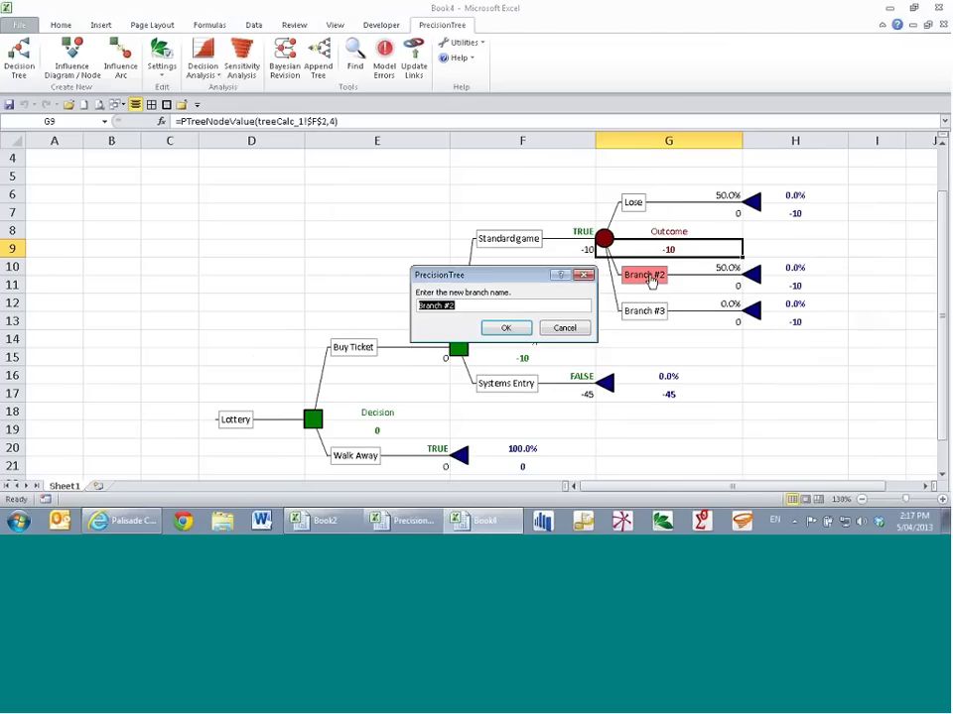
type("Win")
key("Return")
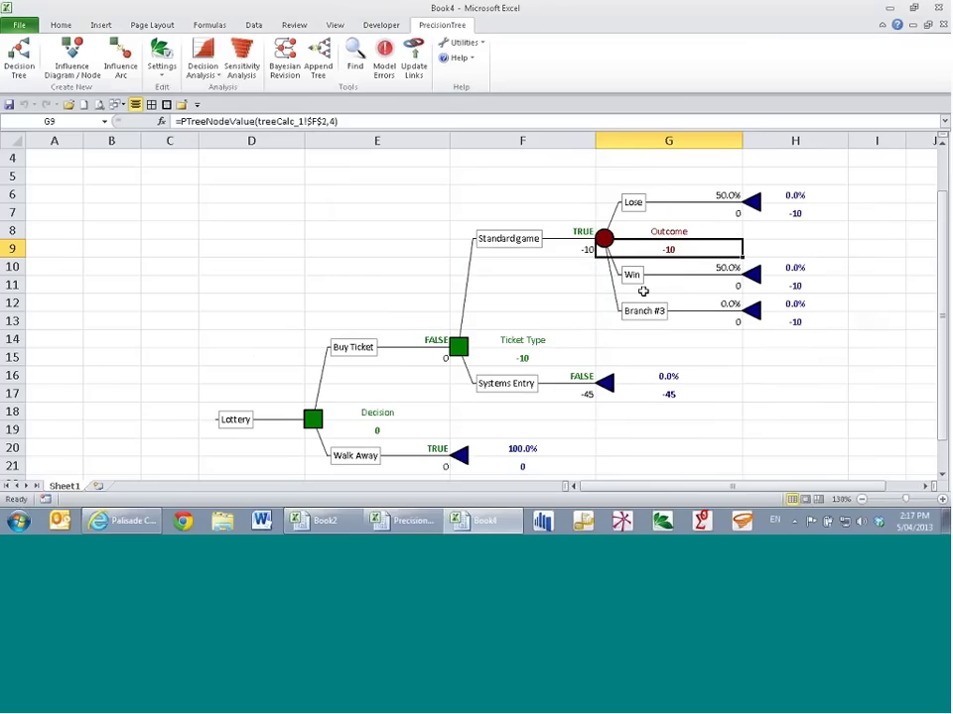
left_click(644, 311)
type("Win")
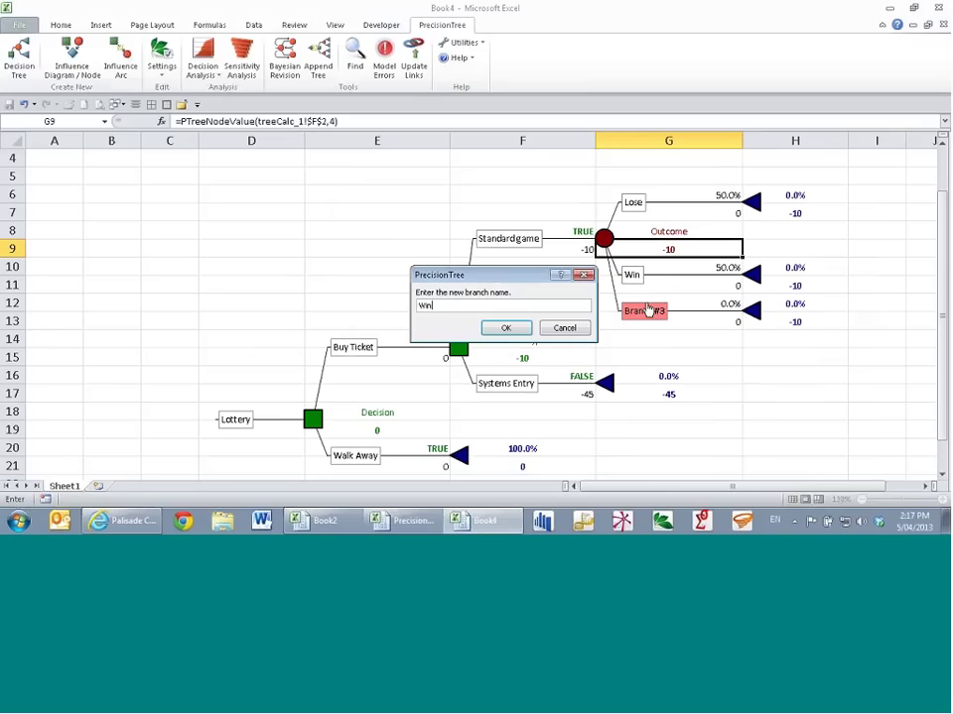
type(" Big")
key("Return")
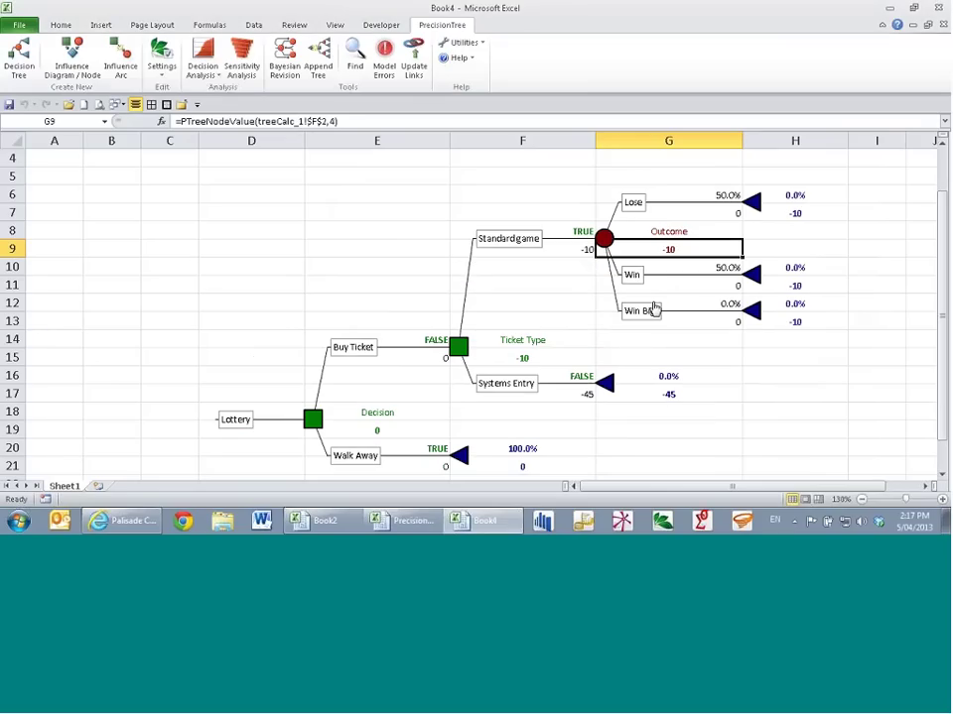
Step: Set the probabilities of the Outcome node's Lose branch to 90% and Win branch to 9%
key("Up")
key("Up")
key("Up")
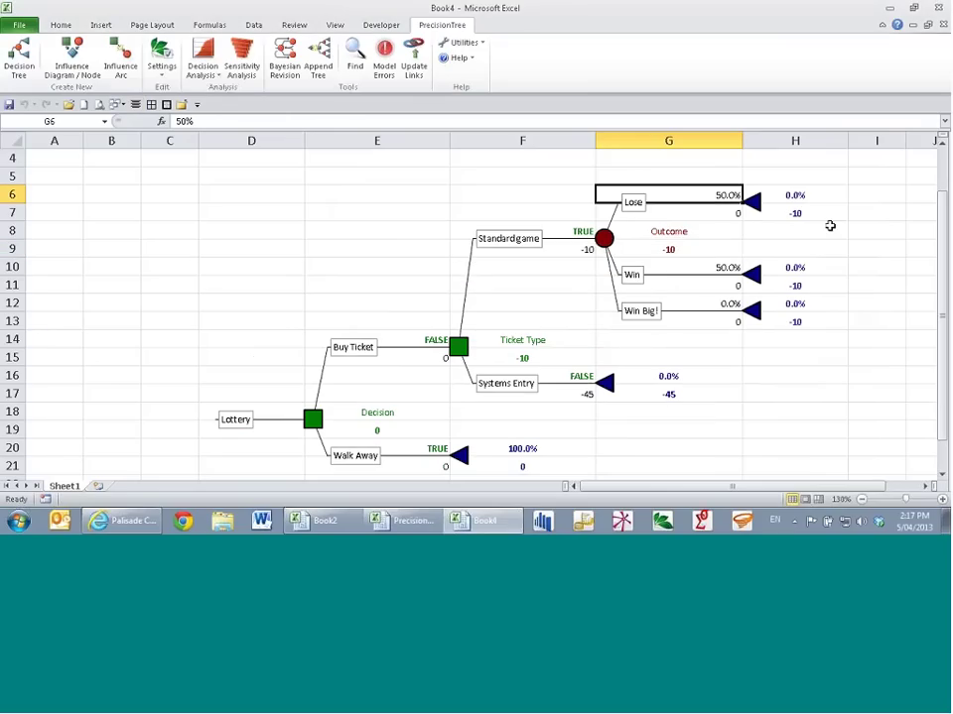
type("90%")
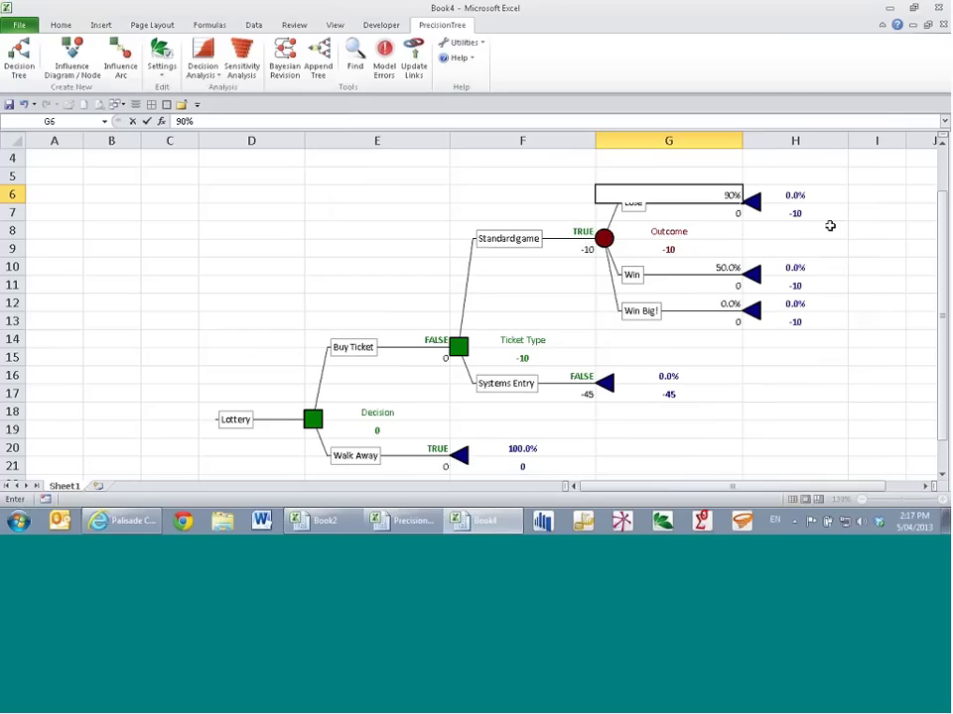
key("Down")
key("Down")
key("Down")
key("Down")
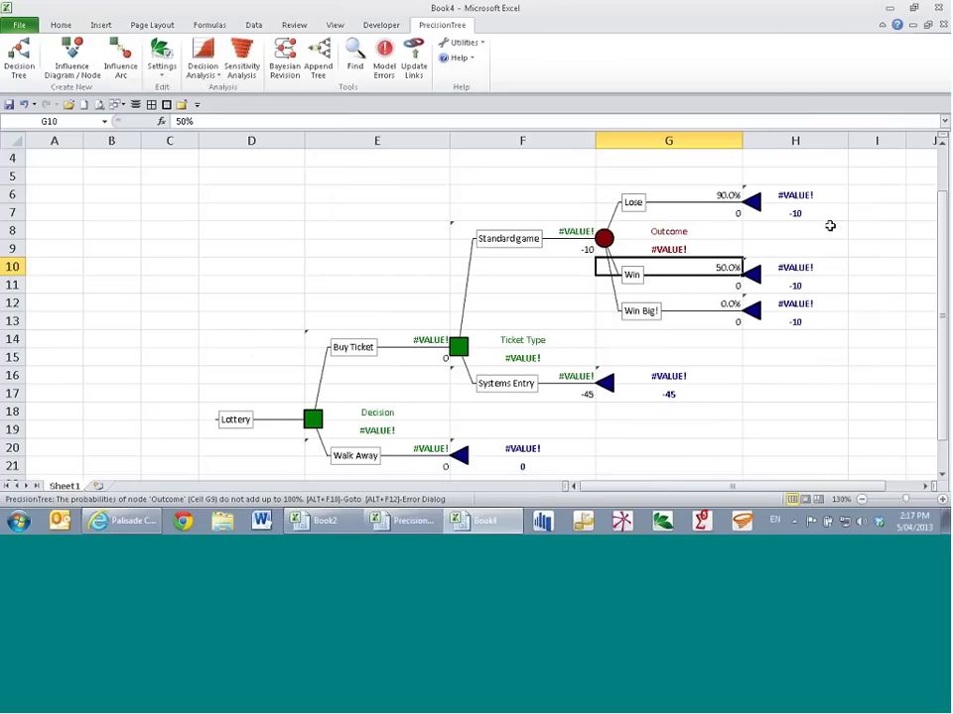
type("9%")
key("Return")
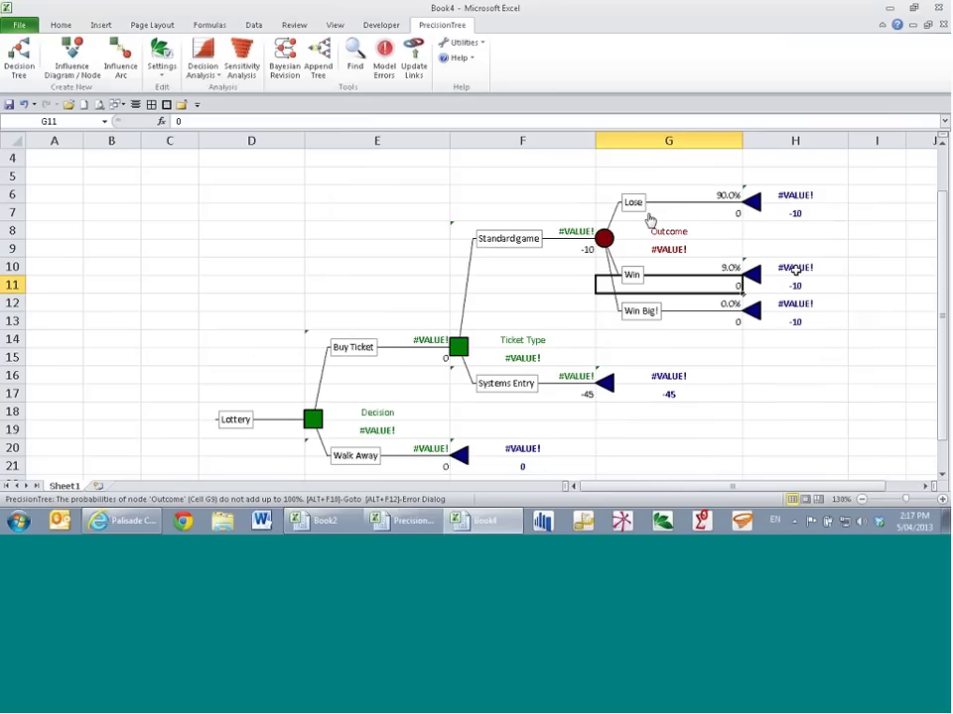
Step: Review how the Lottery model's calculation settings treat chance probabilities, leaving the settings as they are
left_click(232, 423)
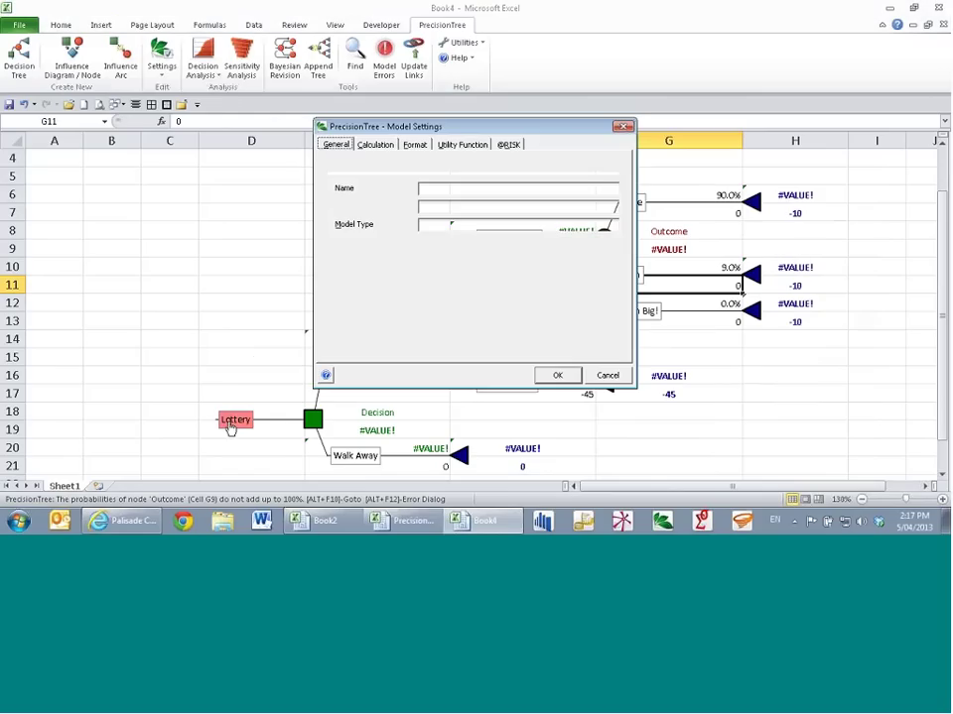
left_click(375, 145)
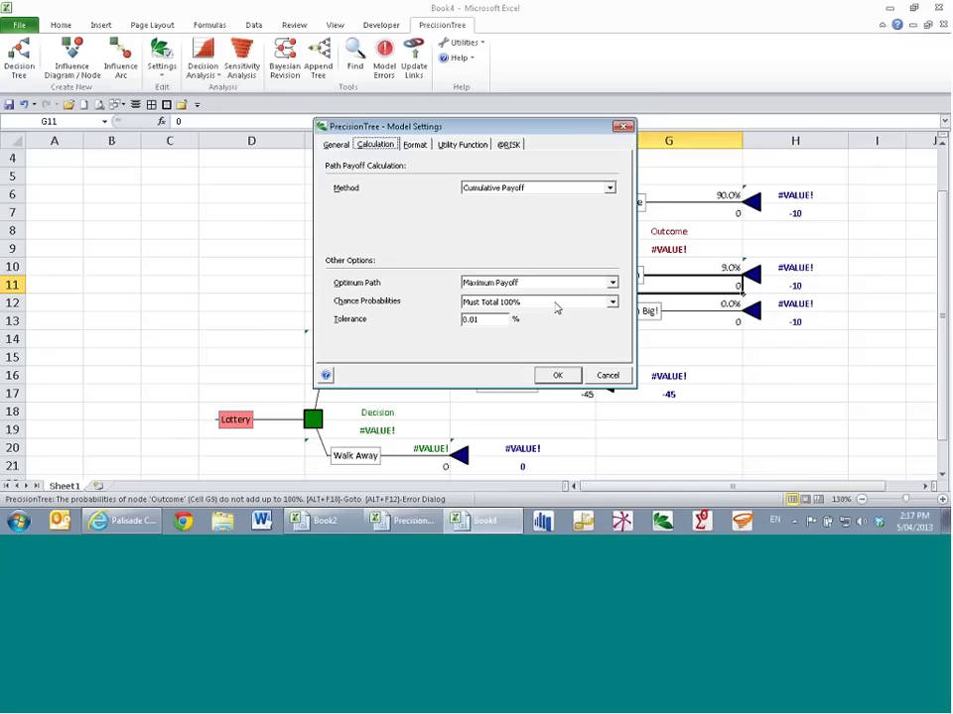
left_click(607, 376)
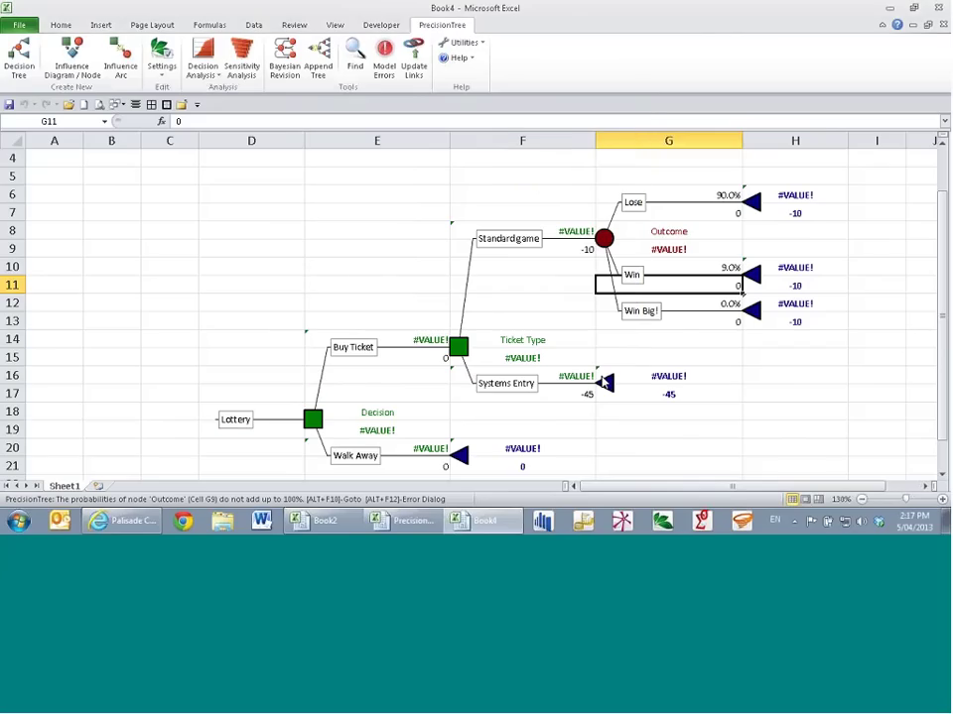
left_click(678, 357)
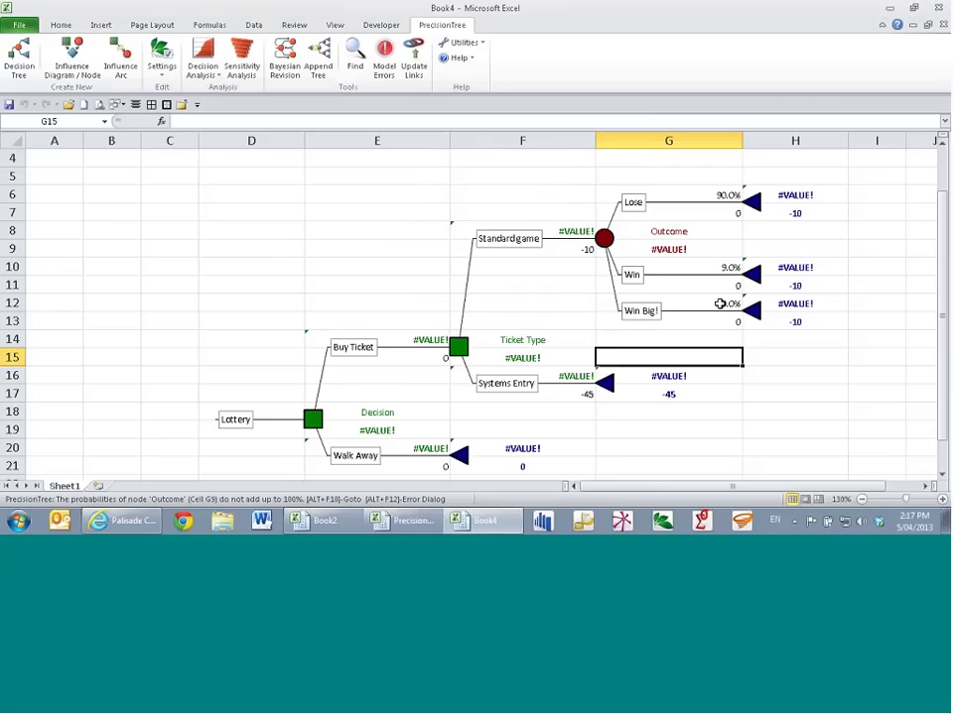
Step: Check the Lose branch's probability and review the Lottery tree's list of model errors
left_click(701, 193)
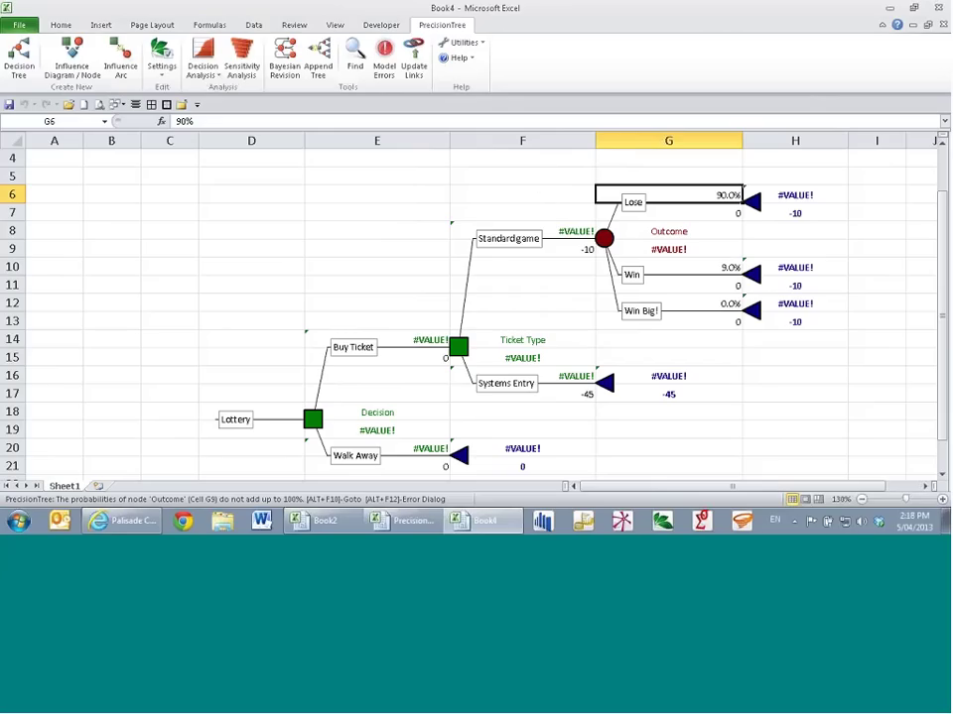
left_click(522, 303)
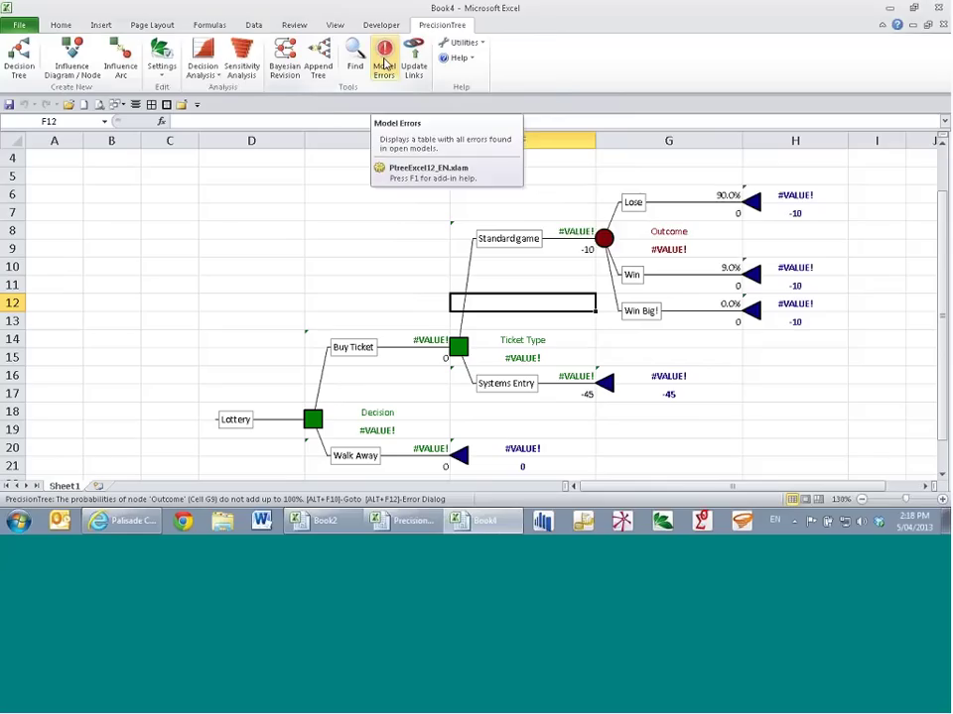
left_click(383, 63)
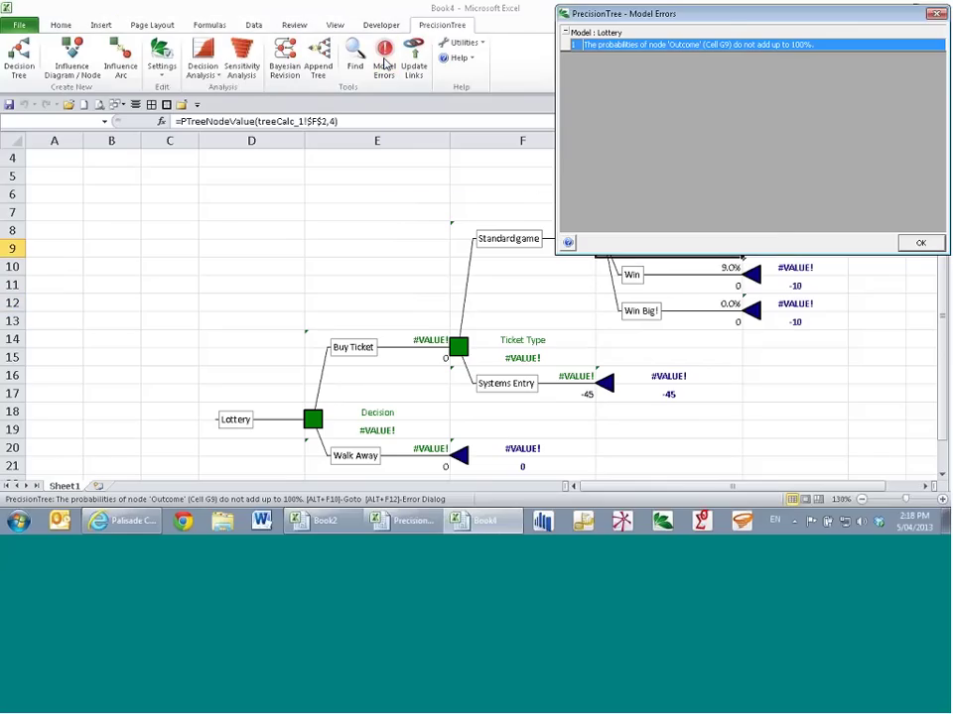
left_click(730, 42)
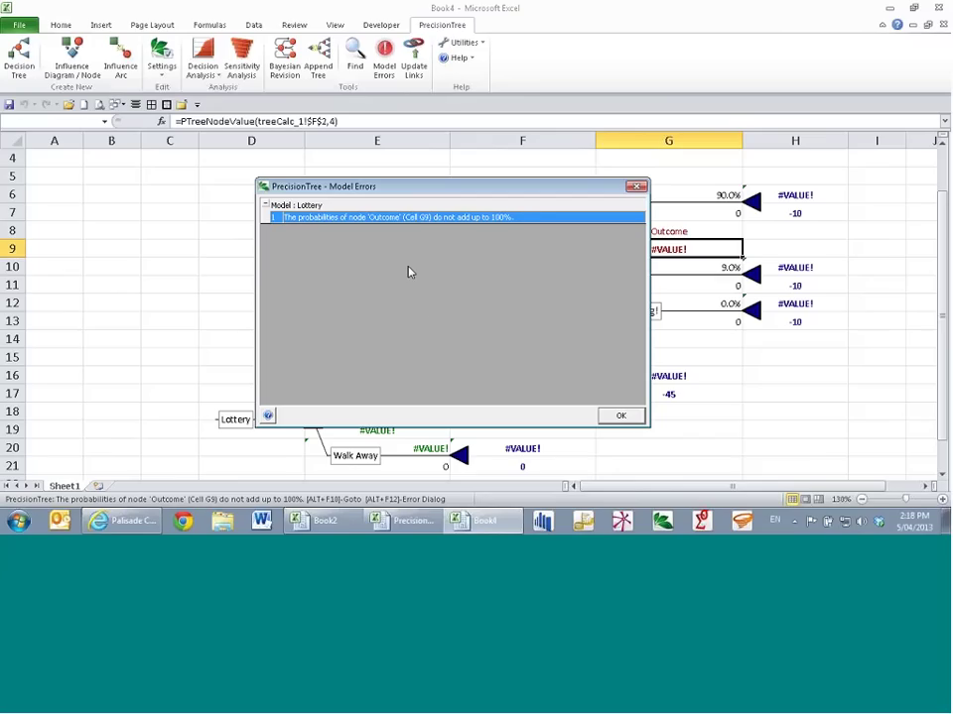
left_click(620, 415)
Step: Set the Win Big! branch's probability to 1% in cell G12
left_click(695, 303)
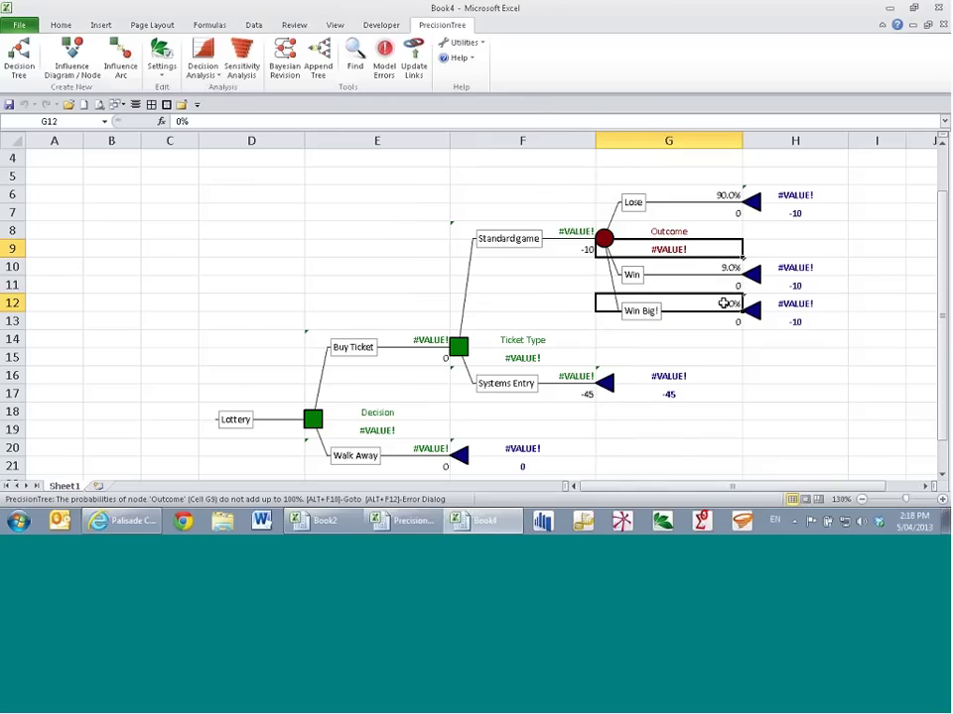
type("1%")
key("Return")
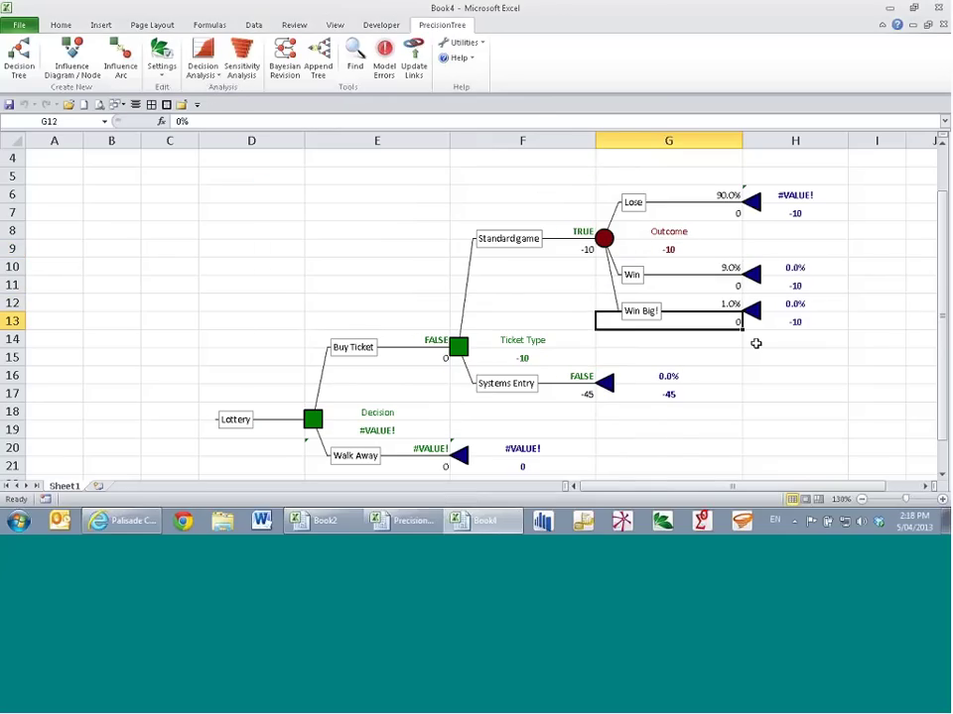
Step: Set the Win branch's value to 80 in cell G11 and the Win Big! branch's value to 400 in G13
key("Up")
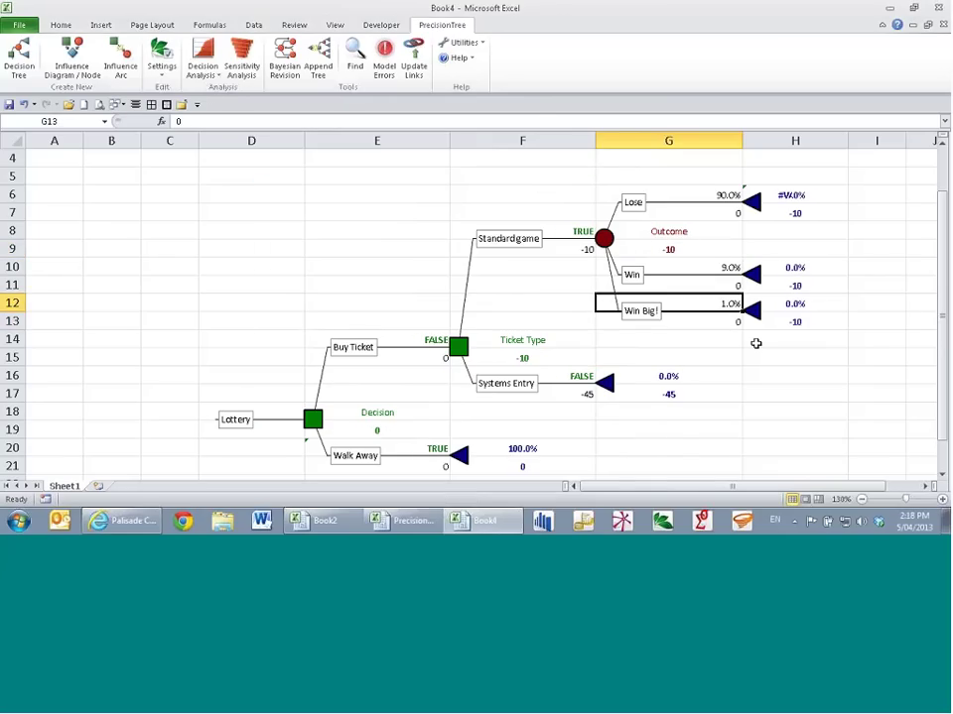
key("Up")
key("Up")
key("Up")
key("Up")
key("Up")
key("Up")
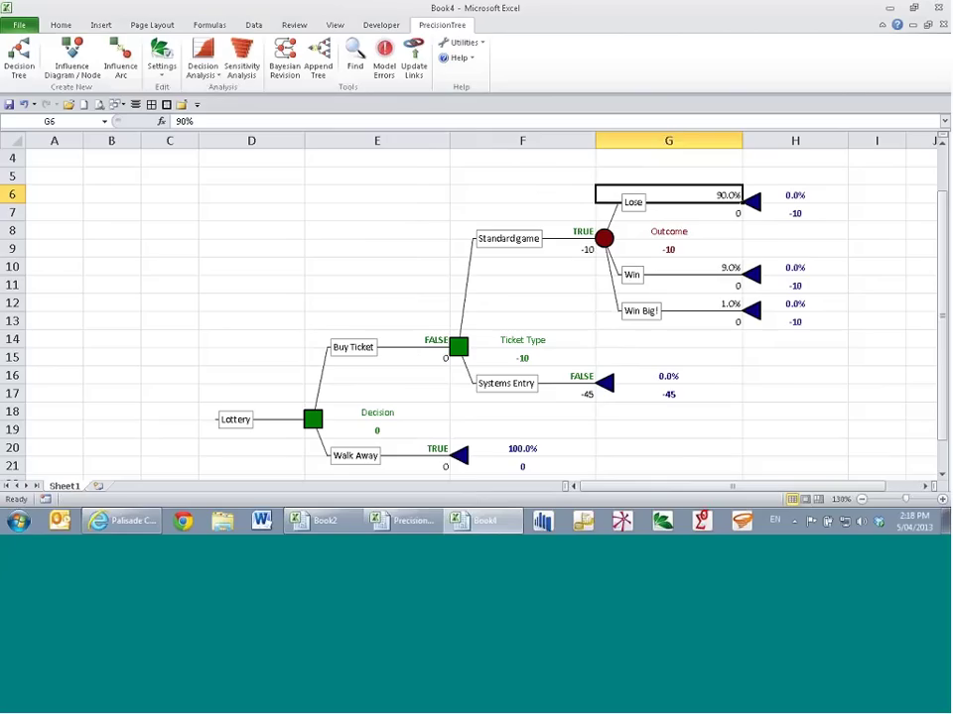
key("Down")
key("Down")
key("Down")
key("Down")
key("Down")
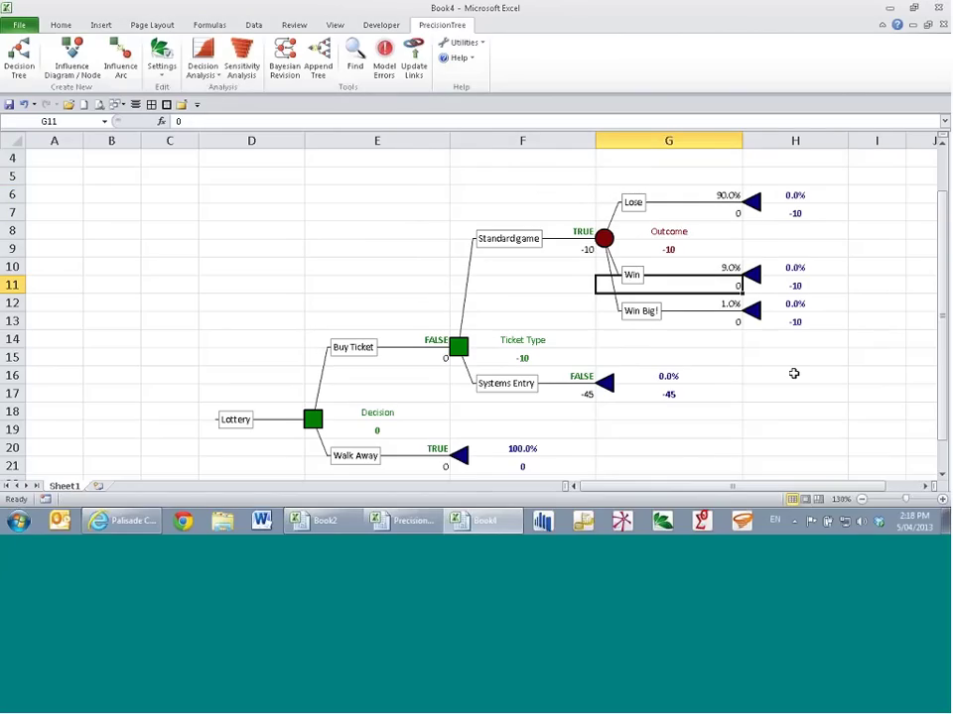
type("80")
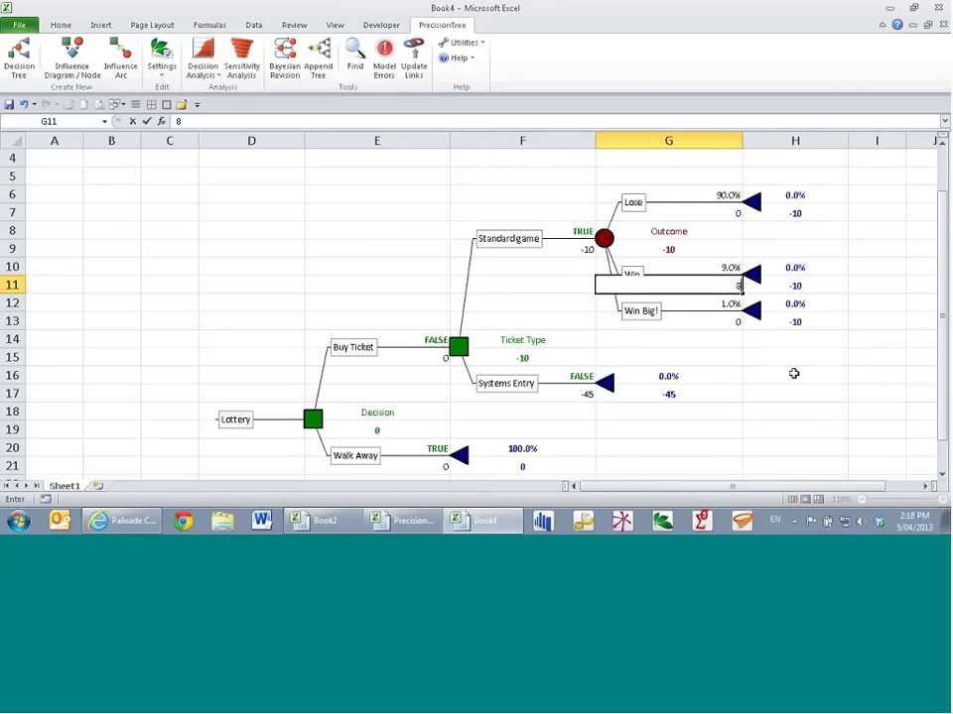
key("Return")
key("Return")
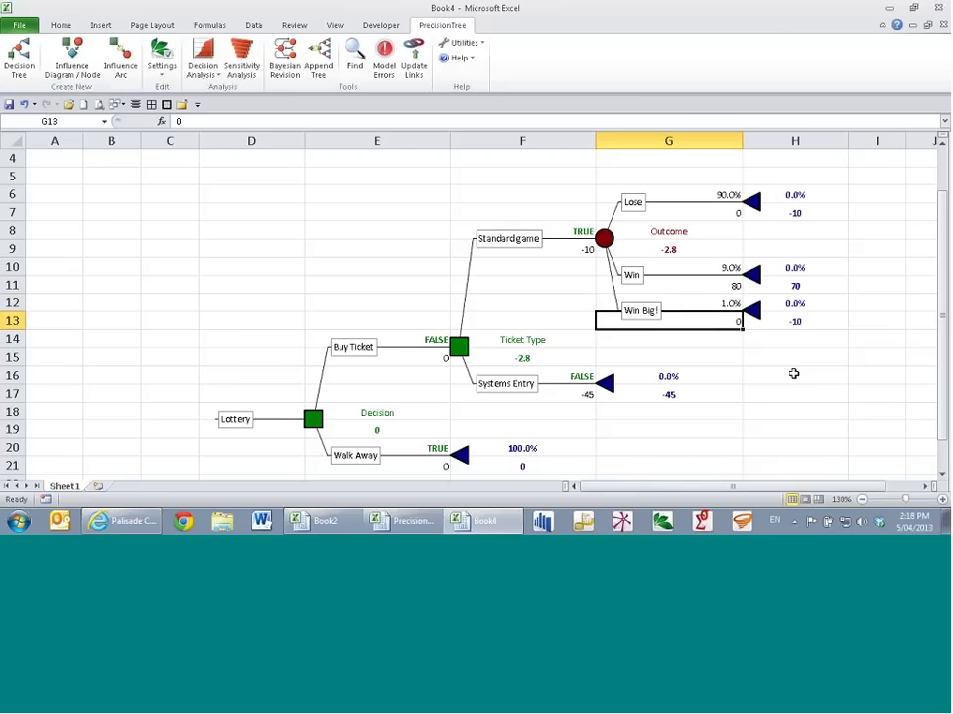
type("400")
key("Return")
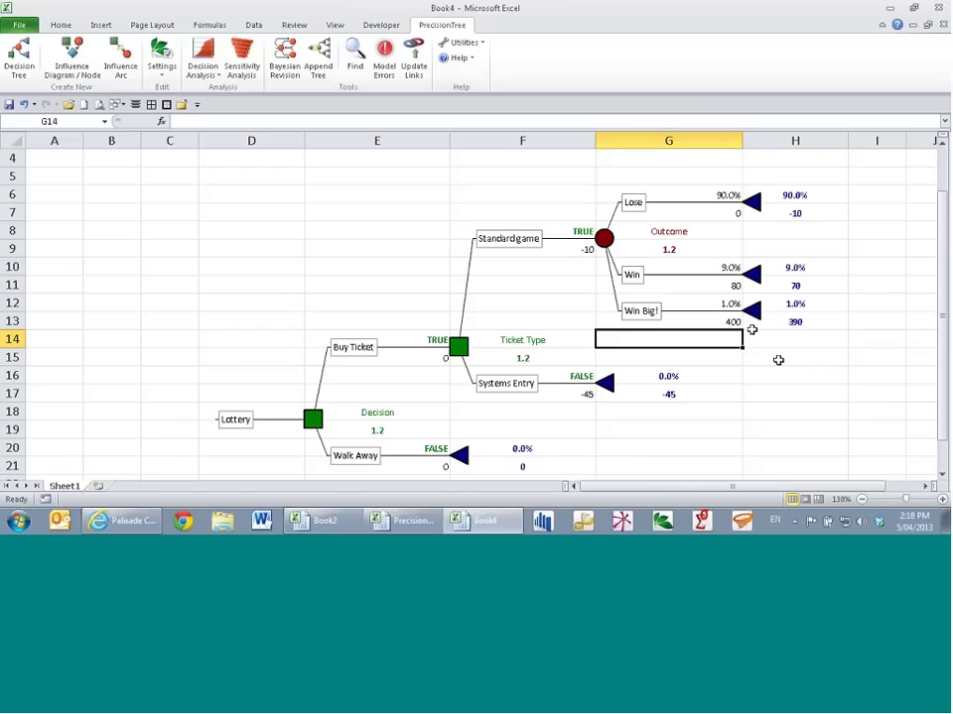
Step: Examine the Buy Ticket branch's decision flag and the Outcome node's expected value
left_click(412, 336)
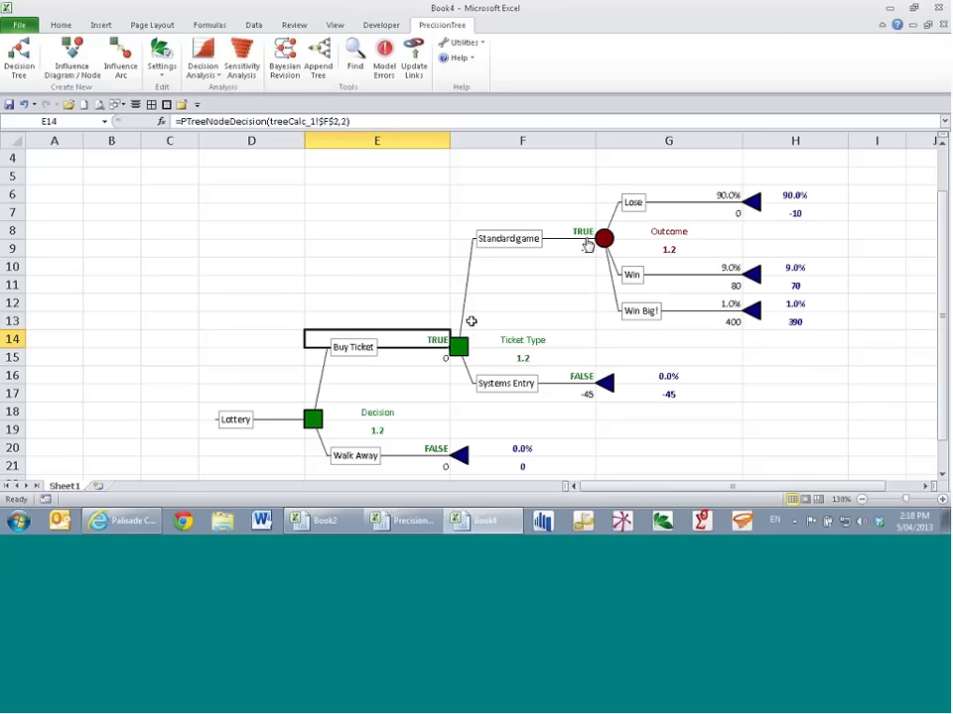
left_click(643, 237)
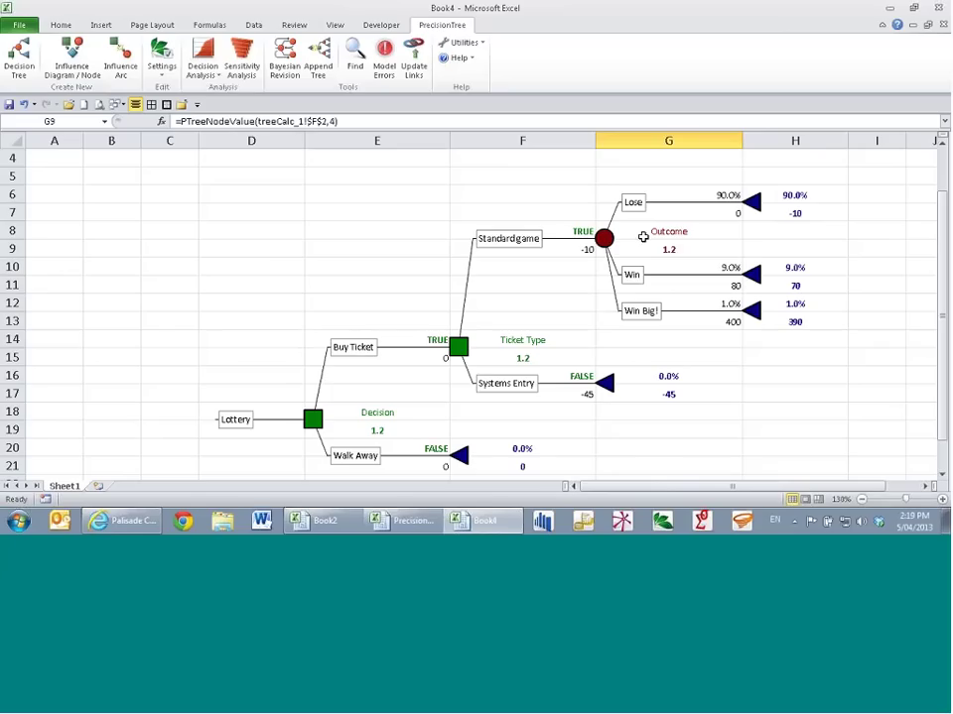
left_click(696, 247)
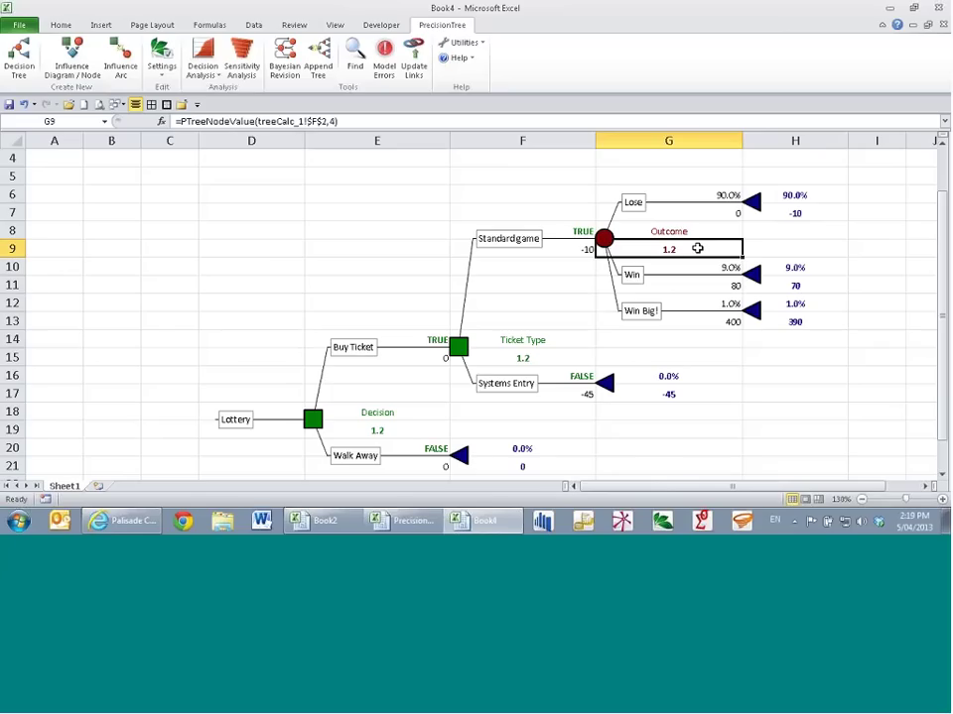
Step: Examine the end payoffs of the Lose, Win and Win Big! branches against the Standard game ticket cost in F9
left_click(826, 212)
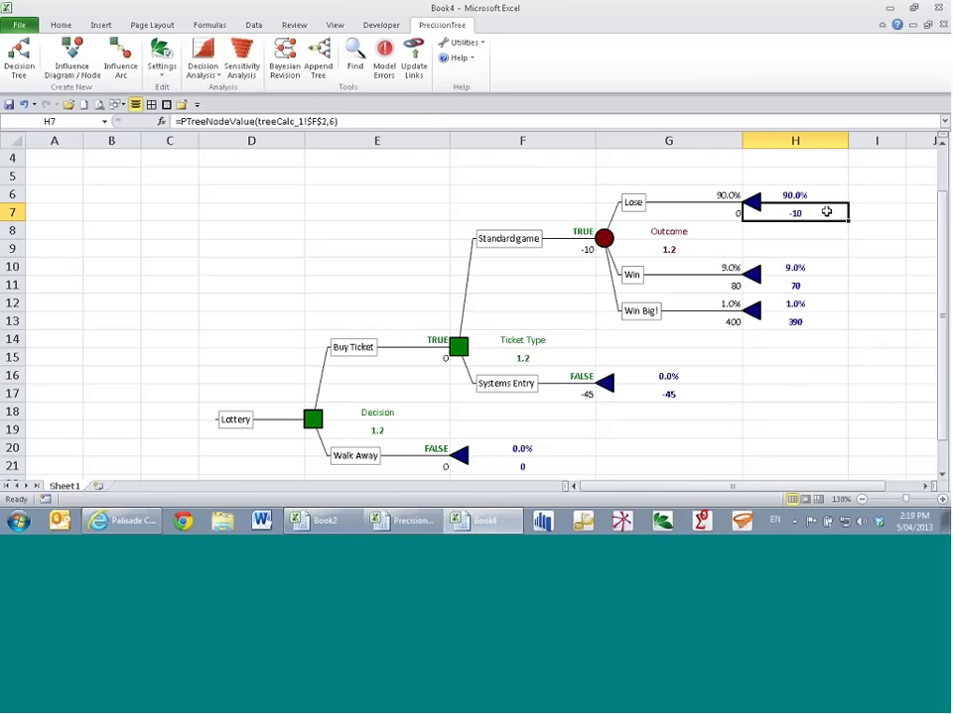
left_click(823, 283)
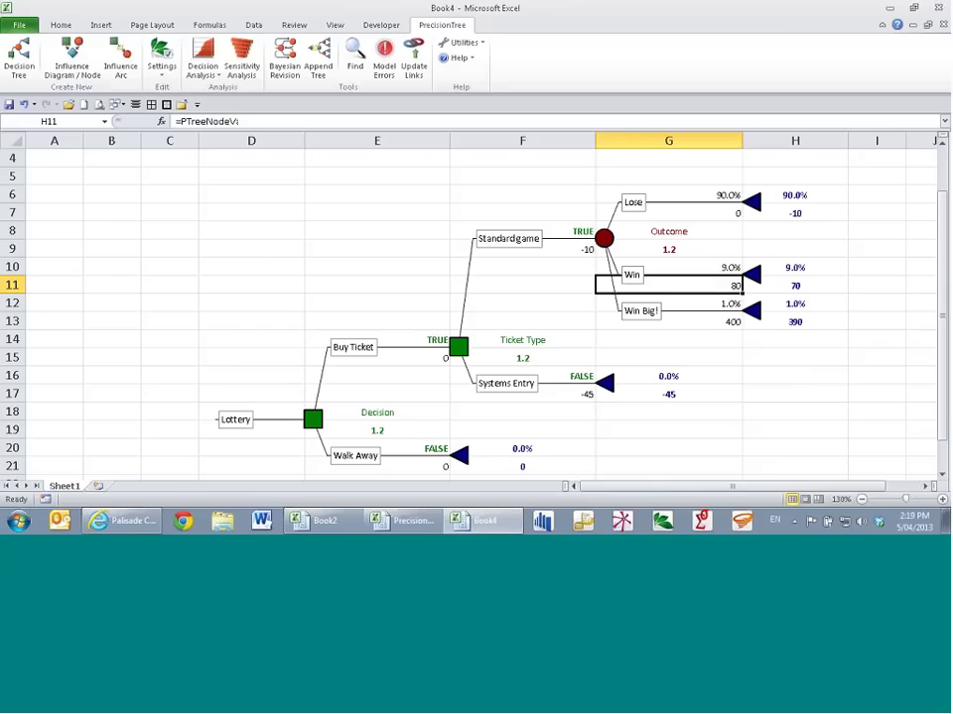
key("Left")
key("Left")
key("Up")
key("Up")
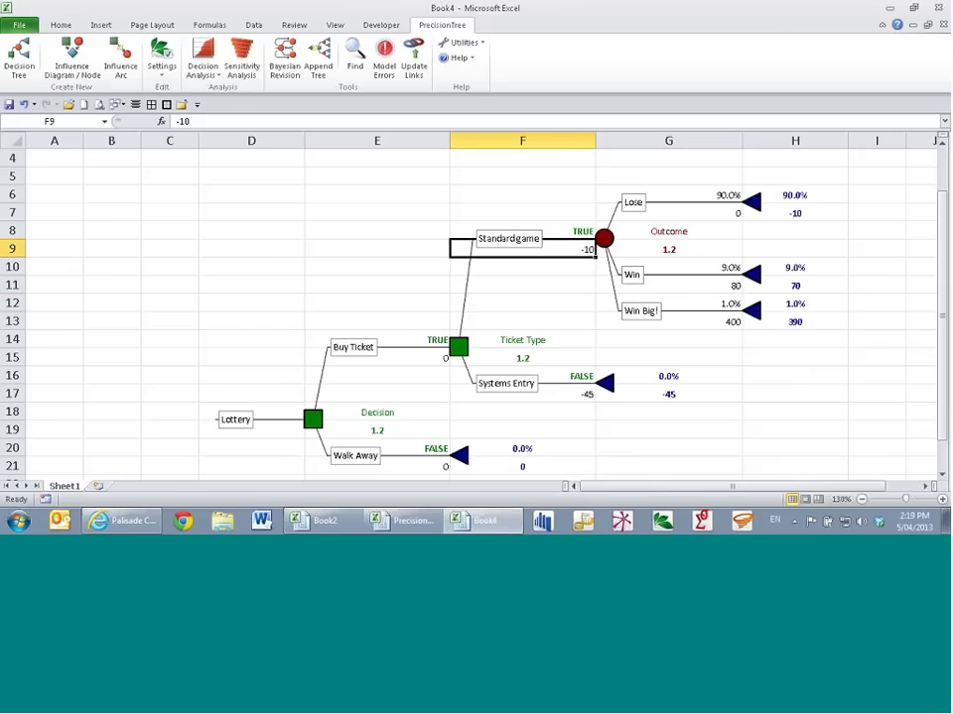
left_click(820, 287)
left_click(826, 322)
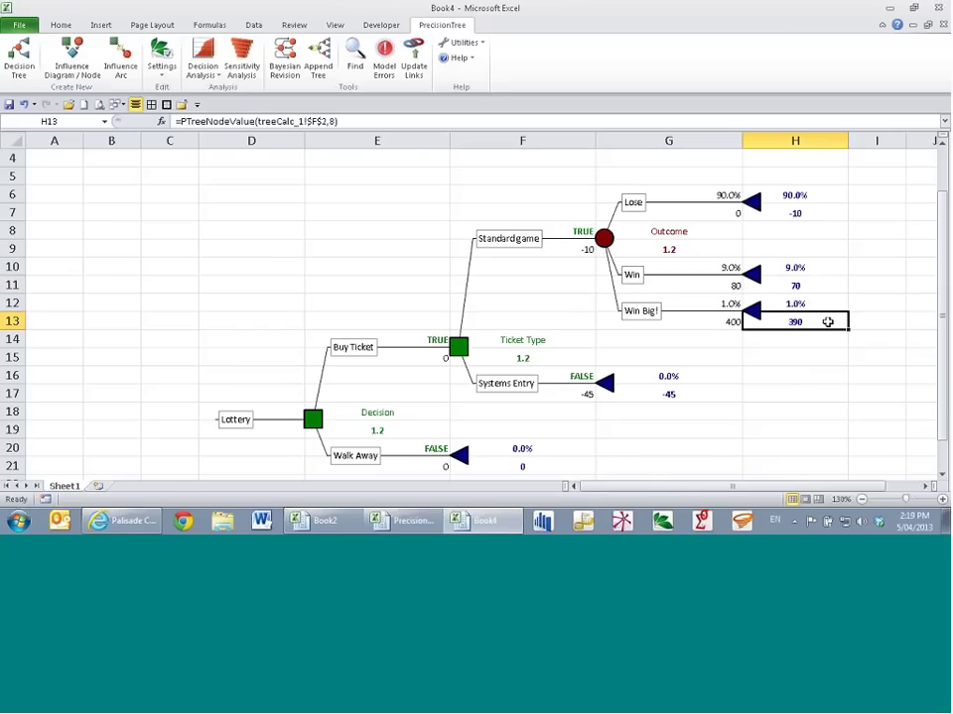
key("Left")
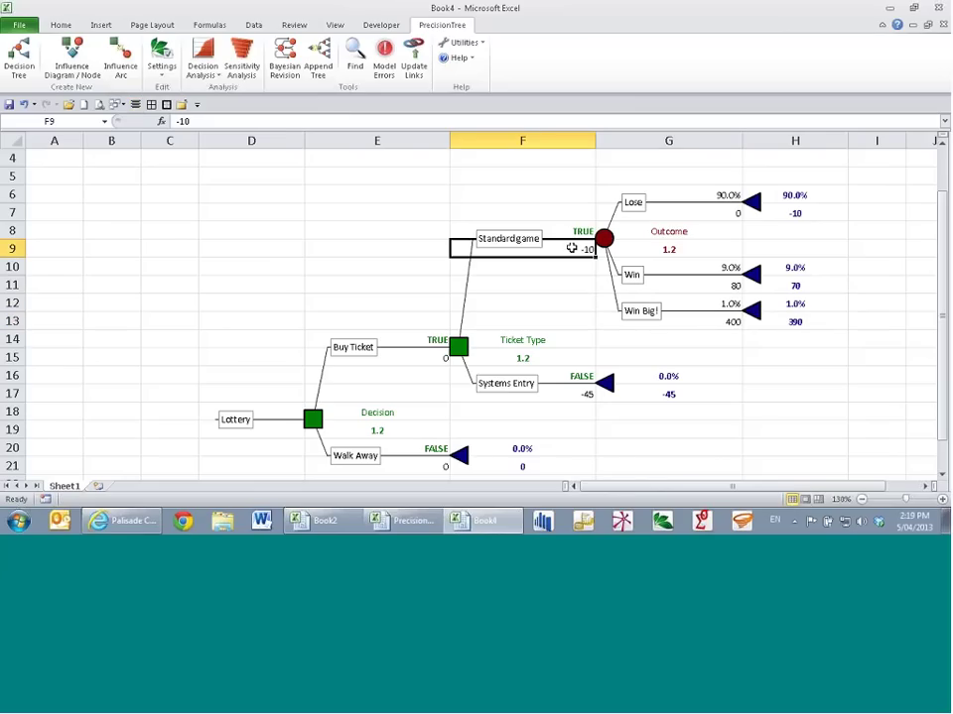
key("Right")
key("Right")
key("Down")
key("Down")
key("Down")
key("Down")
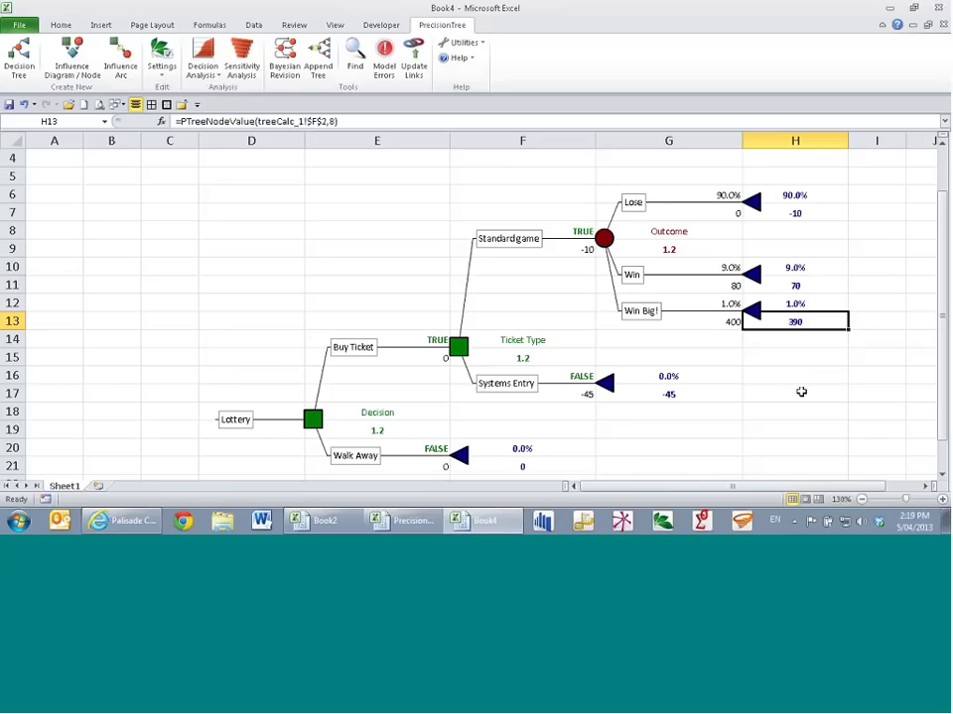
Step: Compare the Outcome node's expected value with the Systems Entry branch's cost and end payoff
left_click(925, 489)
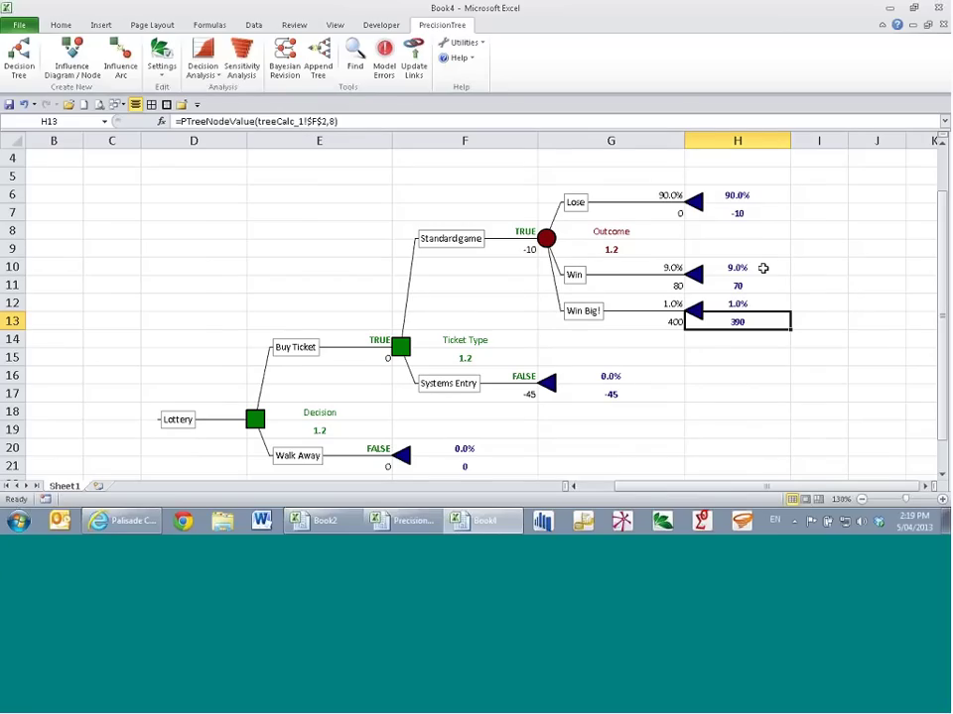
left_click(650, 249)
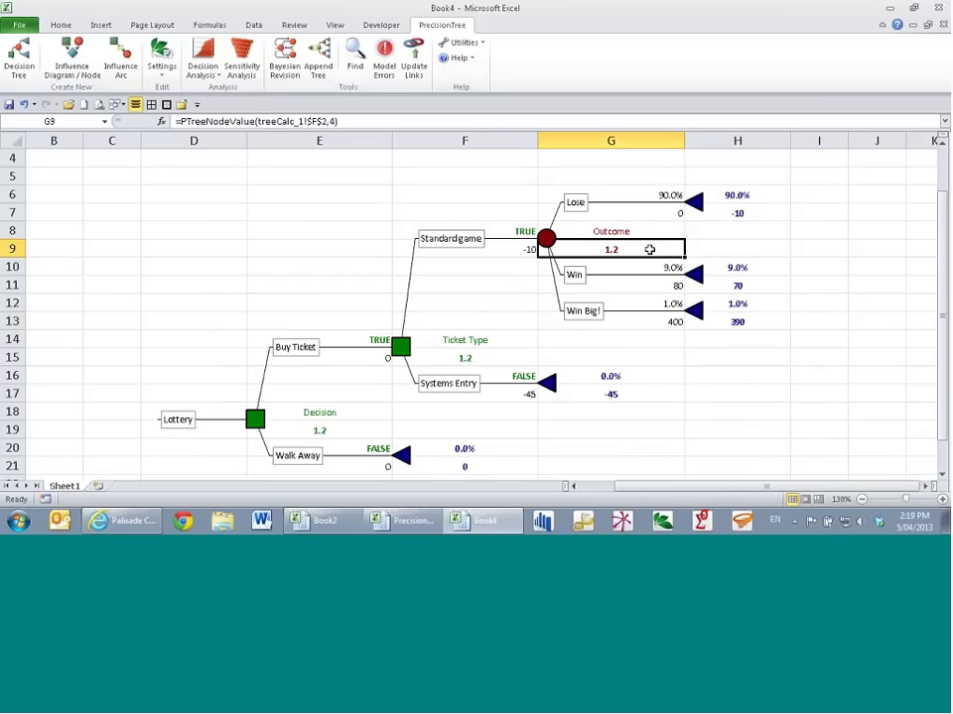
left_click(620, 382)
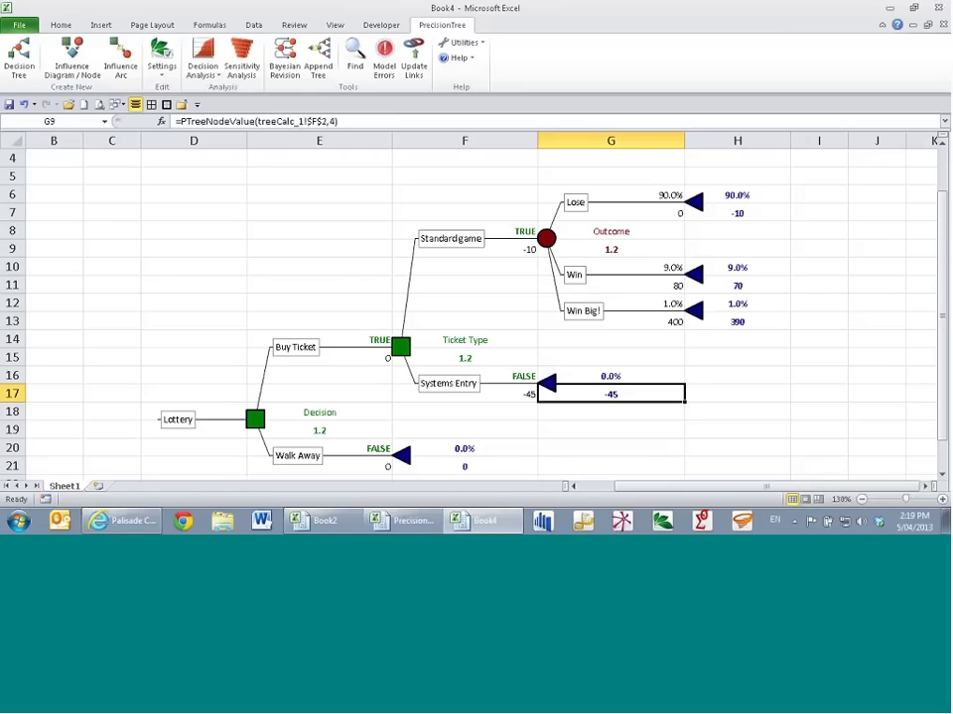
left_click(532, 398)
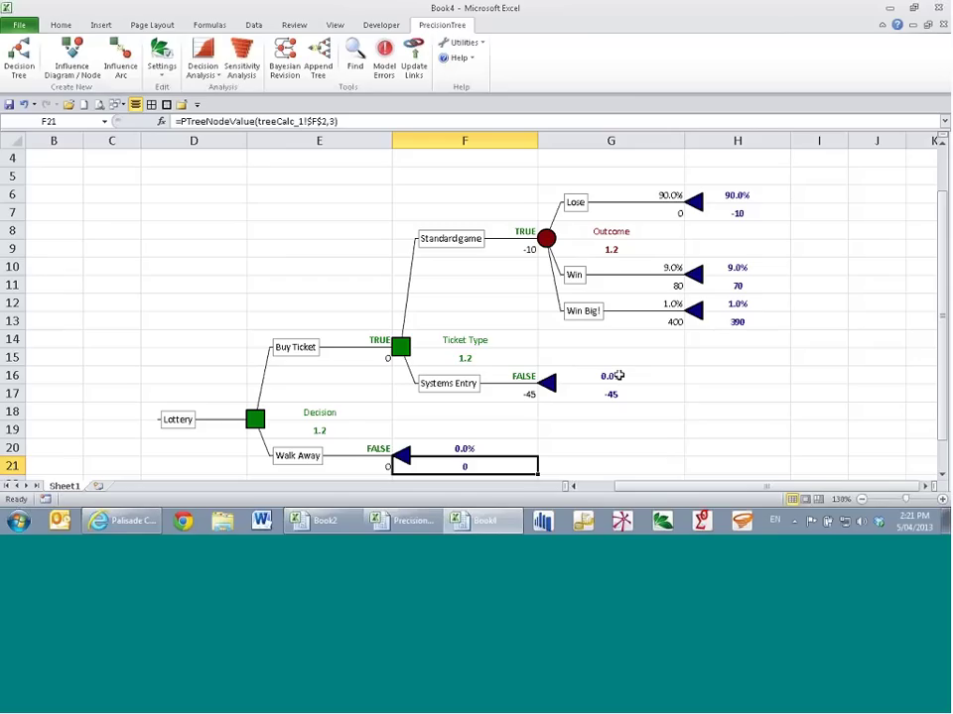
Step: Copy the Standard game's Outcome subtree and paste it over the Systems Entry branch's end node, accepting the replacement
right_click(546, 244)
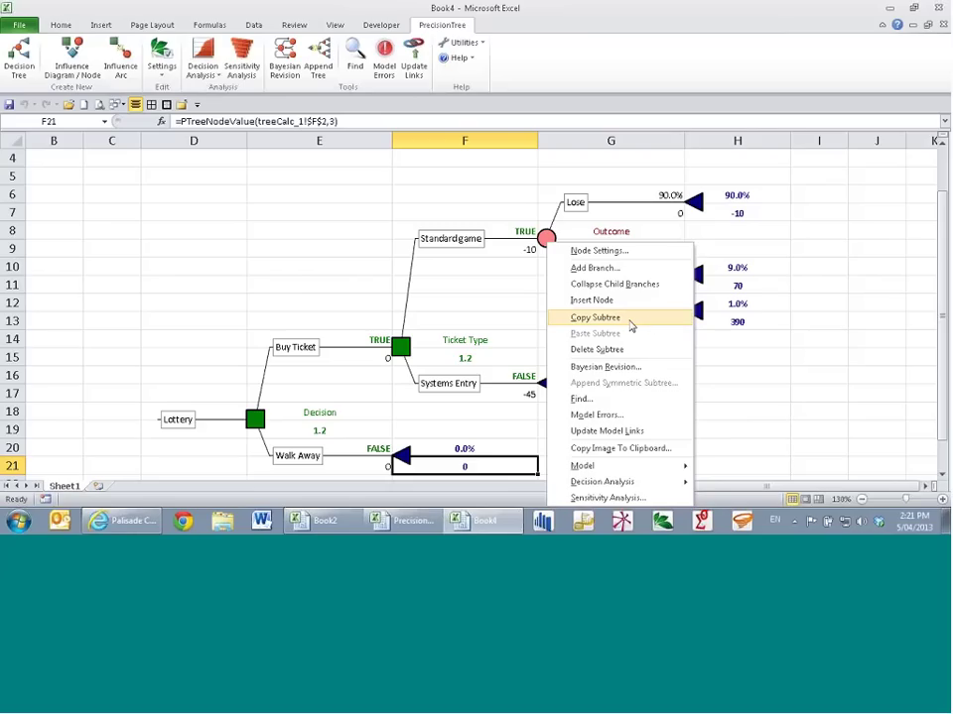
left_click(627, 319)
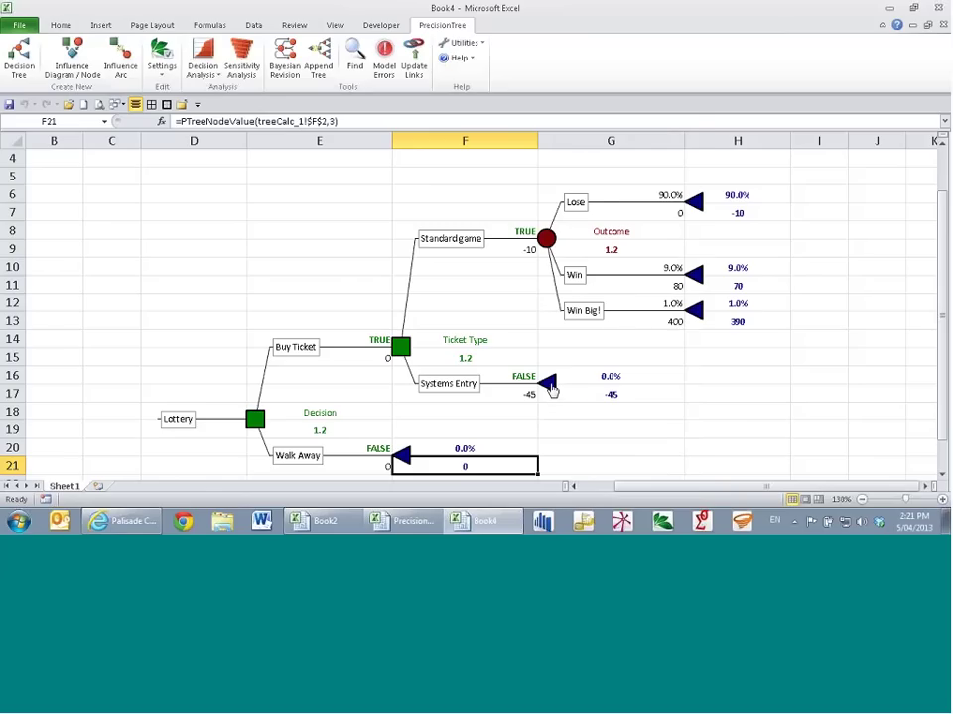
right_click(551, 389)
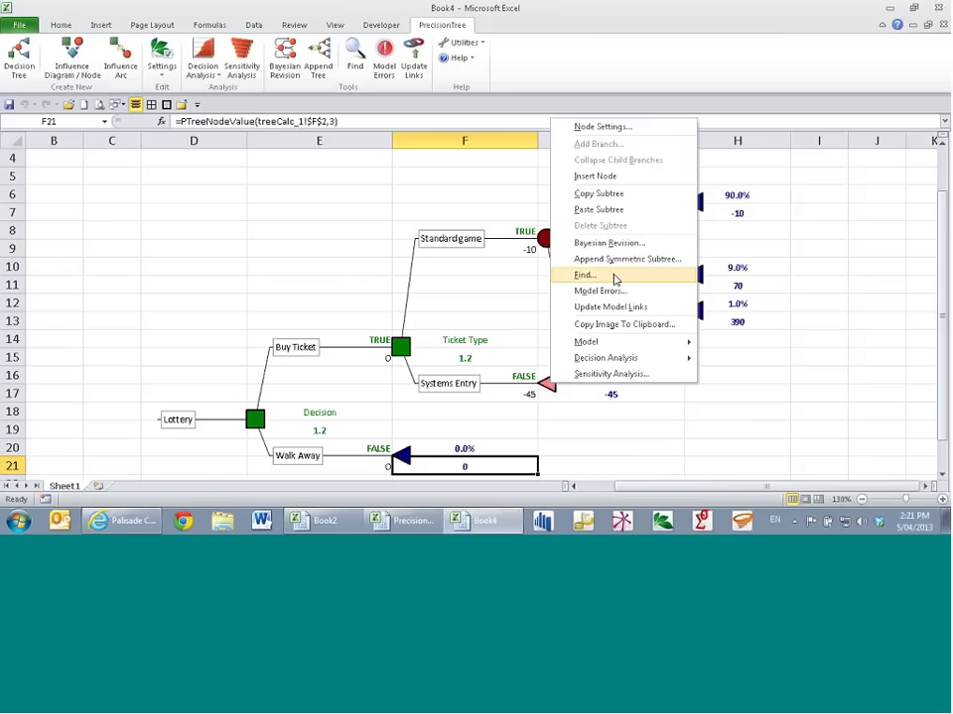
left_click(607, 209)
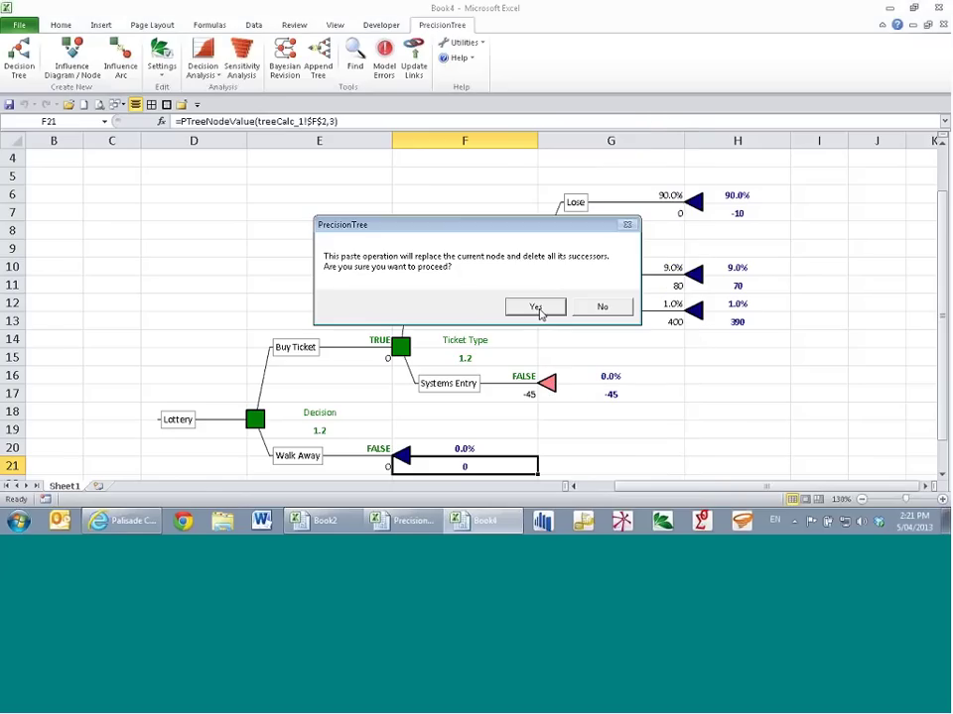
left_click(536, 307)
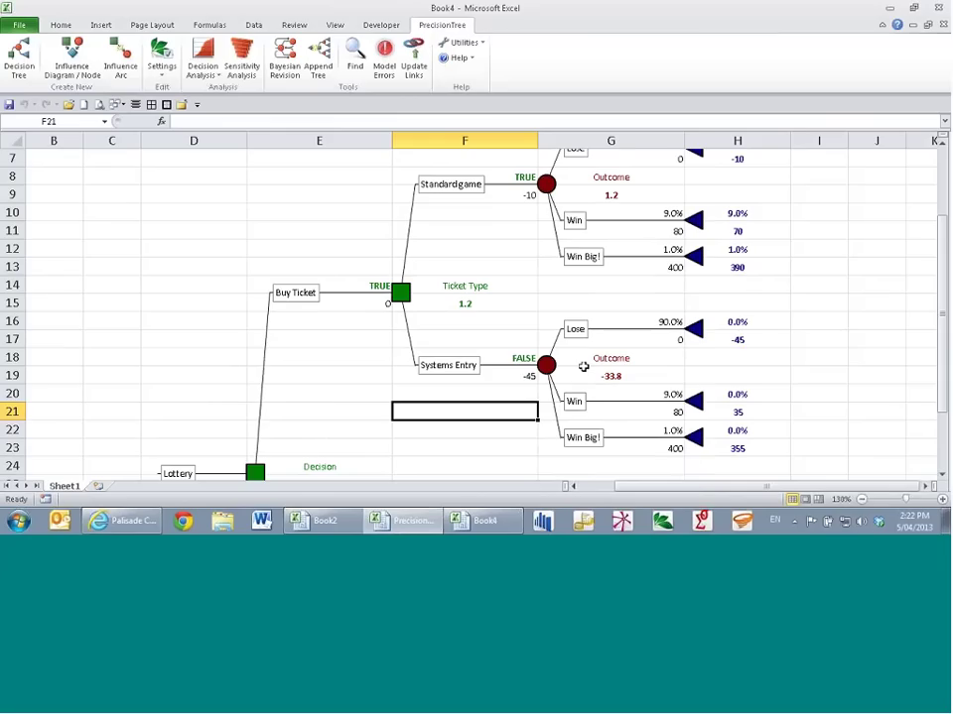
Step: Set the probability of the Systems Entry subtree's Win Big! branch to 2% in cell G22
left_click(644, 320)
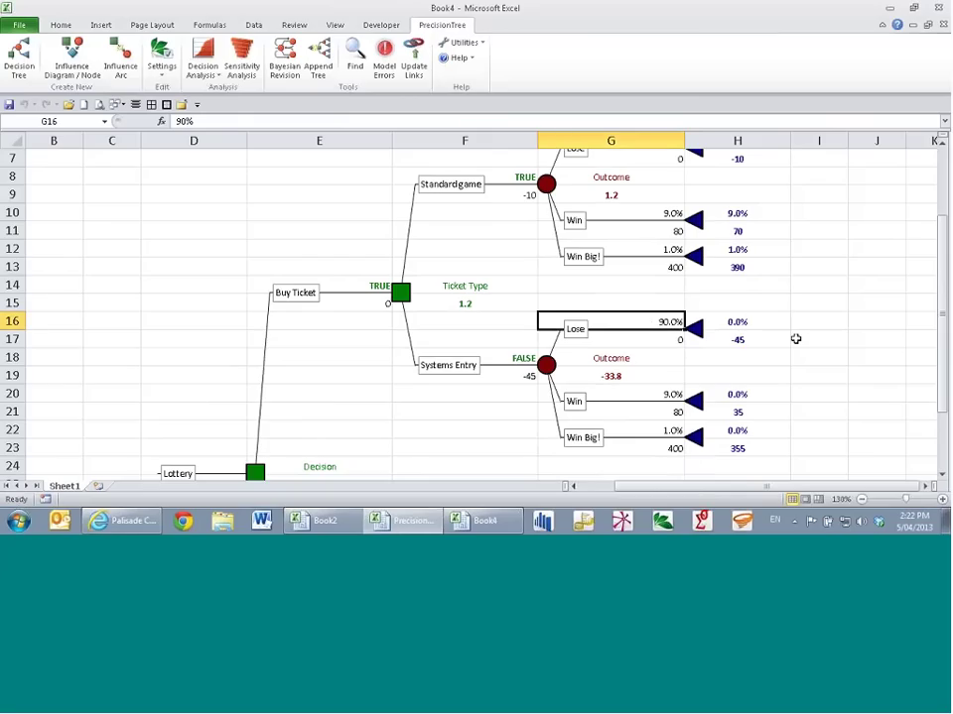
key("Down")
key("Down")
key("Down")
key("Down")
key("Down")
key("Down")
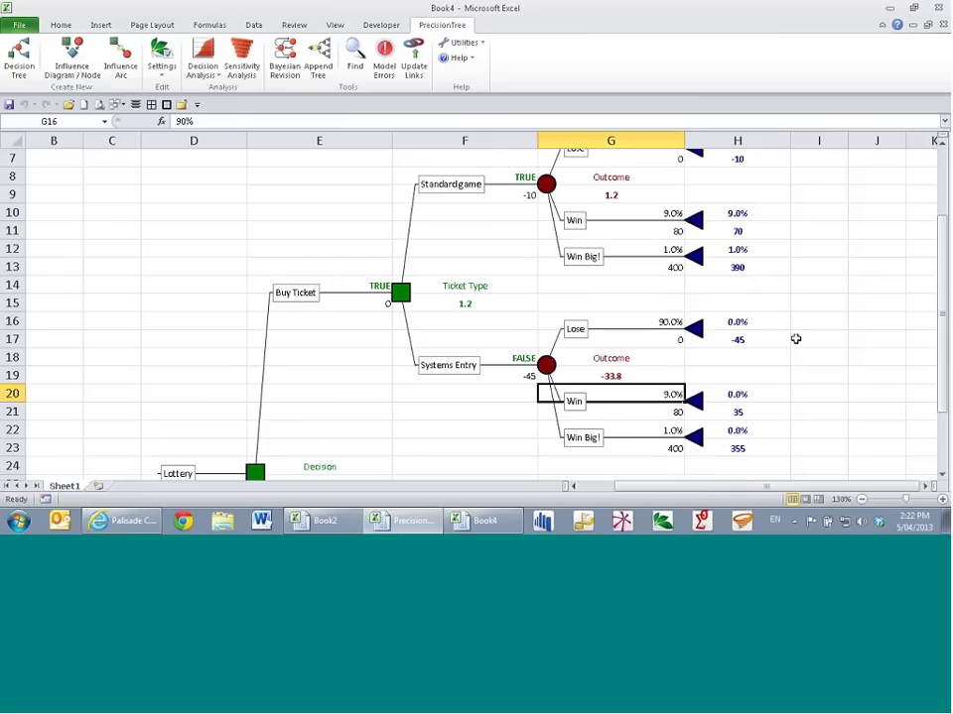
type("2")
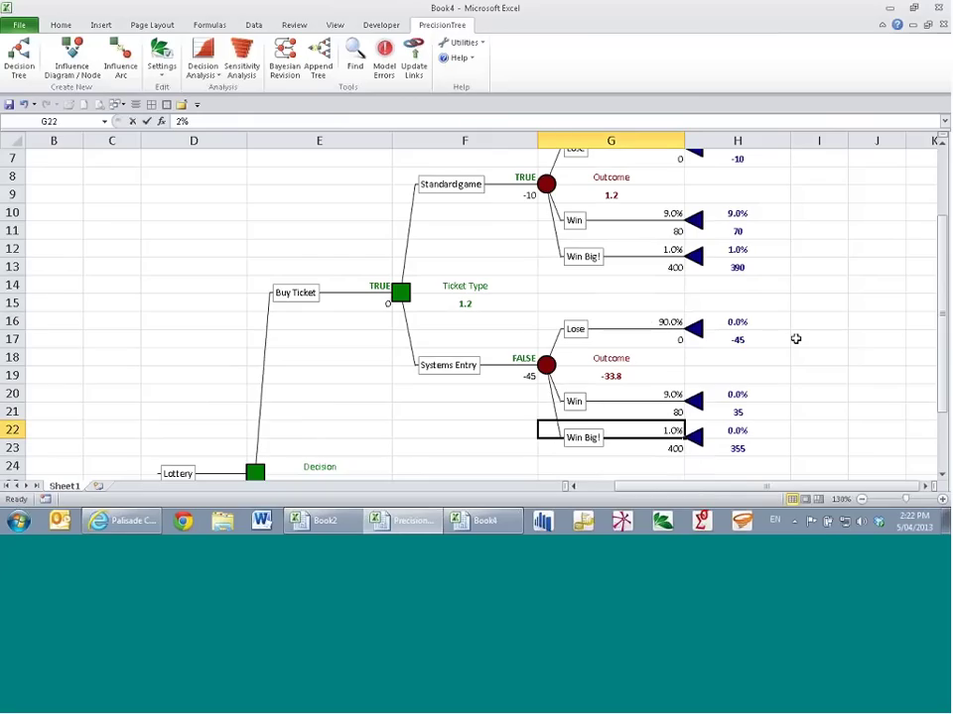
key("Up")
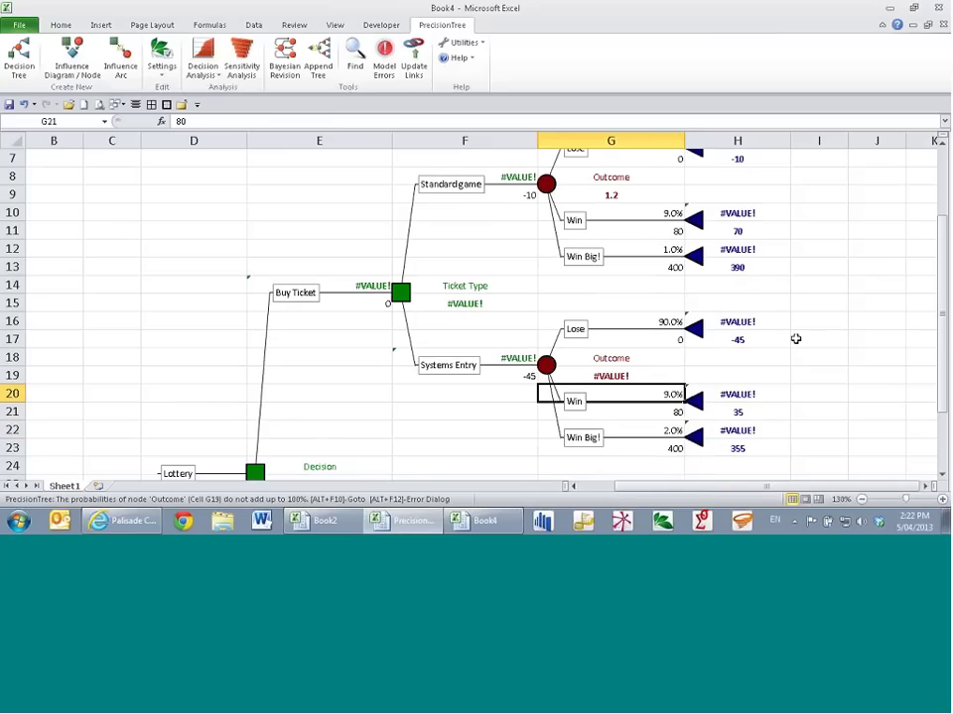
Step: Set the Systems Entry subtree's Win probability to 16% in G20 and its Lose probability to 82% in G16
key("Up")
type("16")
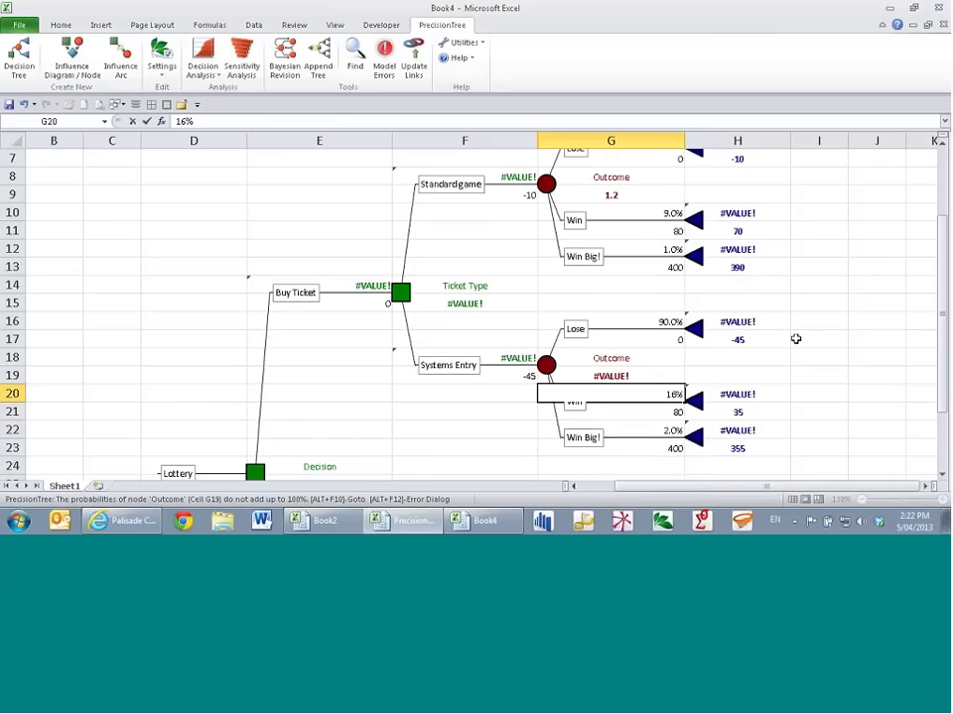
key("Up")
key("Up")
key("Up")
key("Up")
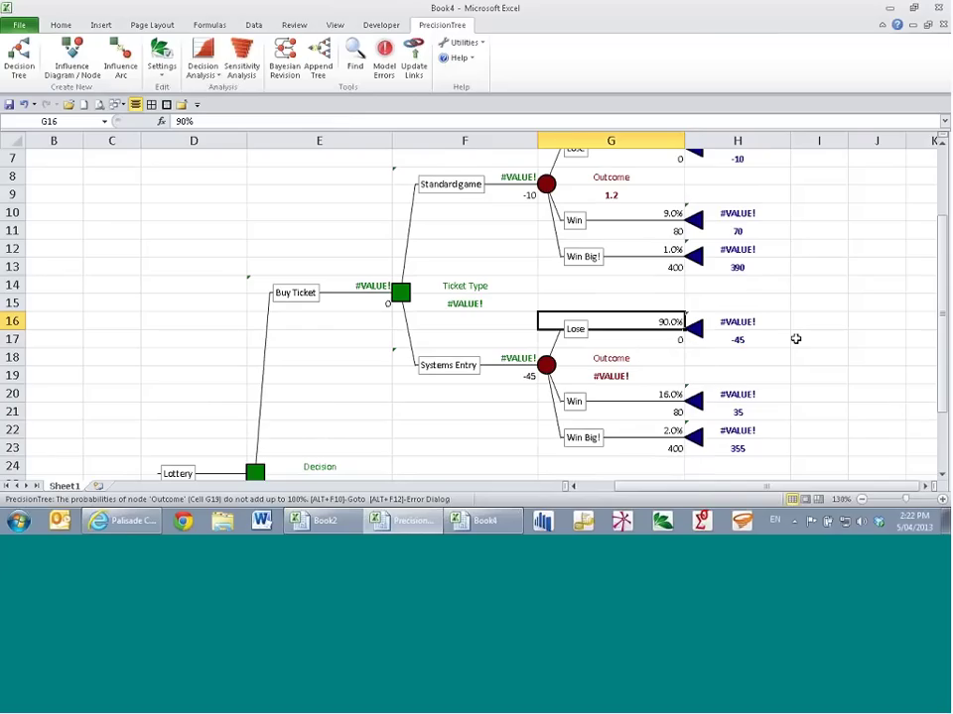
type("82")
key("Return")
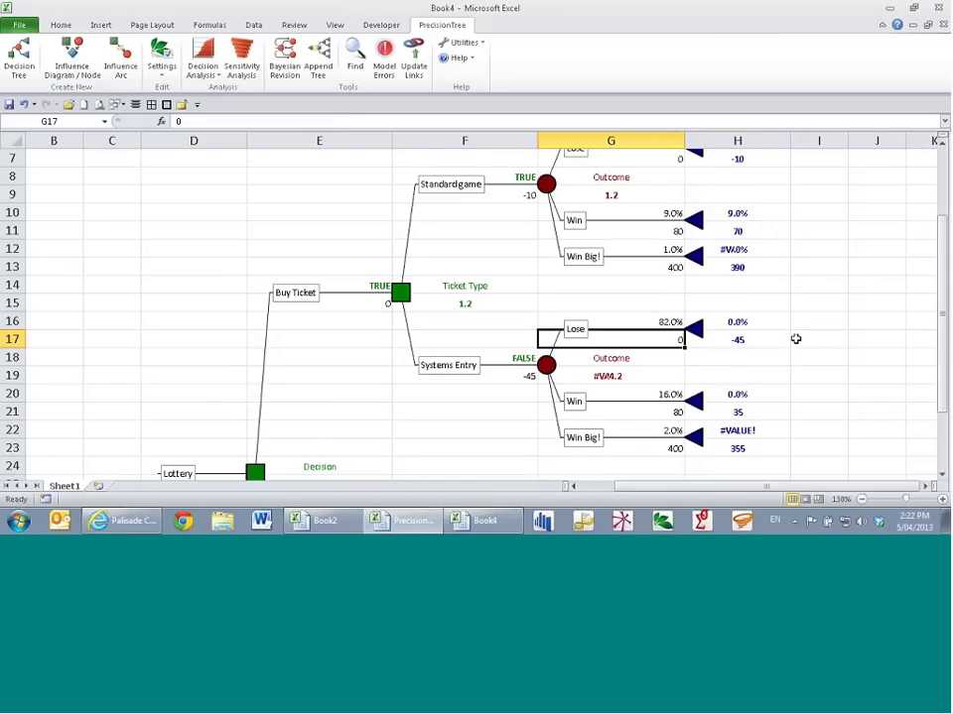
Step: Set the Systems Entry subtree's Win probability to 18% in G20 and its Lose probability to 80% in G16
key("Down")
key("Down")
key("Down")
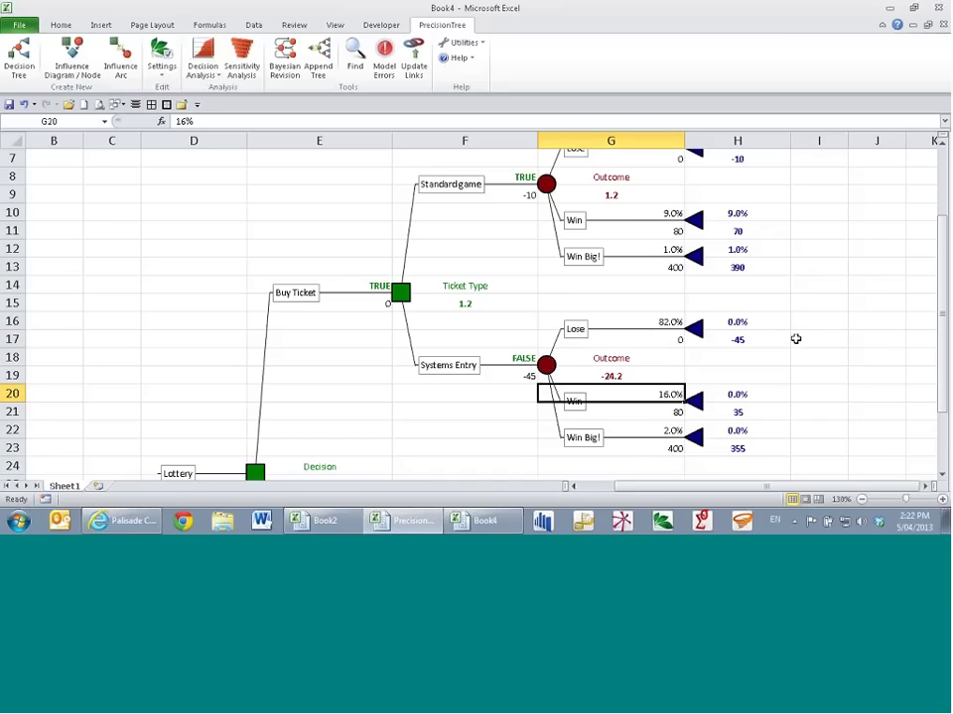
type("1")
type("8")
key("Return")
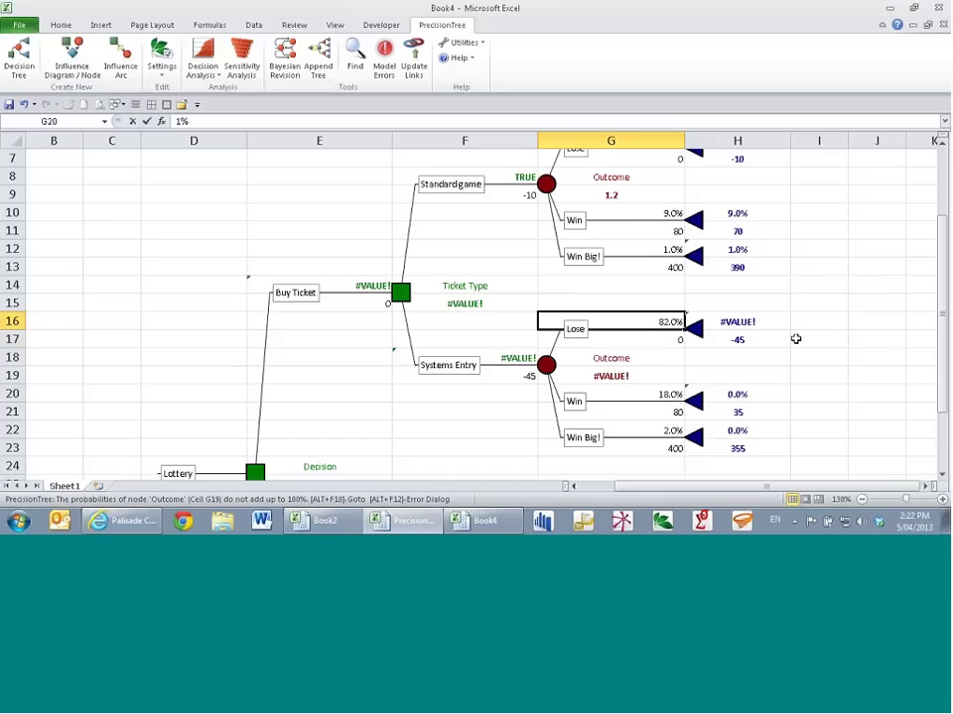
key("Return")
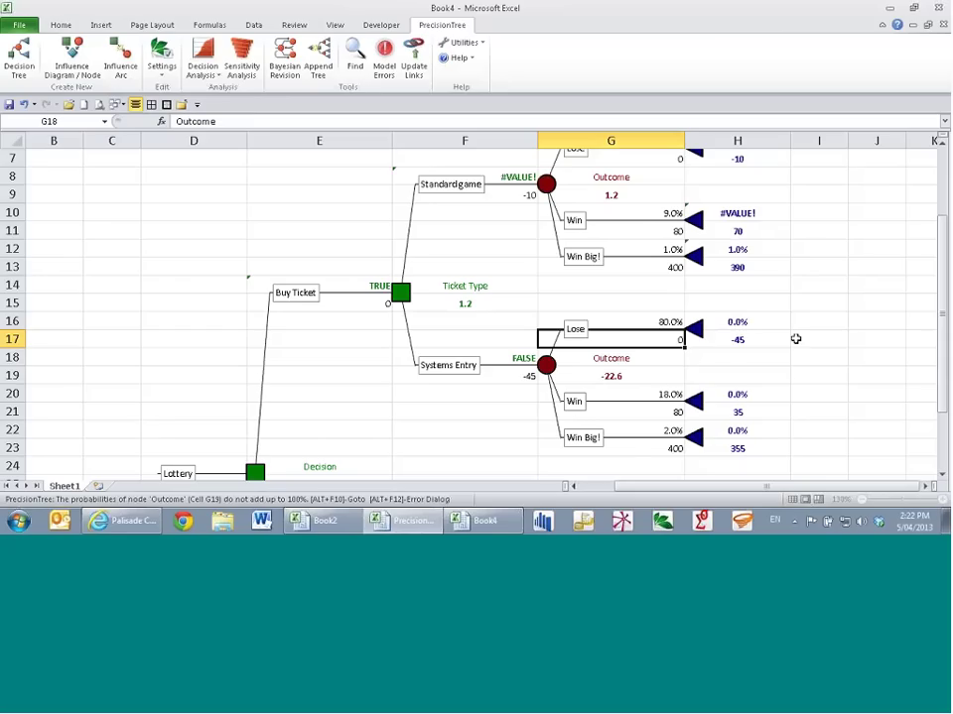
Step: Review the Systems Entry subtree's Win Big! probability and payoff, its Outcome expected value, and the Buy Ticket branch
key("Down")
key("Down")
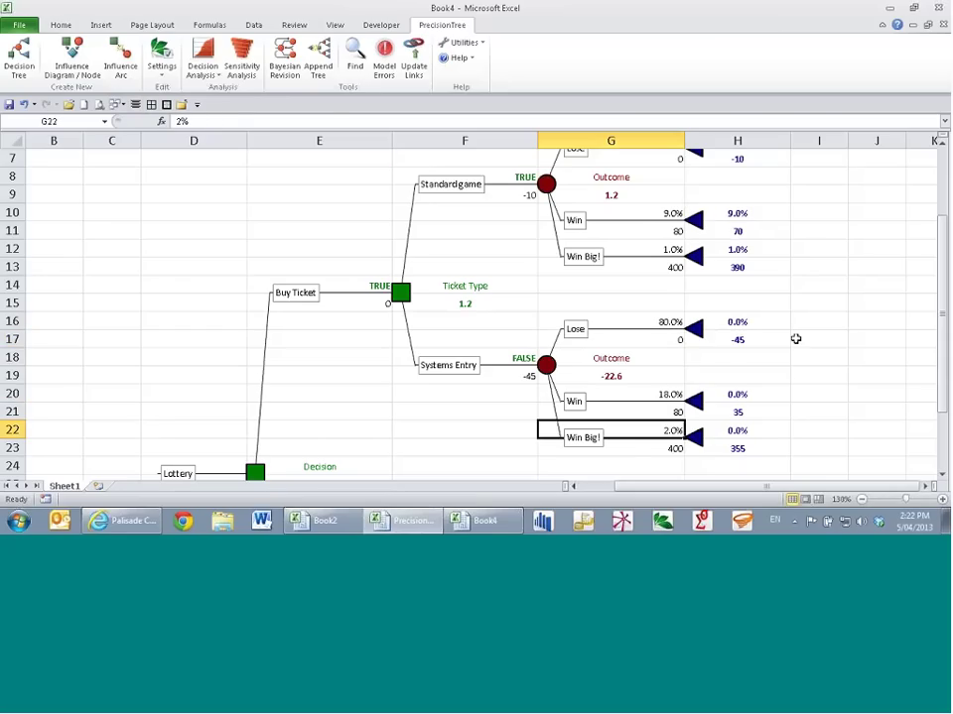
key("Up")
key("Up")
key("Up")
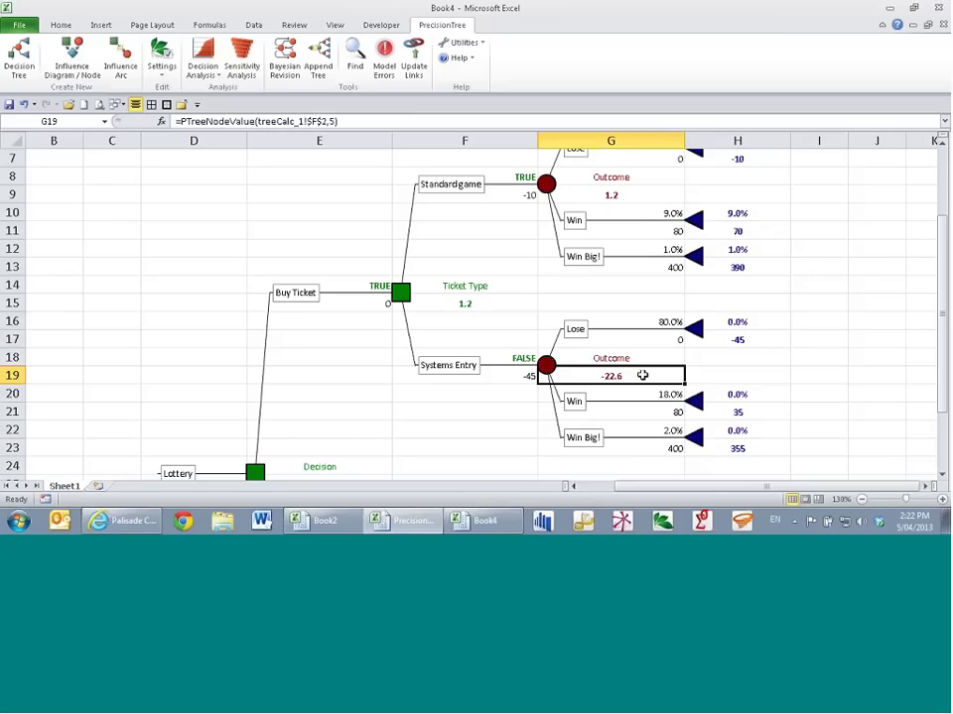
left_click(480, 393)
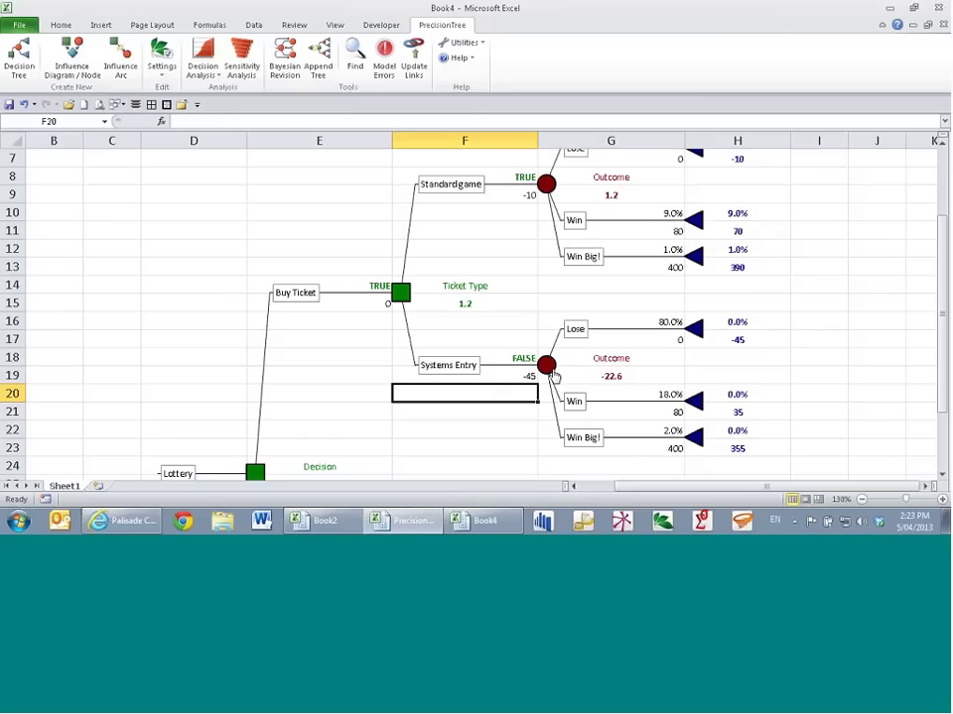
left_click(653, 450)
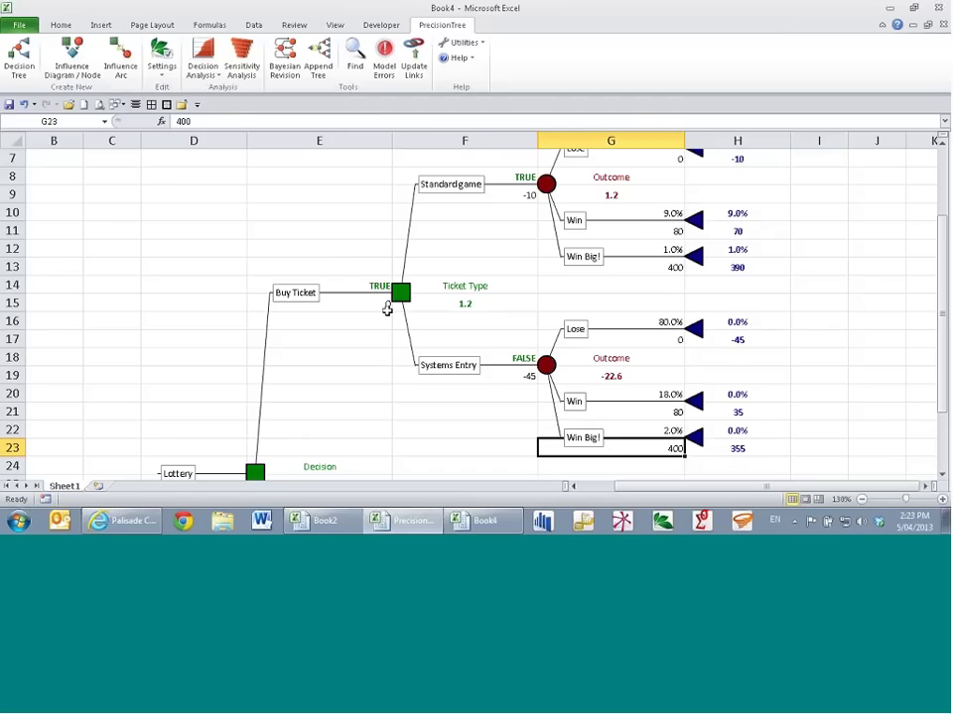
left_click(387, 309)
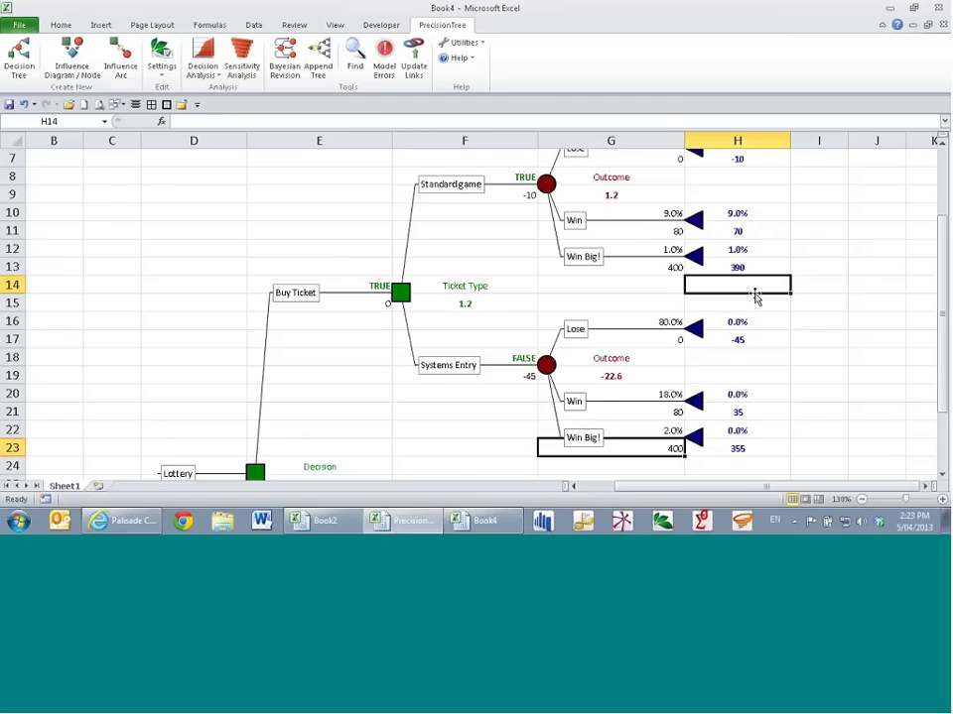
Step: Run a Policy Suggestion on the entire Lottery model, including the Optimal Decision Tree but excluding the Decision Table
scroll(754, 296, "down", 2, "ctrl")
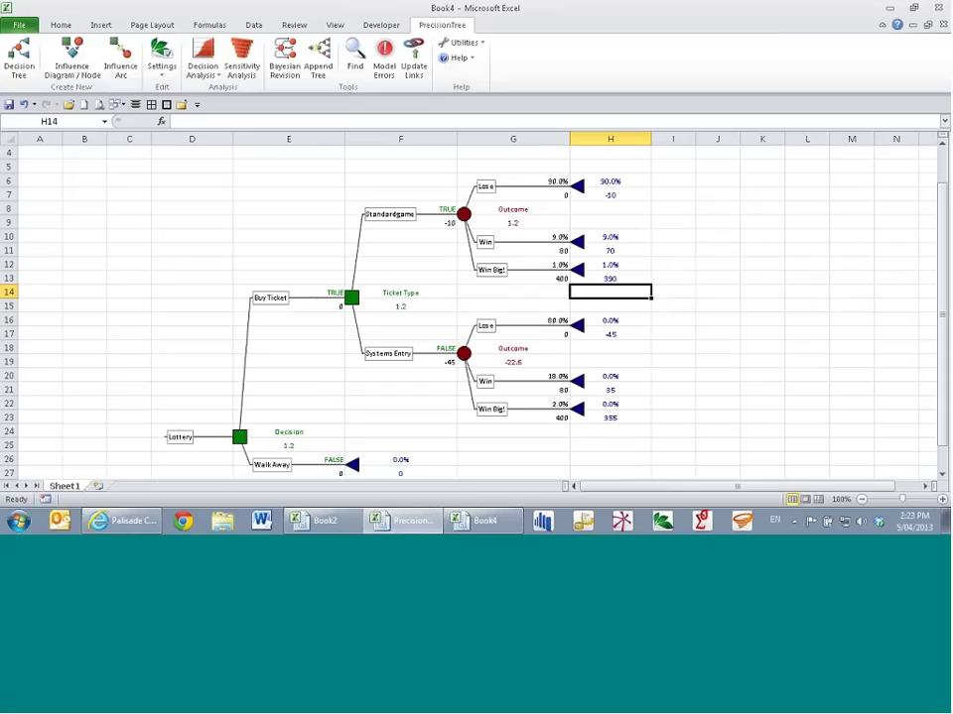
left_click(407, 403)
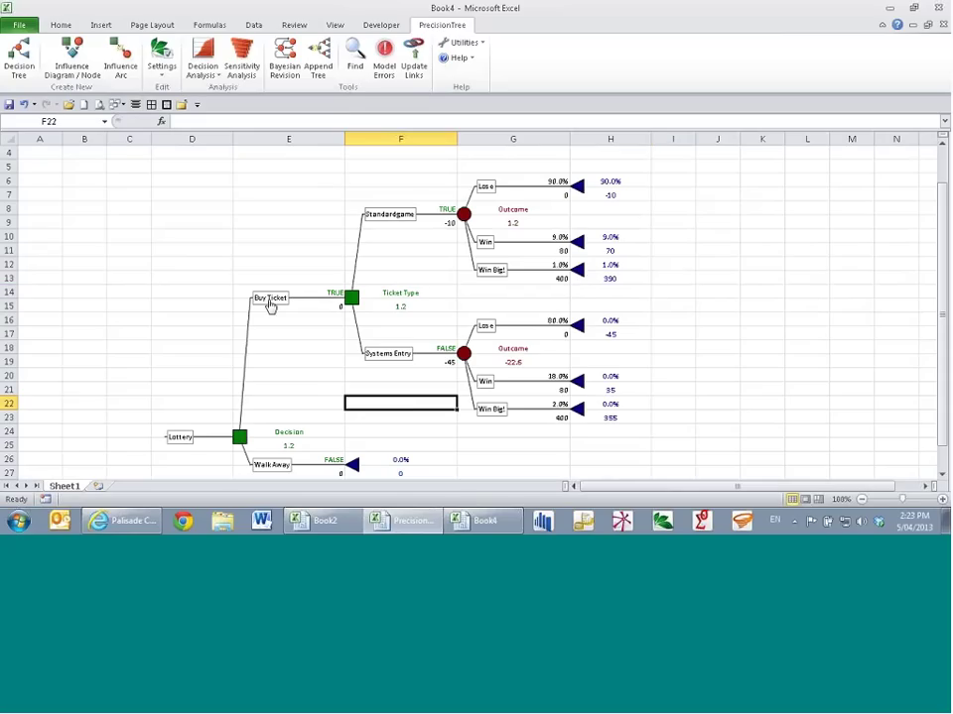
left_click(447, 209)
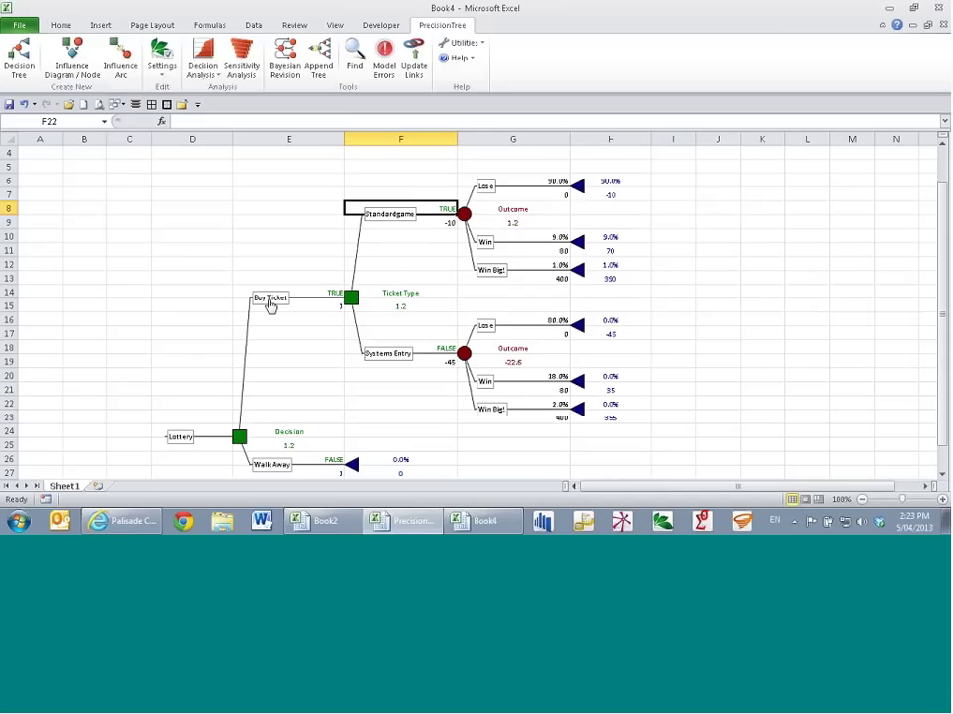
left_click(204, 75)
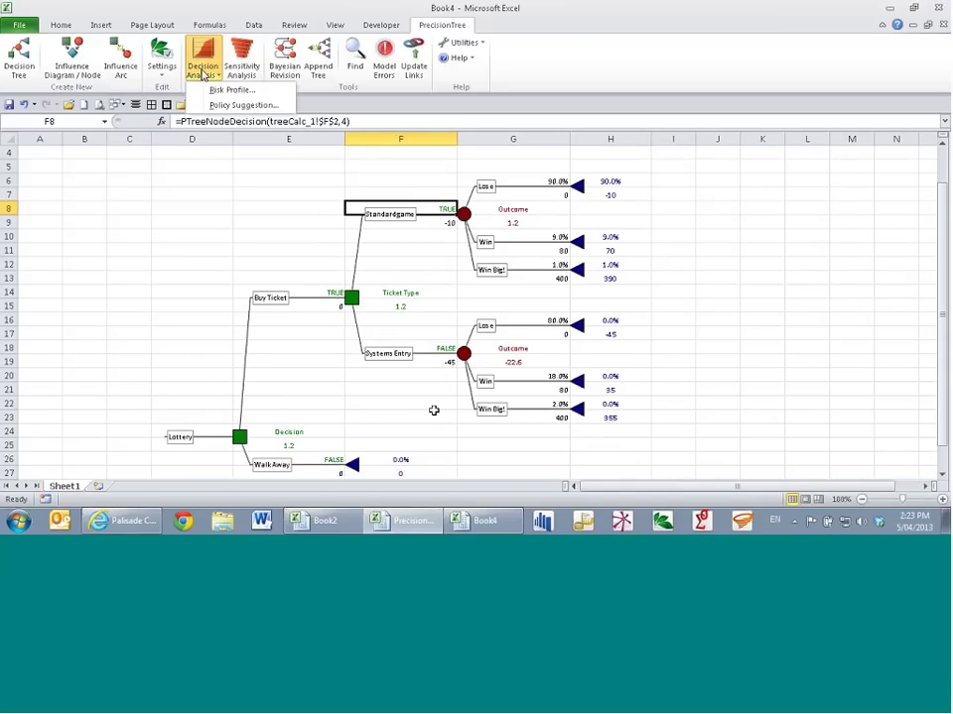
left_click(249, 105)
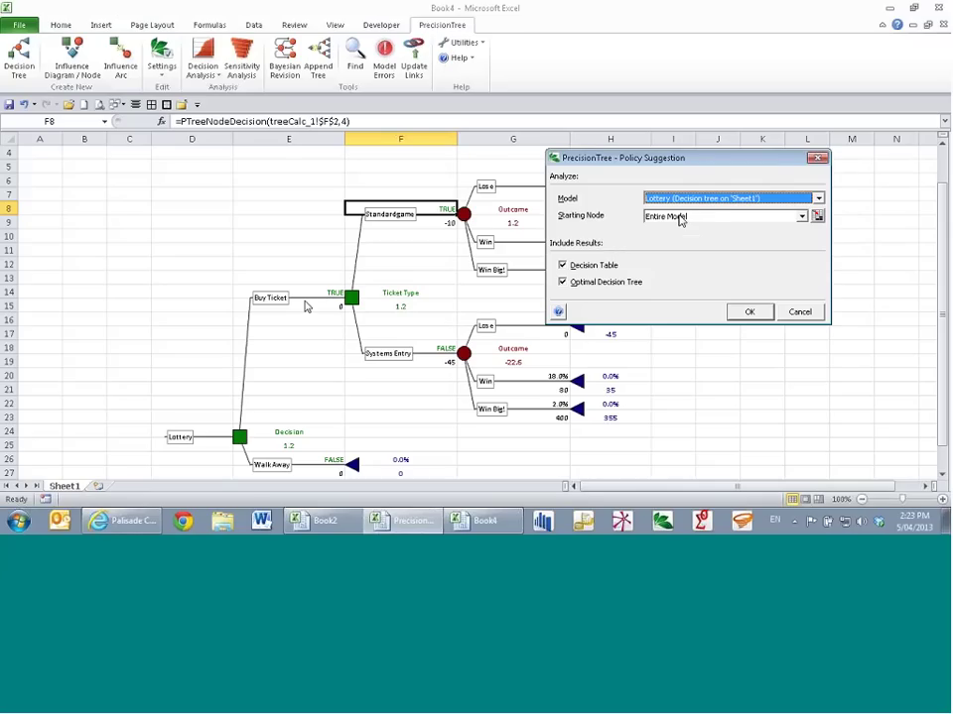
left_click(587, 266)
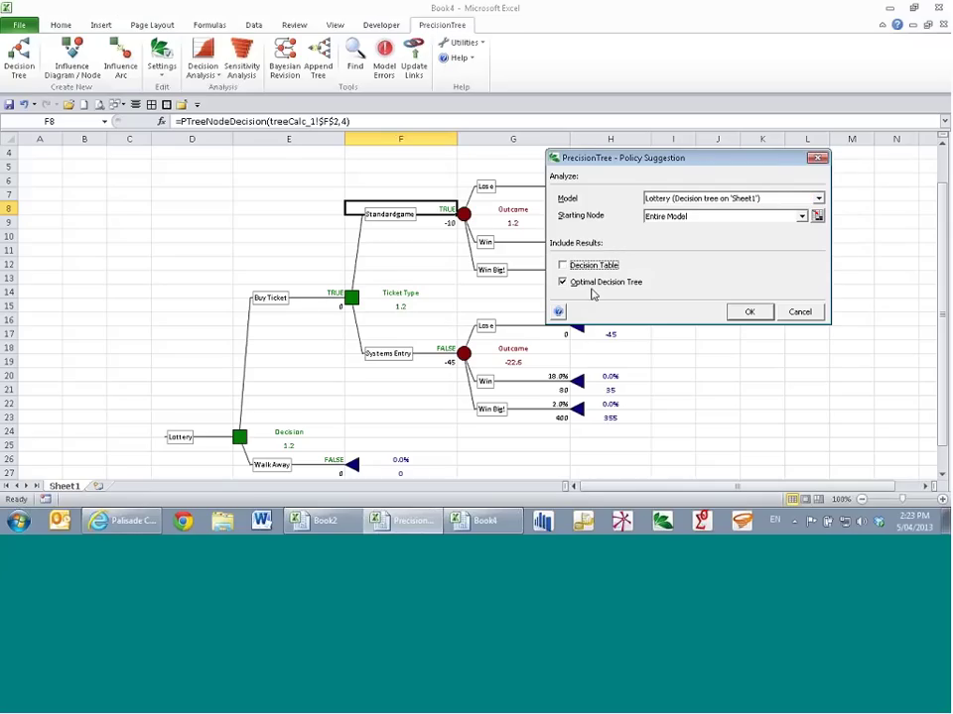
left_click(750, 313)
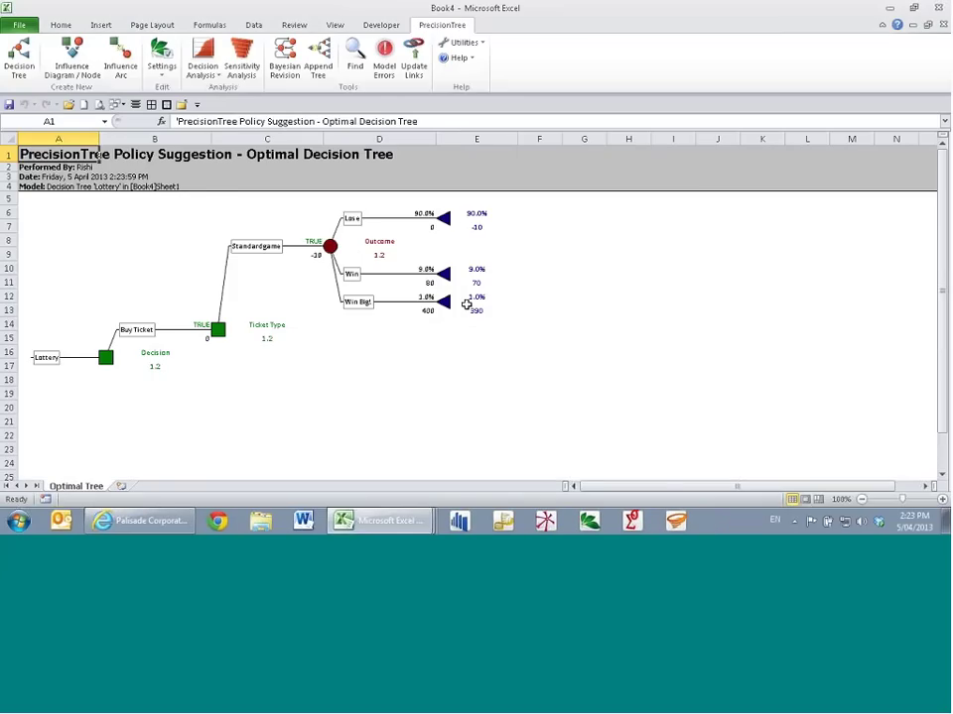
Step: Examine the optimal decision tree in the Policy Suggestion report, close the report and return to the Lottery model
scroll(337, 348, "up", 1, "ctrl")
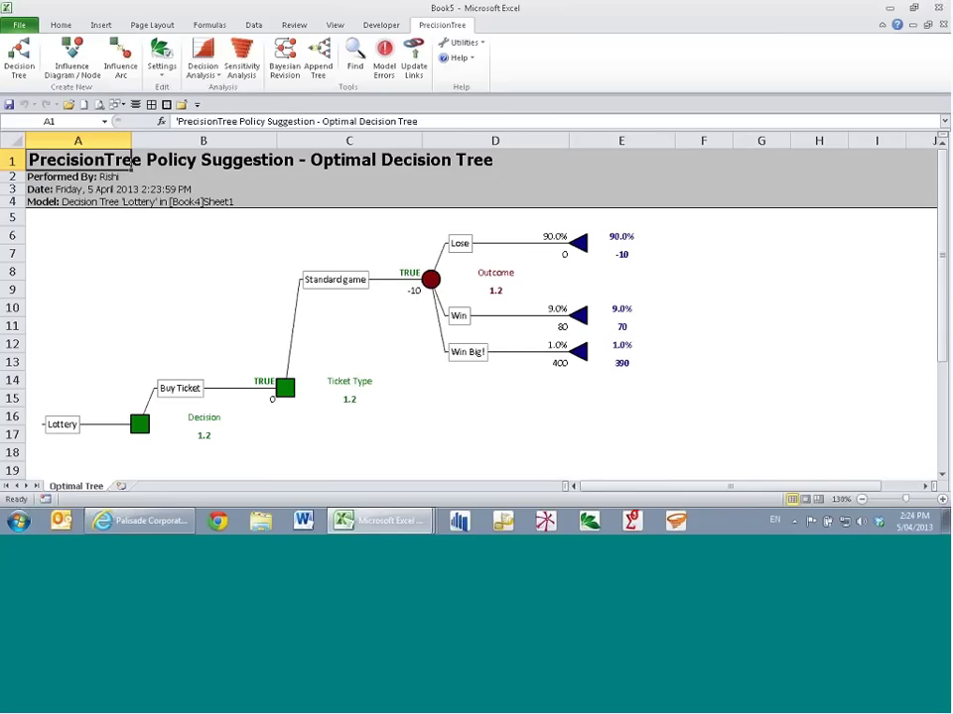
left_click(495, 399)
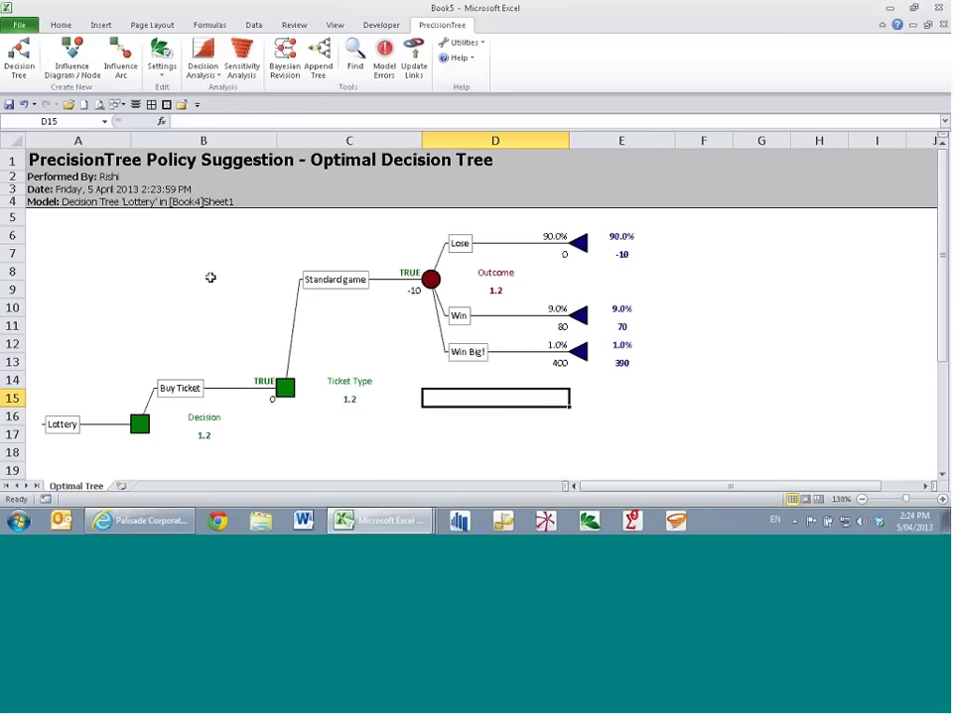
key("ctrl+w")
left_click(474, 278)
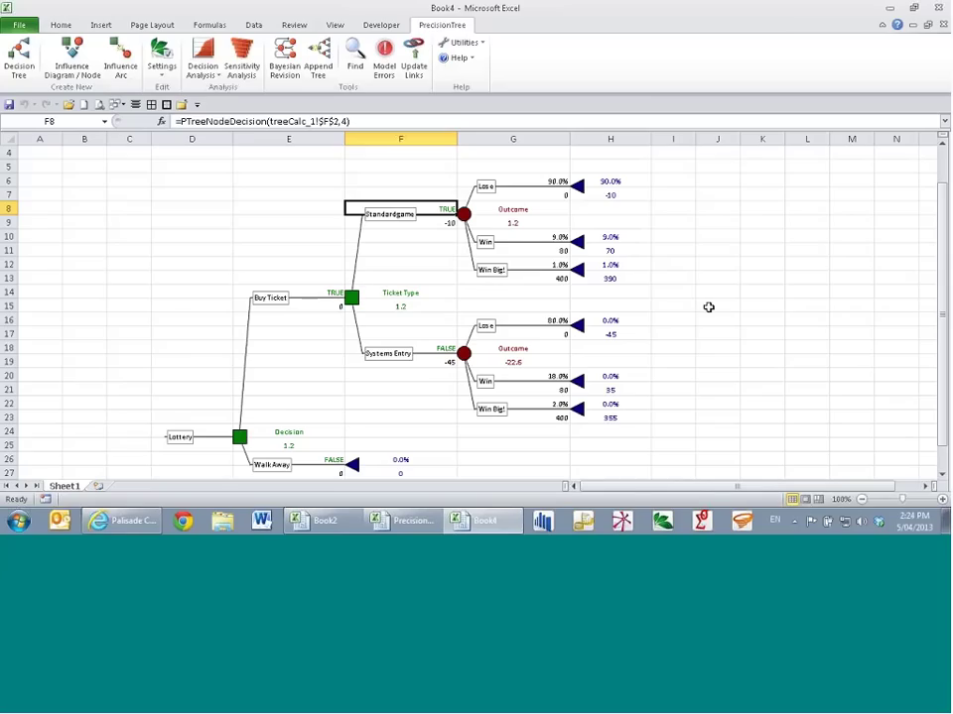
Step: Review the probabilities and payoffs of the Lose, Win and Win Big! branches under the Standard game
left_click(610, 222)
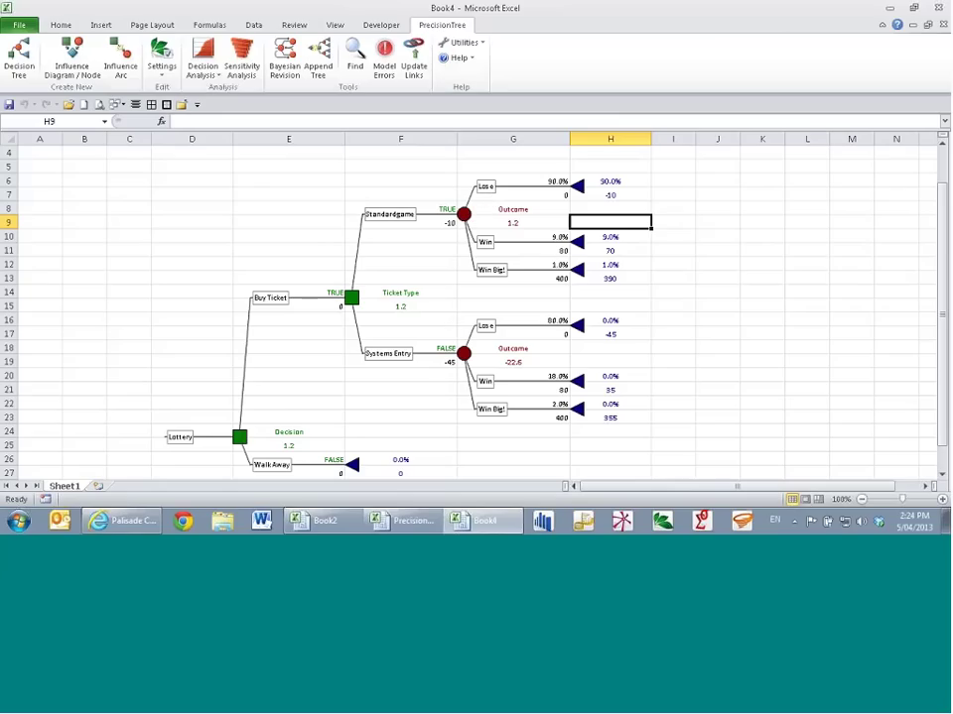
left_click(536, 263)
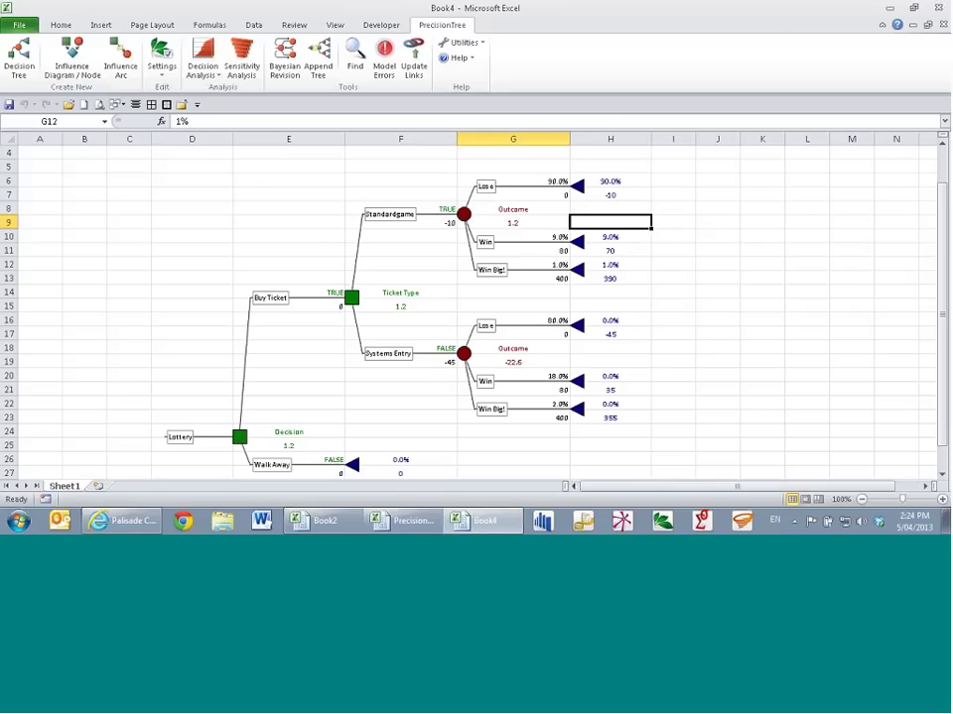
left_click(549, 231)
left_click_drag(548, 231, 548, 178)
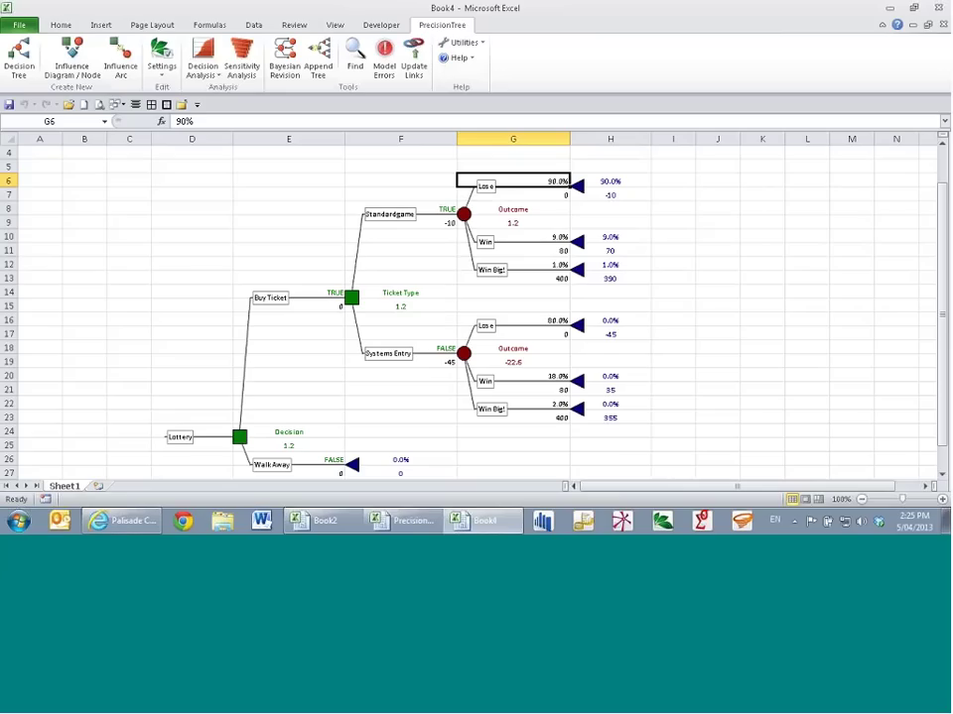
left_click(477, 199)
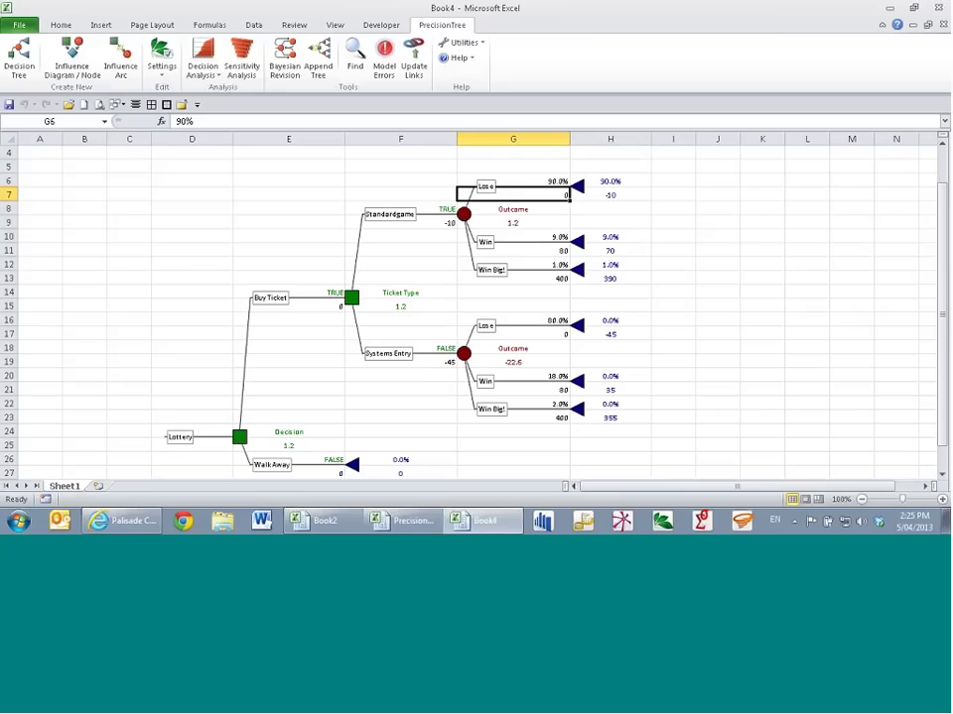
left_click(551, 251)
left_click(551, 279)
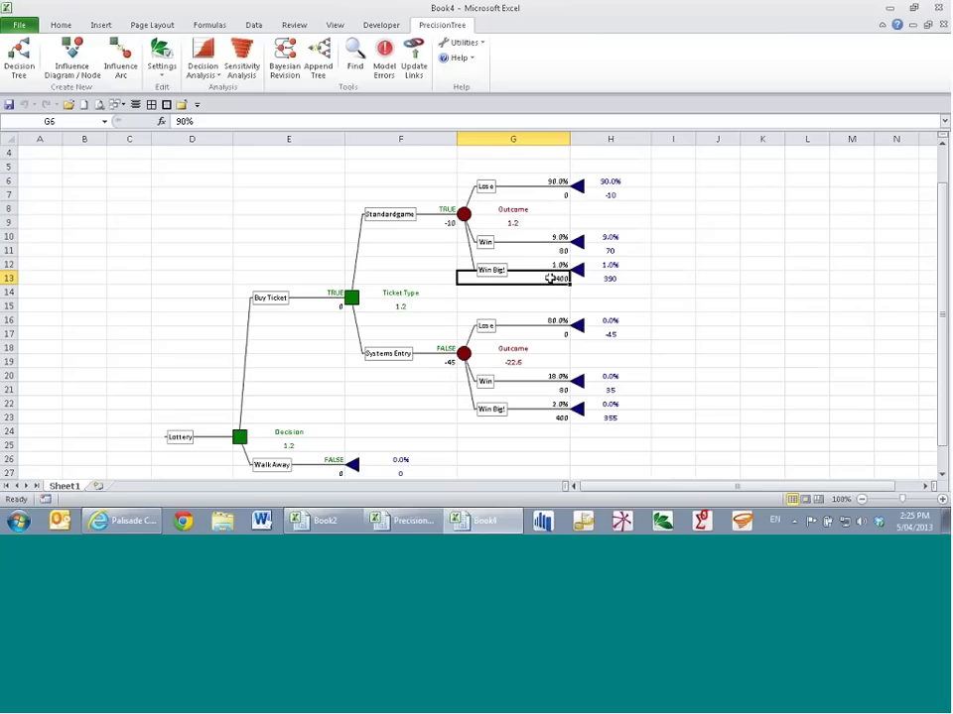
left_click(546, 264)
left_click(548, 239)
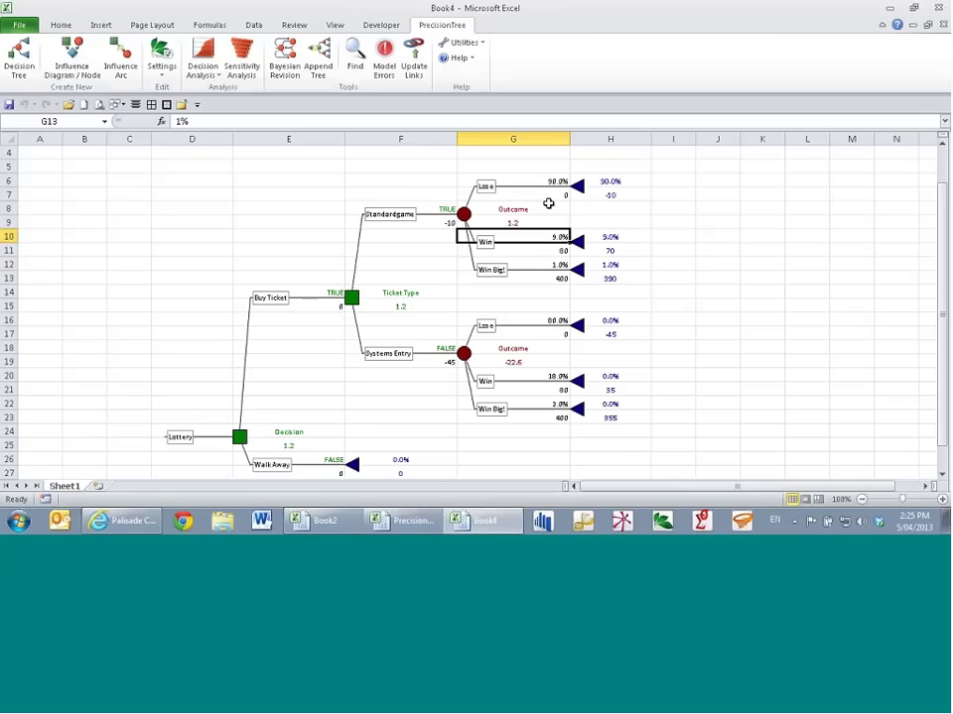
left_click(532, 176)
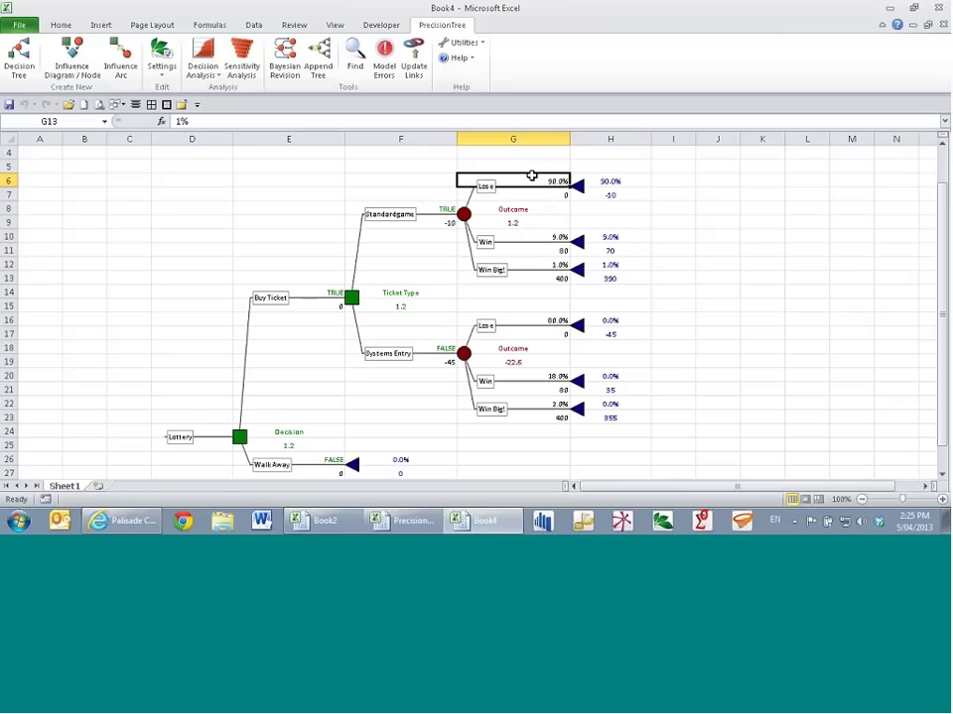
Step: Run a Risk Profile on the entire Lottery model for all branches of the starting node, with probability chart, cumulative chart and statistical summary
left_click(206, 70)
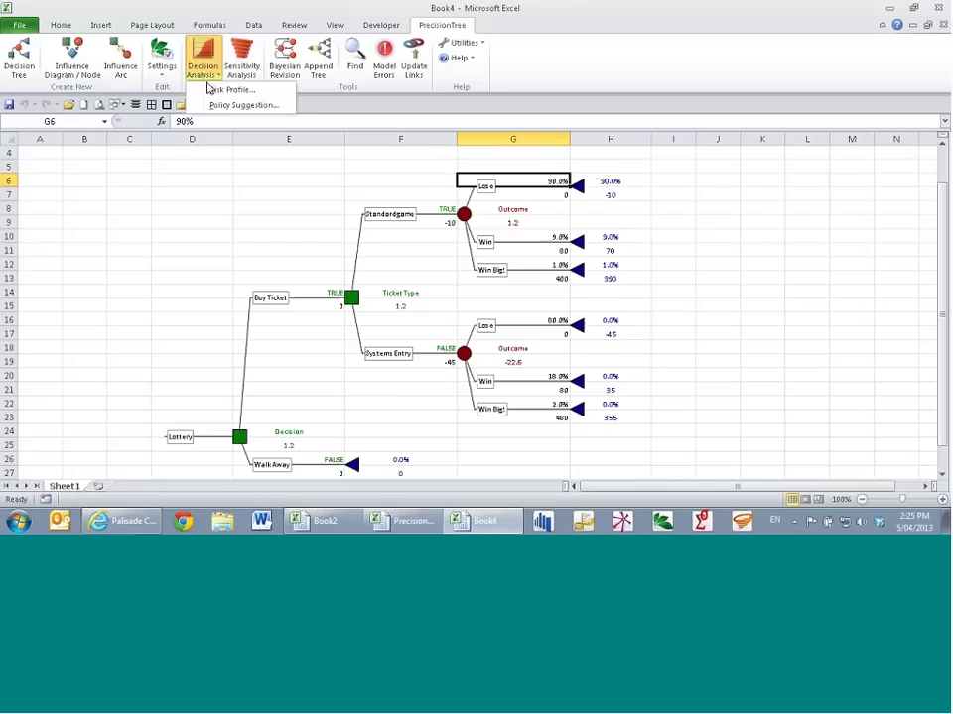
left_click(220, 90)
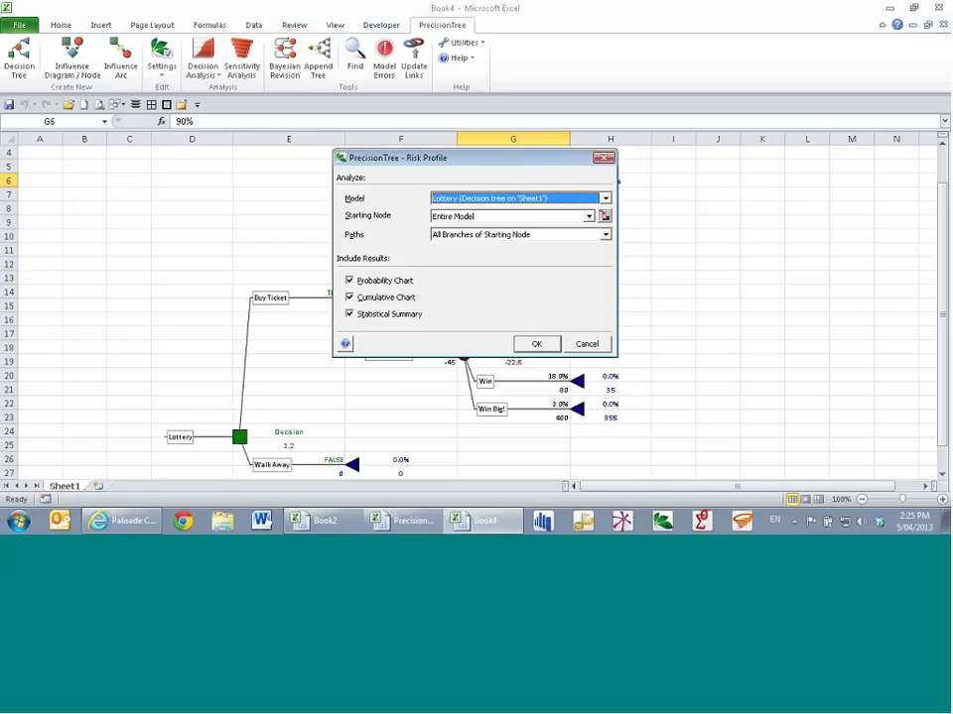
left_click_drag(426, 164, 541, 133)
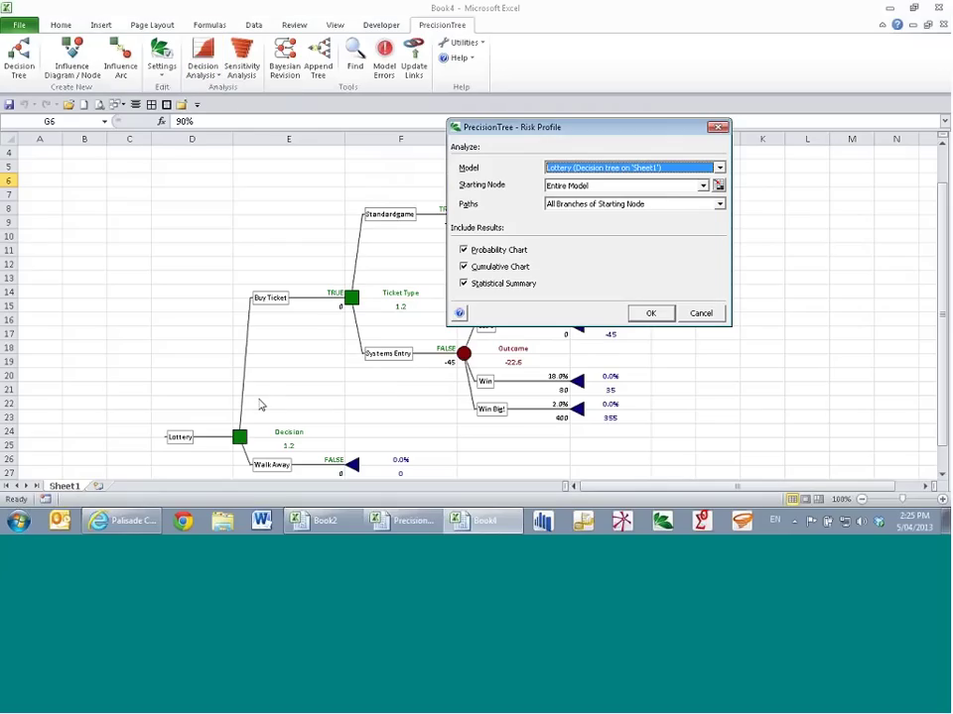
left_click(573, 205)
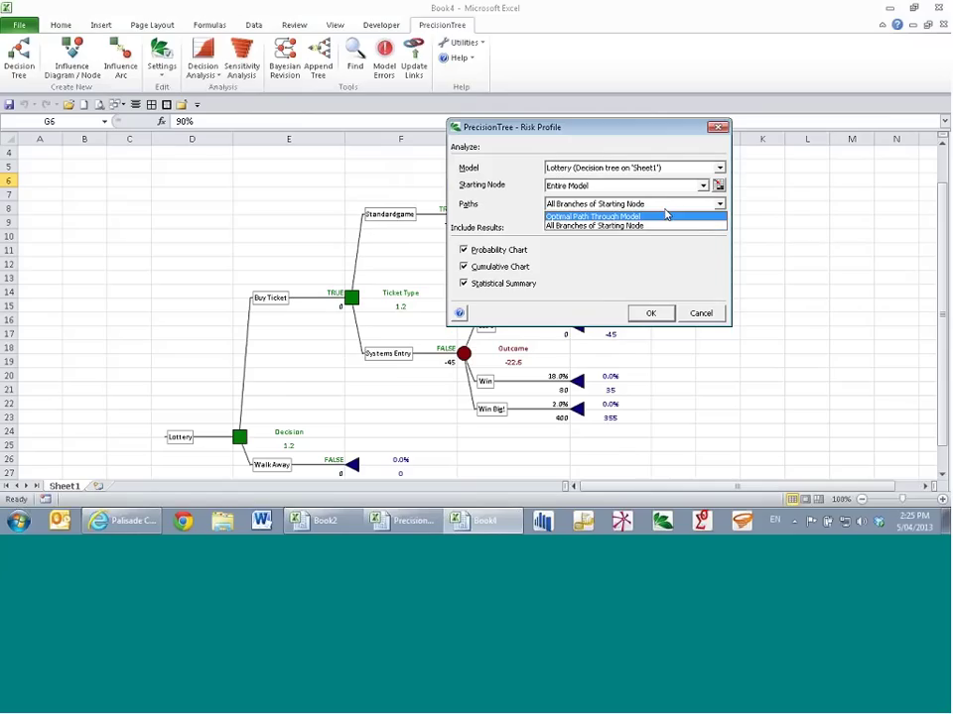
left_click(663, 208)
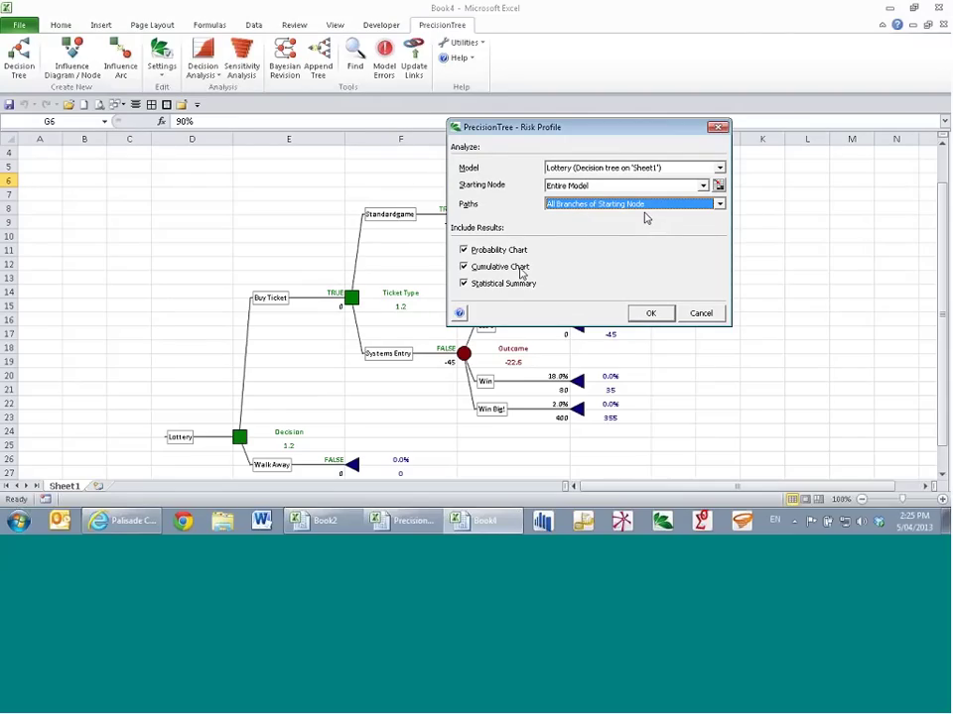
left_click(651, 313)
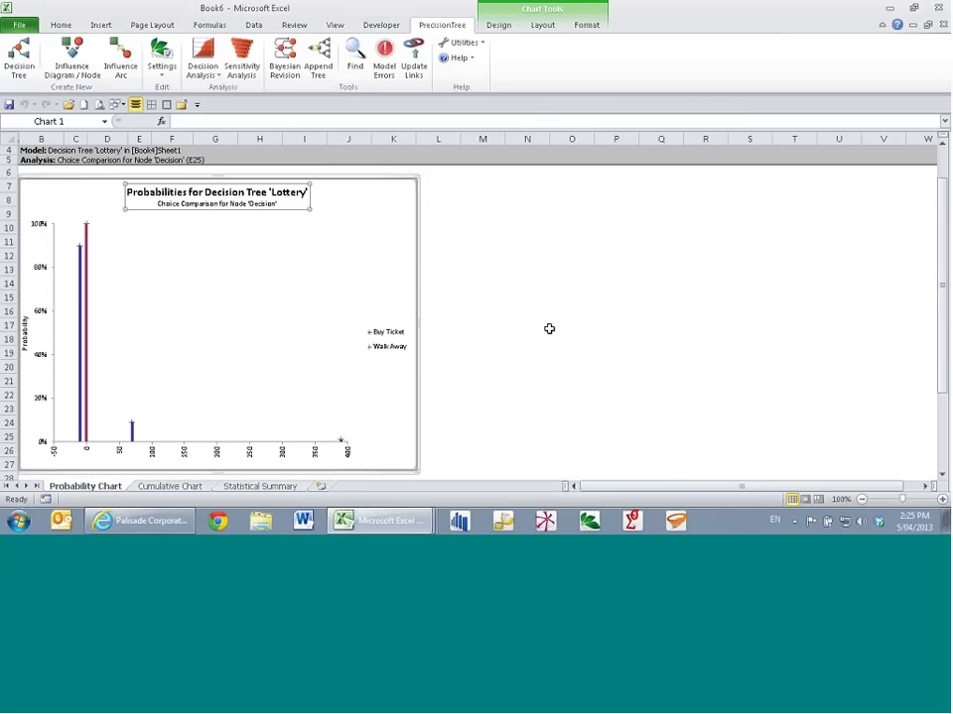
left_click(517, 334)
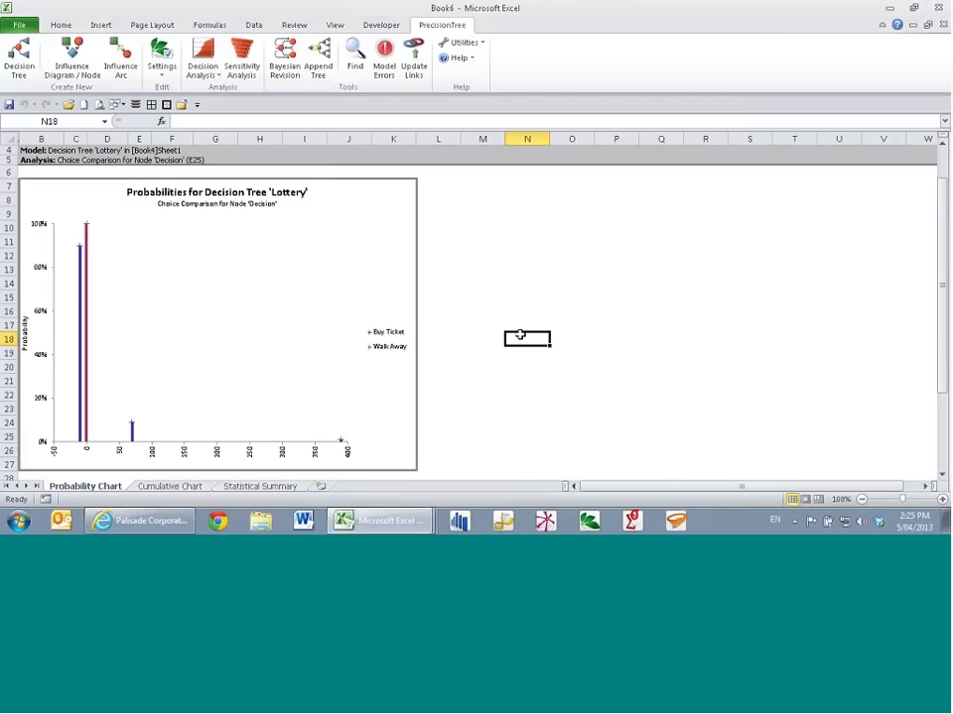
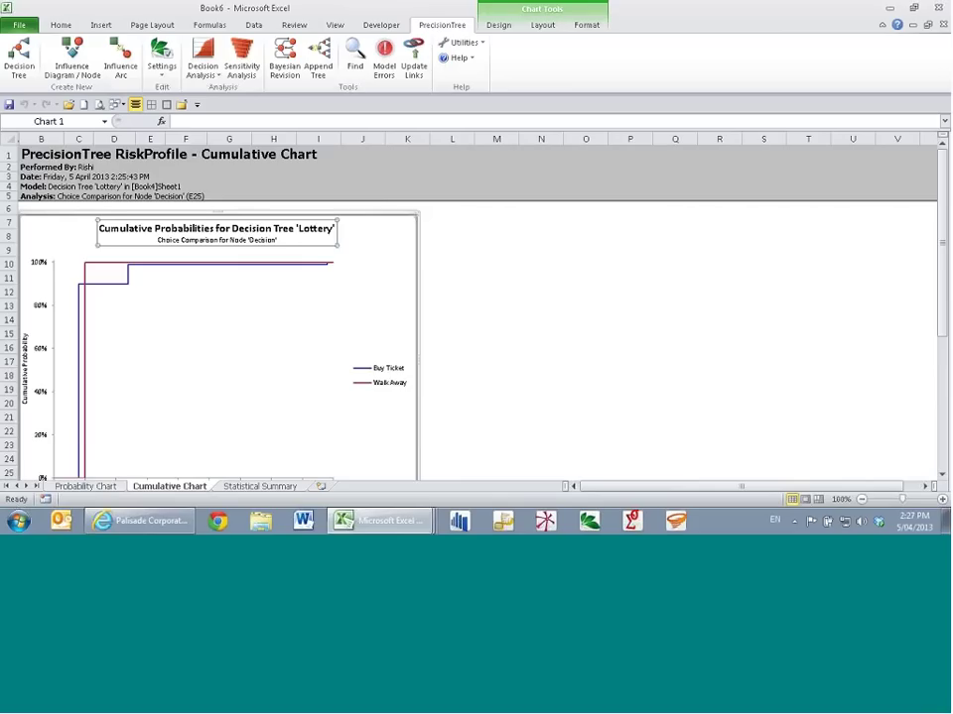
Step: Examine the Risk Profile's cumulative chart, statistical summary and probability chart for Buy Ticket versus Walk Away, and close the report
left_click(502, 282)
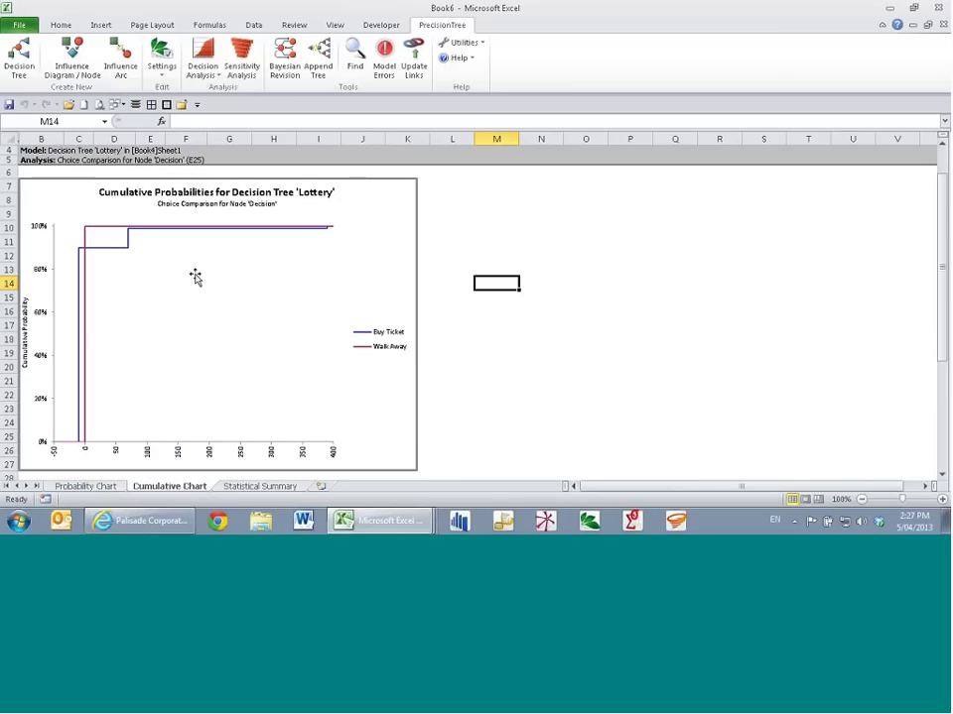
left_click(260, 486)
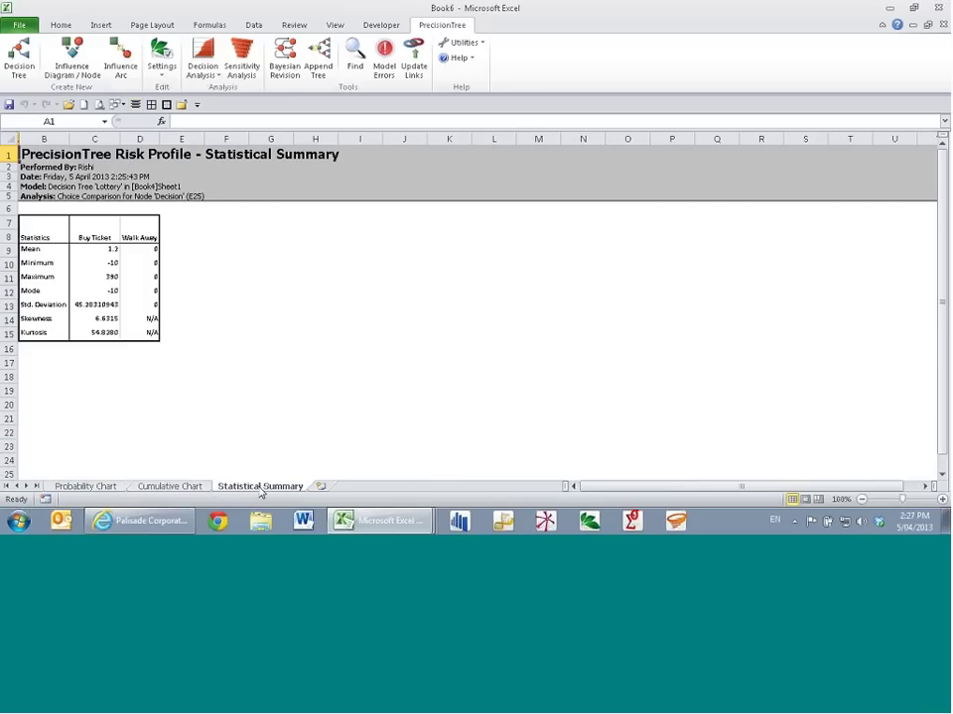
left_click(170, 486)
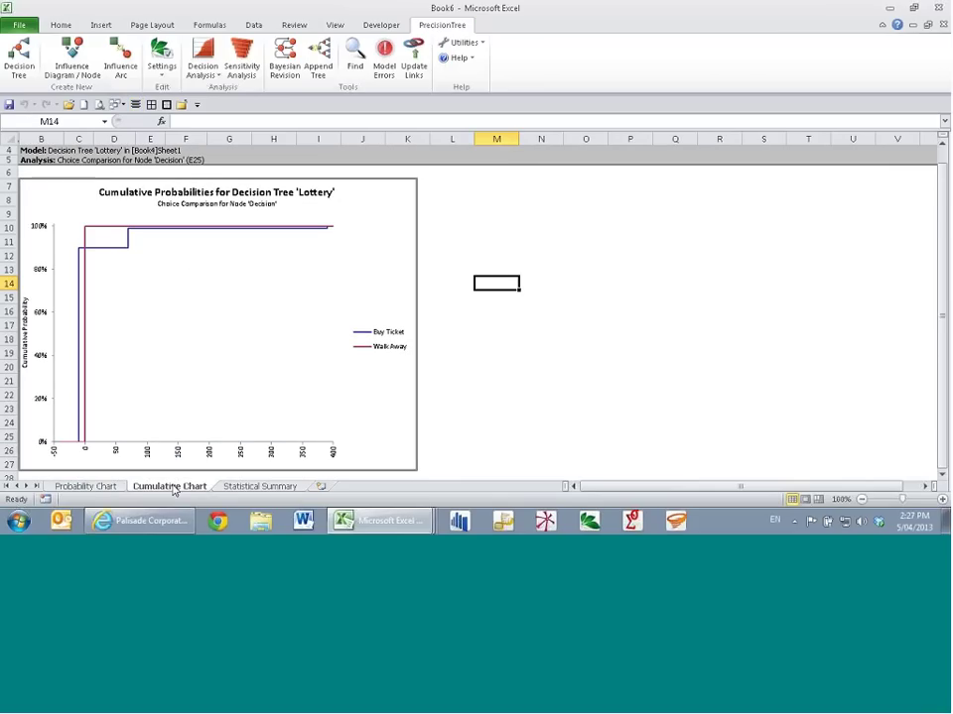
left_click(89, 486)
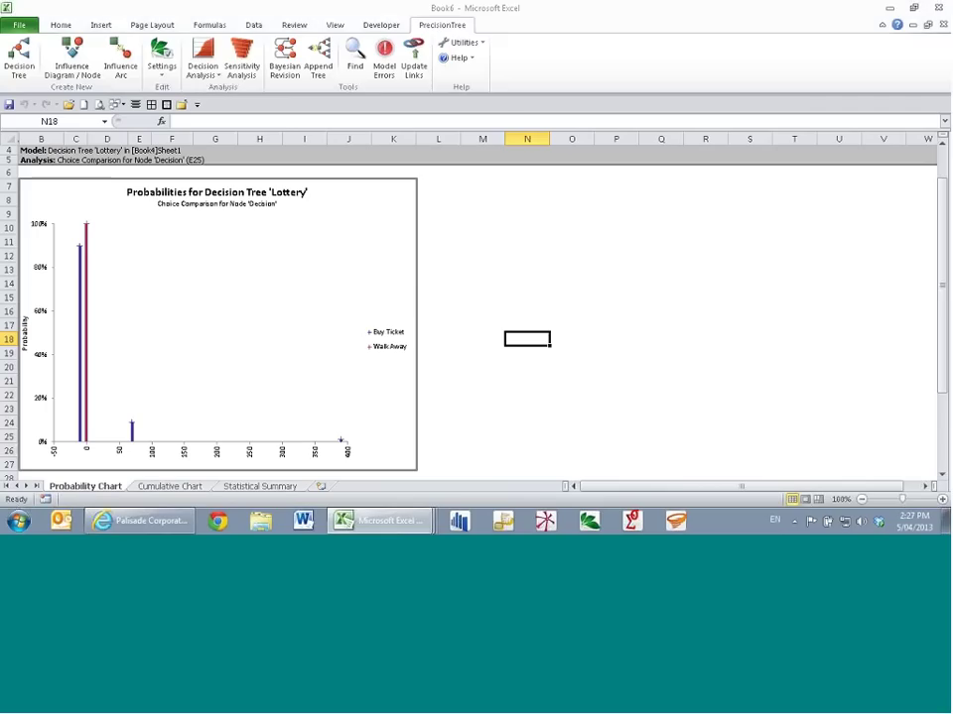
key("ctrl+Tab")
Step: Save the decision tree workbook to the Desktop as Lottery and close it
left_click(674, 320)
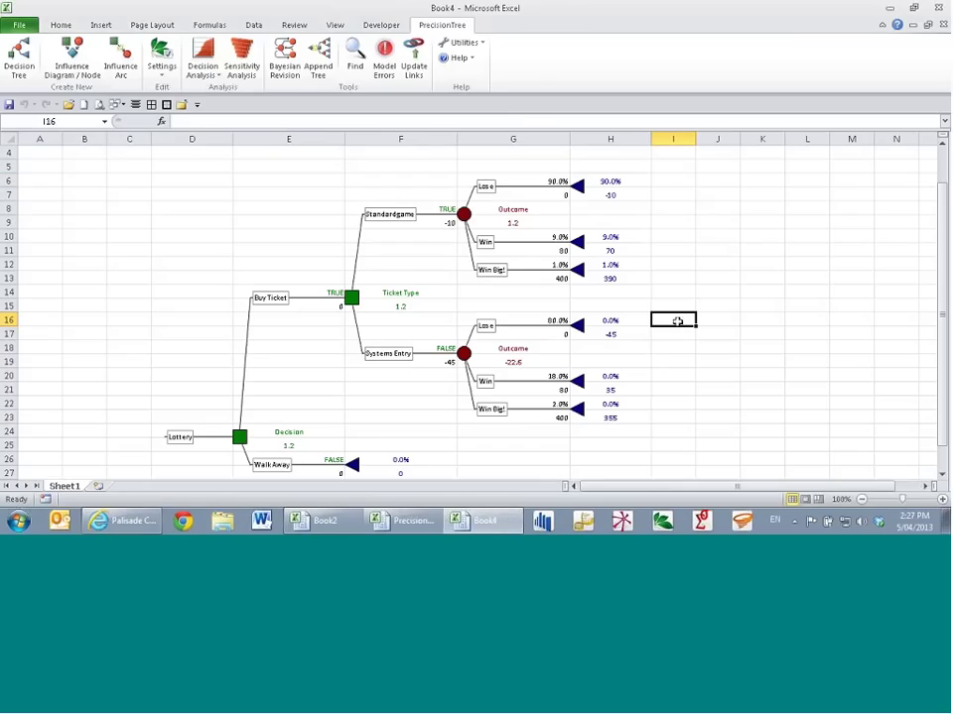
key("ctrl+s")
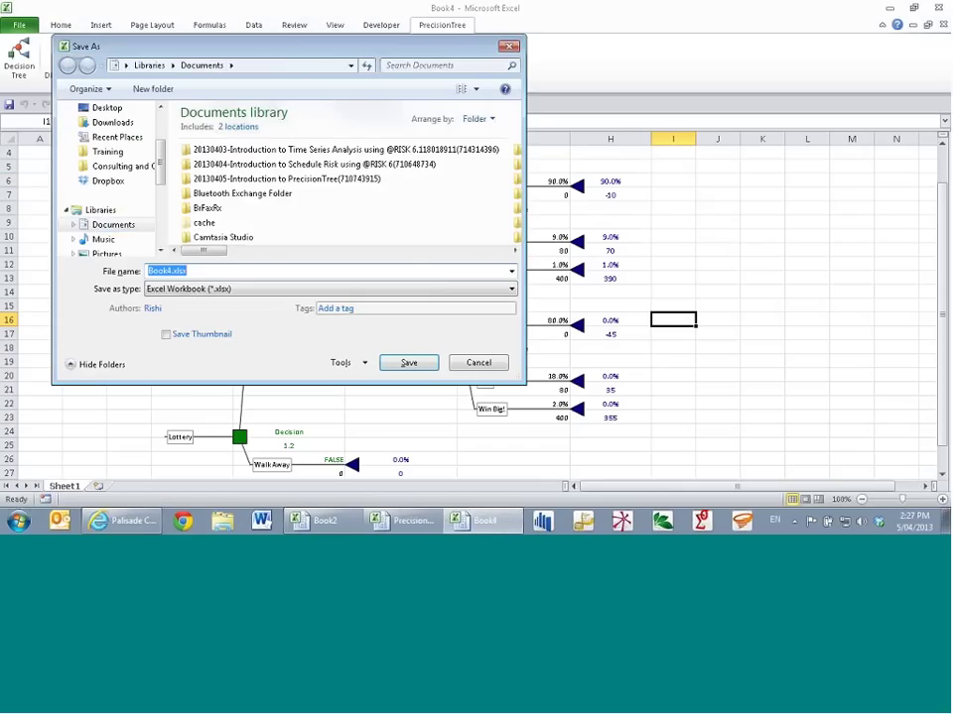
left_click(108, 109)
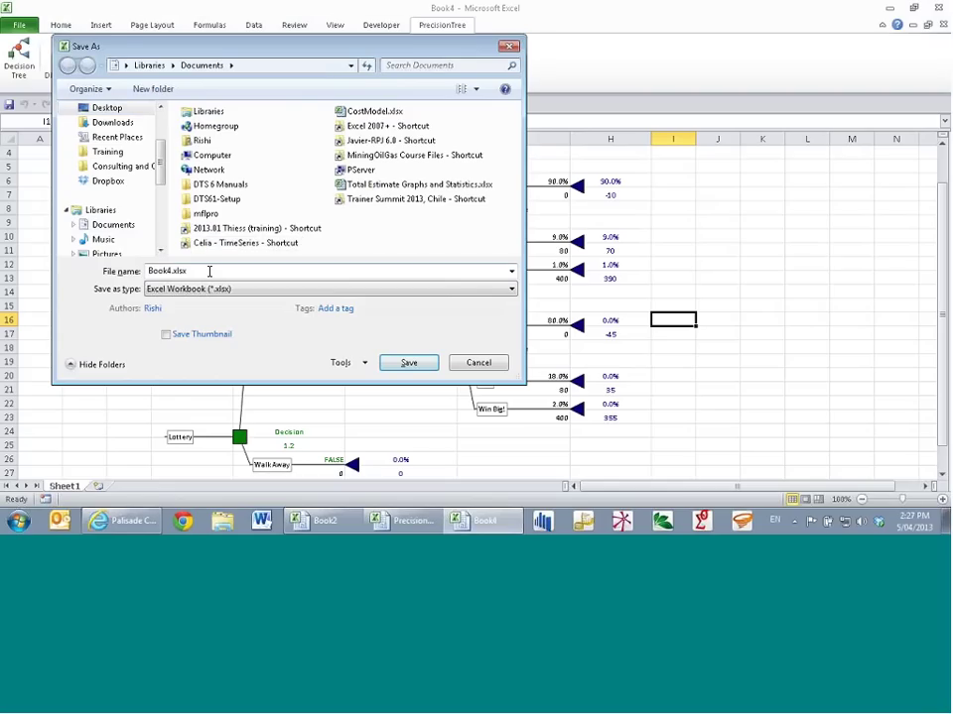
type("Lottery")
key("Return")
key("ctrl+w")
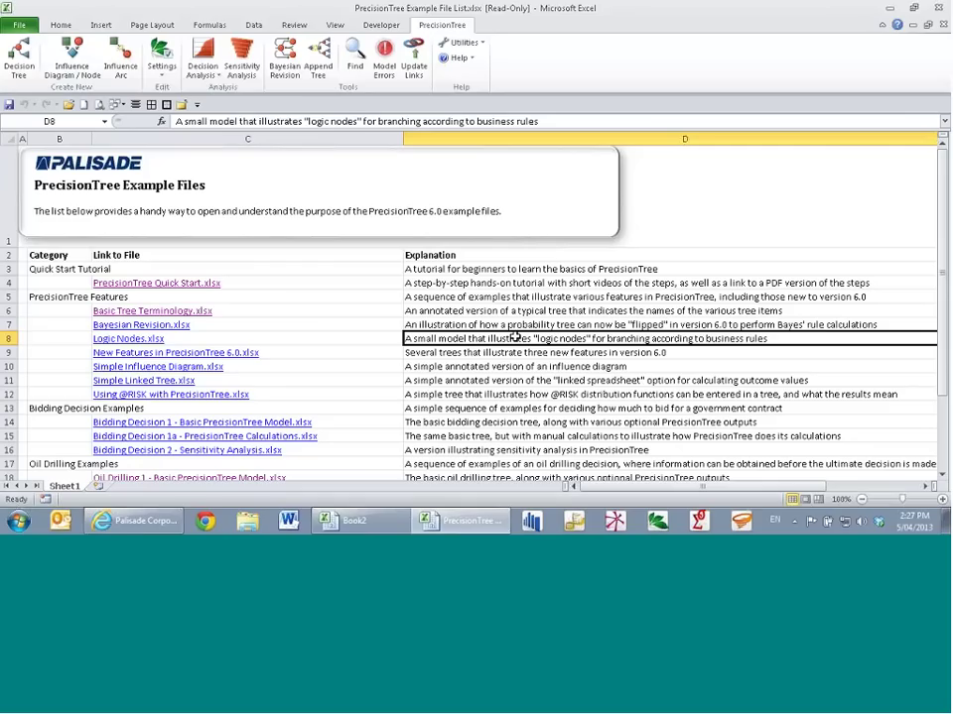
Step: Open the Bidding Decision 1 - Basic PrecisionTree Model.xlsx example from the PrecisionTree example file list
scroll(501, 347, "down", 2)
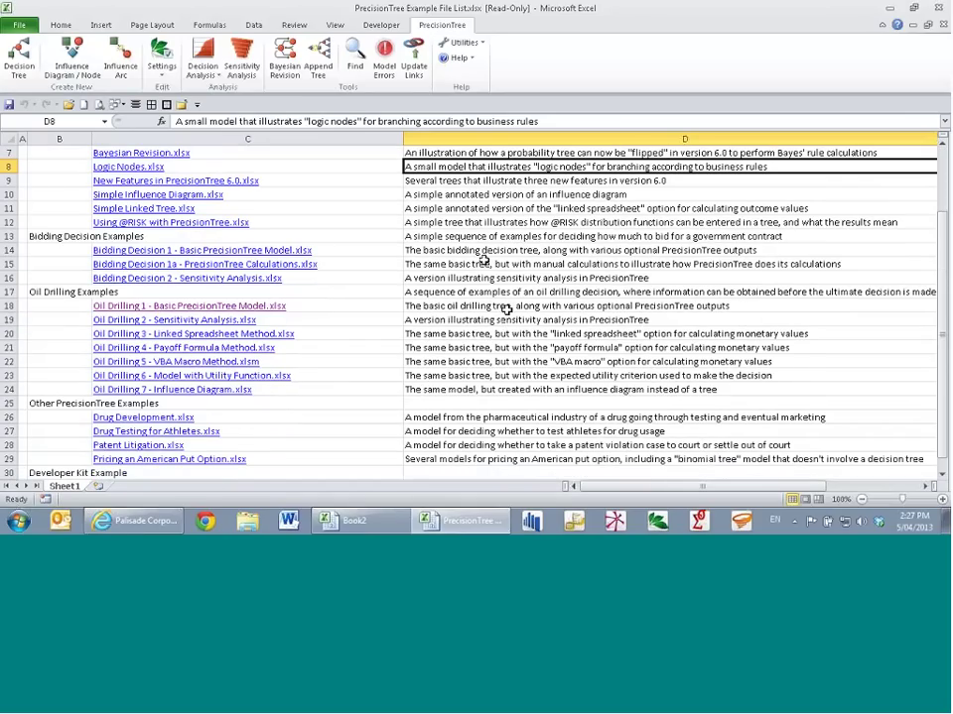
left_click(226, 255)
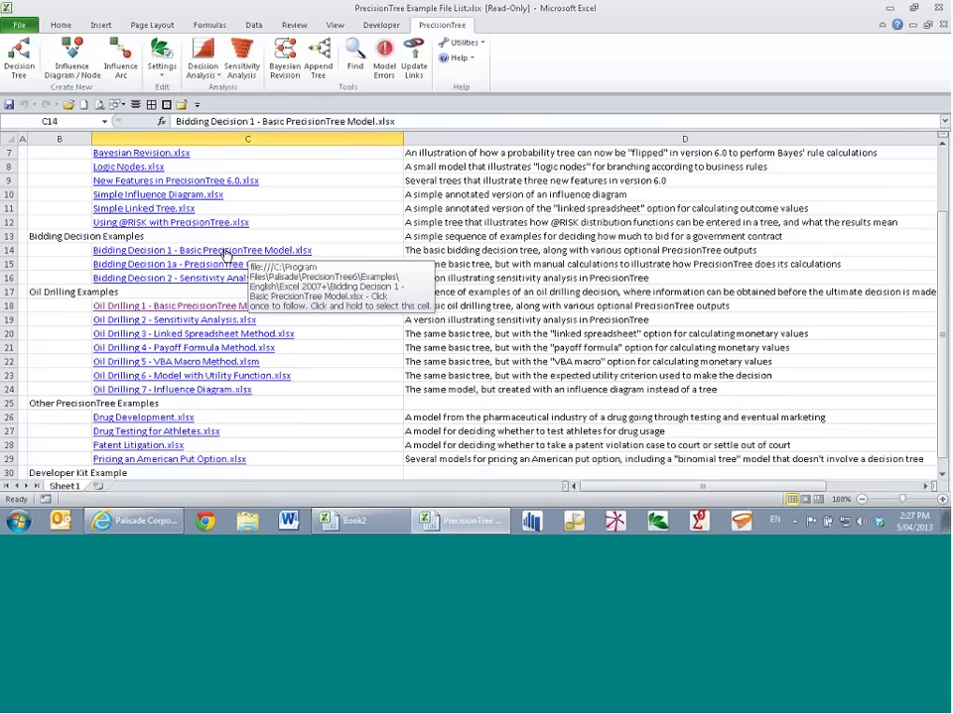
Step: Open the Bidding Decision 1 - Basic PrecisionTree Model.xlsx example from the file list and show its Model sheet
left_click(226, 255)
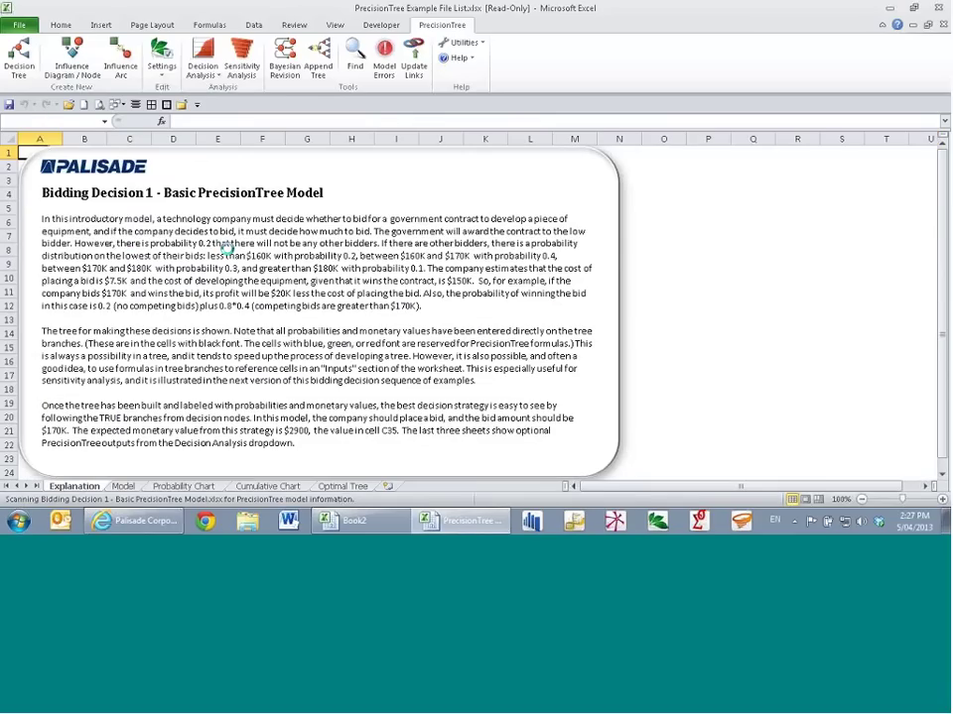
left_click(123, 487)
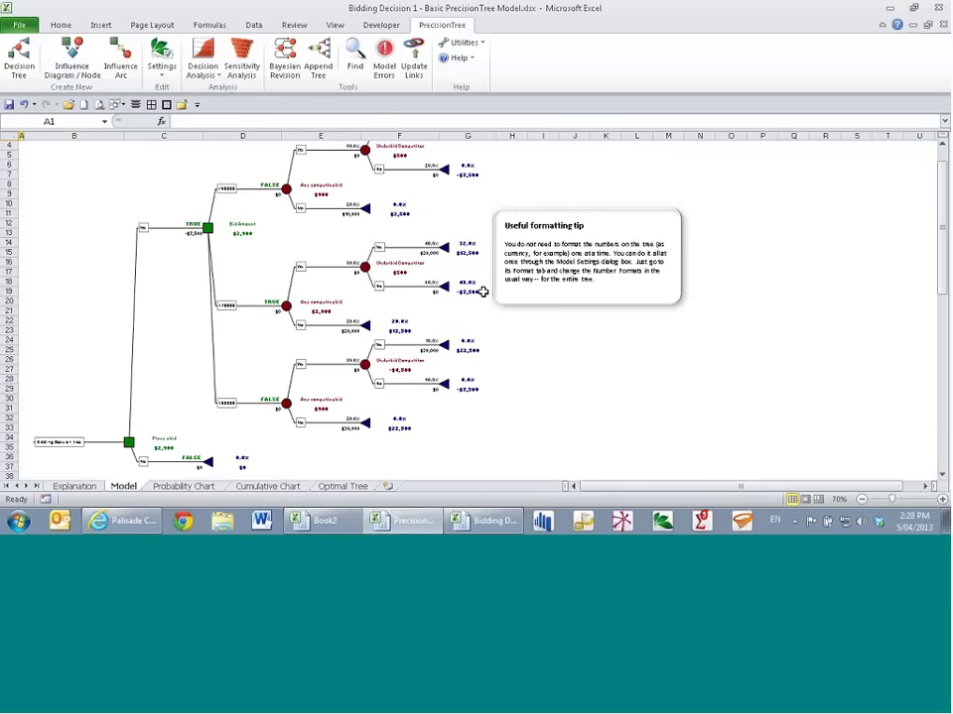
left_click(174, 340)
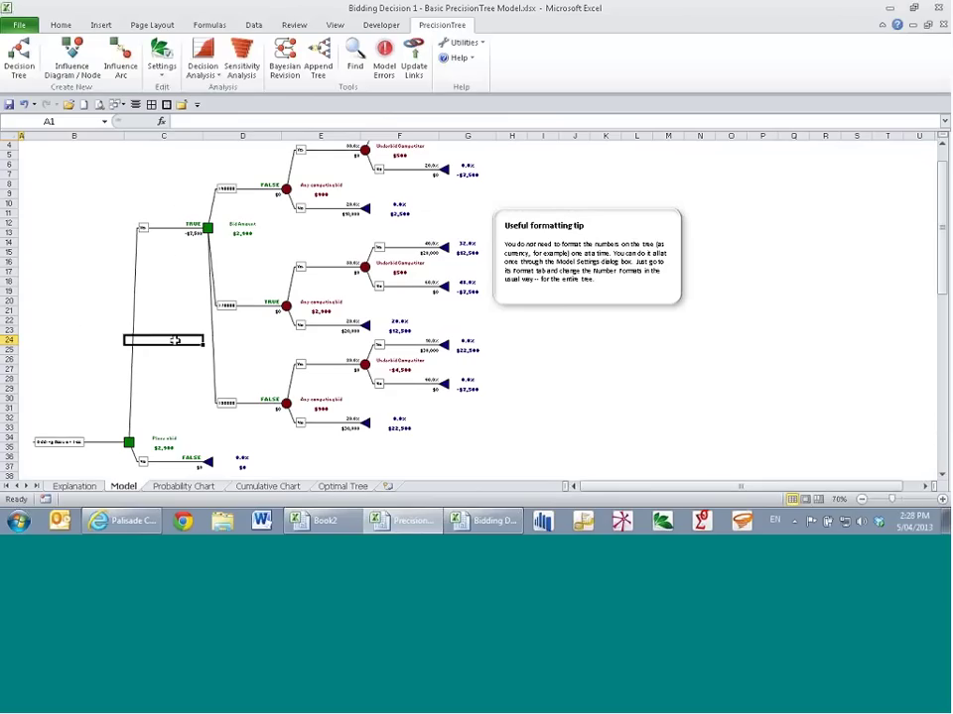
scroll(175, 339, "up", 2, "ctrl")
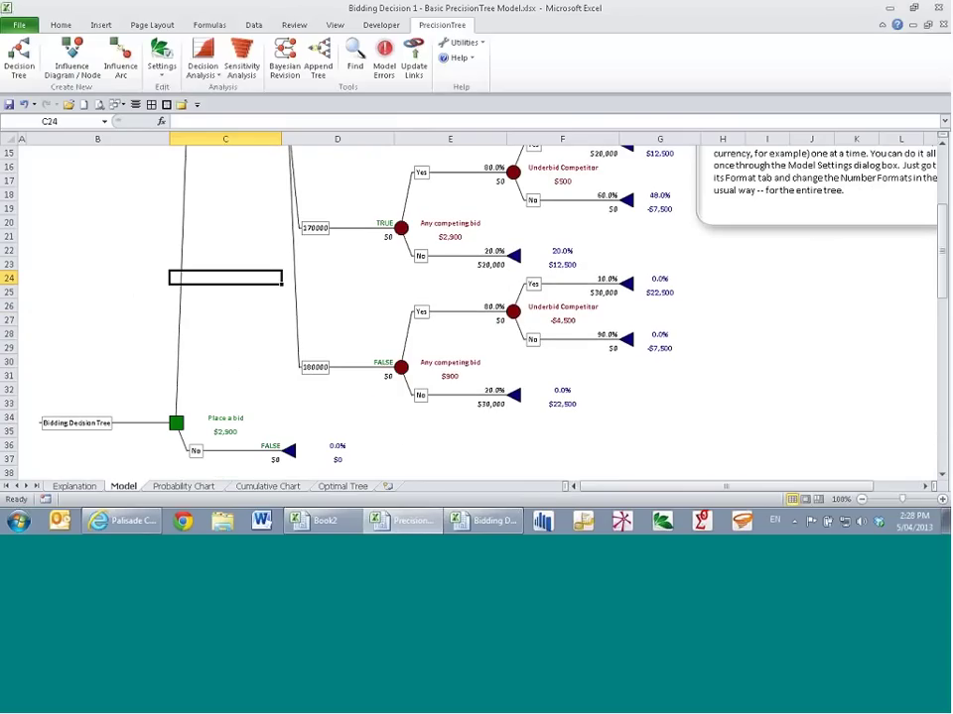
Step: Examine the No and Yes branches of the Place a bid decision and the Bid Amount branches that follow it
left_click(225, 446)
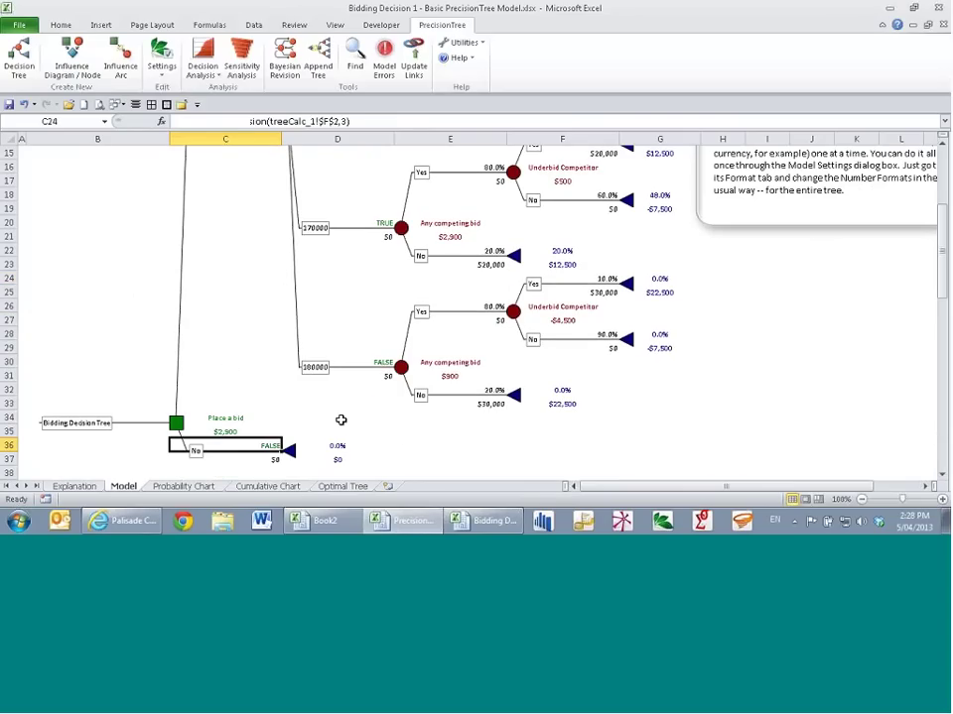
scroll(263, 427, "up", 3)
scroll(262, 426, "up", 2)
left_click(252, 320)
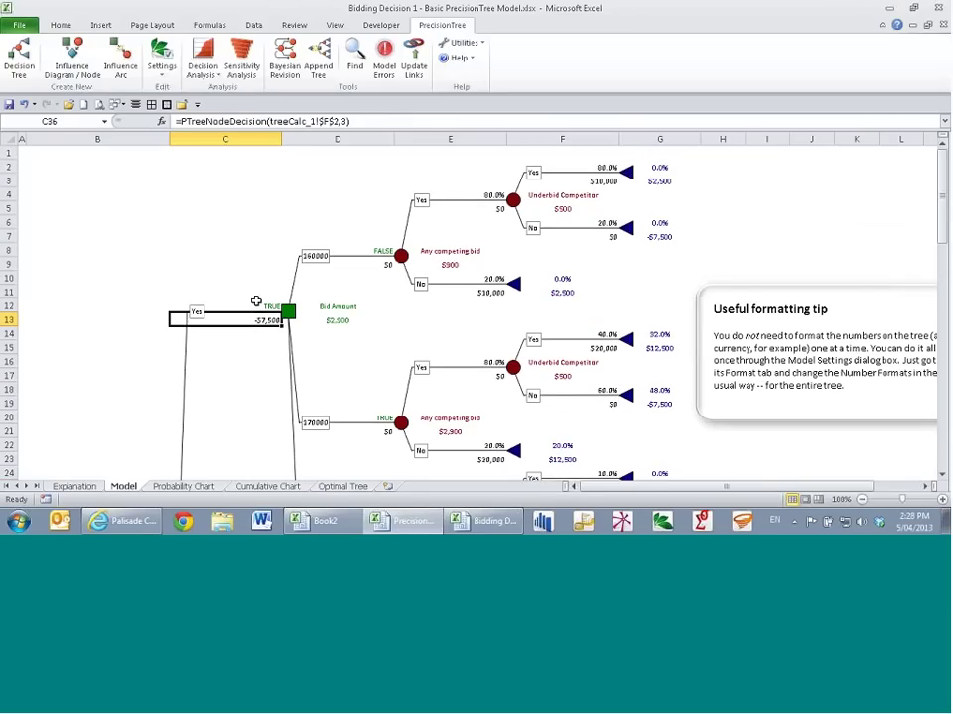
left_click(258, 305)
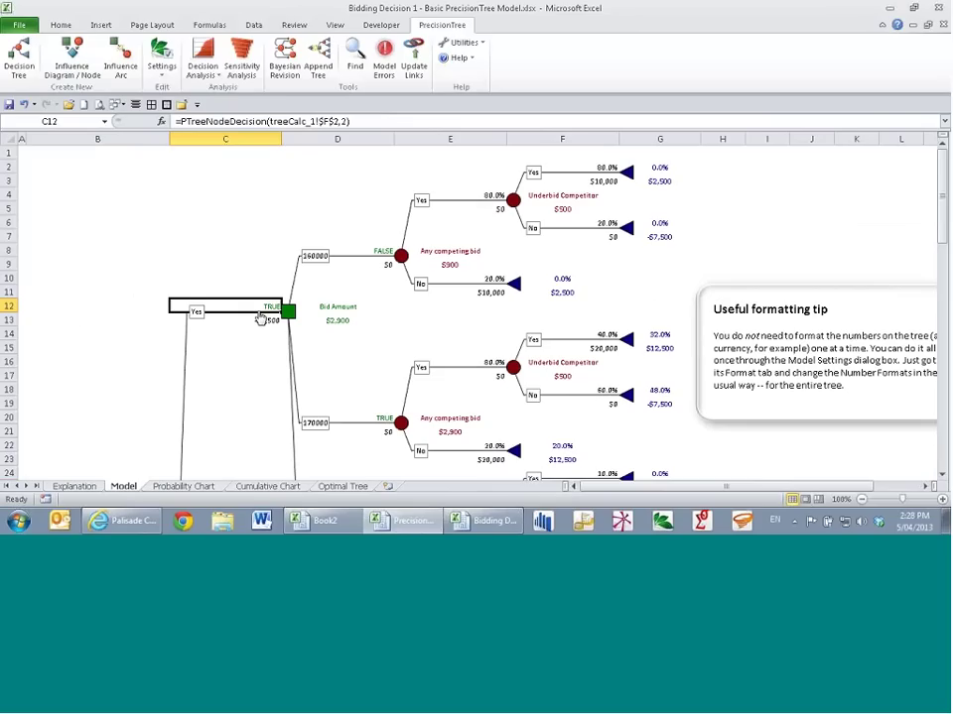
scroll(319, 283, "down", 1)
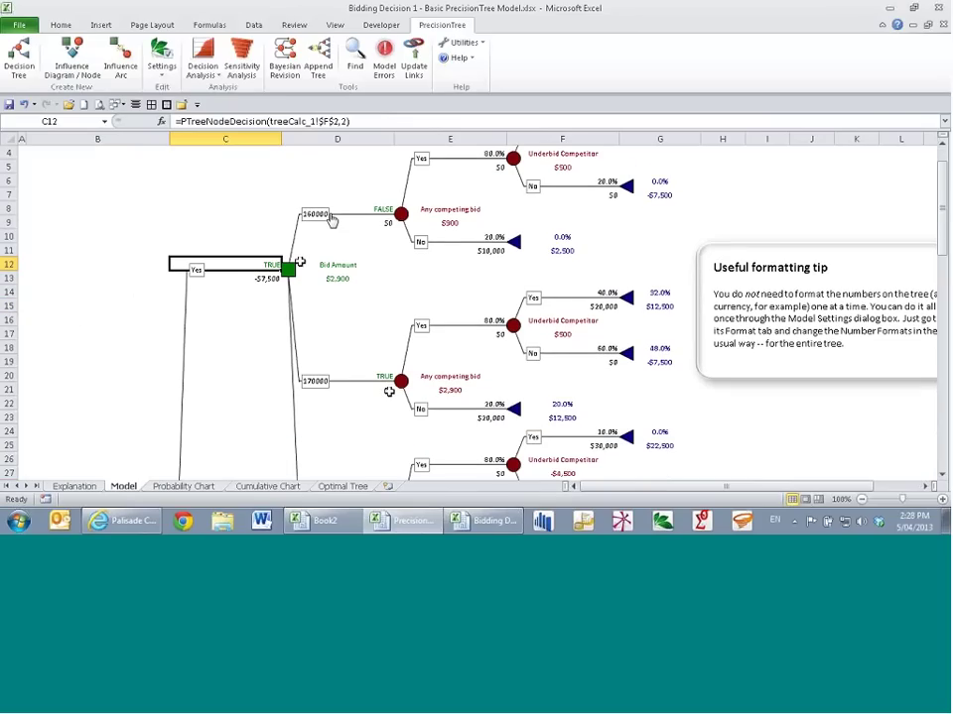
scroll(388, 391, "down", 2)
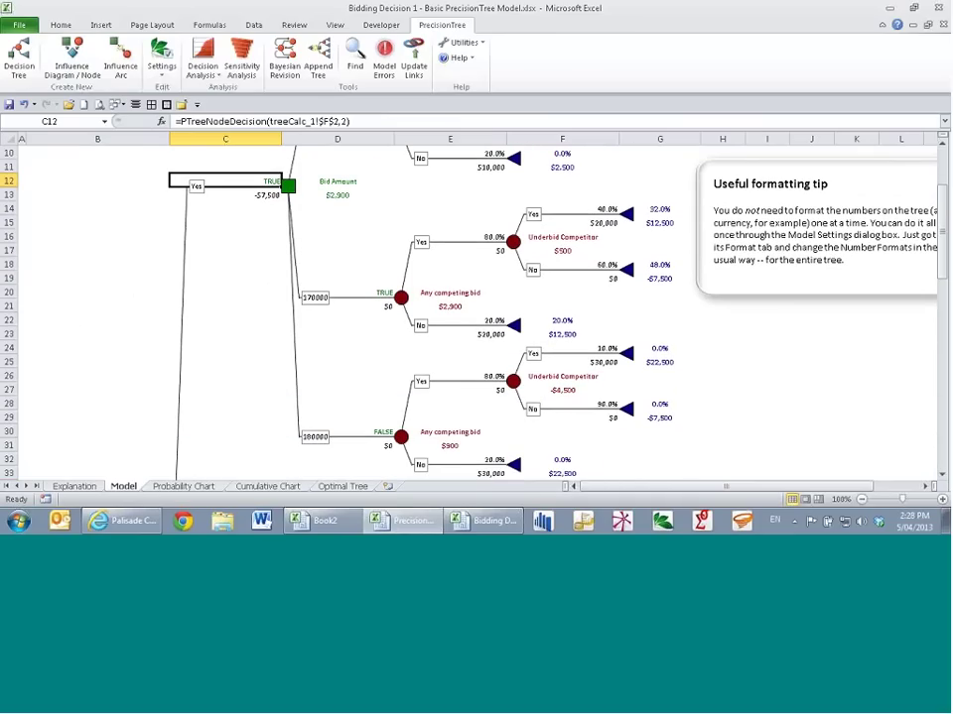
scroll(366, 385, "up", 3)
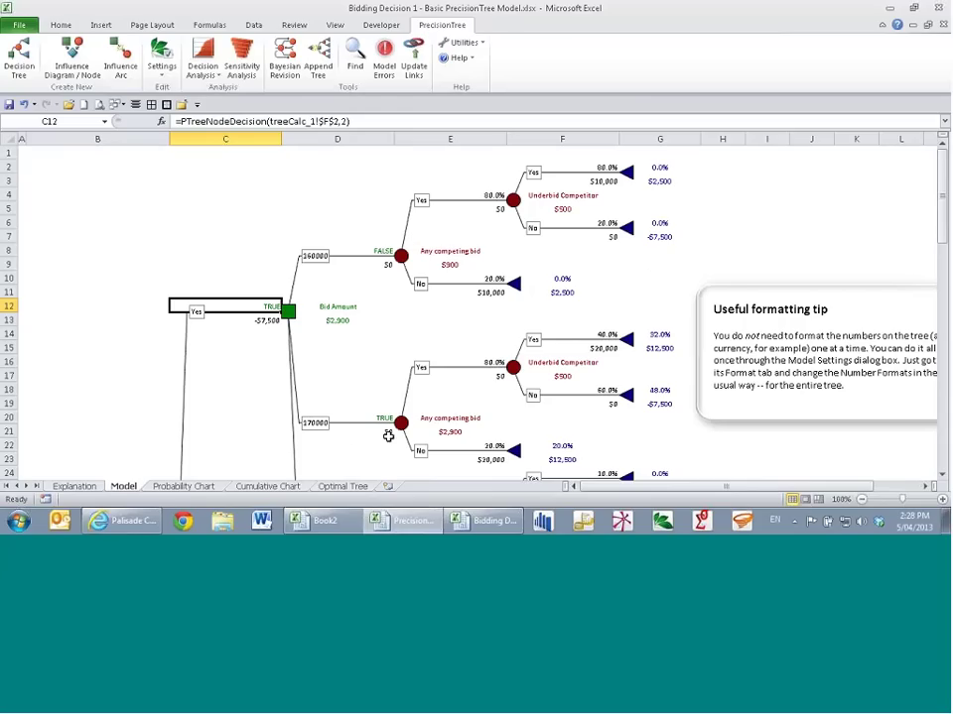
Step: Examine the Underbid Competitor probabilities on the 160000 and 180000 bid branches and the 180000 branch's payoff without a competing bid
left_click(458, 406)
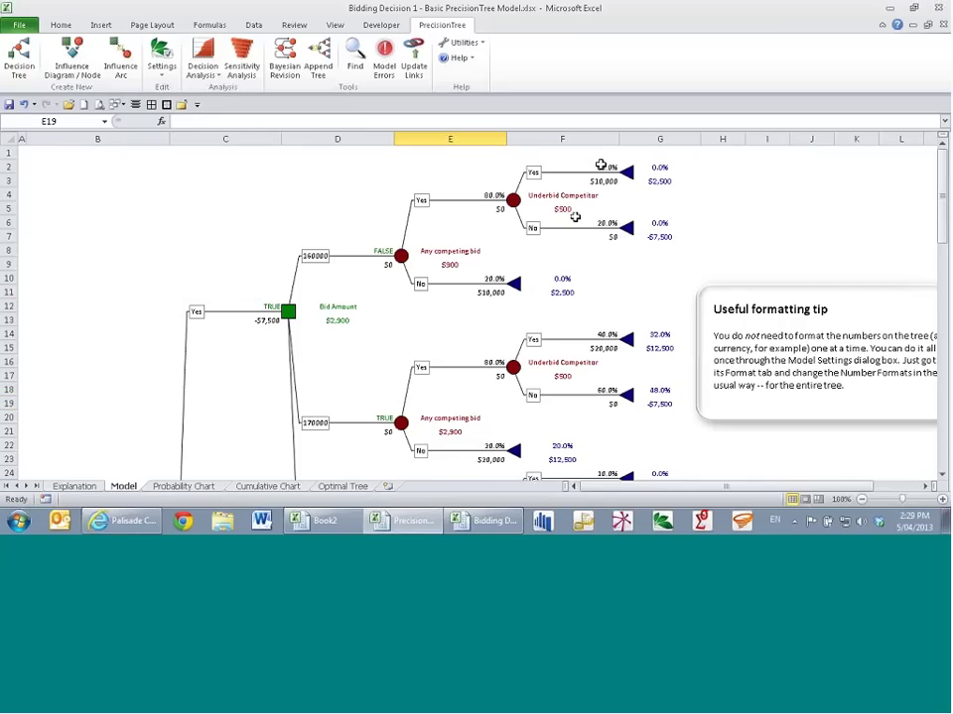
left_click(602, 166)
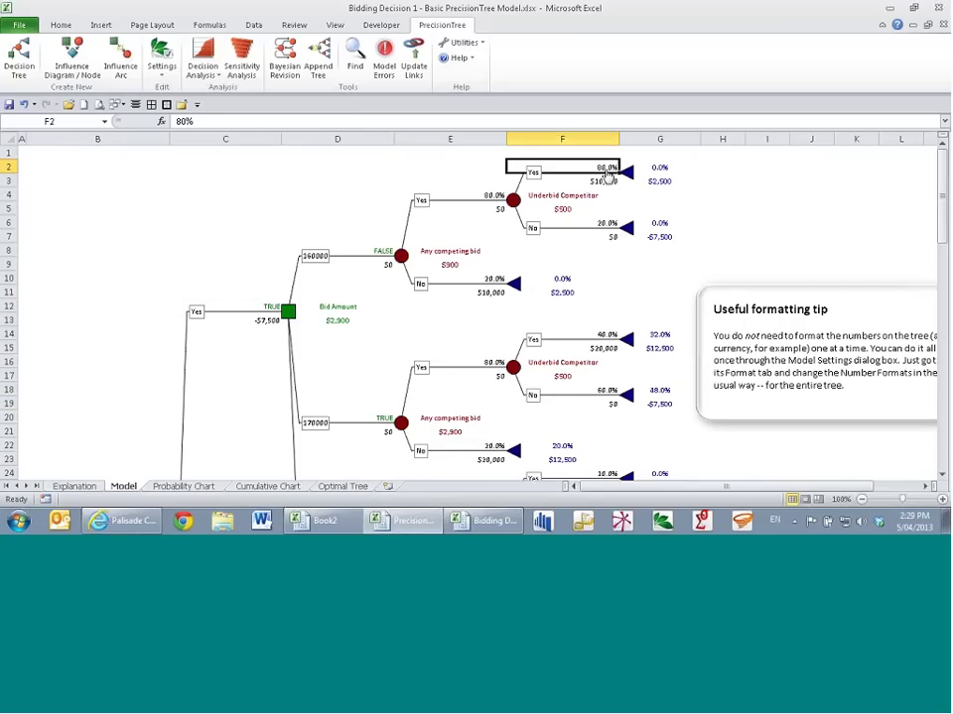
scroll(485, 344, "down", 2)
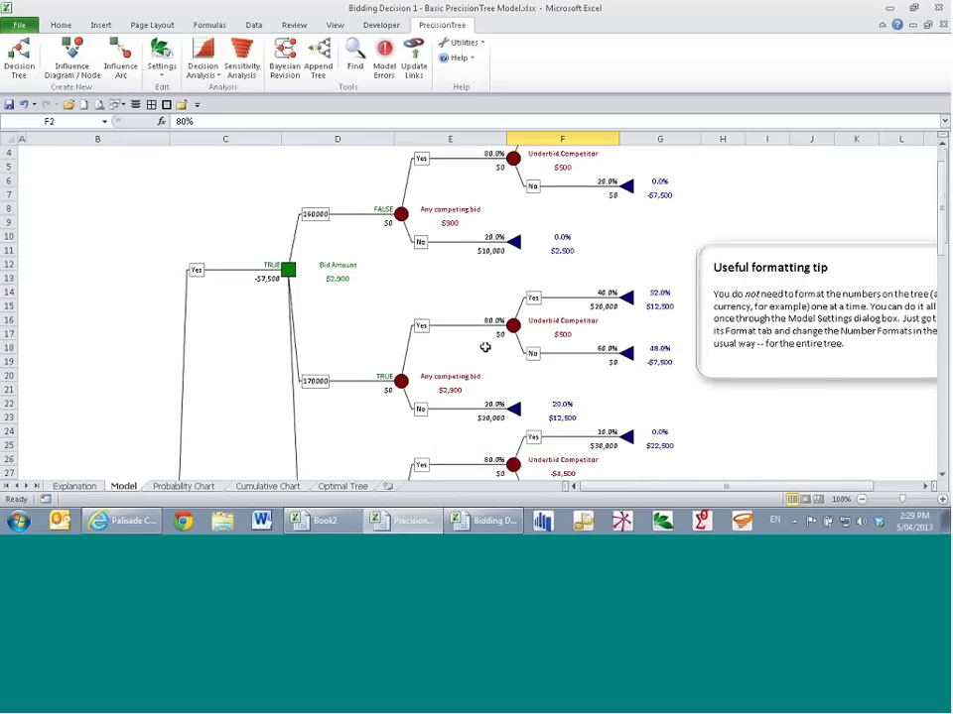
scroll(485, 348, "down", 1)
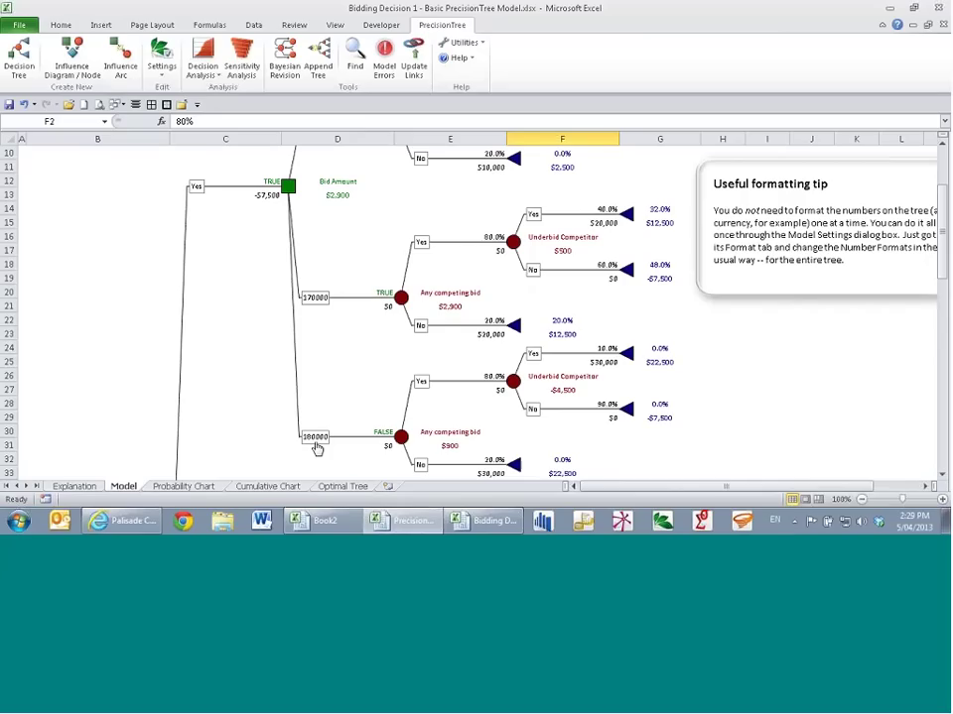
left_click(593, 345)
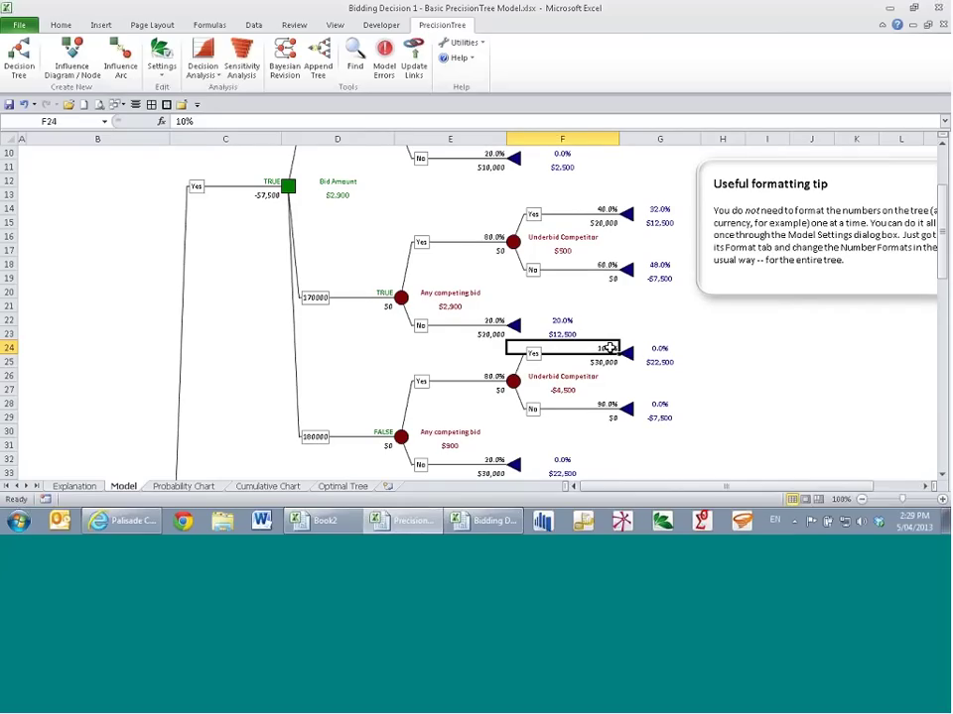
scroll(574, 372, "down", 1)
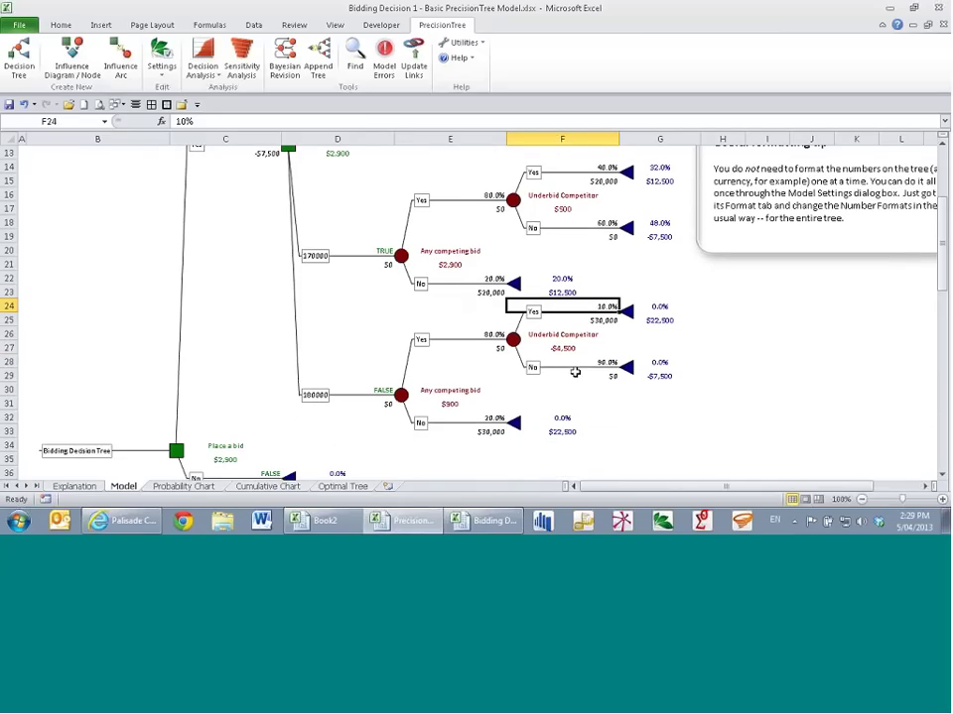
left_click(493, 428)
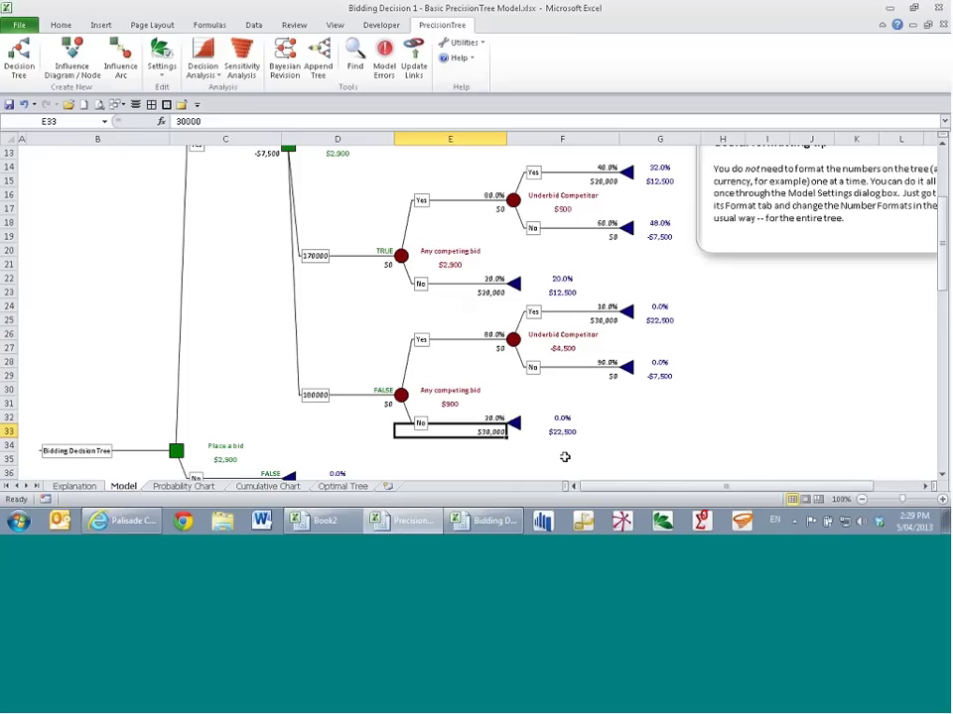
scroll(441, 247, "up", 4)
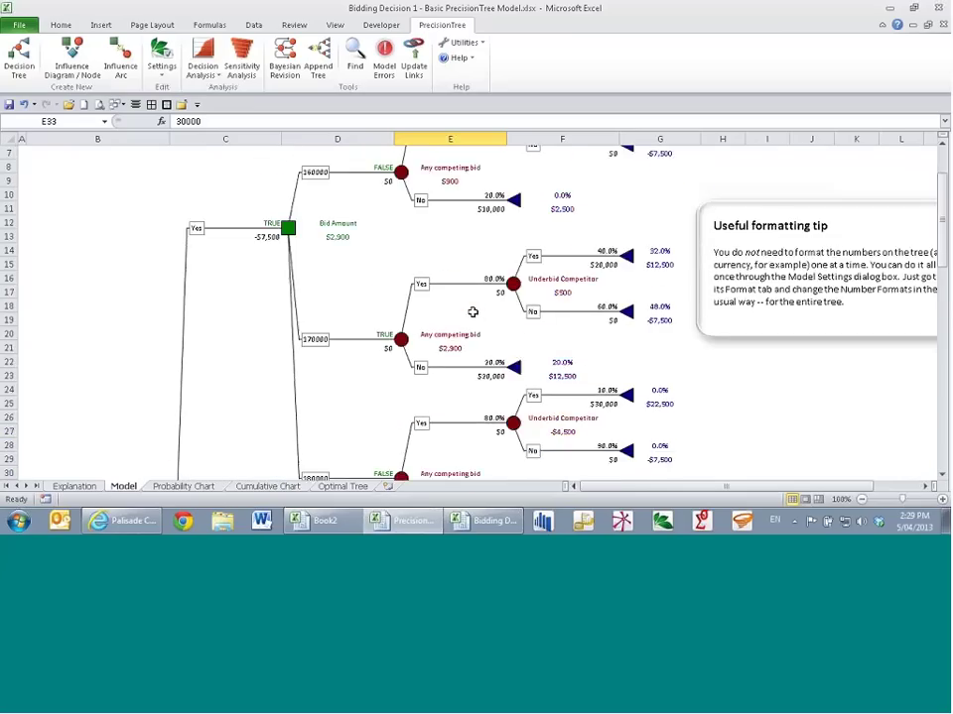
Step: Review the bid cost and end-node payoffs on the Optimal Tree sheet, and the optimal path's risk profile on the Probability Chart sheet
left_click(342, 486)
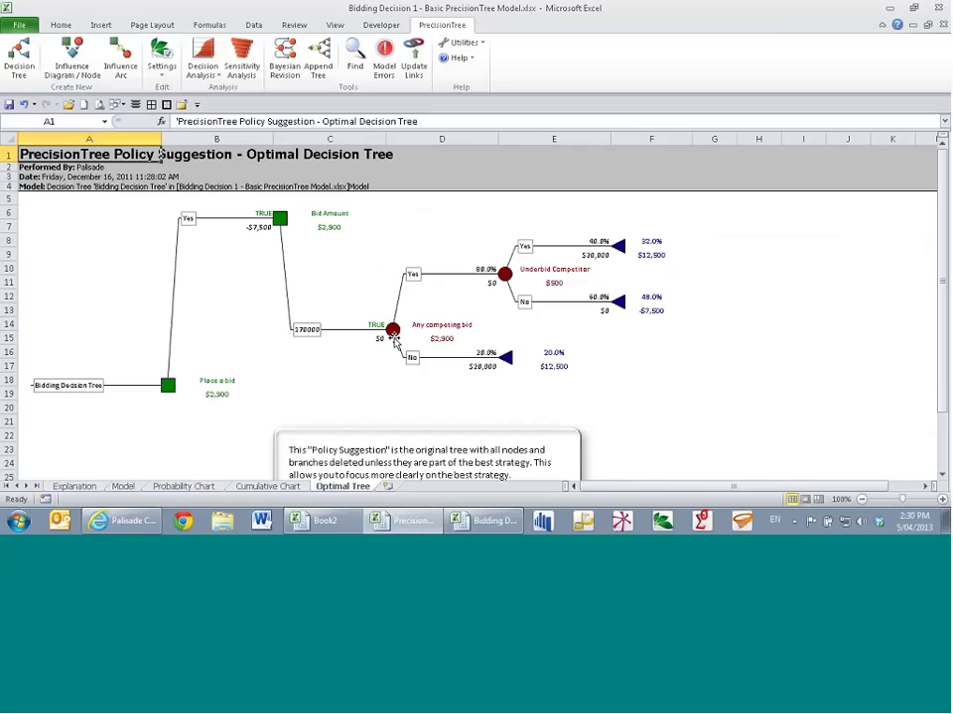
left_click(666, 312)
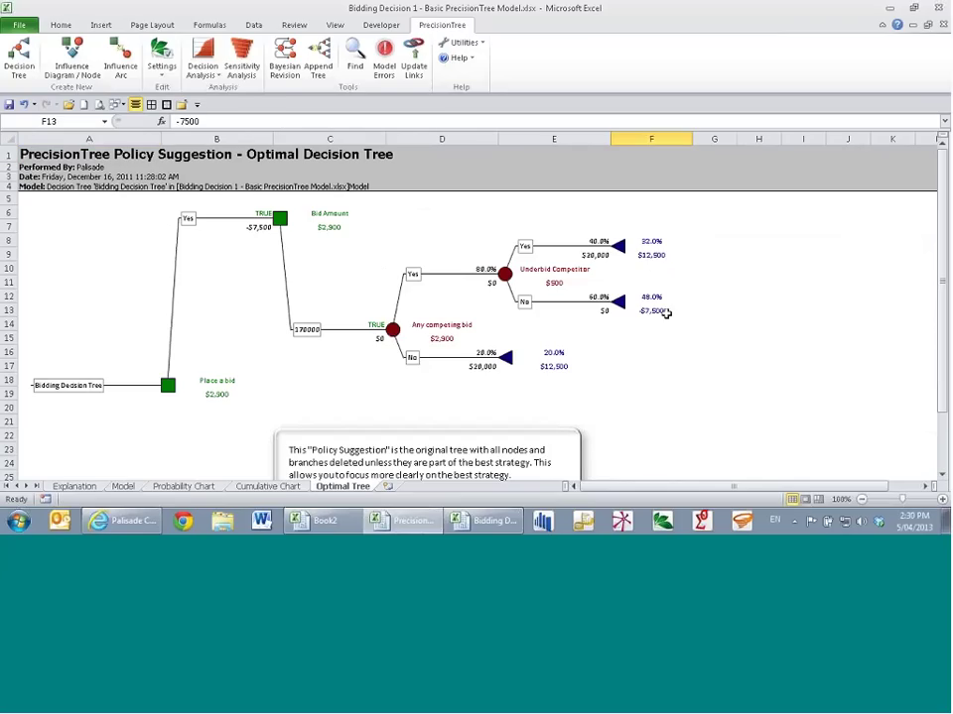
left_click(243, 229)
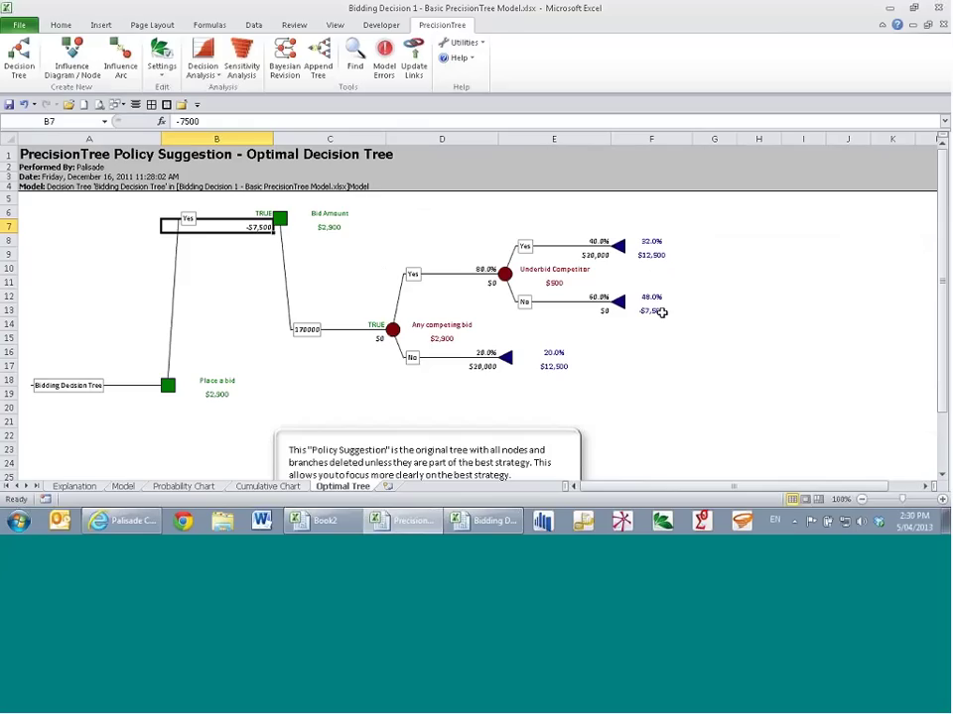
key("Right")
key("Right")
key("Right")
key("Right")
key("Down")
key("Down")
key("Left")
key("Down")
key("Down")
key("Down")
key("Down")
key("Down")
key("Down")
key("Down")
key("Down")
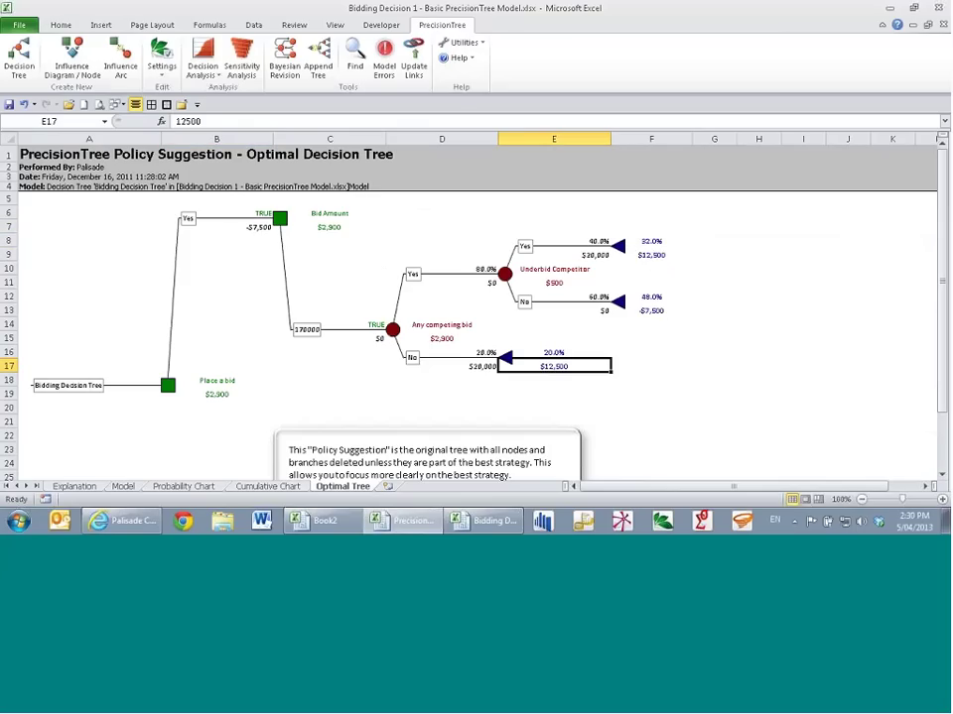
left_click(177, 486)
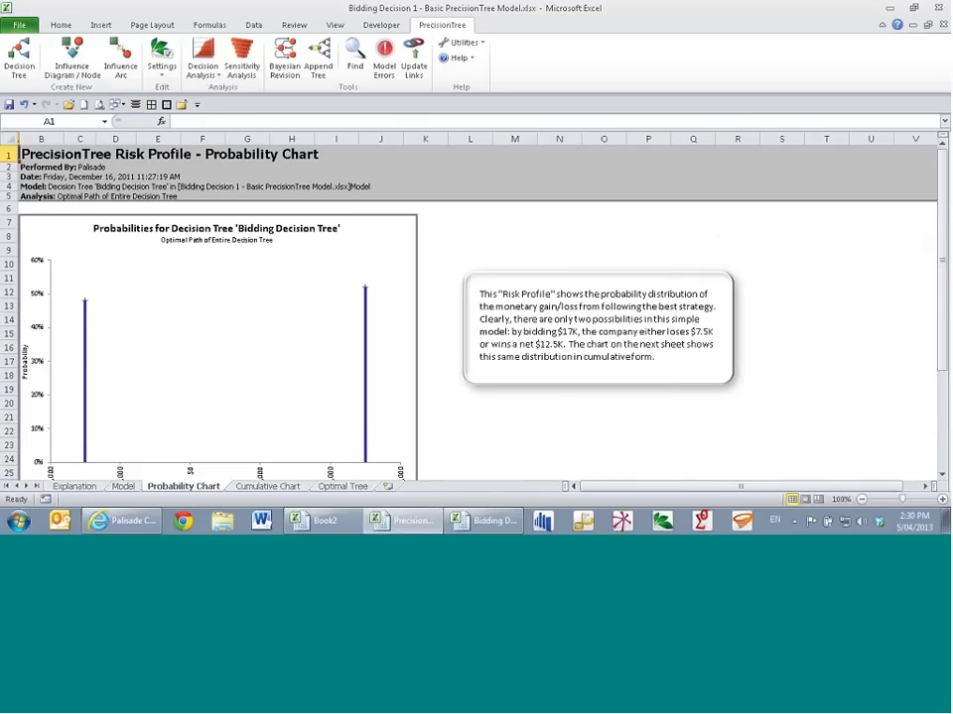
scroll(488, 390, "down", 1)
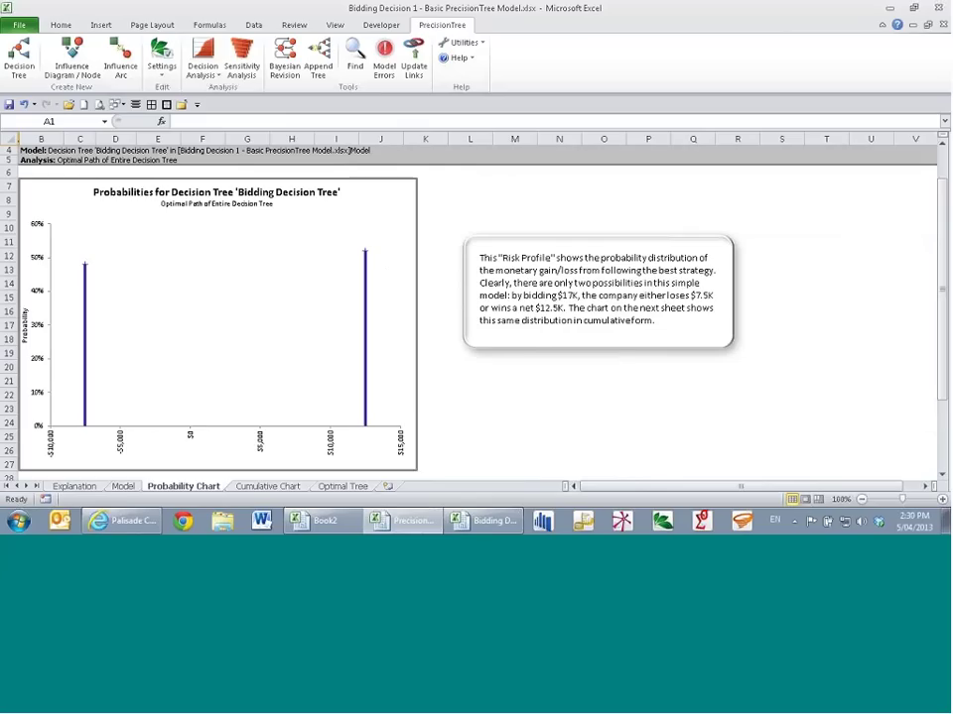
Step: Run a Risk Profile on the entire Bidding Decision Tree for All Branches of Starting Node, including only the probability chart
left_click(123, 487)
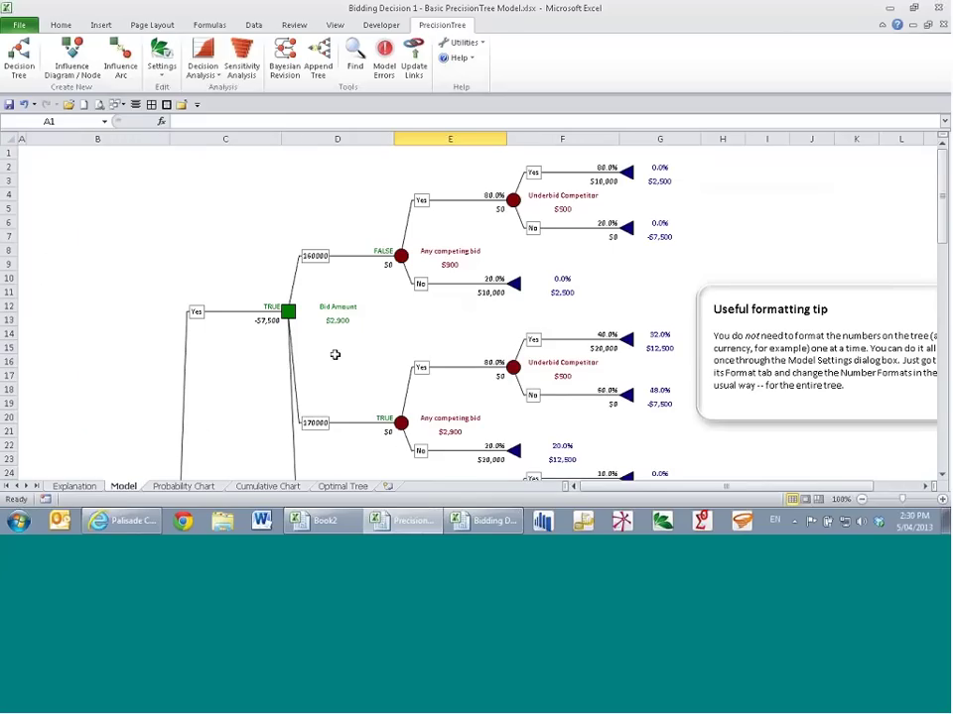
scroll(333, 355, "down", 4)
scroll(373, 349, "down", 1)
left_click(226, 320)
left_click(212, 77)
left_click(231, 89)
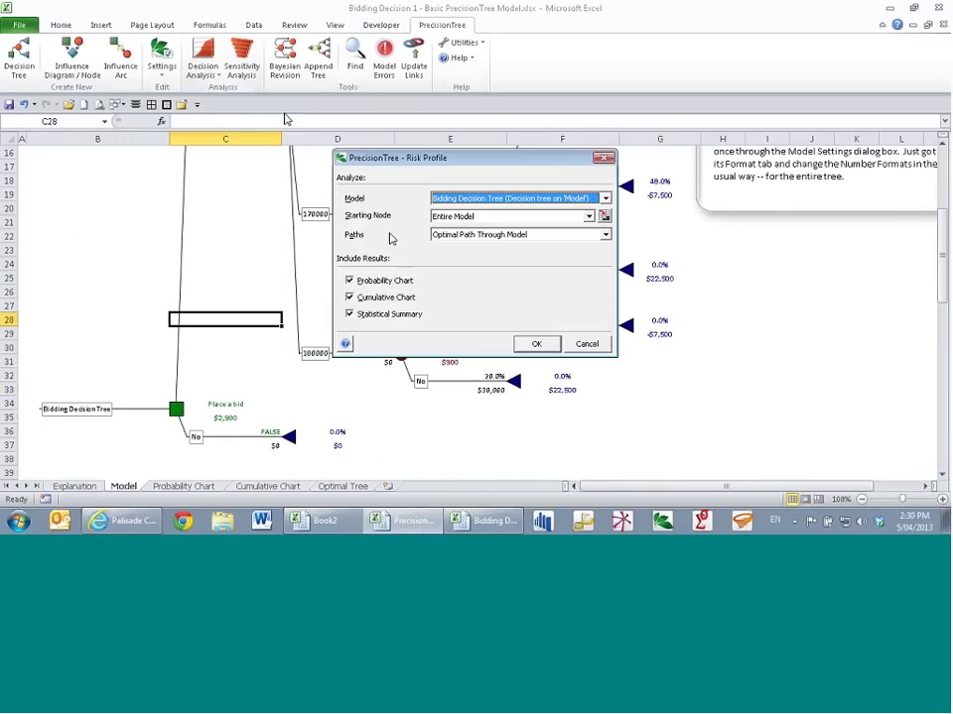
left_click(461, 235)
left_click(464, 256)
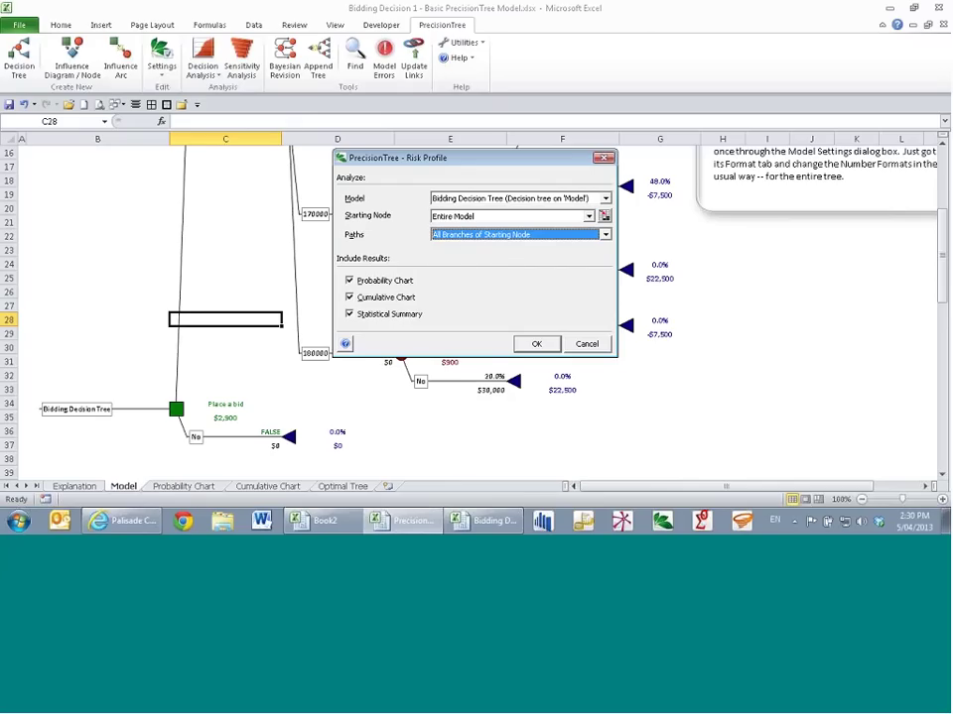
left_click(350, 297)
left_click(349, 313)
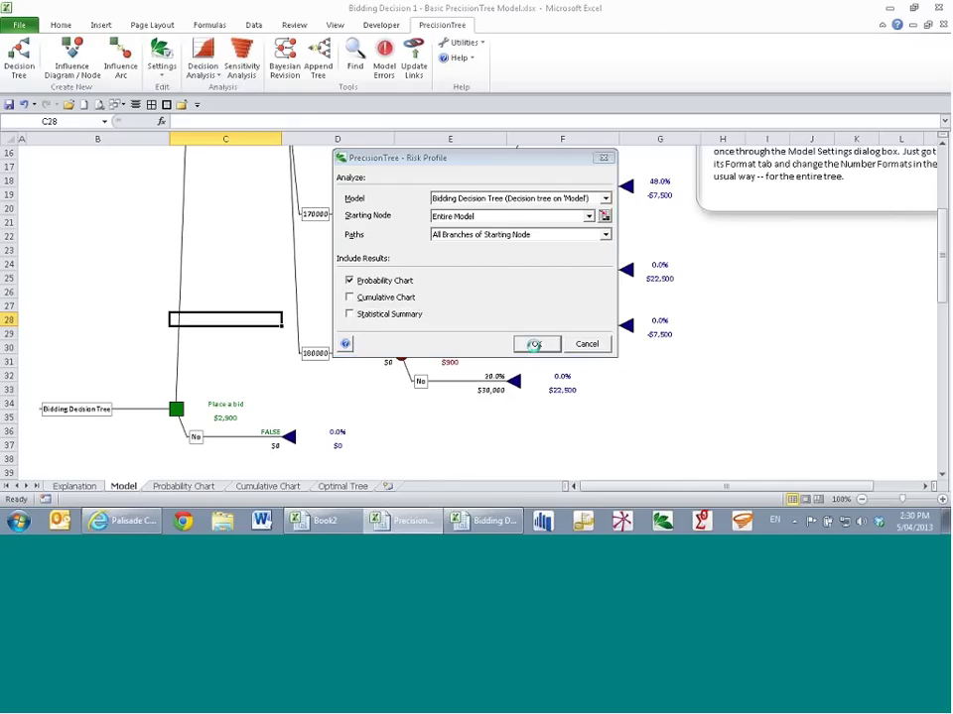
left_click(536, 343)
Step: Examine the probability chart comparing the Place a bid choices, and close the report without saving it
left_click(516, 346)
scroll(516, 347, "down", 1)
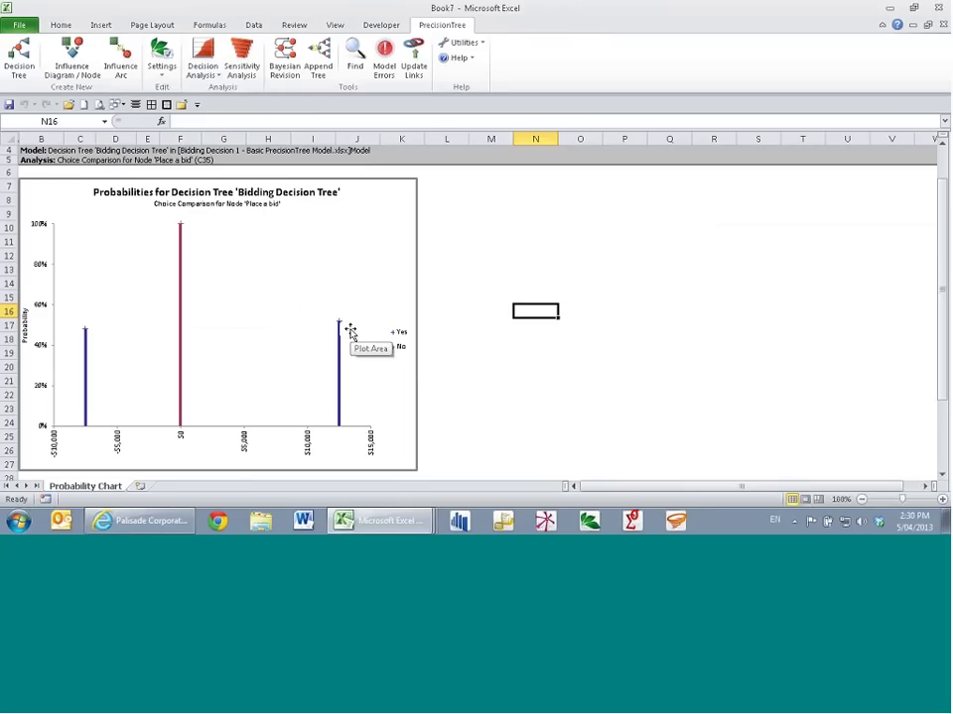
key("ctrl+w")
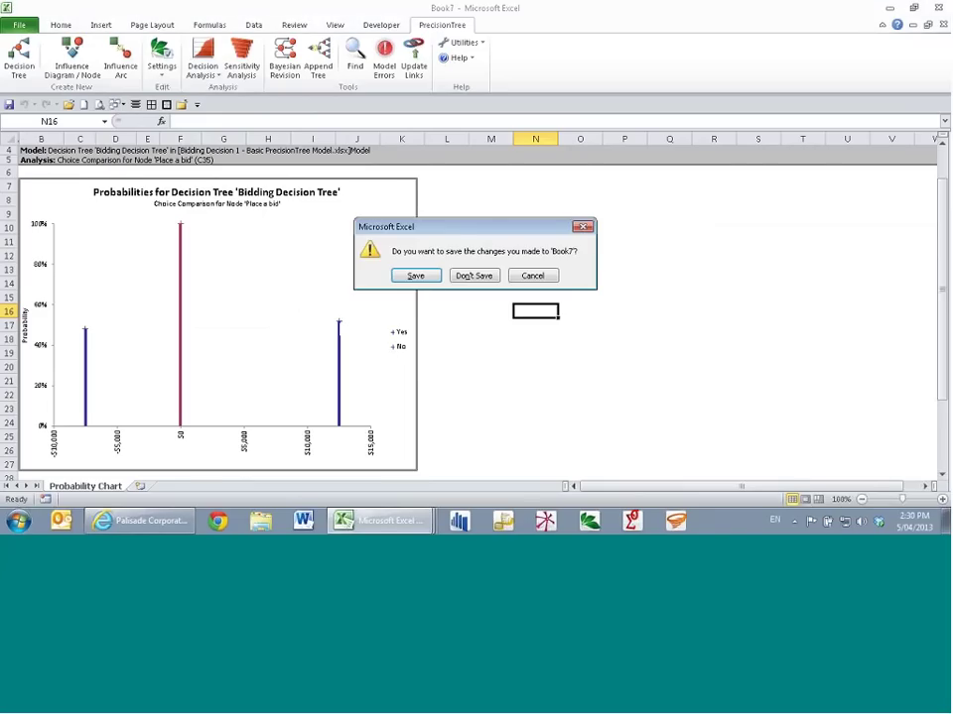
key("n")
Step: Run a Risk Profile starting from the Bid Amount node for all its branches, including only the probability chart
scroll(310, 281, "up", 3)
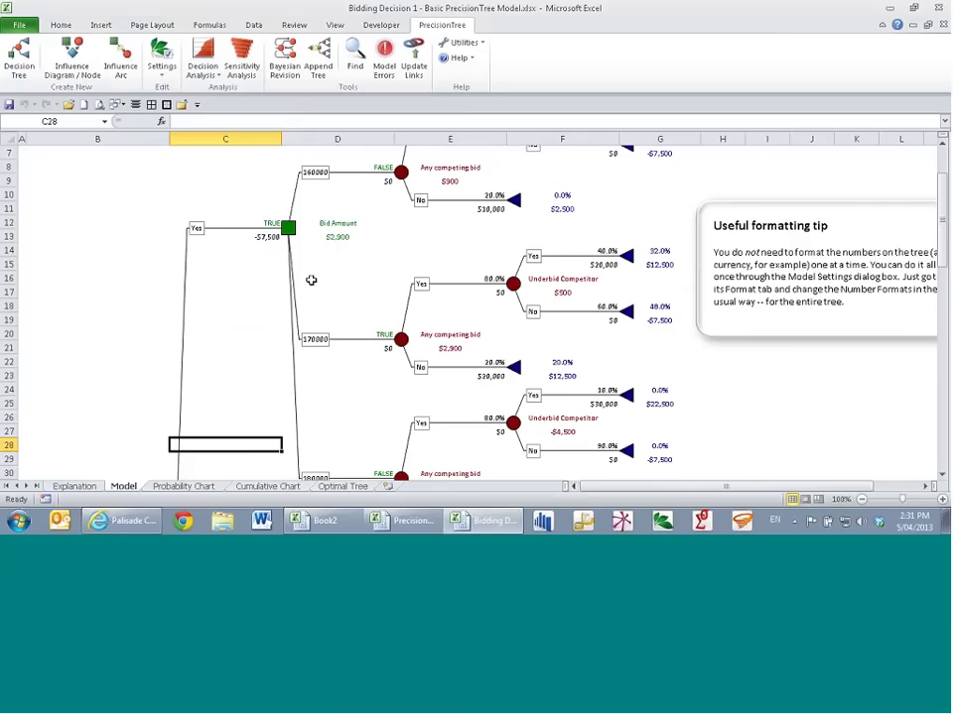
left_click(310, 268)
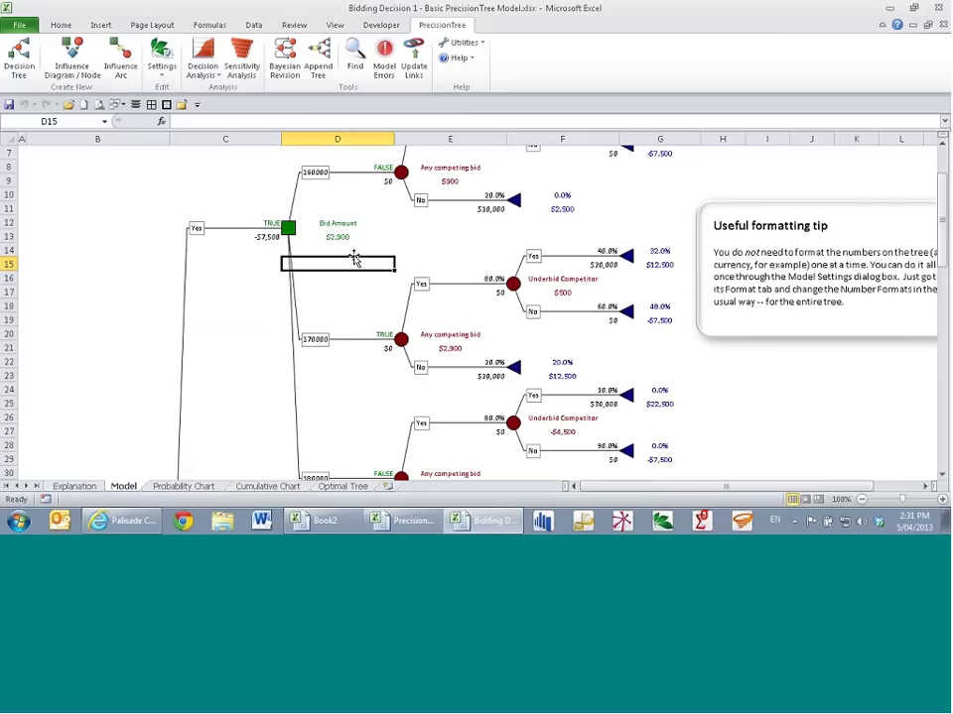
left_click(202, 65)
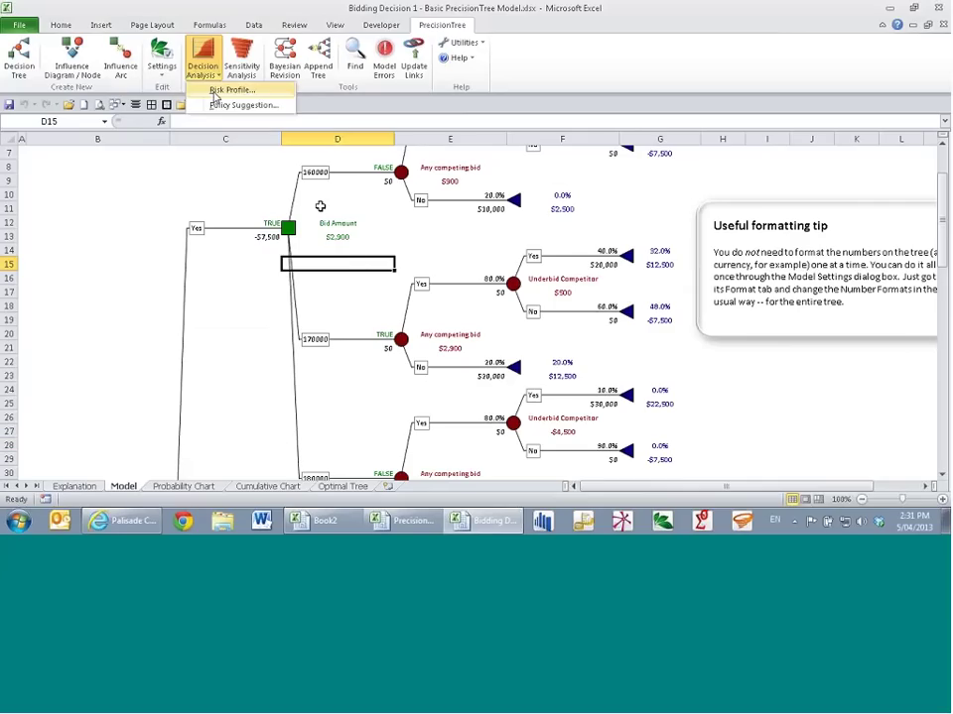
left_click(216, 147)
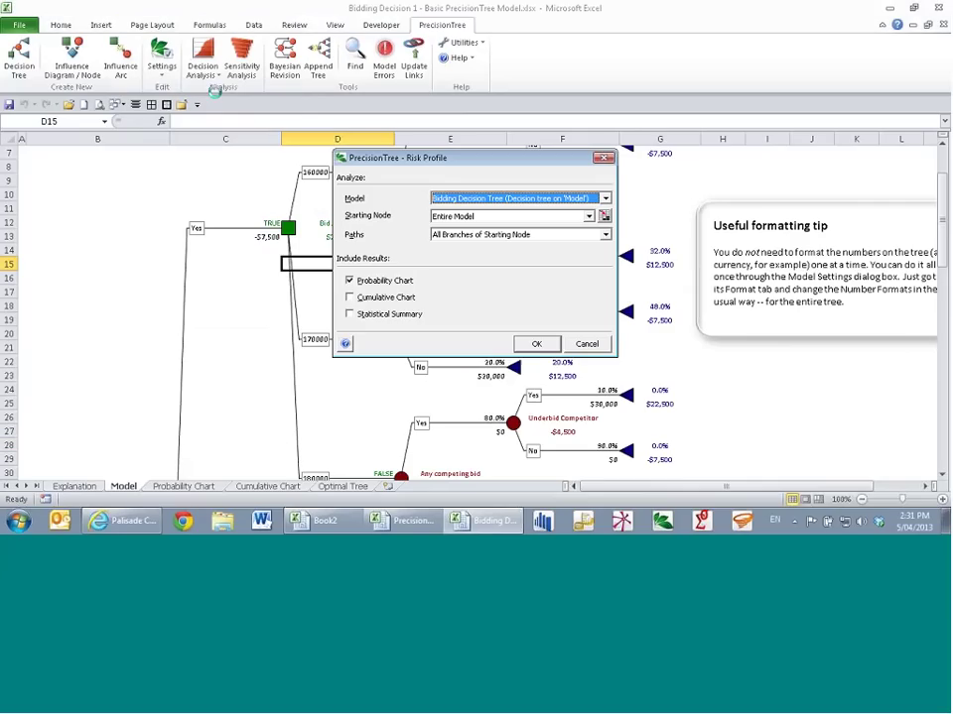
left_click(508, 216)
left_click(490, 248)
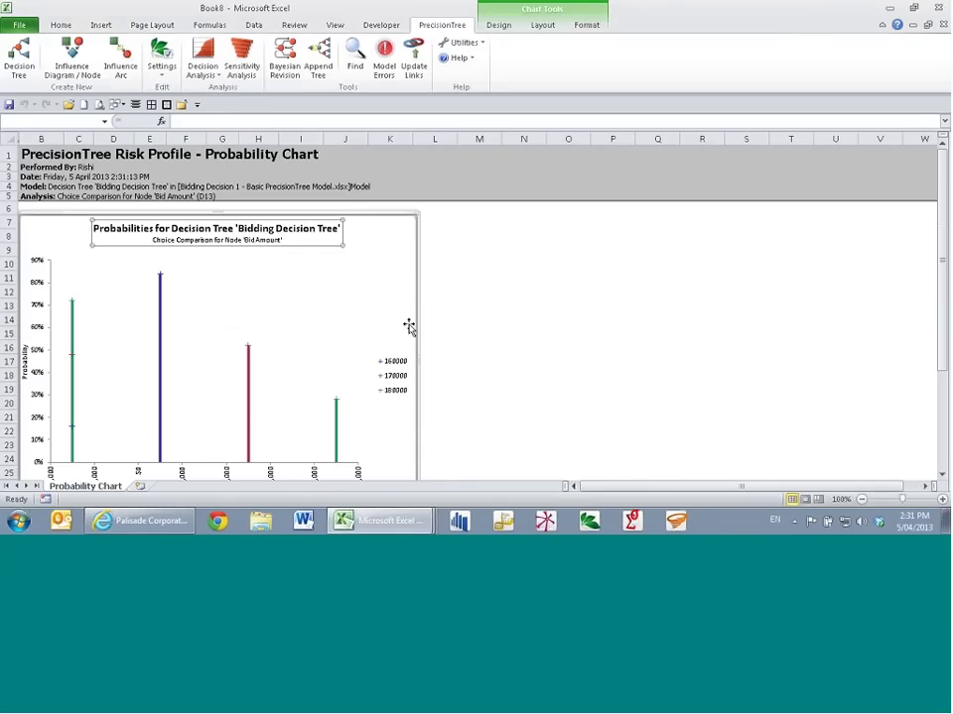
Step: Examine the probability chart comparing the Bid Amount choices and the end-node payoffs and probabilities on the Optimal Tree sheet
left_click(505, 337)
scroll(483, 343, "down", 1)
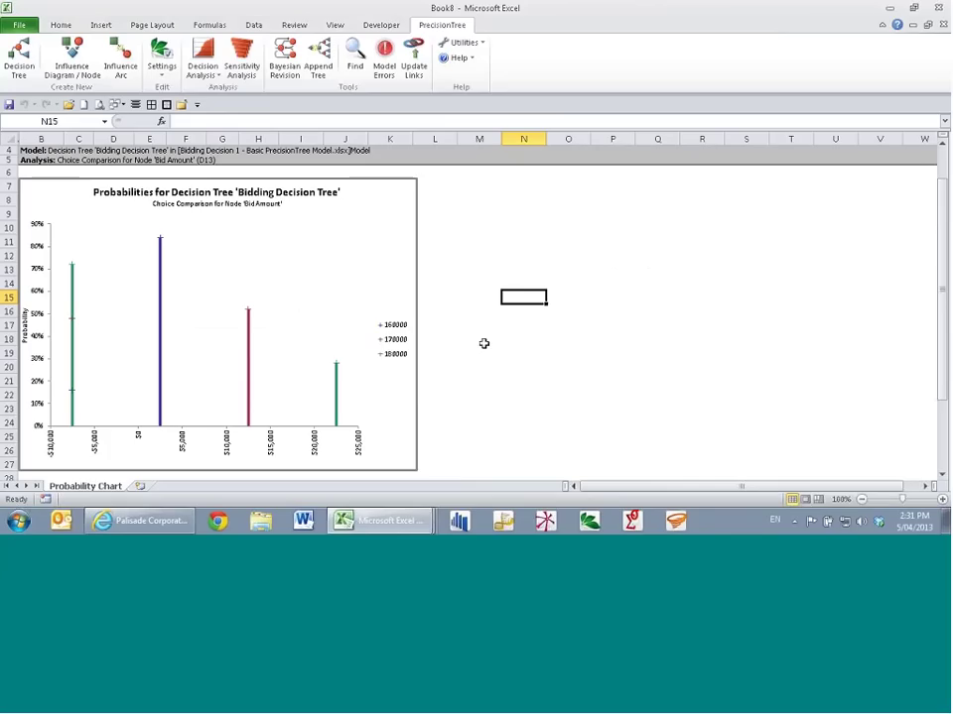
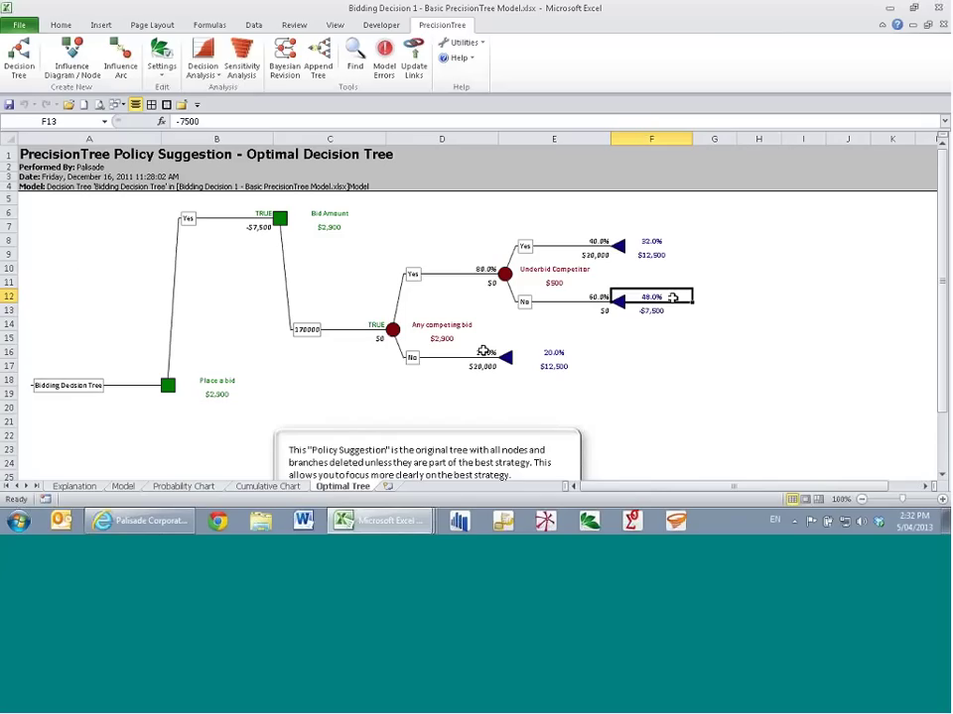
key("Up")
key("Up")
key("Up")
key("Up")
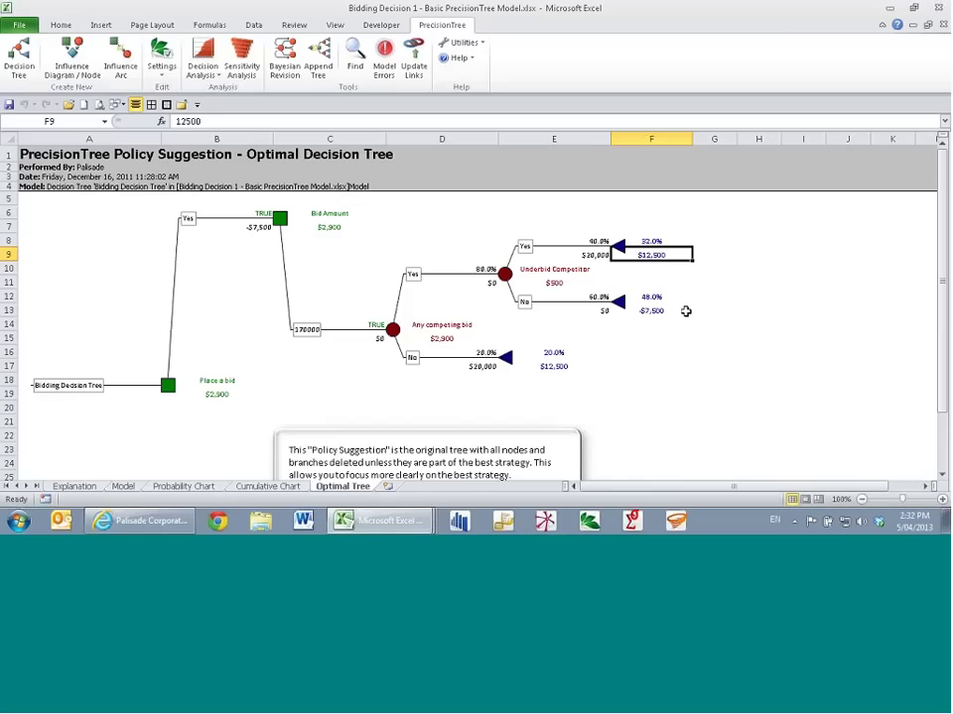
key("Down")
key("Down")
key("Down")
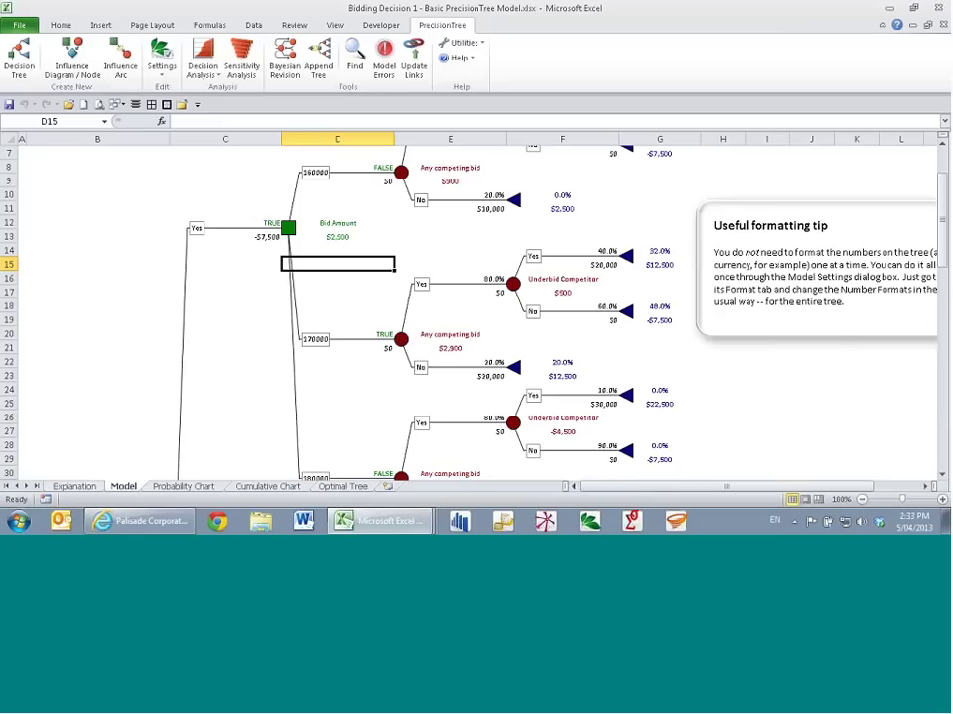
Step: Compare the Bid Amount branches on the Model sheet with the choice comparison probability chart
scroll(683, 263, "up", 2)
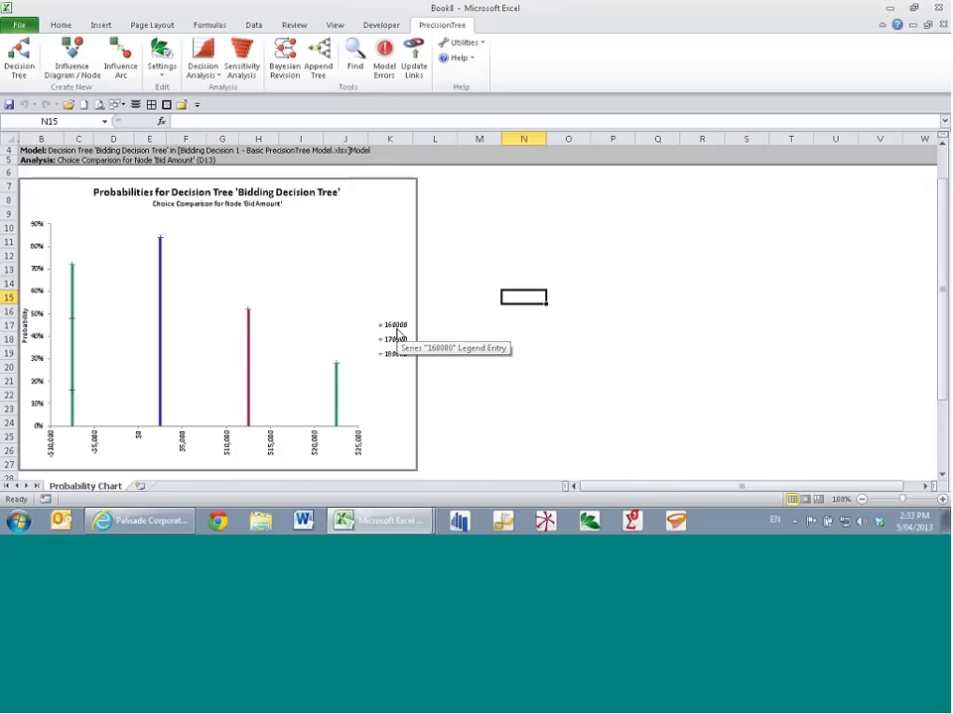
key("ctrl+Tab")
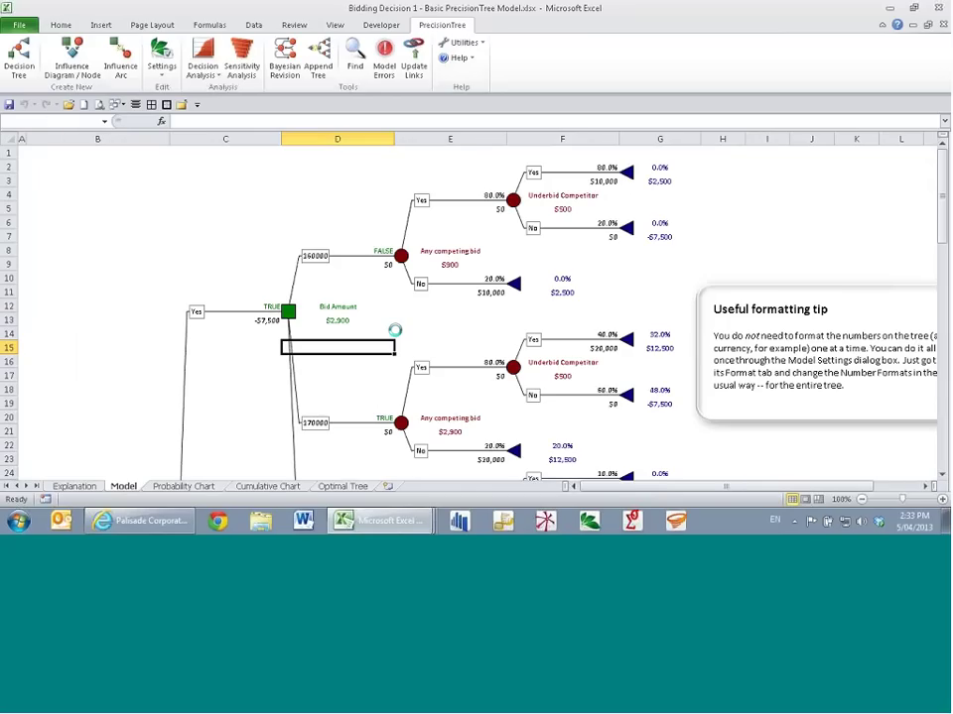
scroll(201, 403, "down", 2)
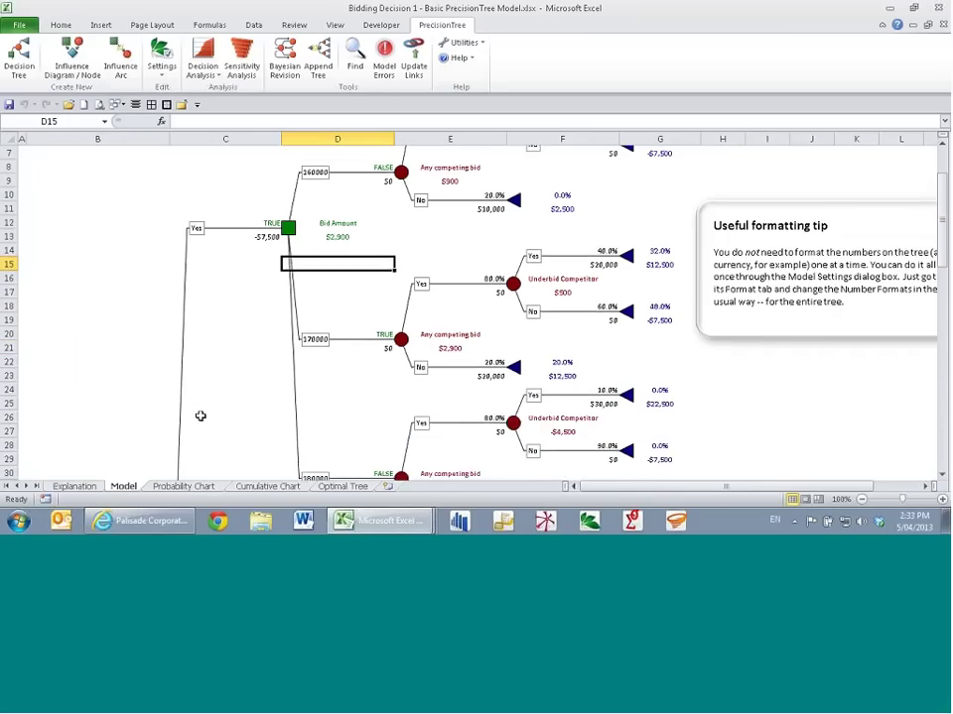
scroll(198, 412, "up", 2)
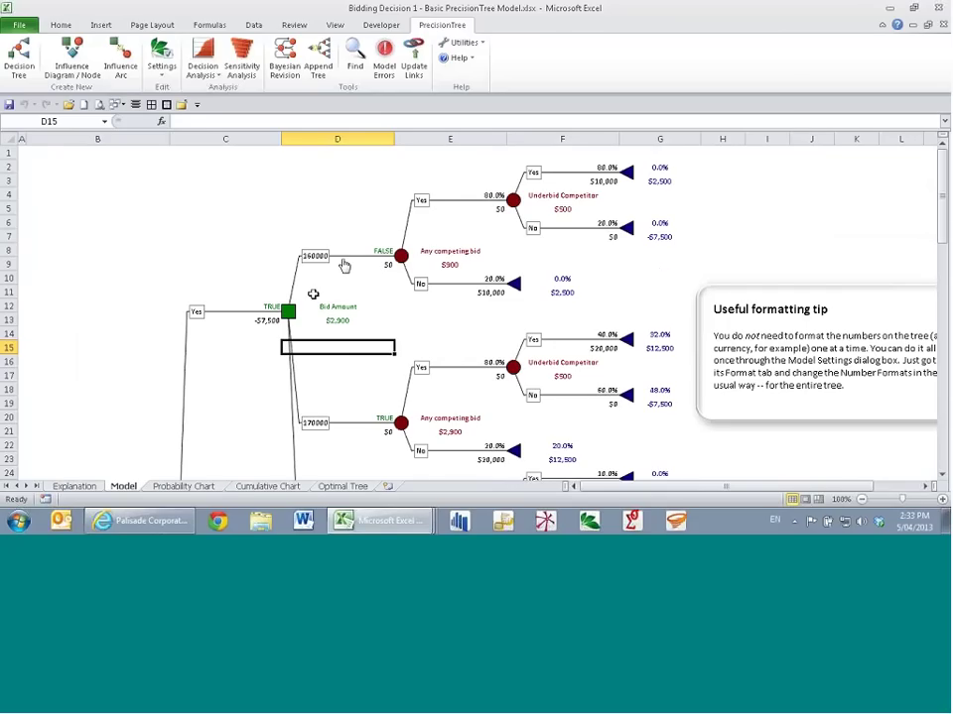
left_click(288, 313)
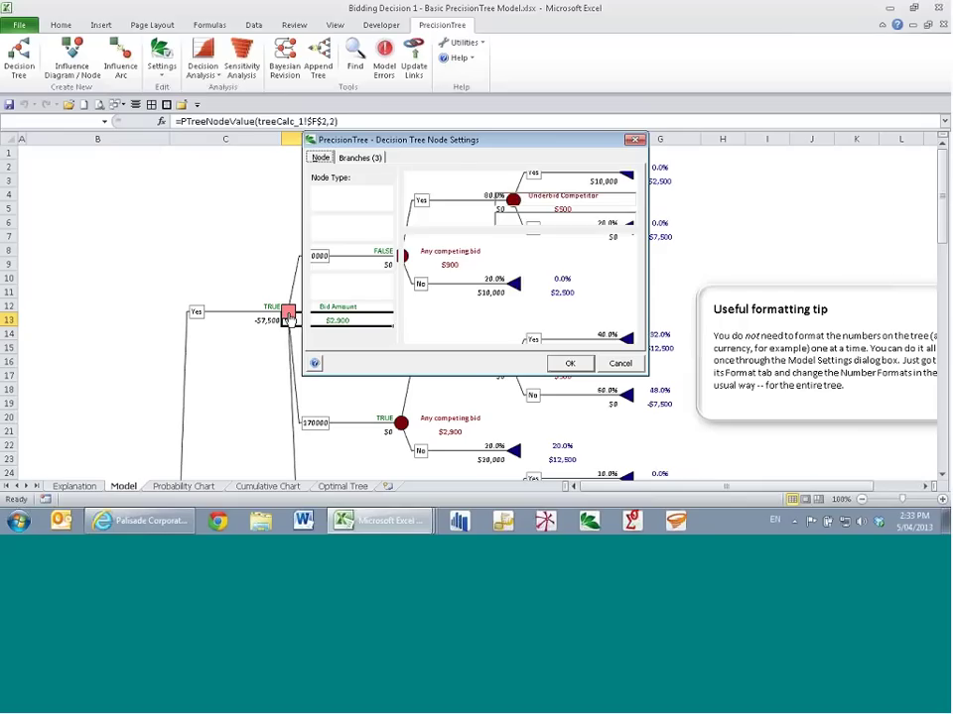
left_click(360, 157)
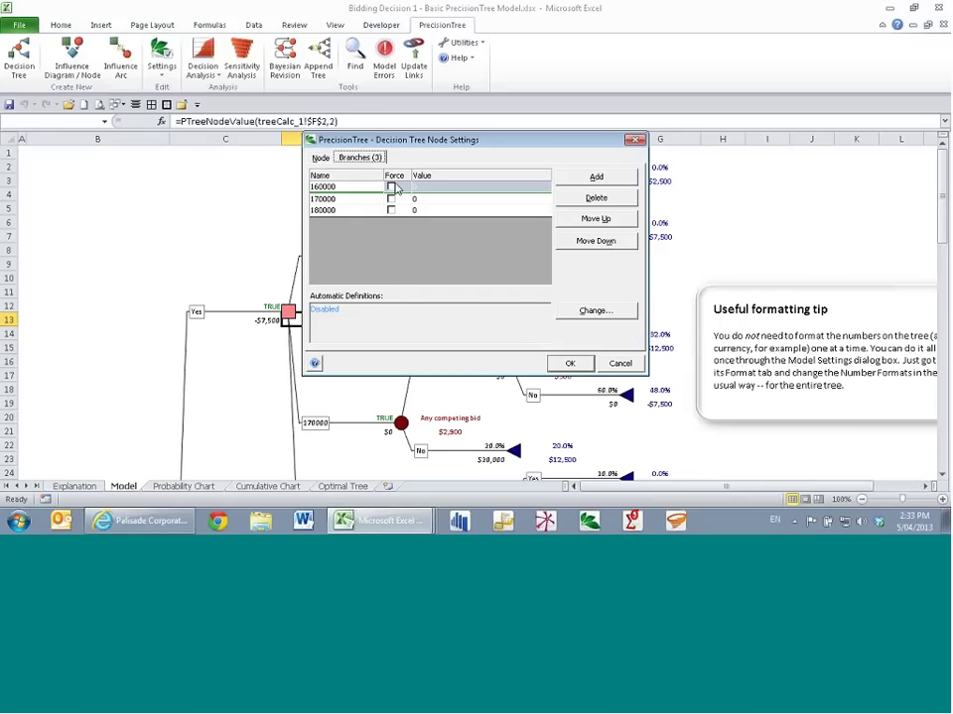
left_click(391, 188)
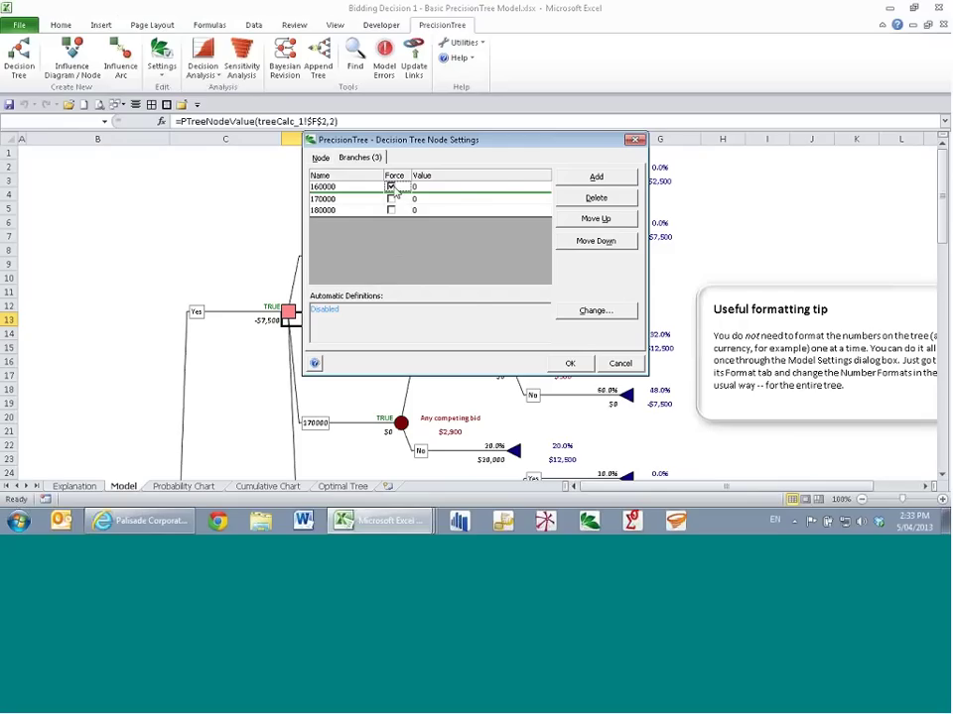
left_click(620, 363)
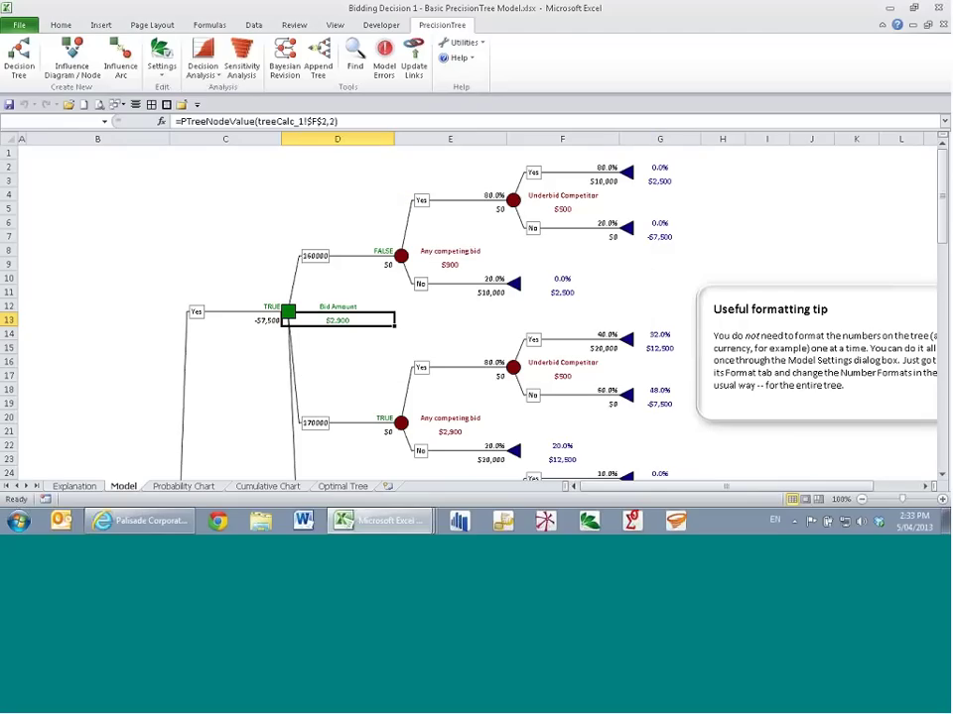
Step: Force the 160000 branch of the Bid Amount node and inspect its decision cell
right_click(335, 257)
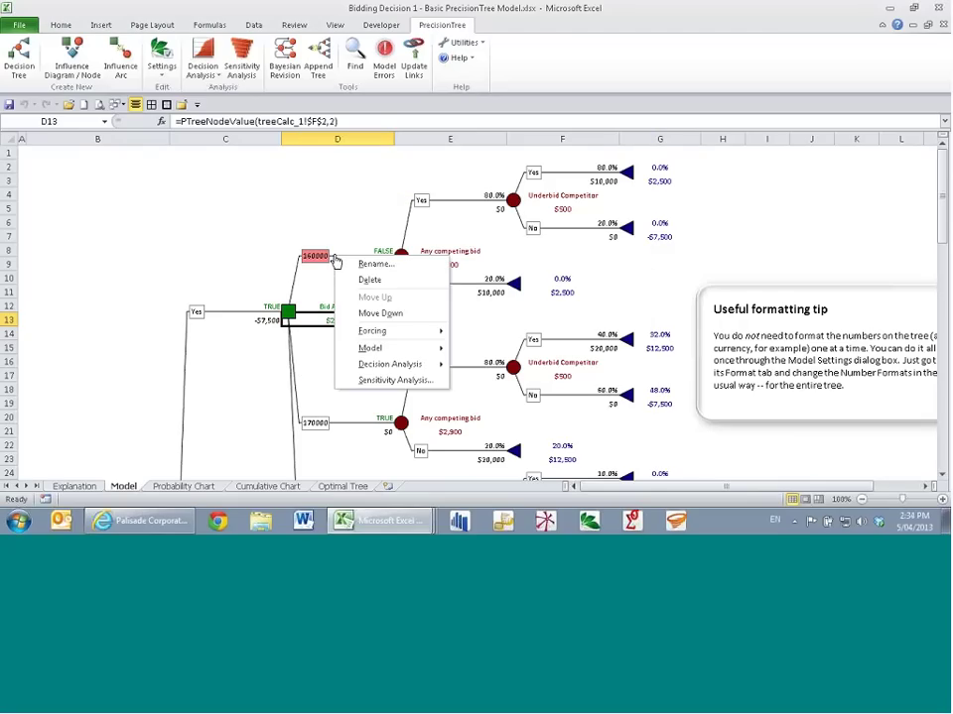
mouse_move(400, 336)
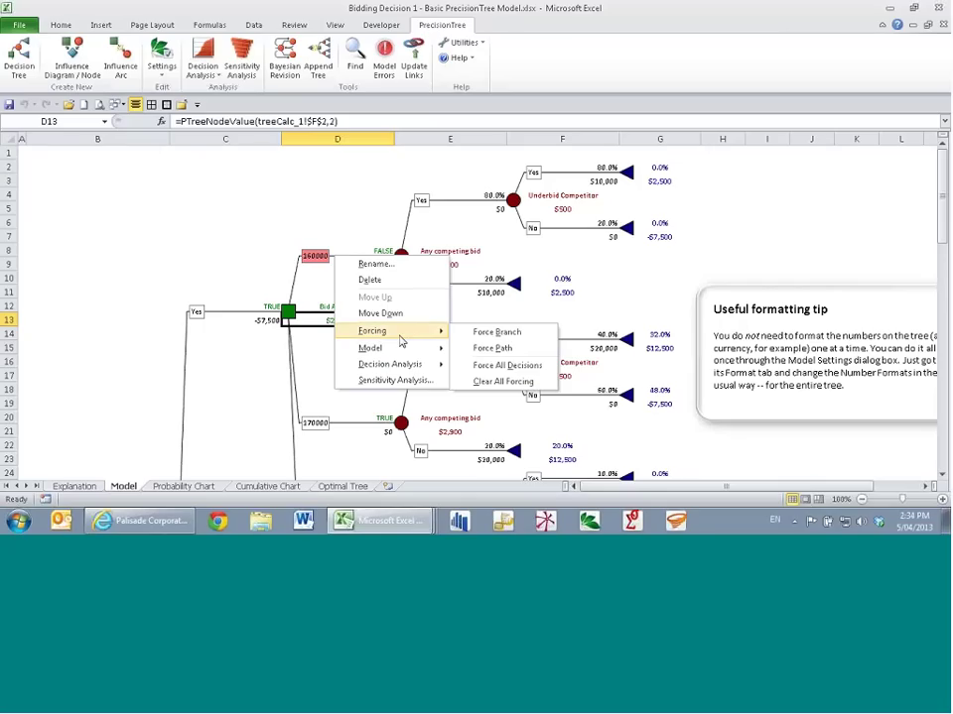
left_click(495, 333)
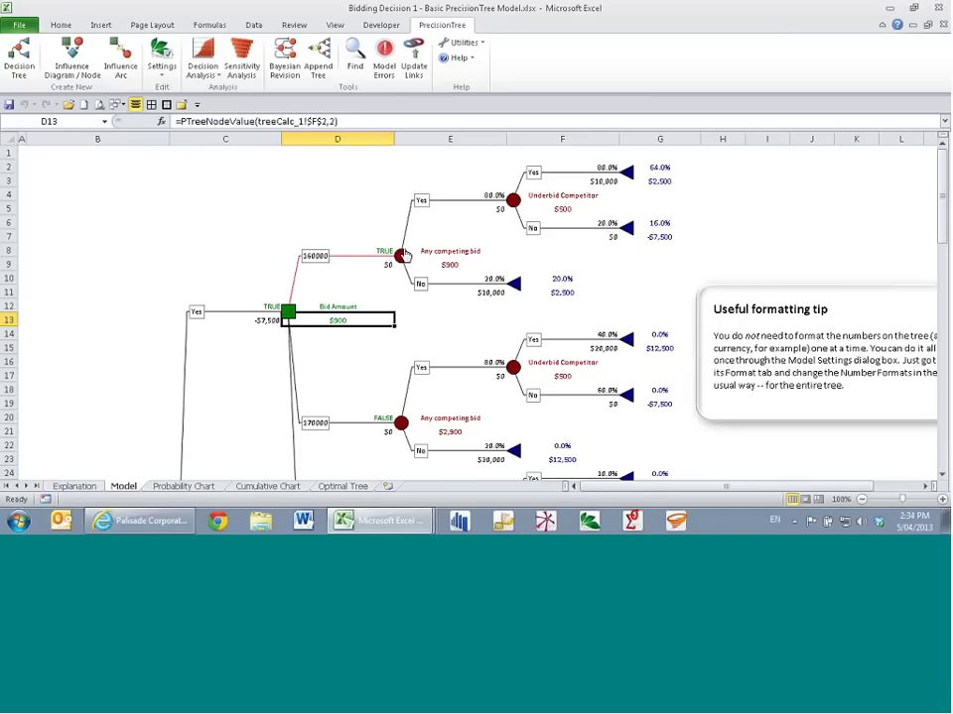
left_click_drag(405, 255, 362, 251)
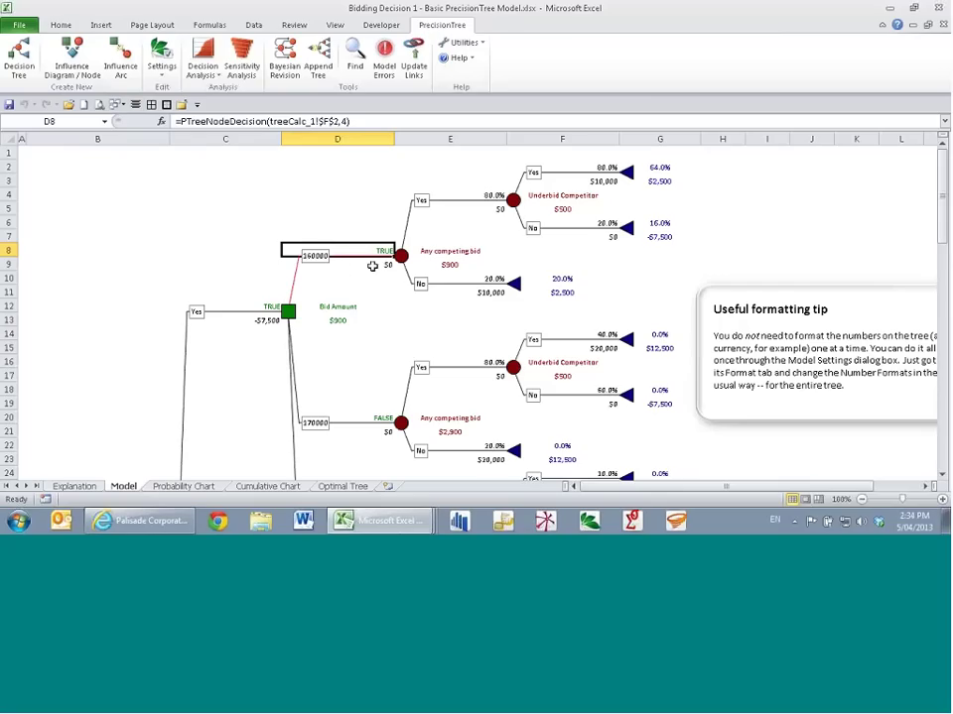
Step: Run a Policy Suggestion on the entire Bidding Decision Tree, including only the optimal decision tree
left_click(226, 375)
left_click(202, 69)
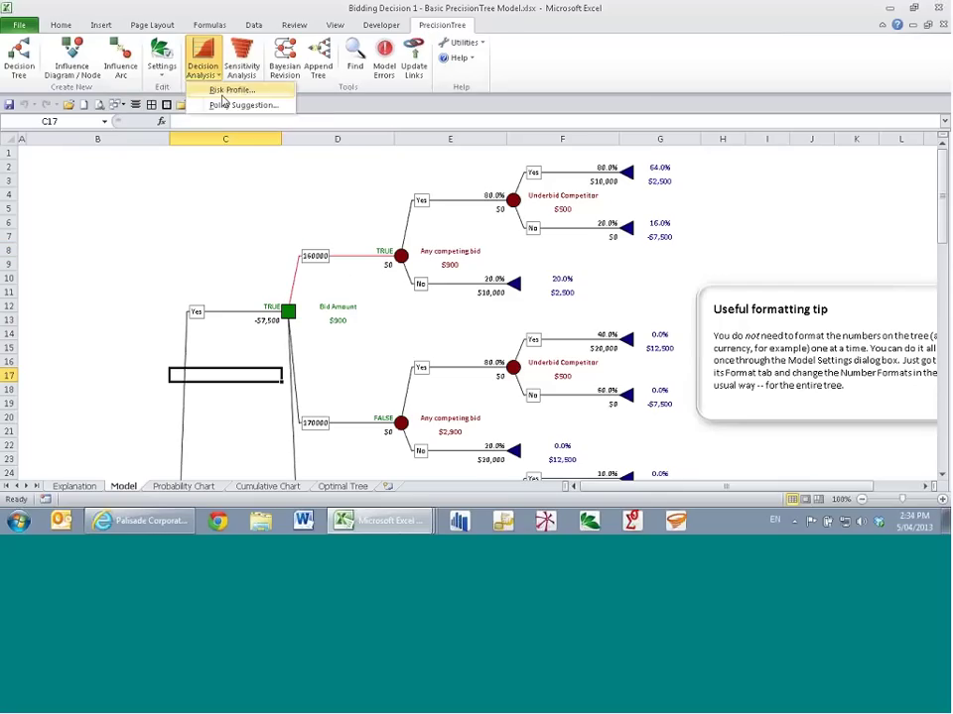
left_click(224, 104)
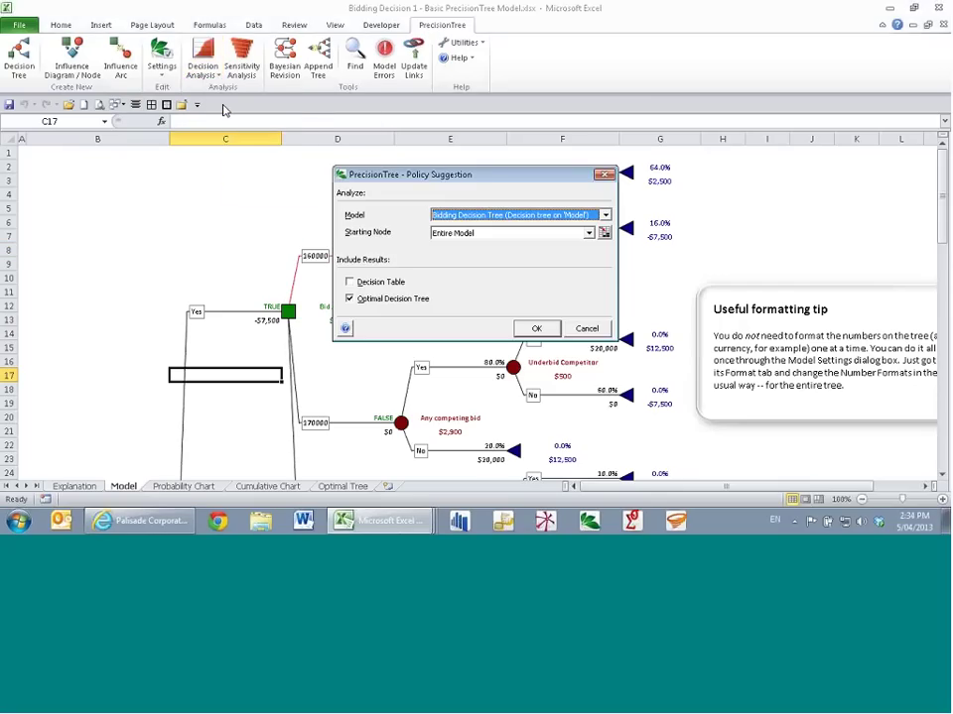
left_click(536, 329)
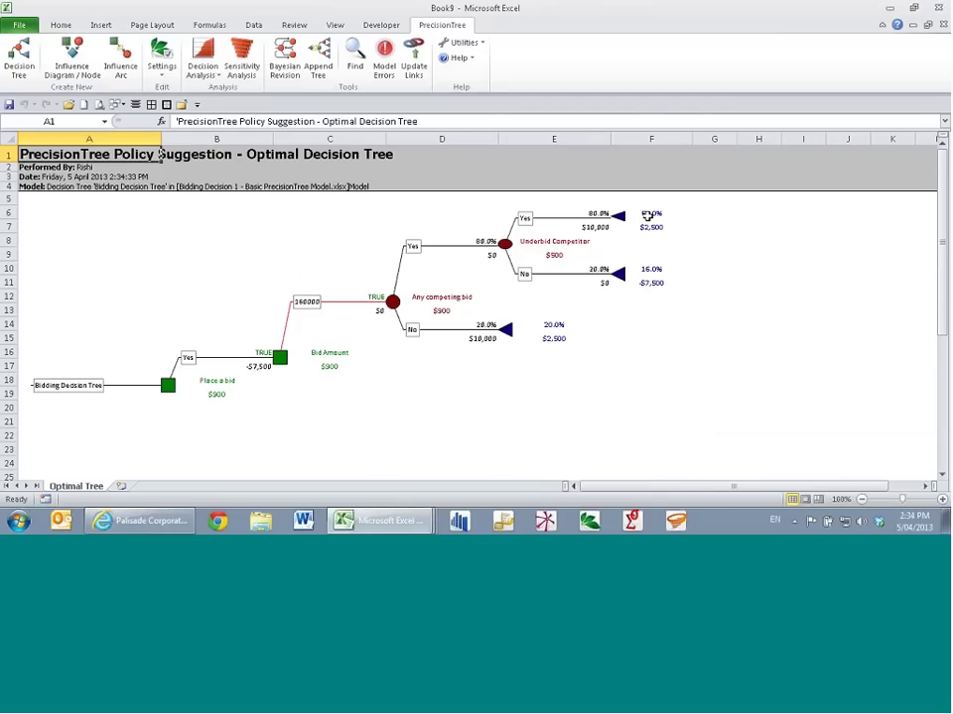
Step: Examine the end-node probabilities and payoffs in the forced 160000 policy's optimal tree, and return to the Bidding Decision model
left_click(651, 272)
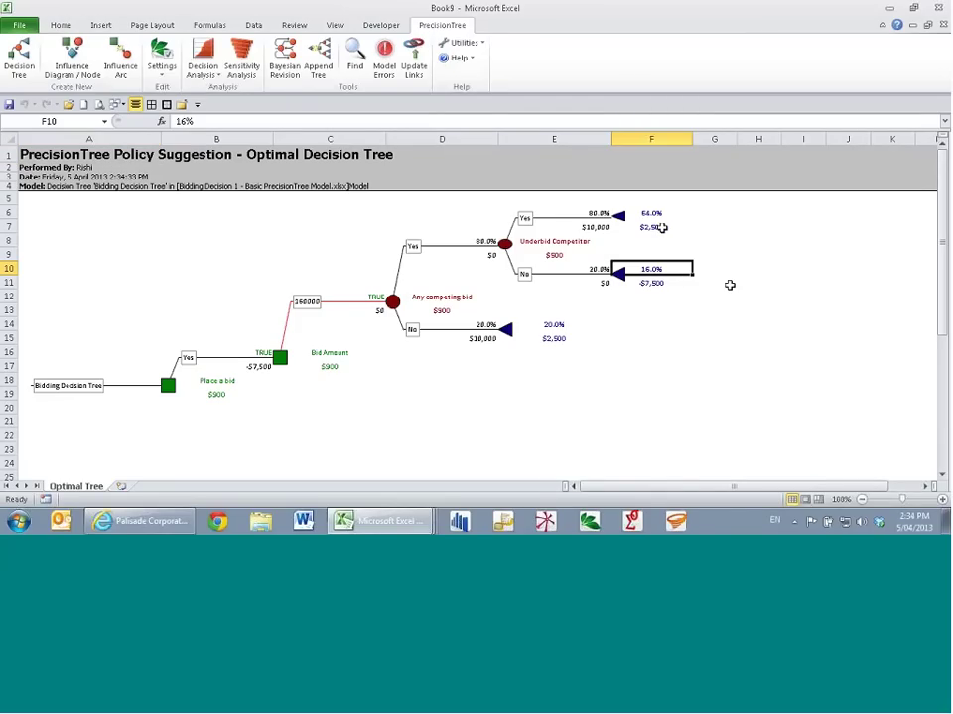
left_click(564, 339)
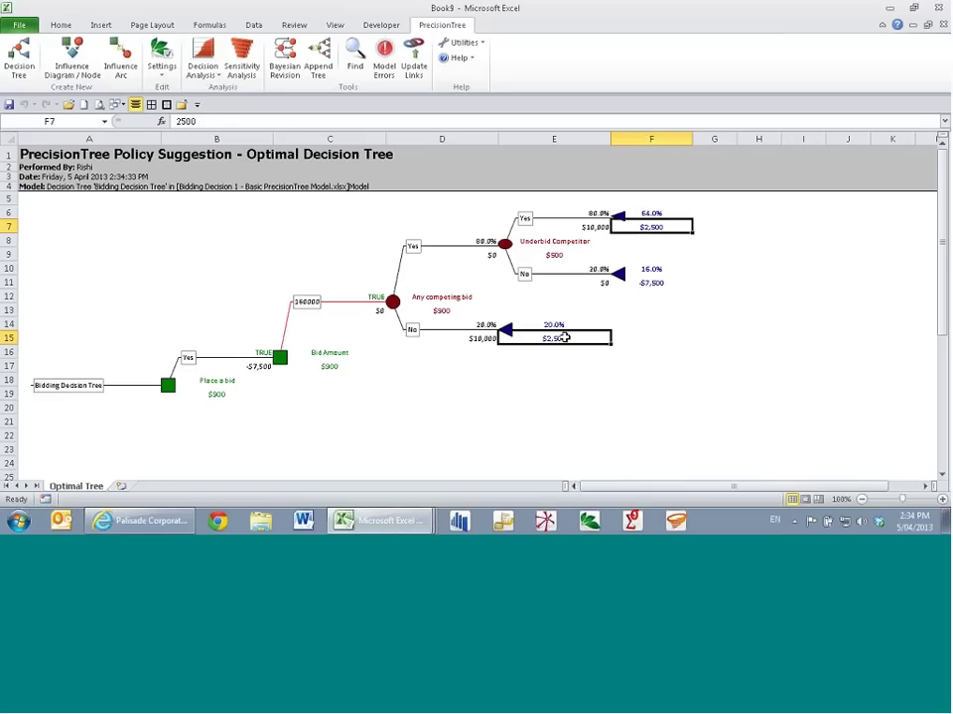
left_click(662, 270)
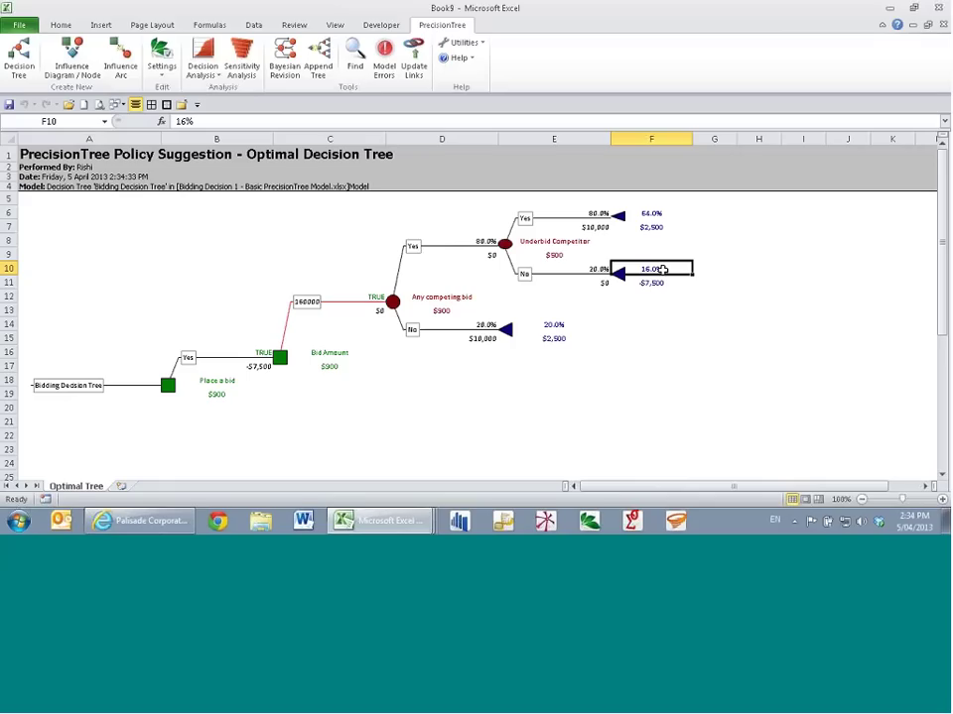
key("ctrl+w")
left_click(529, 280)
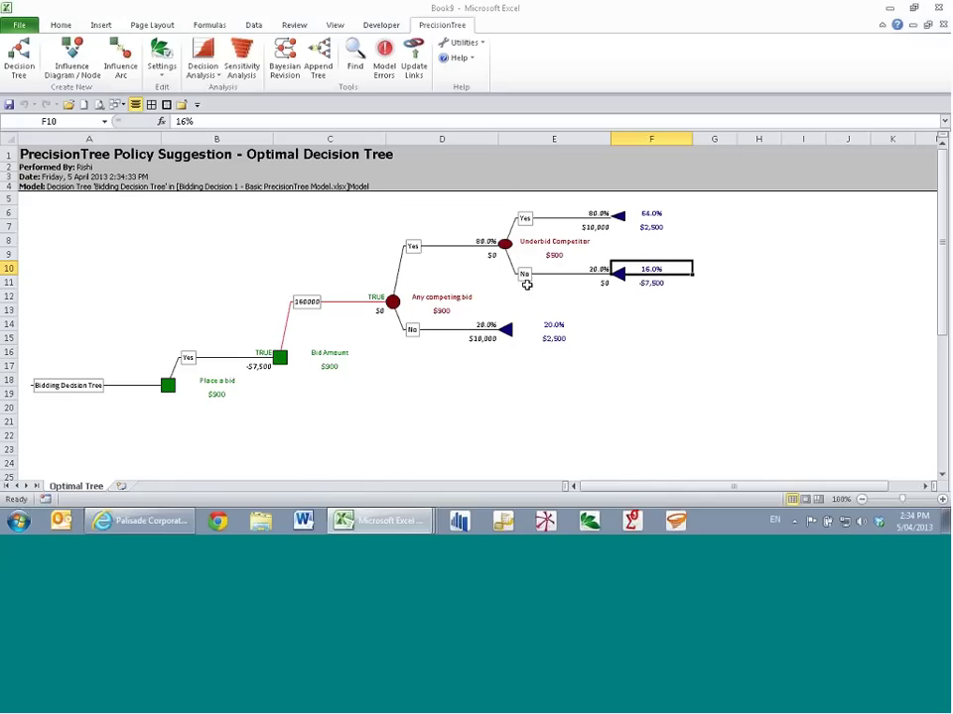
Step: Run a Risk Profile on the entire forced Bidding Decision Tree for All Branches of Starting Node, including only the probability chart
left_click(215, 79)
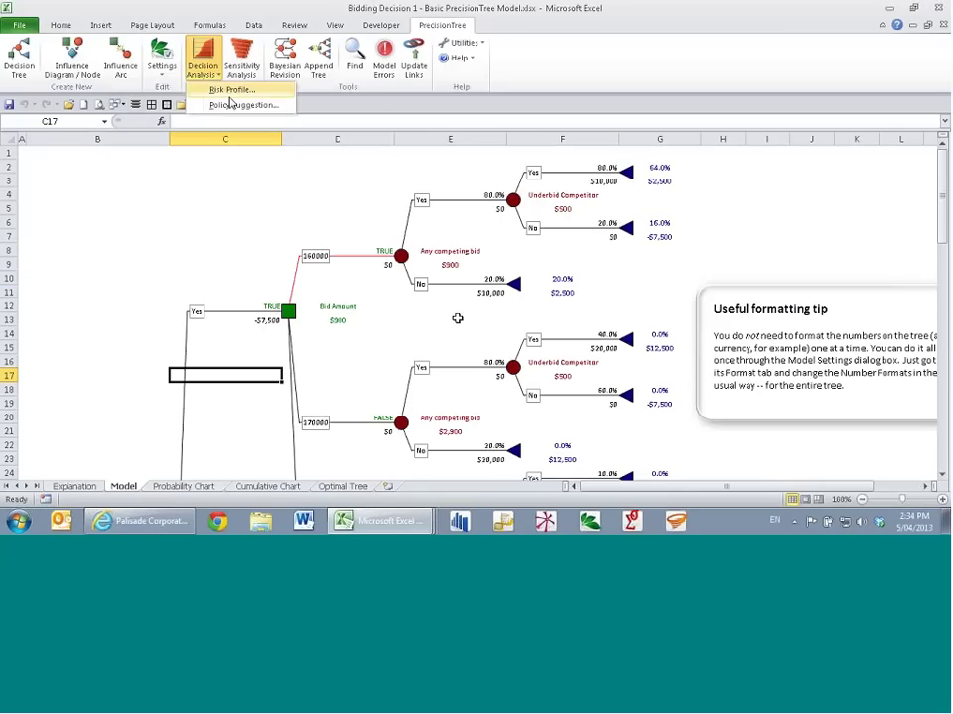
left_click(232, 91)
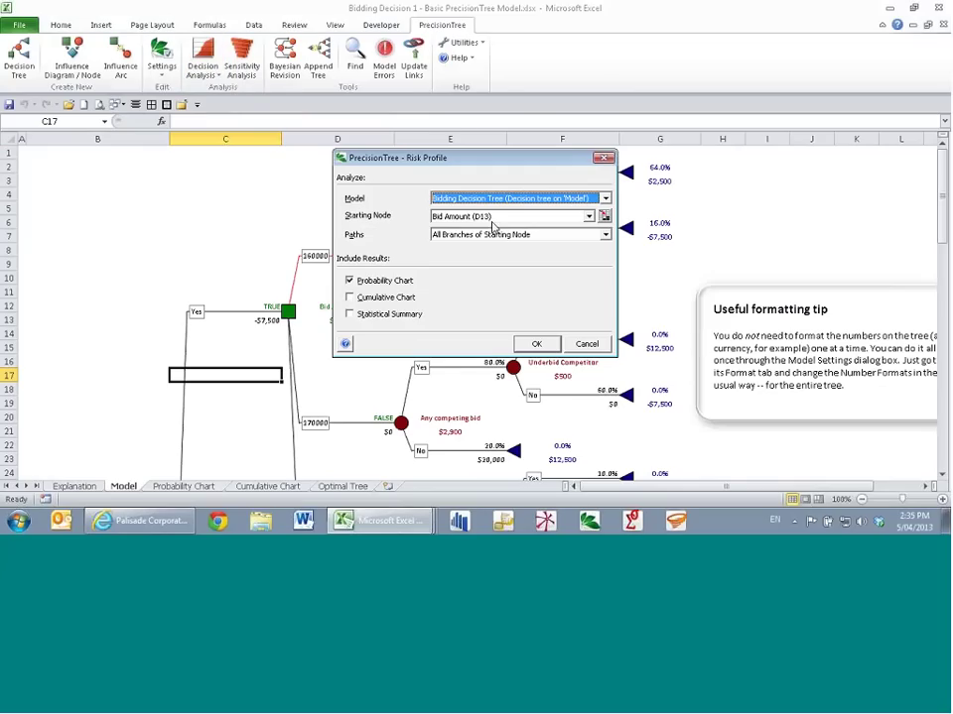
left_click(588, 216)
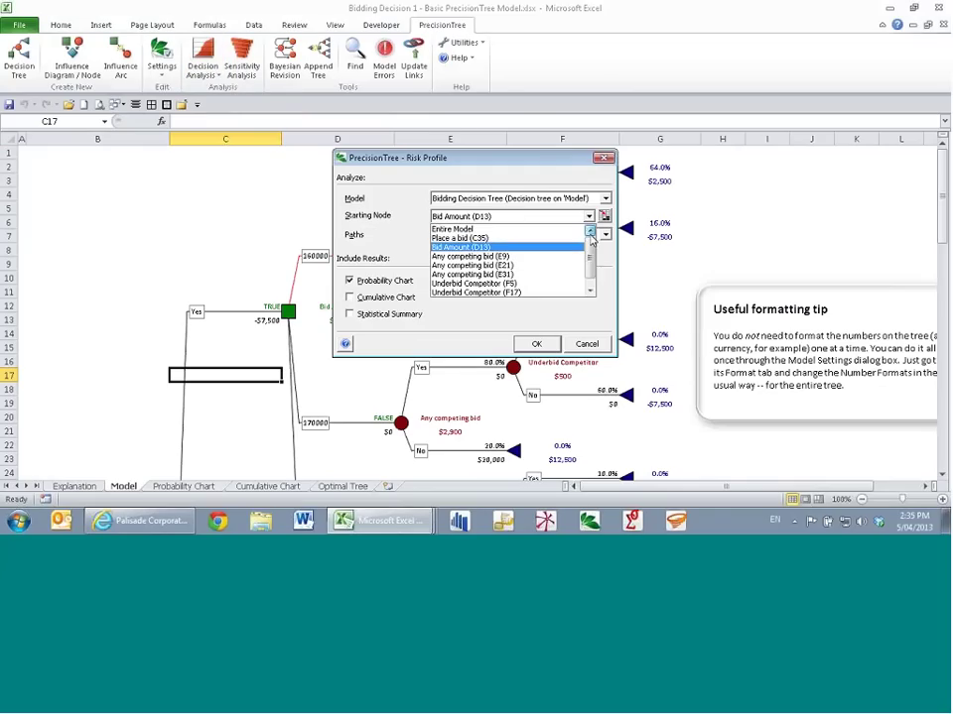
left_click(556, 229)
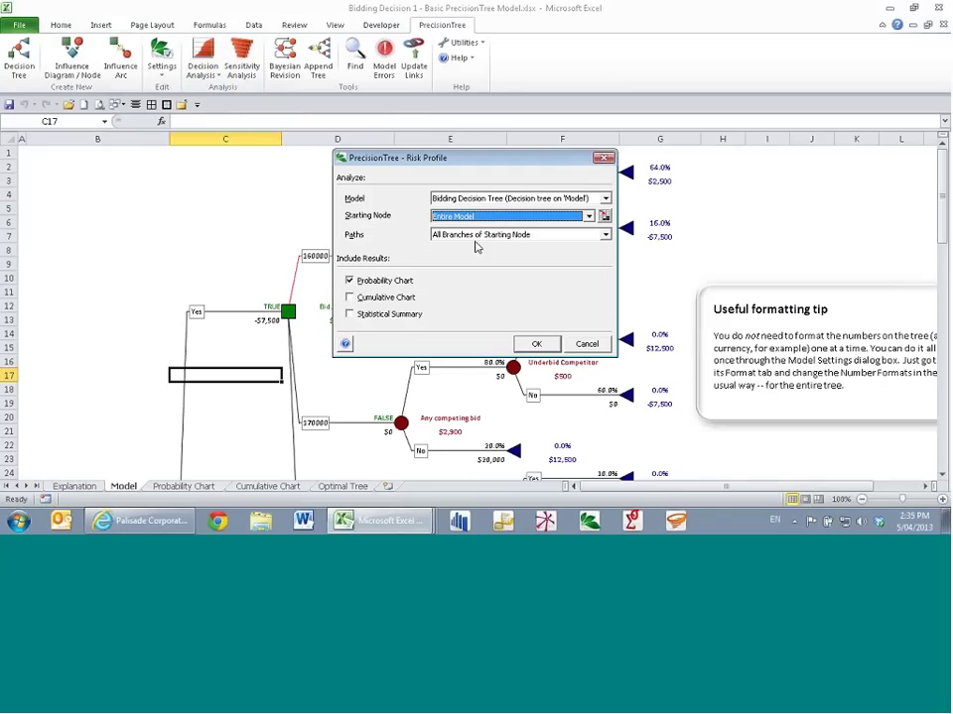
left_click(535, 343)
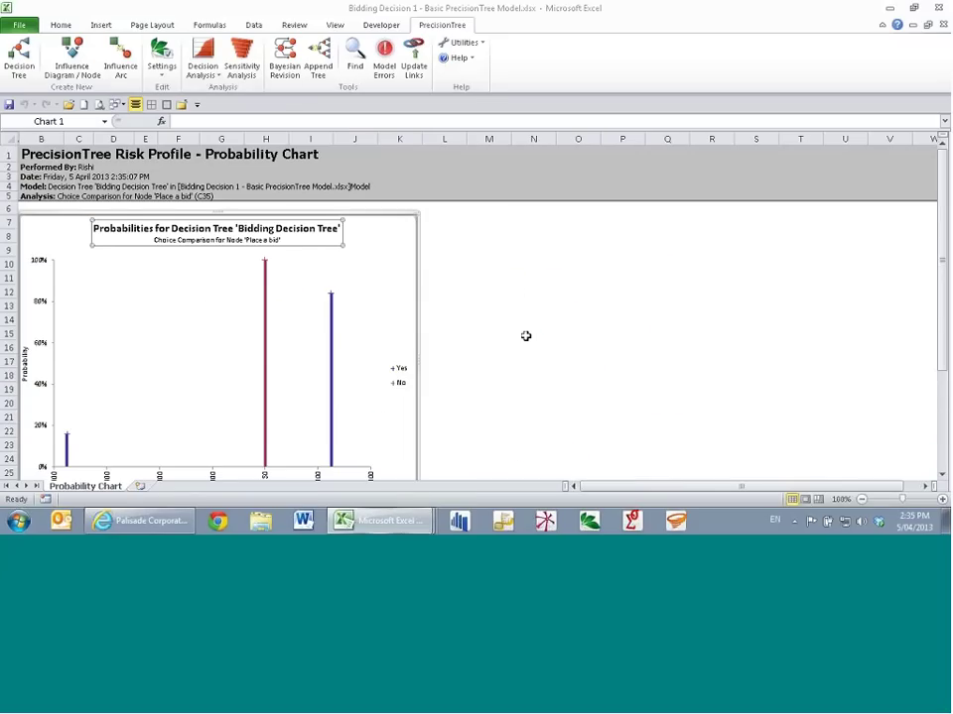
Step: Examine the Place a bid probability chart under the forced branch and compare it with the model and the earlier analysis reports
scroll(520, 332, "down", 1)
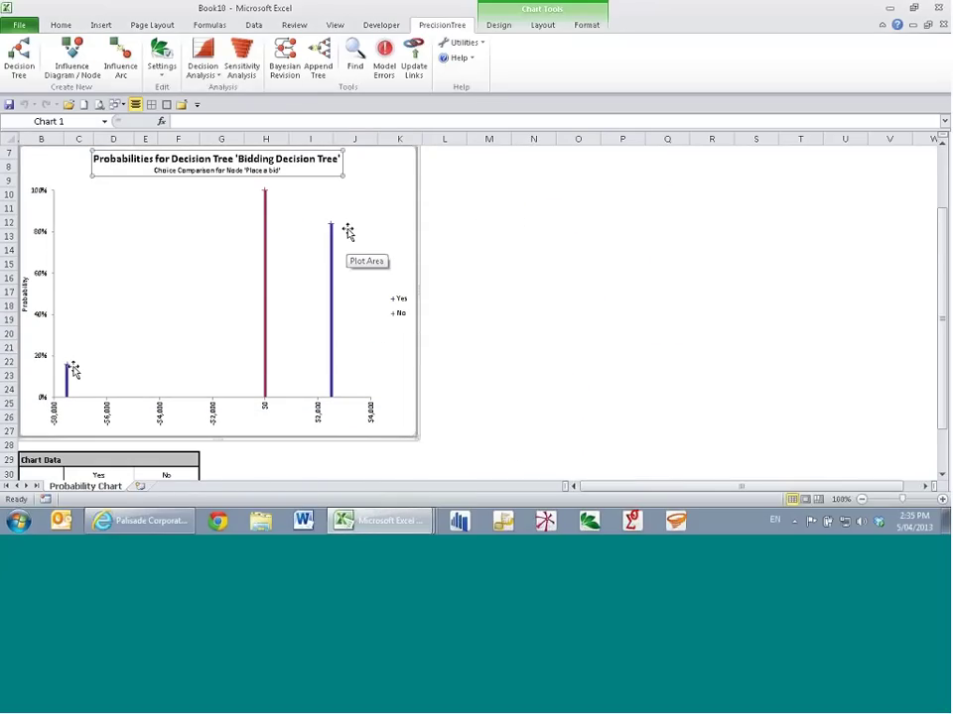
left_click(472, 222)
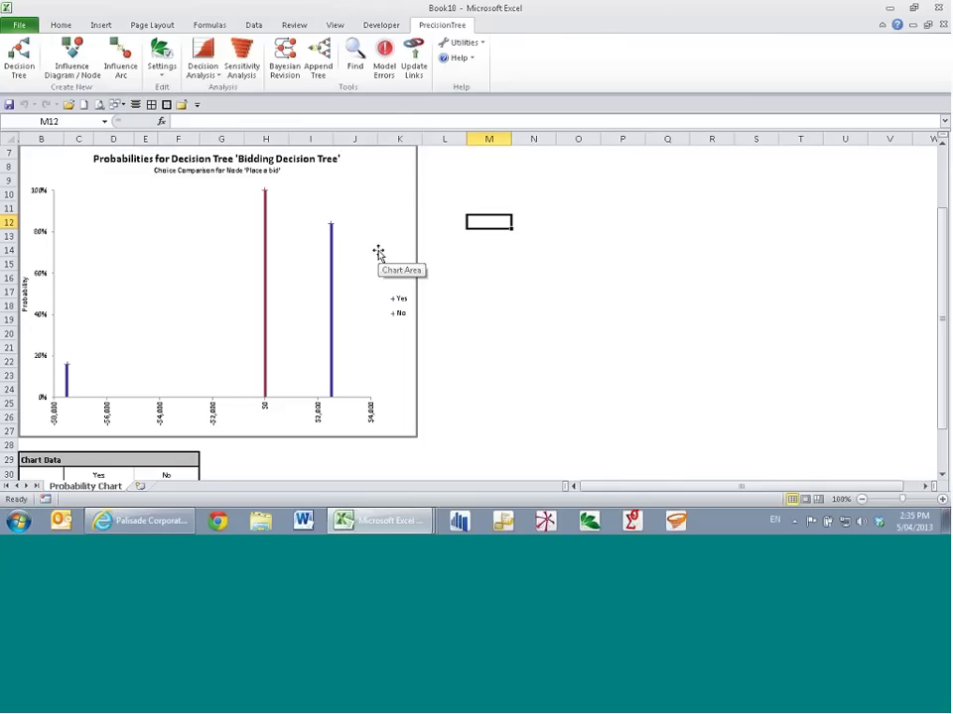
key("ctrl+Tab")
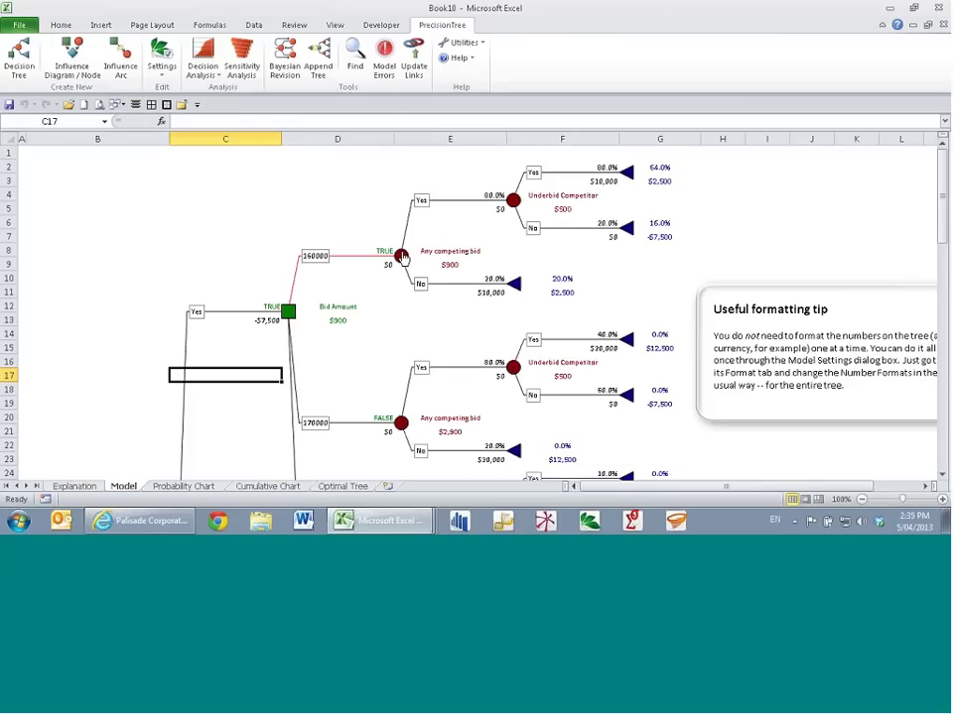
key("ctrl+Tab")
key("ctrl+Tab")
key("ctrl+Tab")
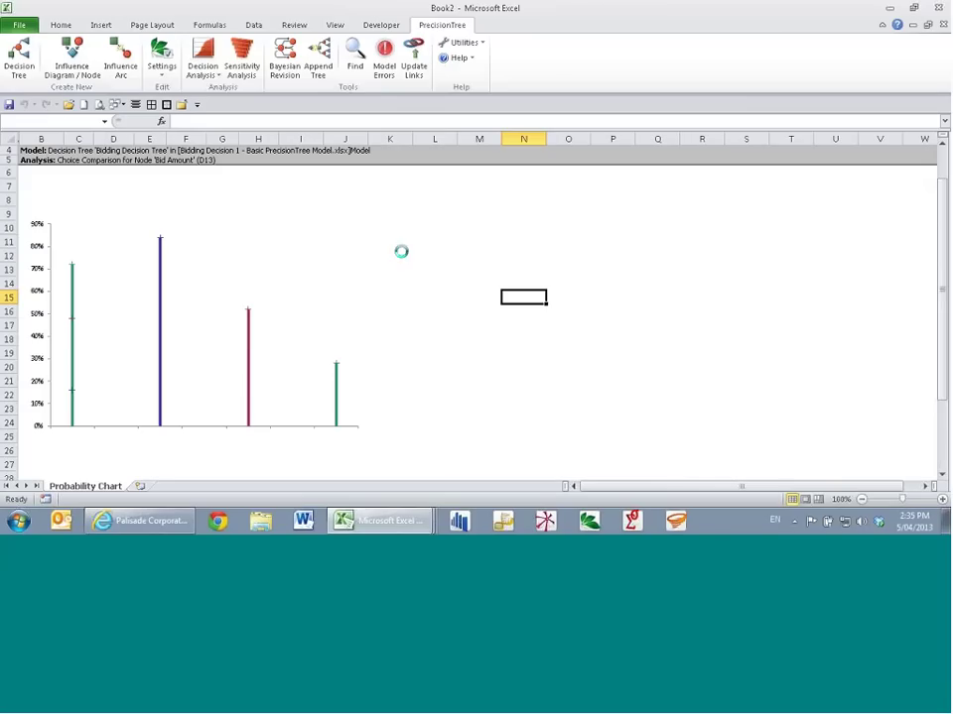
key("ctrl+Tab")
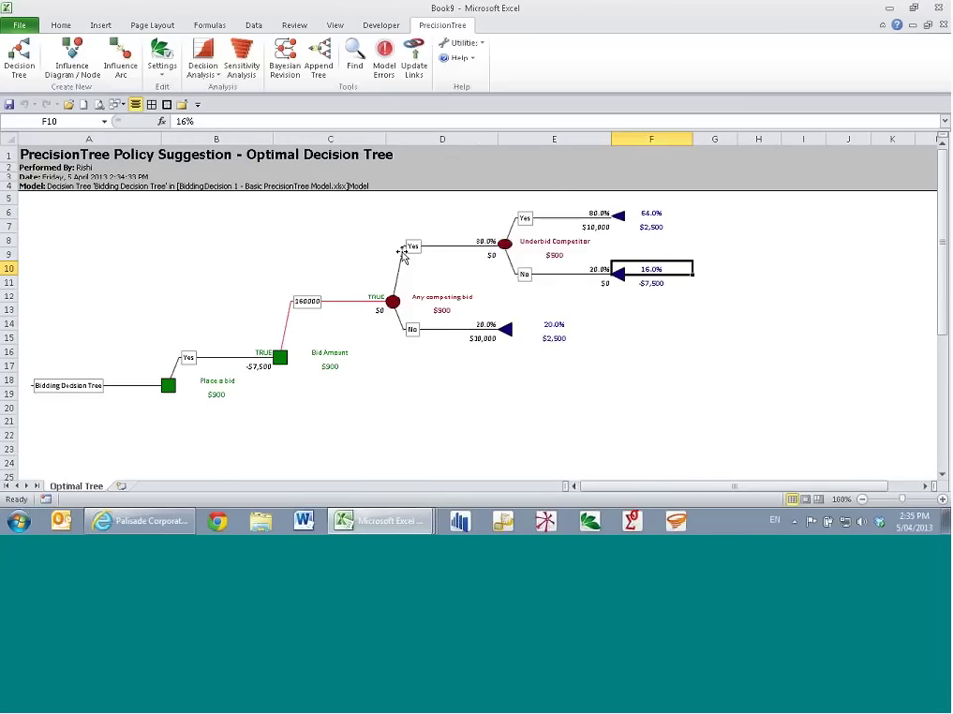
Step: Close the Bidding Decision 1 workbook and return to the PrecisionTree example file list
key("ctrl+Tab")
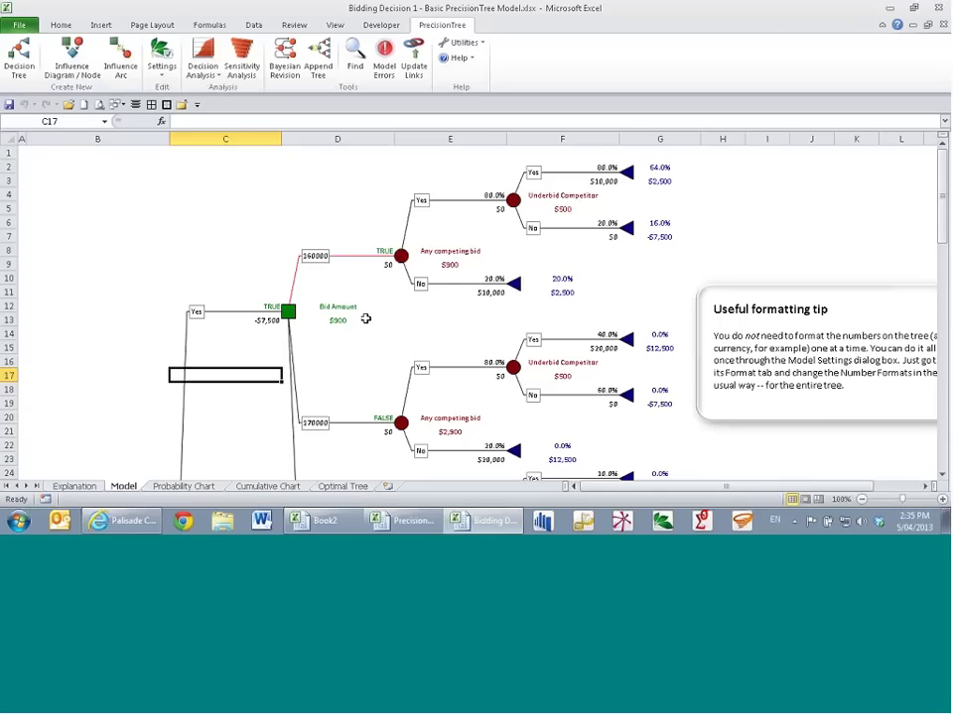
key("ctrl+w")
left_click(472, 289)
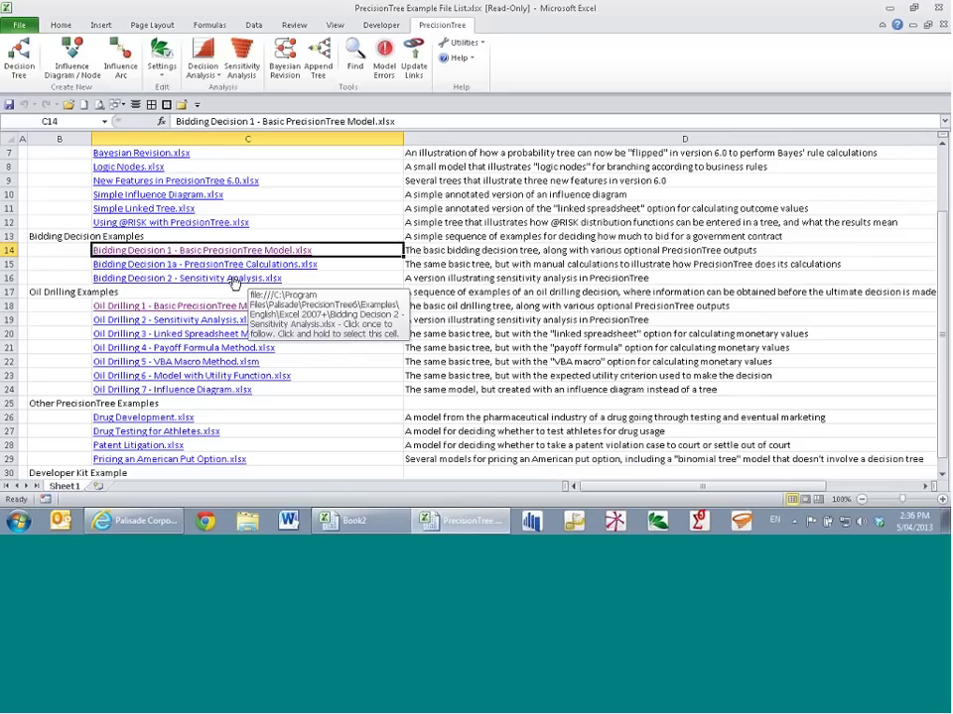
Step: Open the Bidding Decision 2 - Sensitivity Analysis example workbook and select the cost of placing a bid on its Model sheet
left_click(235, 283)
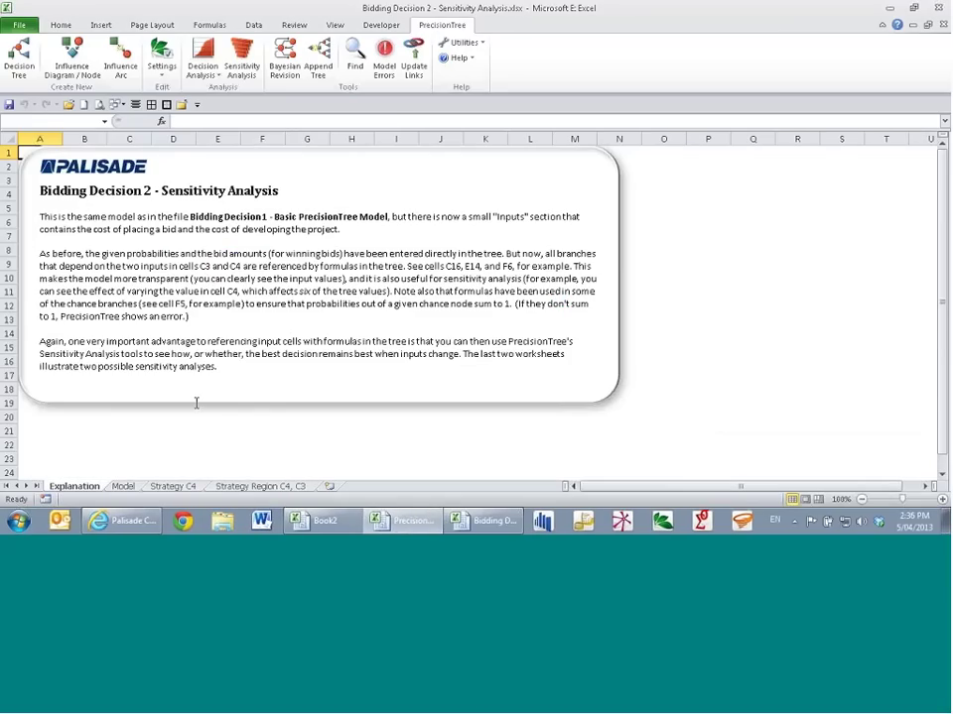
left_click(123, 485)
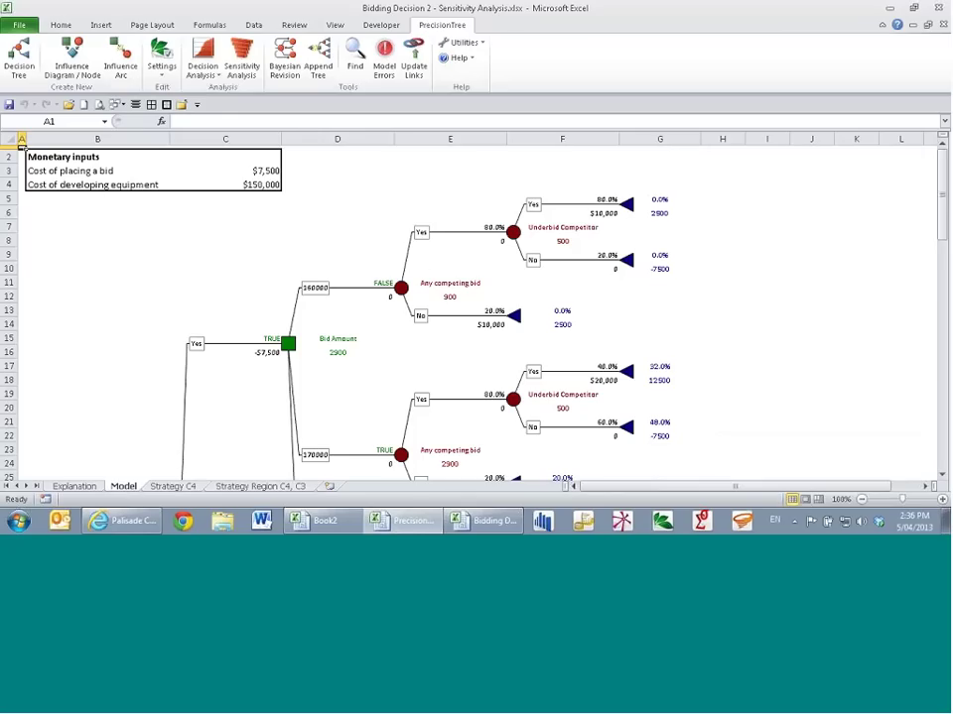
left_click(266, 171)
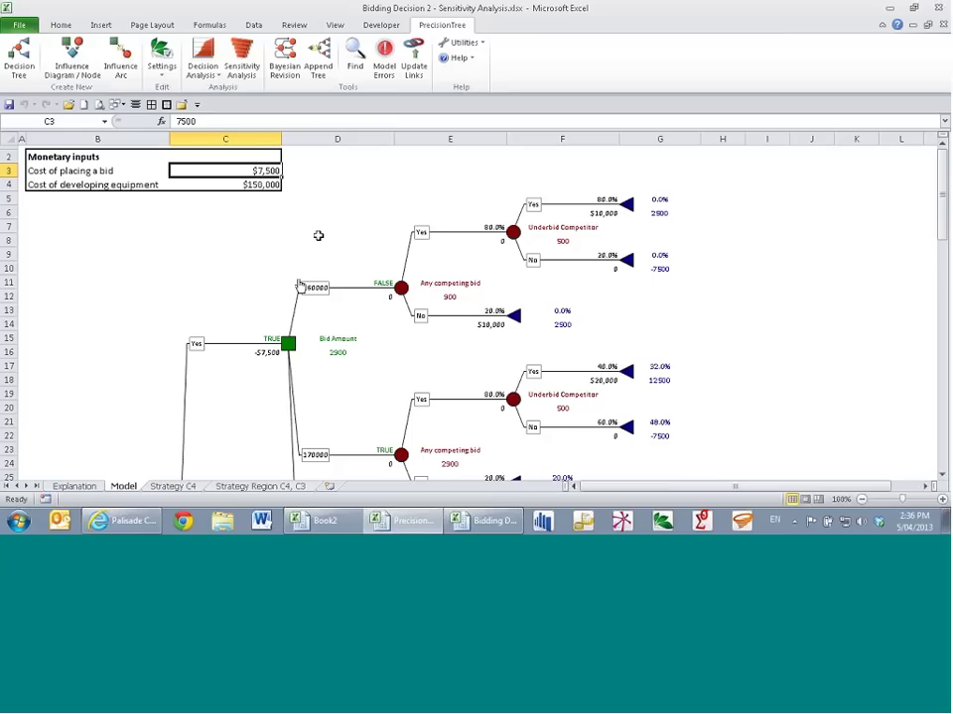
Step: Inspect the winning-payoff formulas on the 160000 and 180000 bid branches and trace their reference to the cost of developing equipment
left_click(594, 213)
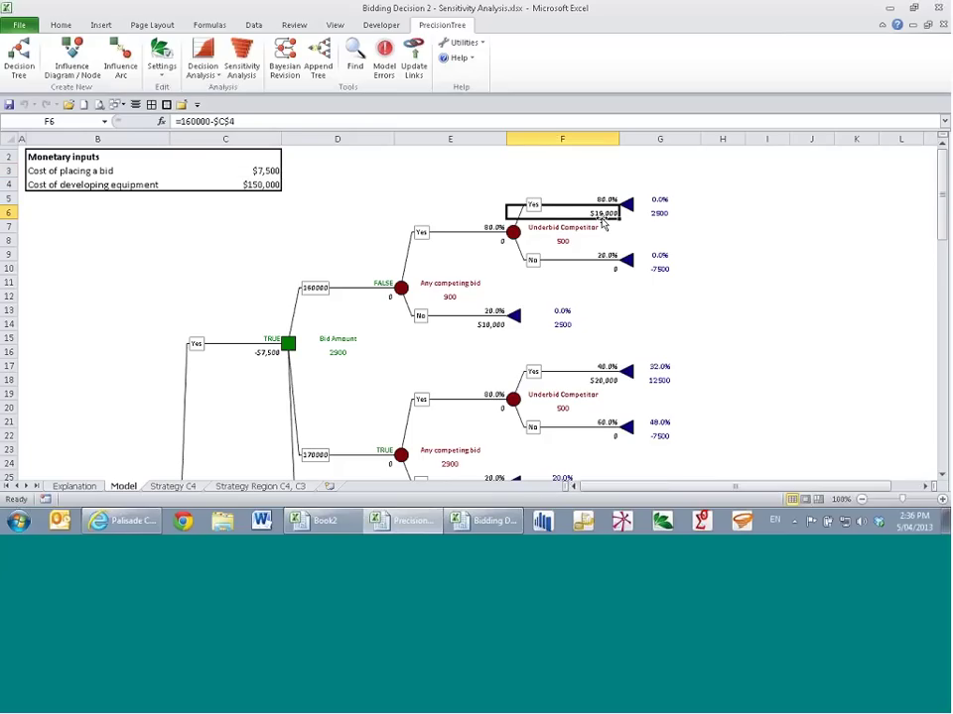
left_click(260, 185)
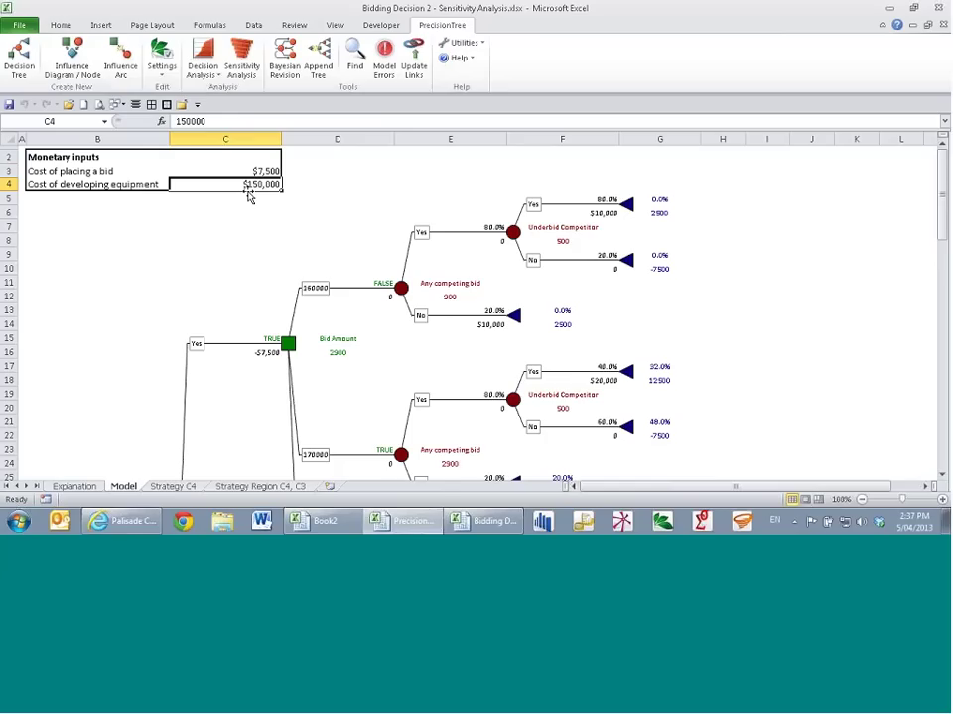
left_click(603, 214)
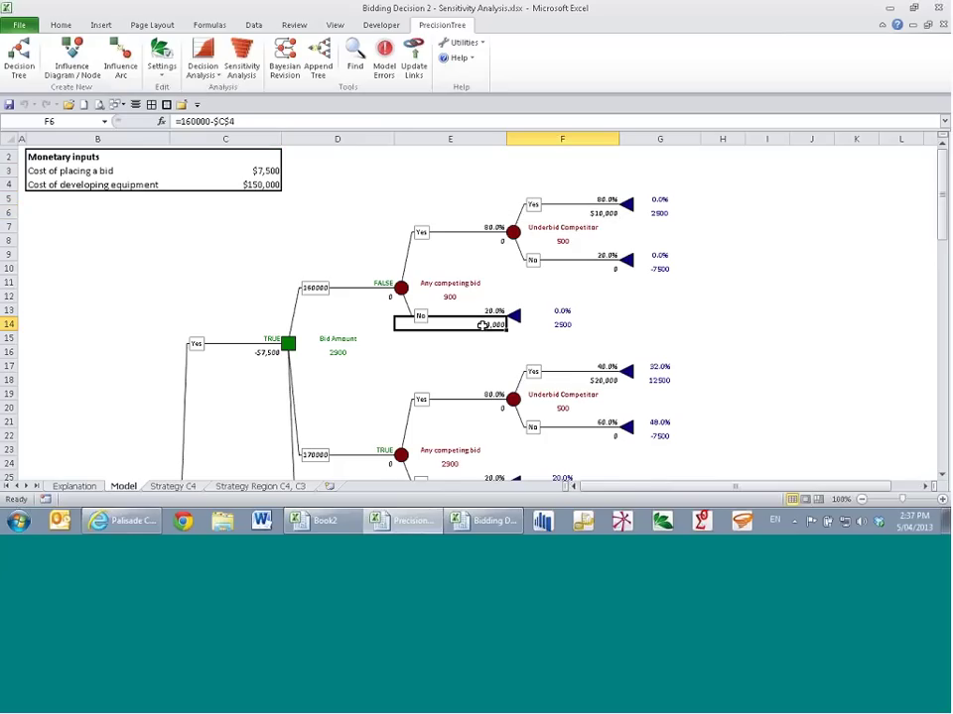
left_click(483, 326)
scroll(561, 330, "down", 6)
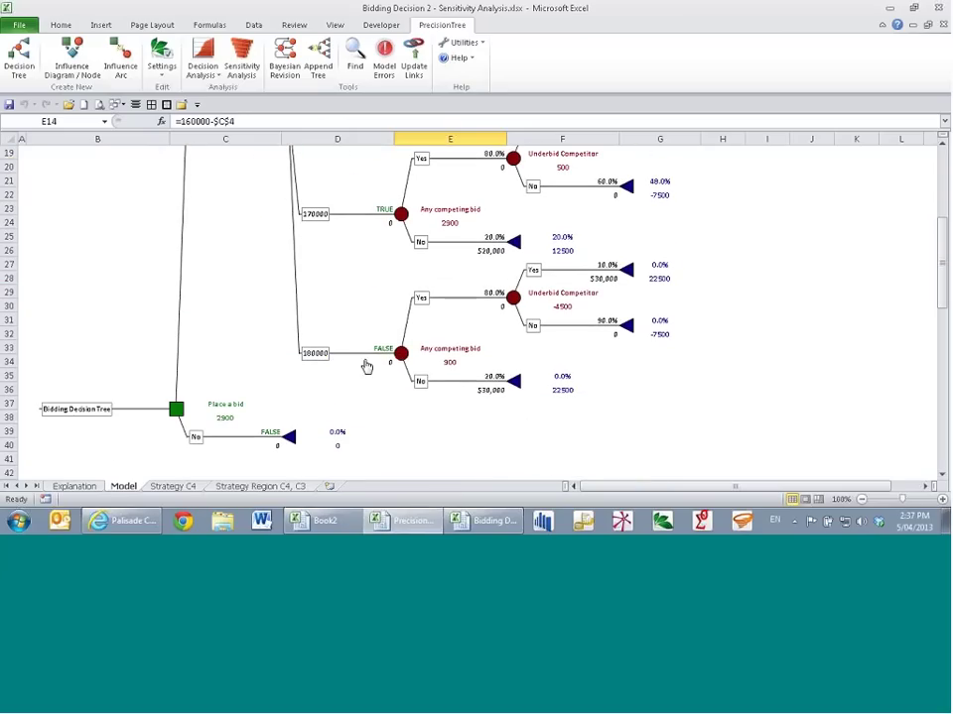
left_click(527, 390)
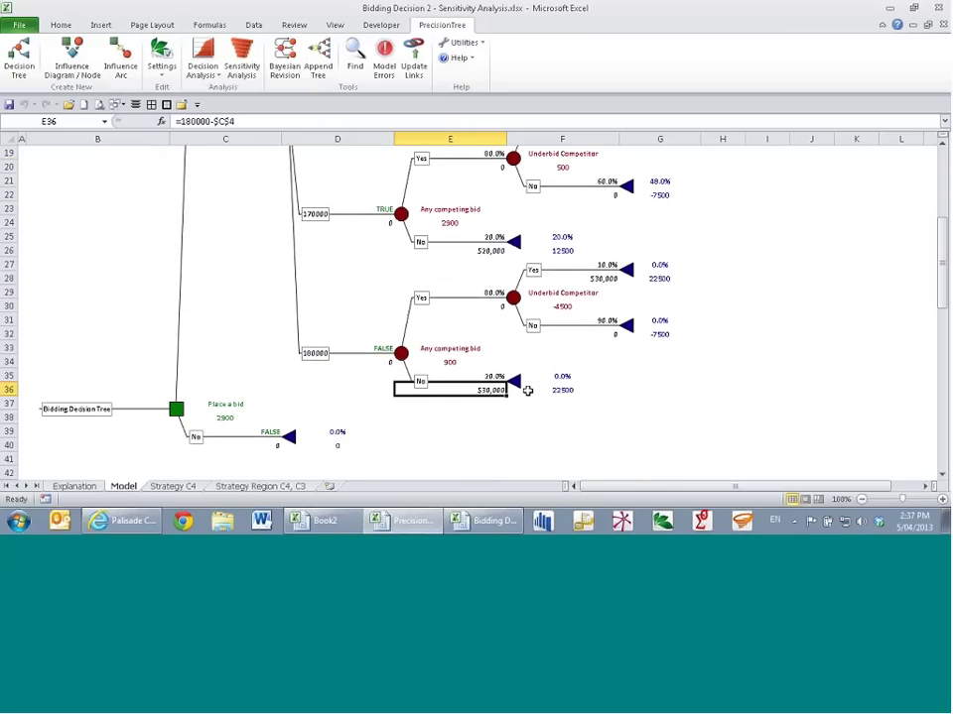
left_click(576, 278)
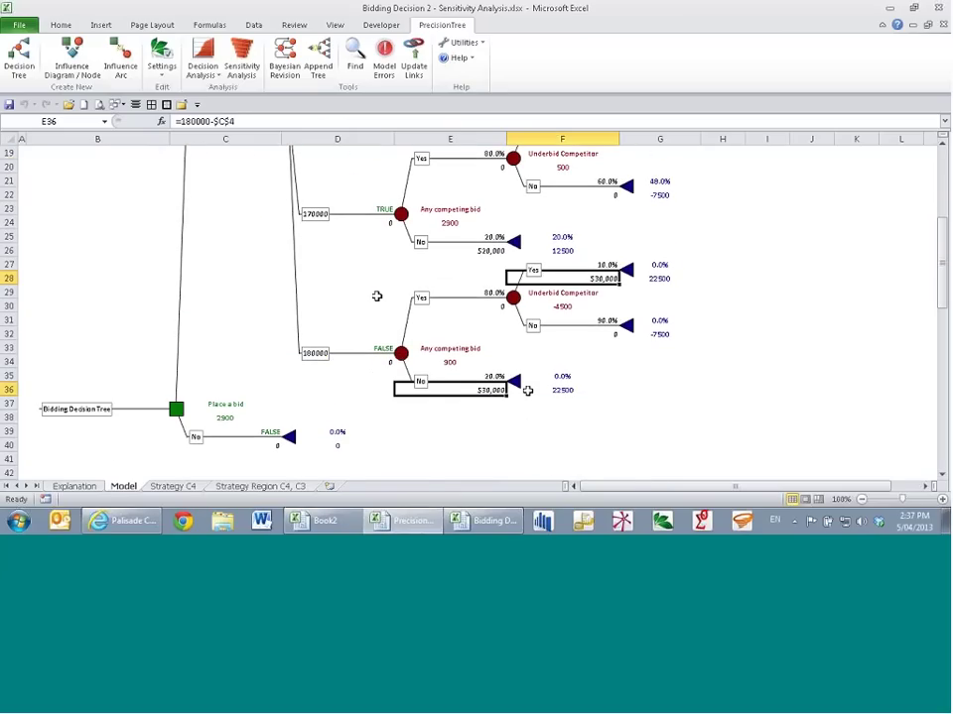
scroll(377, 296, "up", 6)
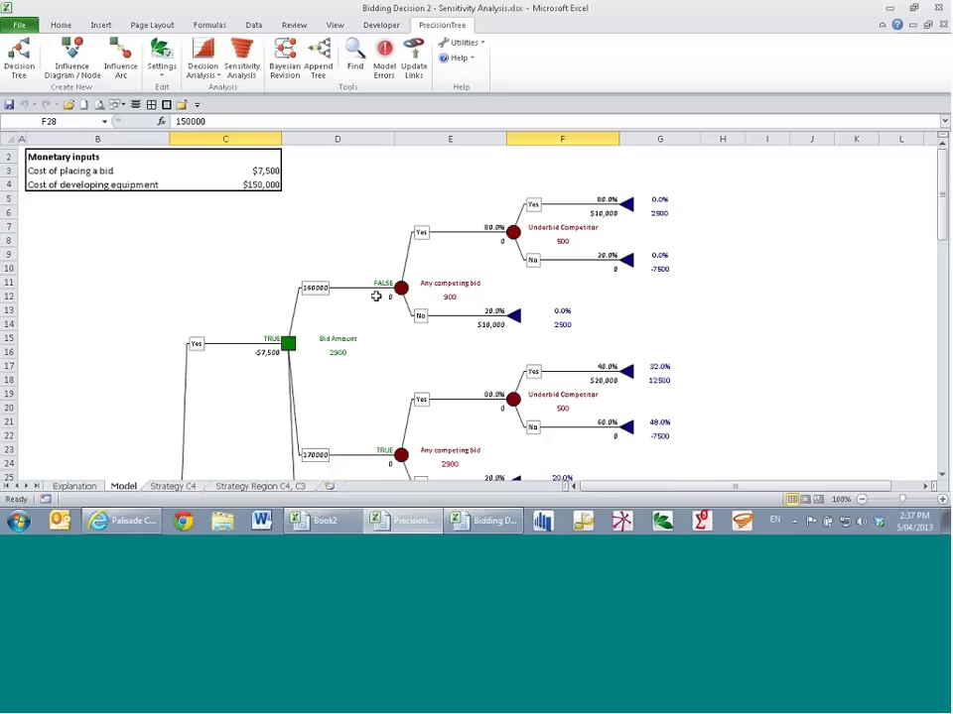
Step: Review the Sensitivity Analysis settings for the two monetary inputs of the Bidding Decision Tree, and close them without running the analysis
left_click(247, 184)
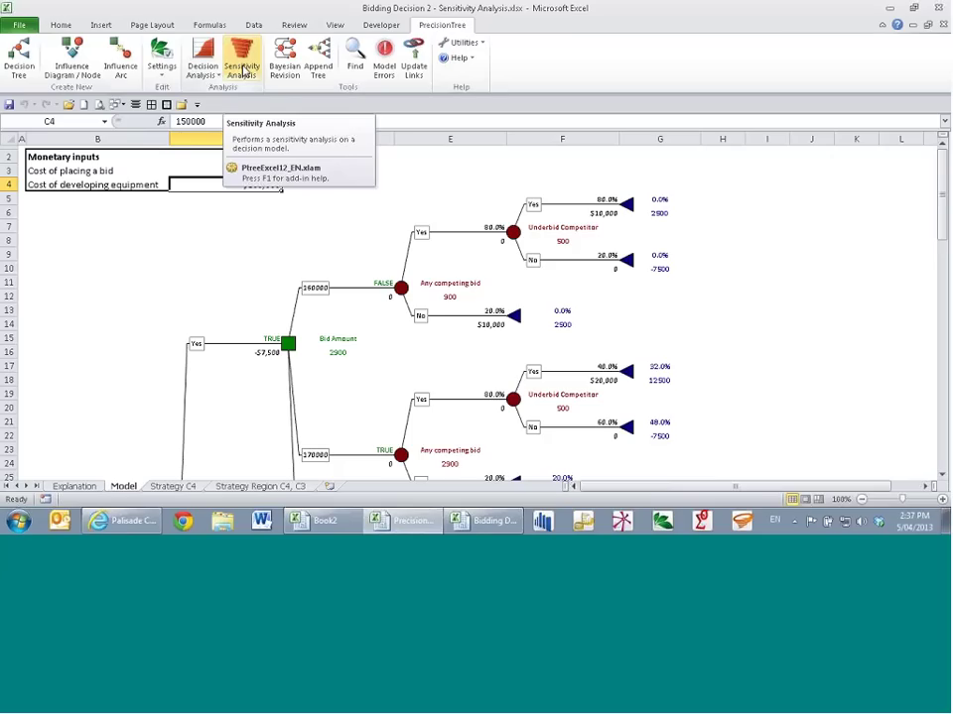
left_click(244, 67)
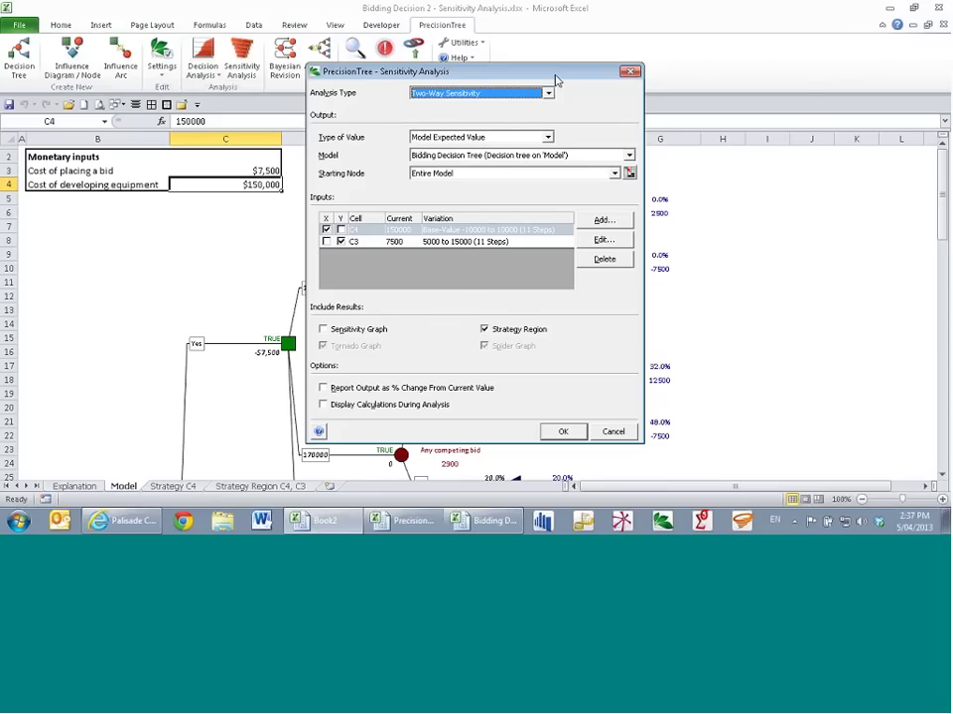
left_click_drag(492, 81, 655, 80)
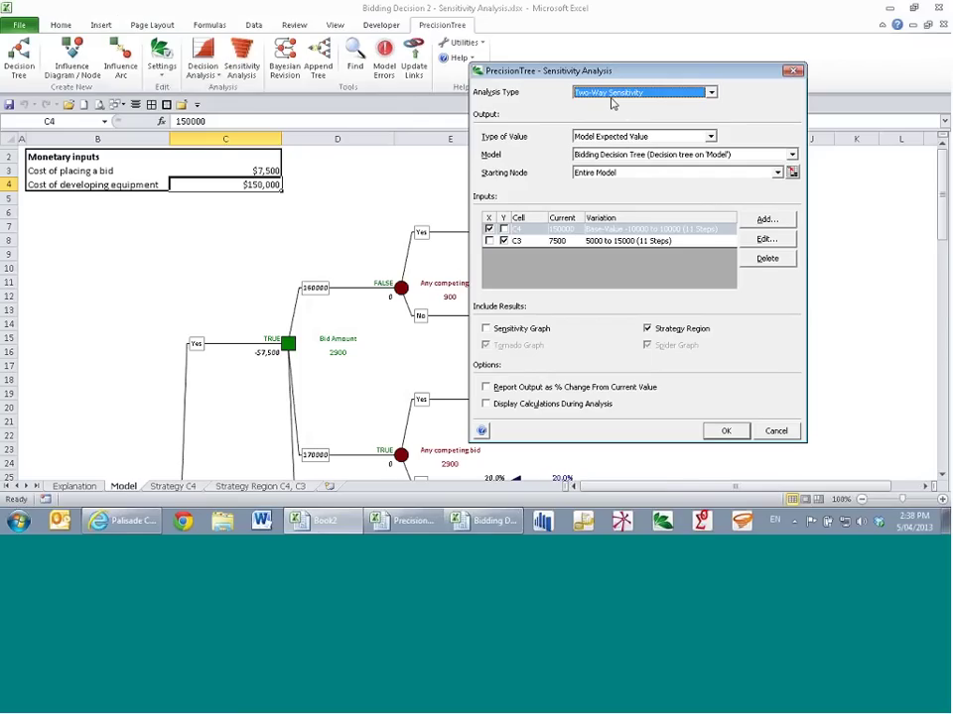
left_click(776, 430)
Step: Compare the one-way strategy chart for equipment development cost with the two-way Strategy Region C4, C3 chart
left_click(175, 486)
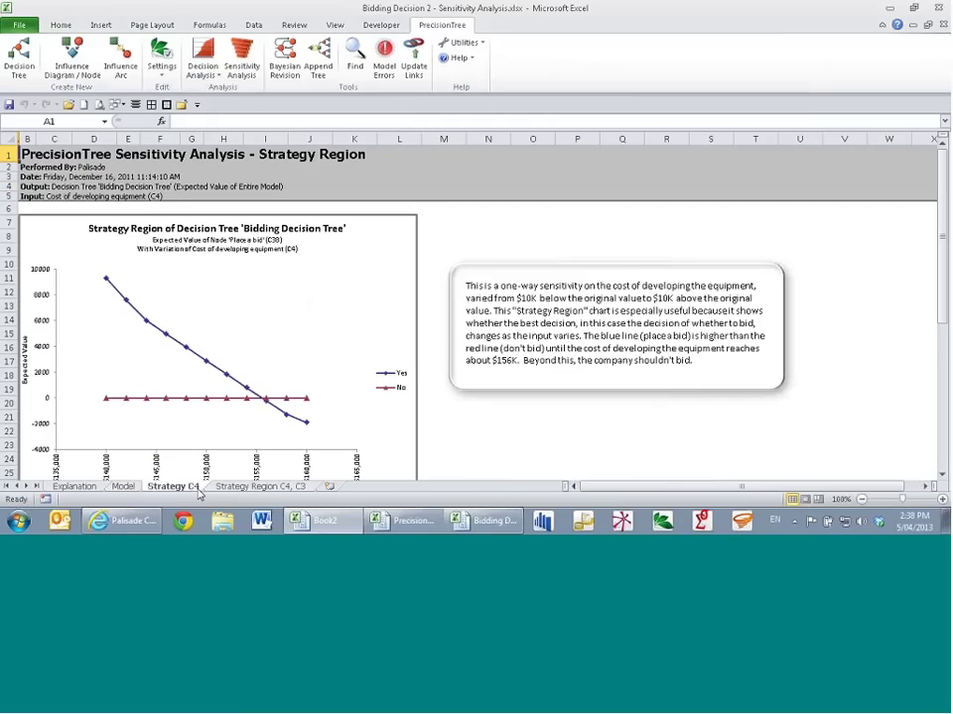
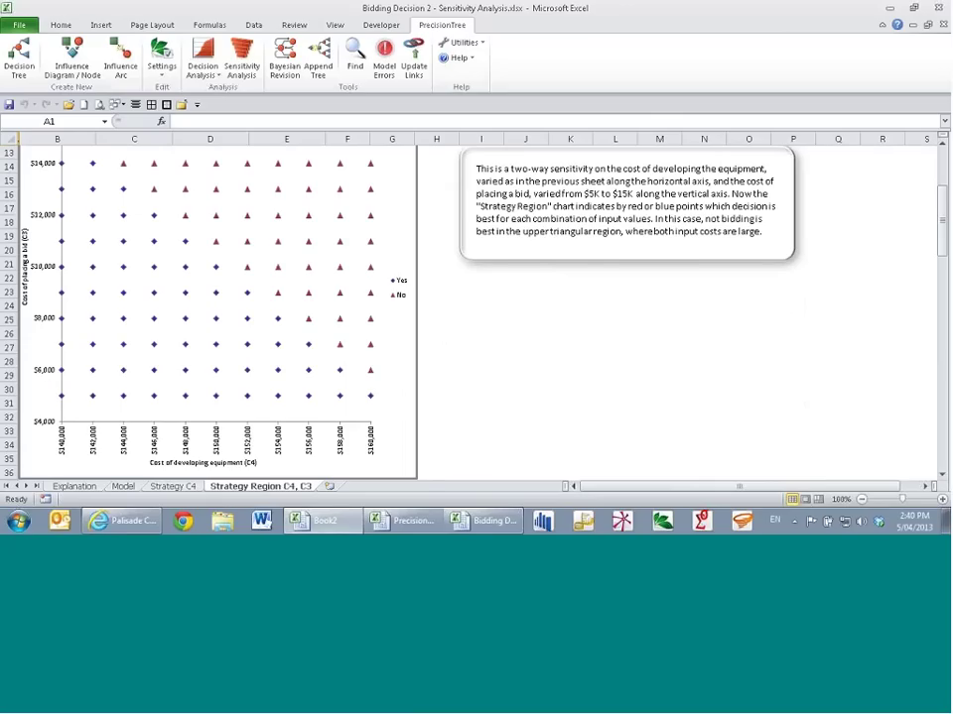
key("ctrl+Page_Up")
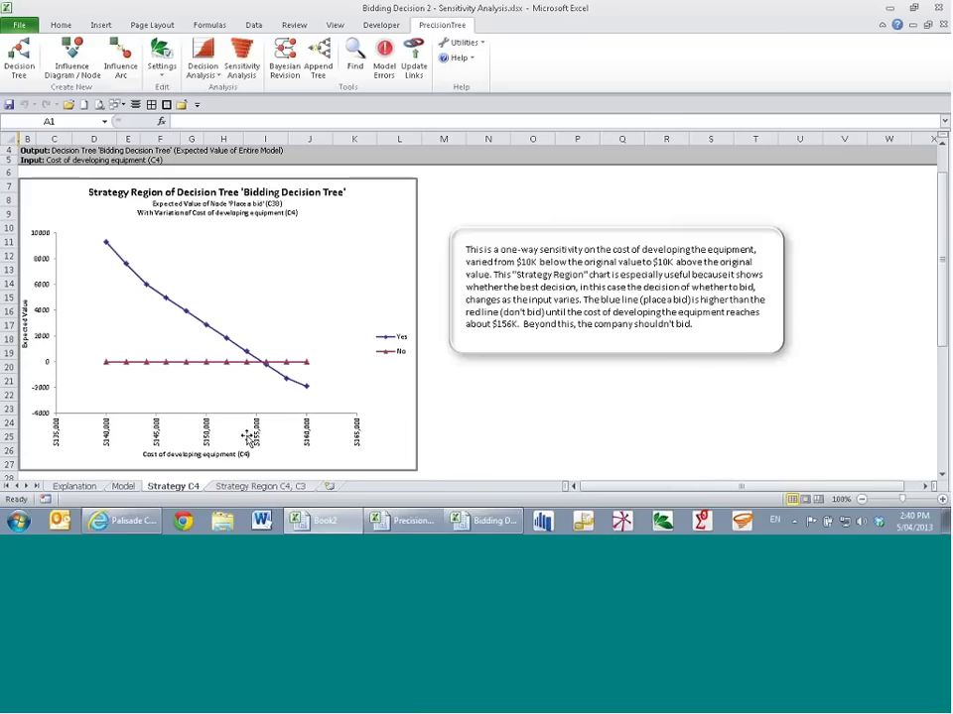
key("ctrl+Page_Down")
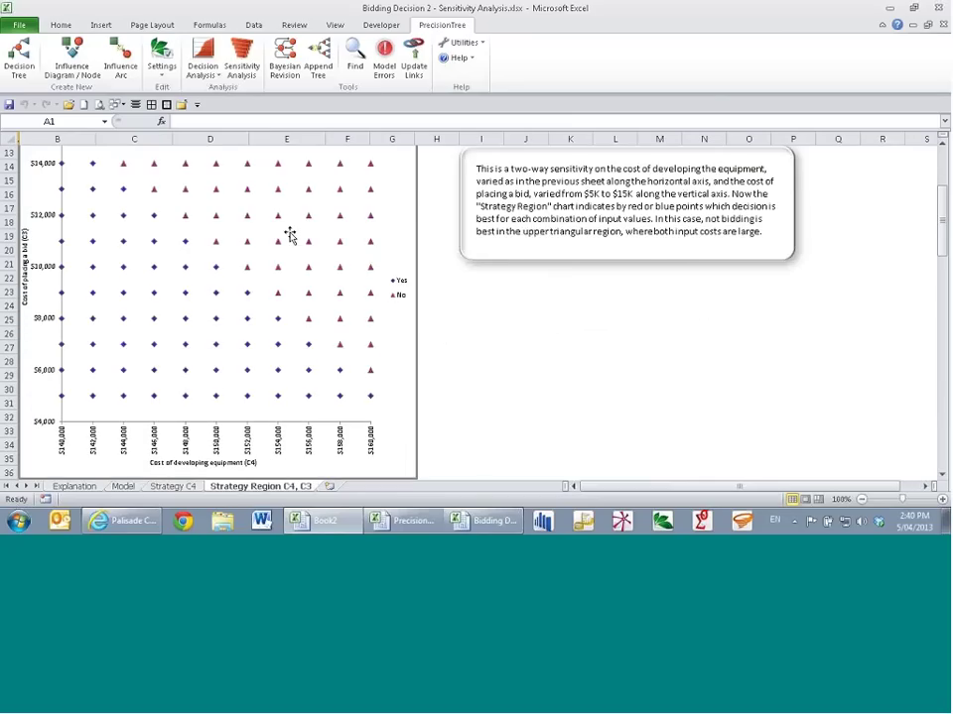
scroll(289, 234, "up", 1)
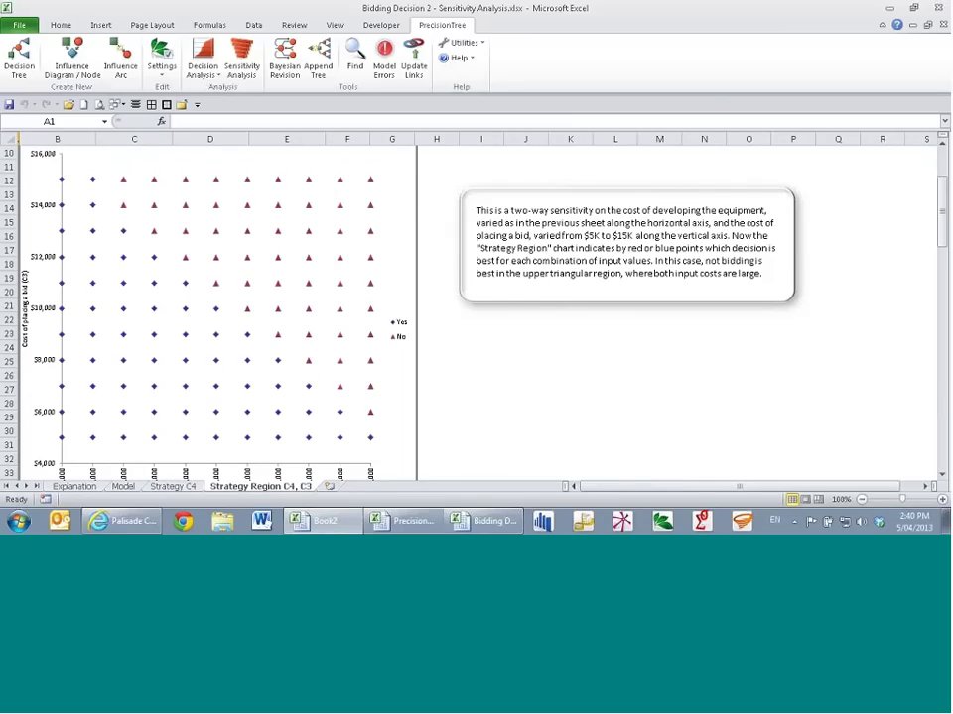
scroll(123, 383, "down", 2)
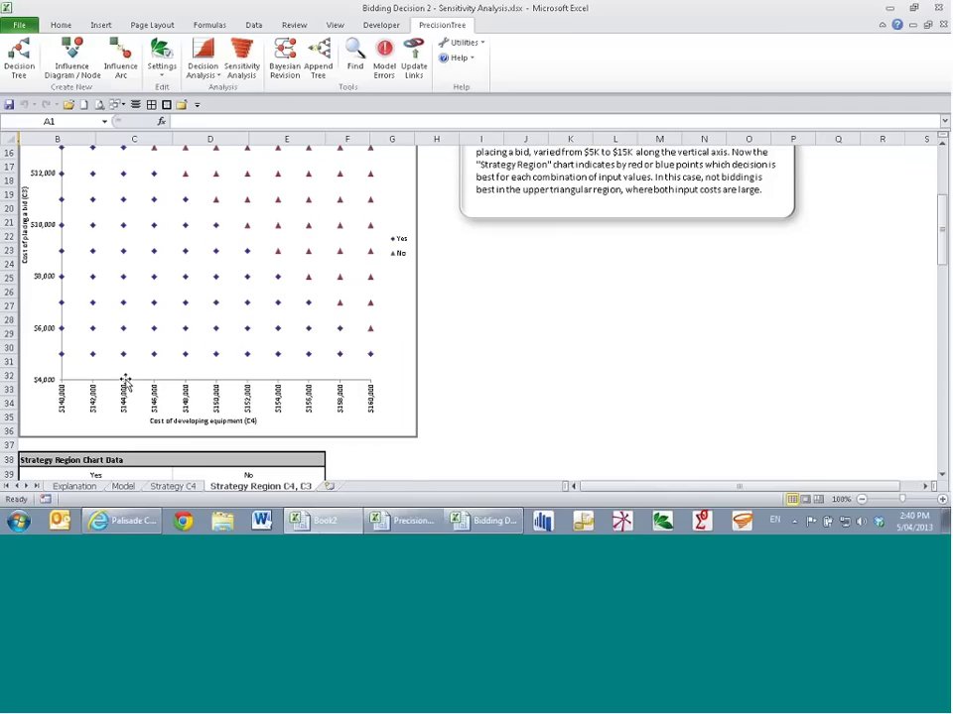
scroll(500, 357, "up", 1)
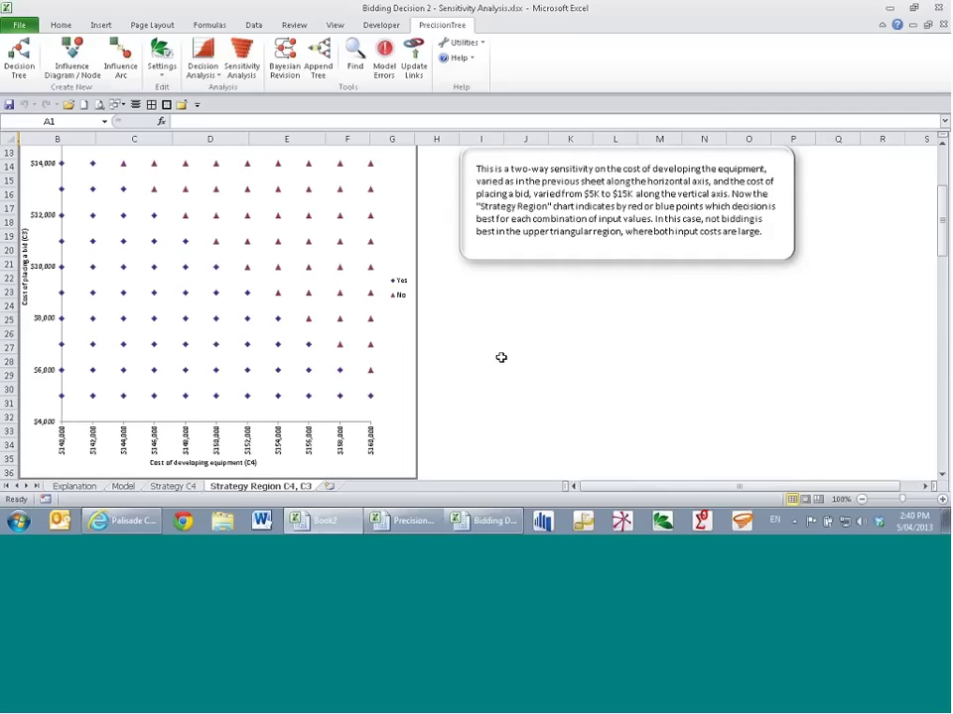
scroll(495, 353, "up", 1)
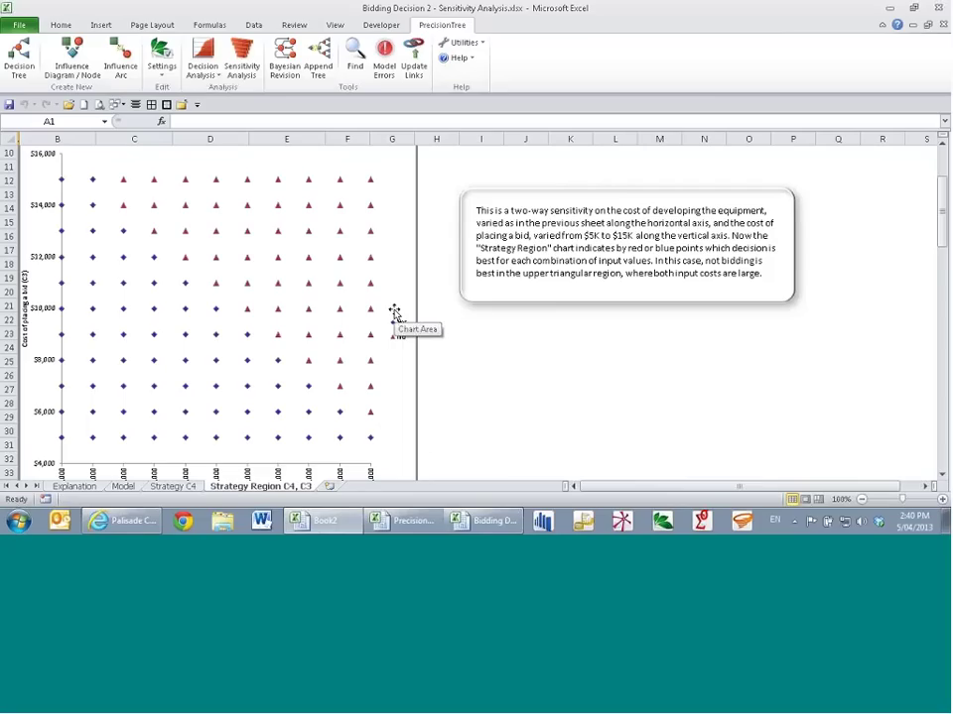
left_click(177, 488)
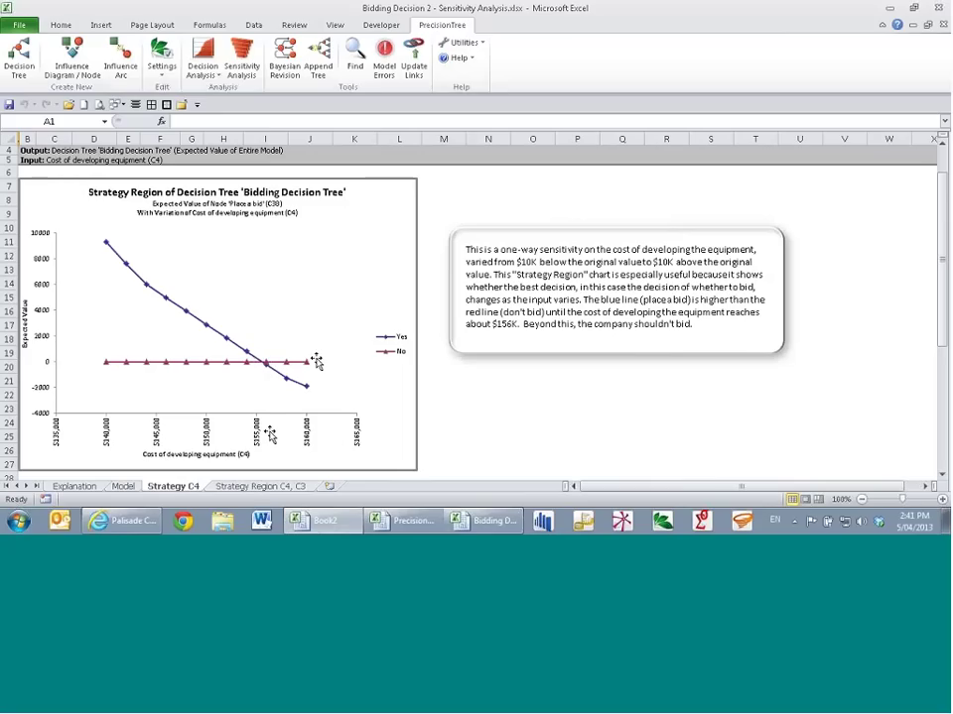
left_click(252, 487)
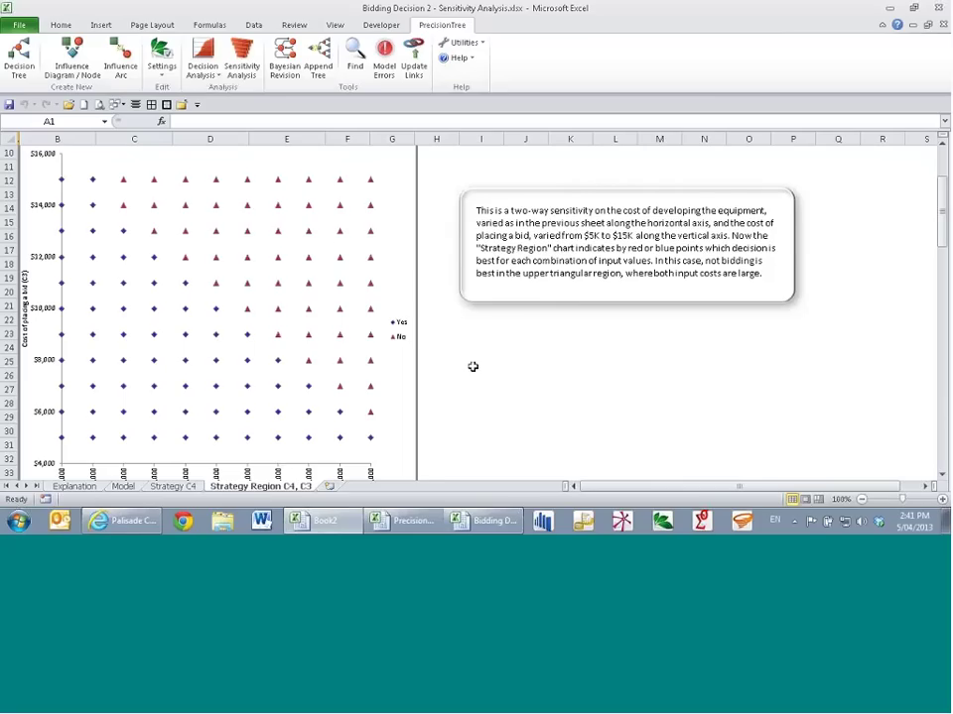
Step: Examine how the bid or no-bid decision varies with both costs across the two-way strategy region chart
scroll(472, 366, "down", 1)
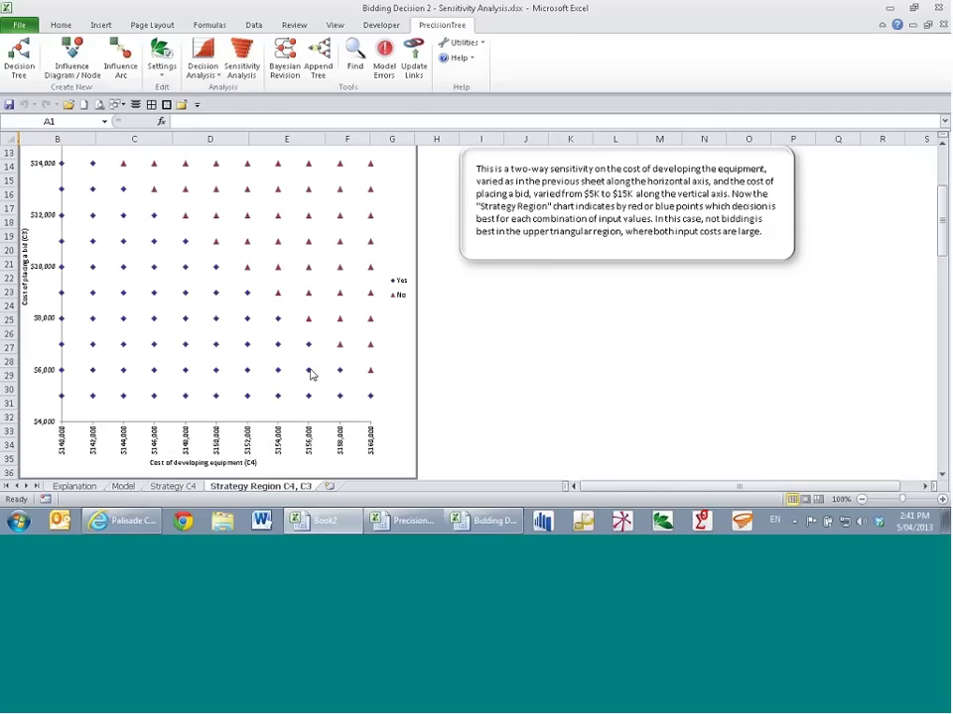
mouse_move(309, 373)
scroll(653, 370, "up", 1)
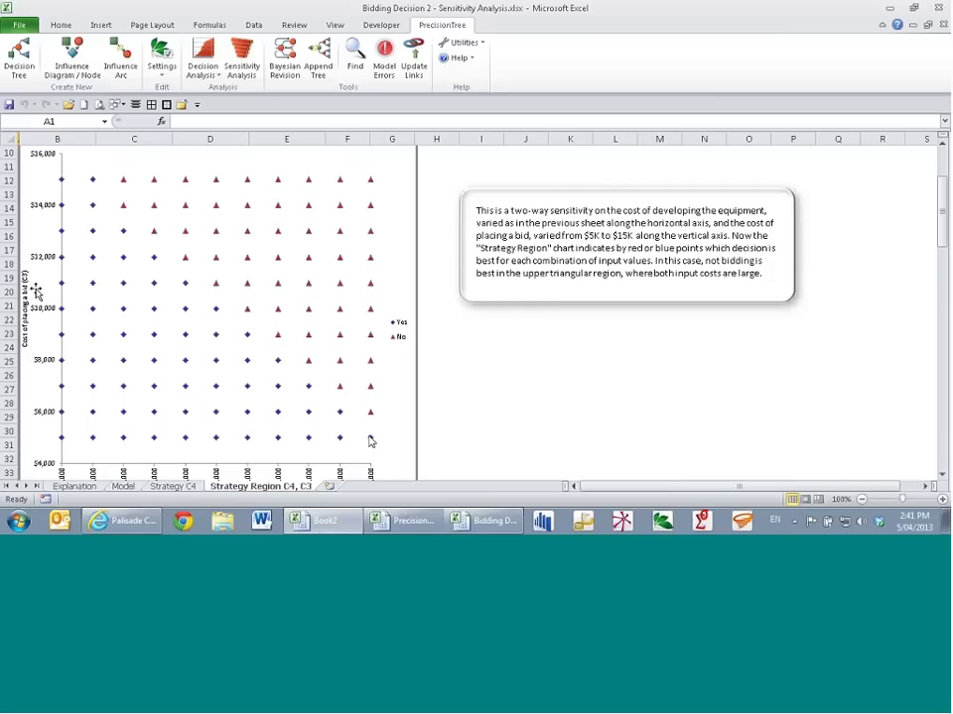
scroll(385, 444, "down", 1)
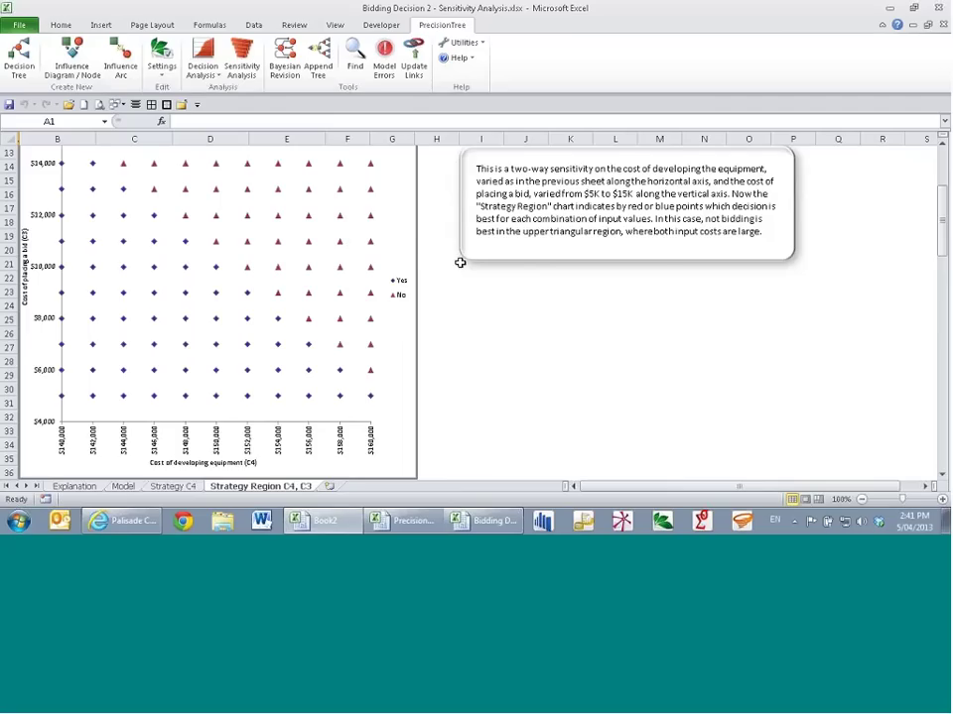
scroll(459, 262, "up", 1)
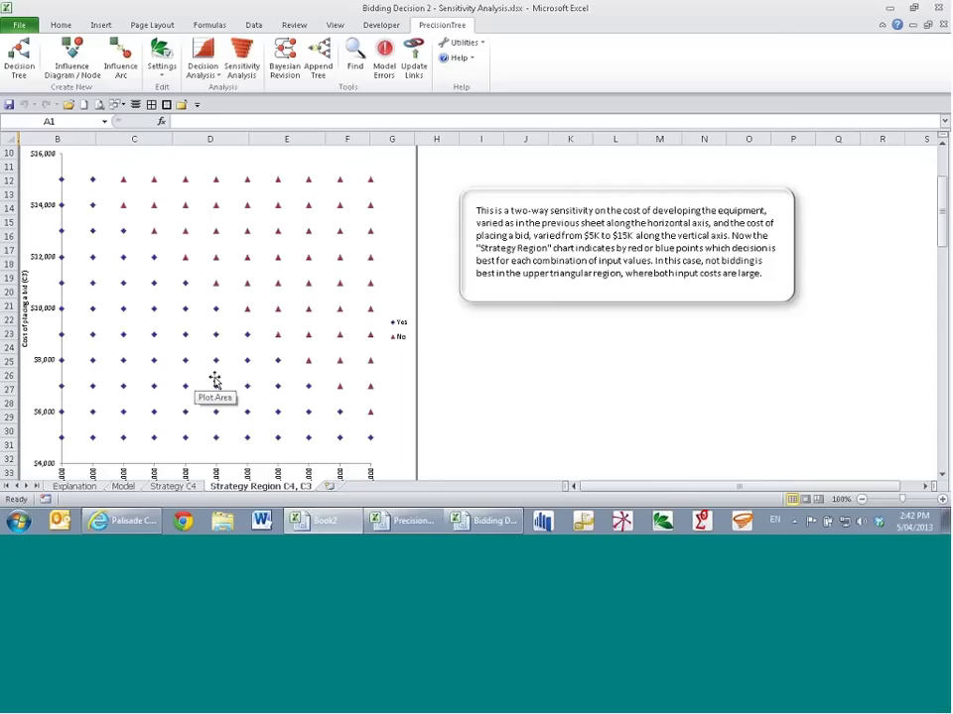
scroll(217, 377, "down", 1)
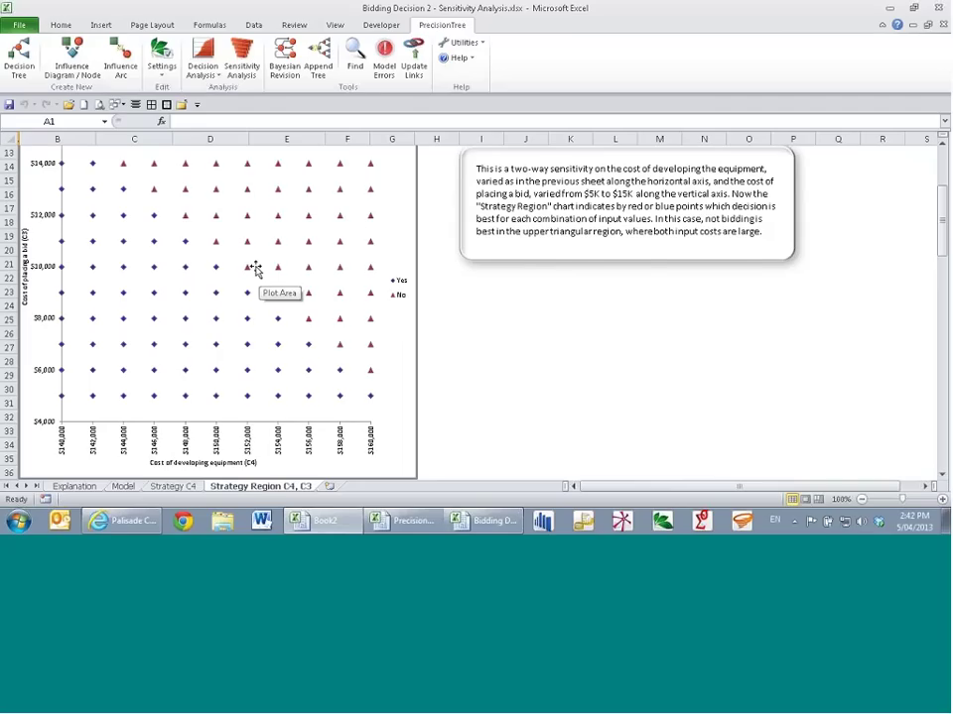
scroll(255, 267, "up", 1)
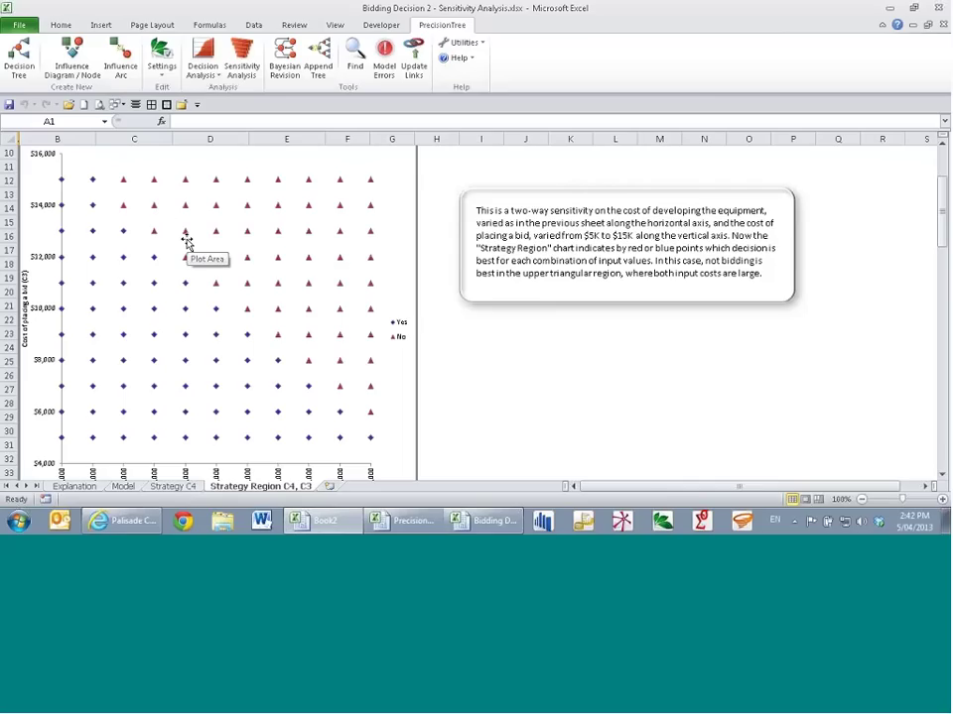
scroll(472, 350, "down", 1)
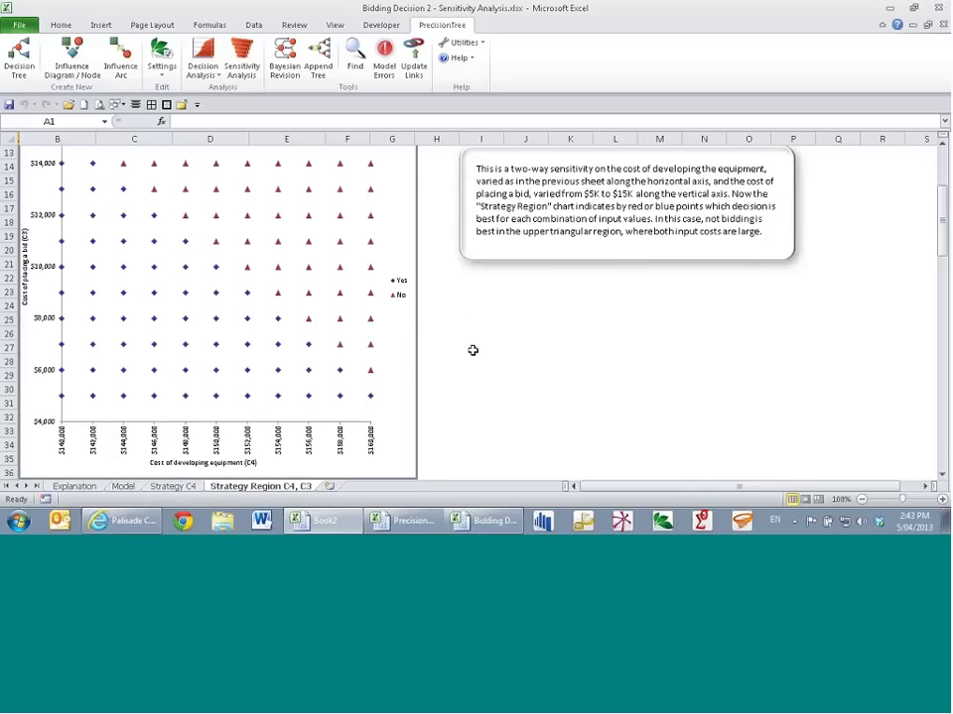
left_click(484, 302)
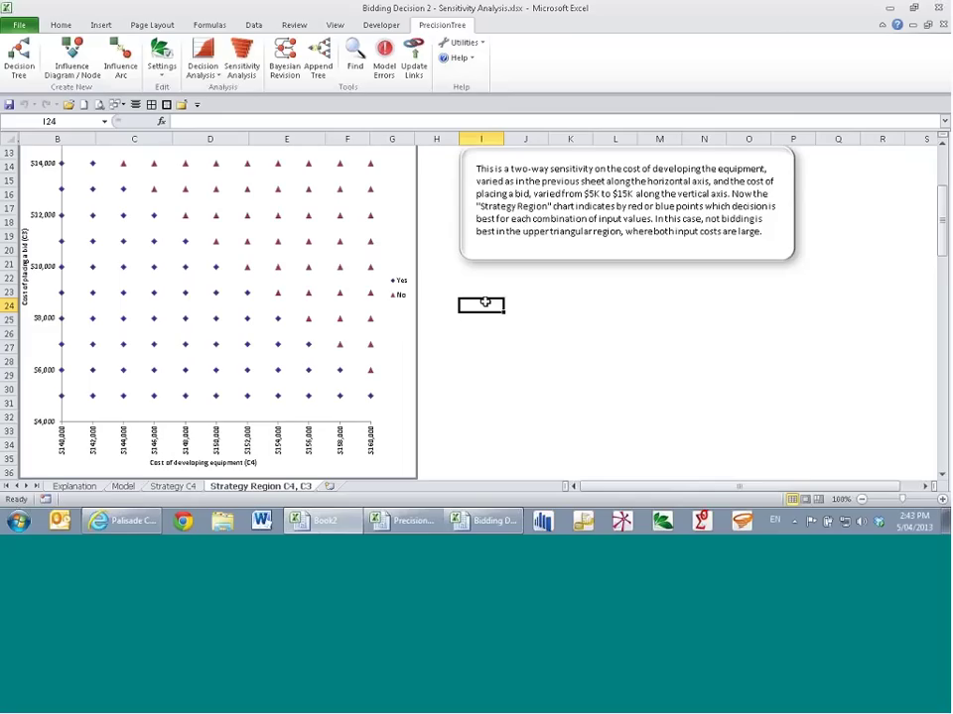
Step: Review the decision tree on the Model sheet again, and return to the two-way Strategy Region C4, C3 chart
left_click(123, 486)
scroll(582, 348, "down", 8)
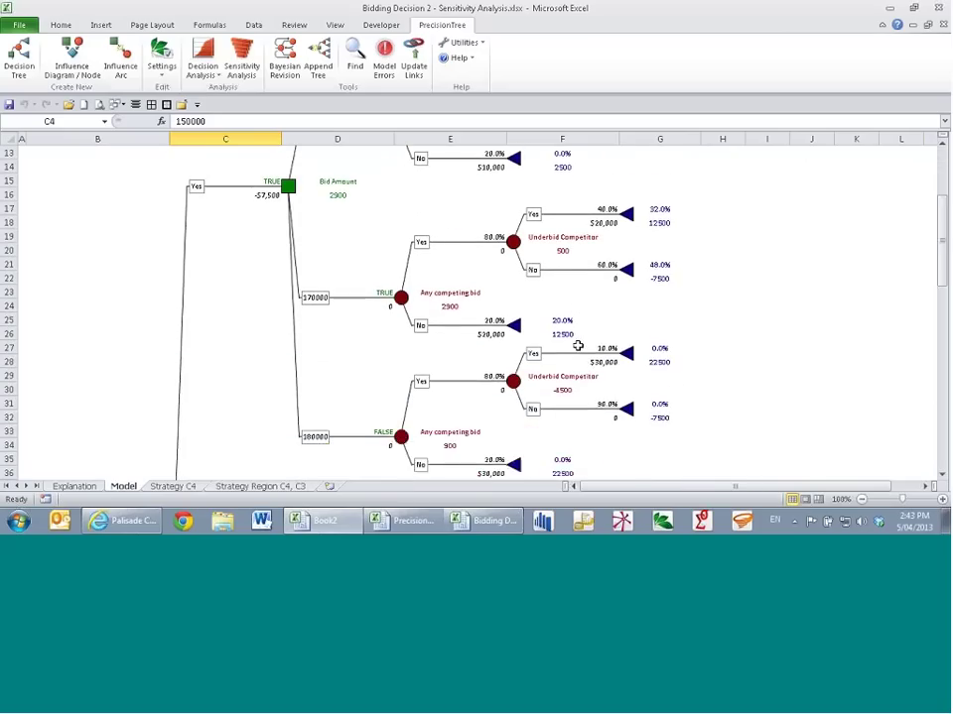
scroll(595, 386, "up", 8)
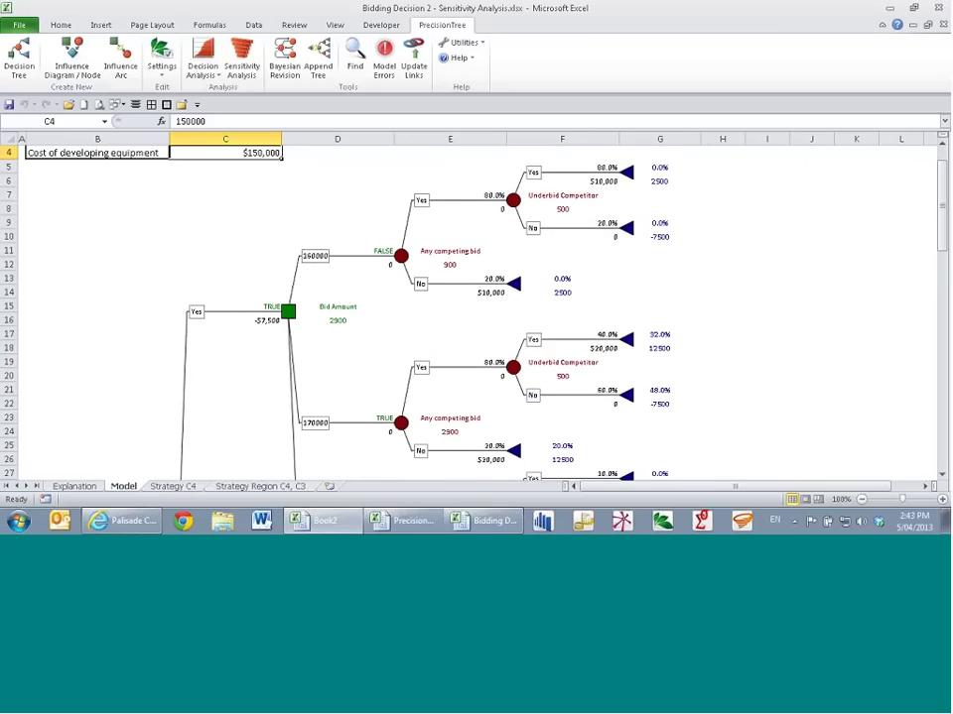
left_click(260, 486)
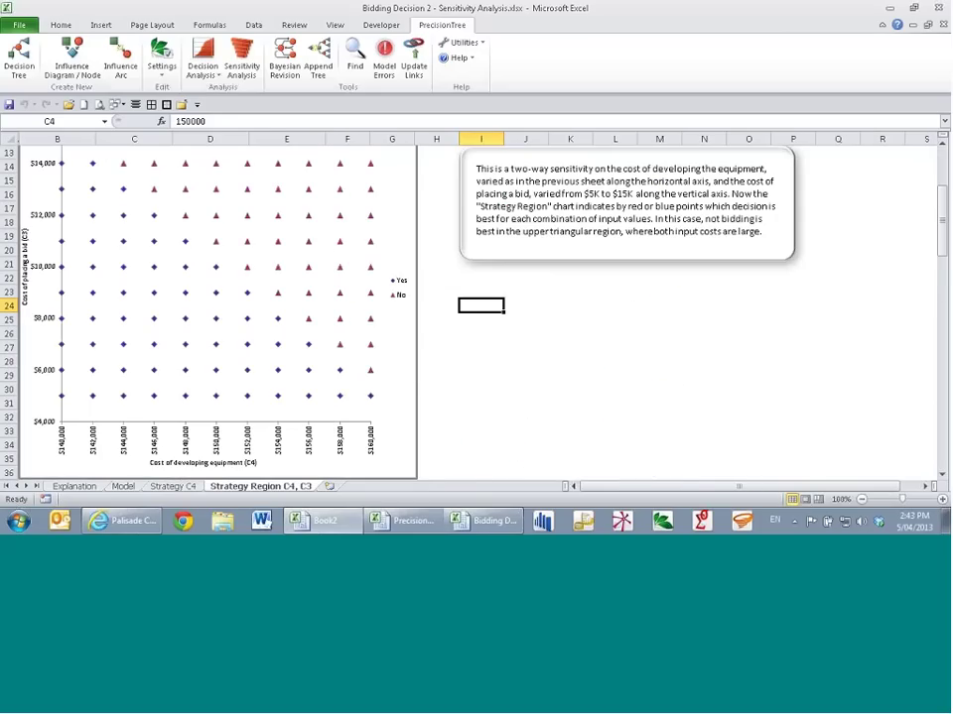
scroll(571, 288, "down", 1)
scroll(542, 298, "down", 1)
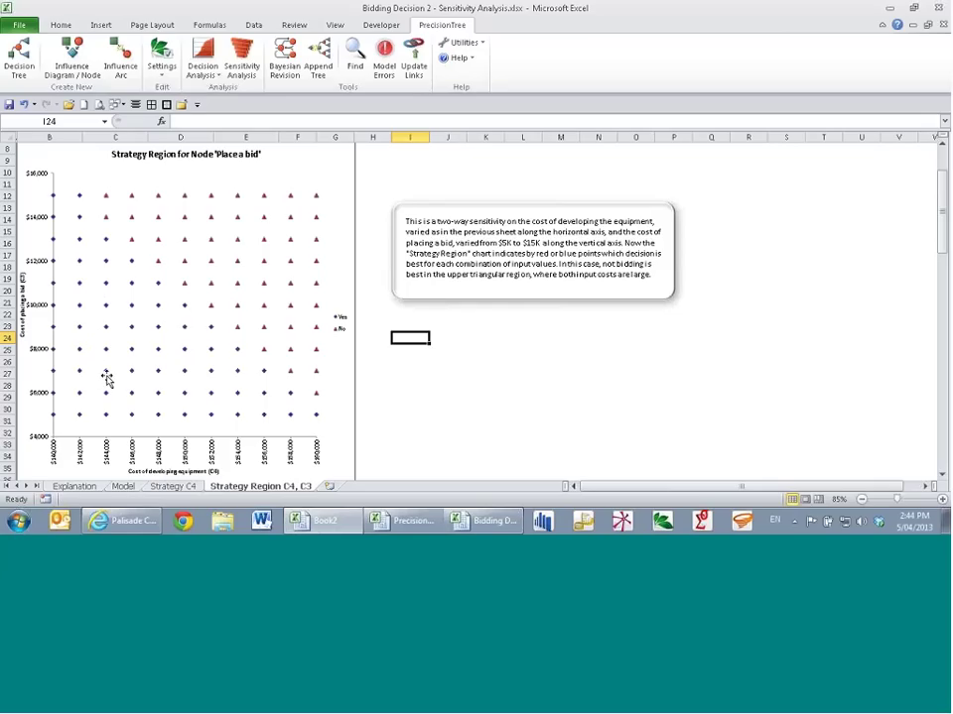
Step: Run a One-Way Sensitivity analysis on the Bidding Decision Tree for inputs C4 and C3, including Strategy Region, Tornado and Spider graphs
key("ctrl+Page_Up")
key("ctrl+Page_Up")
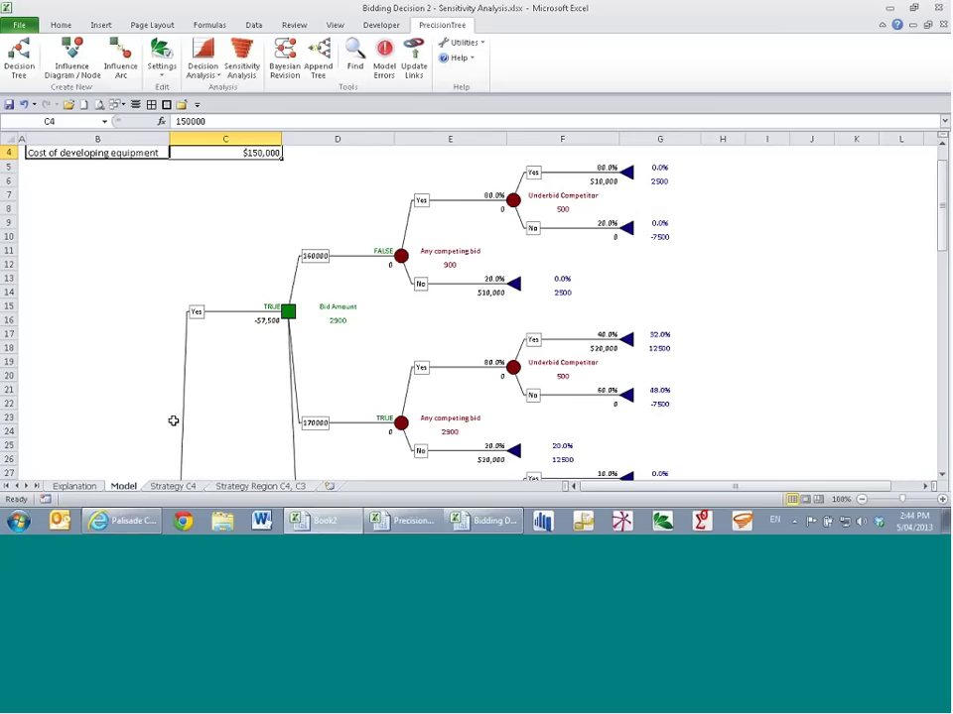
left_click(241, 59)
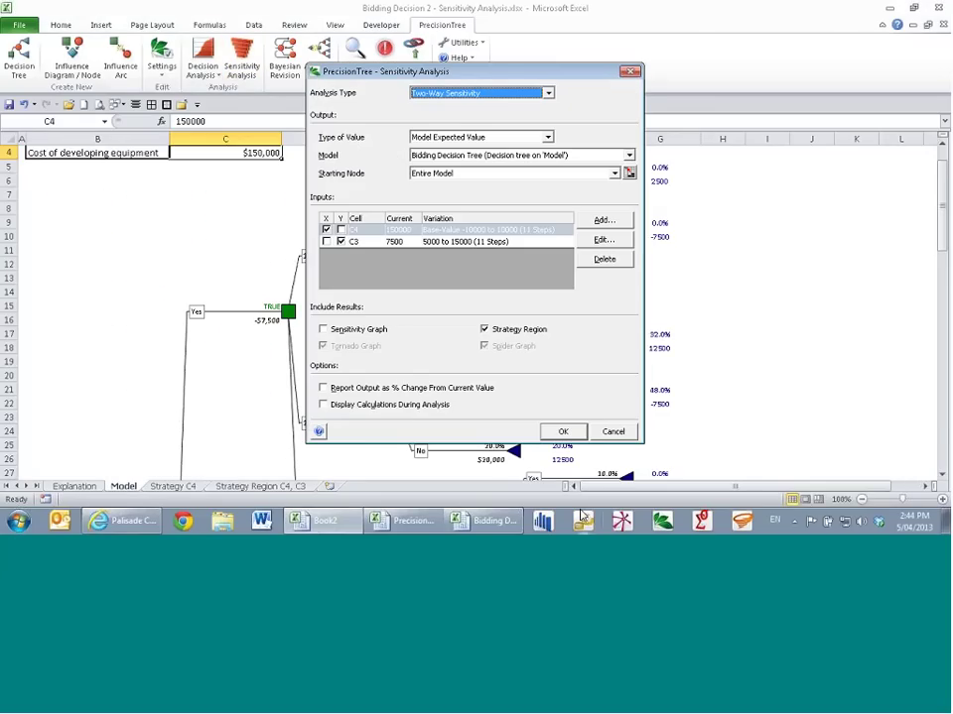
left_click(525, 95)
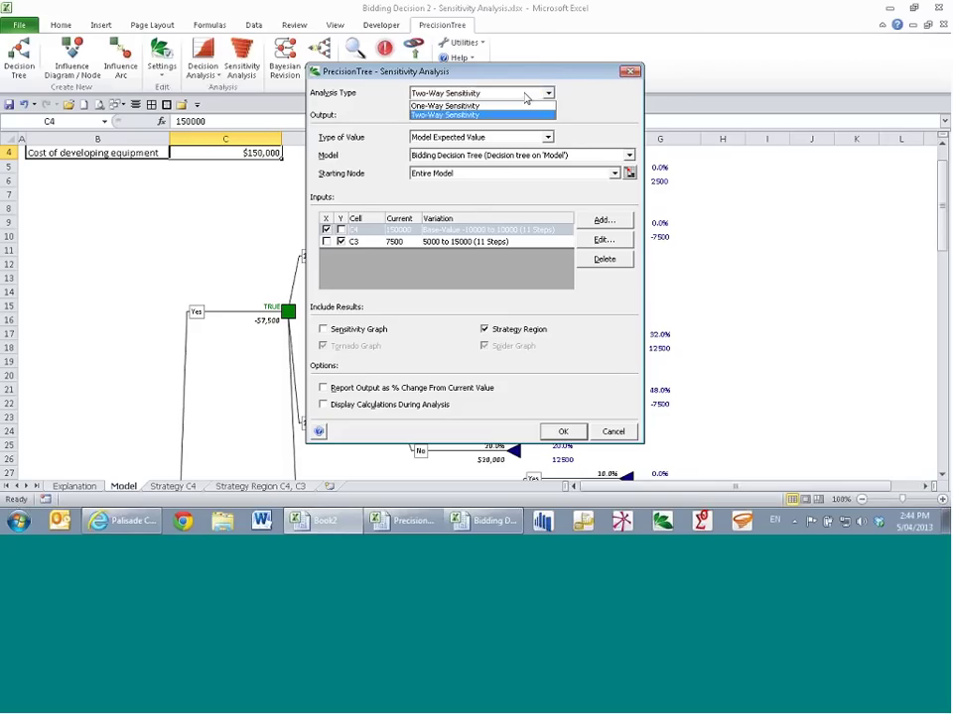
left_click(523, 104)
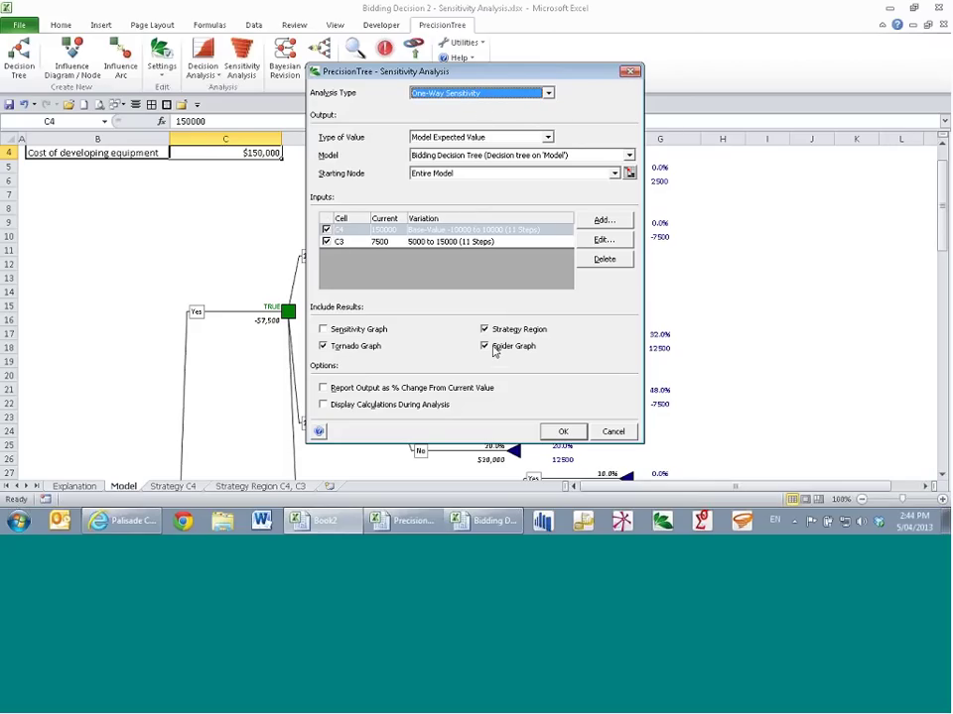
left_click(563, 433)
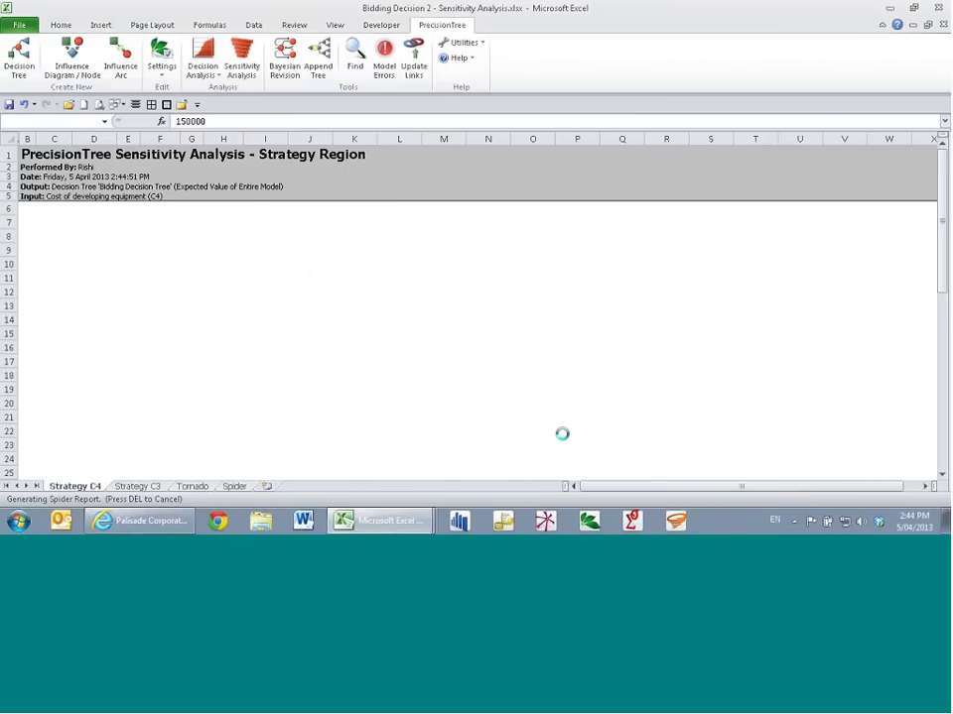
Step: Review the Strategy C3 chart and the Tornado graph comparing the two cost inputs in the new report workbook
left_click(145, 486)
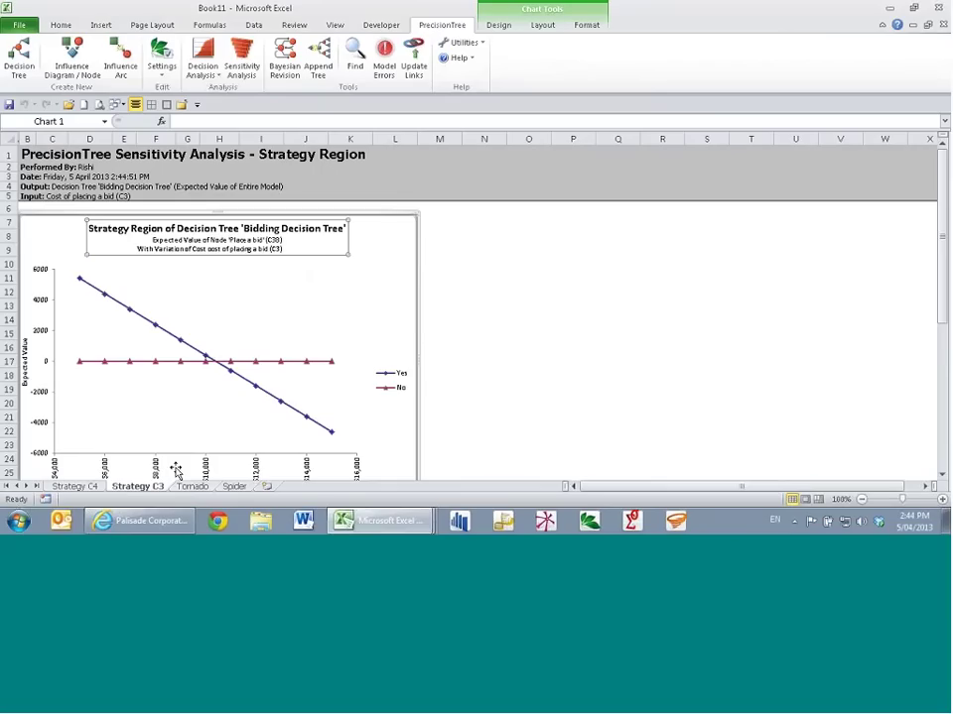
left_click(192, 486)
scroll(527, 332, "down", 1)
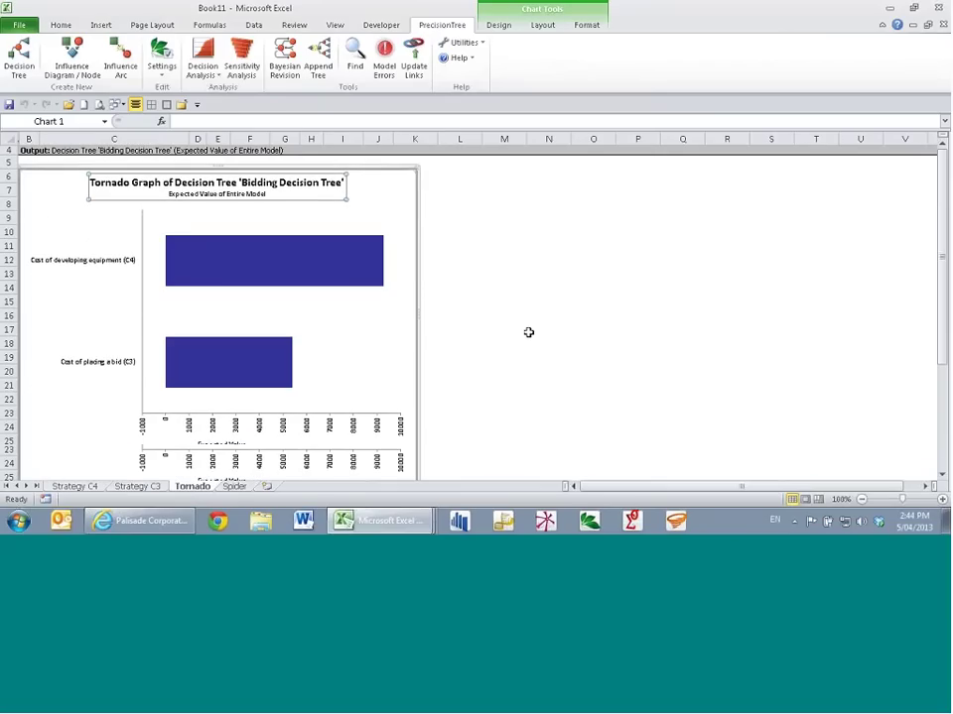
left_click(528, 258)
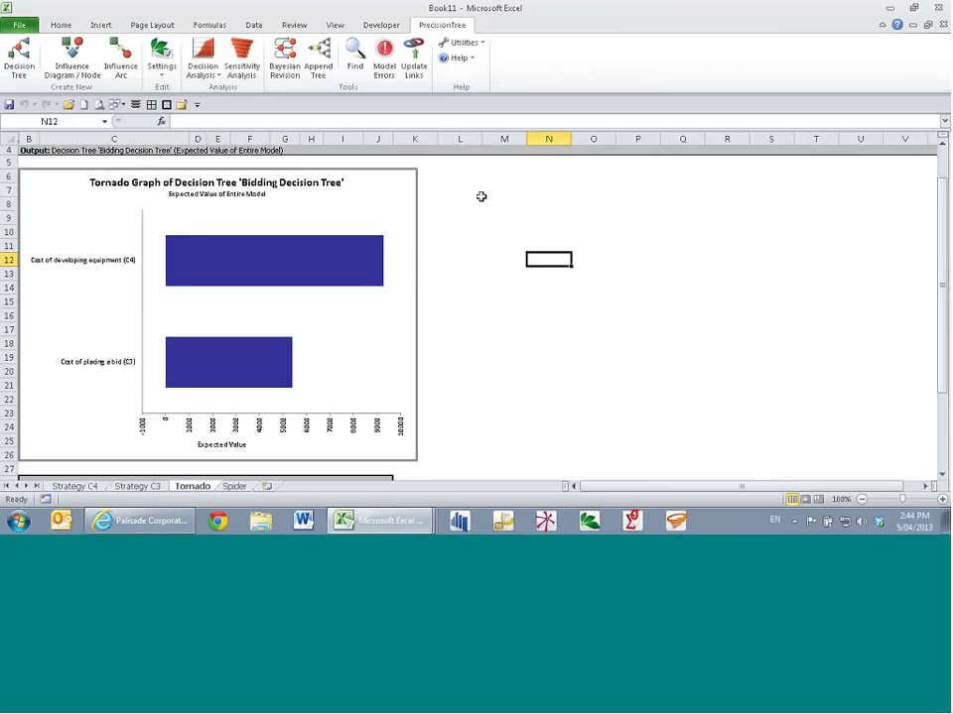
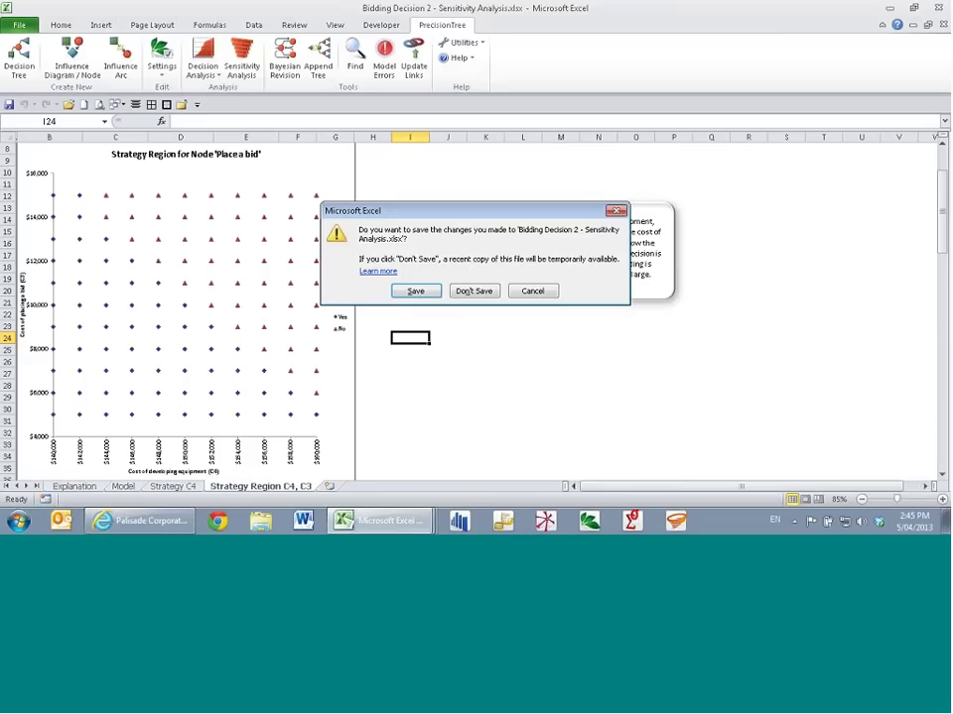
Step: Close the bidding workbook without saving, and reopen Bidding Decision 2 - Sensitivity Analysis.xlsx from the PrecisionTree example file list
left_click(485, 289)
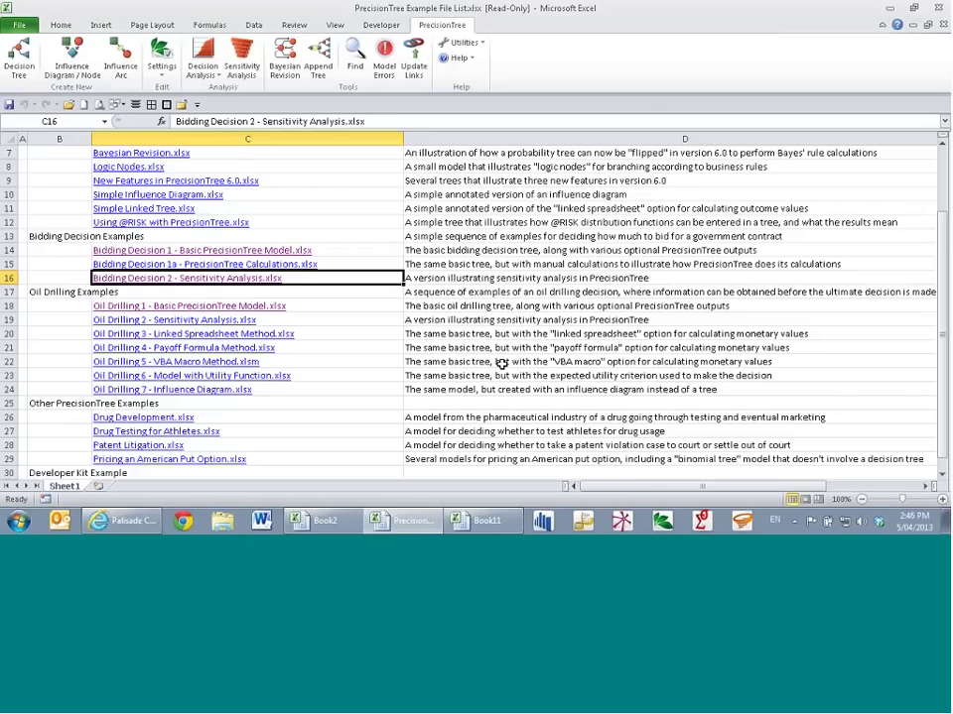
key("Down")
key("Right")
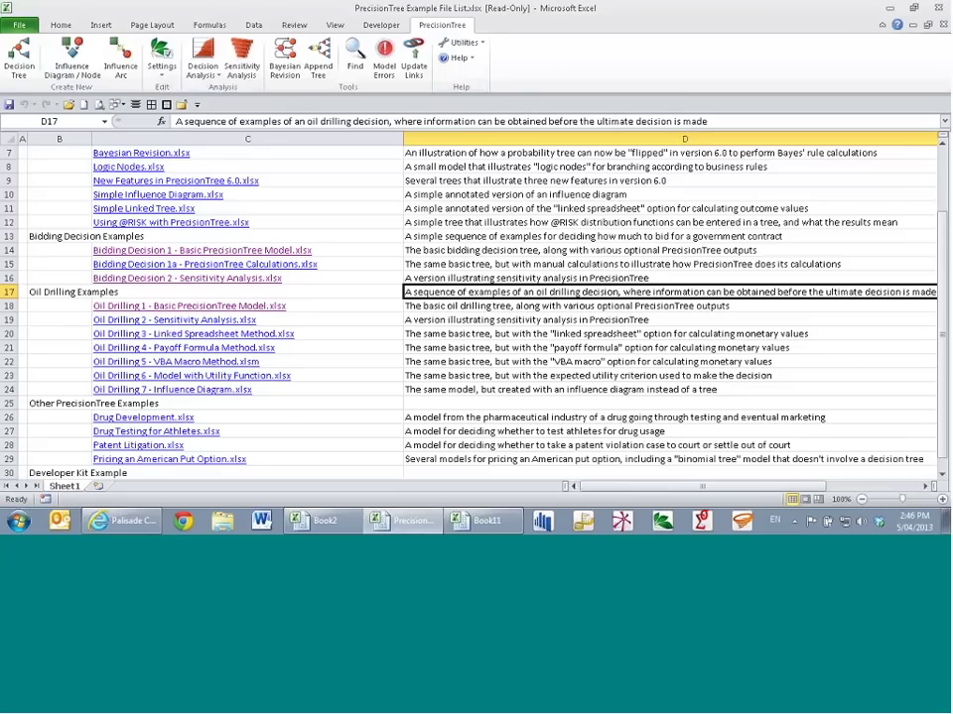
left_click(249, 278)
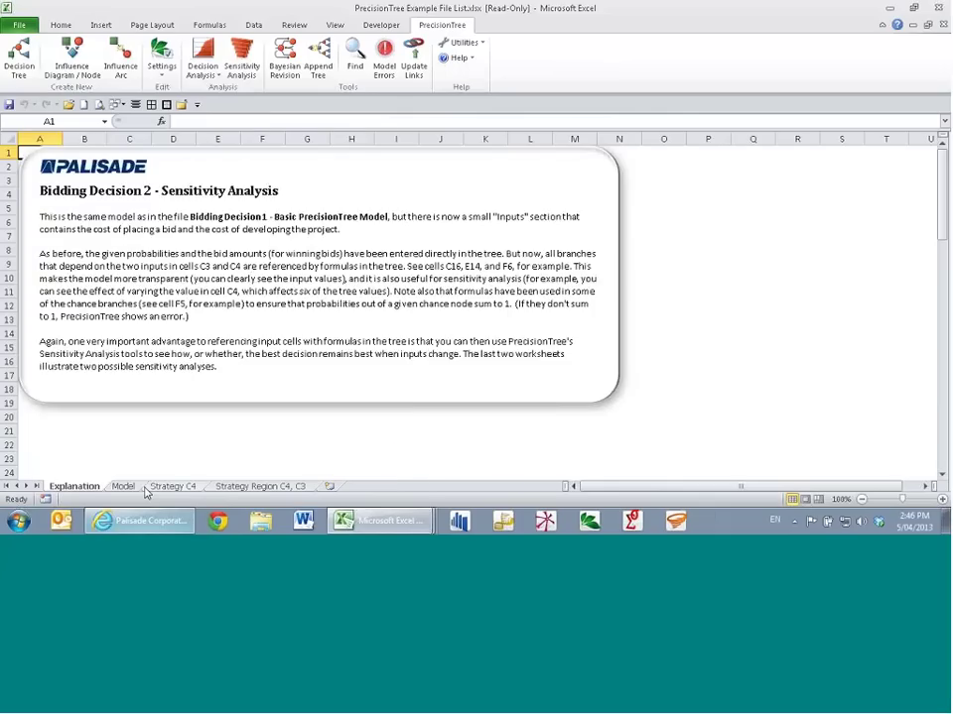
Step: Inspect the Underbid Competitor branch probabilities in F5, F9, F21 and F27 on the Model sheet, leaving the branch names unchanged
left_click(610, 197)
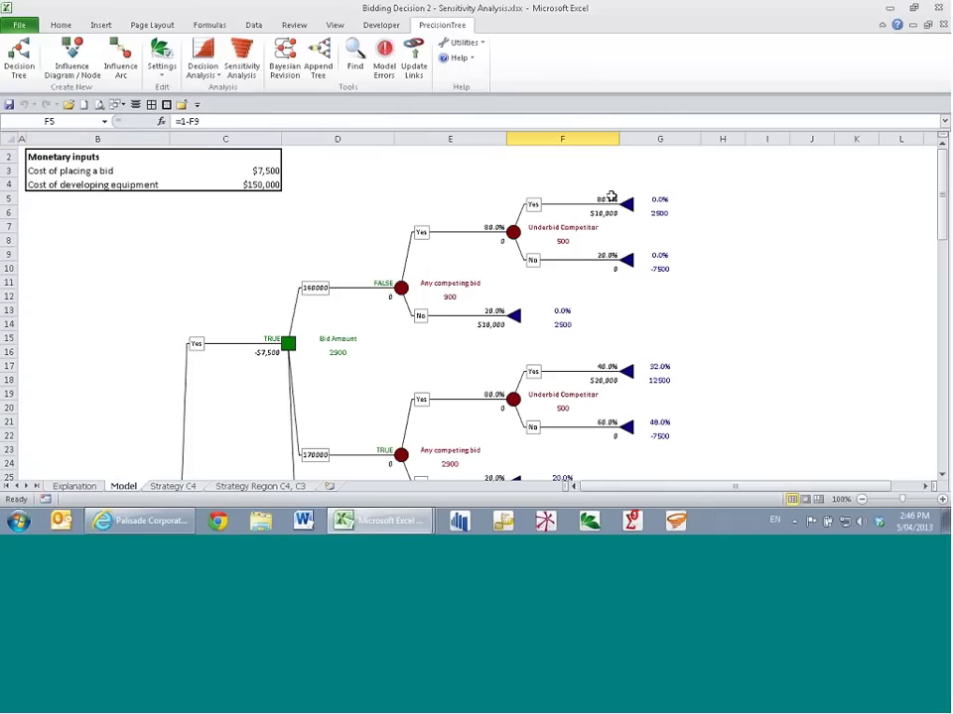
left_click(604, 255)
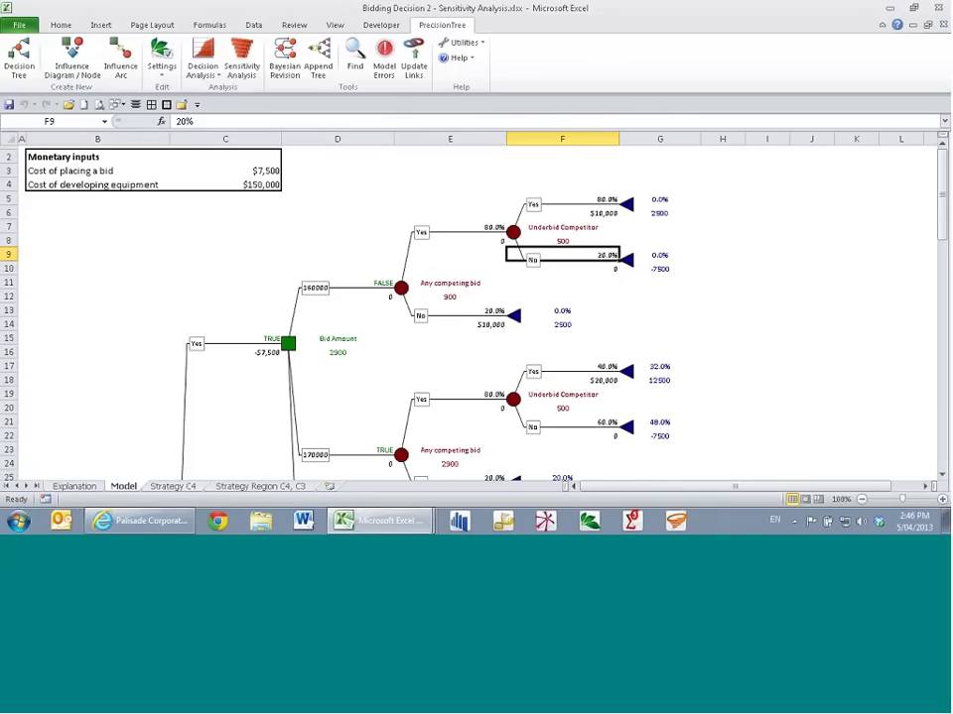
left_click(585, 427)
scroll(683, 381, "down", 3)
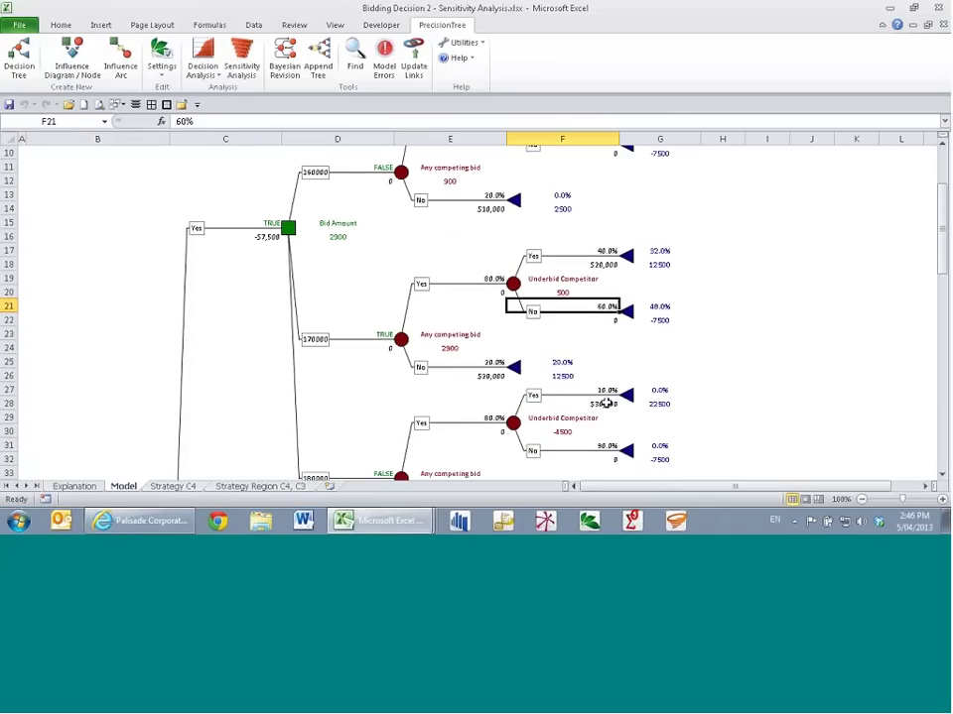
left_click(605, 391)
left_click(604, 446)
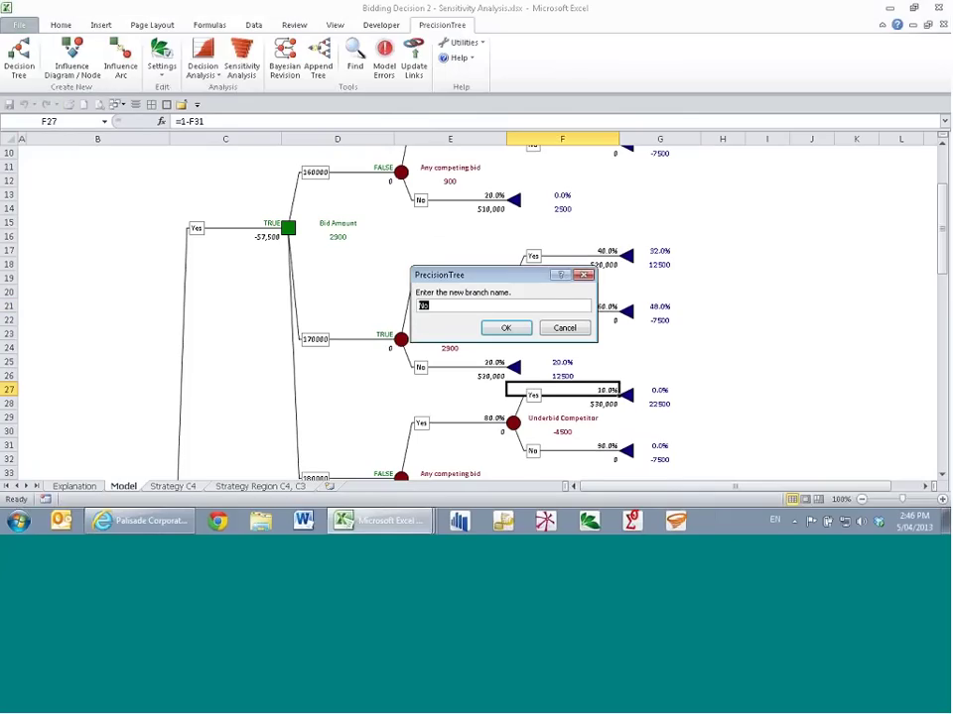
left_click(571, 329)
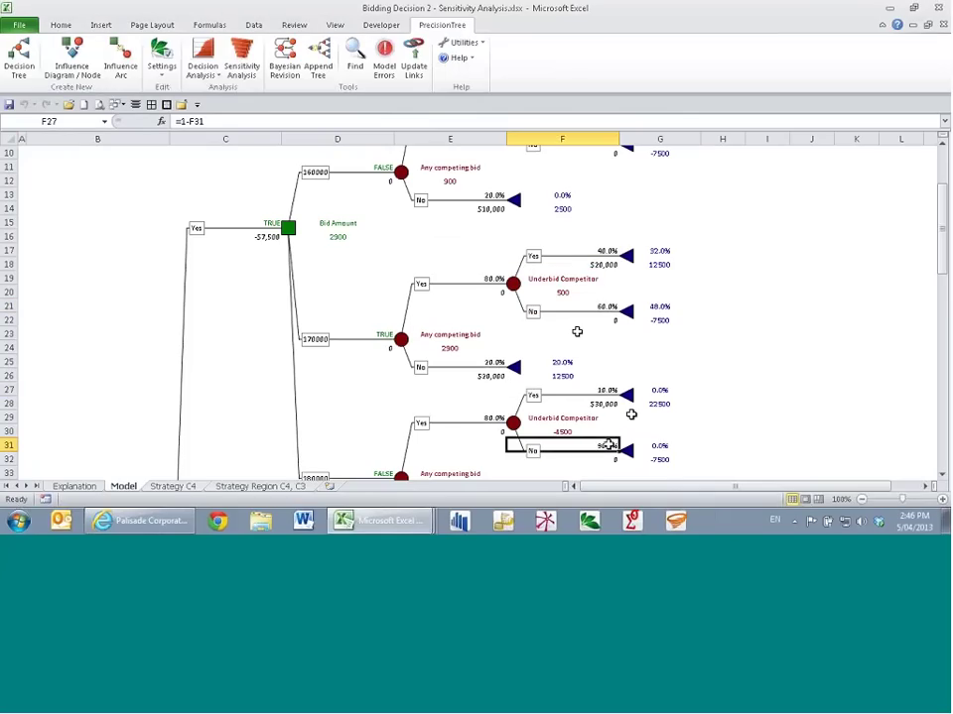
Step: Compare the probability entries in F27, F31 and F21, and select the empty range B5:C7 below the monetary inputs
left_click(602, 390)
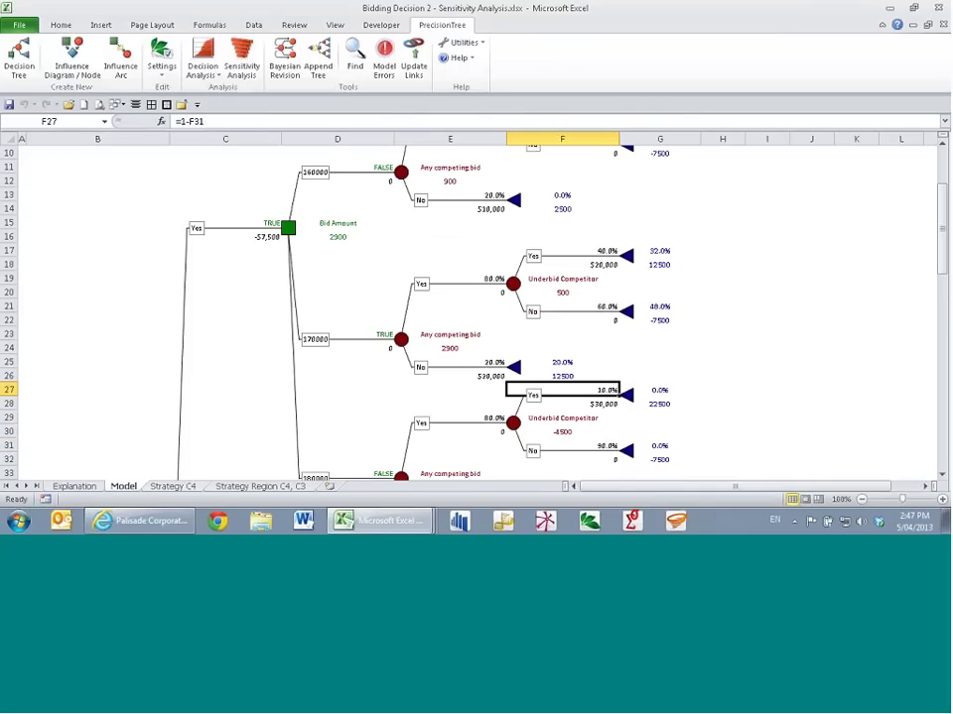
left_click(612, 446)
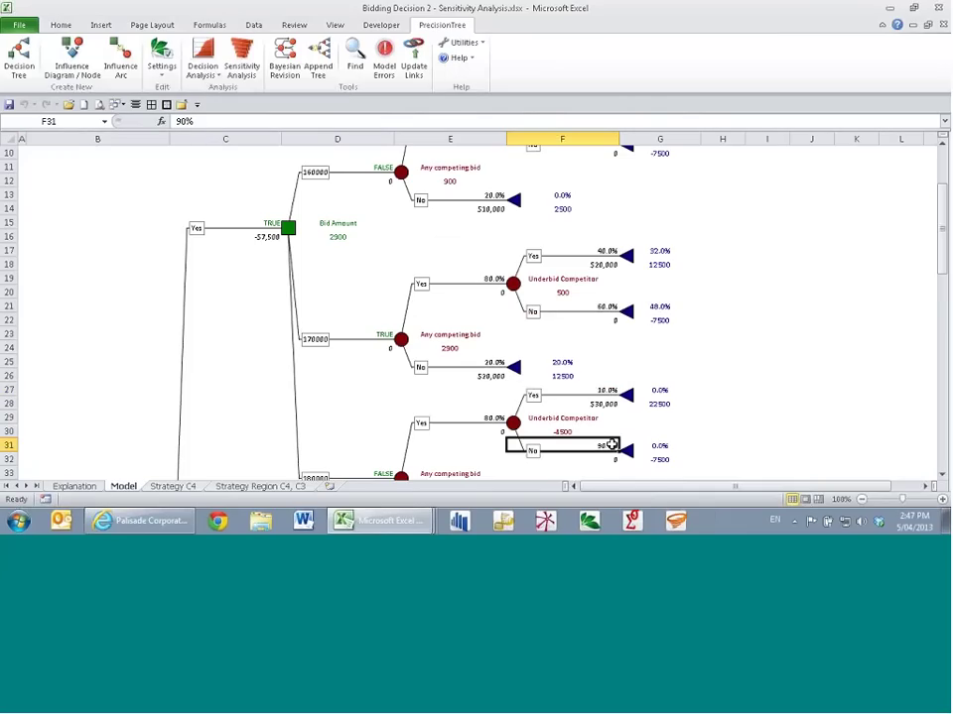
left_click(612, 303)
scroll(615, 293, "up", 3)
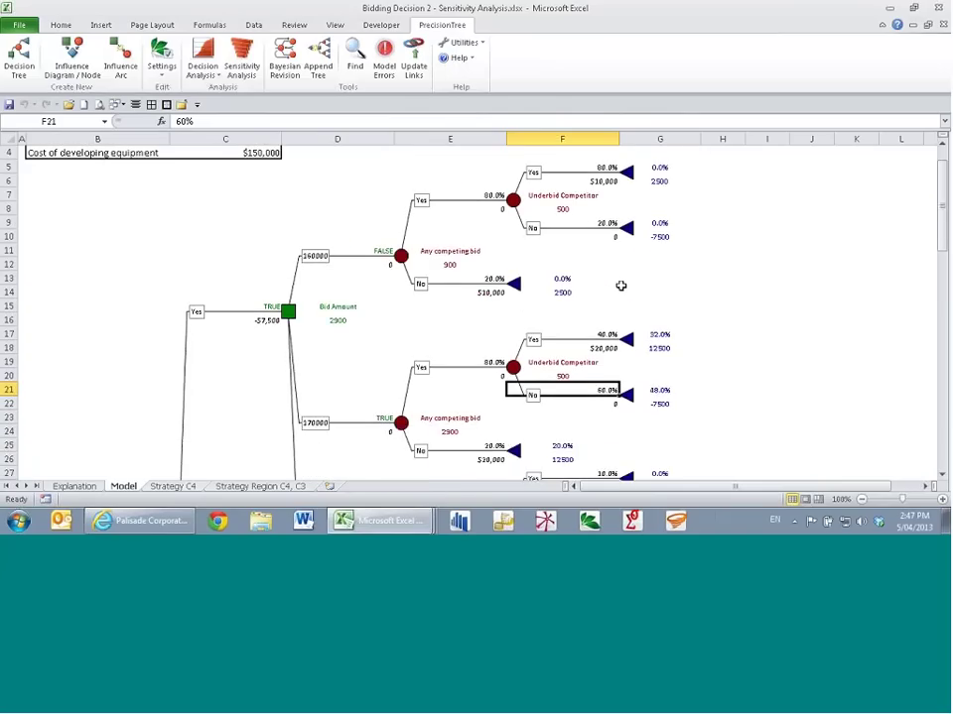
left_click(145, 218)
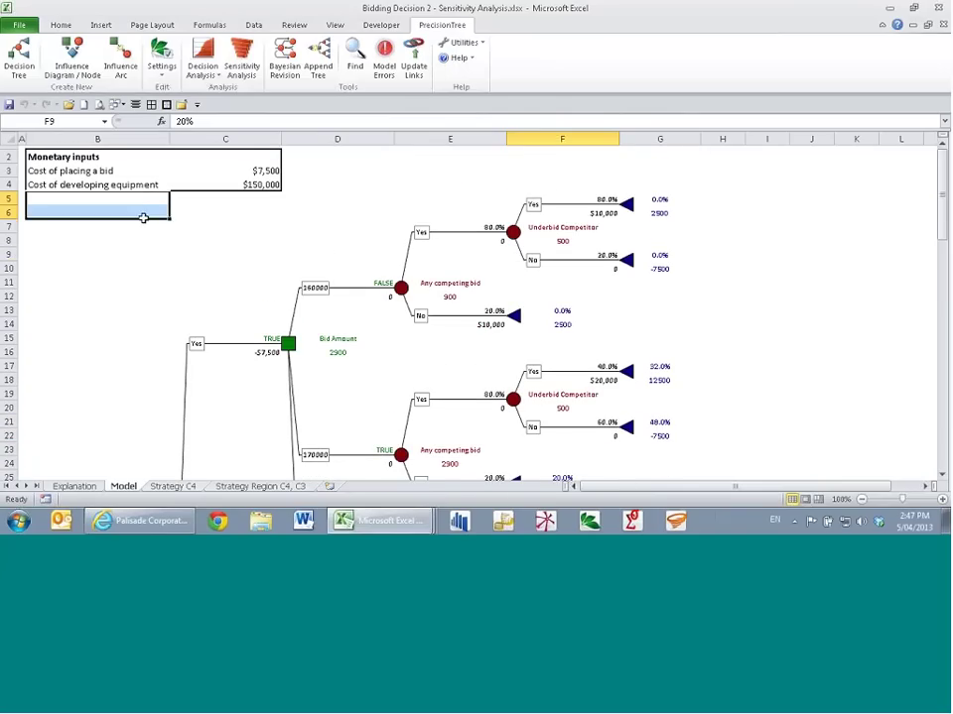
left_click(203, 226)
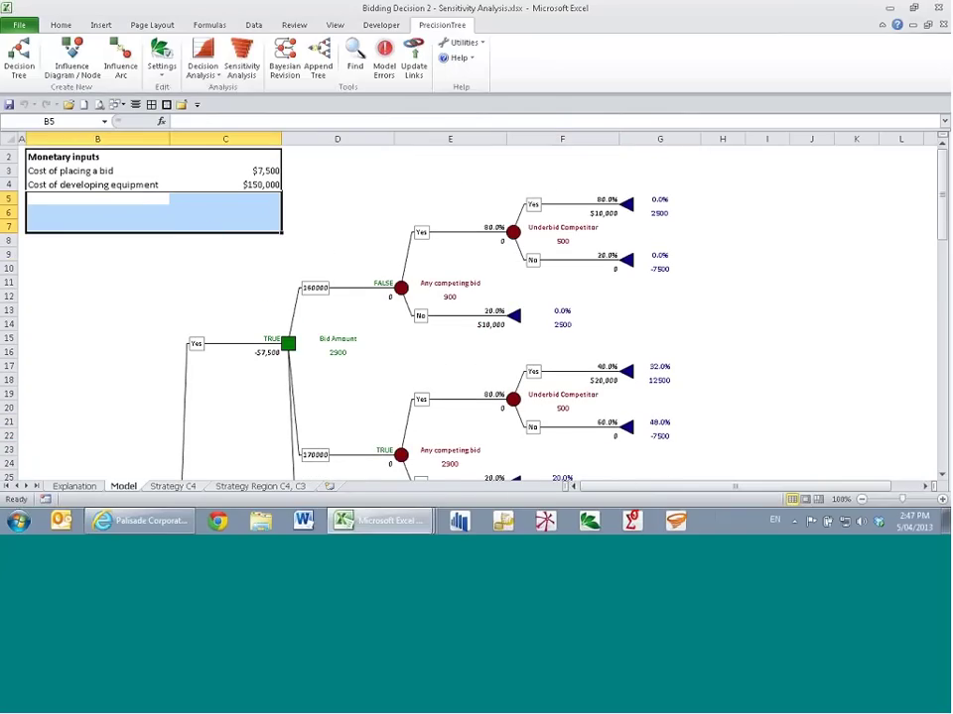
Step: Examine the Yes and No probabilities on the Underbid Competitor branches for the 160000 and 170000 bid amounts
left_click(619, 254)
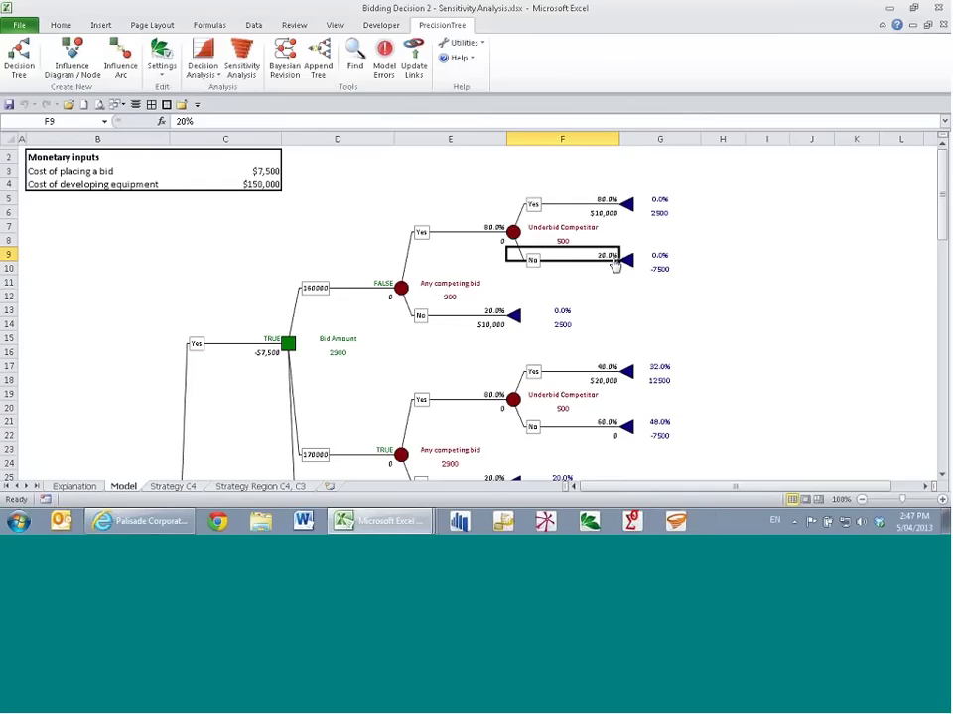
scroll(610, 266, "down", 3)
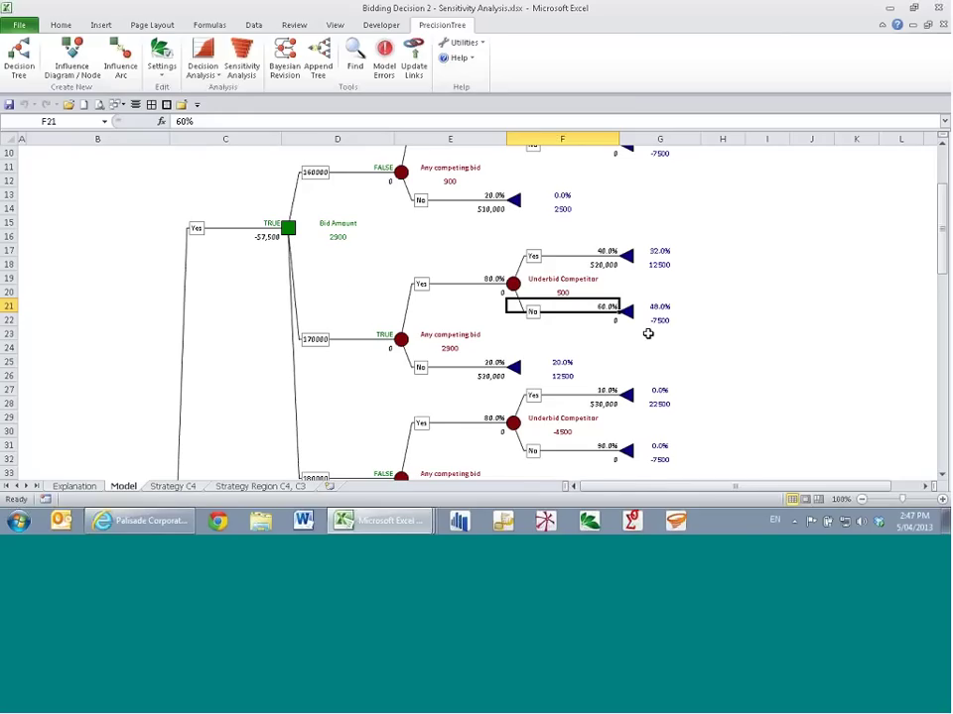
scroll(647, 333, "up", 2)
scroll(653, 298, "down", 1)
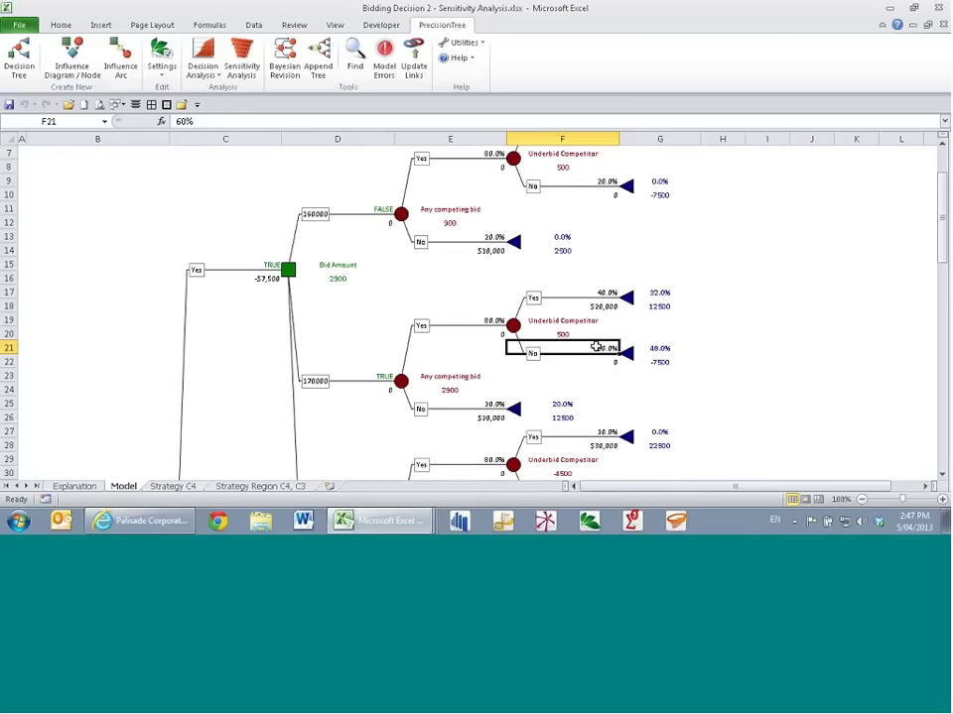
scroll(595, 345, "up", 2)
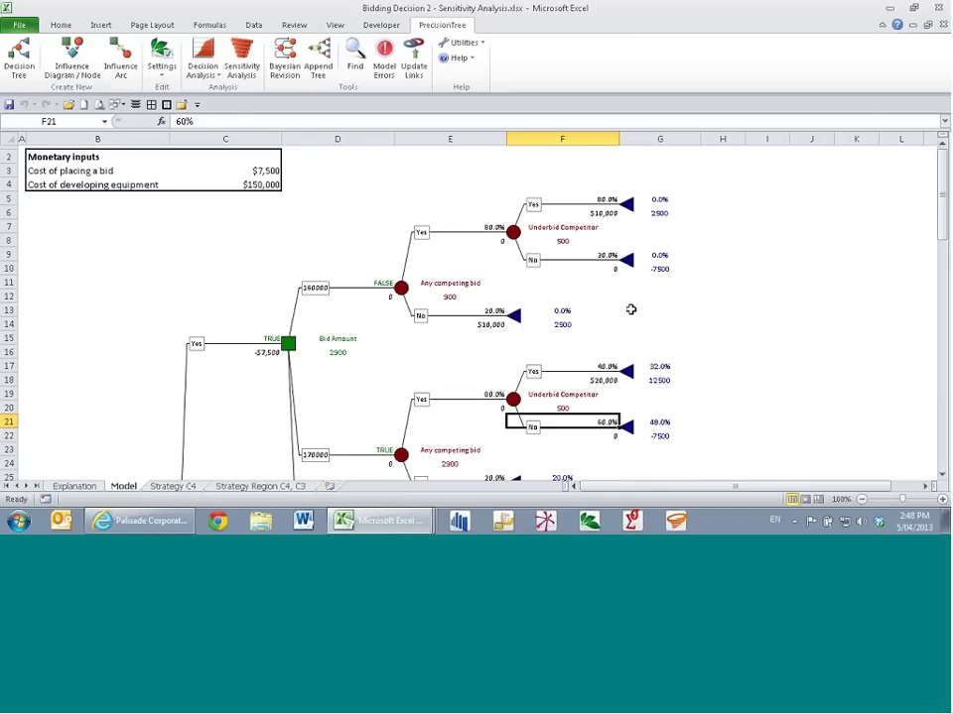
left_click(566, 283)
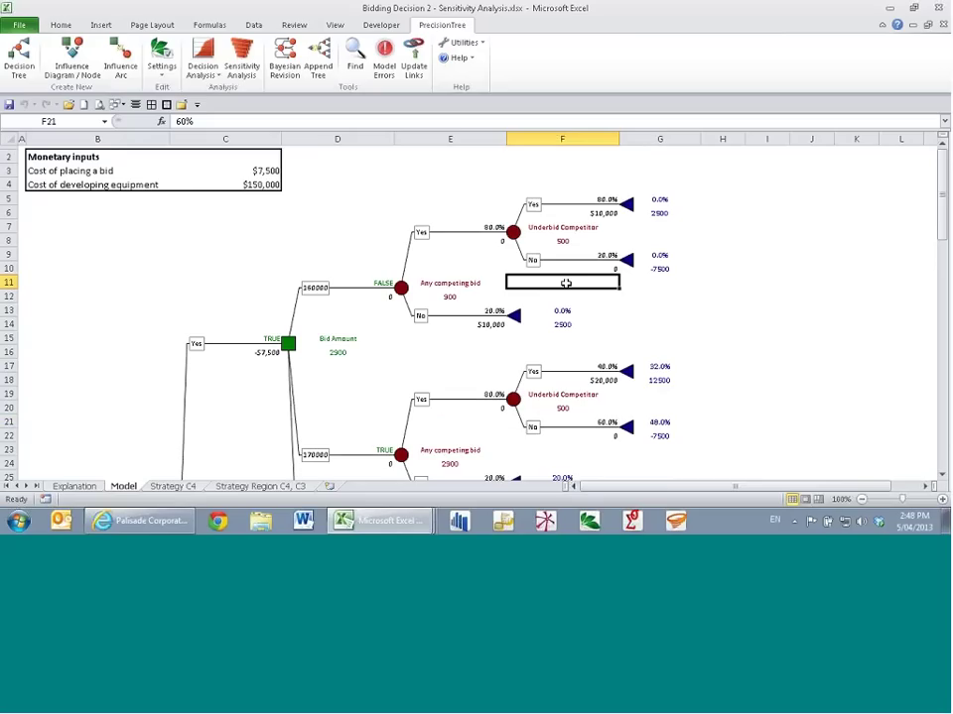
left_click(561, 294)
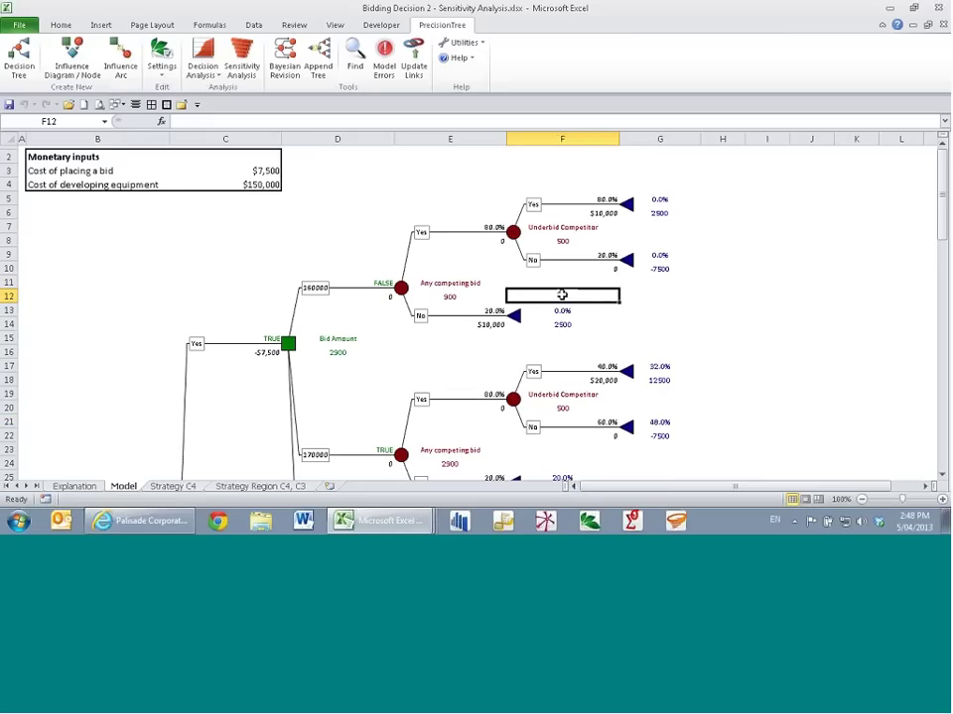
left_click(565, 296)
mouse_move(564, 296)
left_mouse_down()
mouse_move(607, 254)
mouse_move(574, 291)
mouse_move(570, 285)
left_mouse_up()
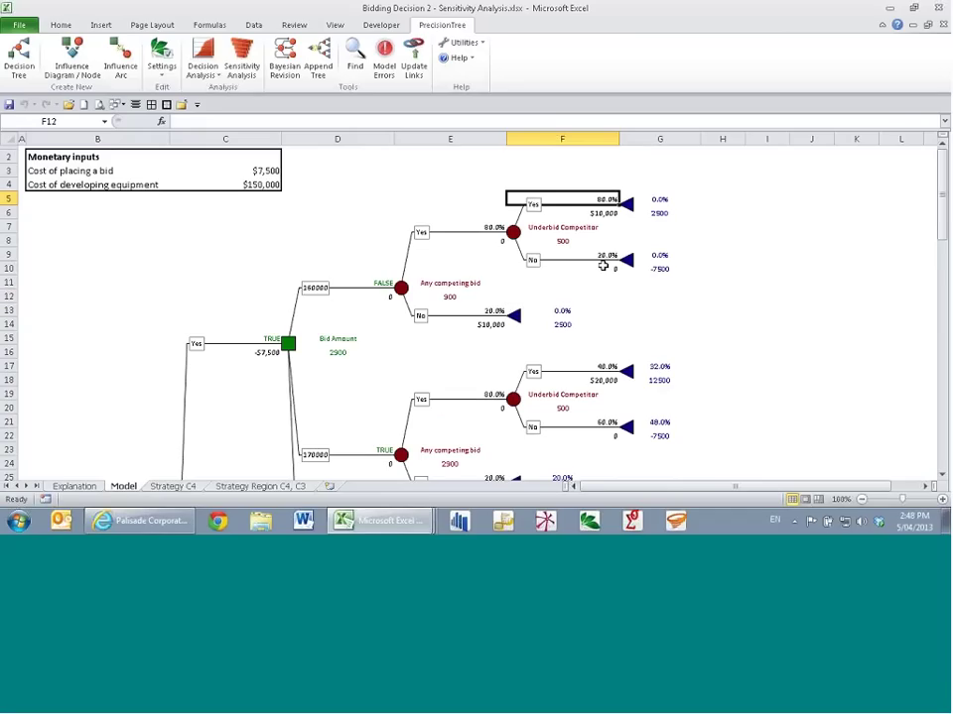
left_click(559, 254)
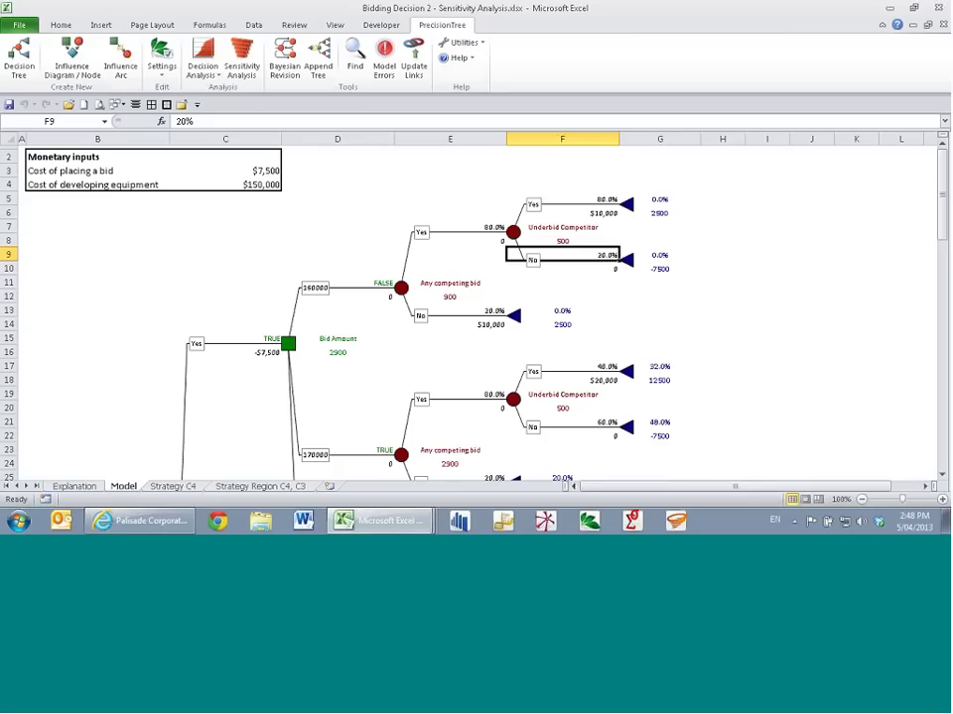
left_click(582, 288)
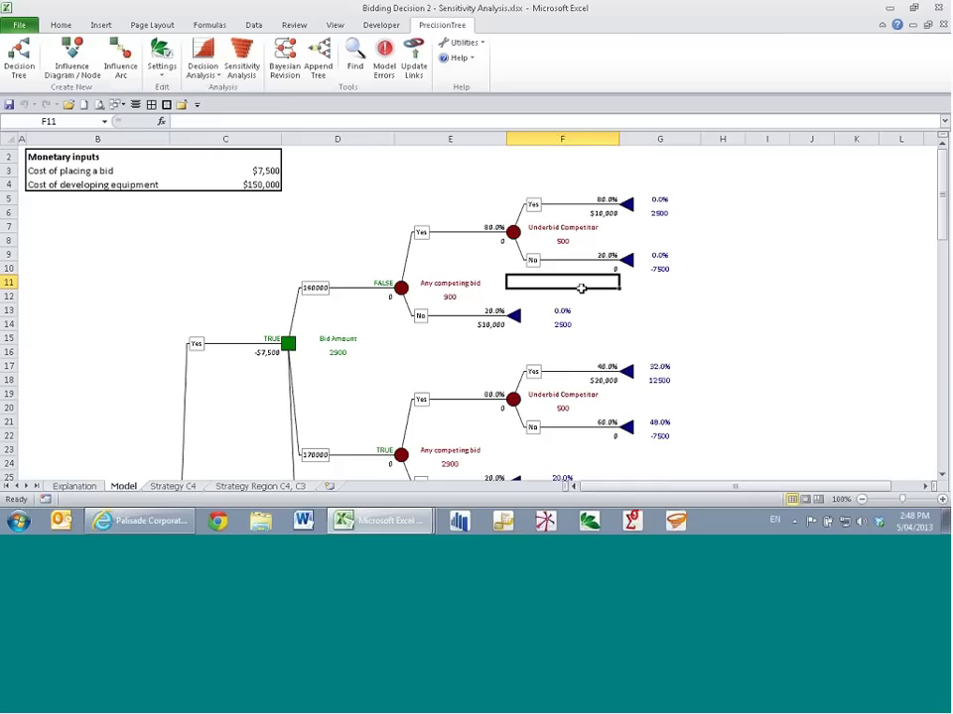
Step: Close the sensitivity analysis workbook without saving and open the Model sheet of Bidding Decision 1 - Basic PrecisionTree Model.xlsx
key("ctrl+w")
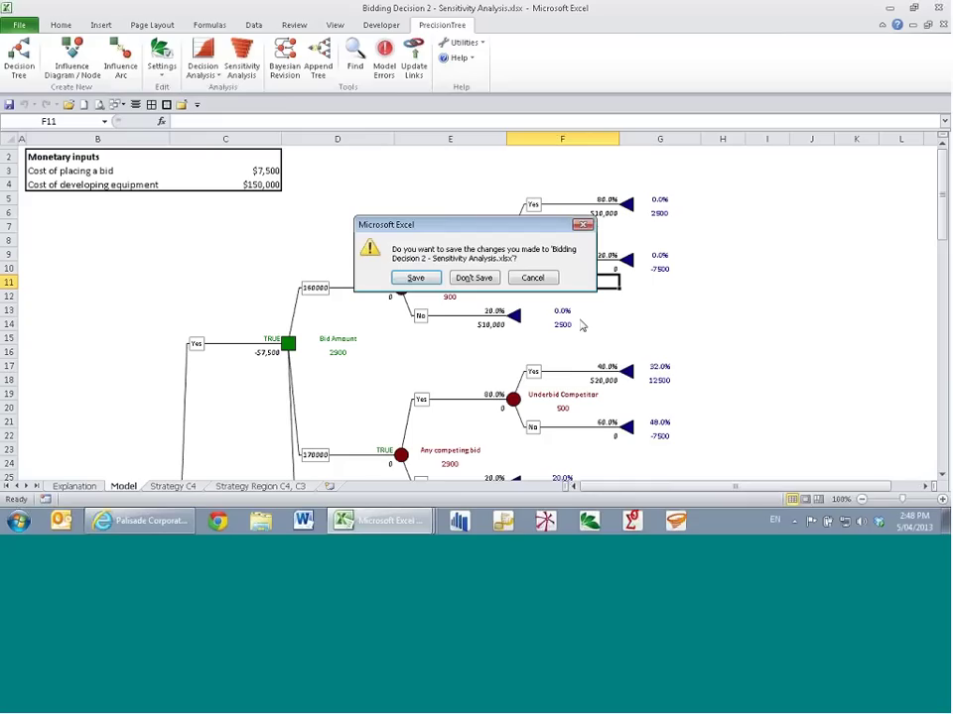
left_click(483, 278)
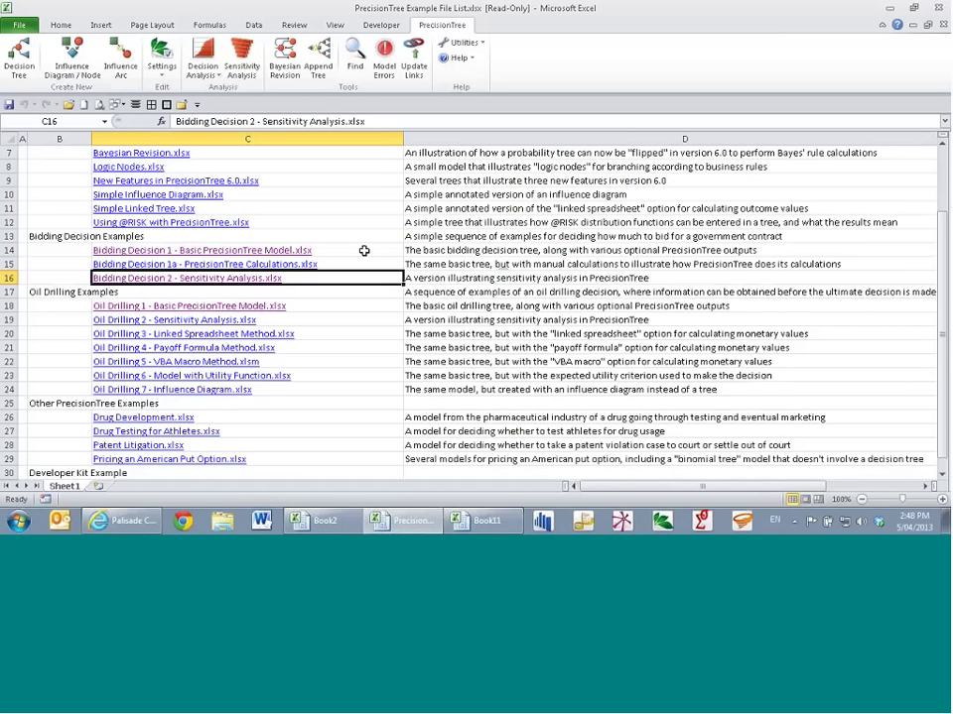
left_click(282, 256)
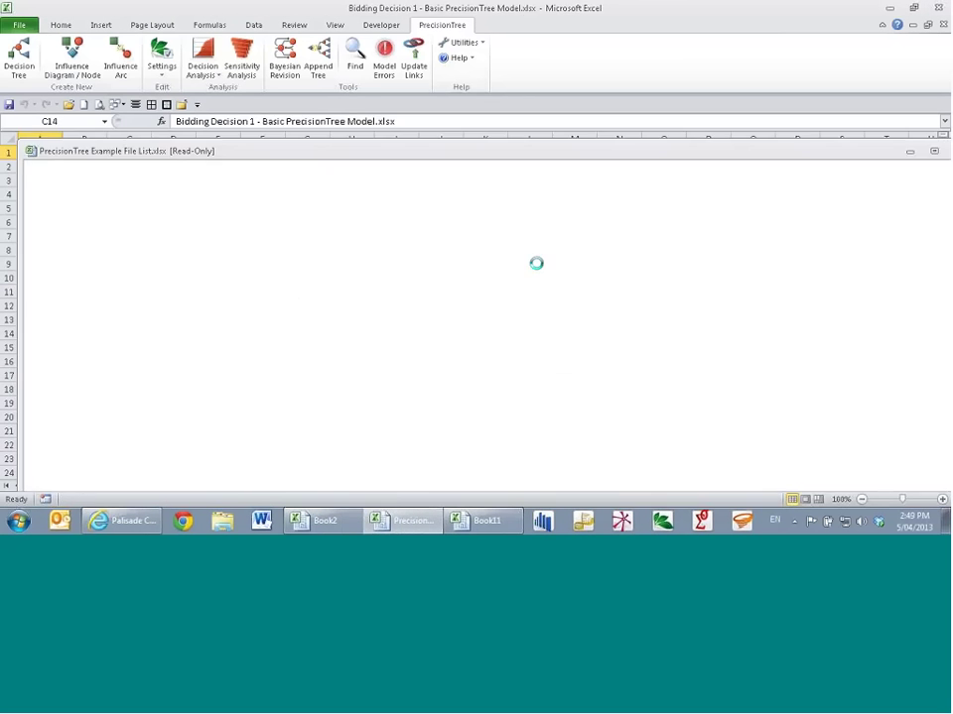
left_click(124, 487)
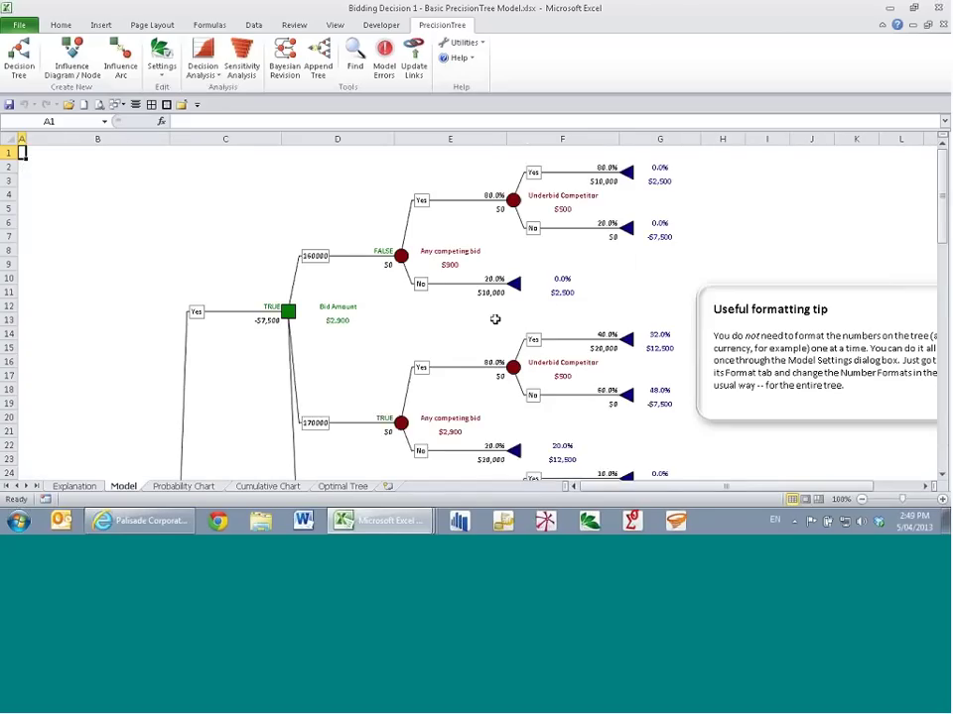
Step: Enable the utility function in the Bidding Decision Tree's model settings and set its display to Certainty Equivalent
scroll(495, 320, "down", 2)
scroll(476, 319, "down", 1, "ctrl")
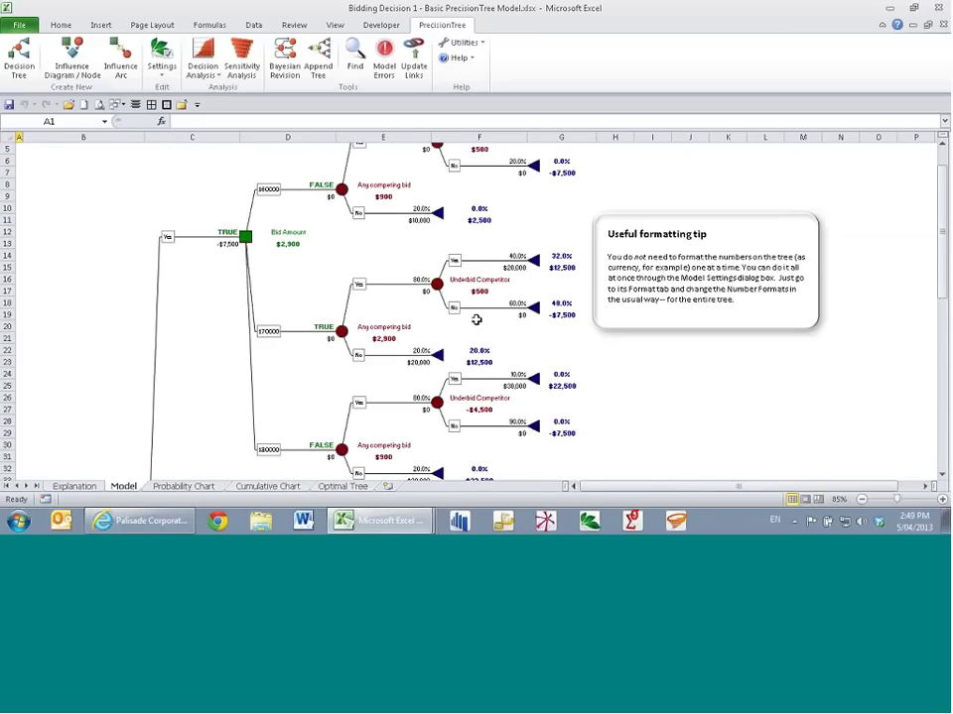
scroll(476, 320, "down", 1, "ctrl")
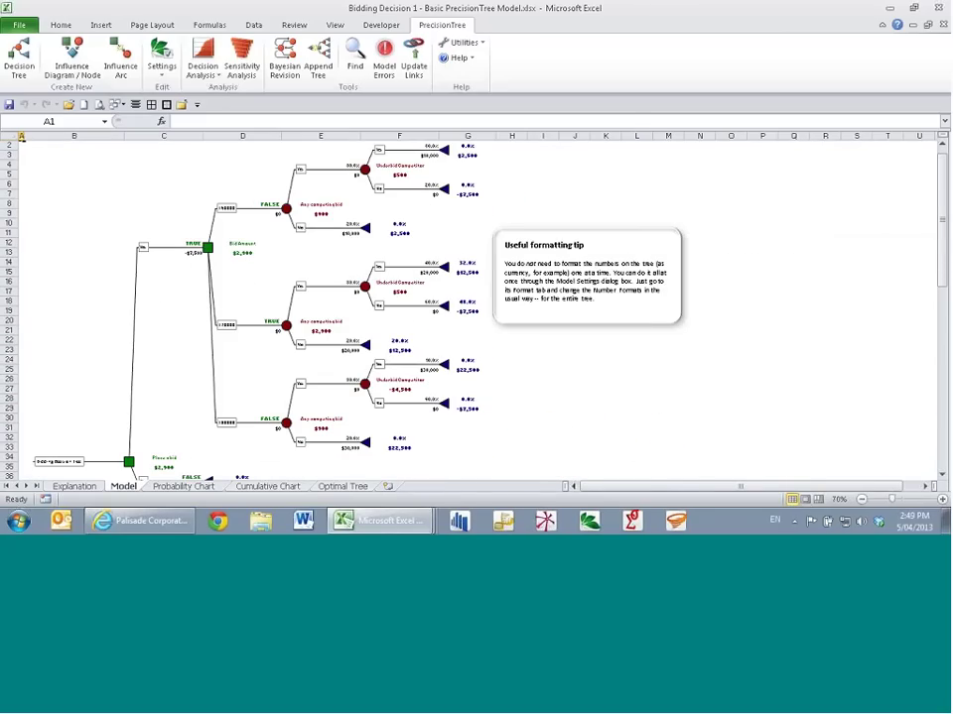
left_click(59, 462)
left_click(376, 144)
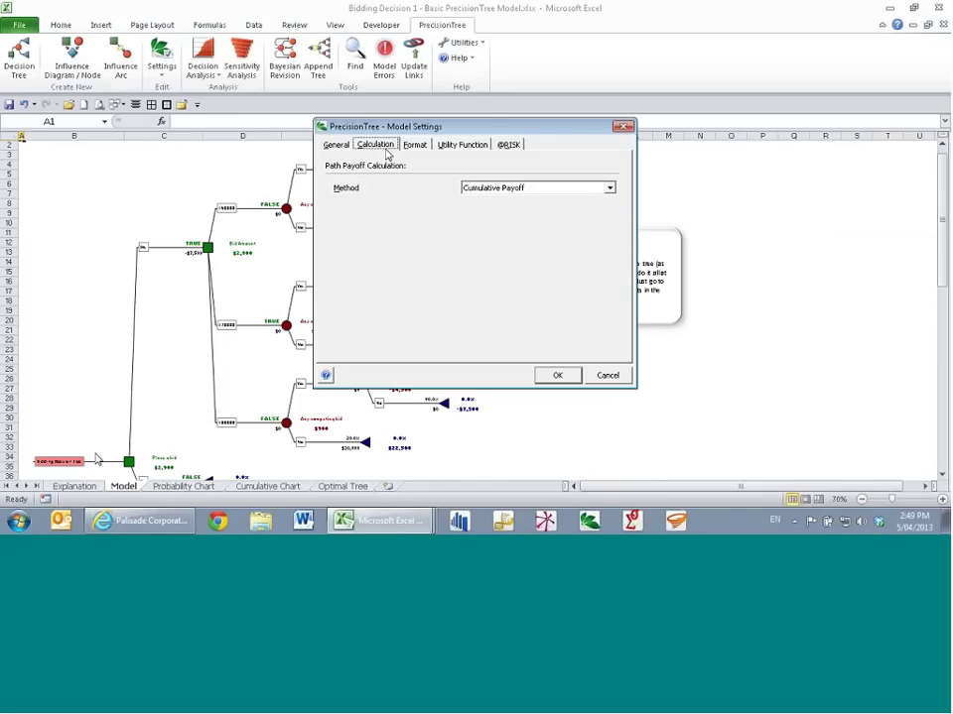
left_click_drag(493, 129, 681, 148)
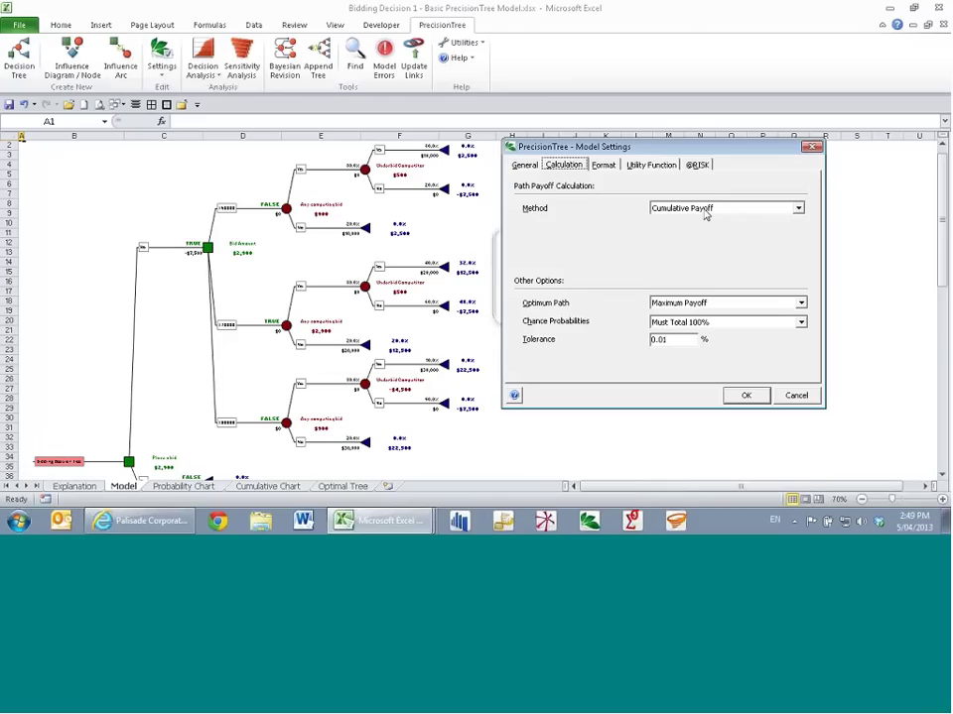
left_click(650, 165)
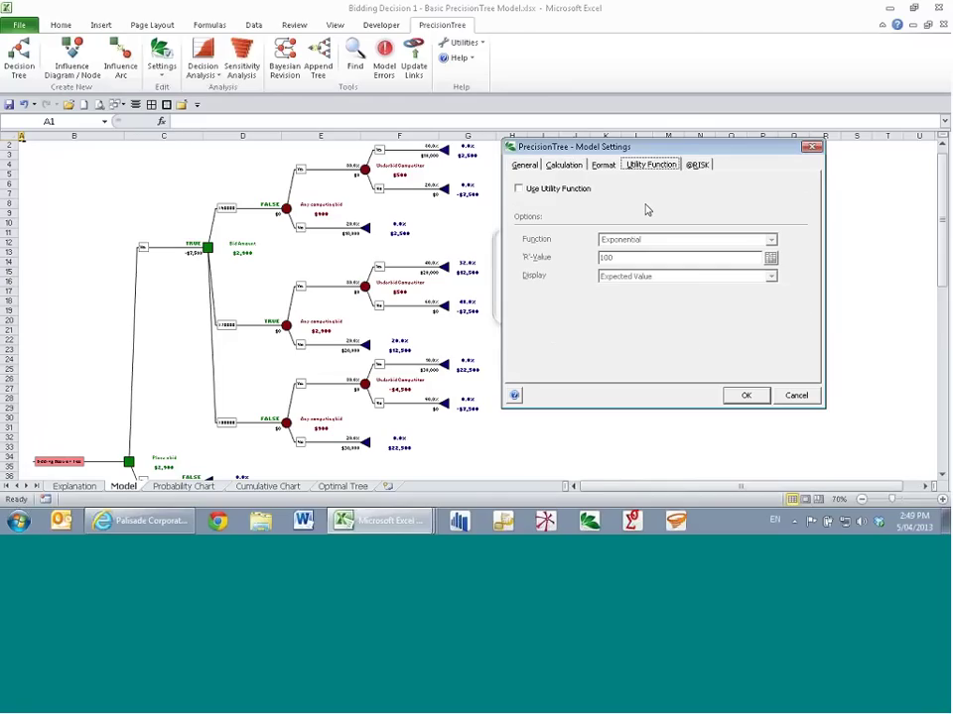
left_click(547, 192)
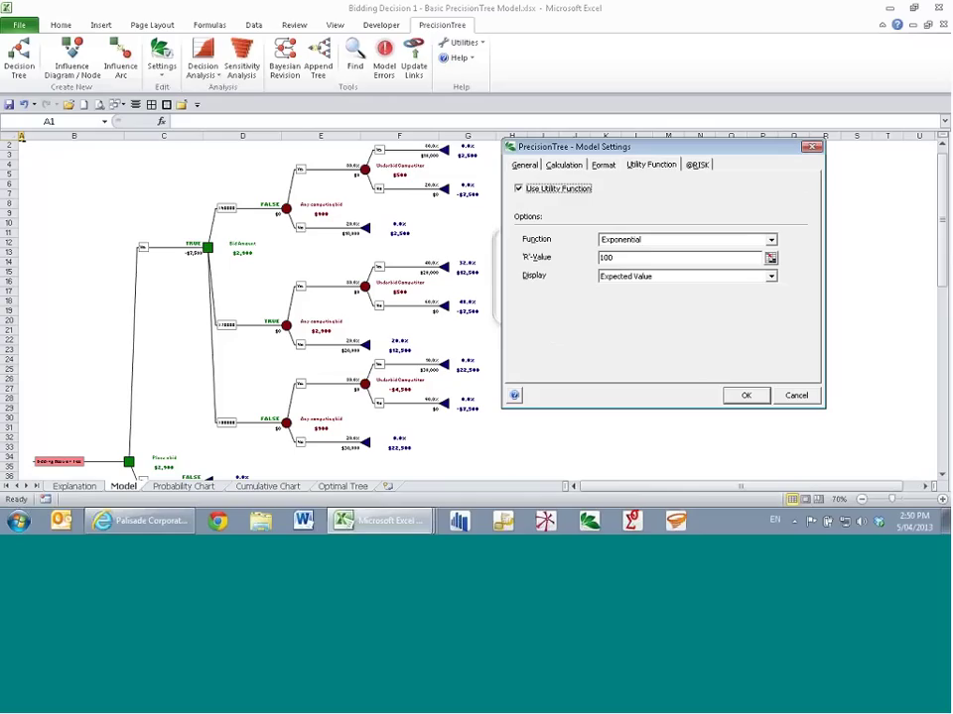
left_click(664, 279)
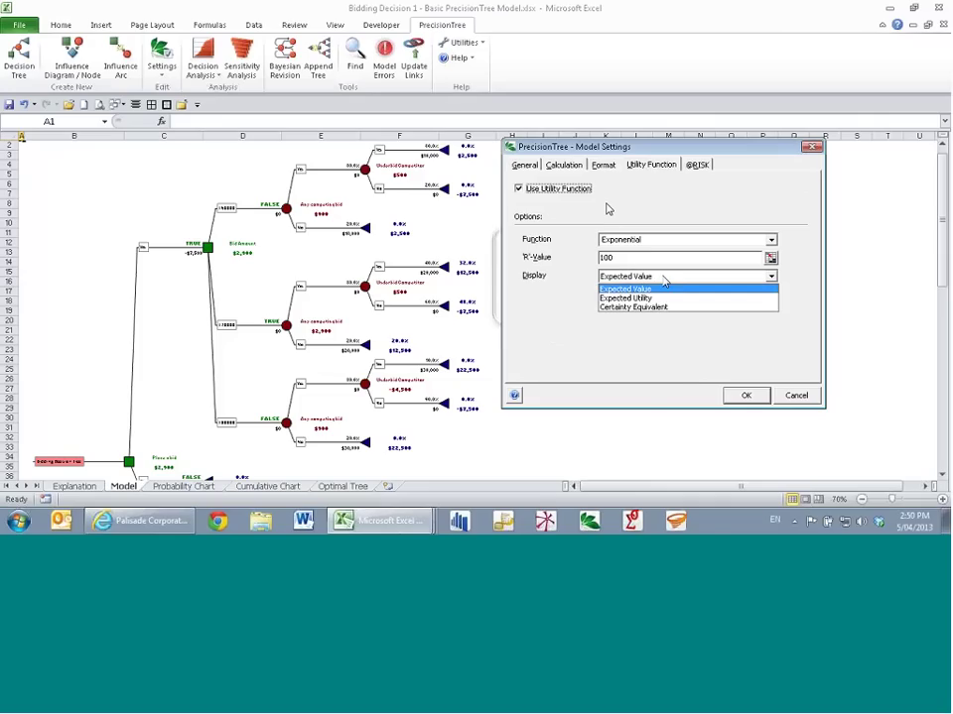
left_click(664, 307)
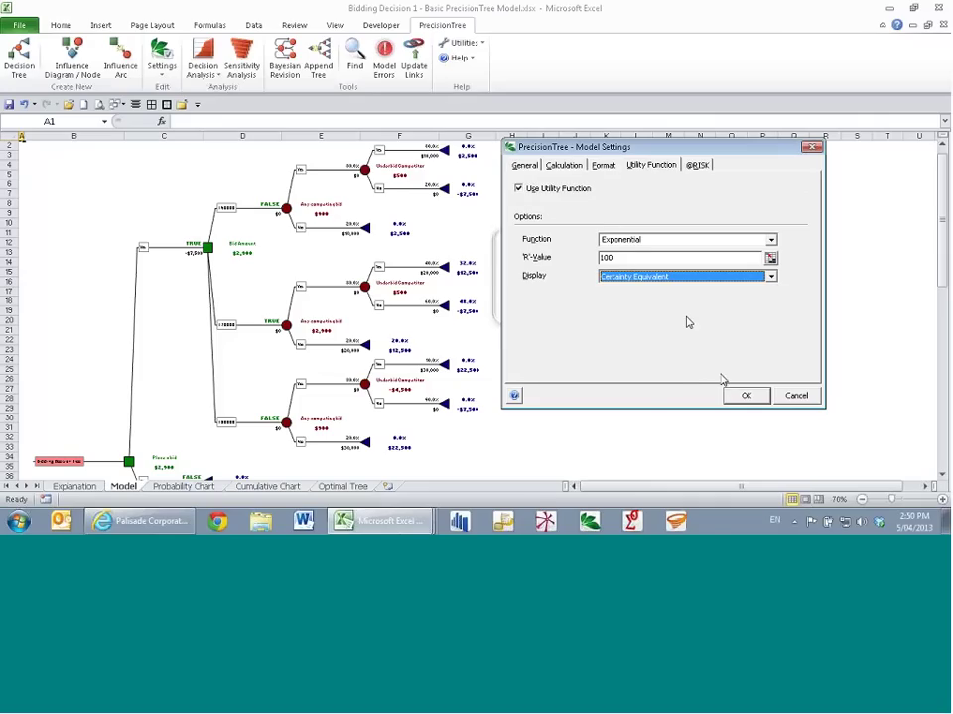
left_click(745, 395)
Step: Examine the decision branches and certainty equivalents at the Bid Amount, Any competing bid and Underbid Competitor nodes, and the payoff of not bidding
left_click(274, 273)
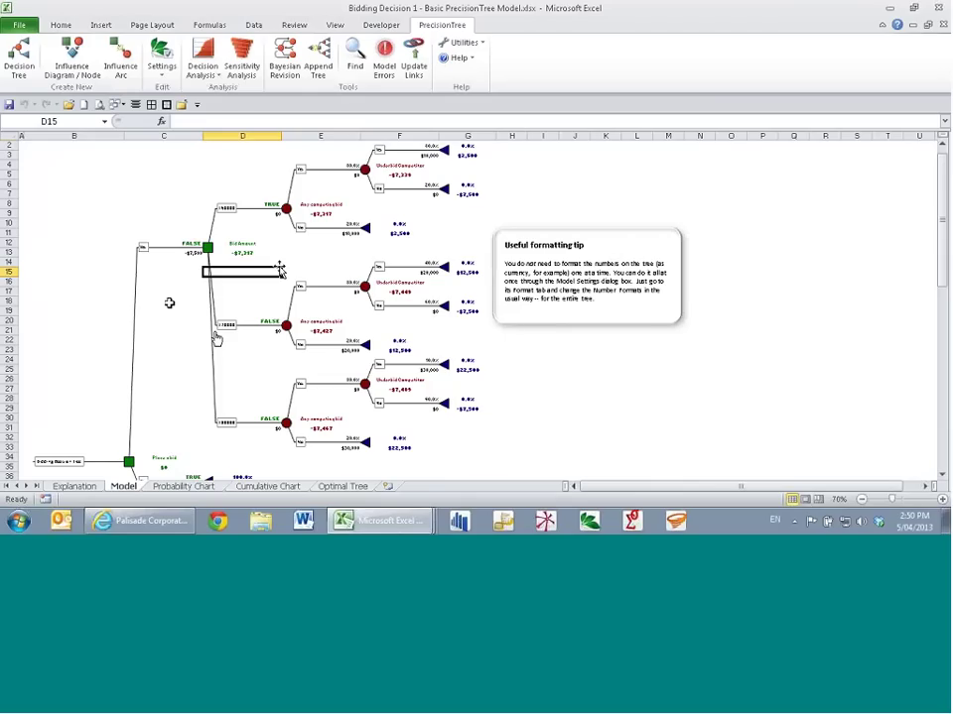
scroll(209, 329, "up", 2)
scroll(210, 332, "down", 5)
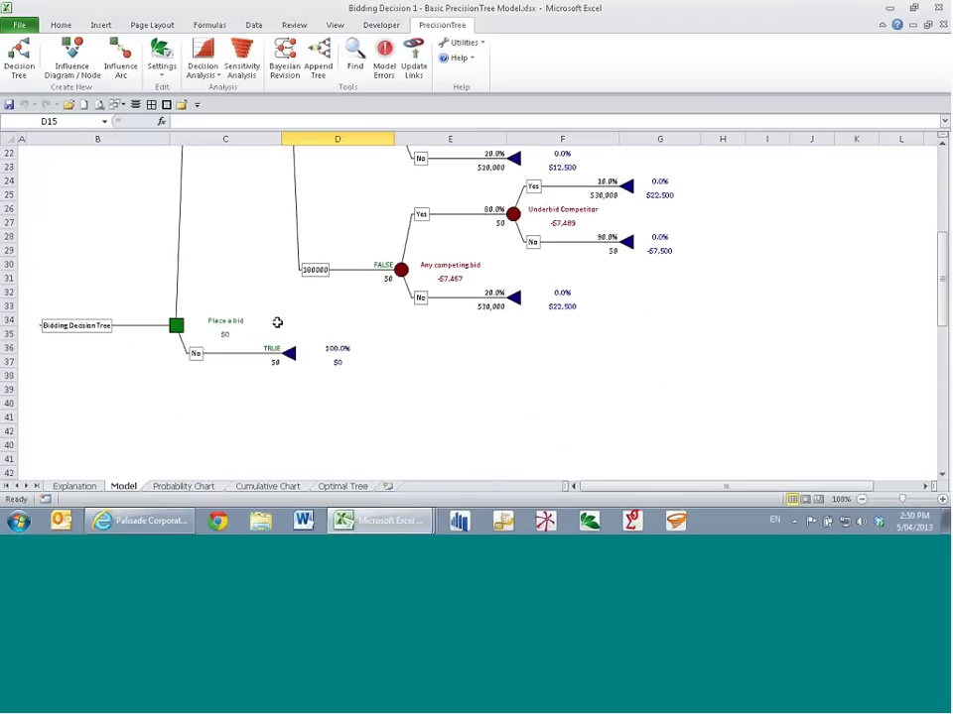
left_click(268, 347)
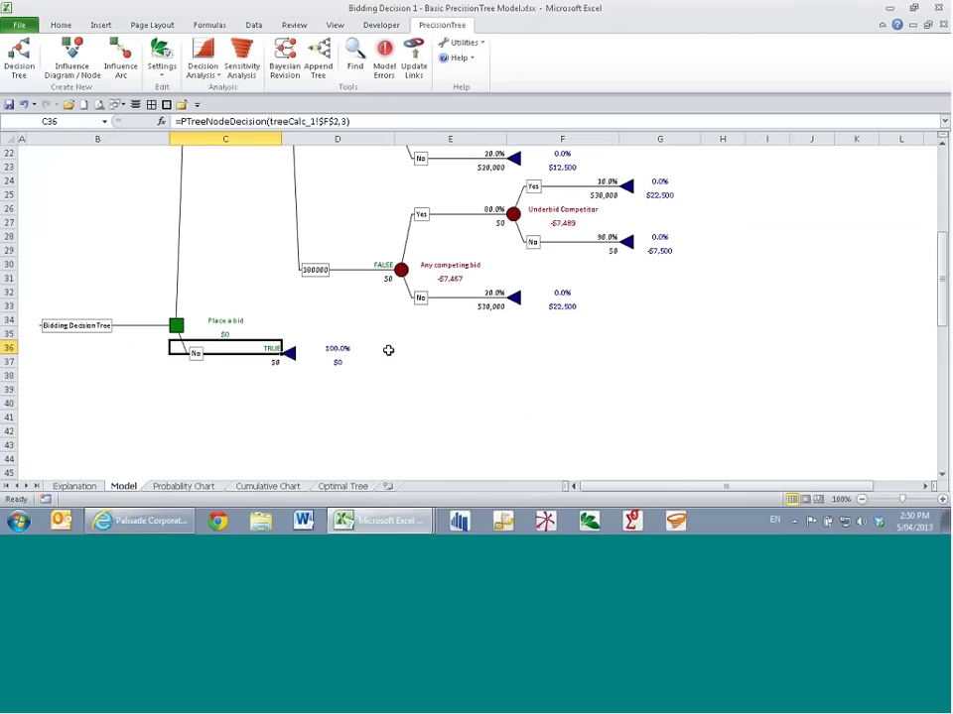
scroll(381, 355, "up", 6)
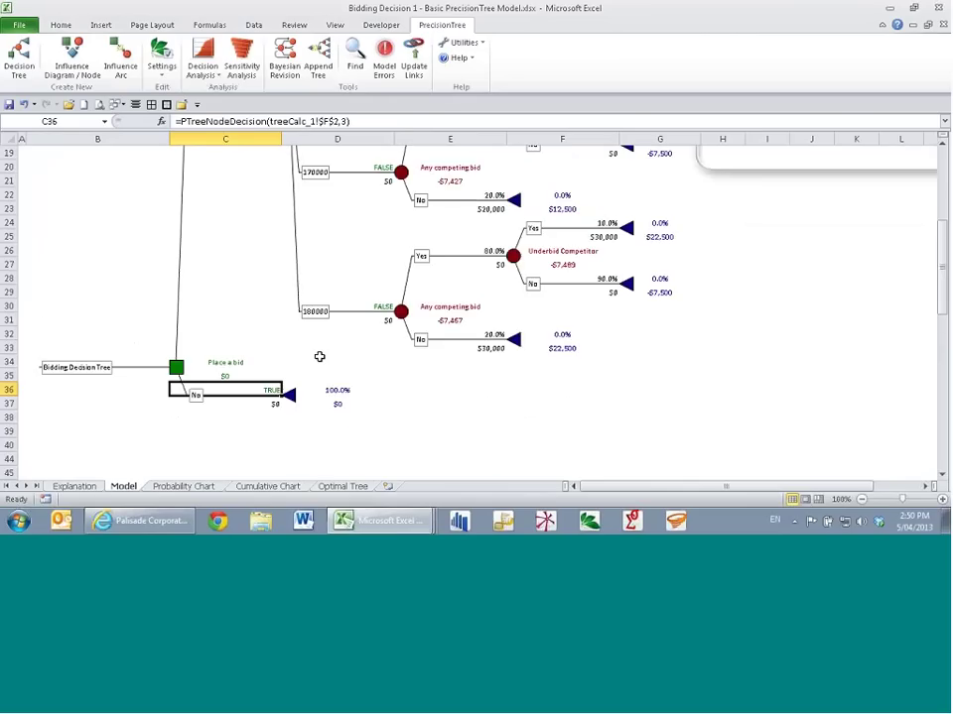
left_click(335, 281)
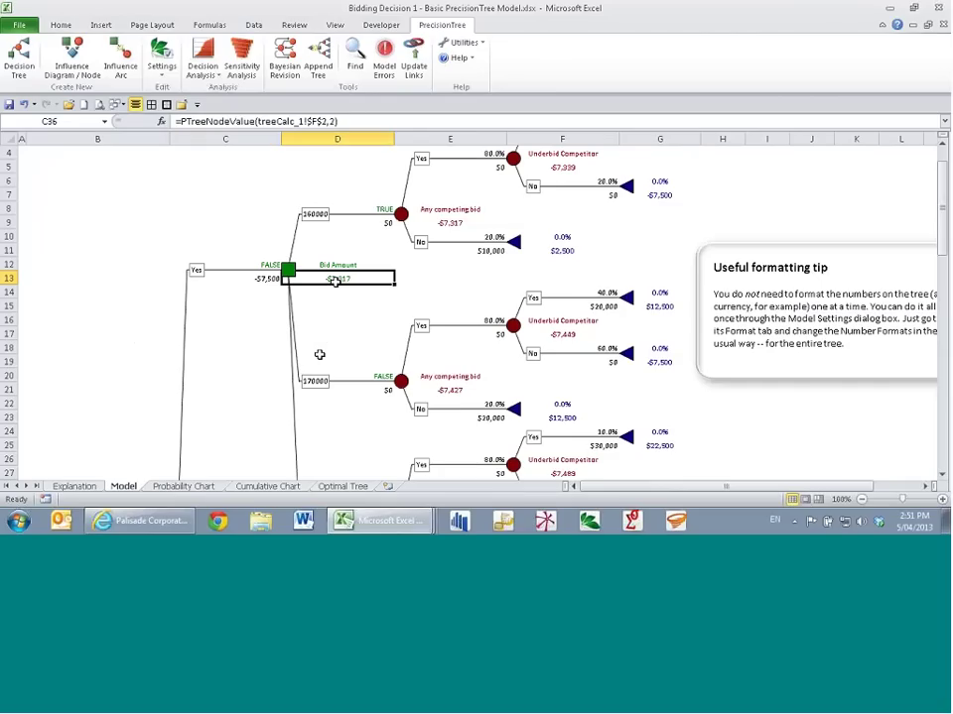
left_click(501, 218)
left_click(565, 166)
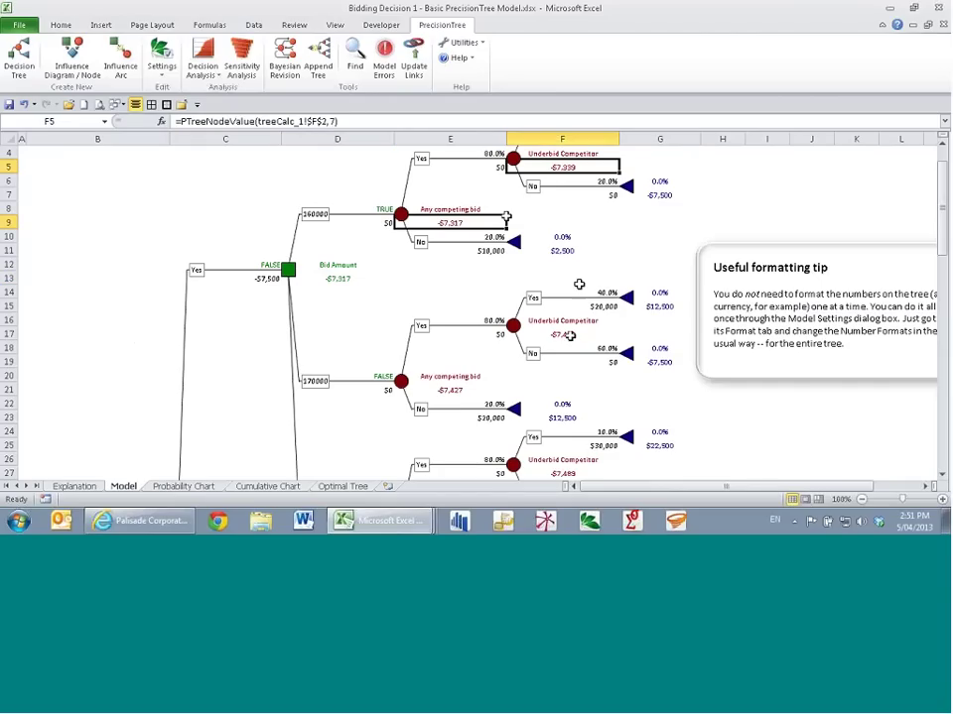
left_click(451, 390)
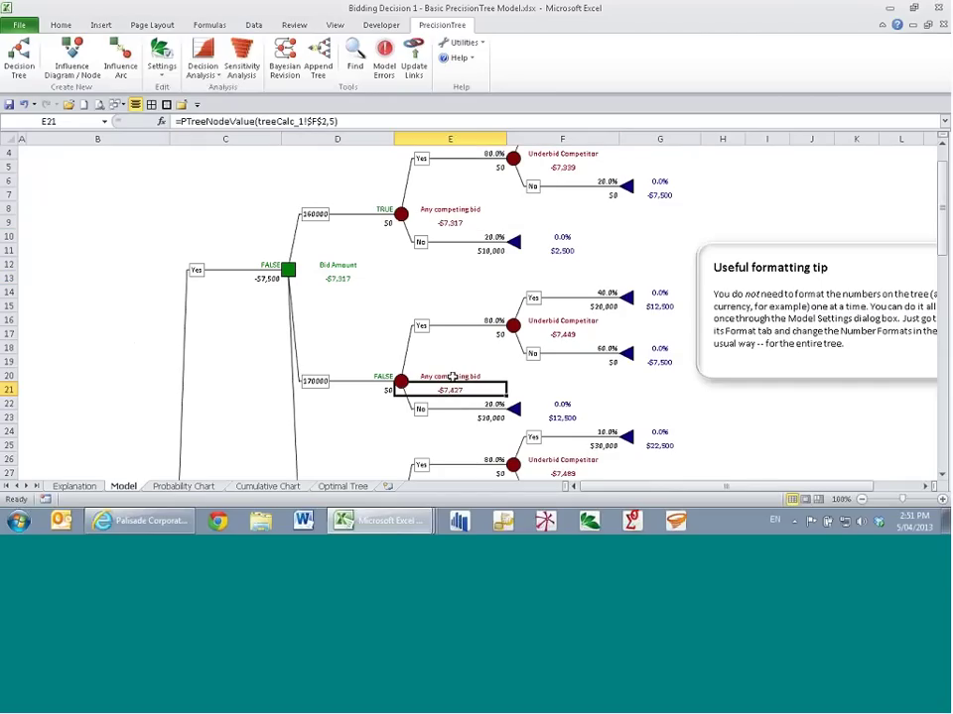
scroll(452, 361, "up", 1)
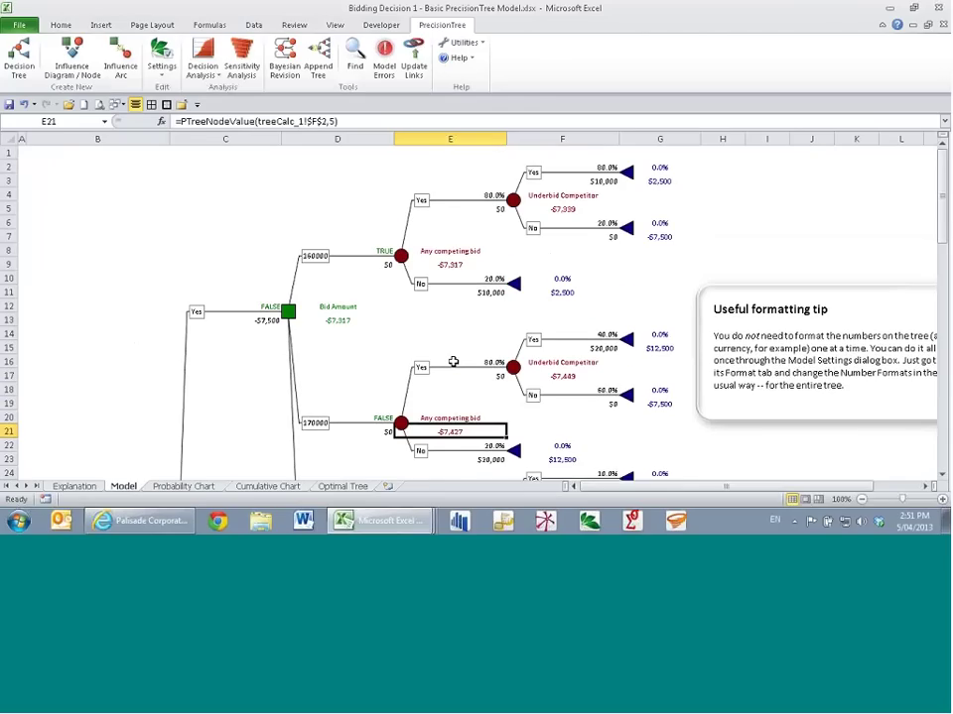
scroll(453, 362, "down", 2)
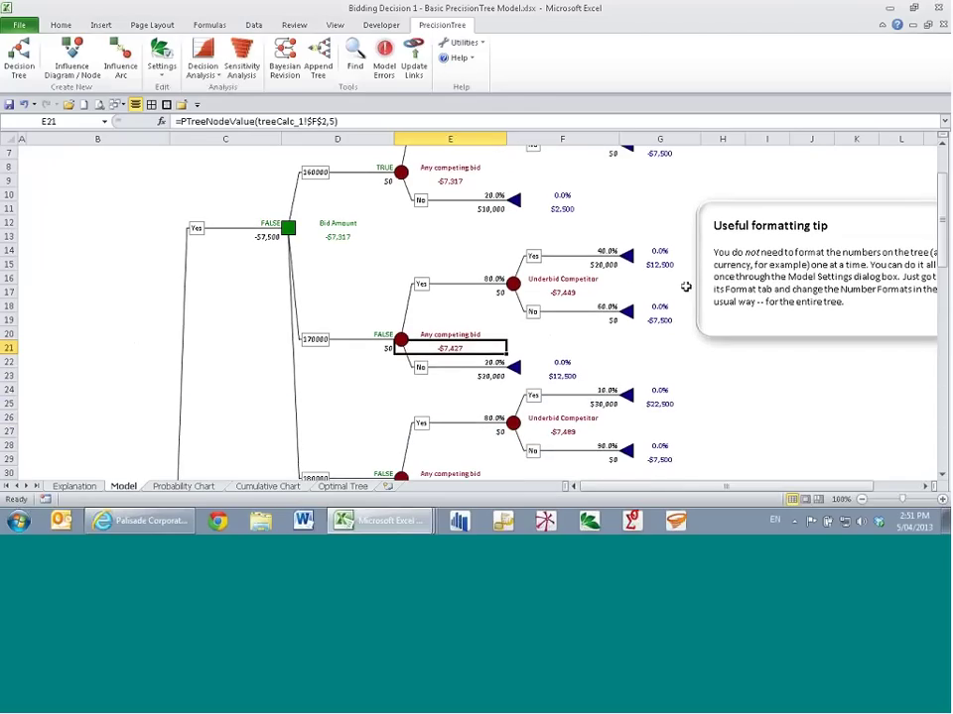
scroll(658, 352, "down", 2)
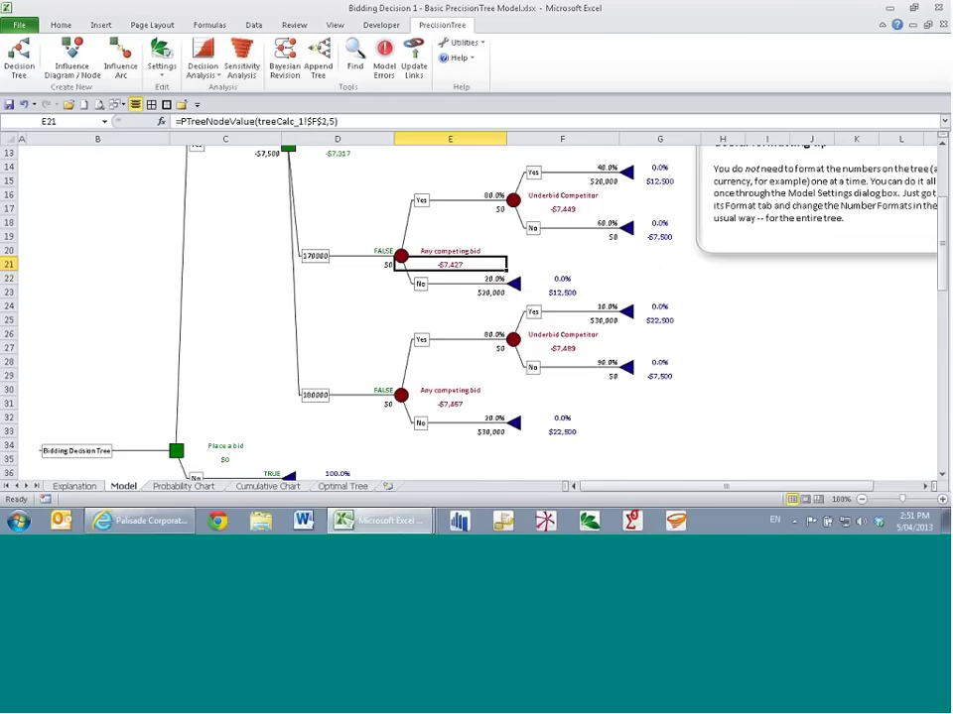
scroll(641, 295, "up", 2)
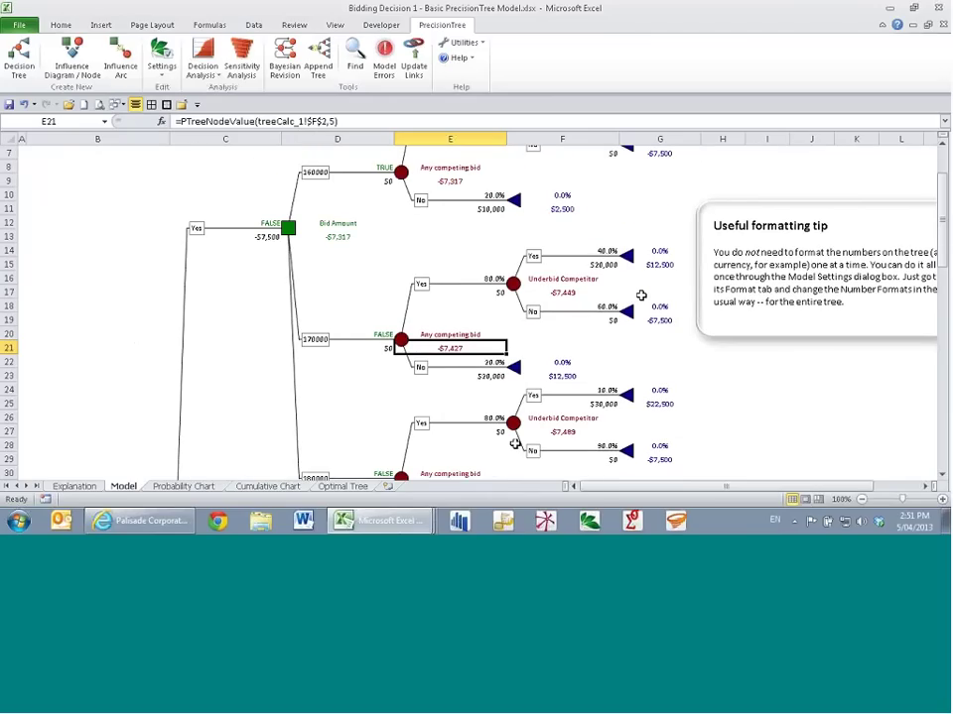
left_click(386, 242)
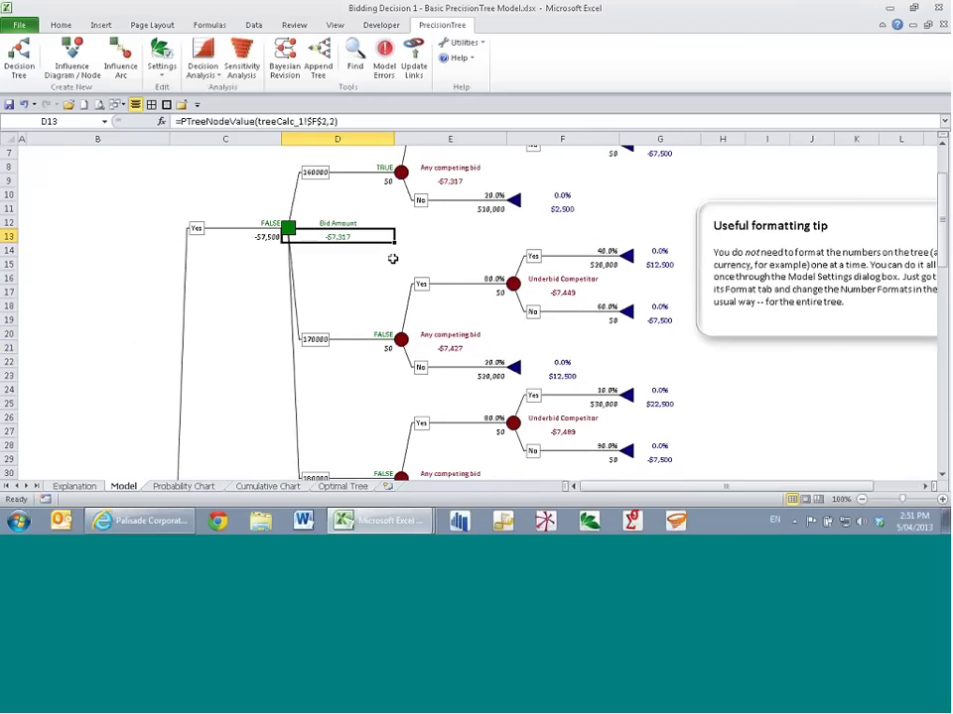
scroll(393, 259, "down", 5)
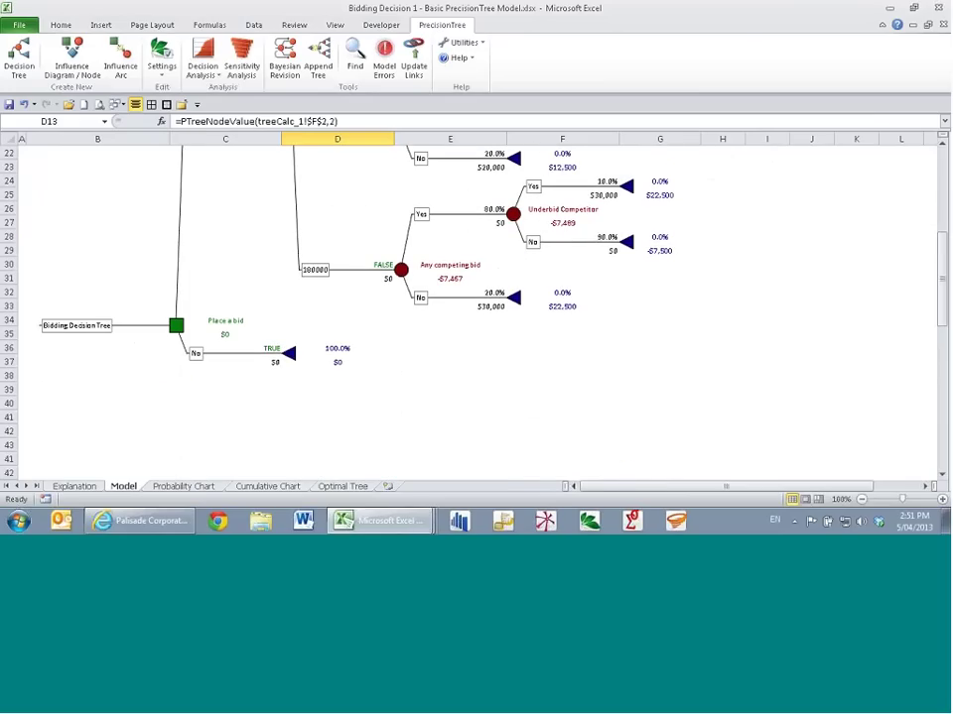
left_click(389, 363)
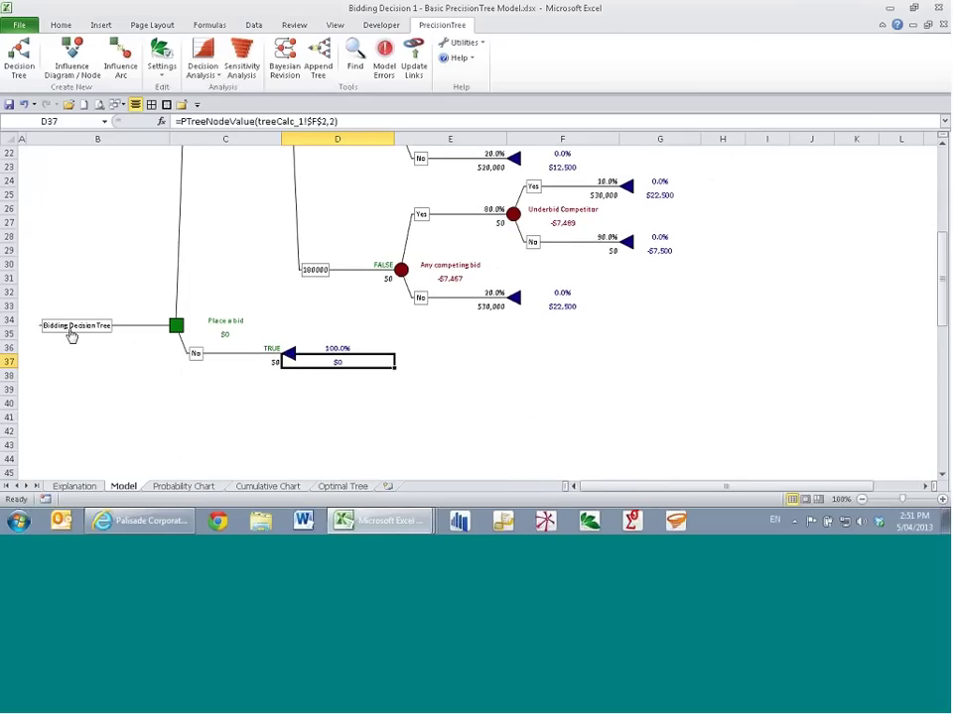
Step: Review the utility function settings in the Bidding Decision Tree's model settings and leave them unchanged
left_click(289, 354)
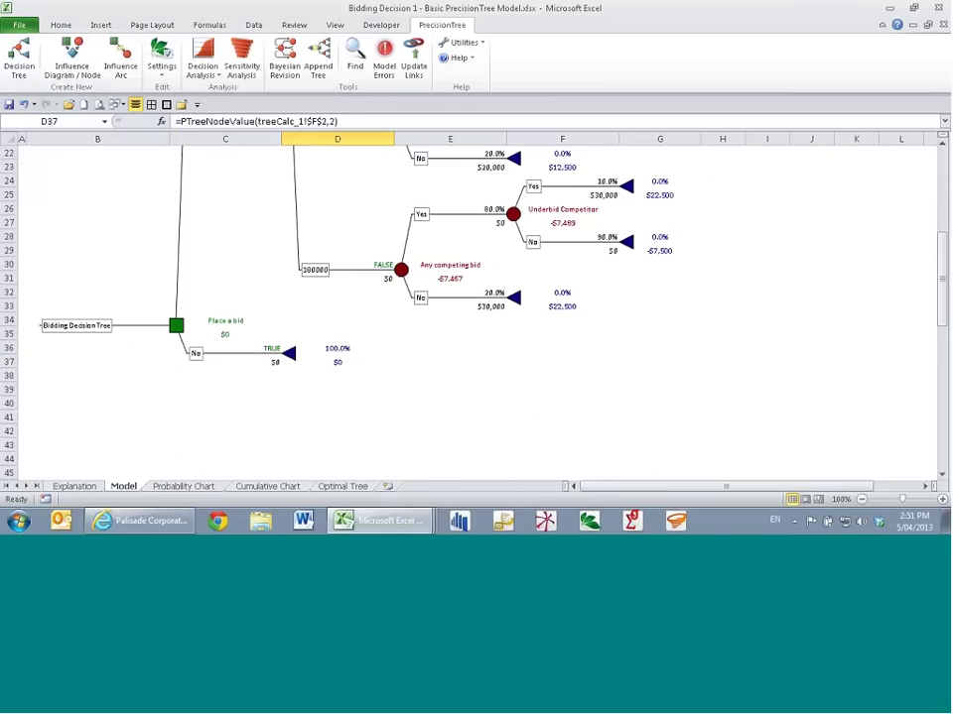
left_click(225, 252)
left_click(77, 325)
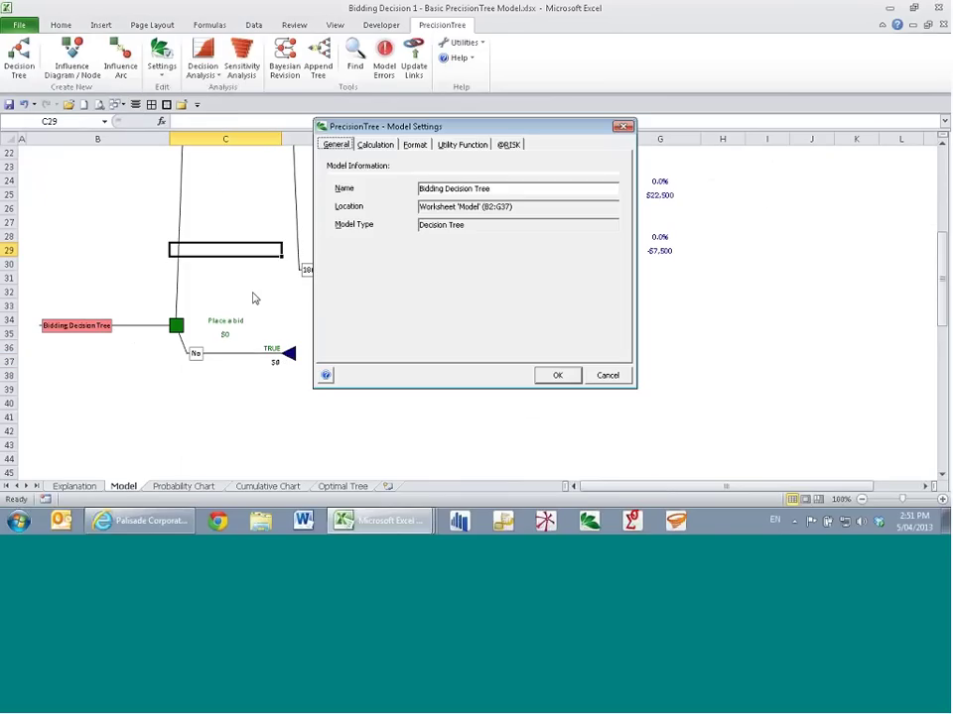
left_click(462, 143)
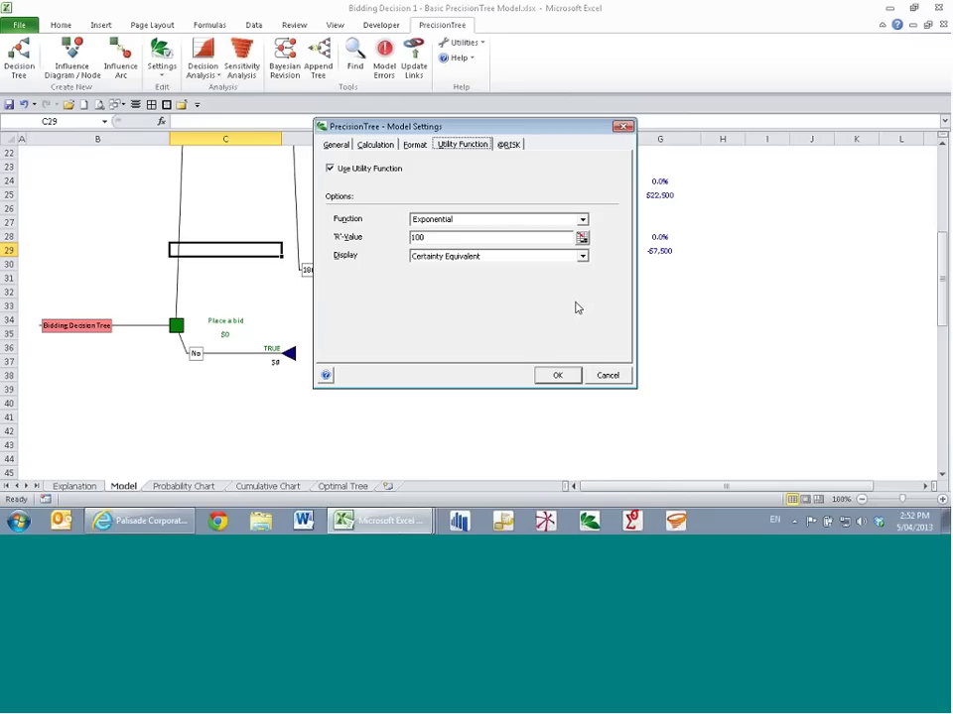
left_click(607, 375)
Step: Close the bidding workbook without saving and open the Model sheet of Oil Drilling 4 - Payoff Formula Method.xlsx
key("ctrl+w")
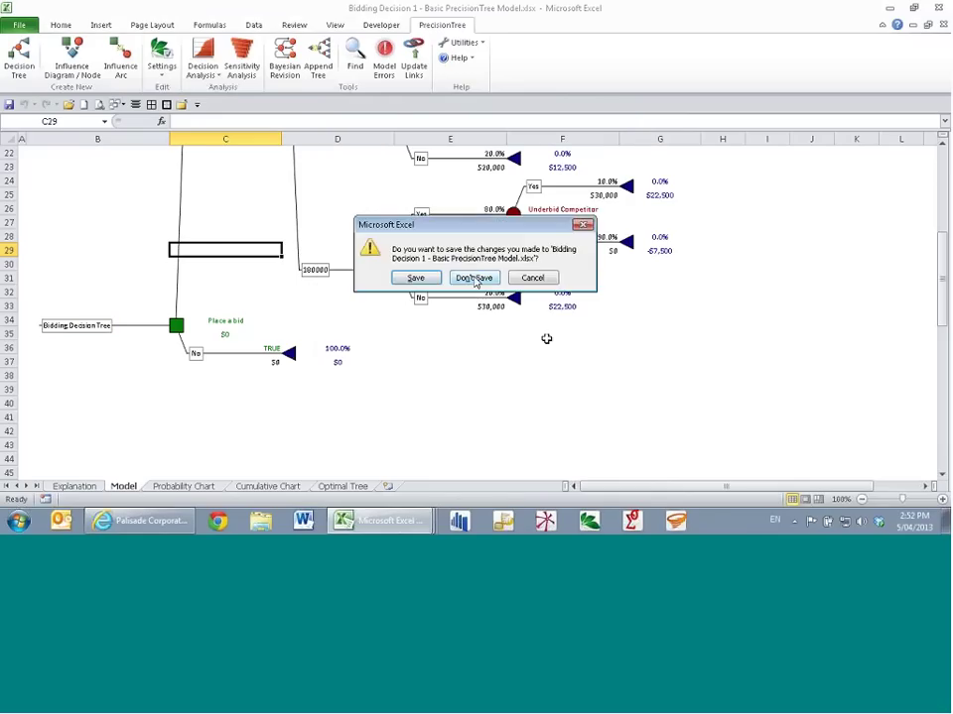
left_click(473, 278)
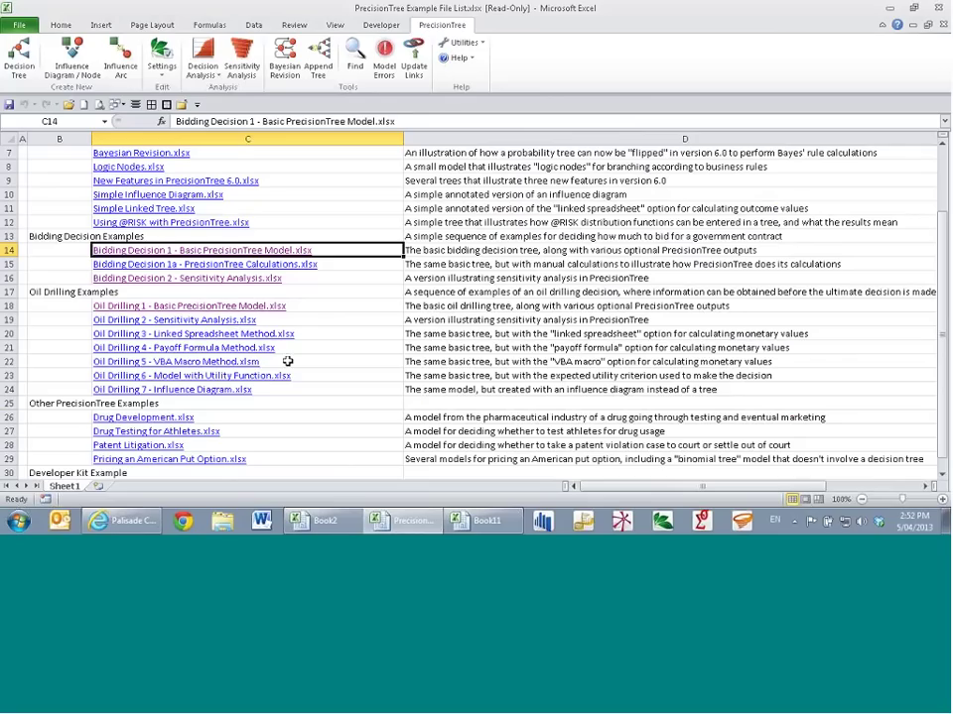
left_click(251, 354)
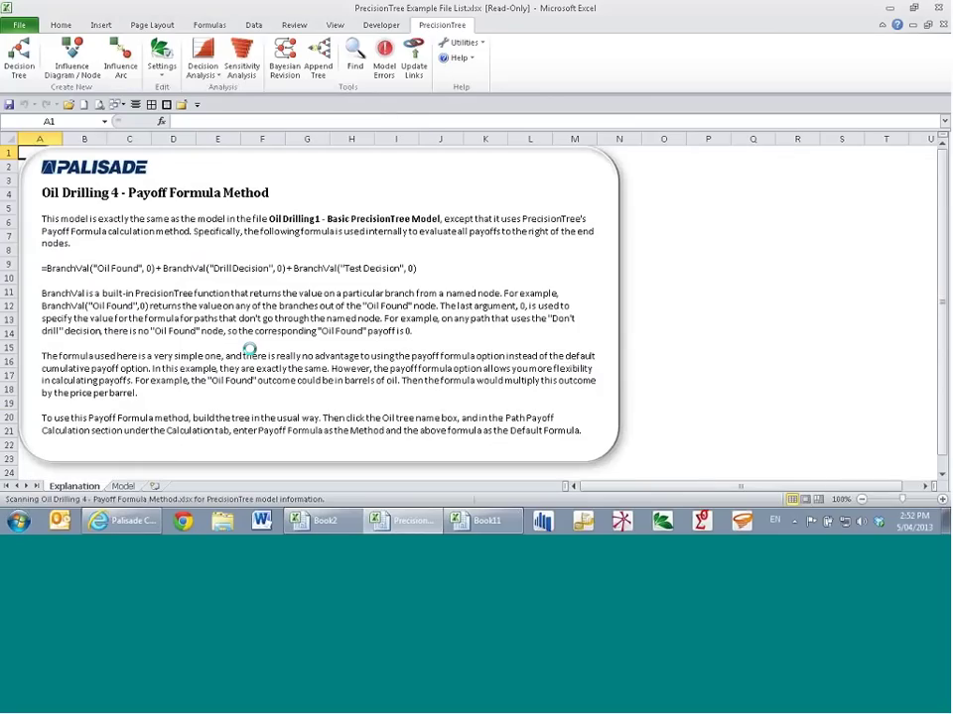
left_click(123, 486)
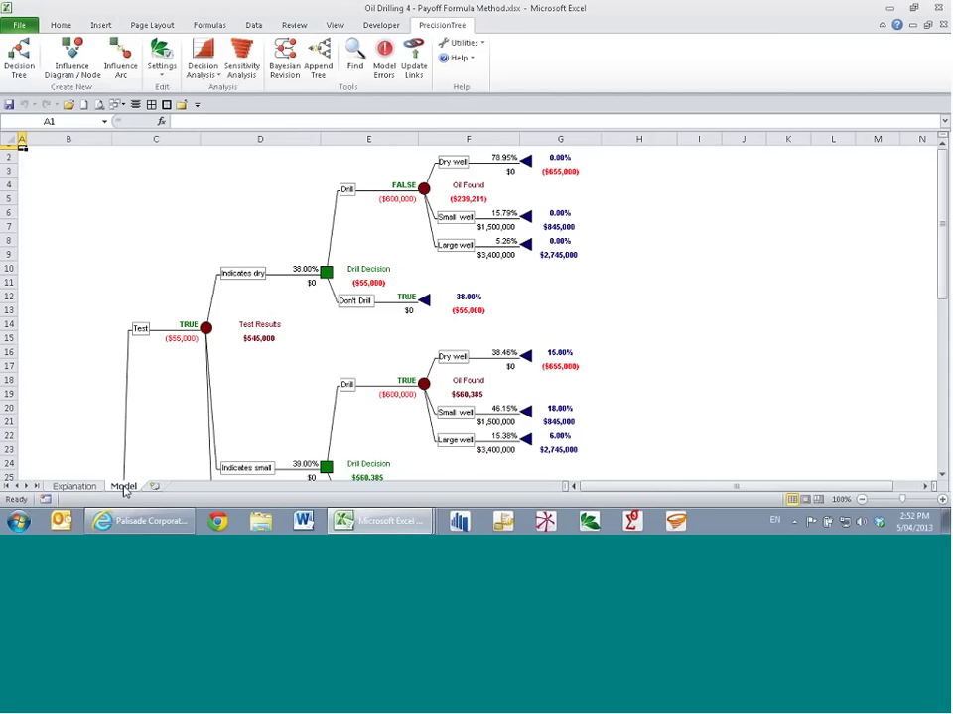
Step: Open the Oil tree's calculation settings and review the available path payoff calculation methods, keeping Payoff Formula
scroll(509, 314, "down", 3)
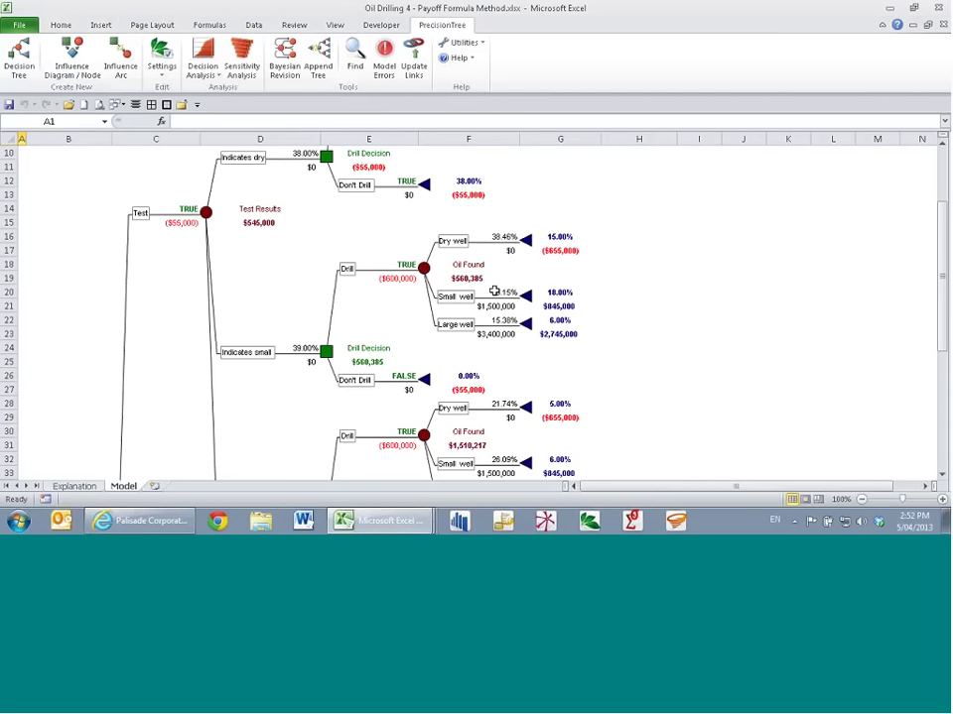
scroll(494, 291, "down", 5)
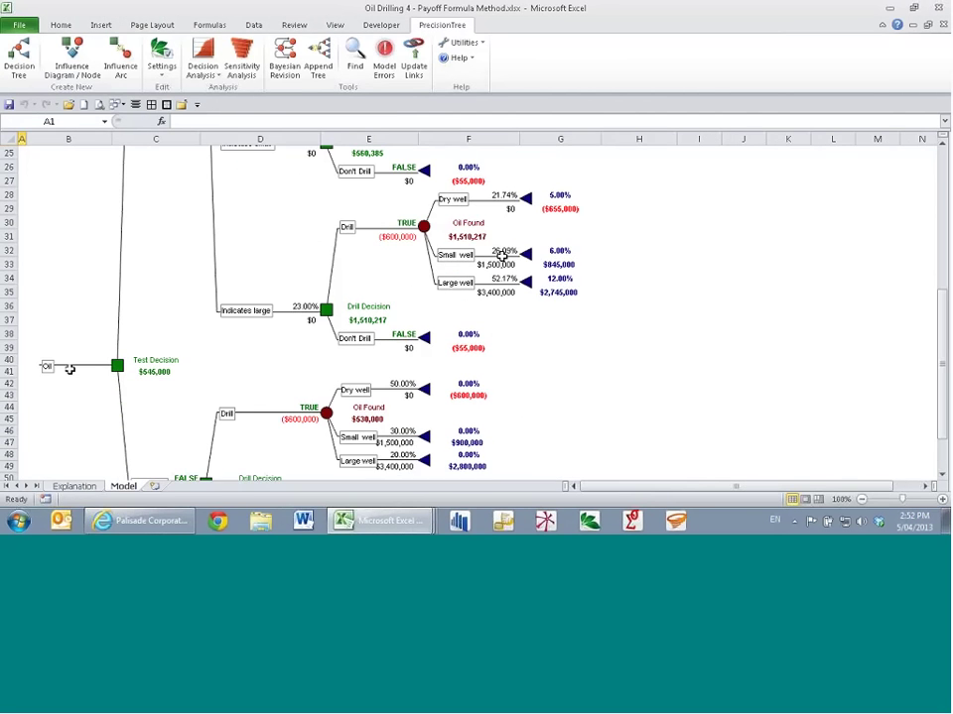
left_click(47, 368)
left_click(376, 145)
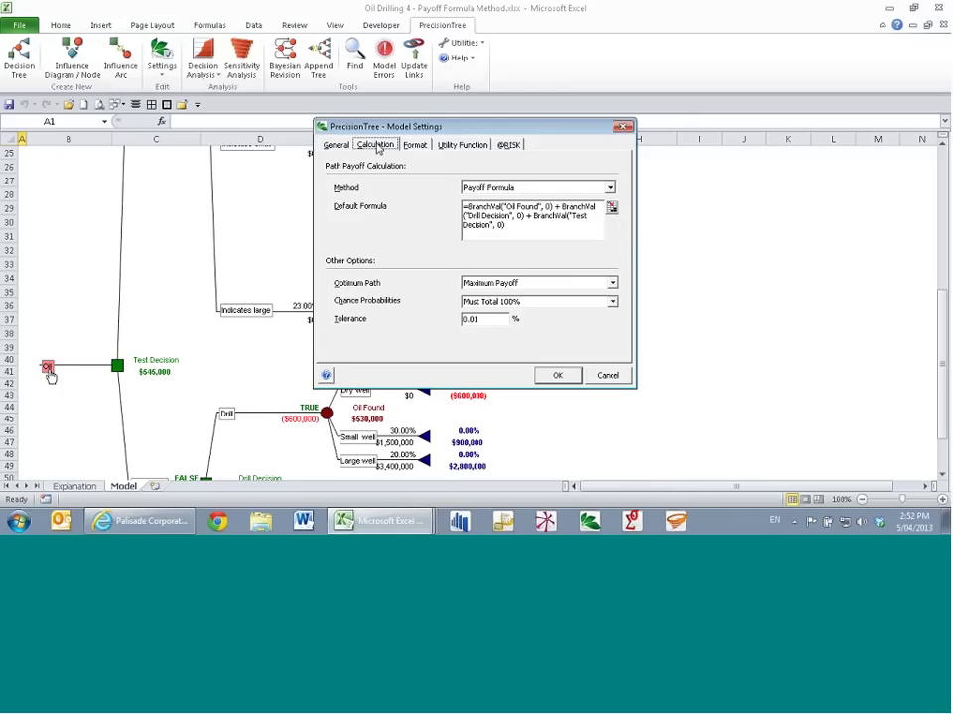
left_click(532, 228)
left_click(544, 188)
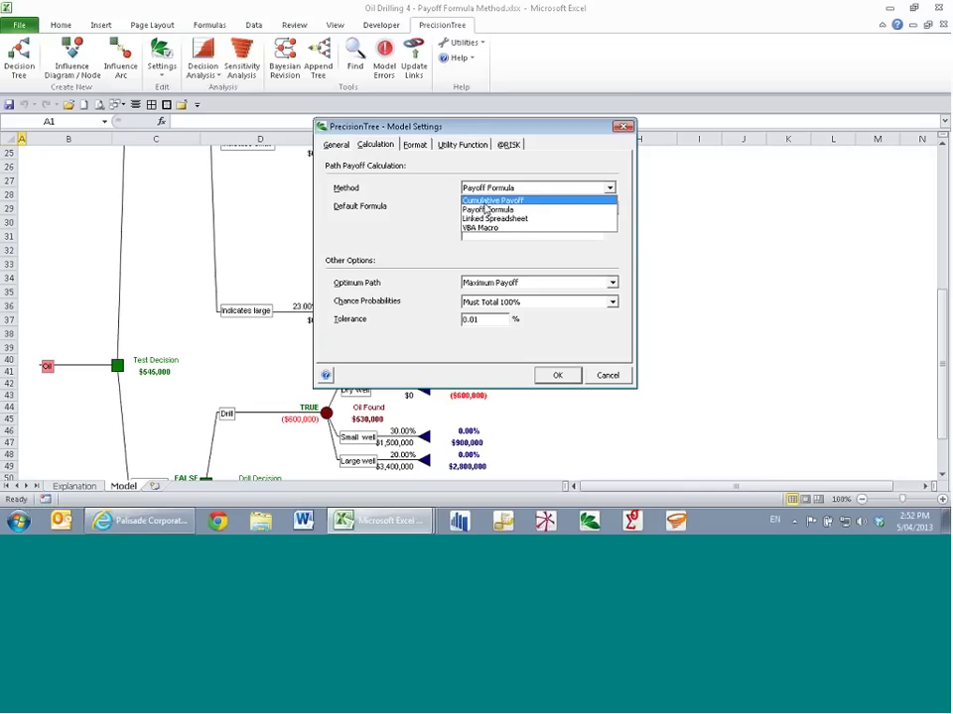
left_click(619, 185)
left_click(513, 234)
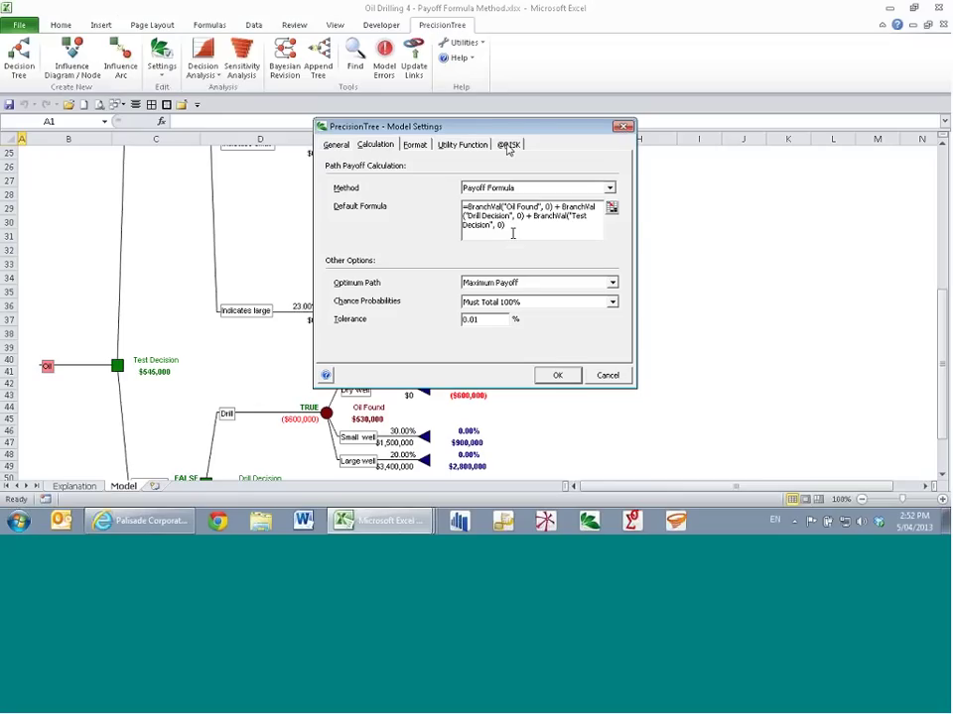
Step: Move the model settings dialog off the tree, compare the default BranchVal payoff formula with the nodes, and close the dialog
left_click_drag(508, 129, 746, 171)
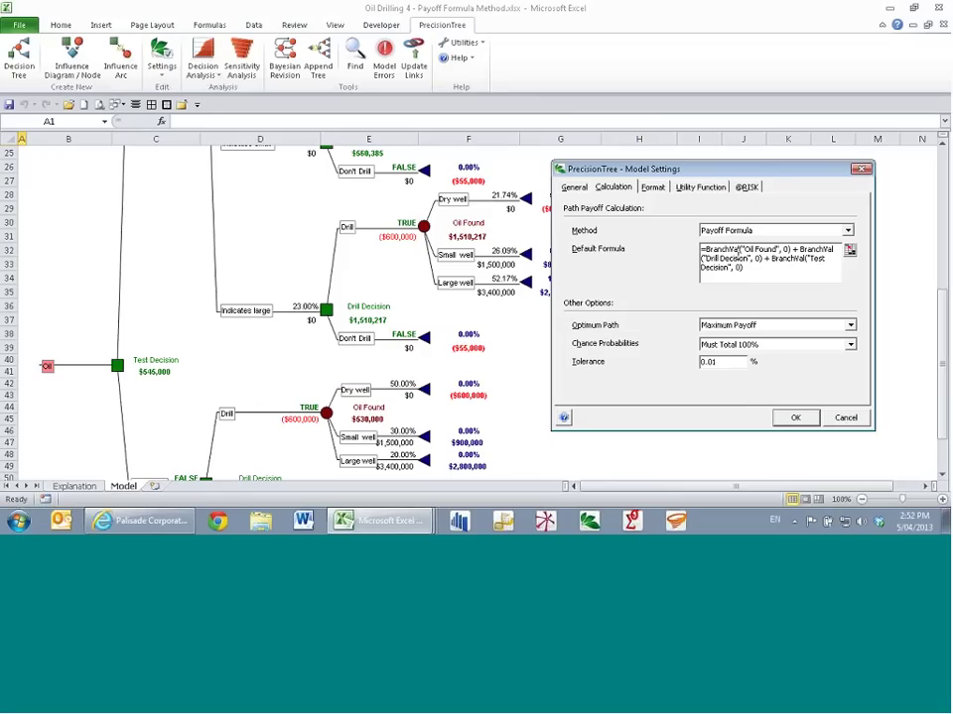
left_click(784, 249)
left_click(788, 273)
left_click(743, 268)
key("Return")
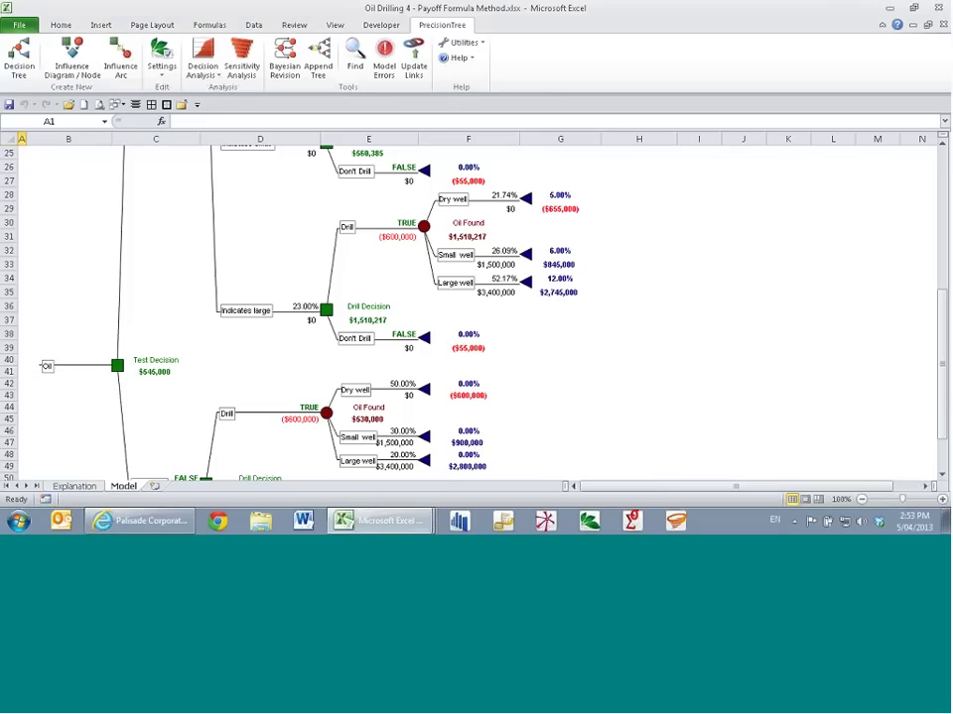
Step: Inspect the node type, name and branch definitions of the Oil Found node on the Indicates large path
right_click(424, 227)
left_click(424, 236)
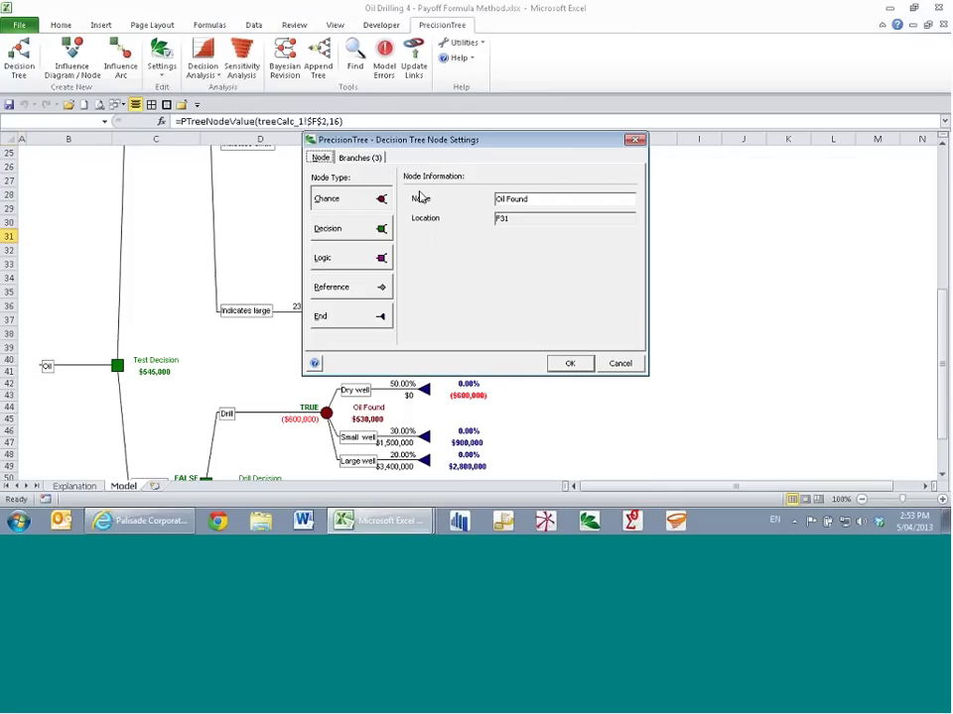
left_click(378, 159)
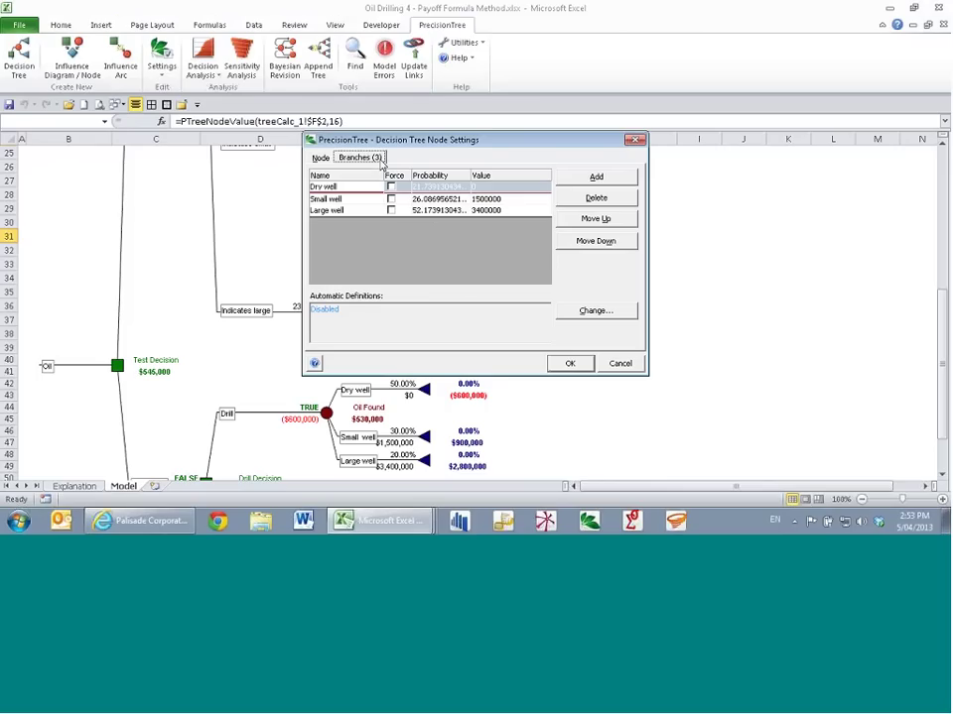
left_click(323, 158)
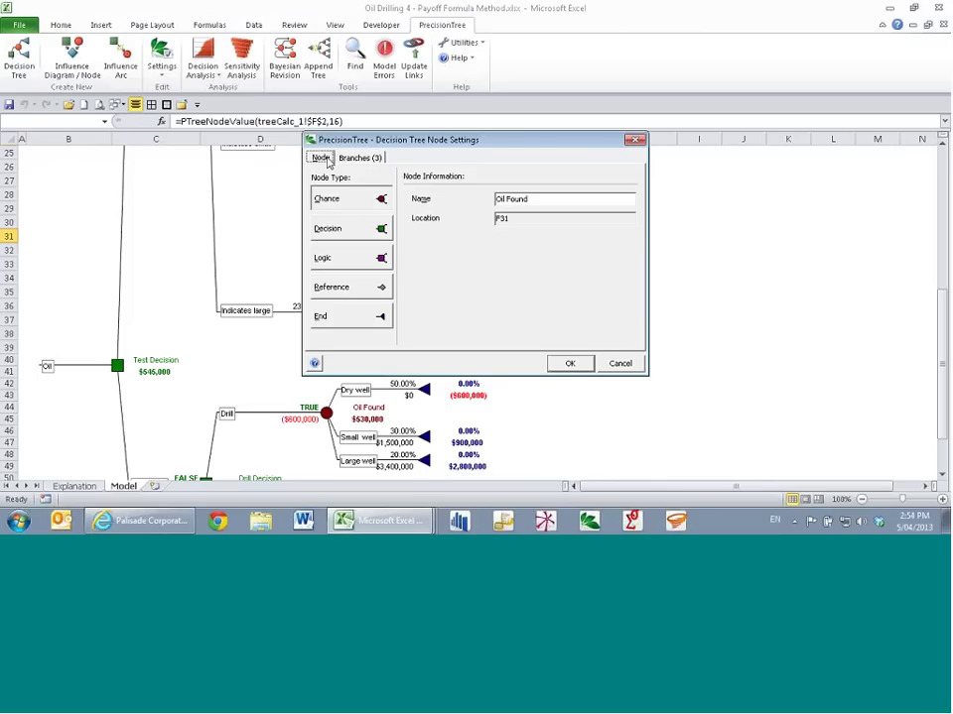
left_click(618, 362)
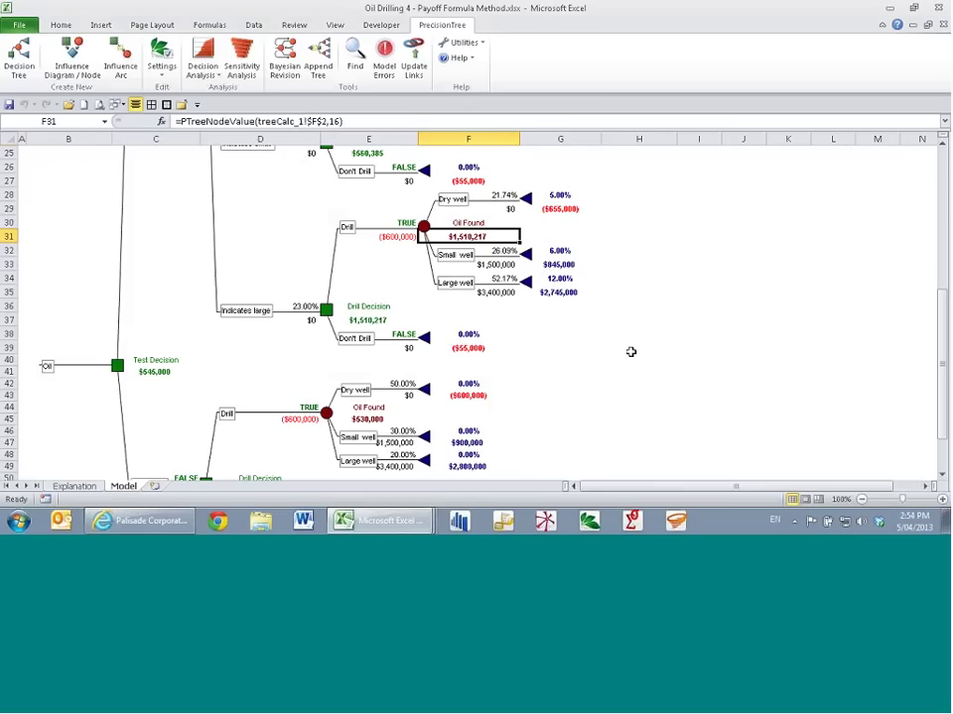
Step: Inspect the branch values of the Drill Decision node on the Indicates large path
left_click(327, 309)
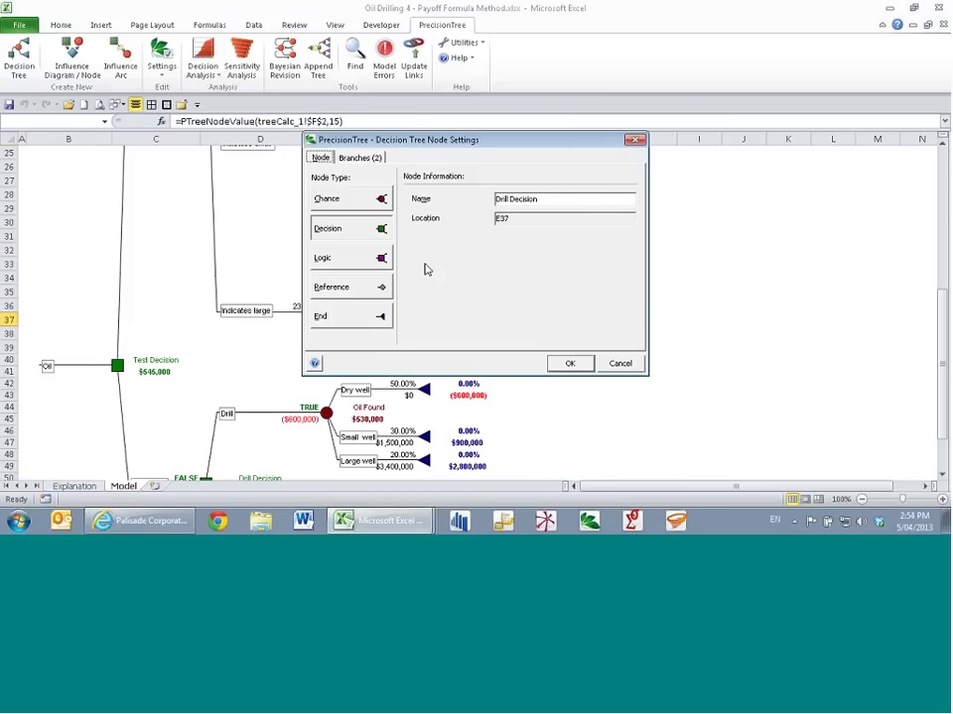
left_click(361, 158)
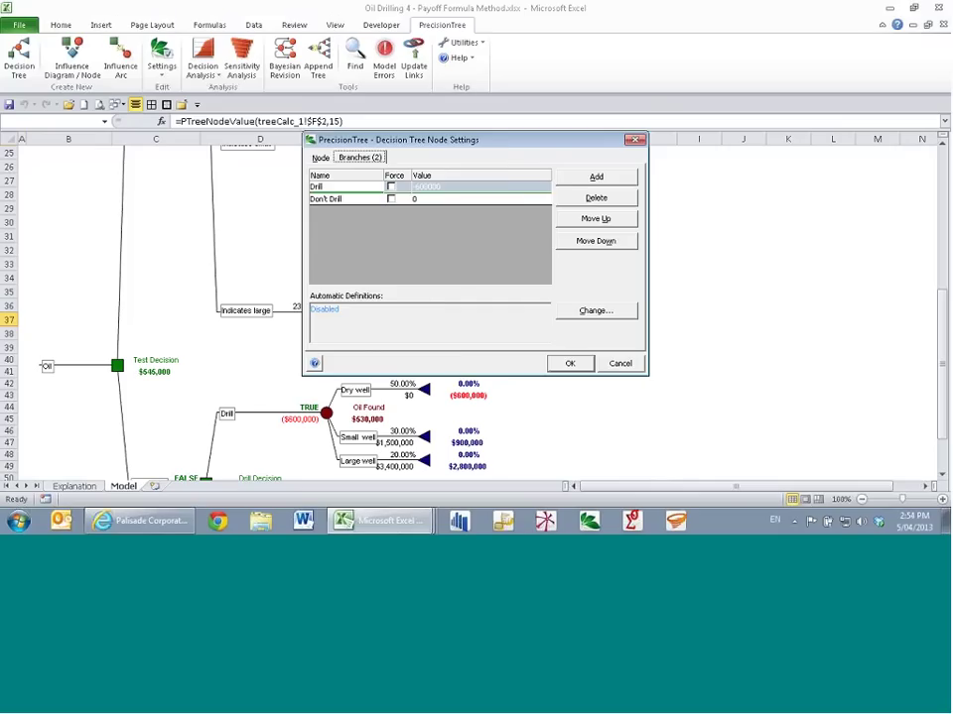
key("Escape")
Step: Review the Oil Found node's branches and its automatic definitions options on the Indicates large path, leaving them unchanged
left_click(429, 232)
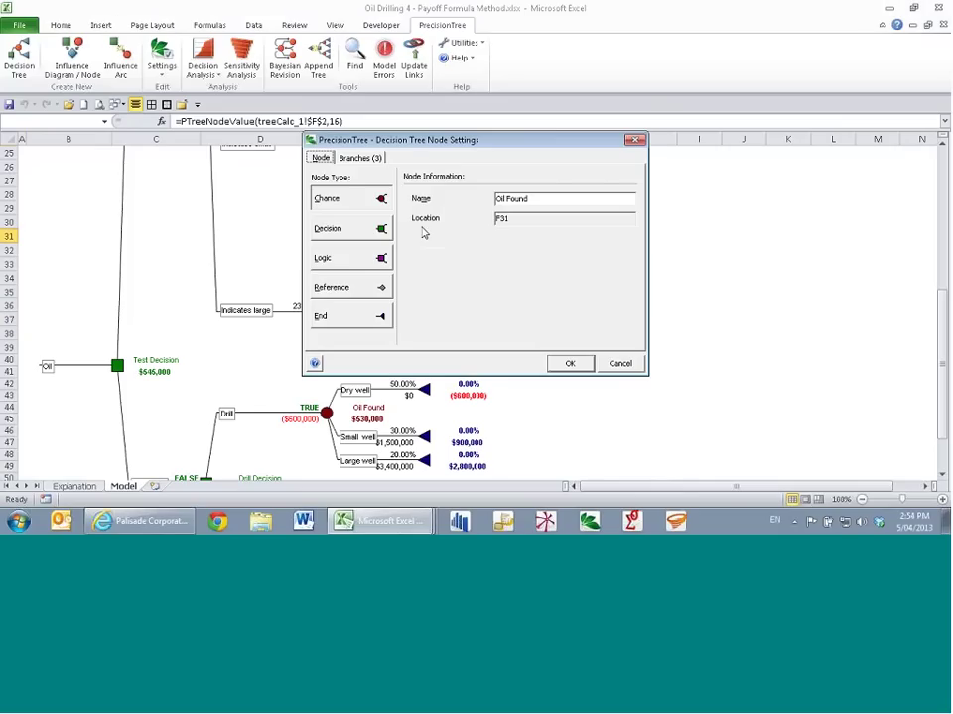
left_click(375, 160)
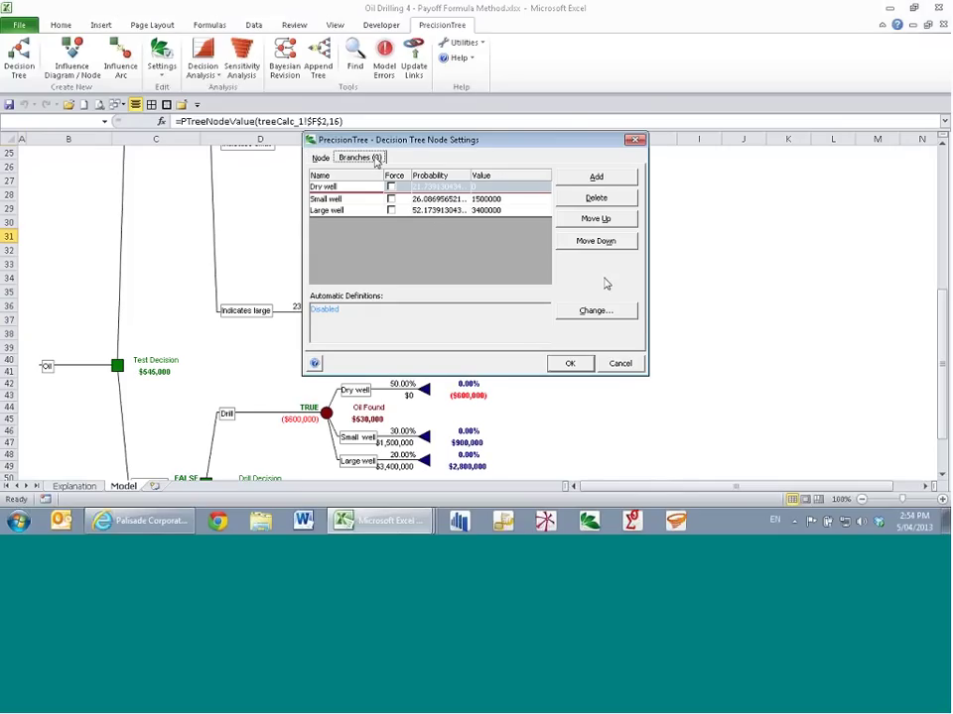
left_click(595, 310)
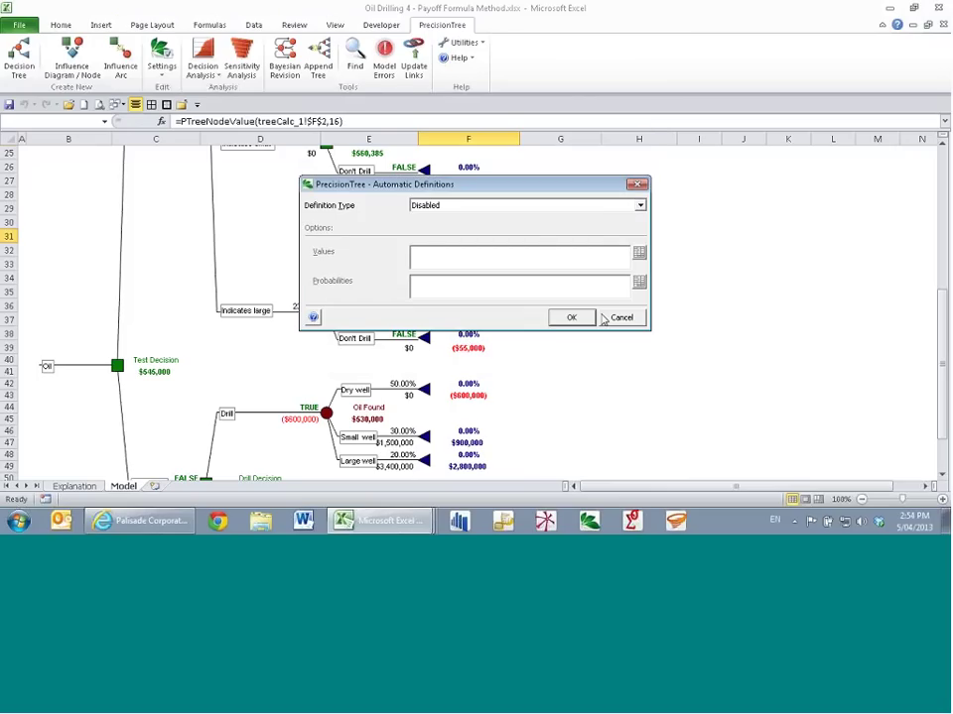
left_click(605, 318)
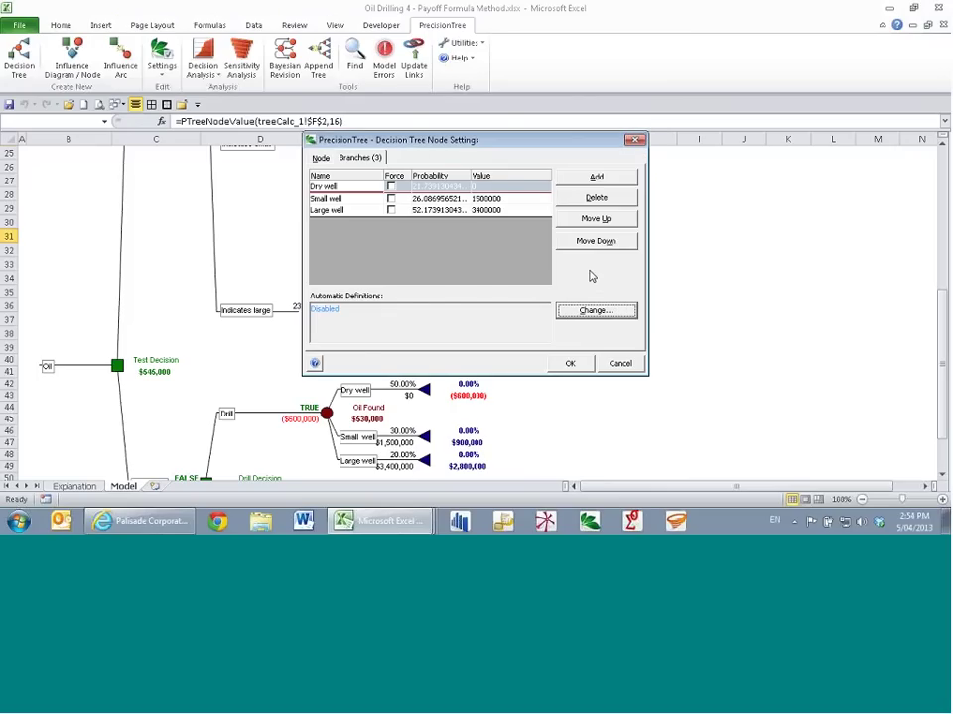
key("Return")
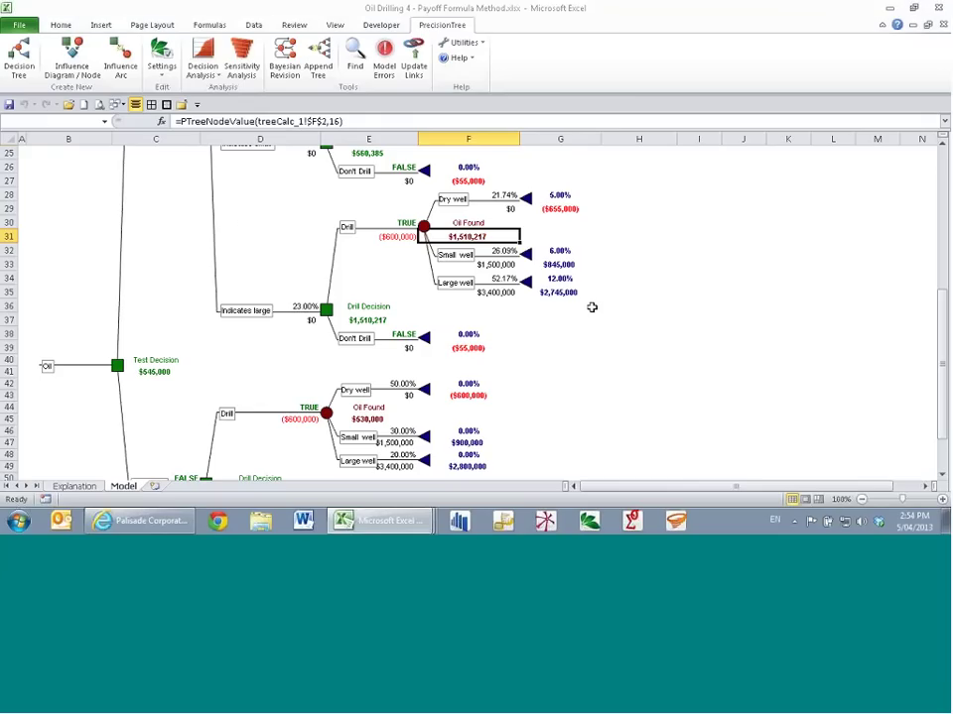
Step: Close the payoff formula workbook without saving and open the Model sheet of Oil Drilling 5 - VBA Macro Method.xlsm
key("ctrl+w")
left_click(481, 277)
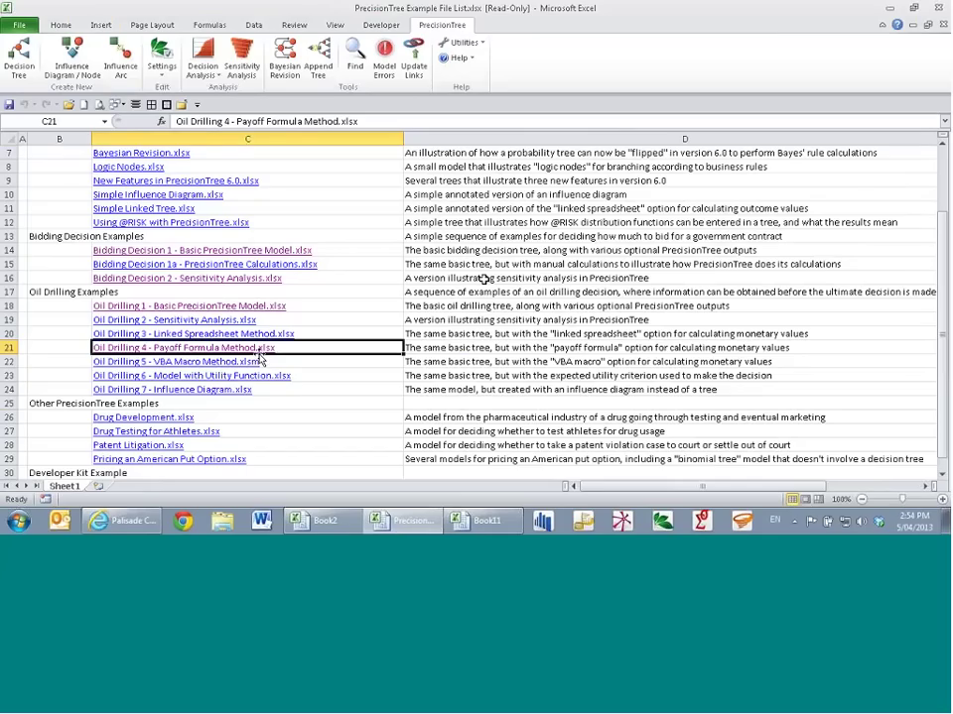
left_click(206, 363)
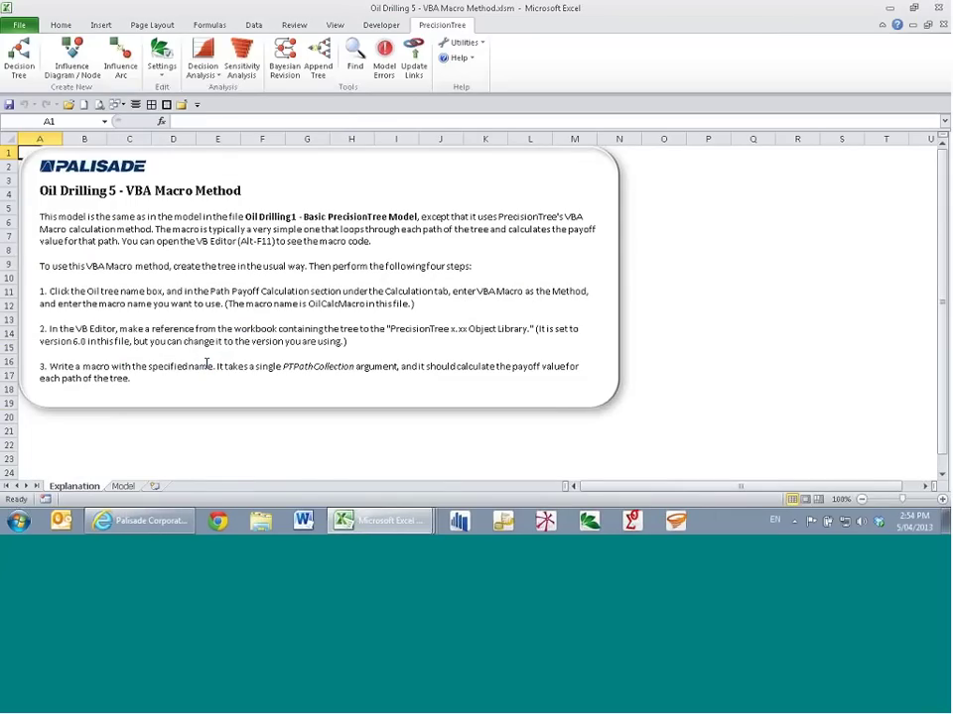
left_click(123, 486)
Step: Check the path payoff calculation method and macro name in the Oil tree's model settings, leaving them unchanged
scroll(243, 368, "down", 3)
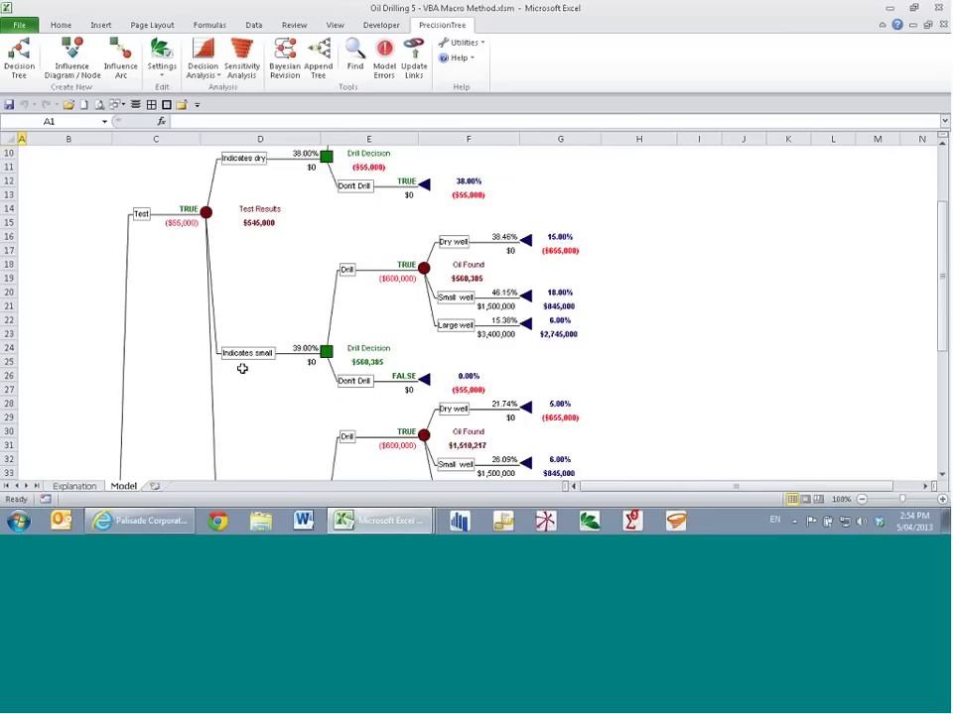
scroll(121, 421, "down", 5)
left_click(46, 368)
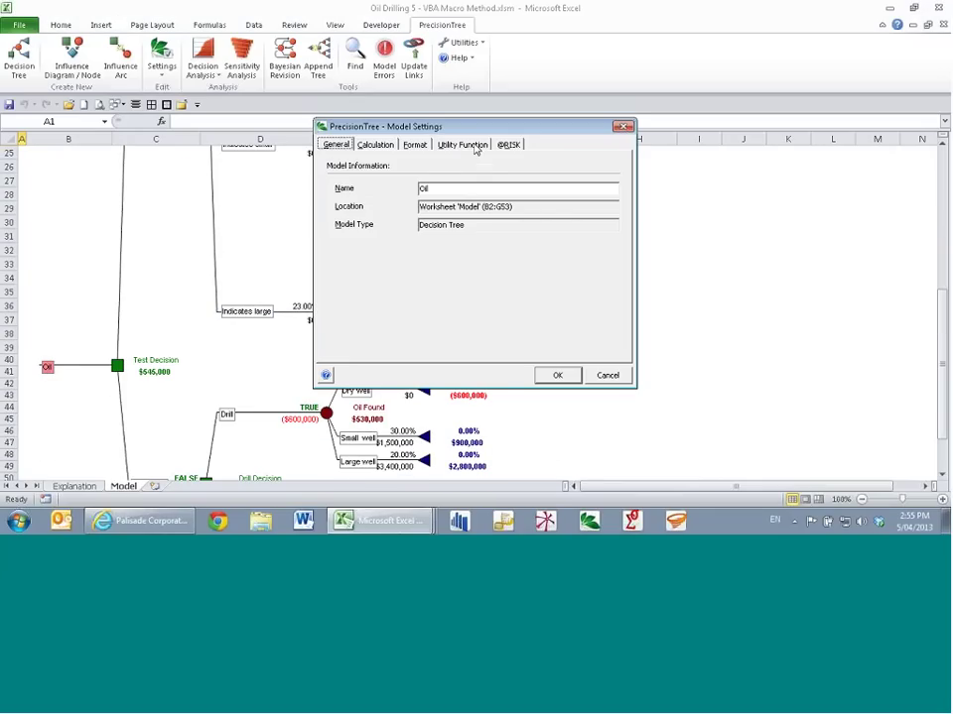
left_click(375, 144)
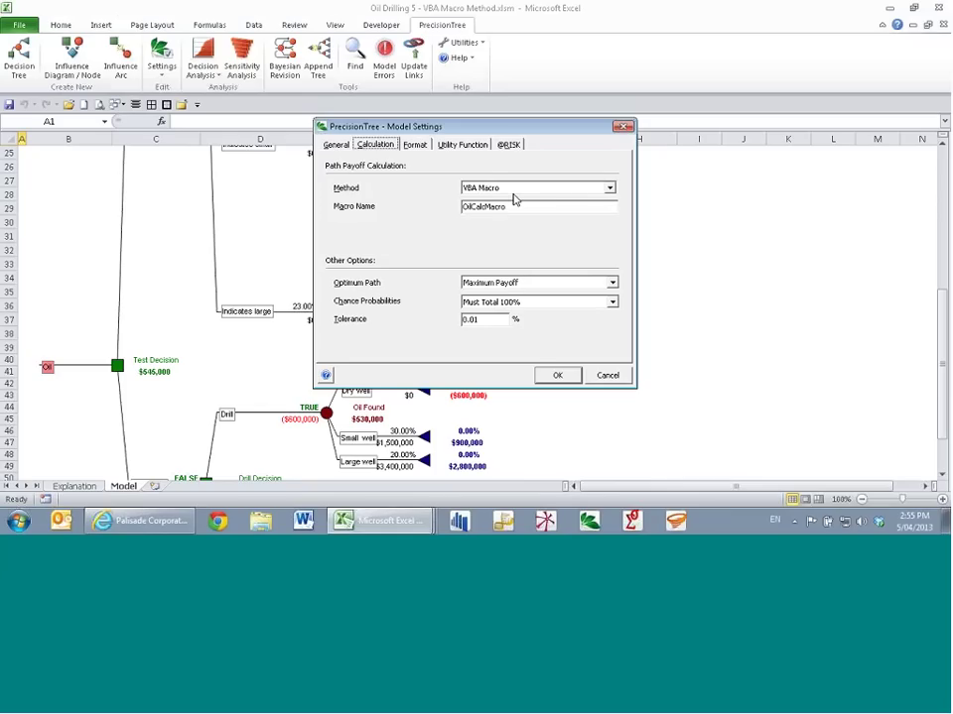
left_click(608, 375)
left_click(604, 301)
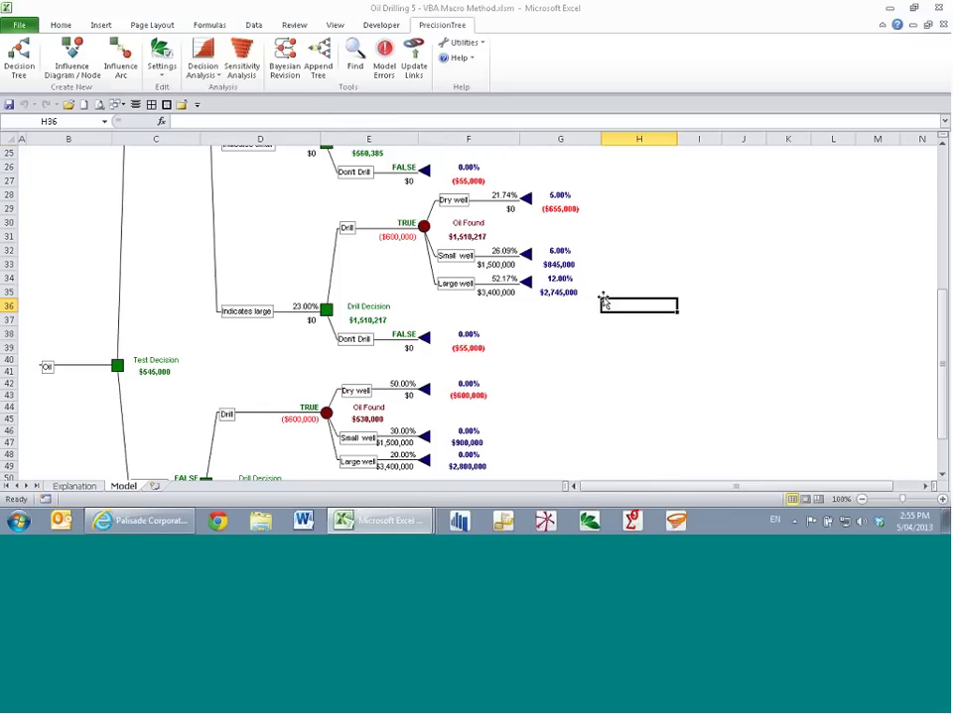
Step: Open the Visual Basic editor and read the OilCalcMacro code, including the full payoffValue line
key("alt+F11")
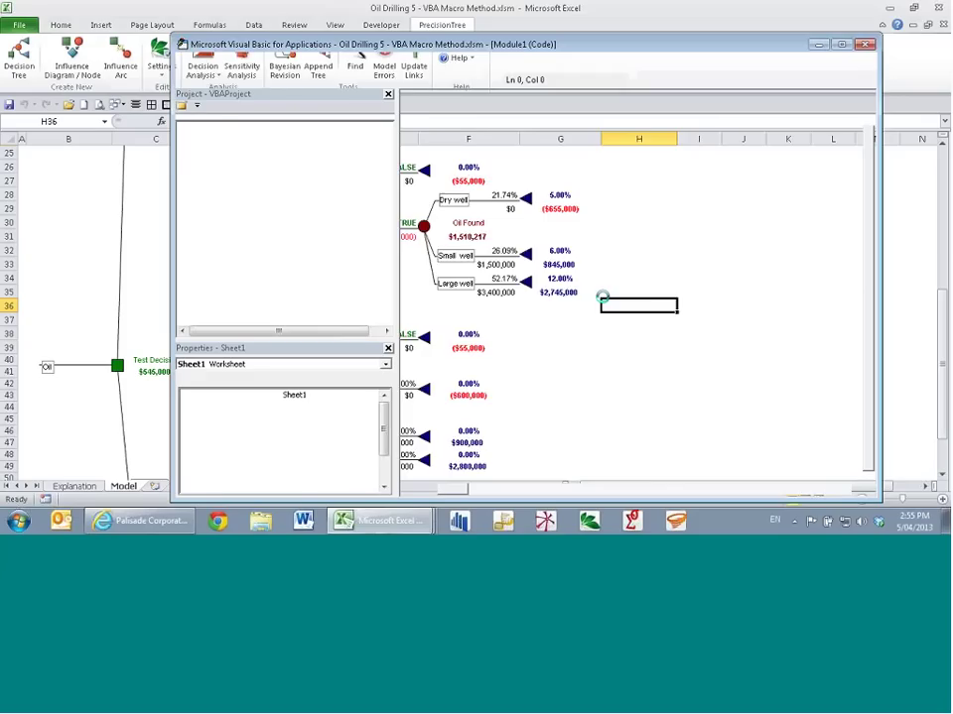
left_click(631, 276)
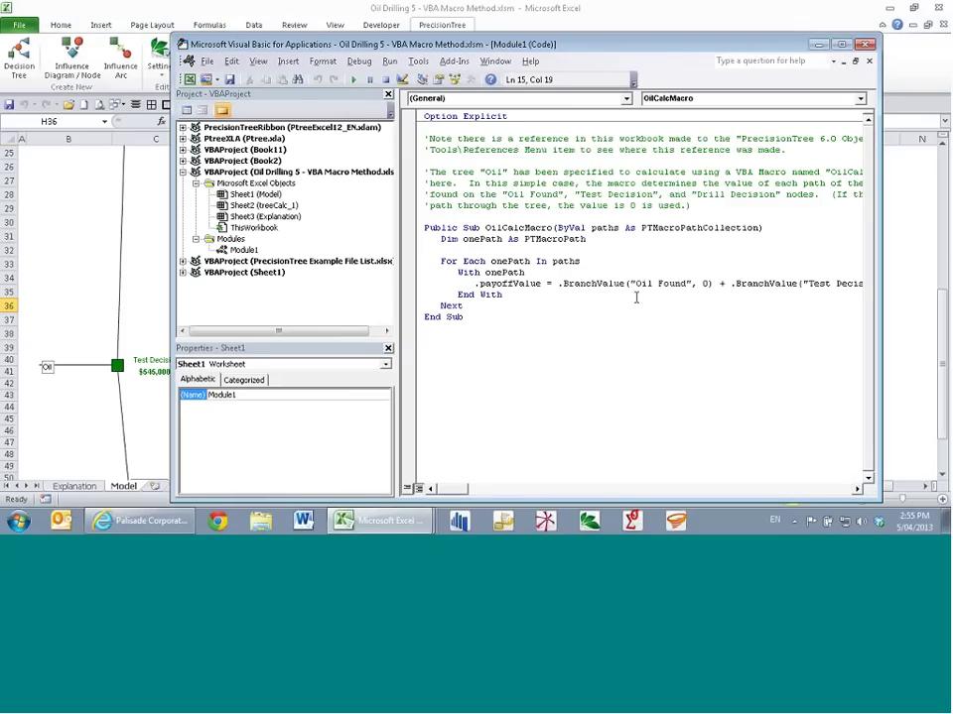
left_click(857, 488)
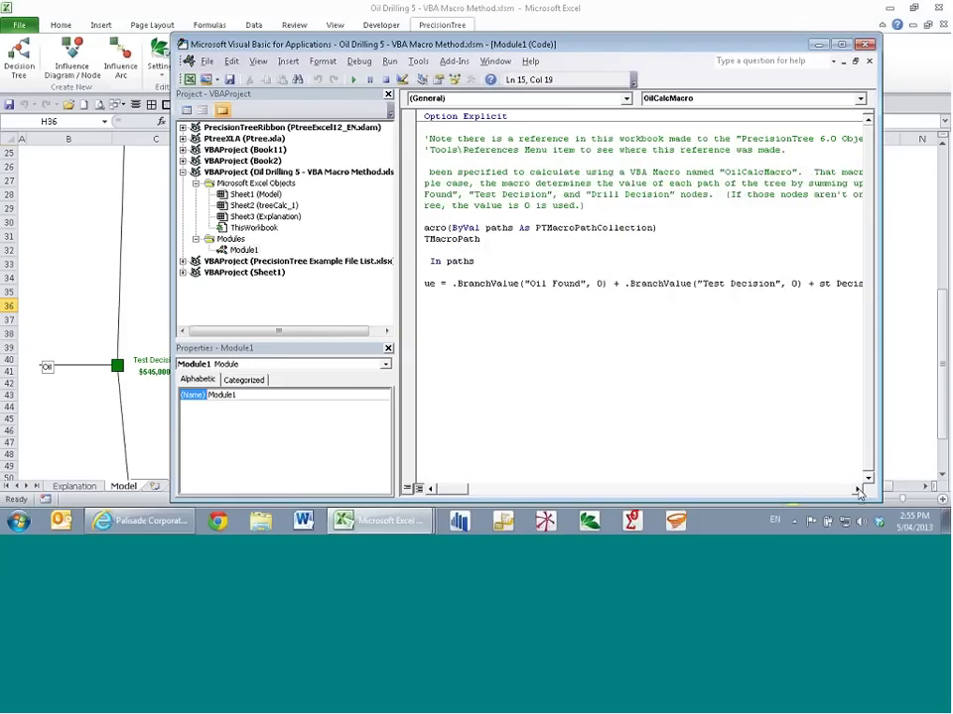
left_click(429, 490)
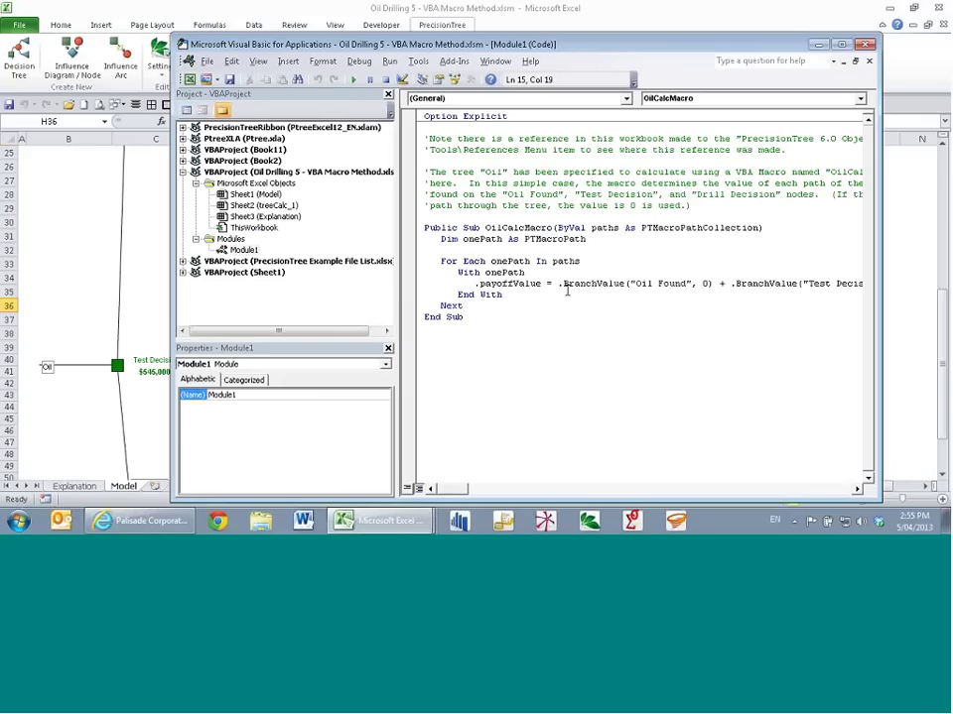
Step: Close the code editor and the VBA macro workbook without saving, and open the Model sheet of Oil Drilling 3 - Linked Spreadsheet Method.xlsx
left_click(866, 46)
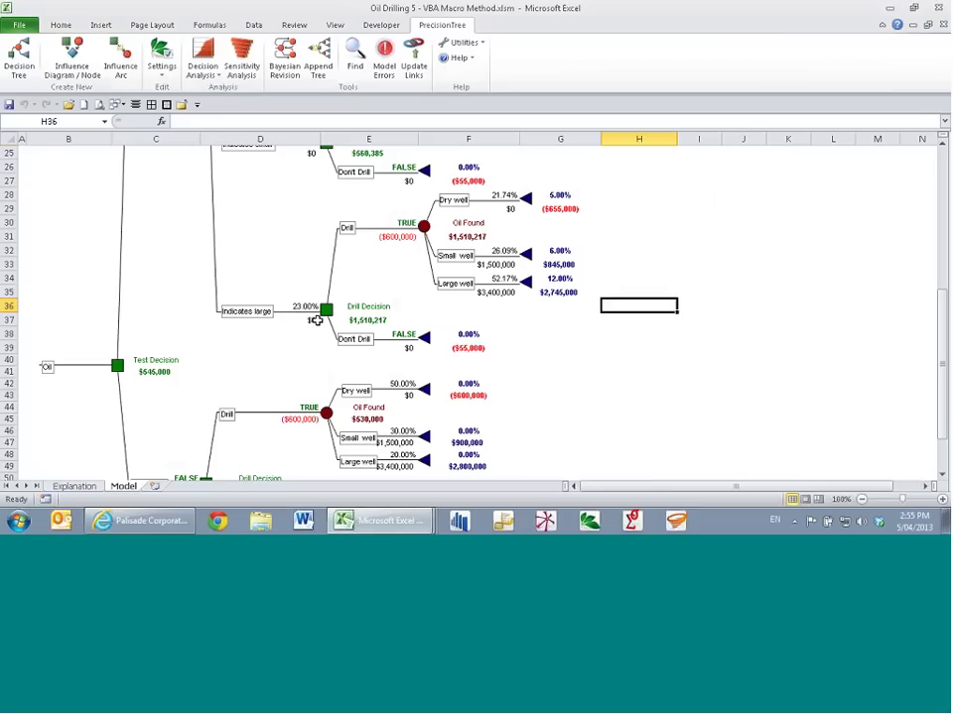
key("ctrl+w")
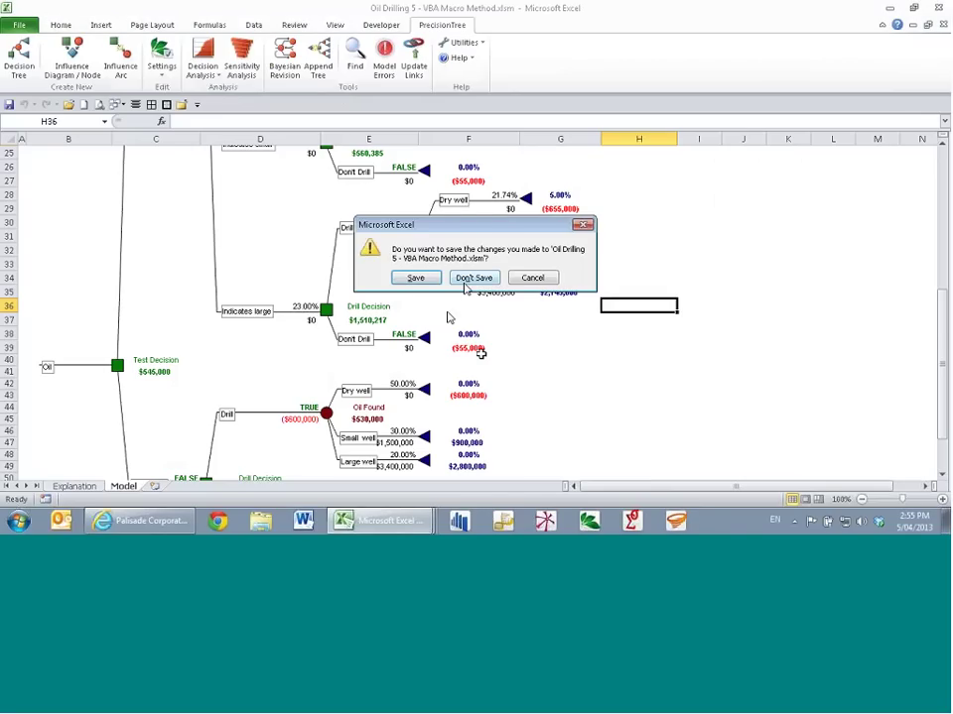
left_click(464, 286)
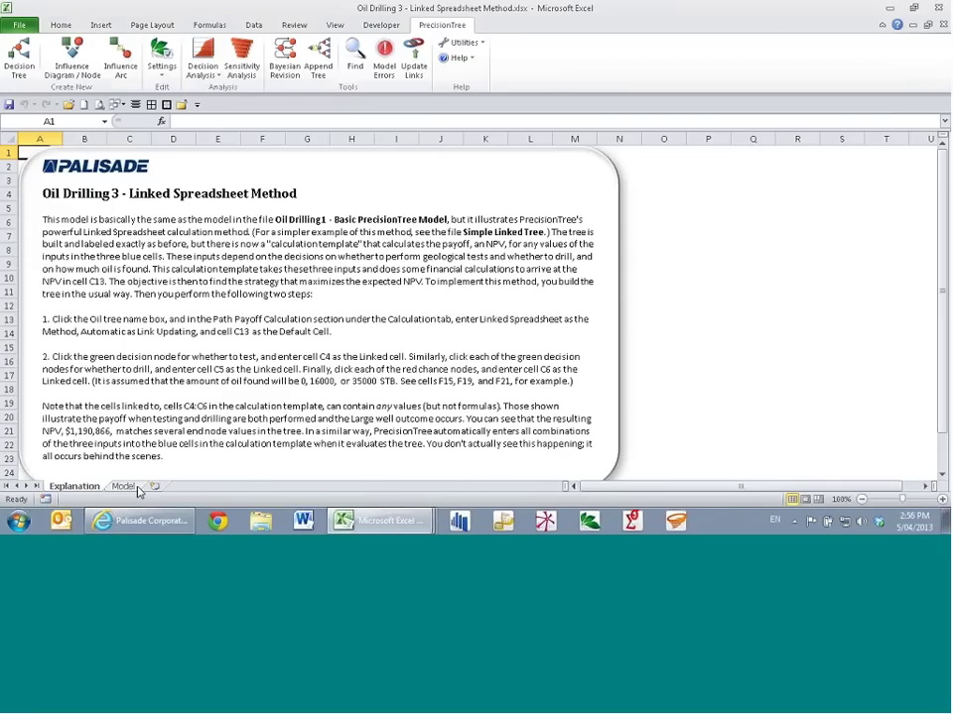
left_click(123, 486)
Step: Inspect the Large well and Small well probabilities and oil quantities at the Oil Found node on the Indicates dry path
scroll(563, 355, "down", 2)
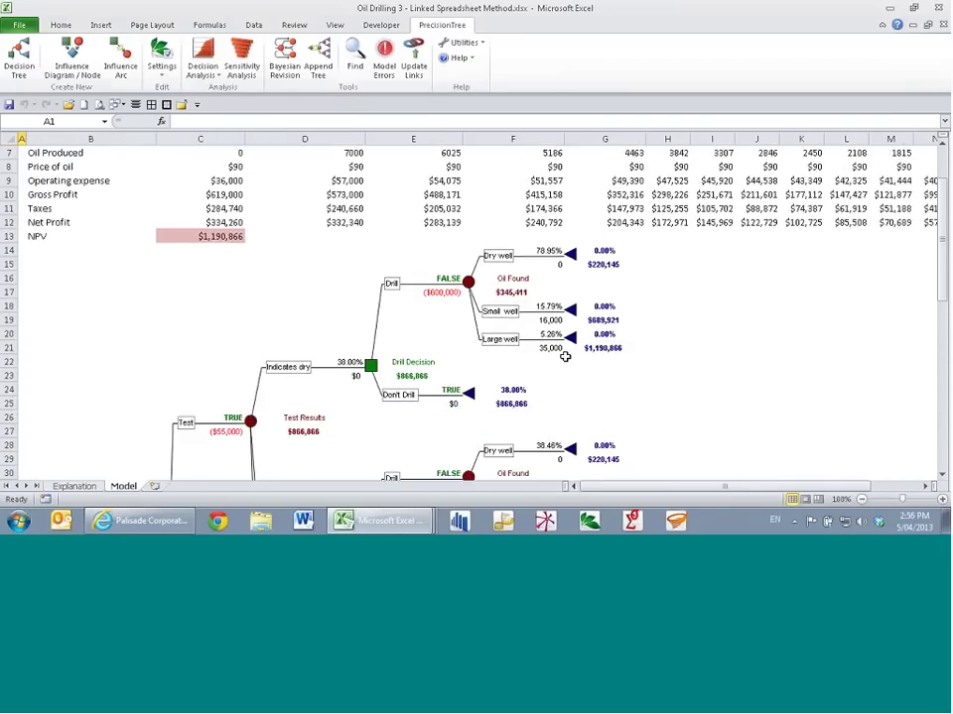
scroll(564, 355, "down", 2)
left_click(553, 265)
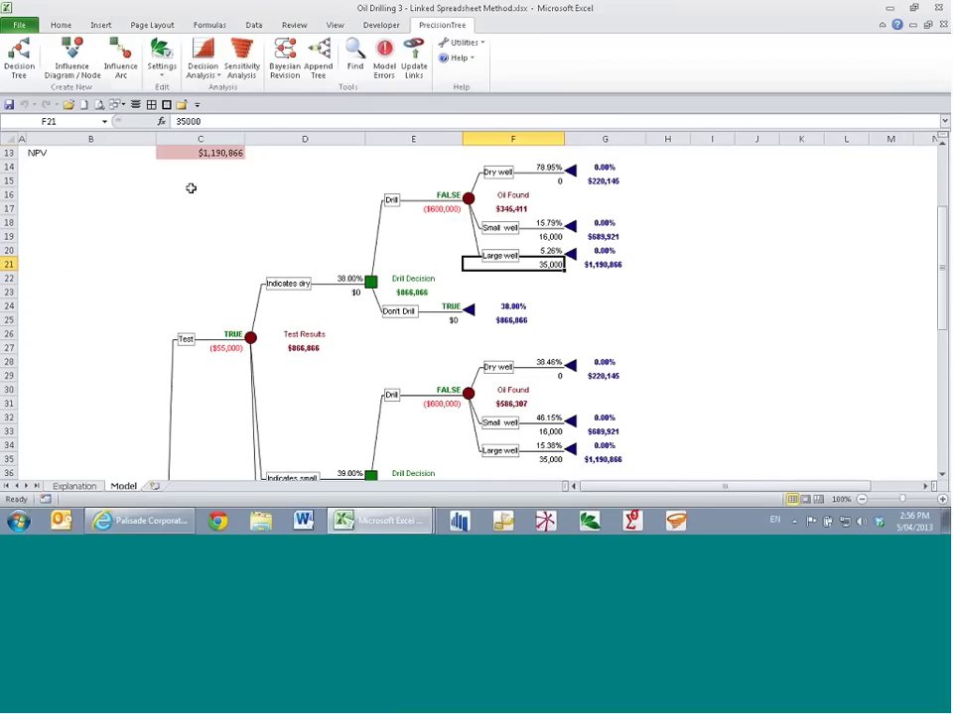
left_click(551, 248)
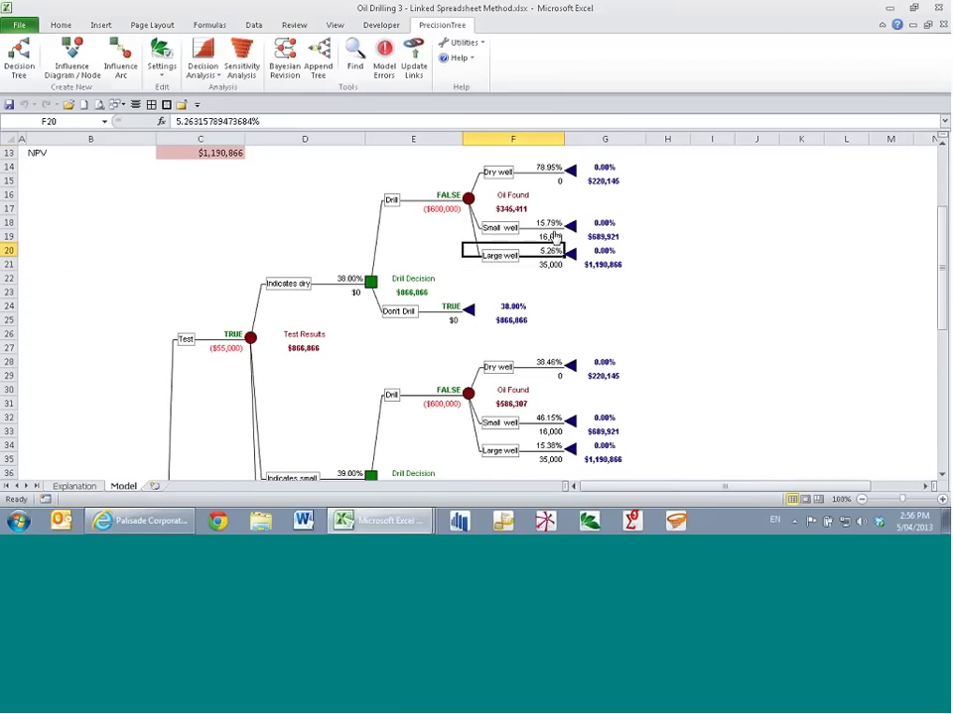
mouse_move(554, 236)
left_mouse_down()
mouse_move(549, 161)
mouse_move(554, 223)
left_mouse_up()
left_click(554, 223)
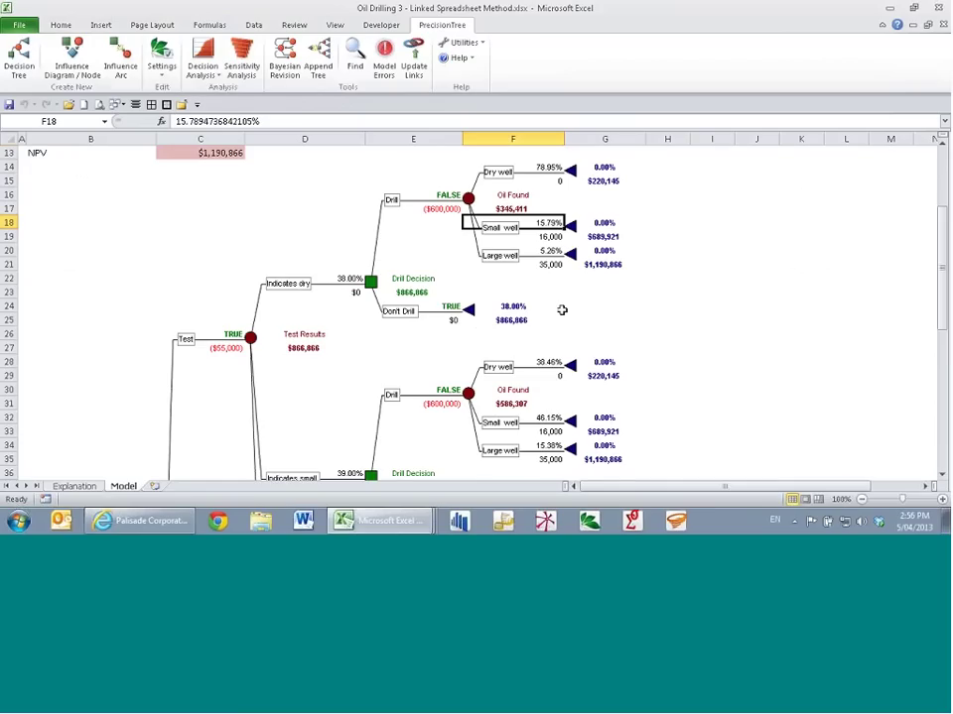
Step: Highlight the calculation template from its title through the NPV row to review the yearly cash flow model, and clear the selection
scroll(562, 311, "up", 4)
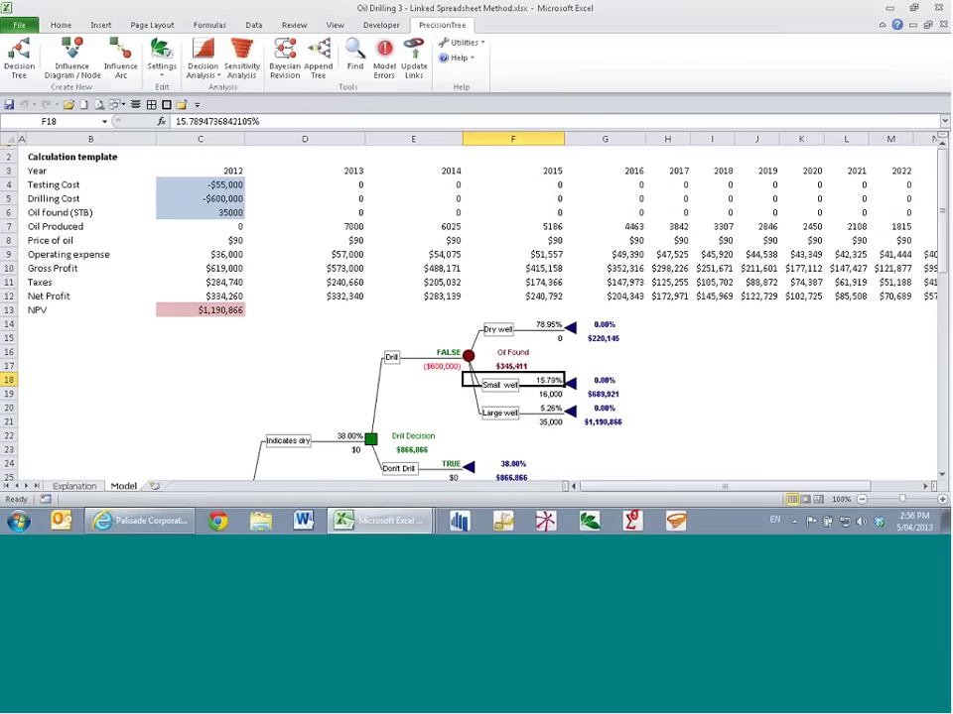
left_click_drag(69, 157, 844, 310)
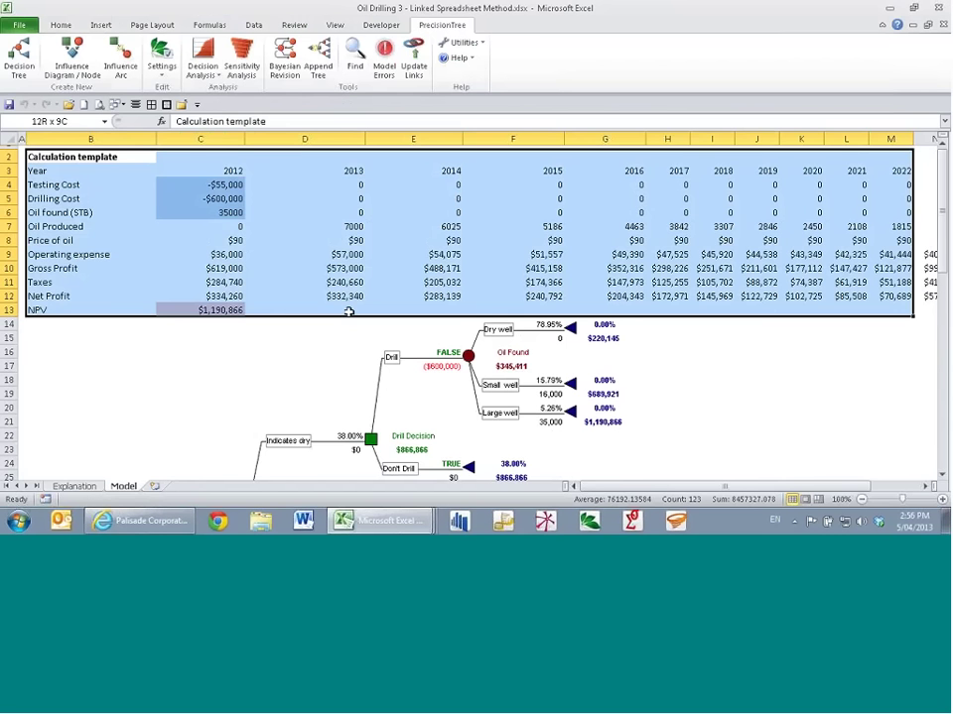
left_click(332, 365)
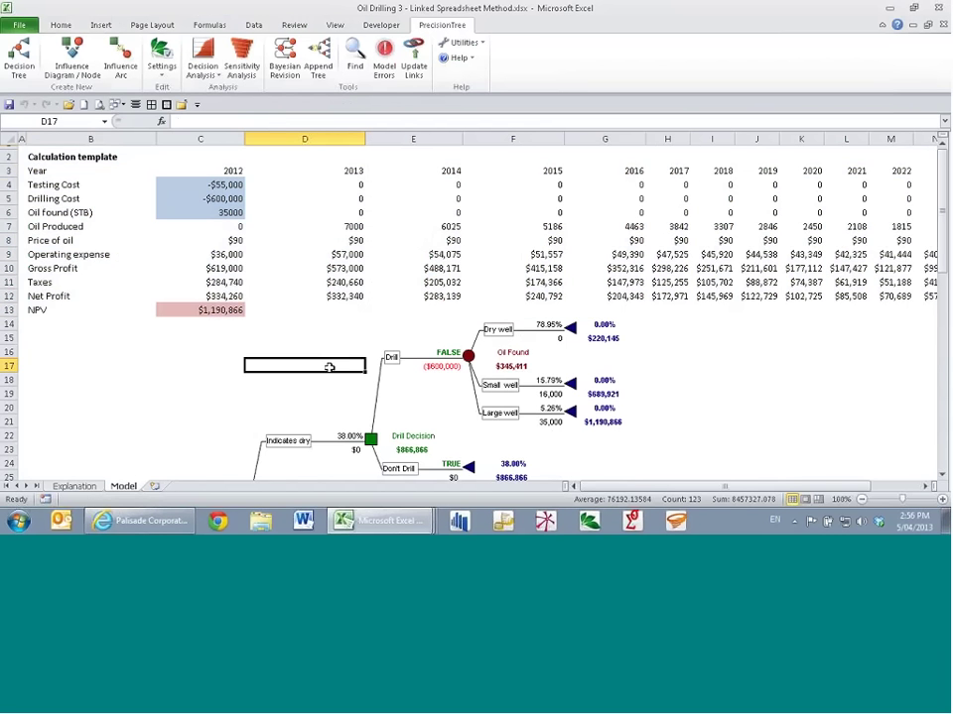
Step: Review the end node payoffs throughout the Oil tree and inspect the NPV formula in cell C13 of the calculation template
scroll(352, 365, "down", 1)
scroll(364, 365, "down", 3)
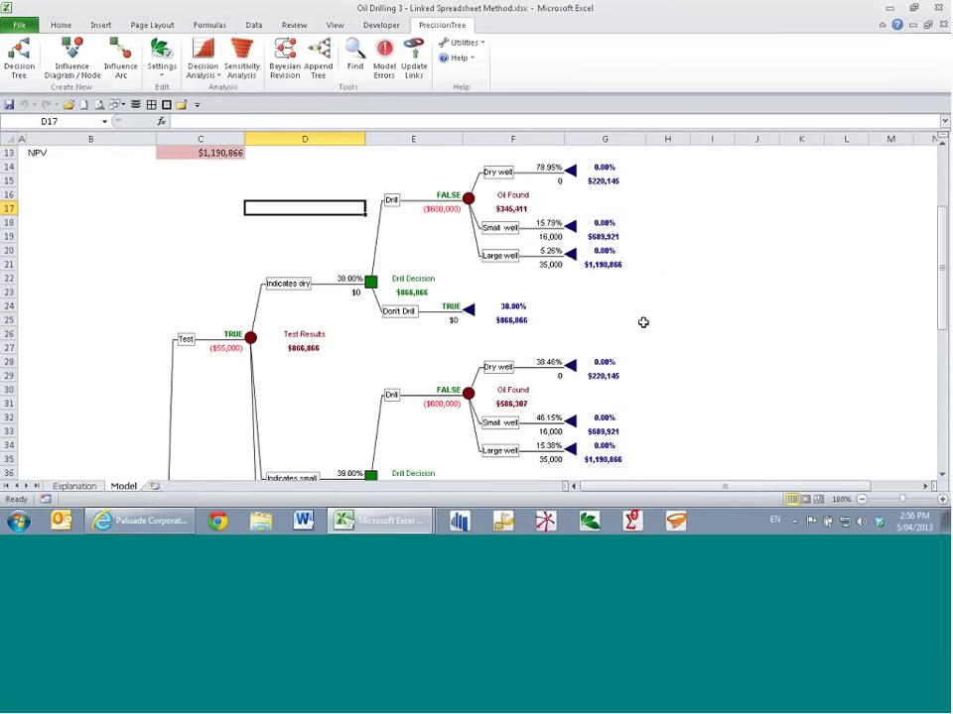
scroll(494, 330, "down", 8)
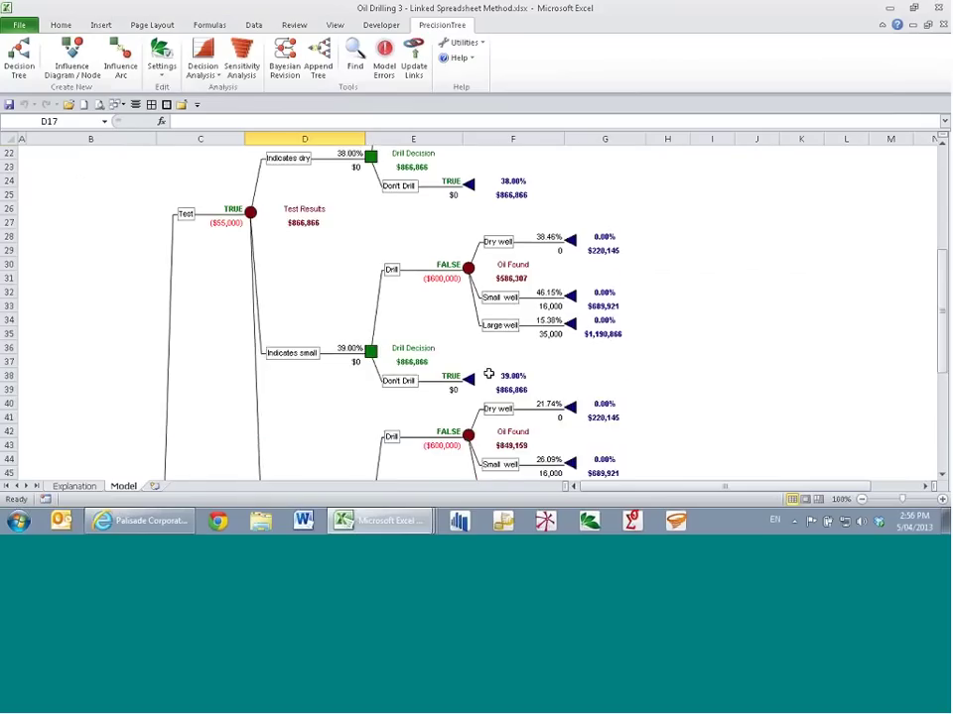
scroll(539, 392, "down", 1)
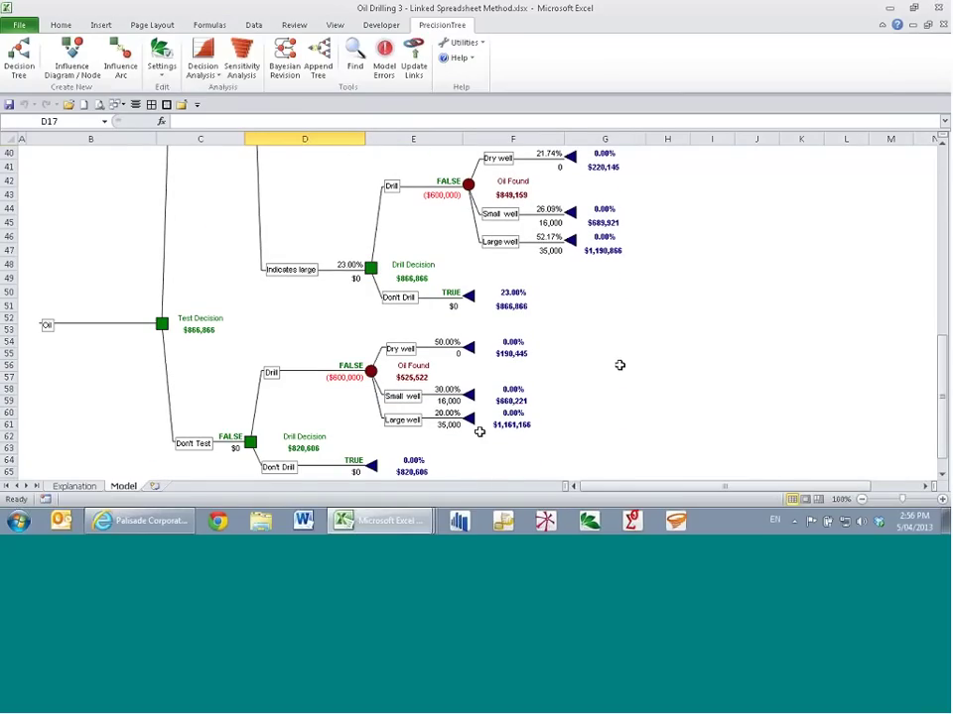
scroll(610, 315, "up", 9)
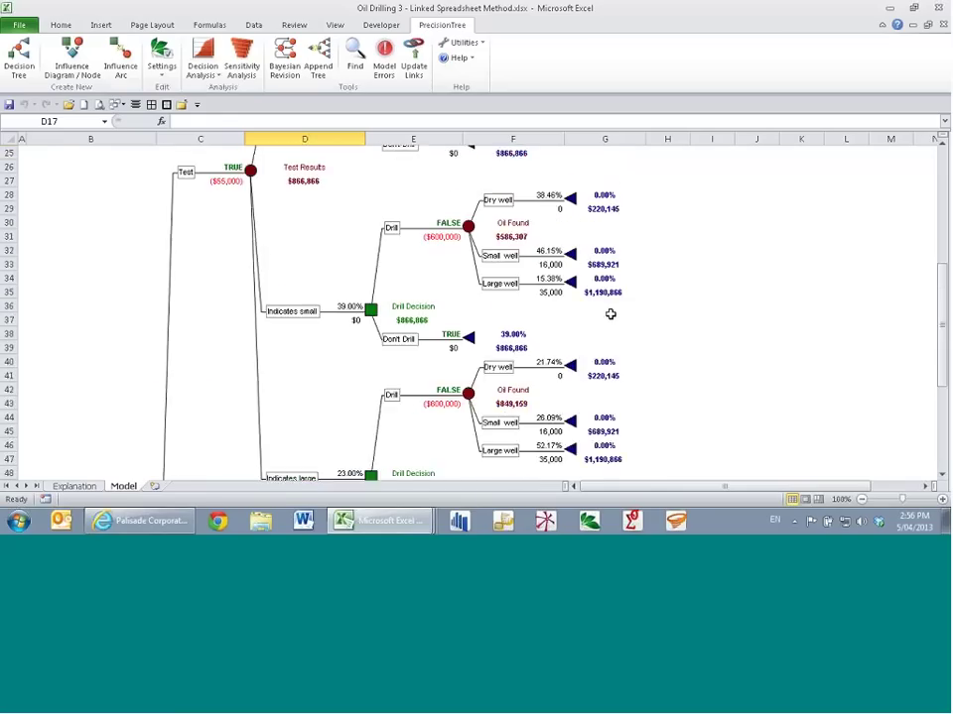
left_click(194, 149)
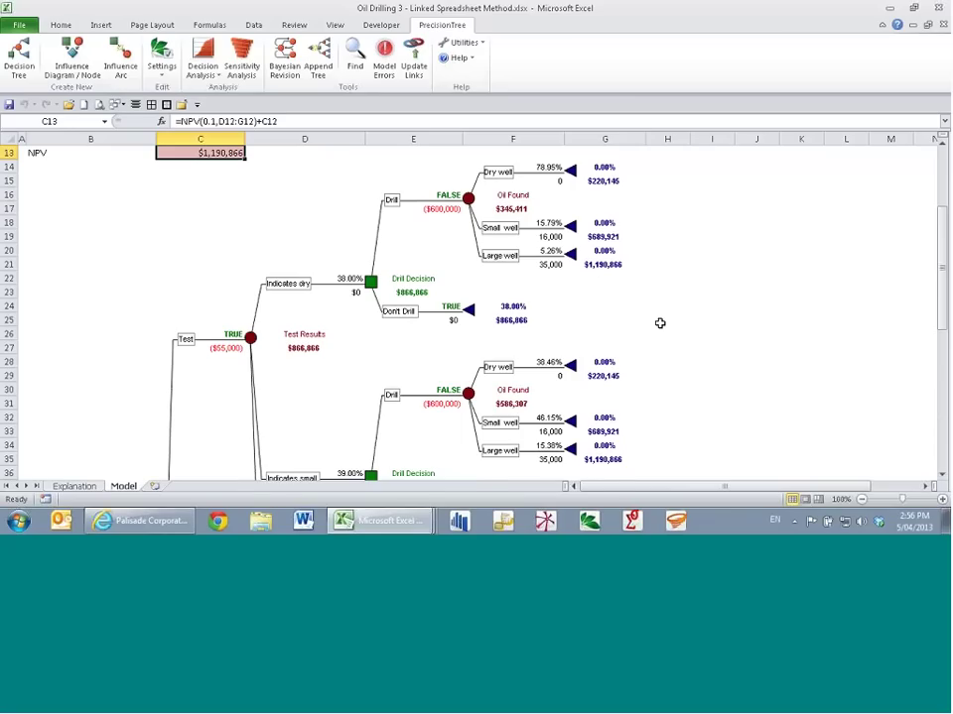
scroll(556, 332, "up", 4)
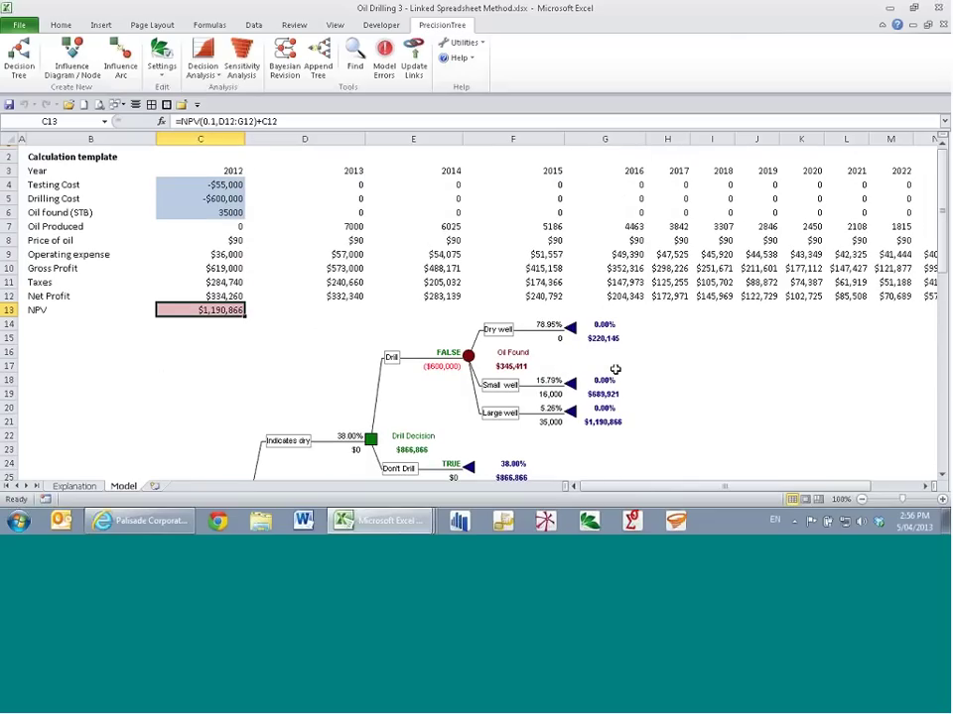
scroll(368, 300, "down", 2)
scroll(365, 290, "up", 2)
Step: Check the path payoff method, link updating and default cell in the Oil tree's model settings, leaving them unchanged
scroll(364, 290, "down", 12)
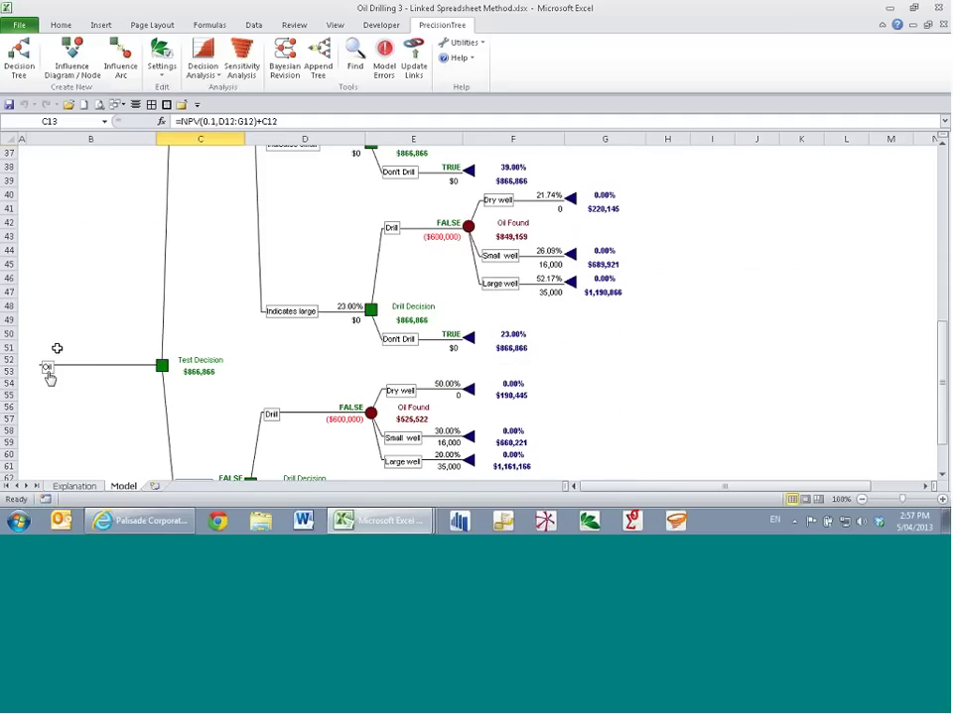
left_click(47, 369)
key("ctrl+Tab")
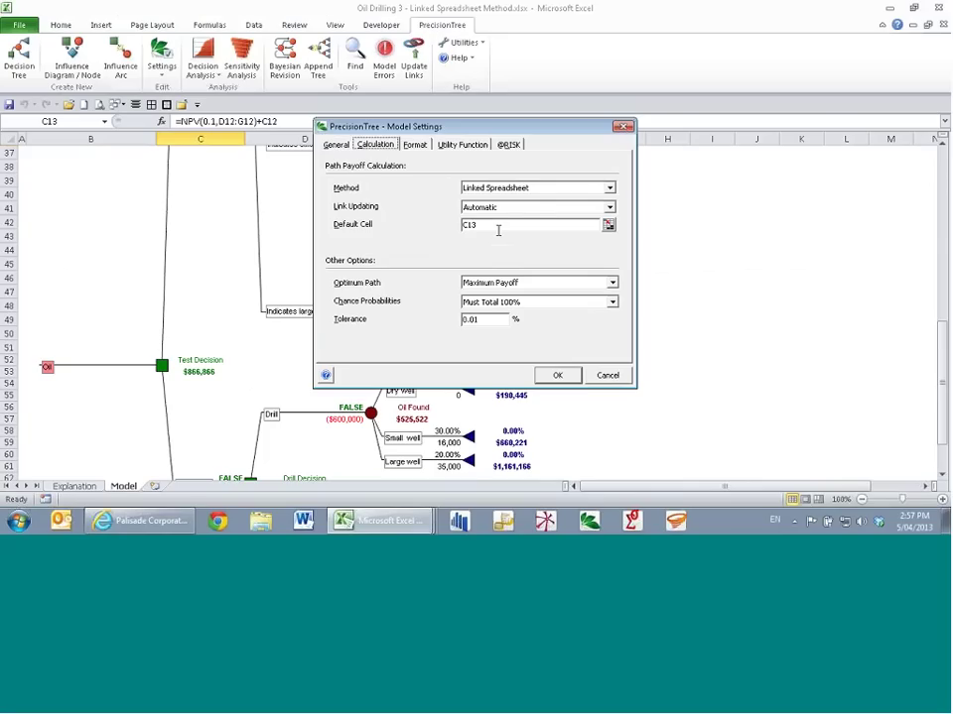
left_click(608, 375)
Step: Compare the template's Testing Cost input in C4 with the tree's branch values, including the Large well quantity in F21
scroll(375, 313, "up", 1)
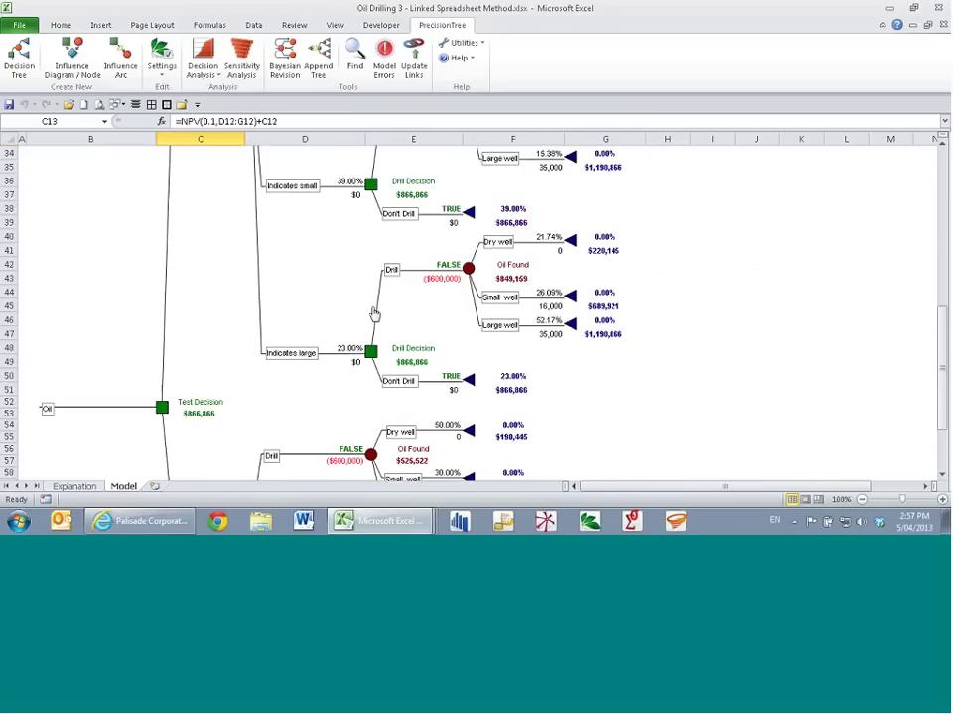
scroll(375, 314, "up", 5)
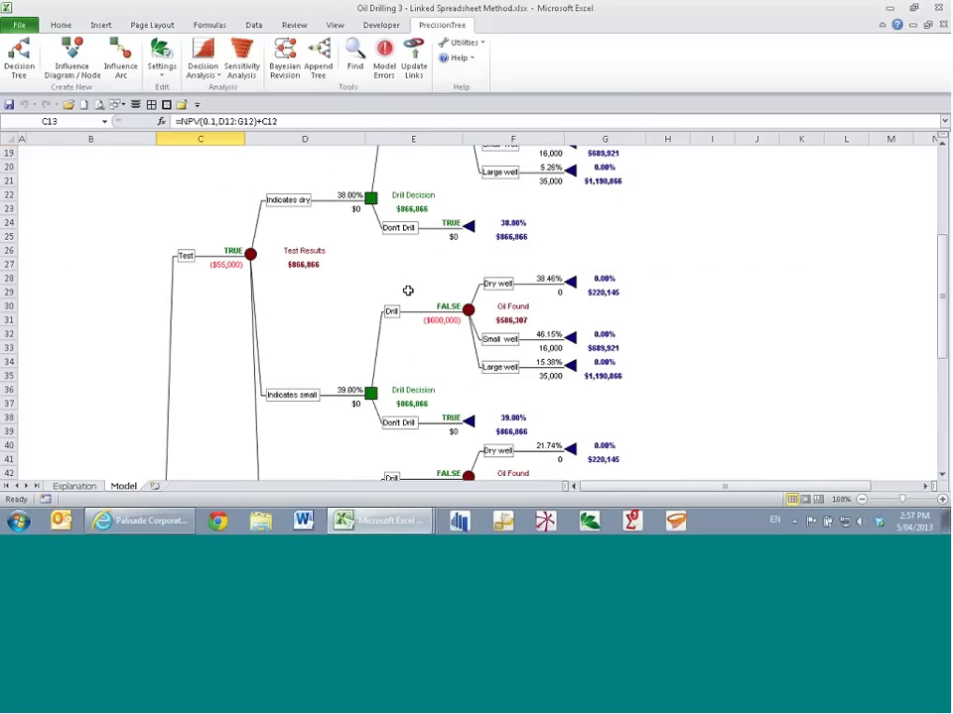
scroll(449, 276, "up", 2)
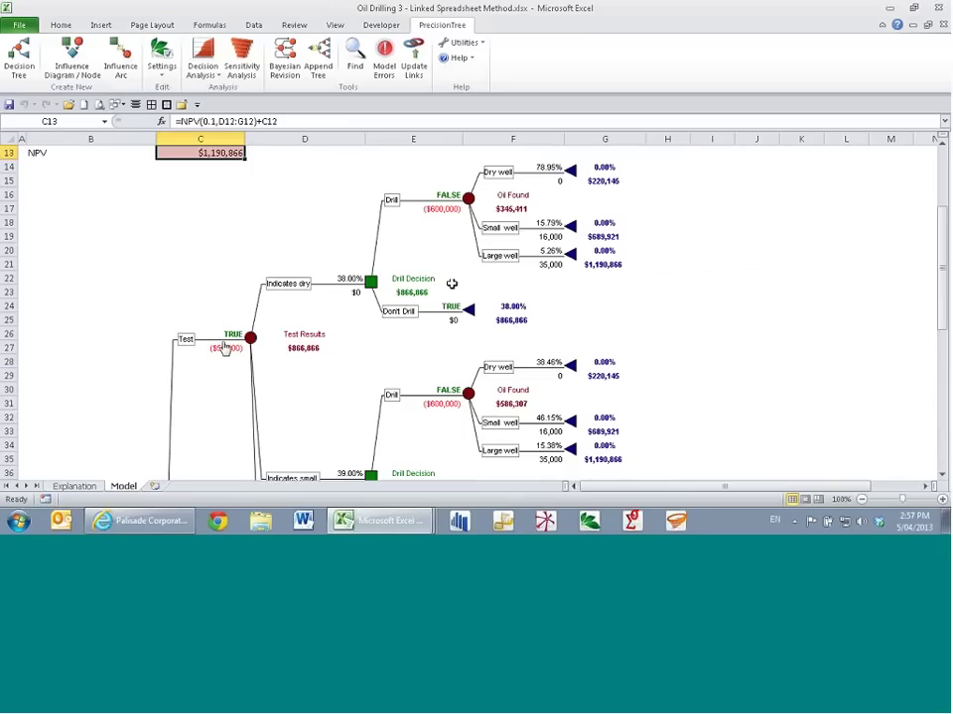
scroll(452, 284, "up", 4)
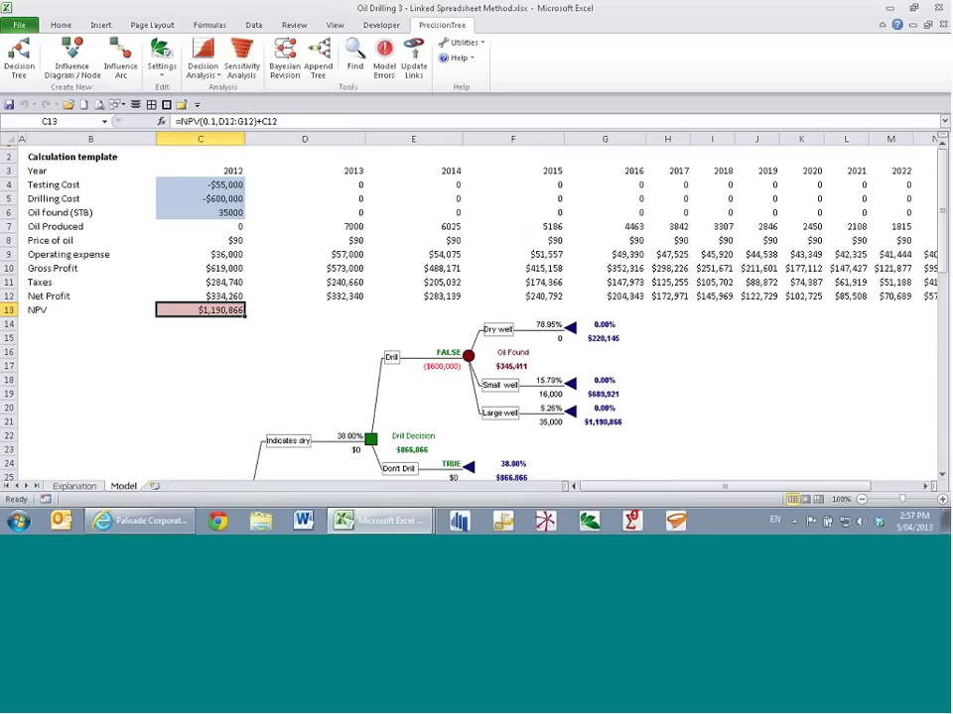
left_click(199, 185)
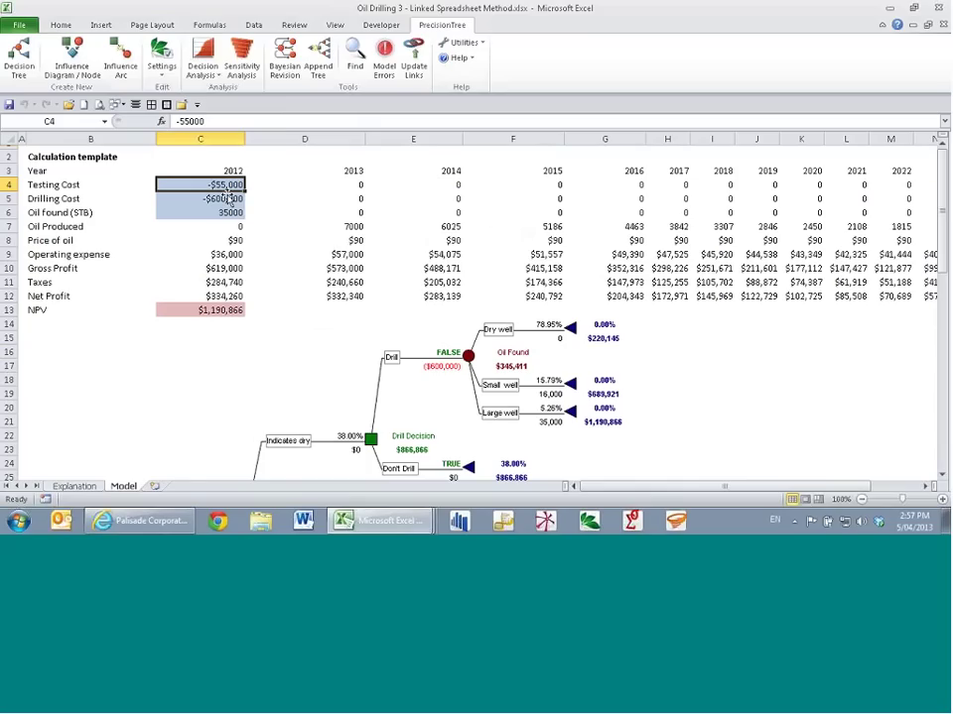
scroll(226, 206, "down", 1)
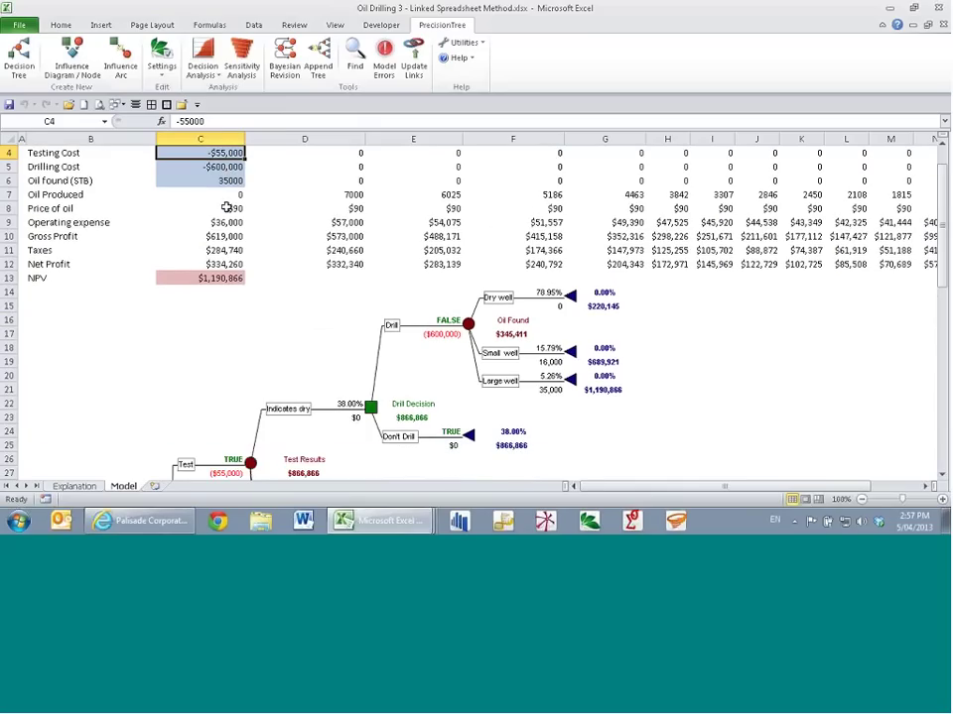
scroll(226, 206, "up", 1)
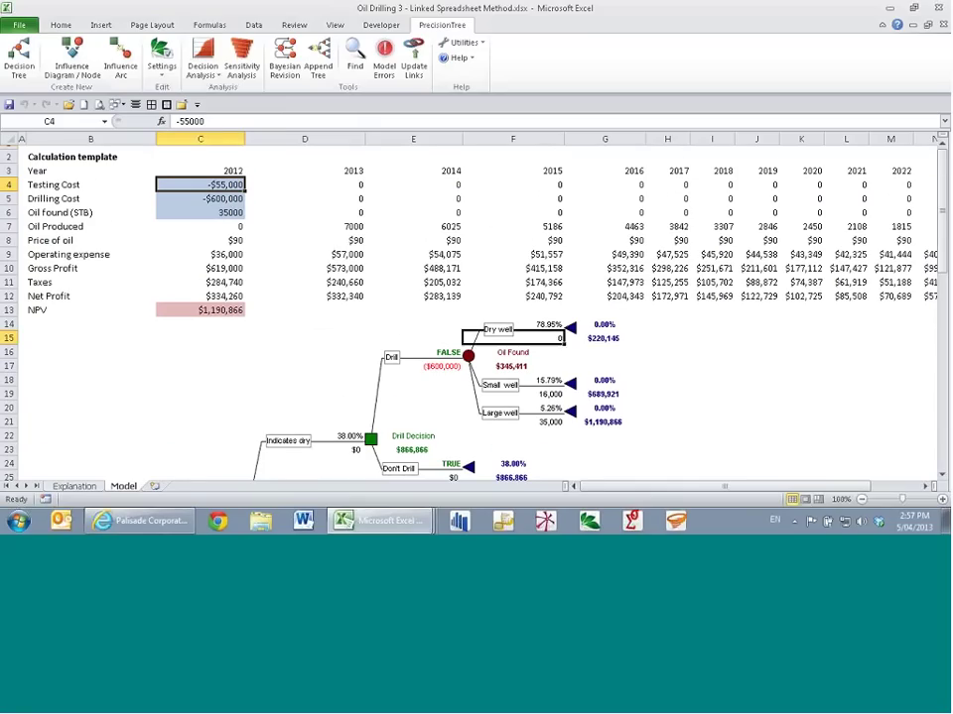
left_click(553, 420)
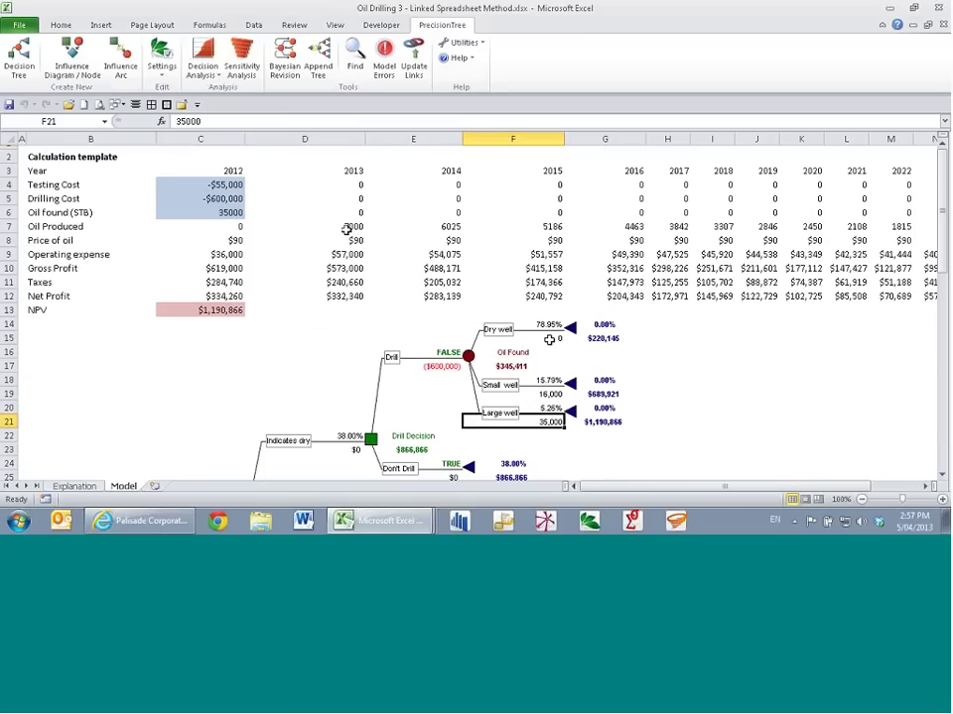
Step: Inspect the formulas in the calculation template's Oil Produced, Taxes and Net Profit rows across several years
left_click(605, 226)
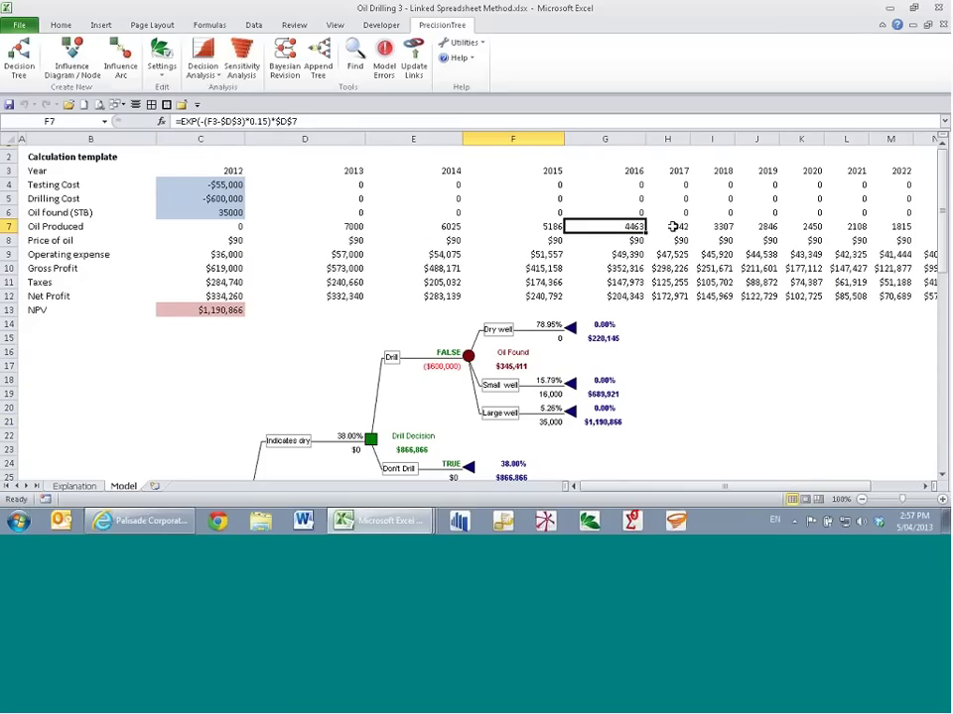
key("Right")
key("Right")
key("Right")
key("Right")
key("Right")
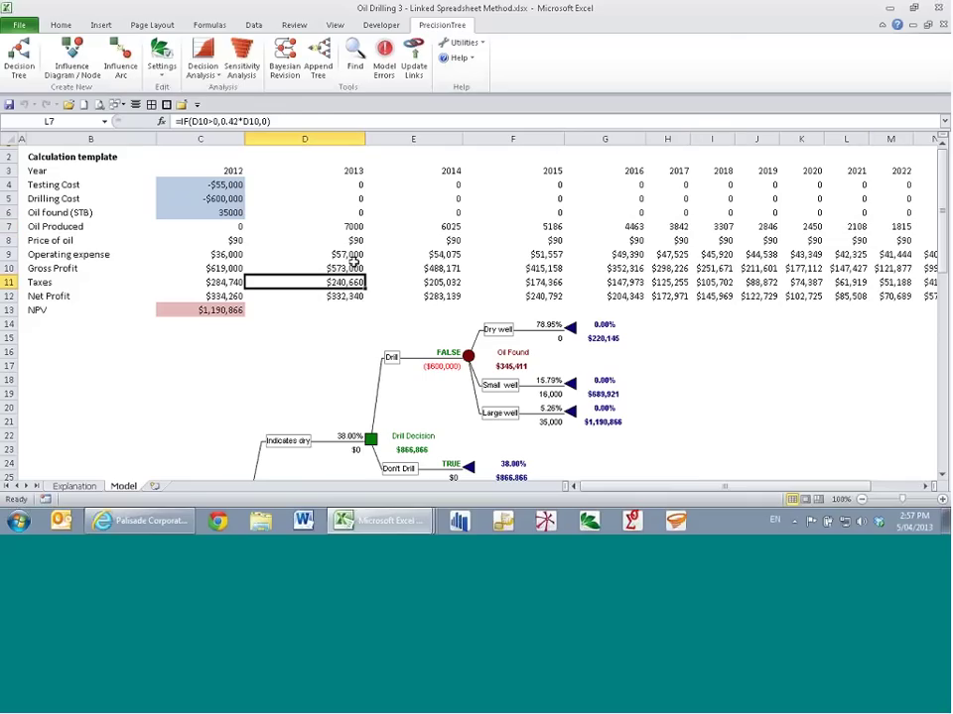
left_click(363, 264)
left_click(355, 295)
left_click(560, 297)
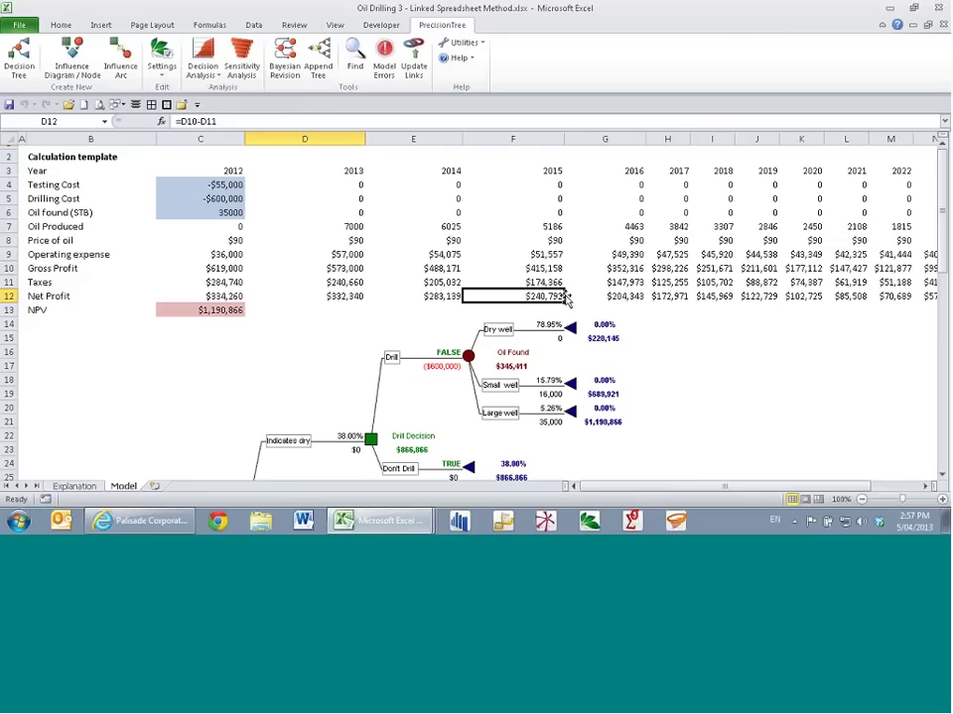
key("Up")
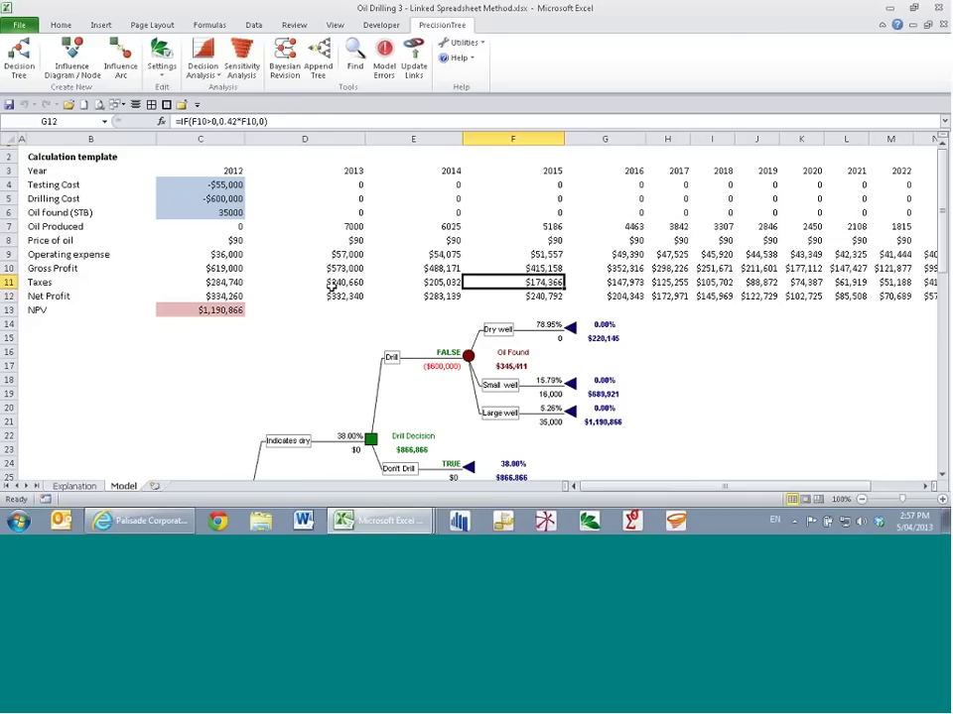
Step: Check which template cell the Test Decision node's branch values link to, then close its settings unchanged
scroll(332, 285, "down", 8)
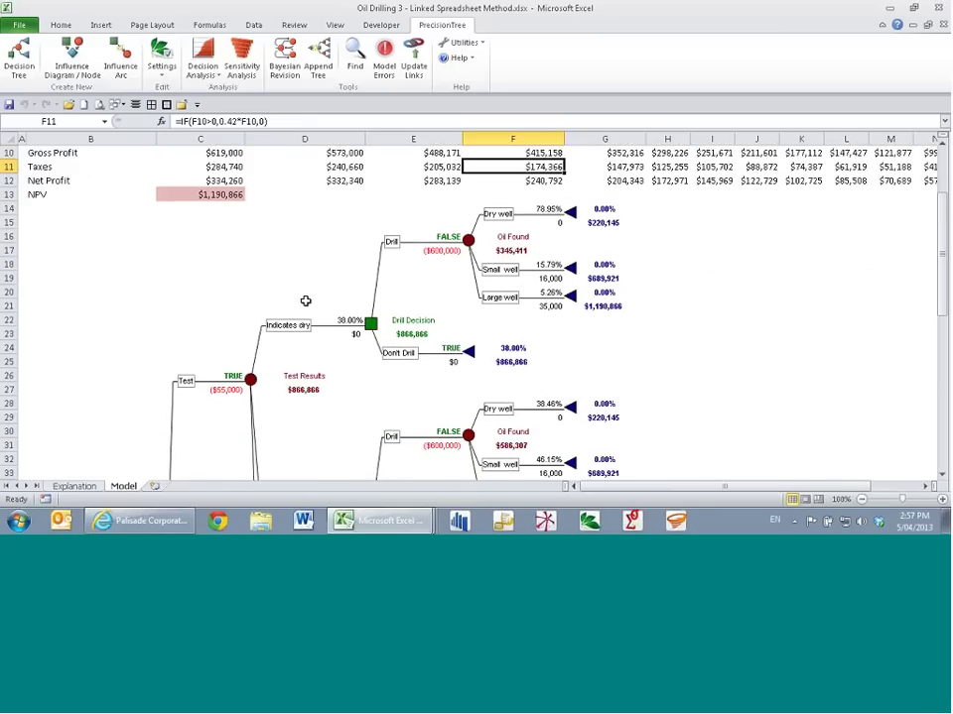
scroll(311, 308, "down", 6)
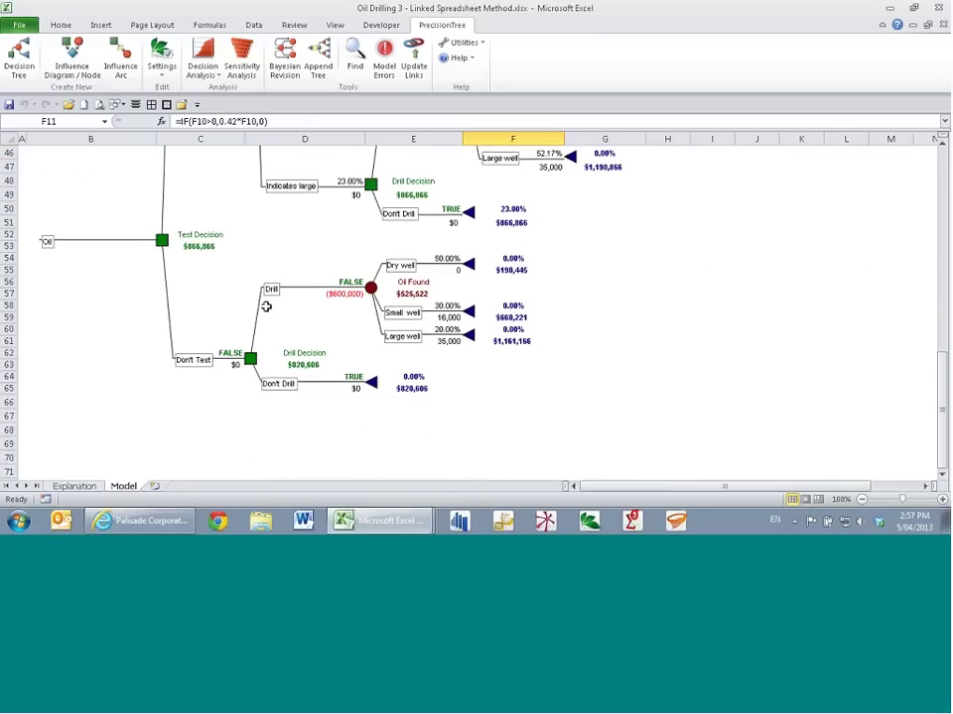
left_click(162, 285)
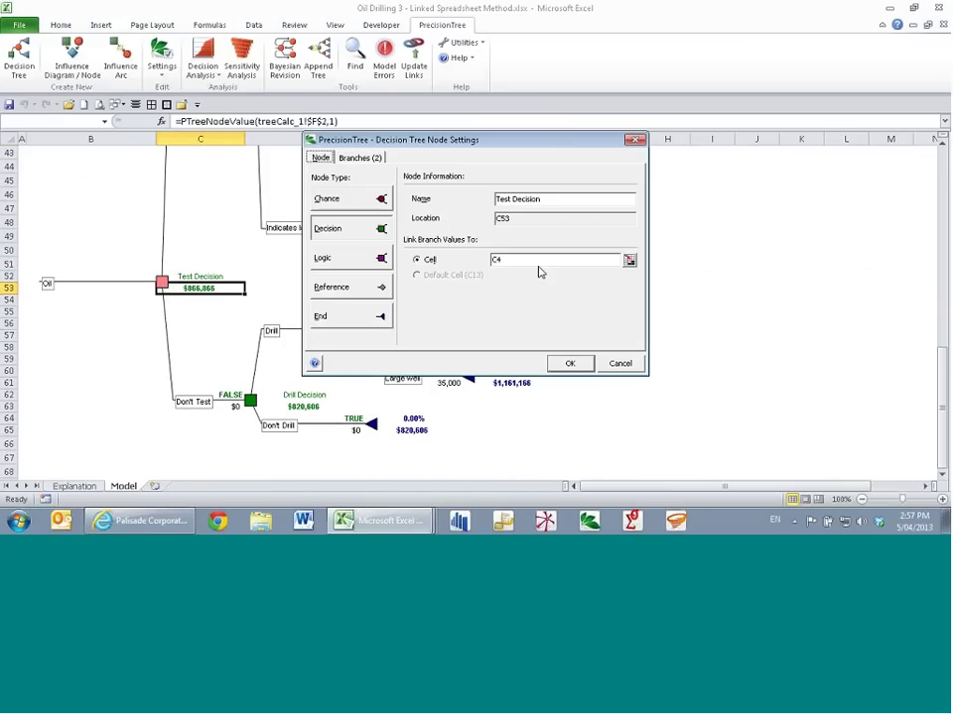
left_click(629, 260)
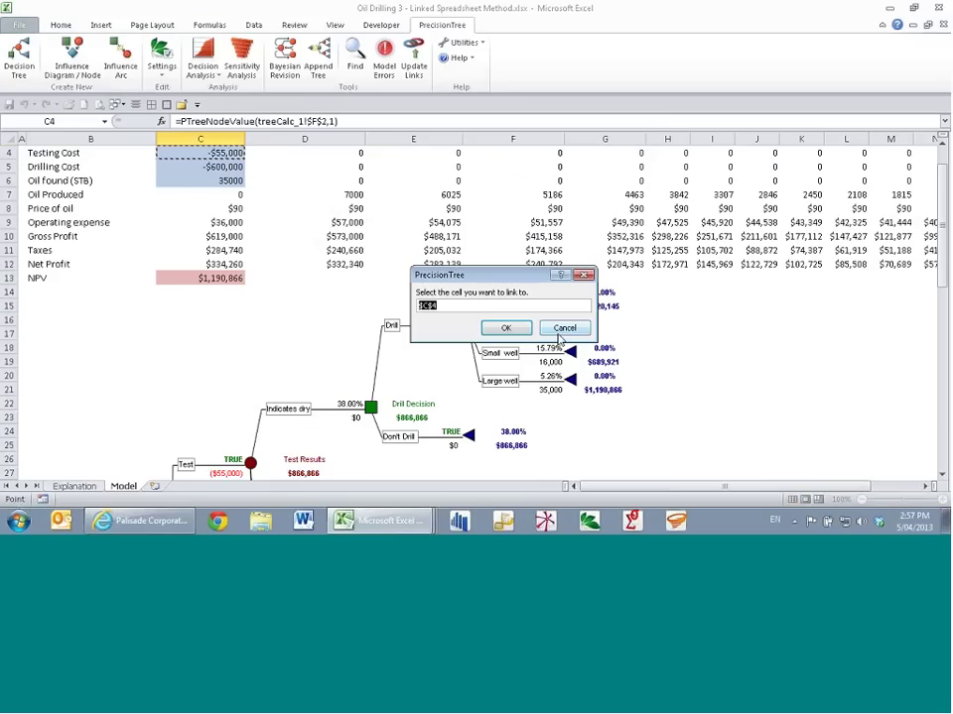
left_click(564, 329)
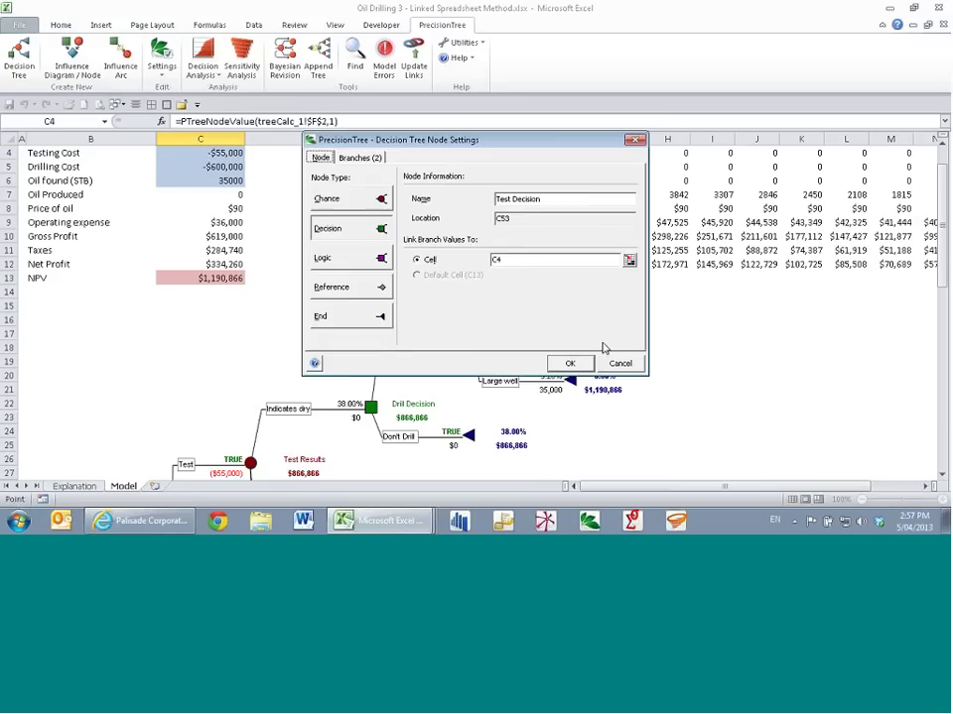
left_click(607, 360)
Step: Check the branch value link cell of the Drill Decision node on the Don't Test branch, keeping its settings unchanged
scroll(252, 346, "down", 12)
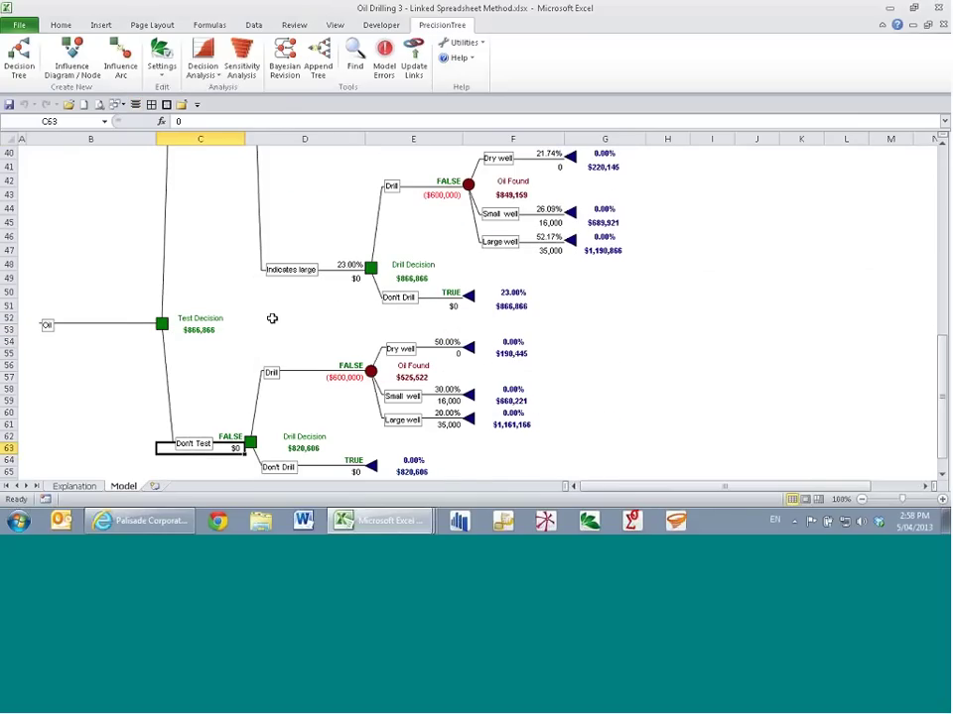
scroll(271, 319, "down", 1)
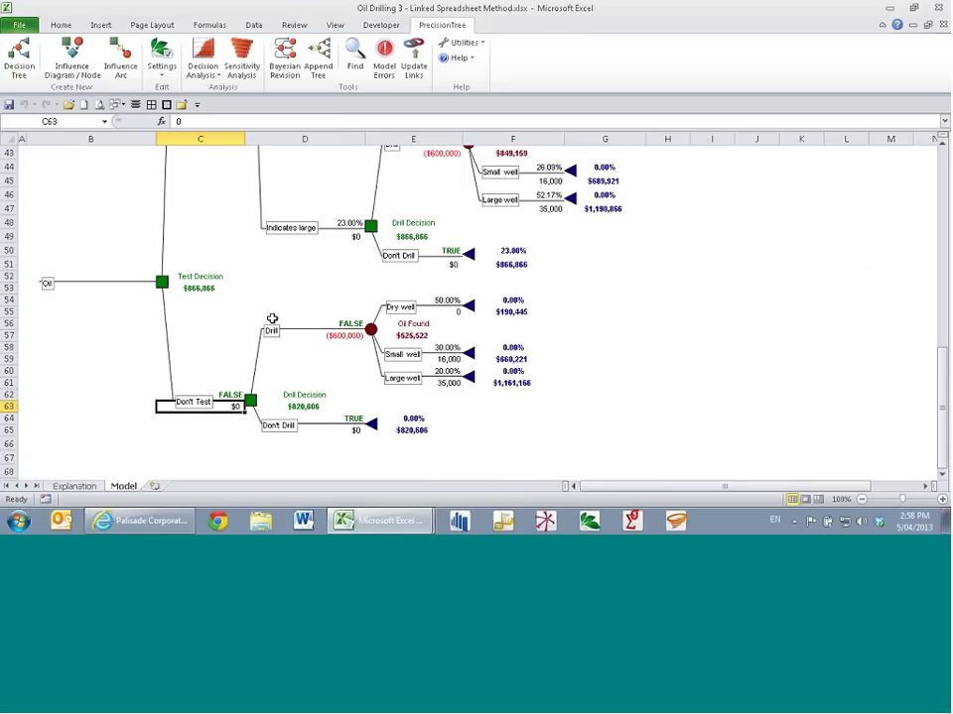
left_click(250, 400)
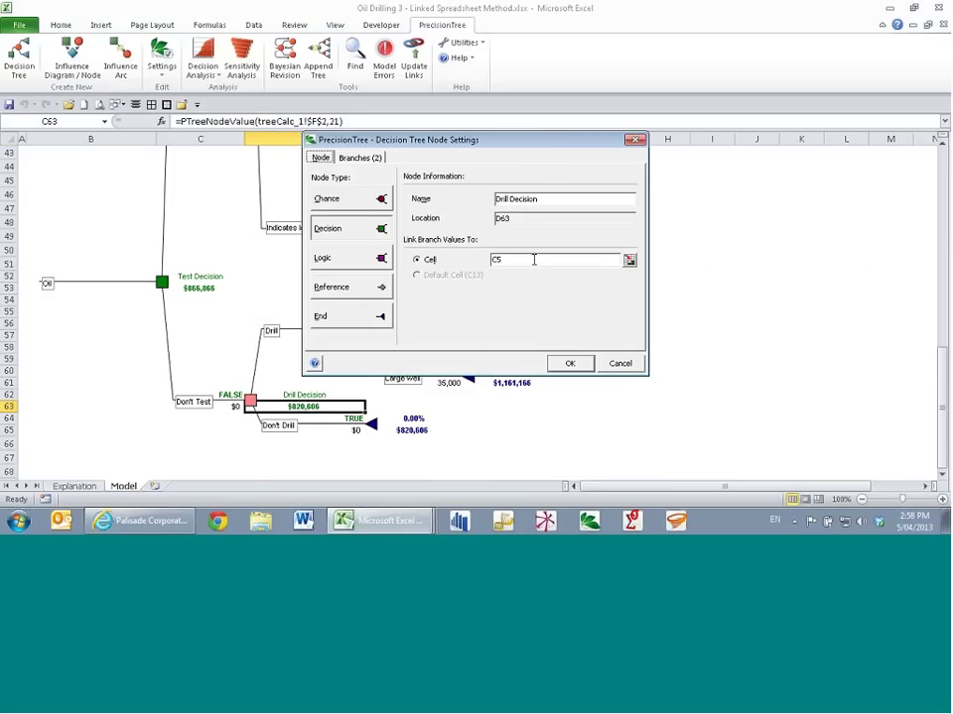
left_click(629, 259)
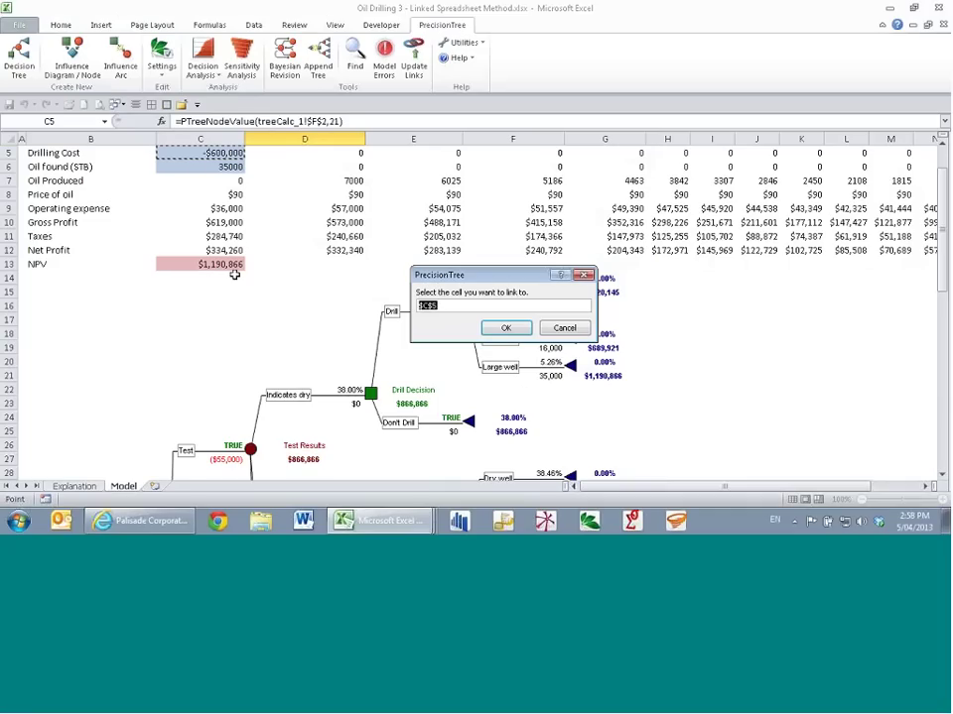
left_click(583, 333)
left_click(570, 363)
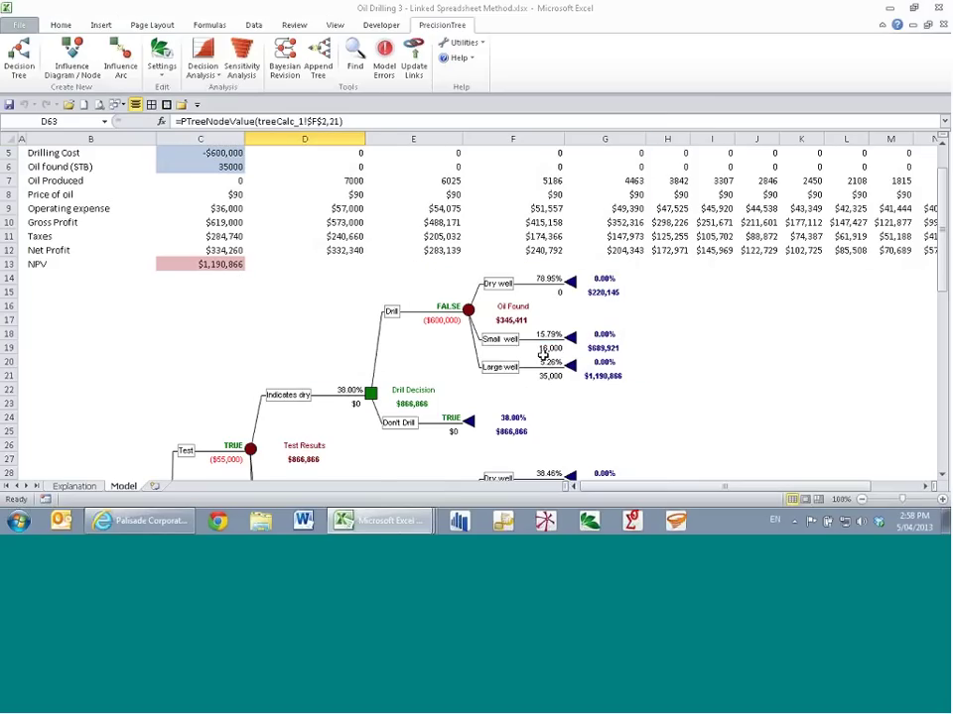
Step: Check the branch value link cell of the Oil Found node on the Don't Test branch, keeping its settings unchanged
scroll(541, 353, "down", 7)
scroll(545, 349, "down", 6)
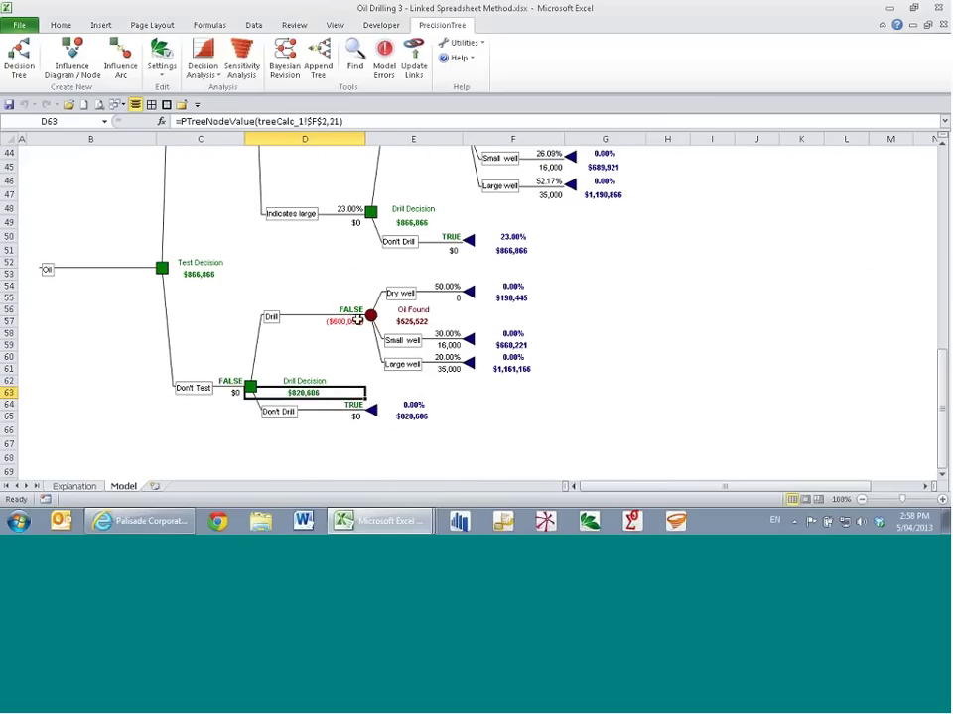
left_click(374, 318)
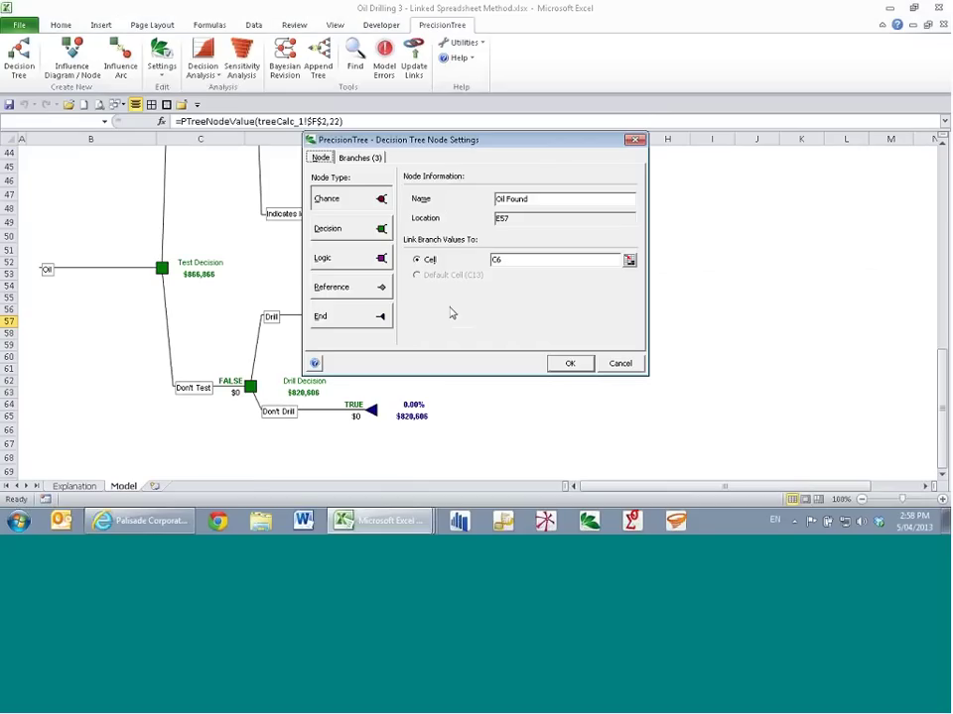
left_click(630, 259)
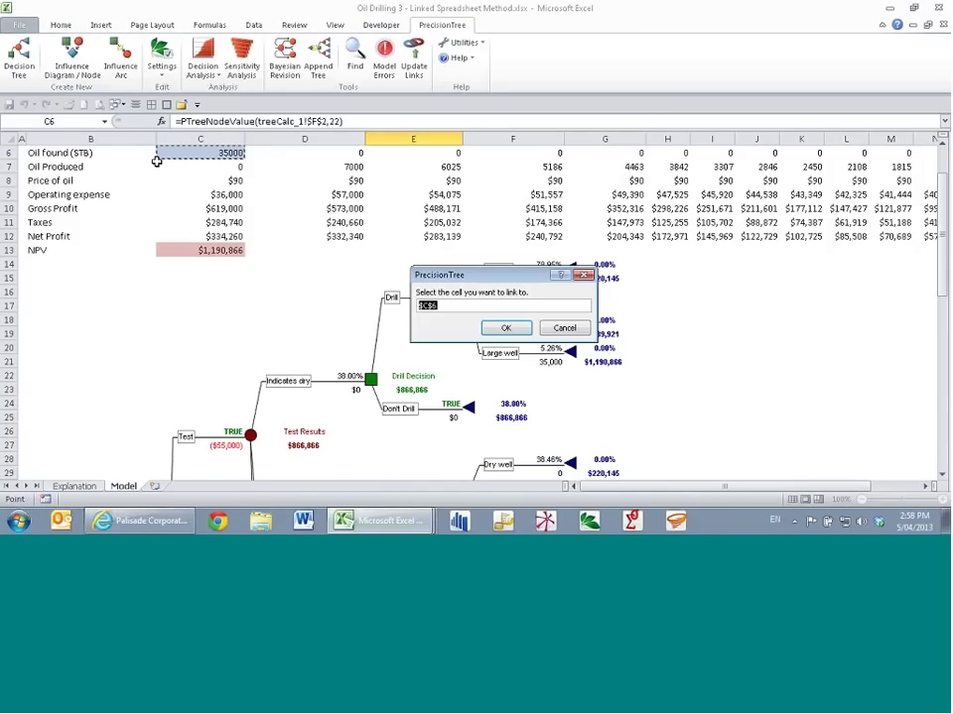
left_click(504, 327)
key("Return")
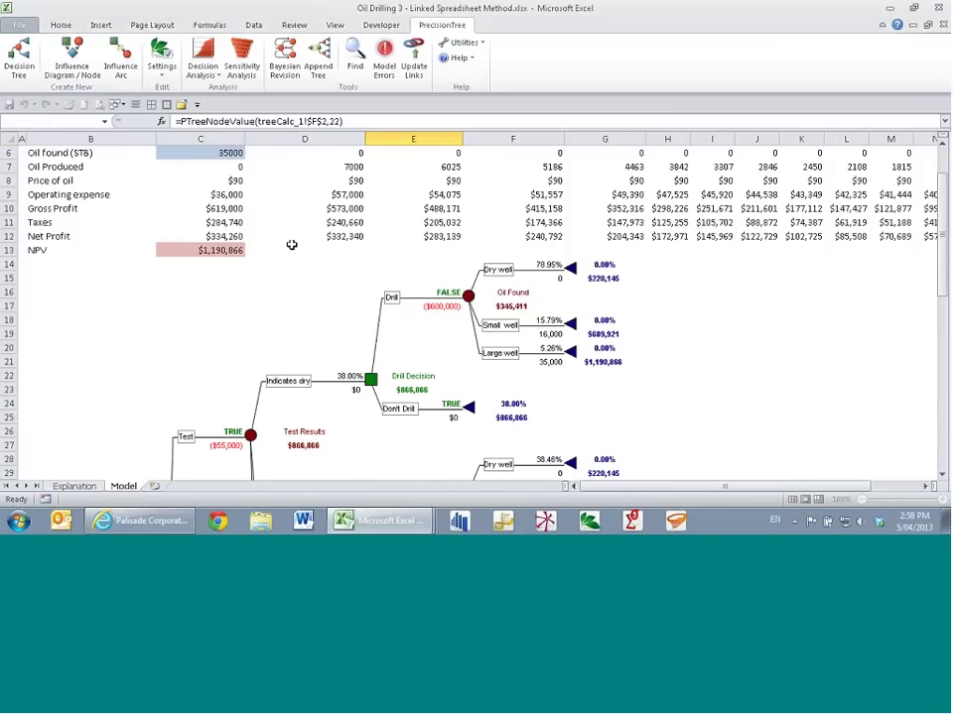
scroll(291, 243, "up", 2)
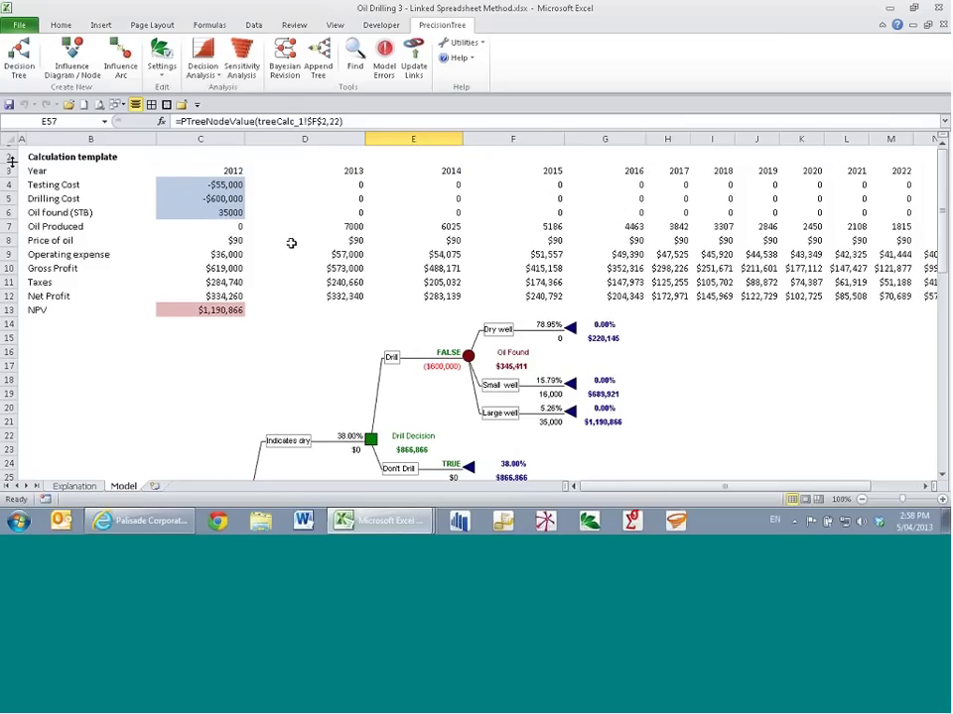
left_click_drag(10, 160, 12, 193)
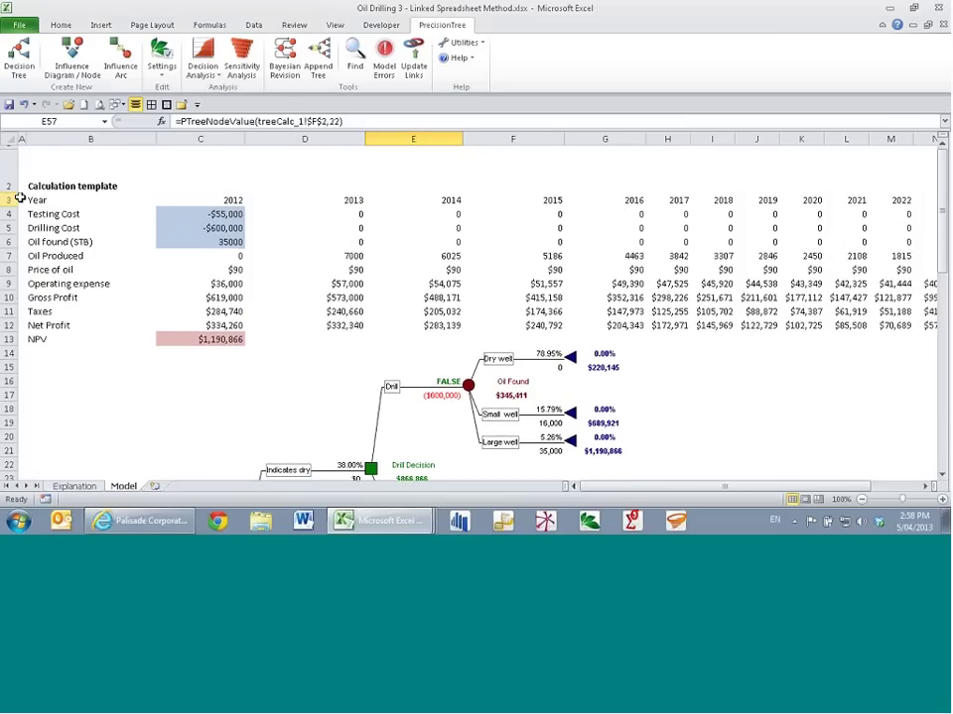
scroll(89, 221, "down", 14)
scroll(93, 229, "up", 14)
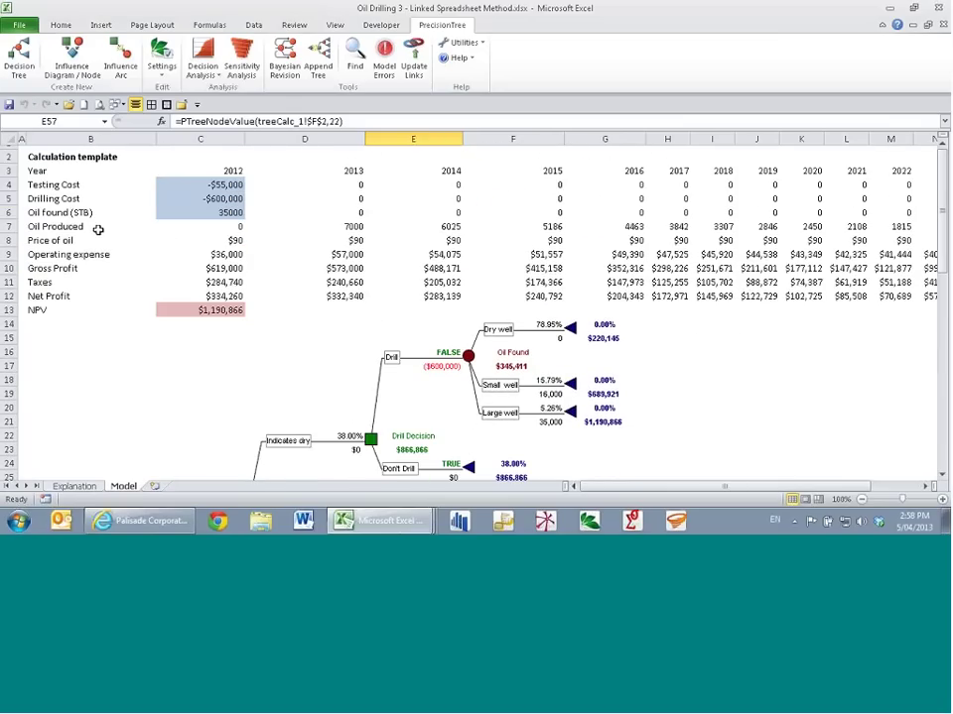
Step: Review the calculation template's rows, its input cells C4, C5 and C6, and the NPV formula in C13
left_click_drag(8, 157, 14, 303)
left_click(268, 244)
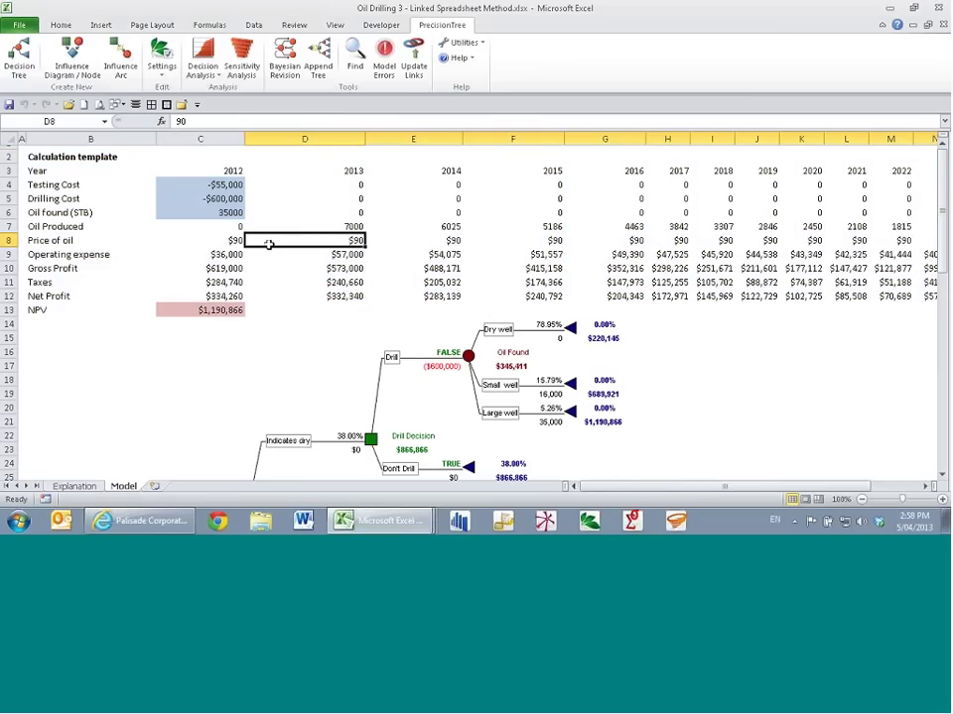
left_click(219, 185)
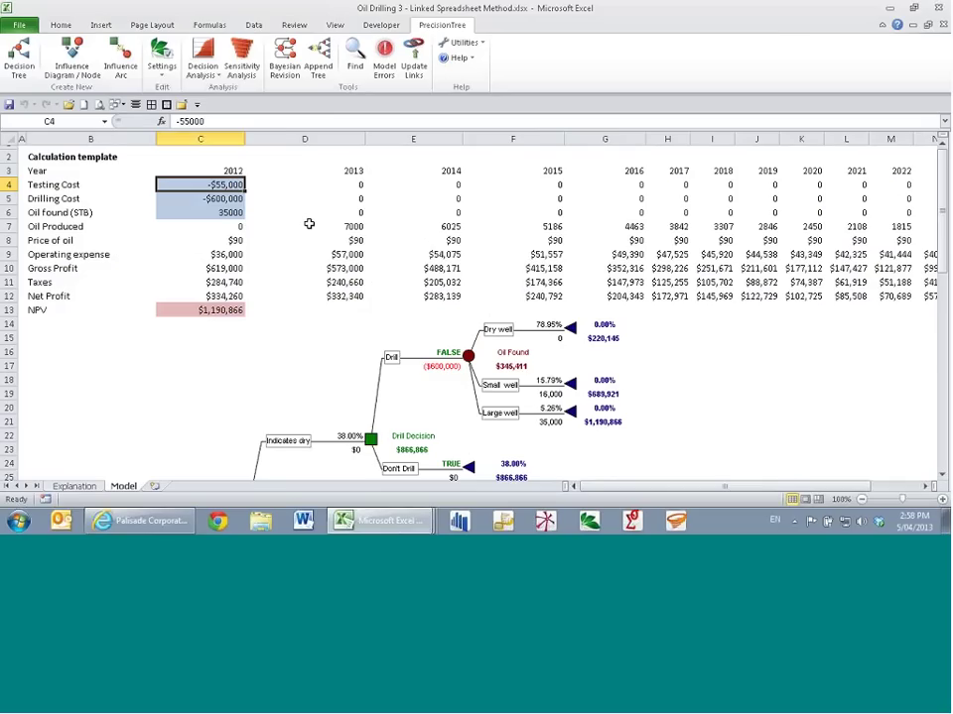
key("Down")
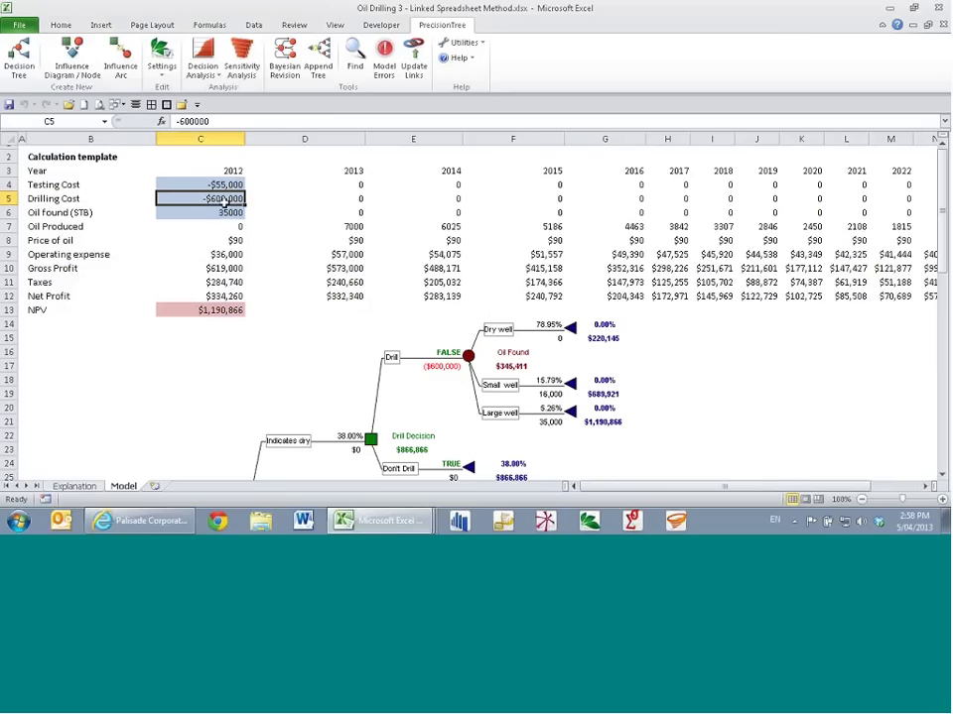
left_click(224, 217)
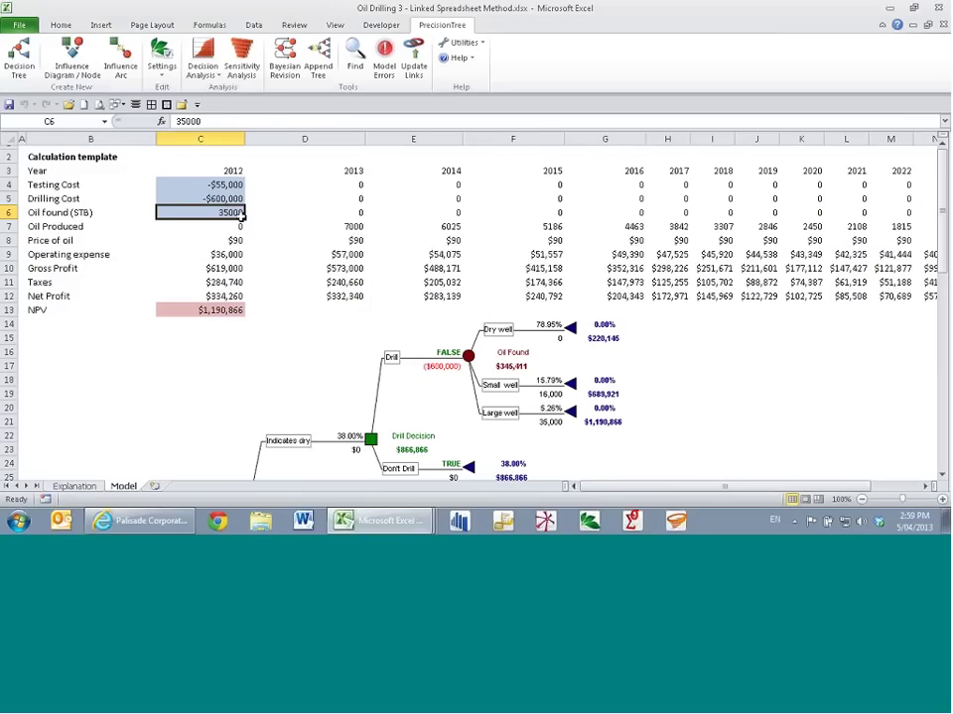
left_click(211, 310)
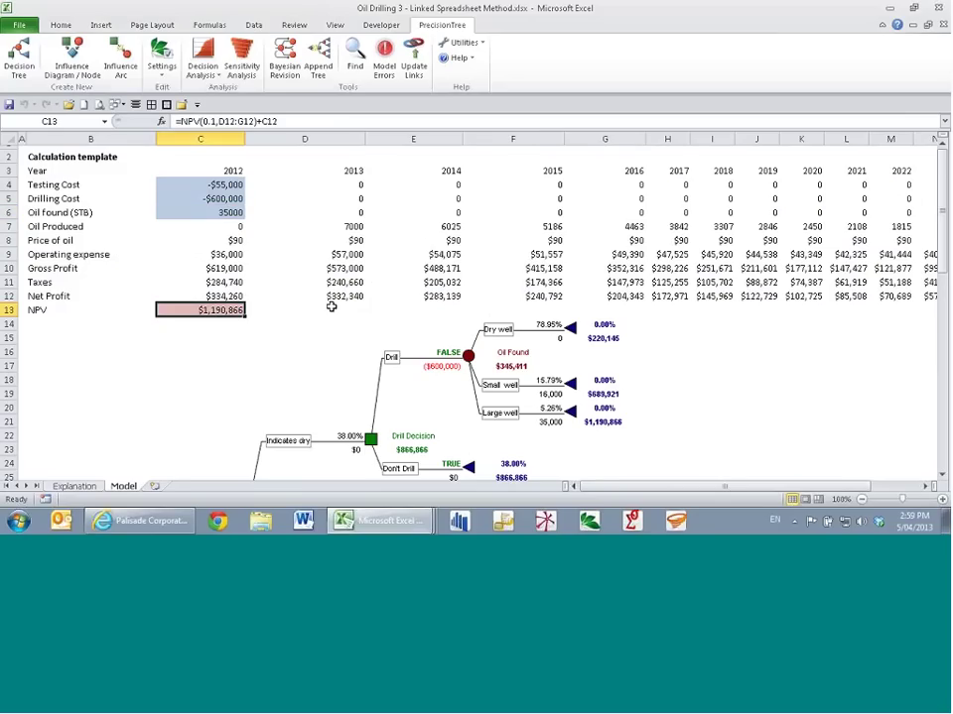
Step: Trace the Oil tree's branches and compare the first Large well end node payoff in G21 with the template's NPV
scroll(241, 319, "down", 4)
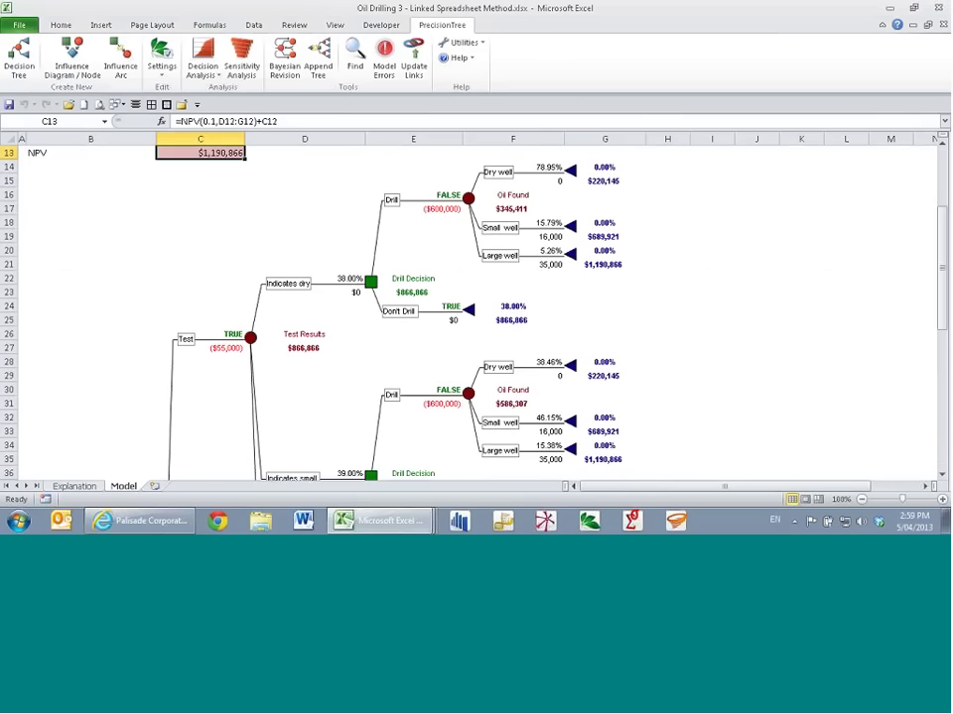
scroll(300, 225, "down", 8)
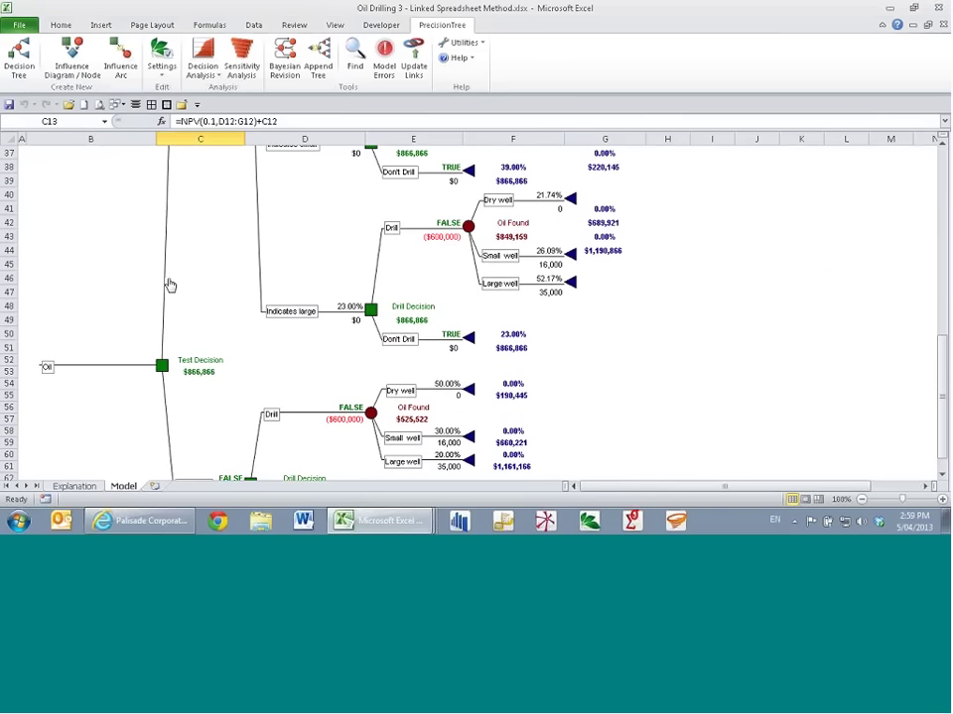
scroll(169, 285, "up", 7)
scroll(248, 314, "up", 3)
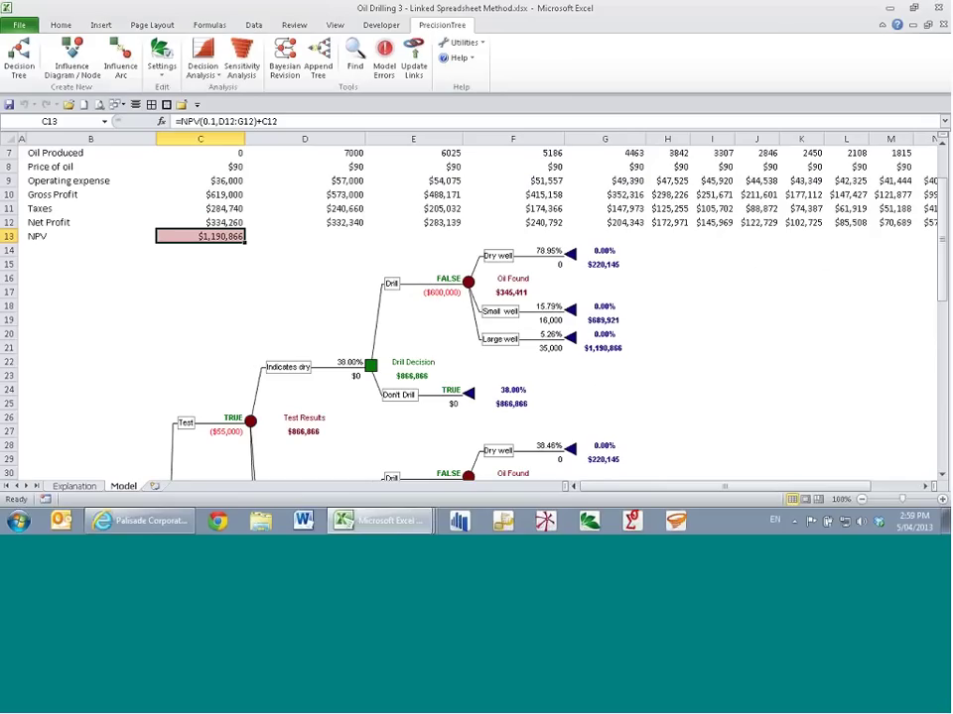
left_click(536, 348)
left_click(604, 348)
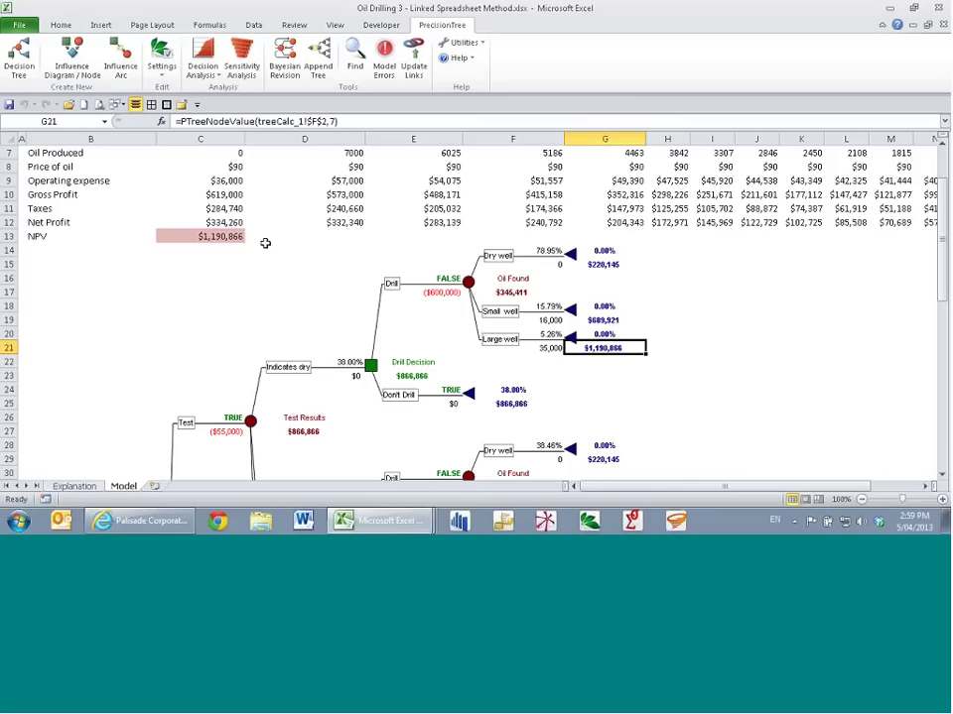
left_click(710, 290)
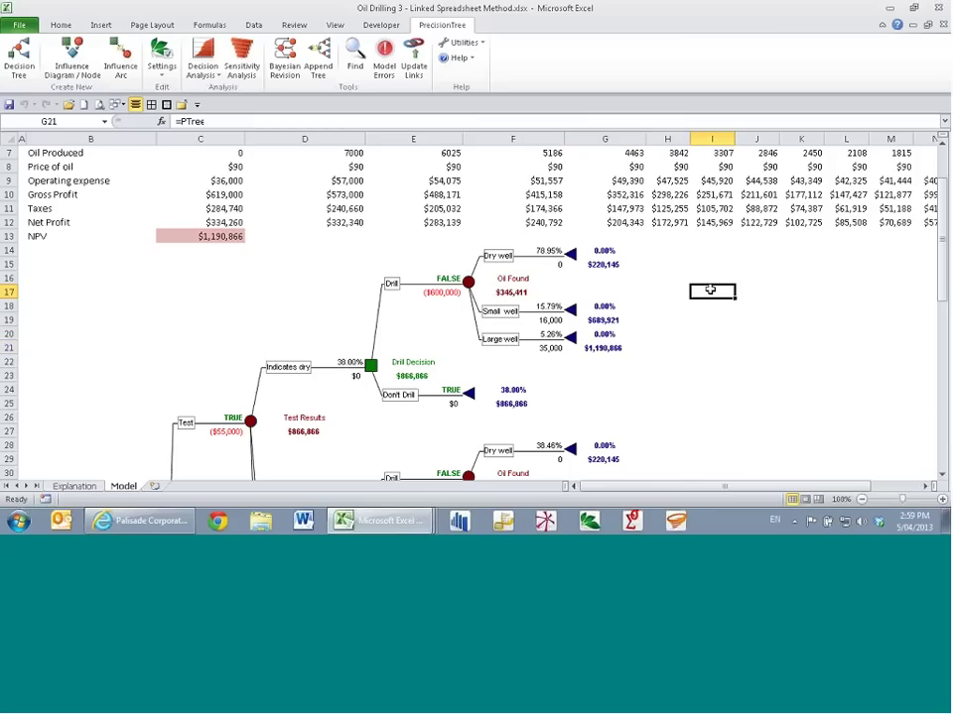
Step: Close the Oil Drilling 3 workbook without saving and review the oil drilling entries in the example file list
key("ctrl+w")
key("n")
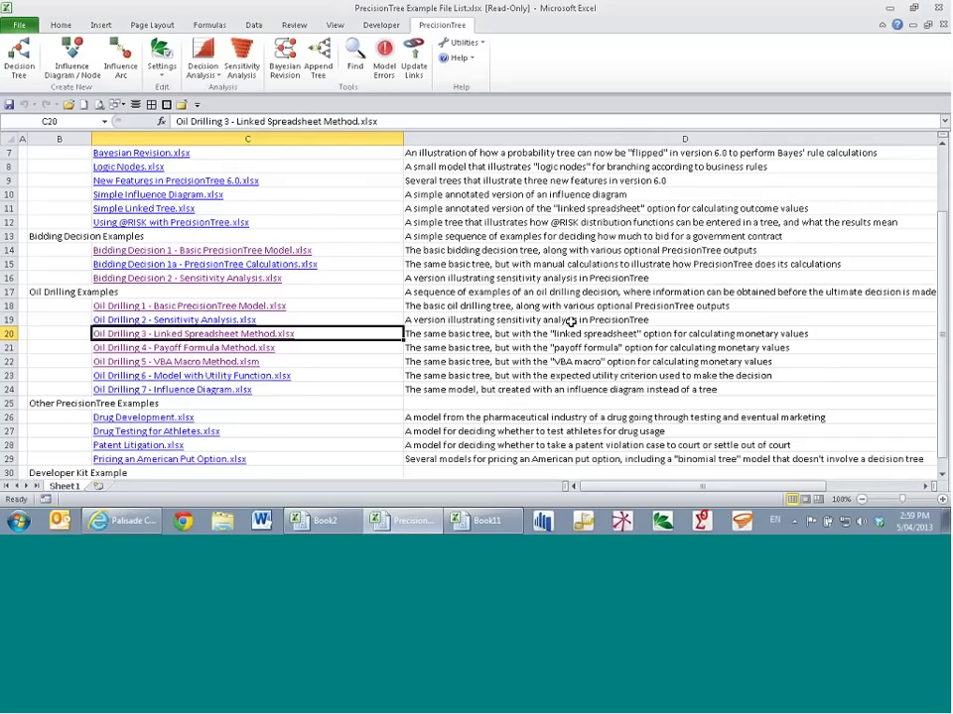
scroll(570, 322, "down", 1)
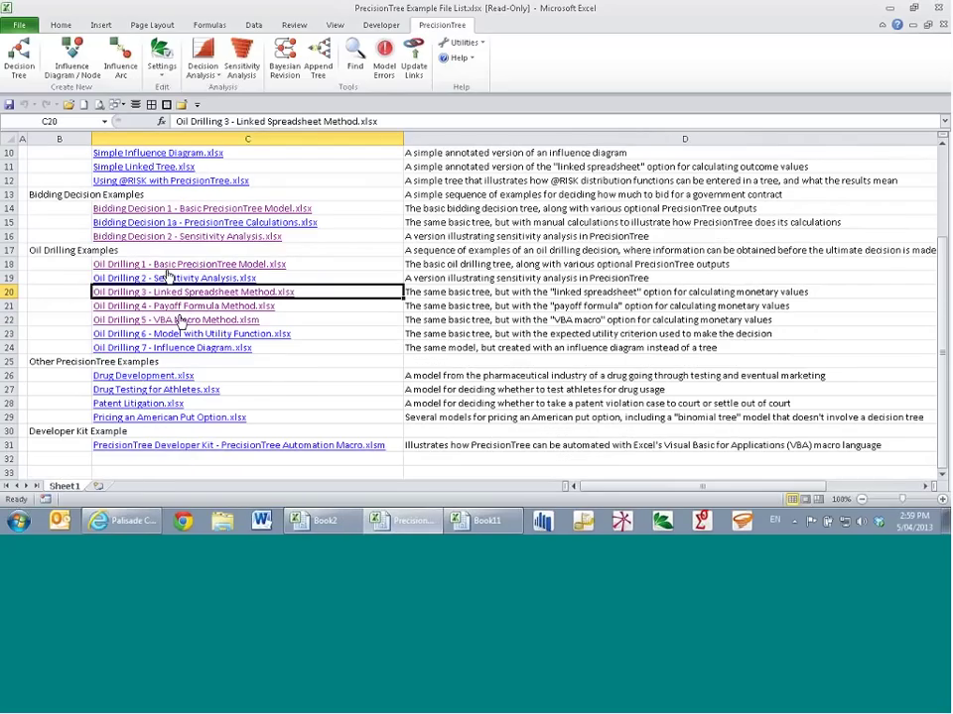
left_click(254, 292)
left_click(536, 362)
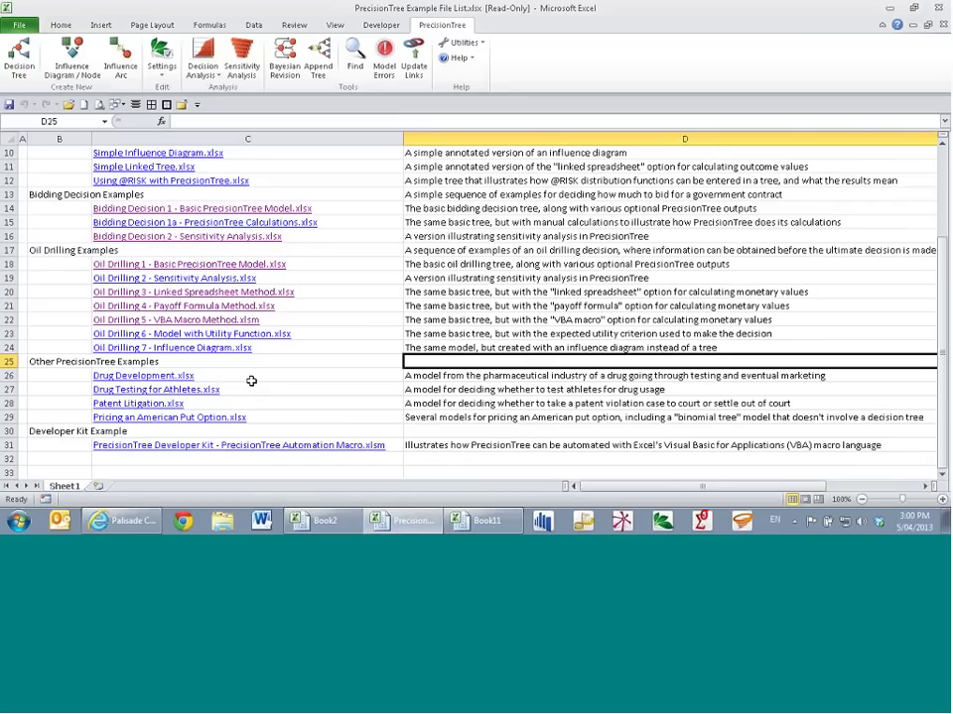
Step: Open the Pricing an American Put Option.xlsx example and examine the tree on its Decision Tree 2-Day sheet
left_click(153, 419)
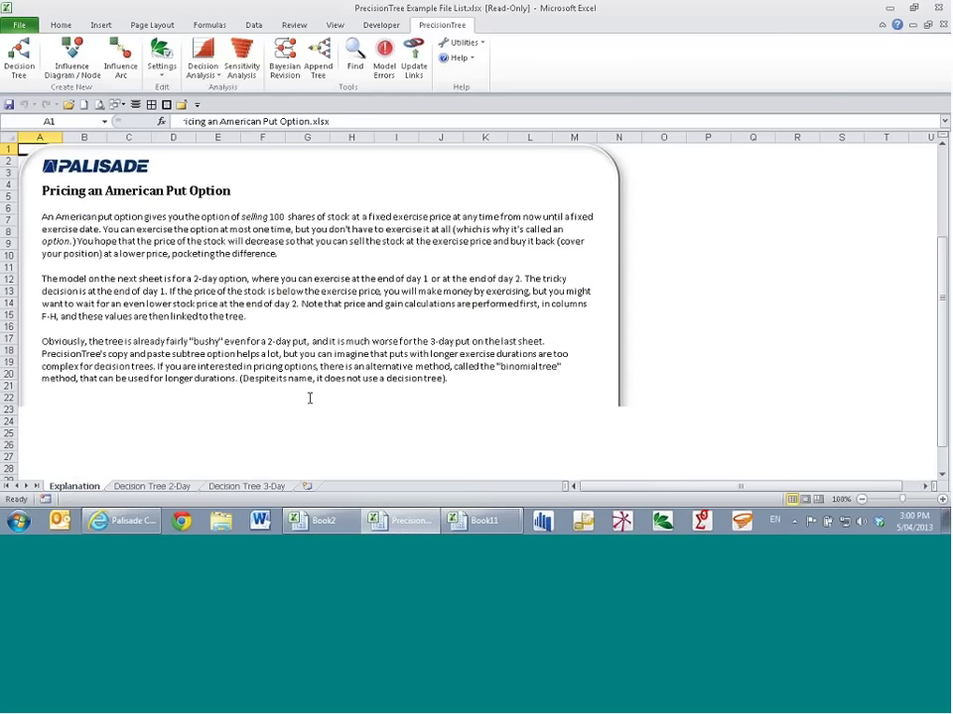
left_click(144, 487)
scroll(298, 403, "down", 9)
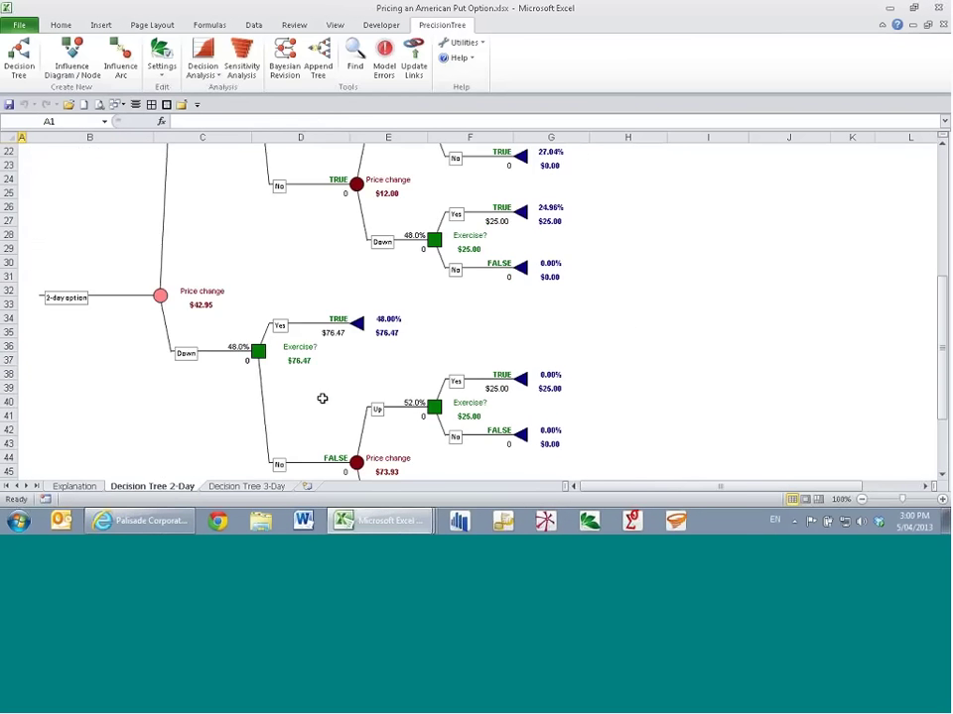
scroll(325, 397, "up", 1)
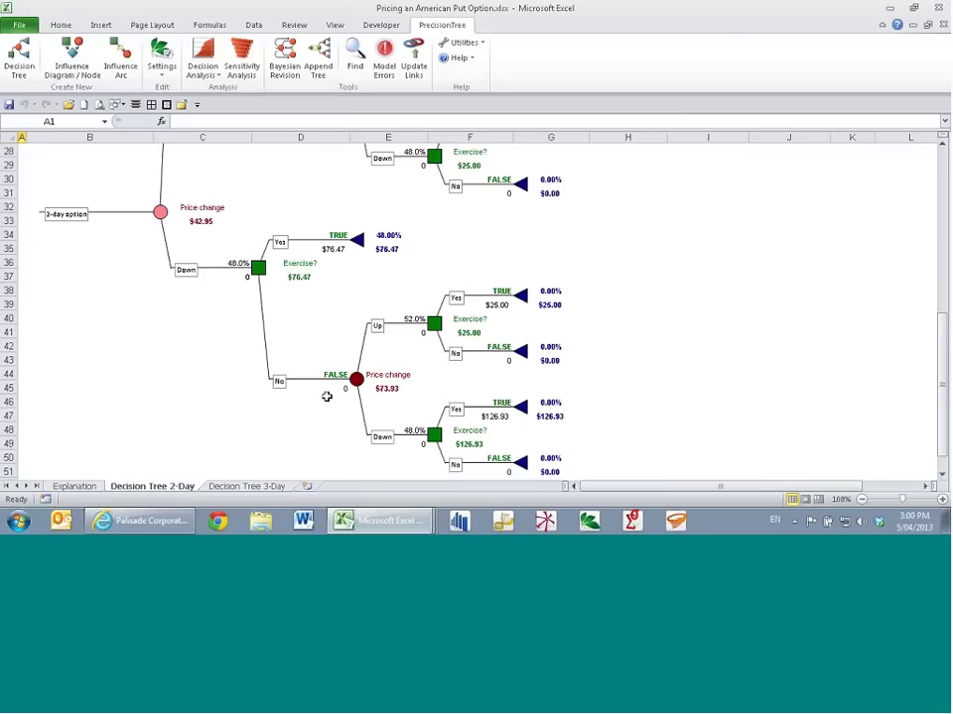
scroll(324, 393, "up", 4)
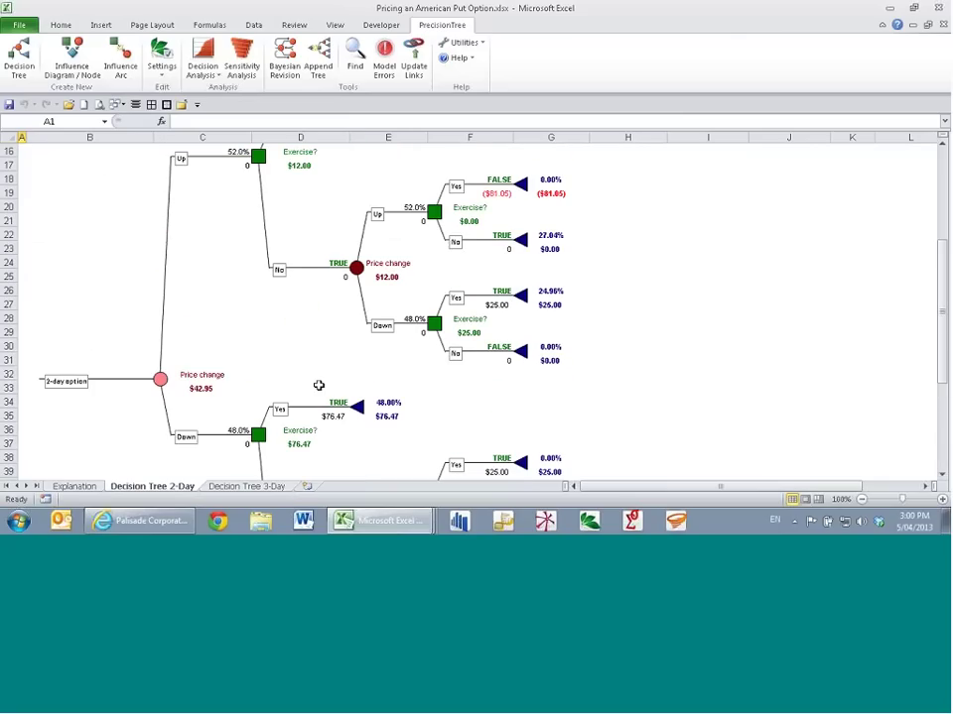
scroll(319, 385, "up", 2)
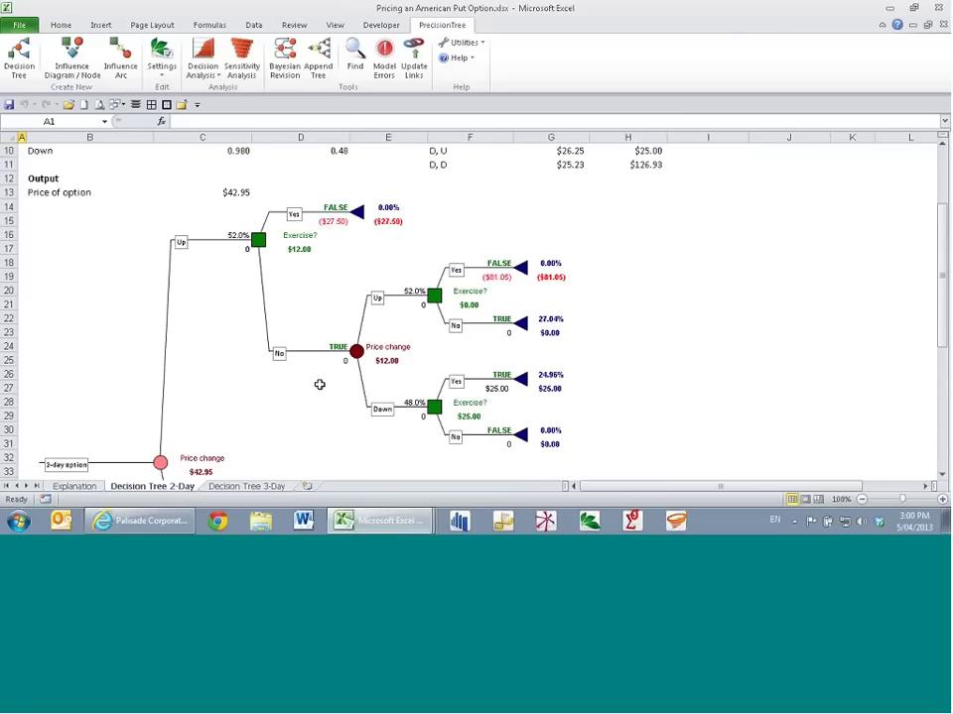
Step: Compare the inputs and exercise-gain calculations on the Decision Tree 2-Day sheet with the tree's Up and Down branches
scroll(320, 384, "up", 3)
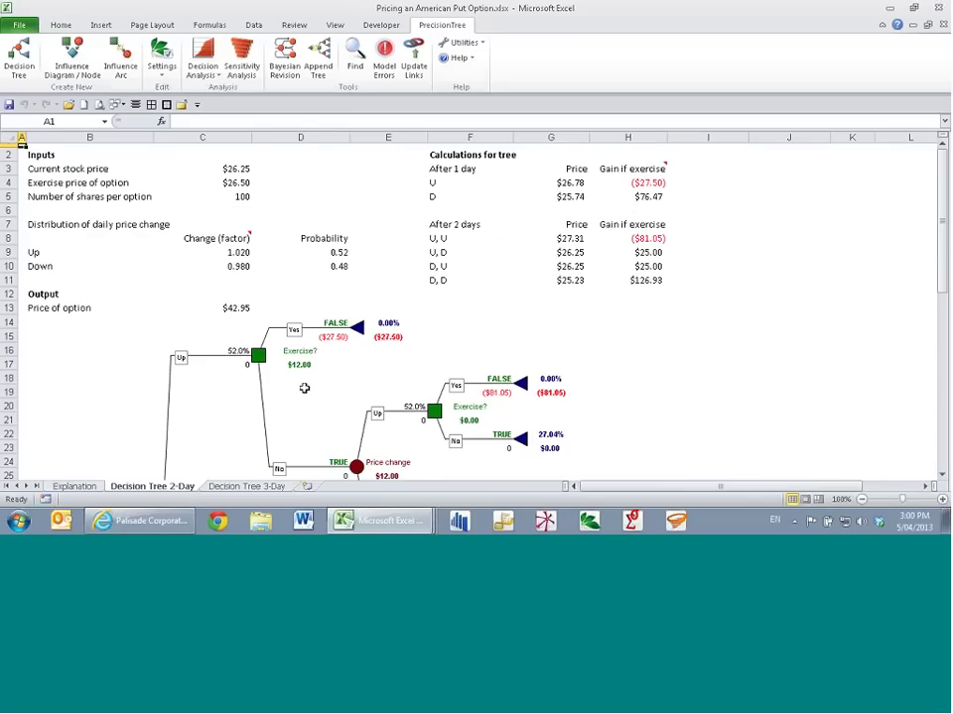
scroll(305, 388, "down", 9)
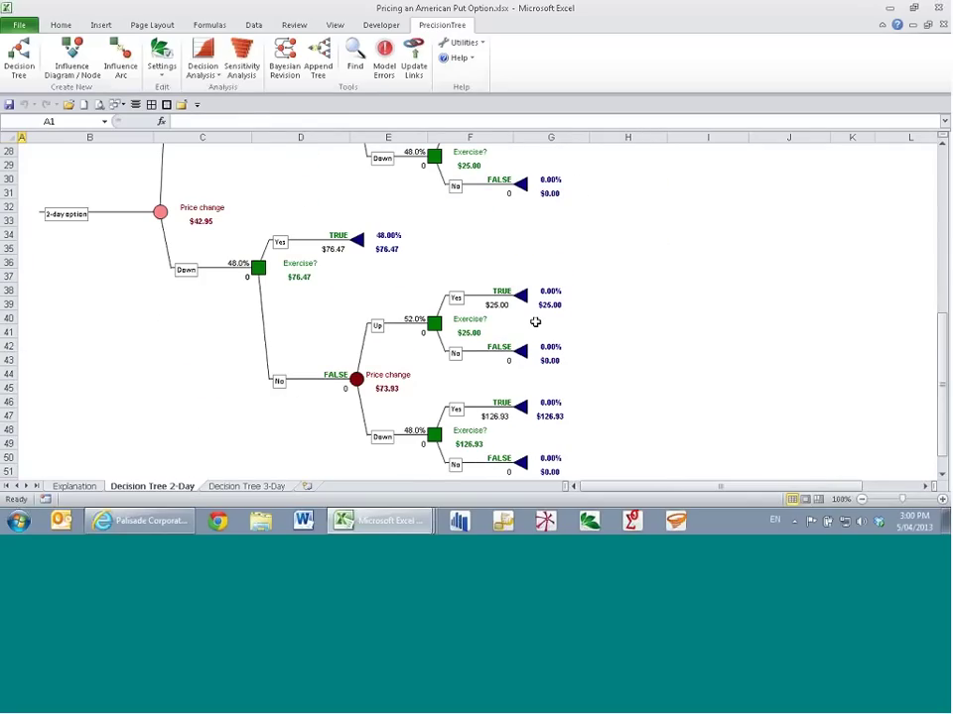
scroll(535, 321, "up", 2)
Step: Open the Decision Tree 3-Day sheet and examine its price calculations and the branches of the 3-day option tree
left_click(247, 485)
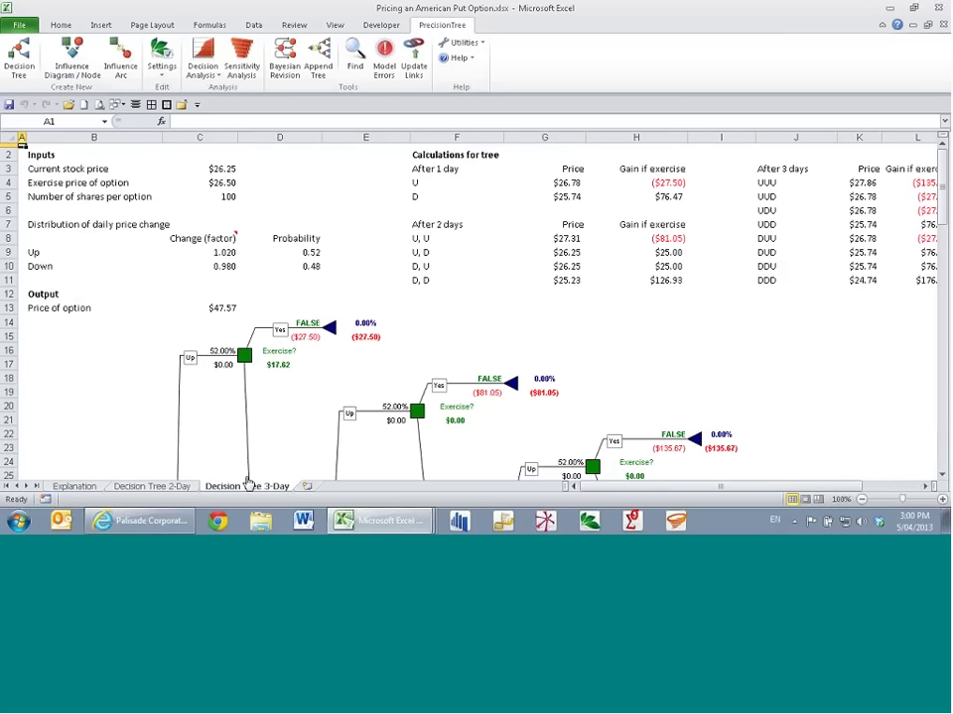
scroll(495, 330, "down", 12)
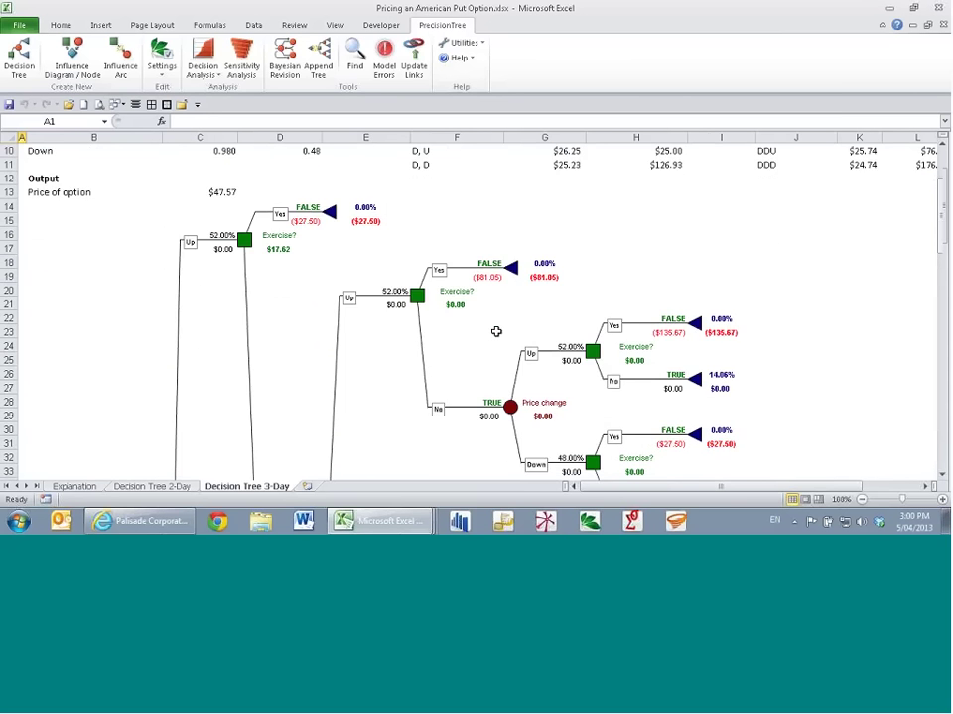
scroll(495, 332, "down", 10)
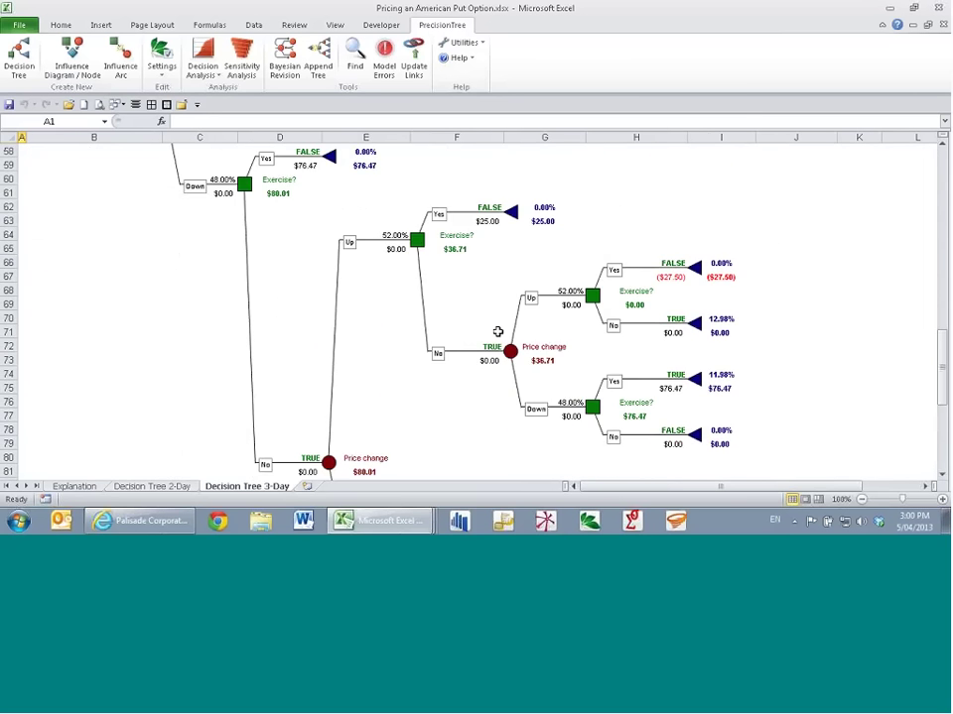
scroll(497, 331, "down", 3)
scroll(497, 332, "up", 16)
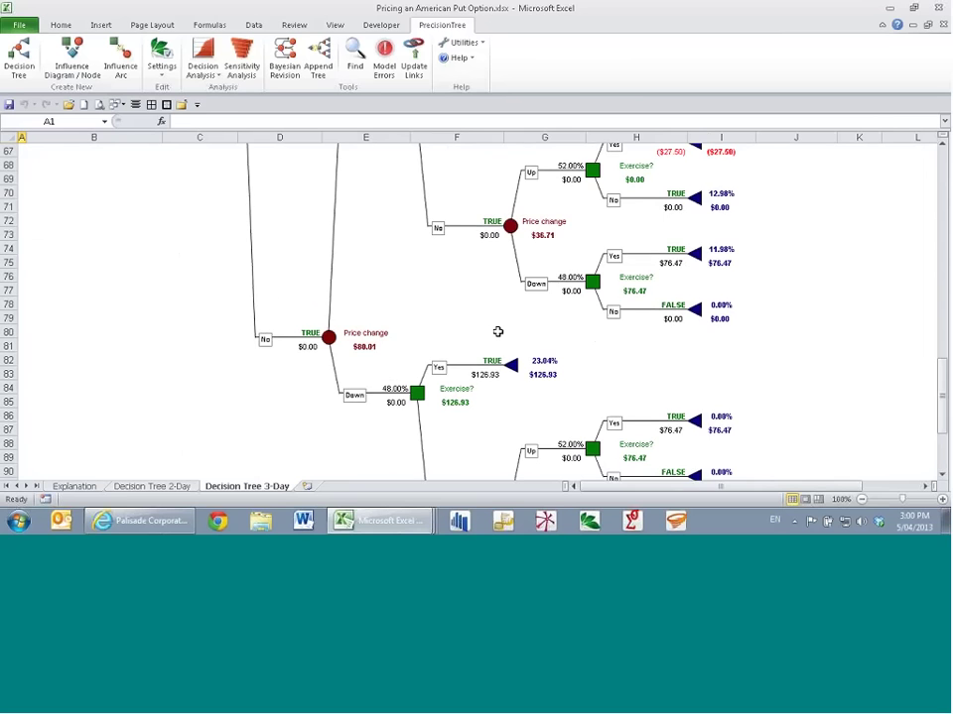
scroll(497, 331, "up", 9)
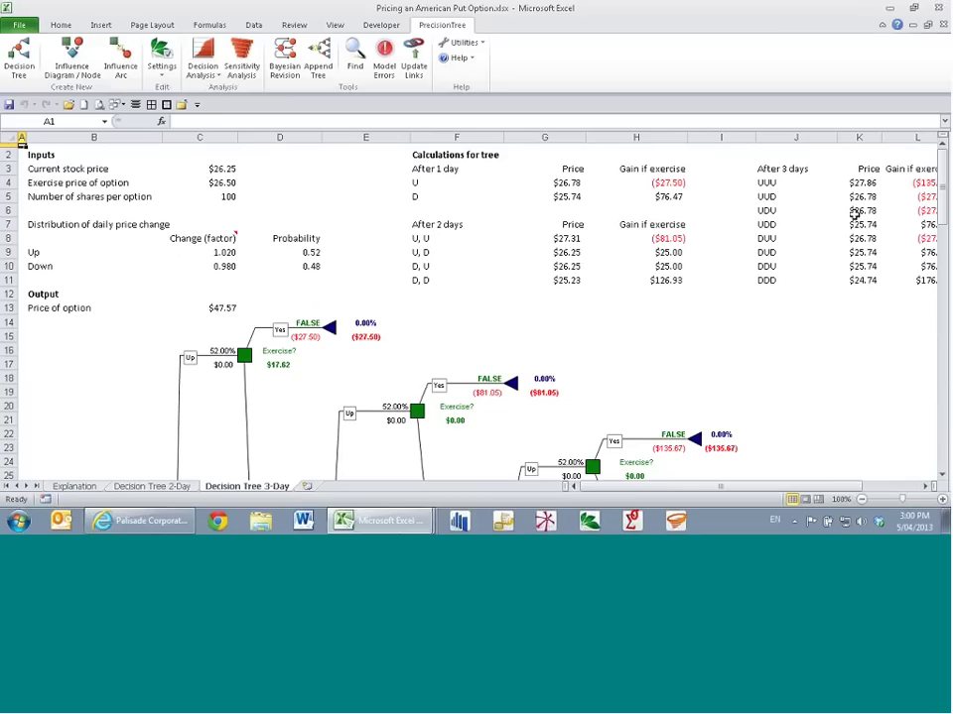
scroll(466, 308, "down", 9)
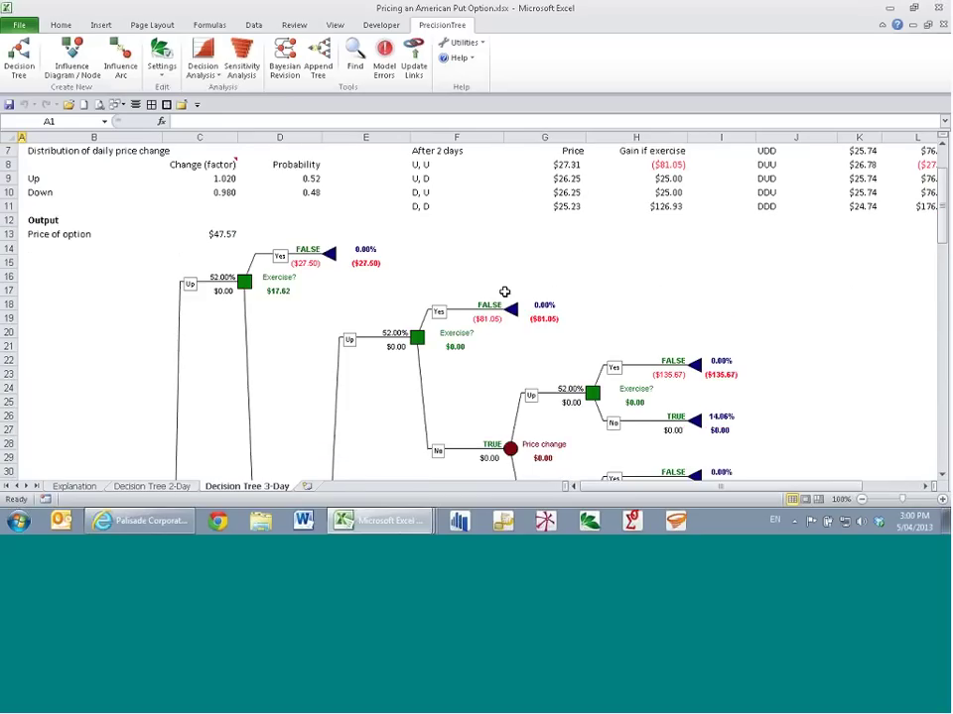
scroll(429, 309, "down", 8)
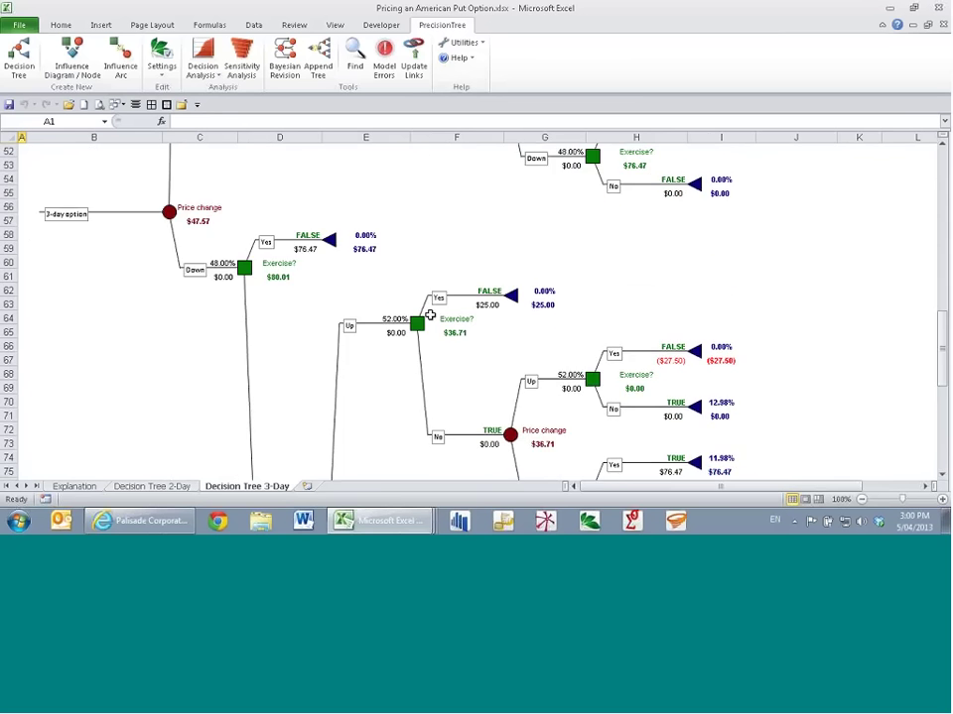
scroll(516, 314, "up", 2)
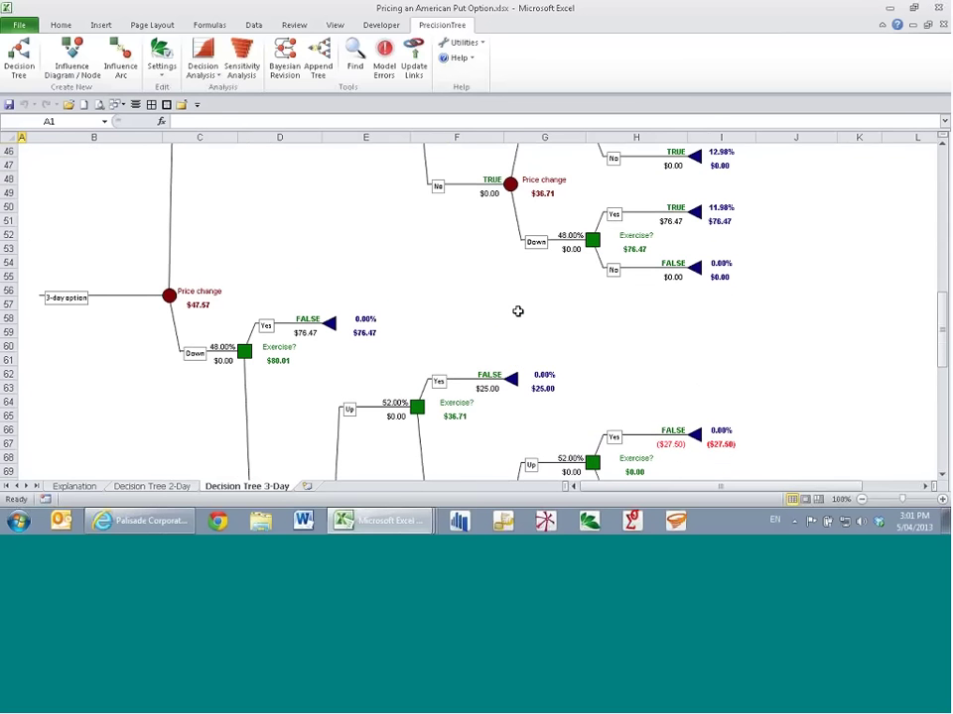
scroll(520, 308, "up", 14)
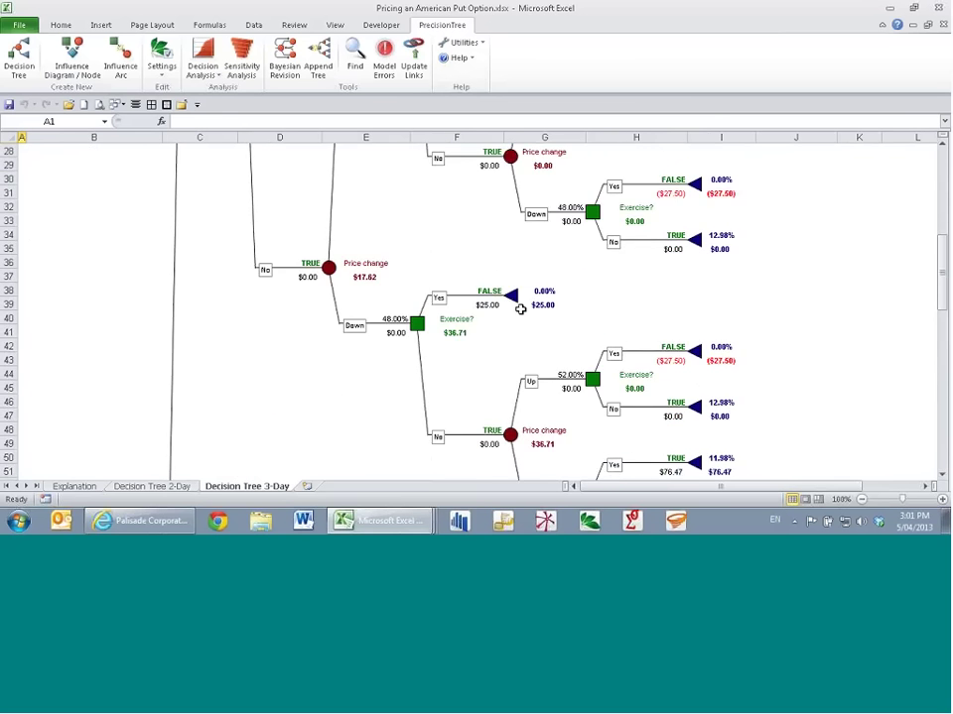
scroll(520, 309, "up", 1)
scroll(518, 306, "down", 16)
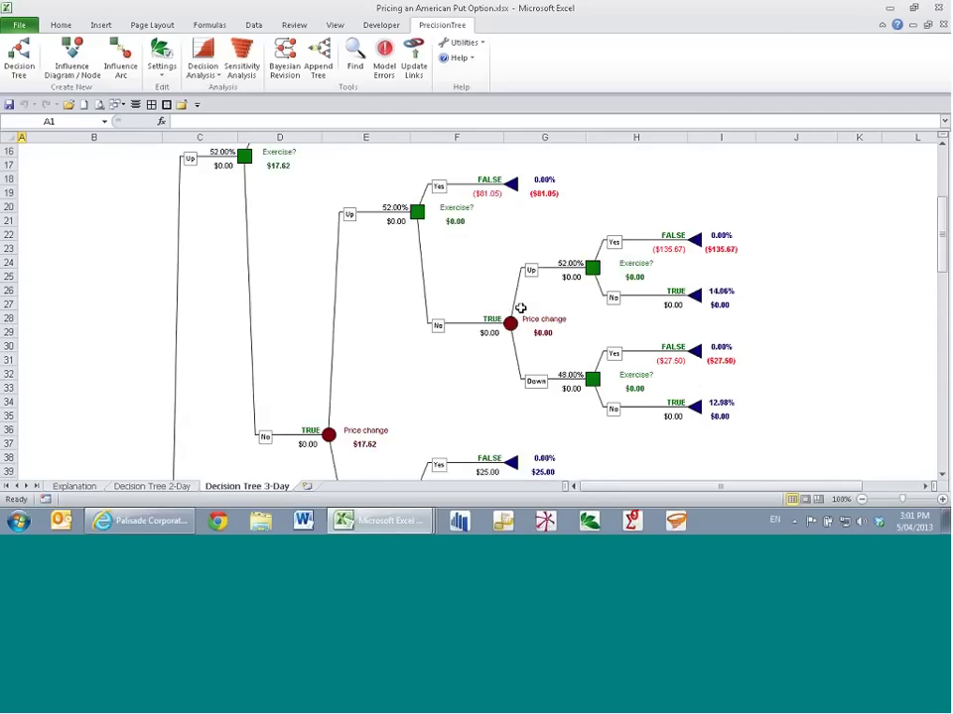
Step: Run a Policy Suggestion on the entire 3-day option model with only the Optimal Decision Tree included, leaving out the Decision Table
left_click_drag(267, 248, 266, 220)
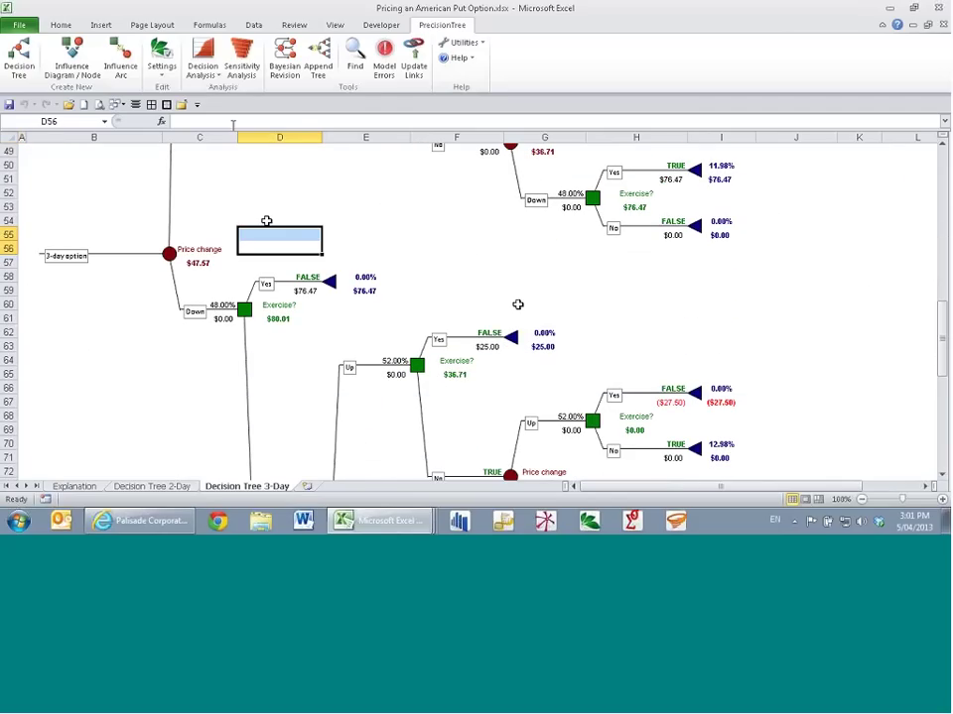
left_click(203, 71)
left_click(227, 104)
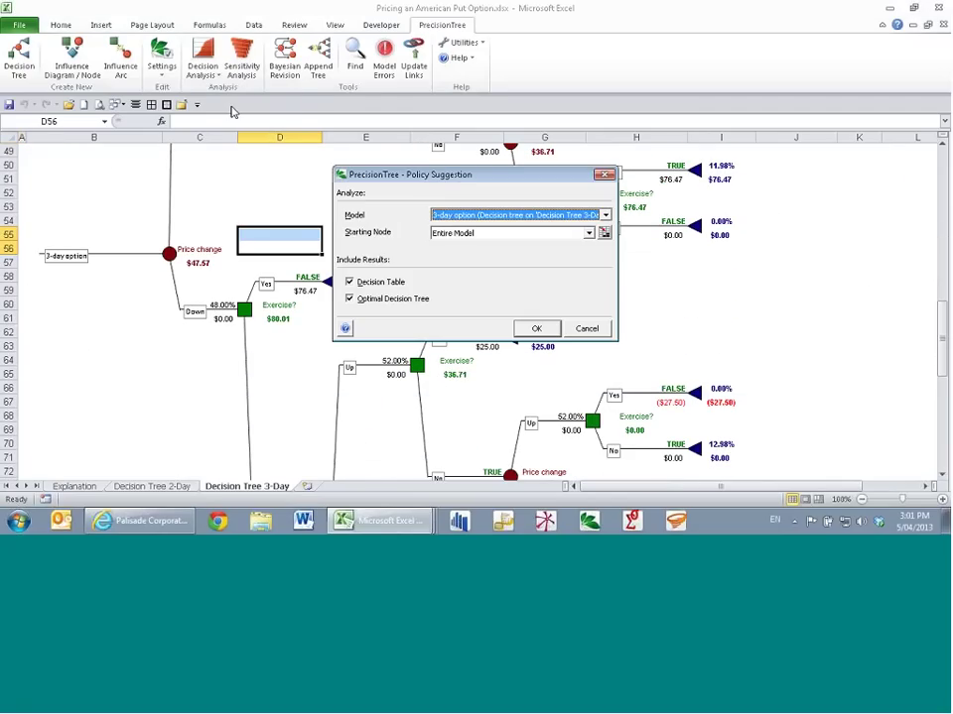
left_click(349, 282)
left_click(536, 328)
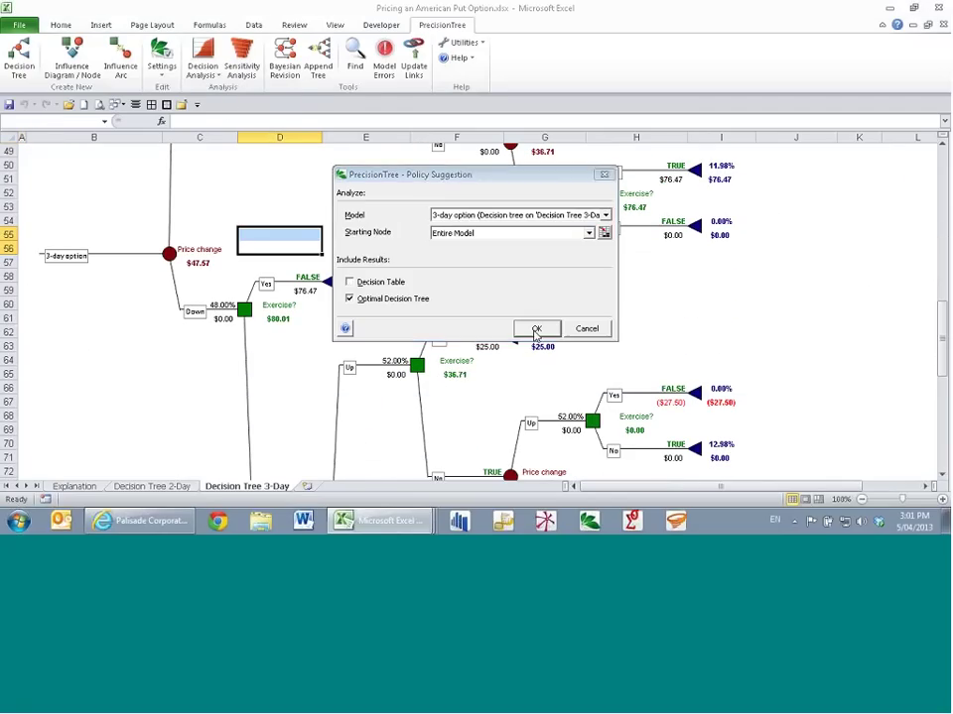
Step: Examine the Optimal Decision Tree report for the 3-day option, following the recommended exercise choices along each branch
scroll(649, 362, "down", 4)
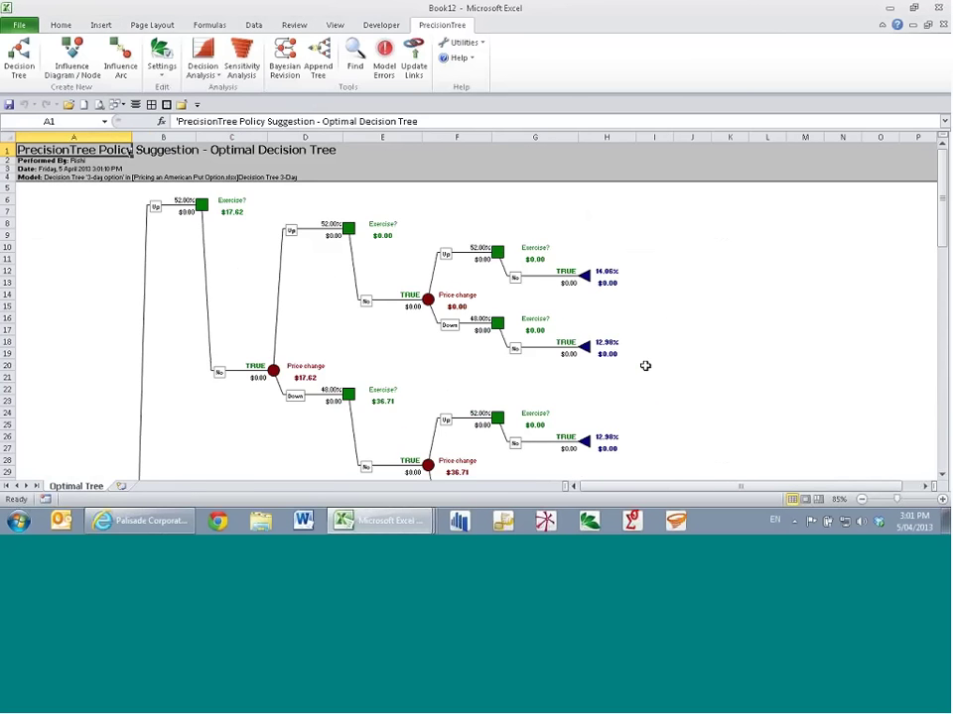
scroll(328, 378, "up", 3)
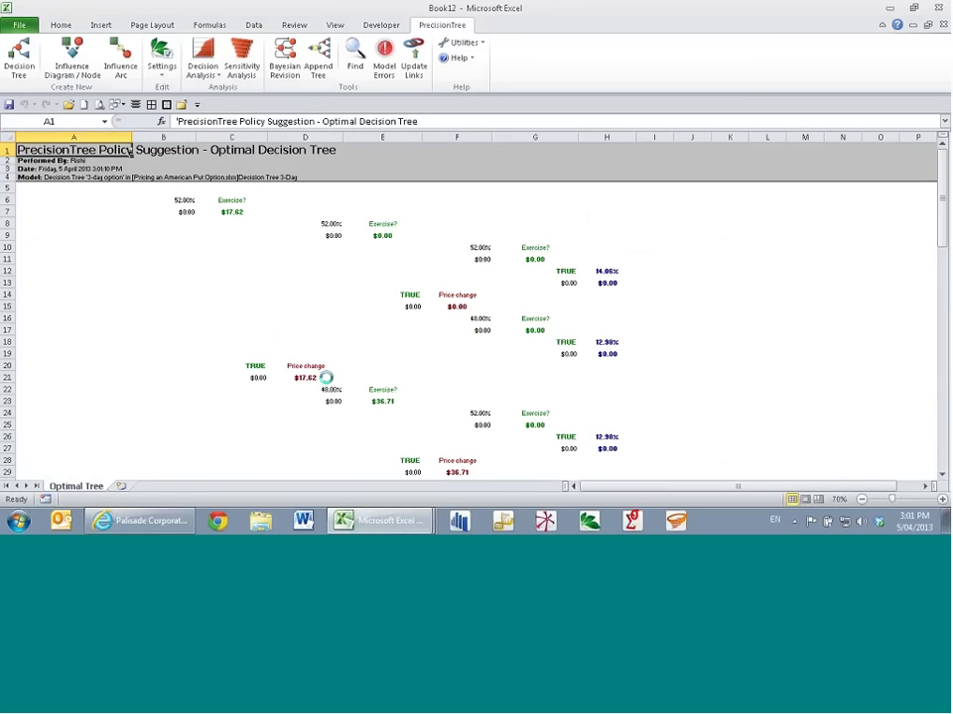
scroll(298, 387, "down", 3)
scroll(140, 426, "up", 3)
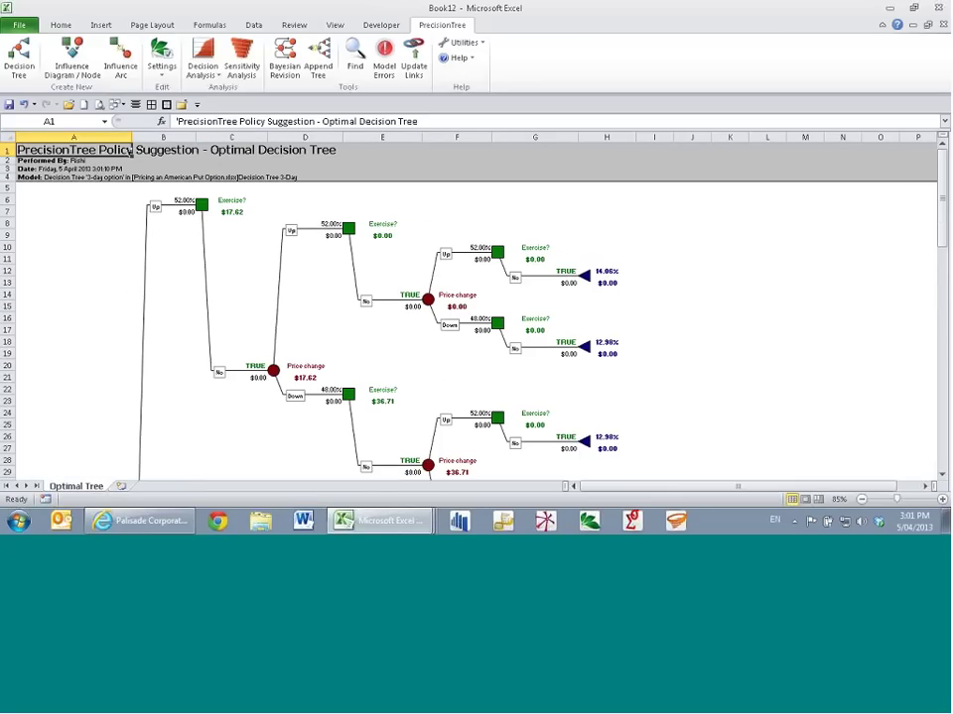
scroll(366, 419, "down", 3)
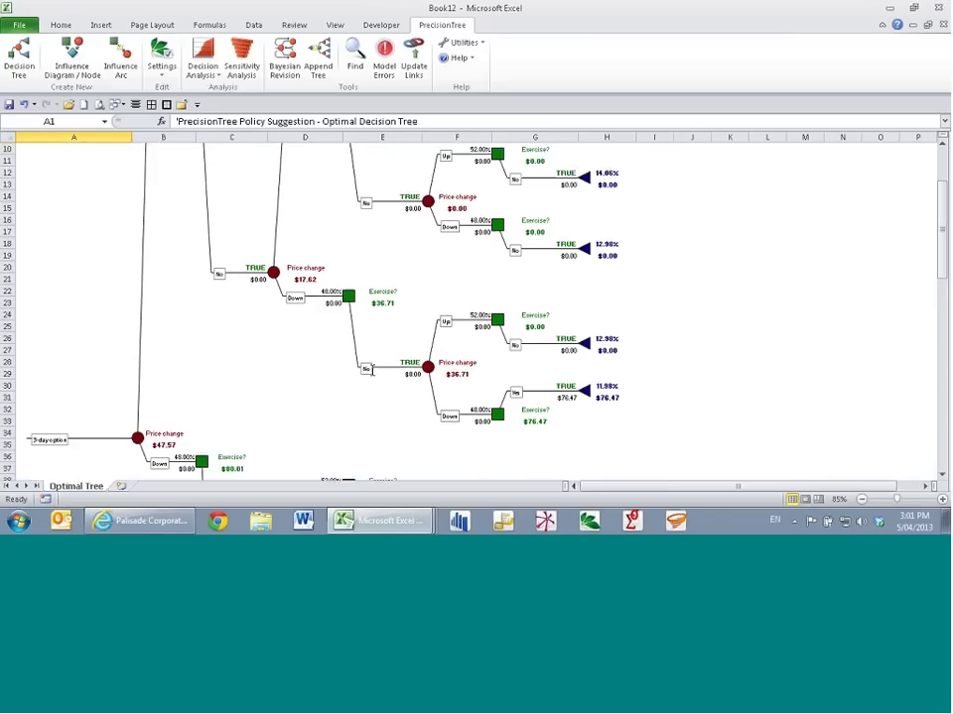
scroll(502, 249, "up", 1)
scroll(501, 249, "up", 2)
scroll(649, 316, "down", 7)
scroll(244, 327, "down", 3)
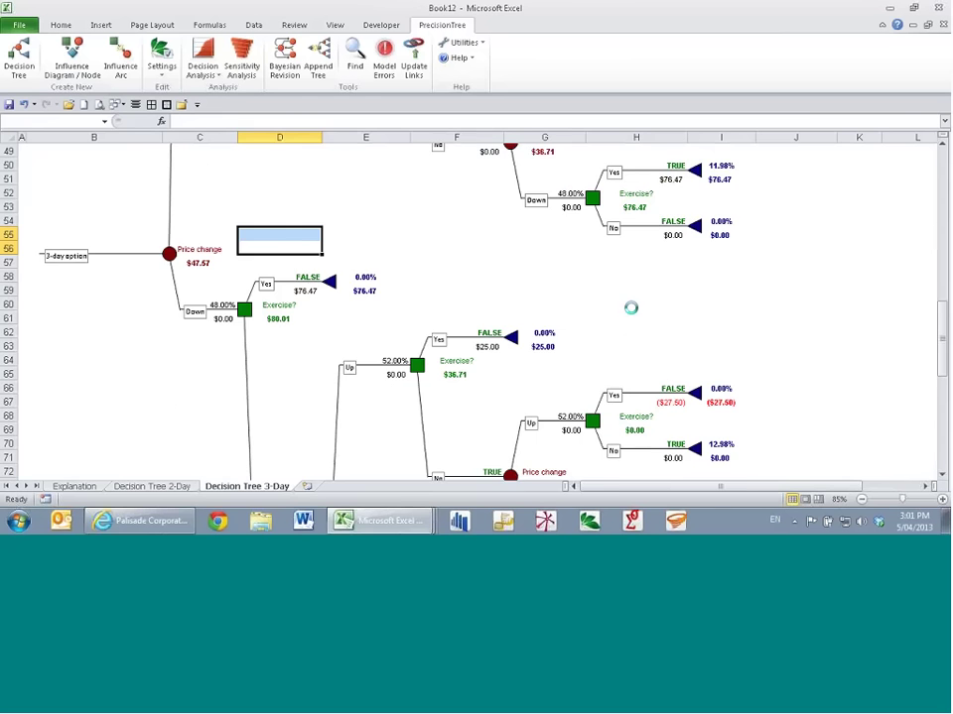
Step: Close the sensitivity analysis report, the optimal tree report and the American put option workbook without saving, returning to the example file list
scroll(556, 328, "down", 4, "ctrl")
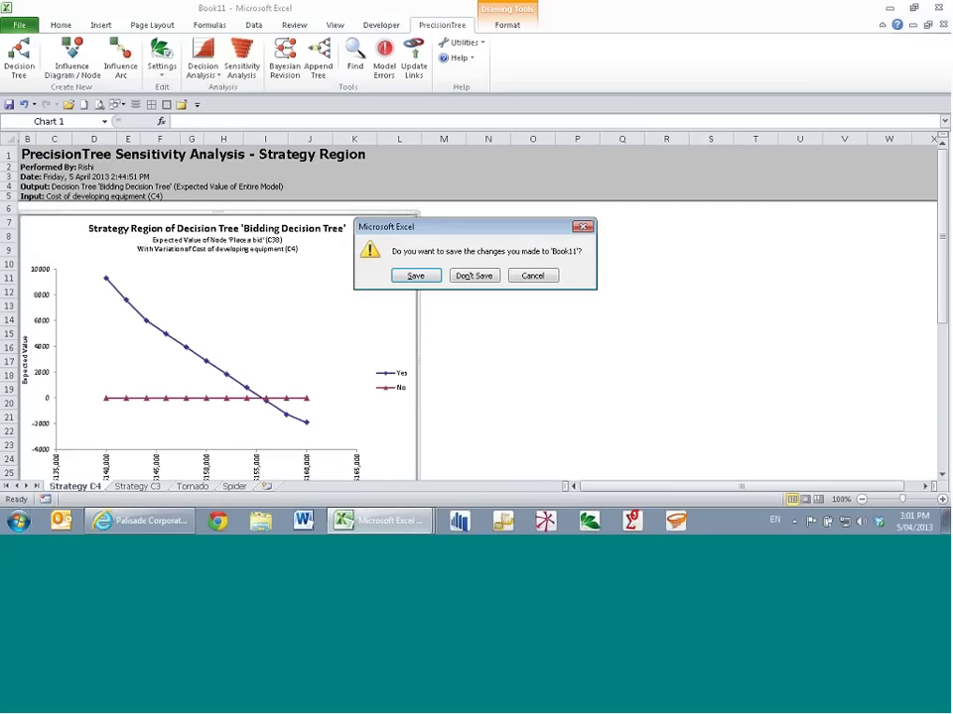
key("n")
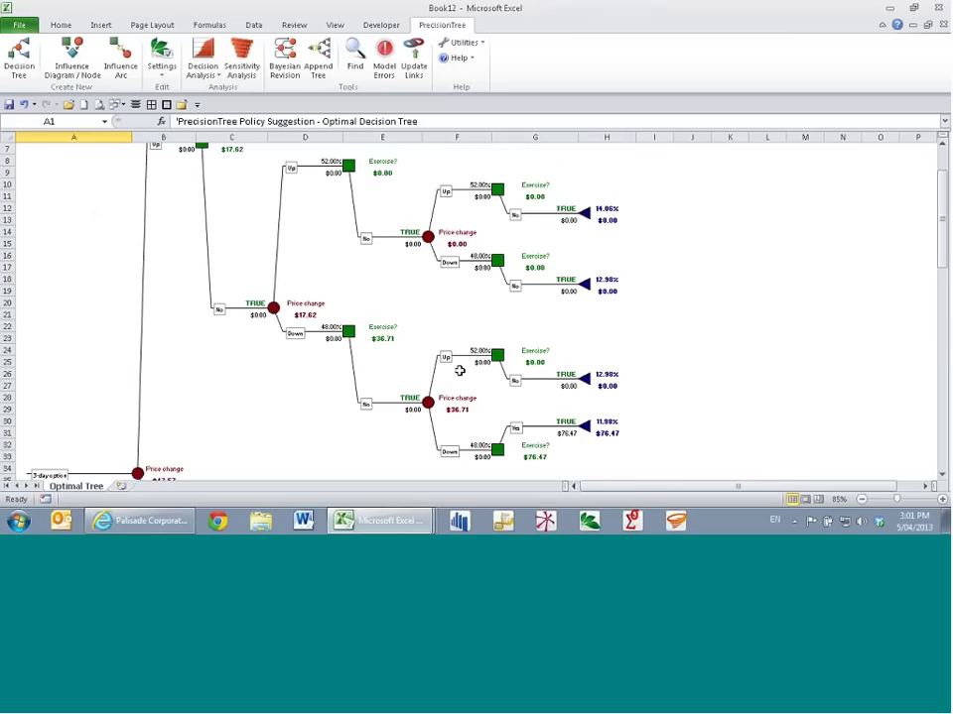
scroll(460, 367, "up", 2)
scroll(636, 330, "down", 1)
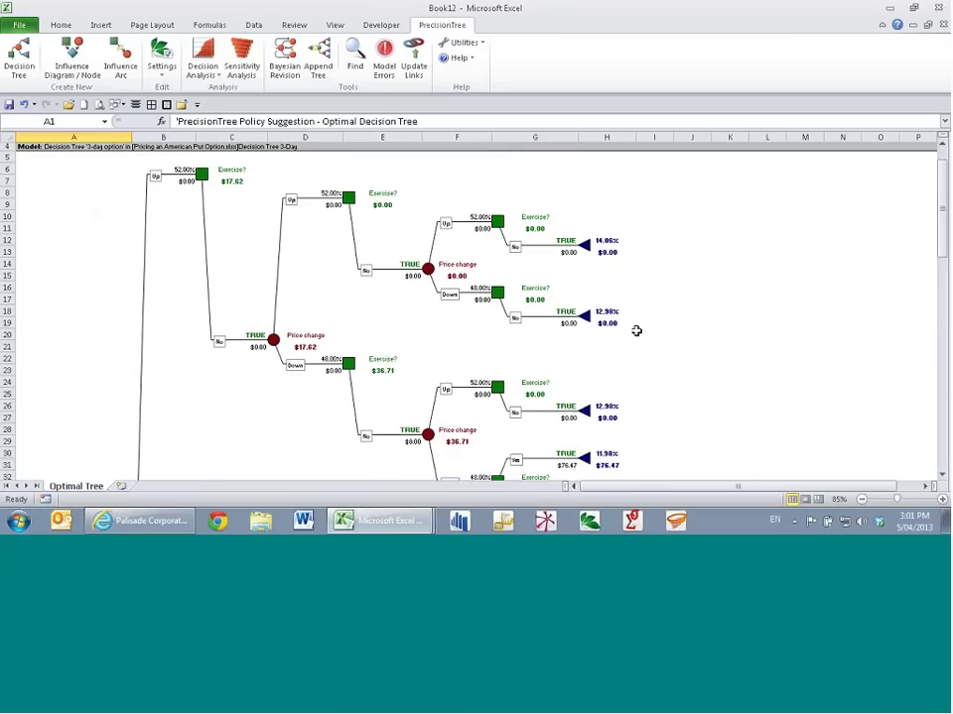
scroll(636, 330, "down", 3)
left_click(477, 274)
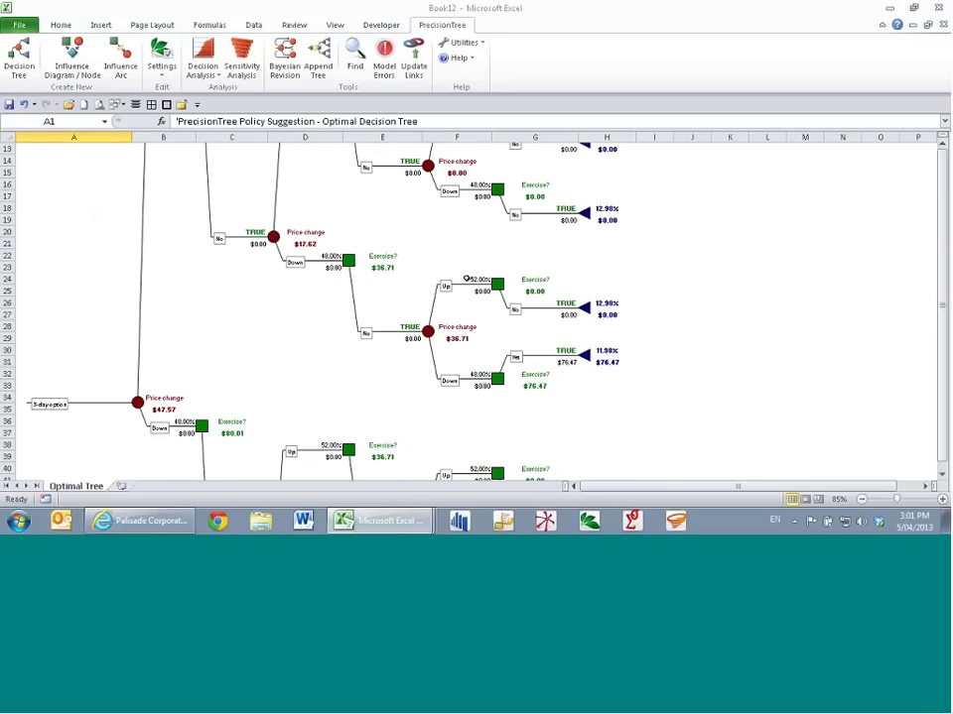
left_click(476, 277)
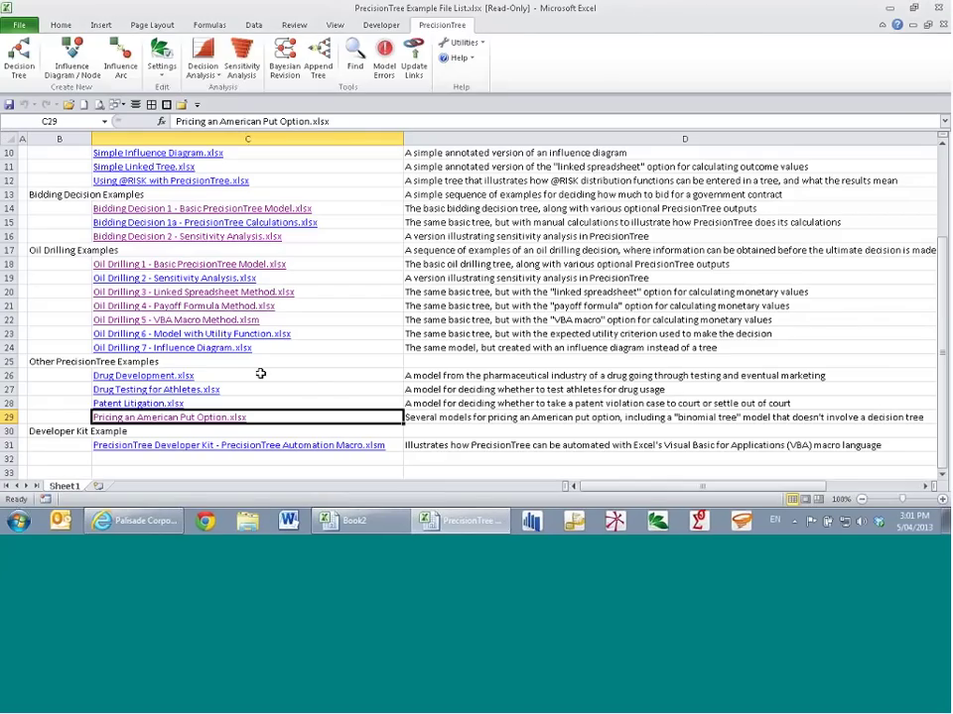
Step: Open the Drug Development.xlsx example and trace the Pilot, Contract and License branches of the tree on its Model sheet
left_click(234, 374)
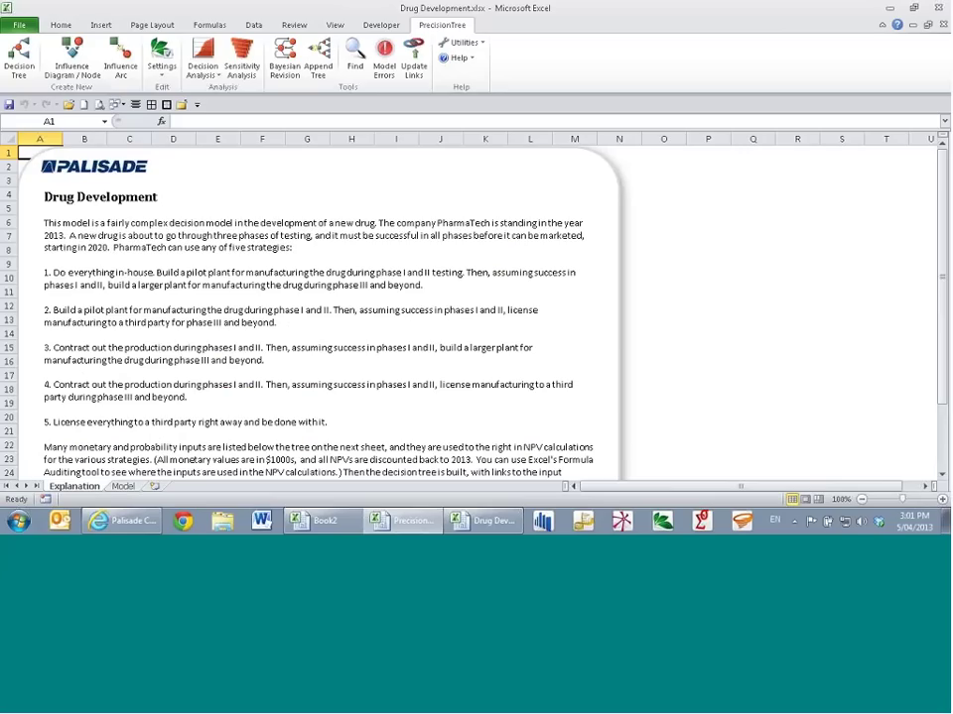
left_click(123, 487)
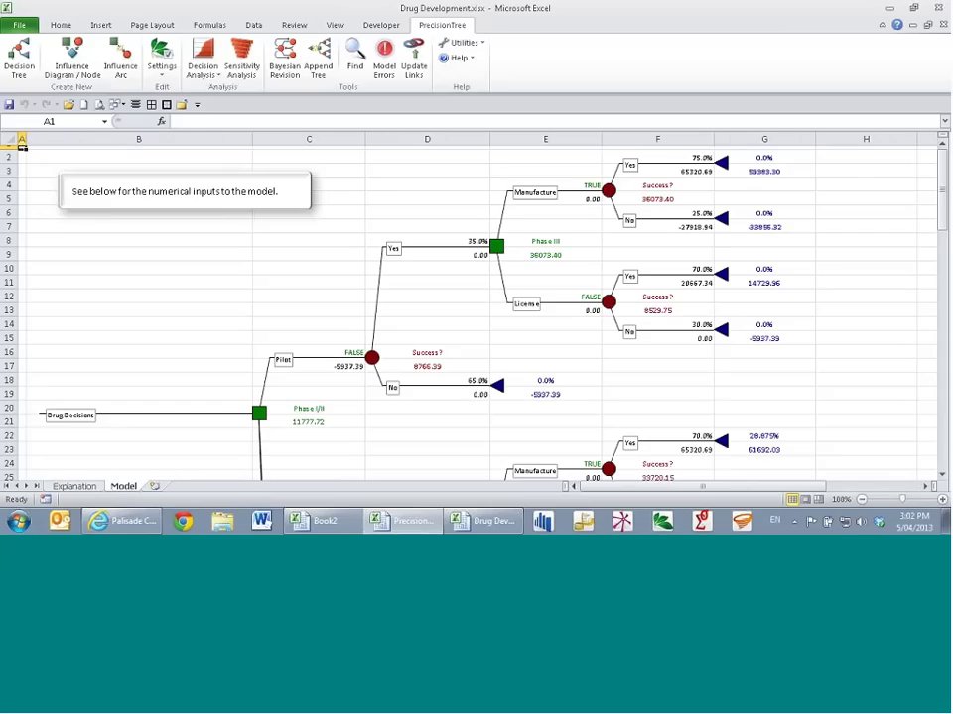
scroll(351, 367, "down", 4)
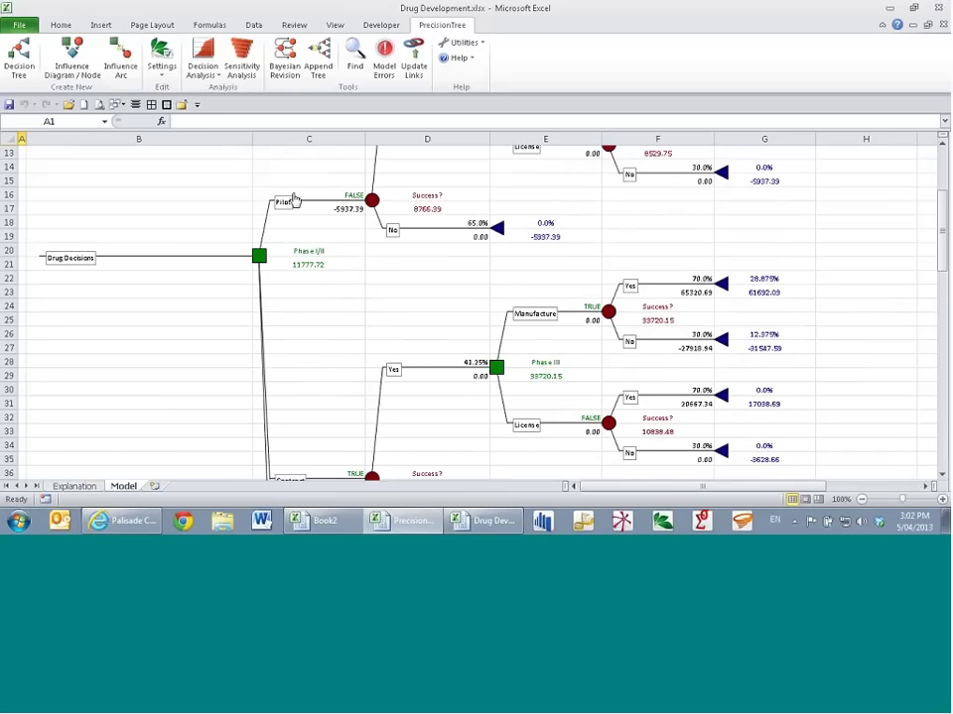
scroll(294, 200, "down", 4)
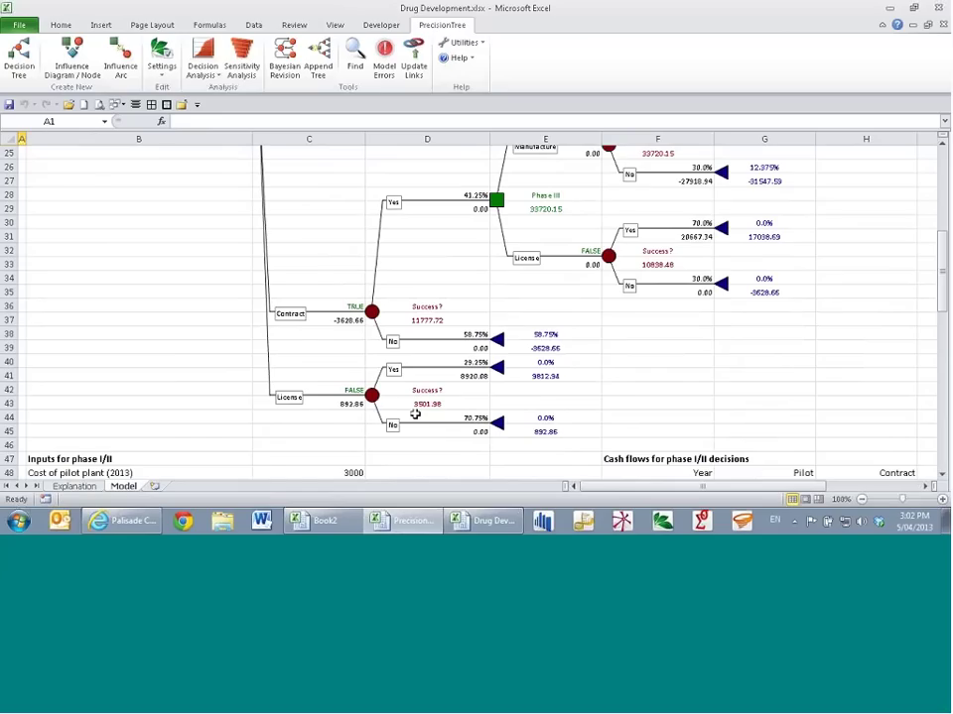
scroll(377, 367, "up", 2)
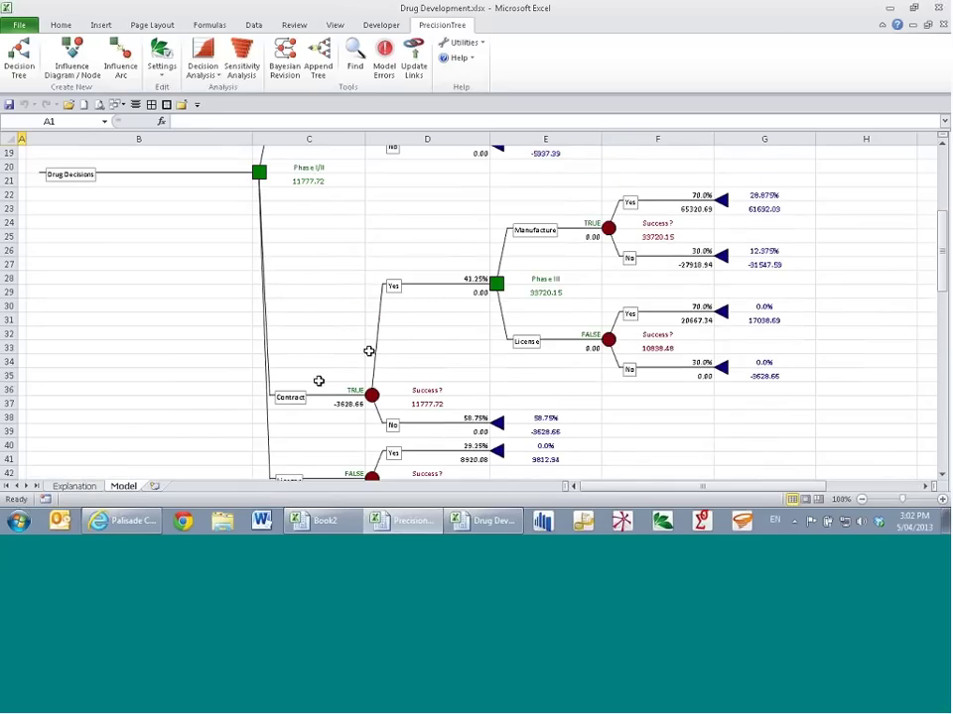
scroll(396, 392, "down", 2)
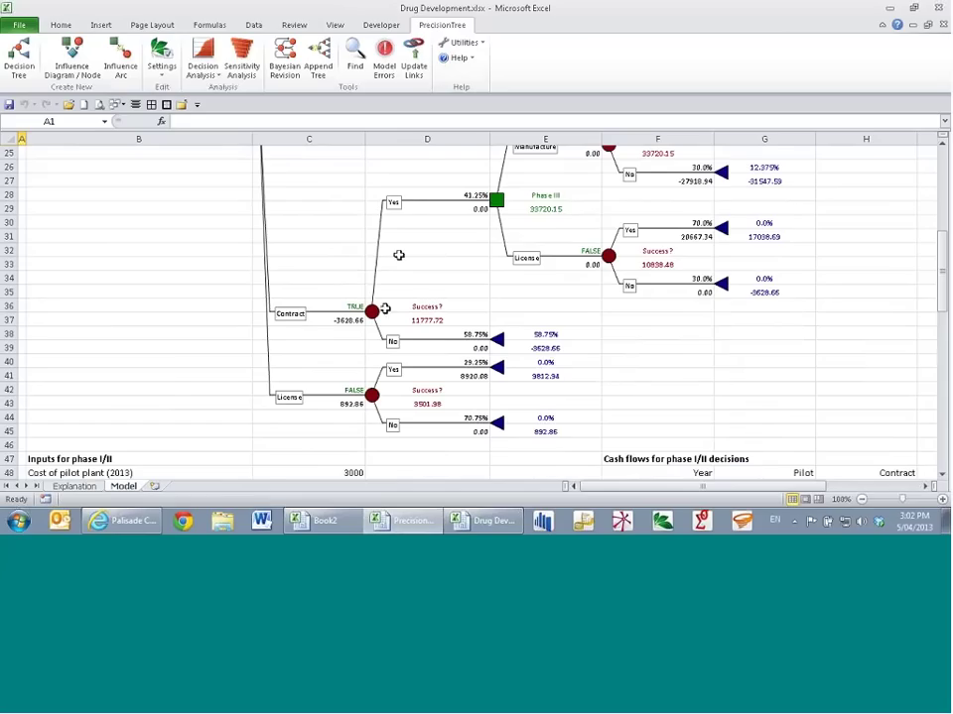
Step: Examine the Phase III Manufacture and License branches and their success outcomes in the drug decision tree
scroll(361, 302, "up", 5)
scroll(363, 370, "down", 3)
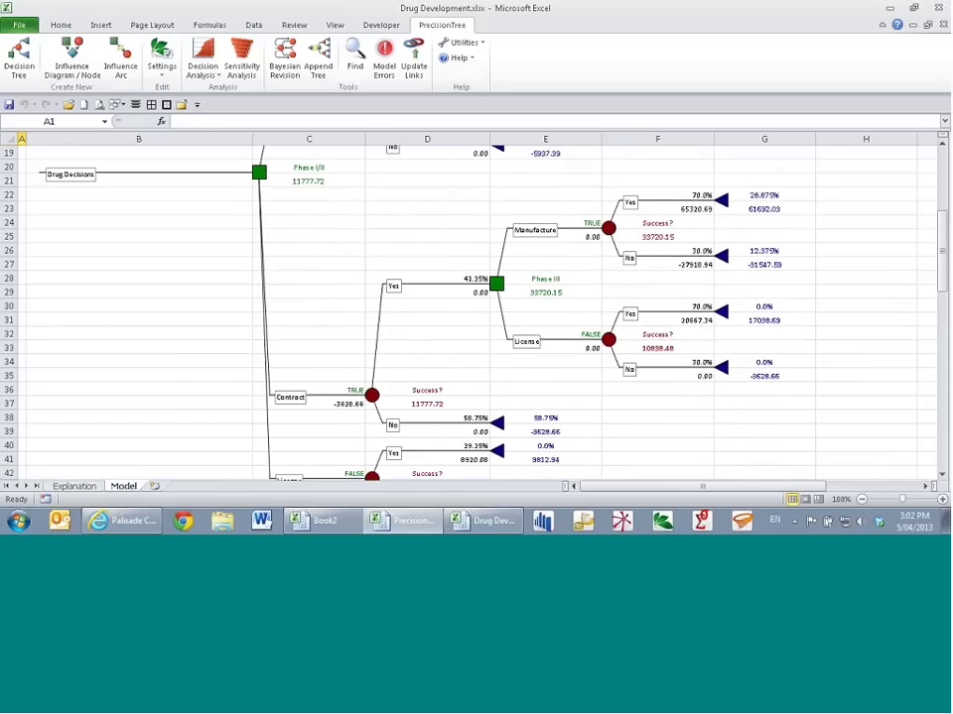
scroll(391, 321, "up", 1)
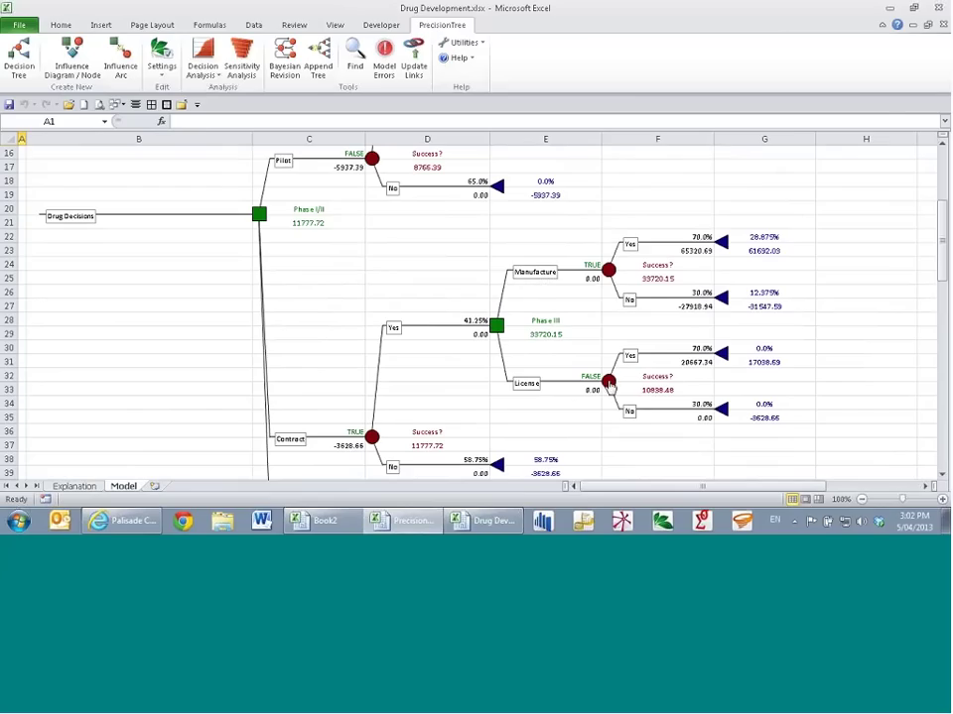
scroll(630, 386, "up", 1)
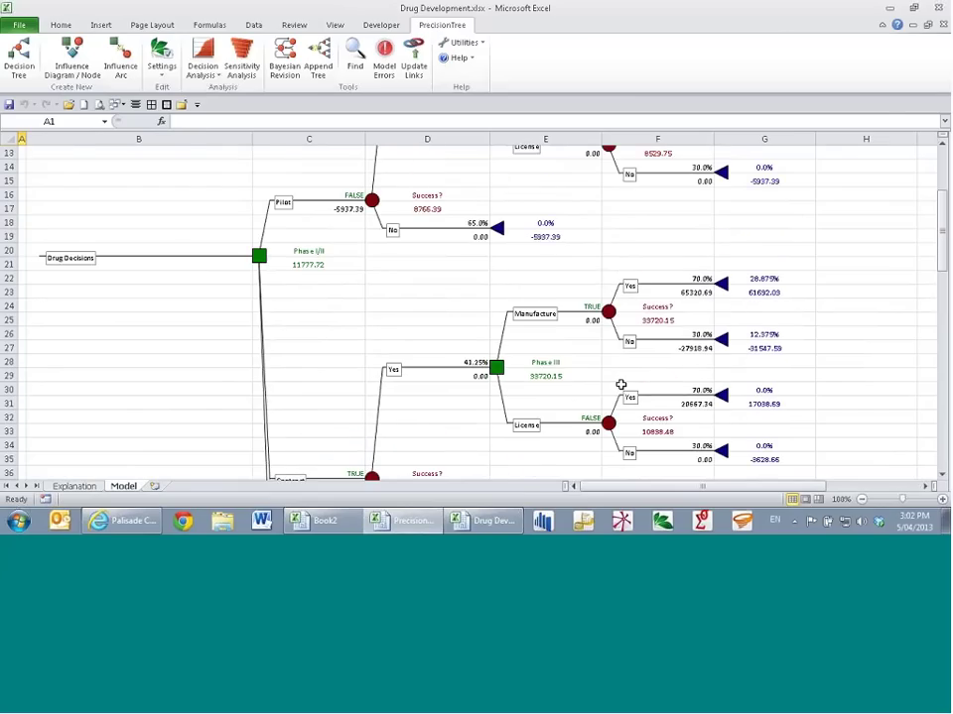
scroll(622, 388, "up", 3)
scroll(585, 298, "down", 2)
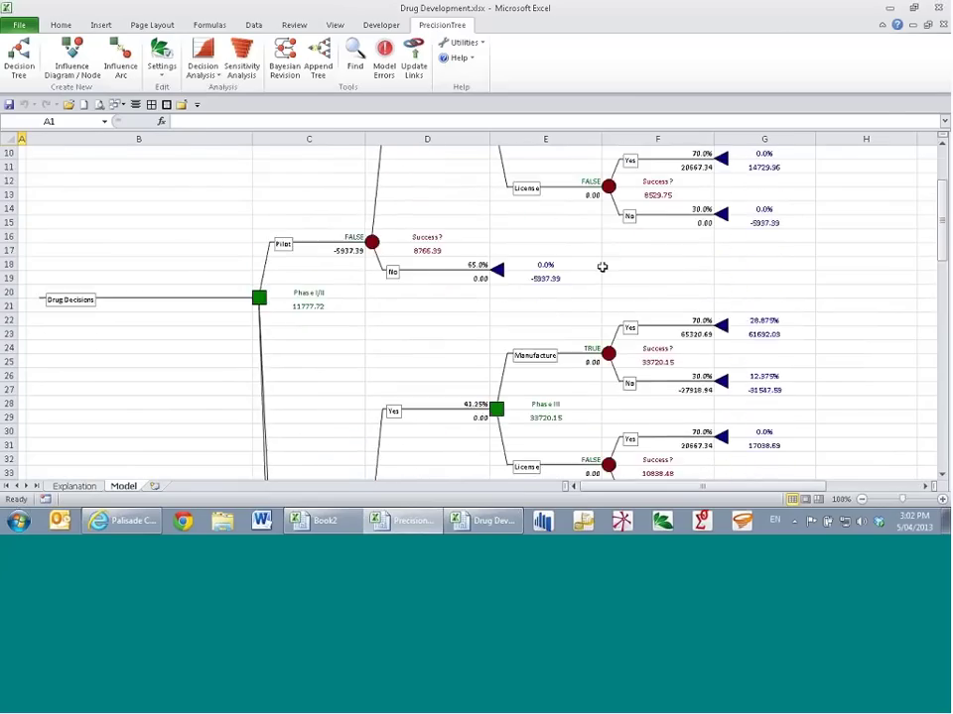
Step: Examine the phase inputs, sales forecasts, cash flow tables and success probabilities beneath the drug decision tree against its branches
scroll(601, 266, "up", 3)
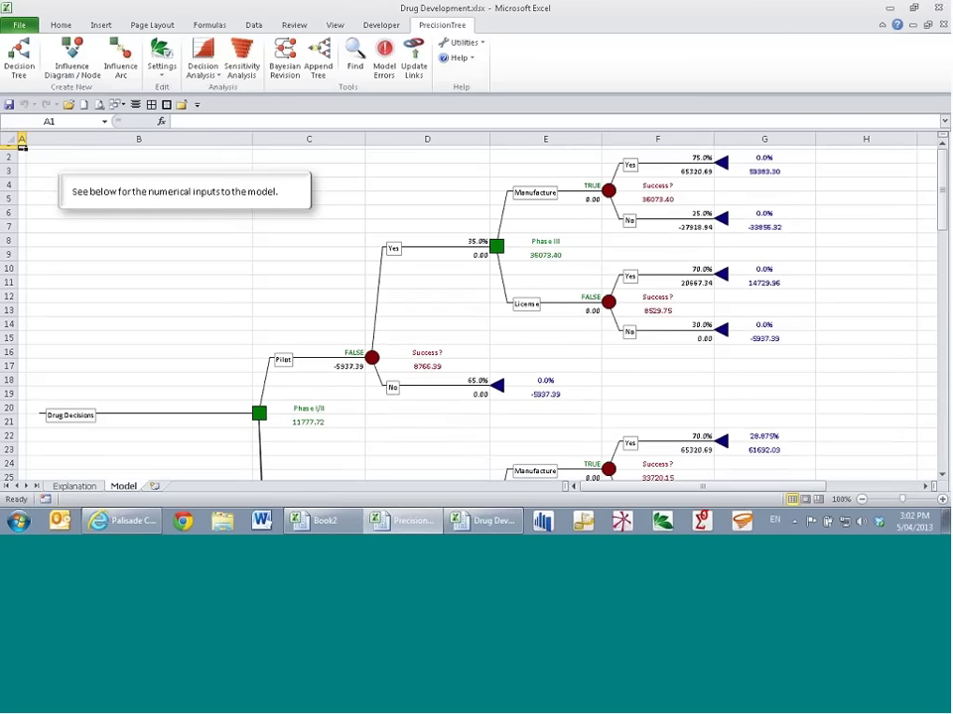
scroll(669, 308, "down", 13)
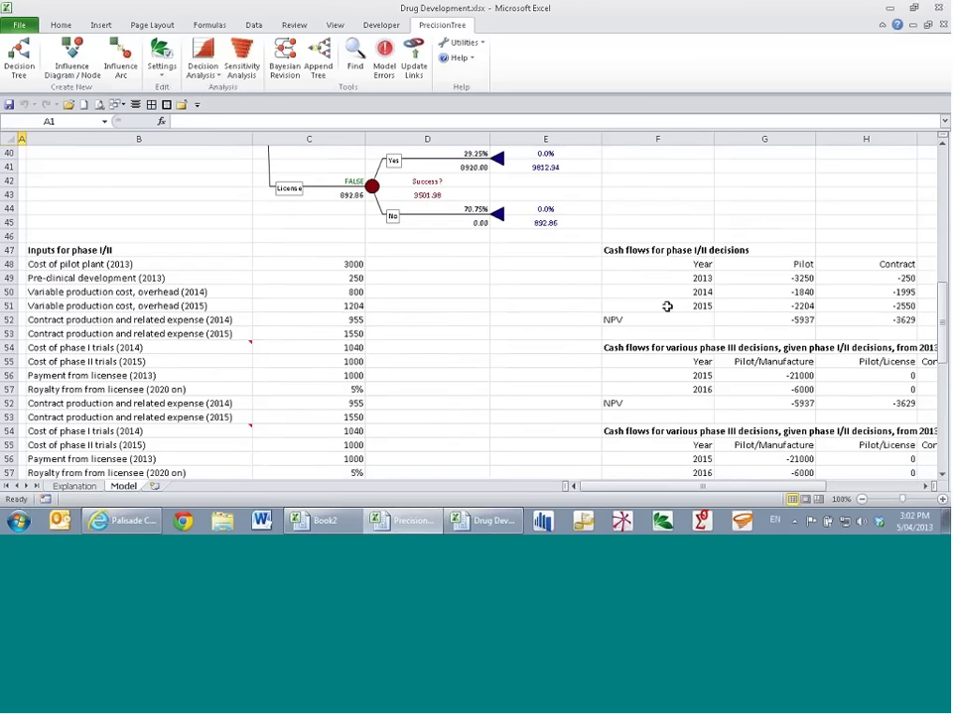
scroll(685, 310, "down", 1)
scroll(770, 316, "down", 2)
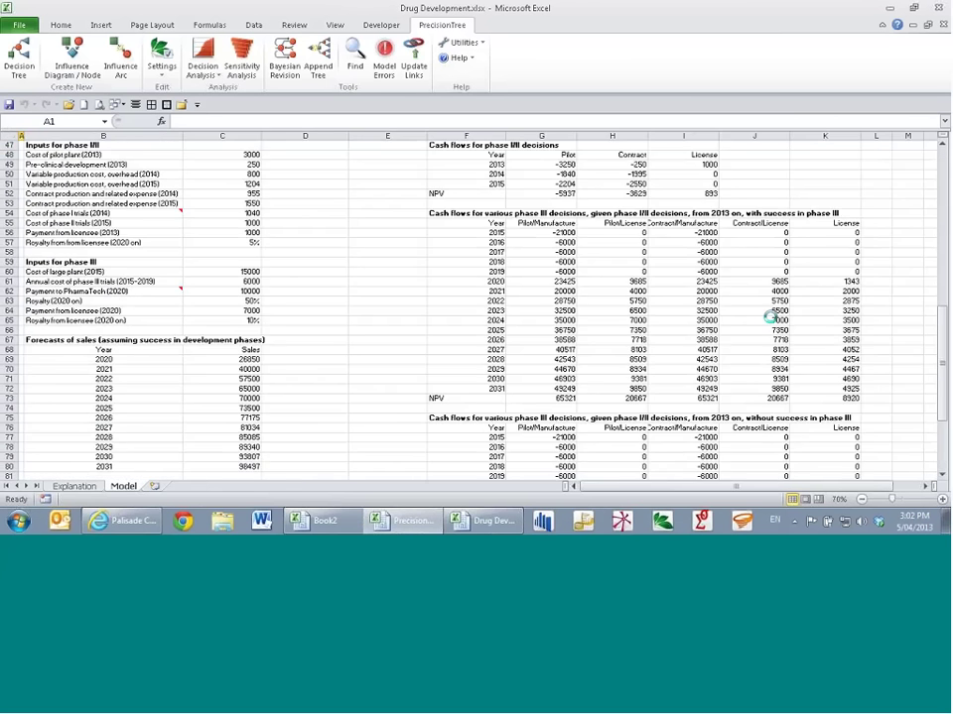
scroll(478, 257, "down", 5)
scroll(481, 261, "up", 1)
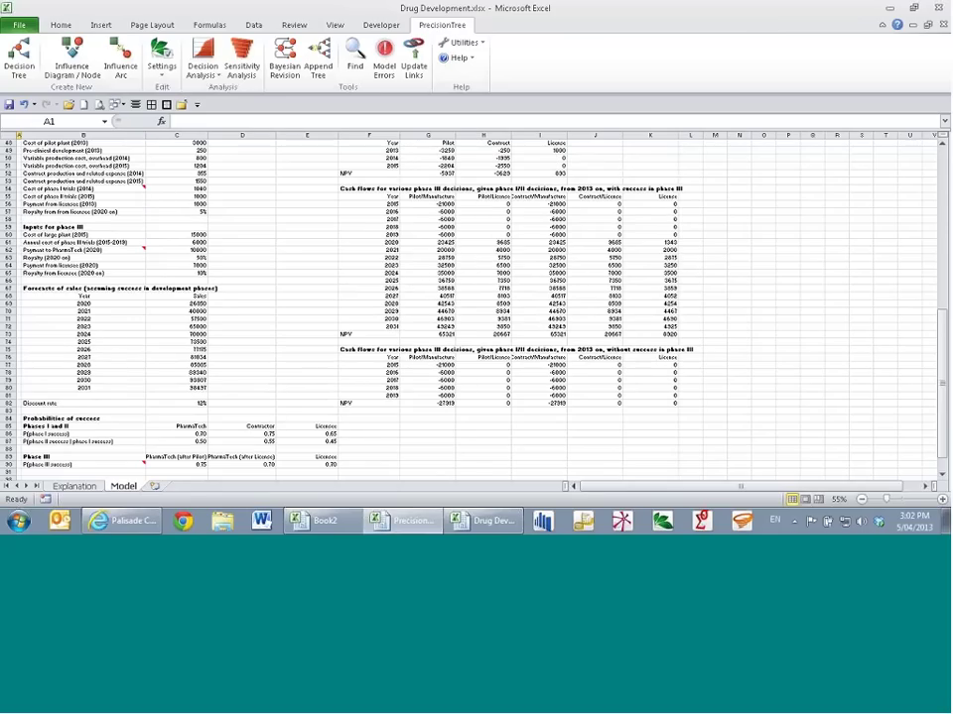
scroll(653, 402, "up", 3, "ctrl")
scroll(653, 402, "up", 6)
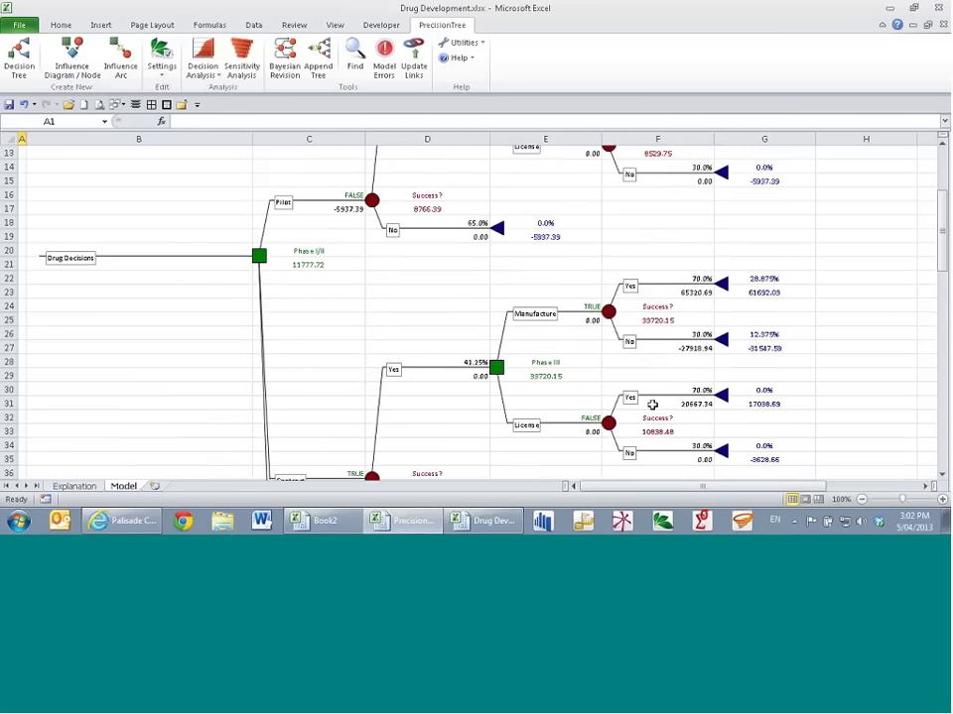
scroll(652, 404, "up", 3)
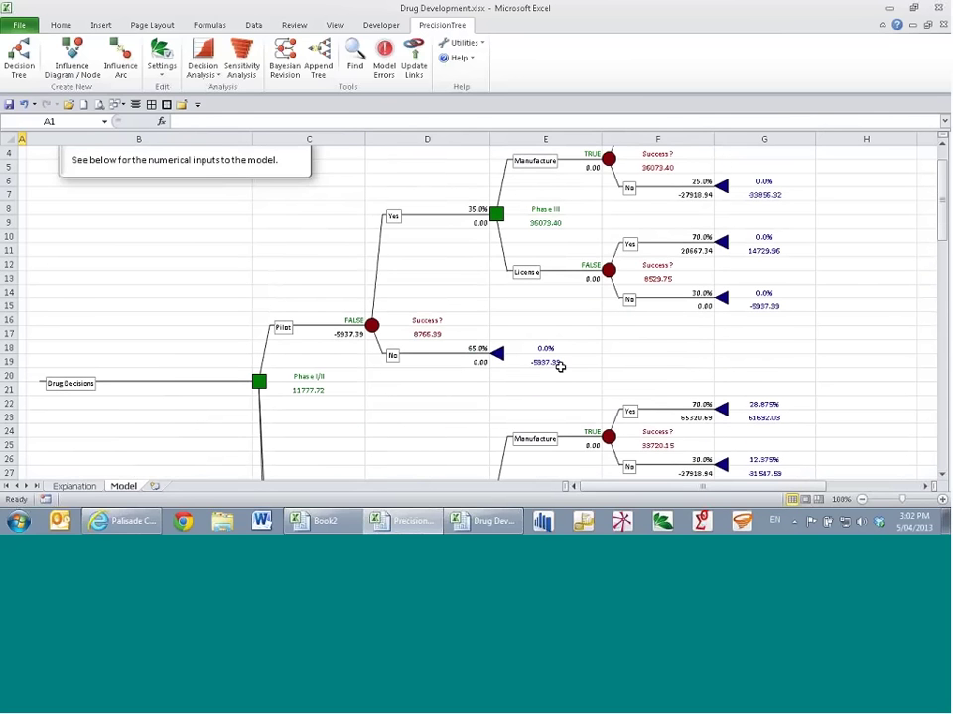
scroll(654, 344, "down", 12)
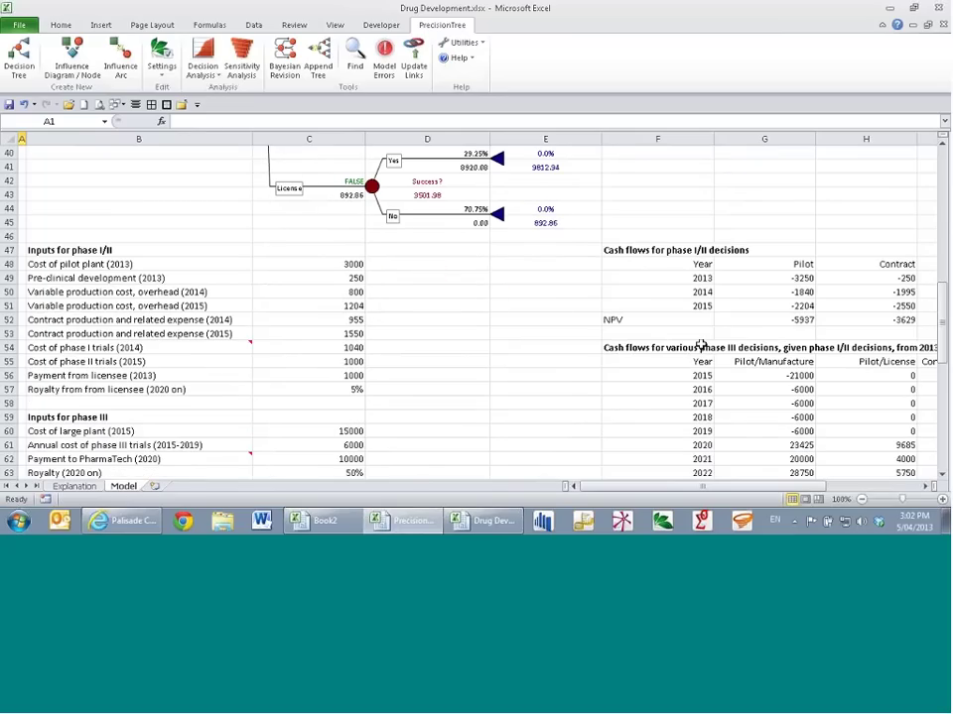
left_click(701, 340)
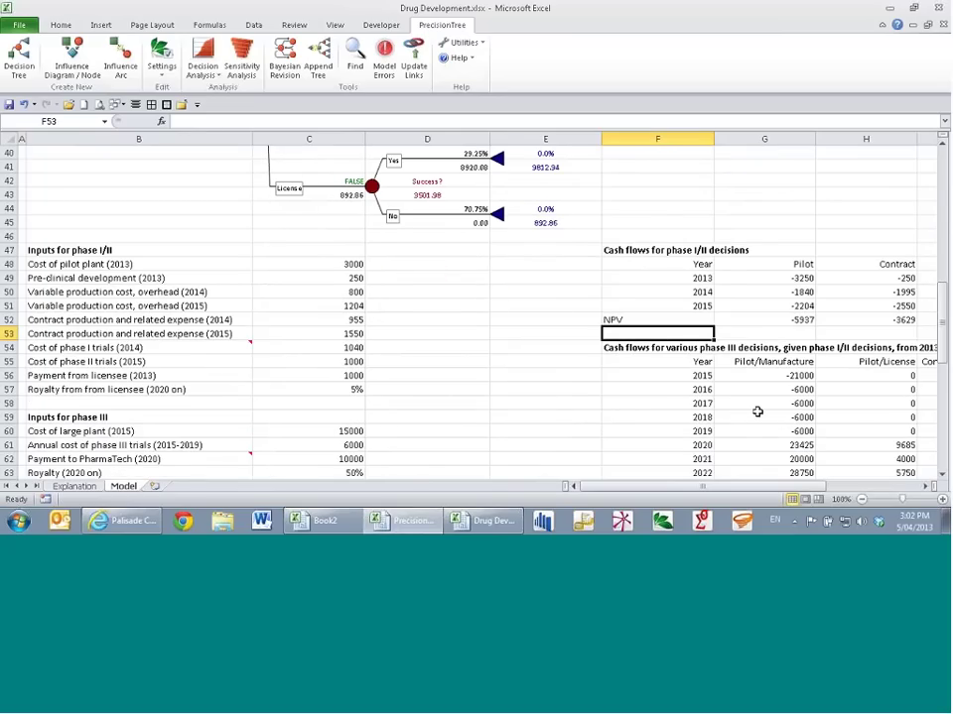
scroll(757, 411, "up", 13)
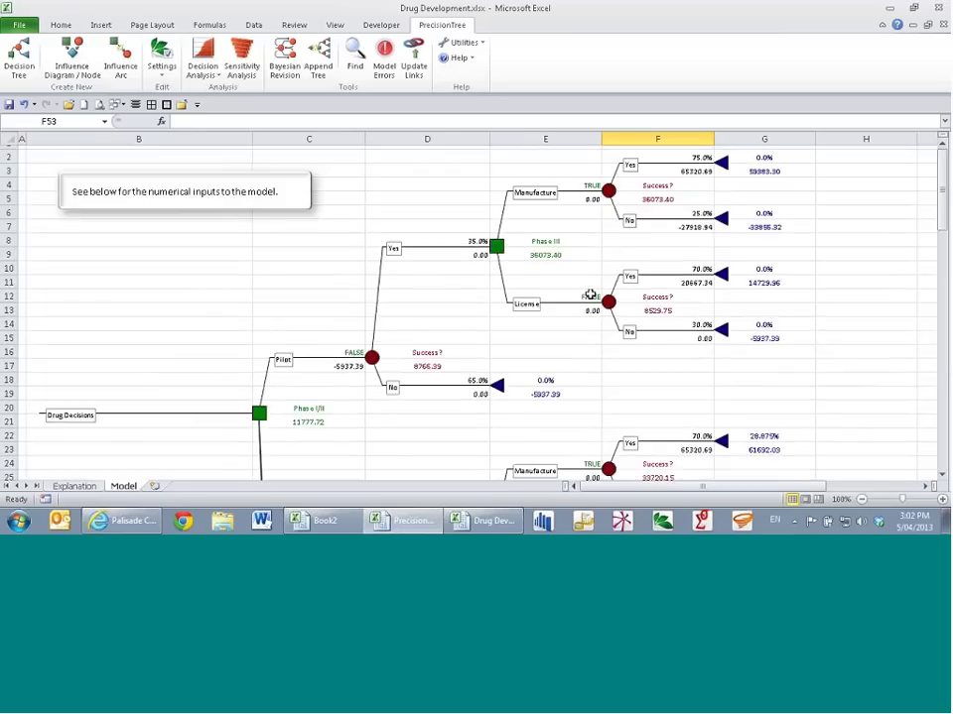
left_click(676, 377)
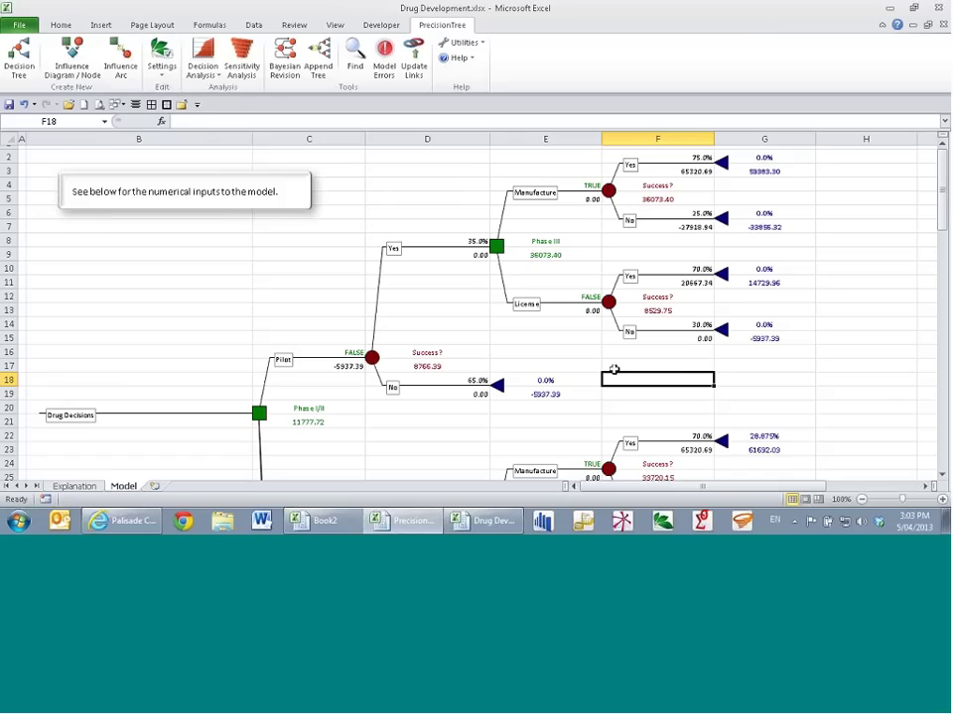
Step: Close the Drug Development.xlsx workbook without saving its changes
left_click(202, 68)
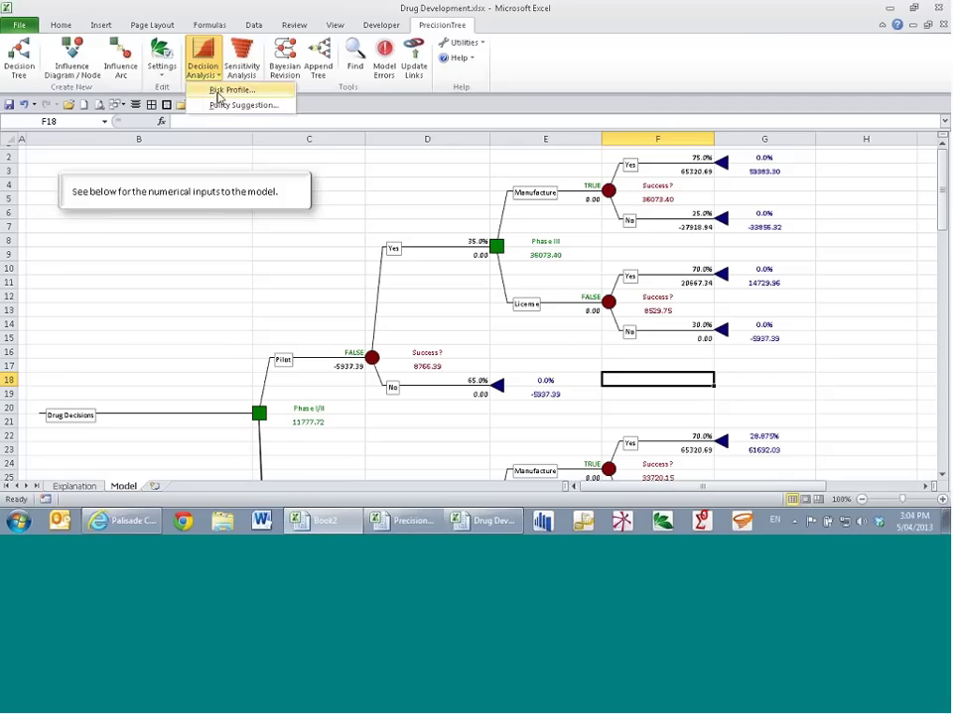
left_click(437, 297)
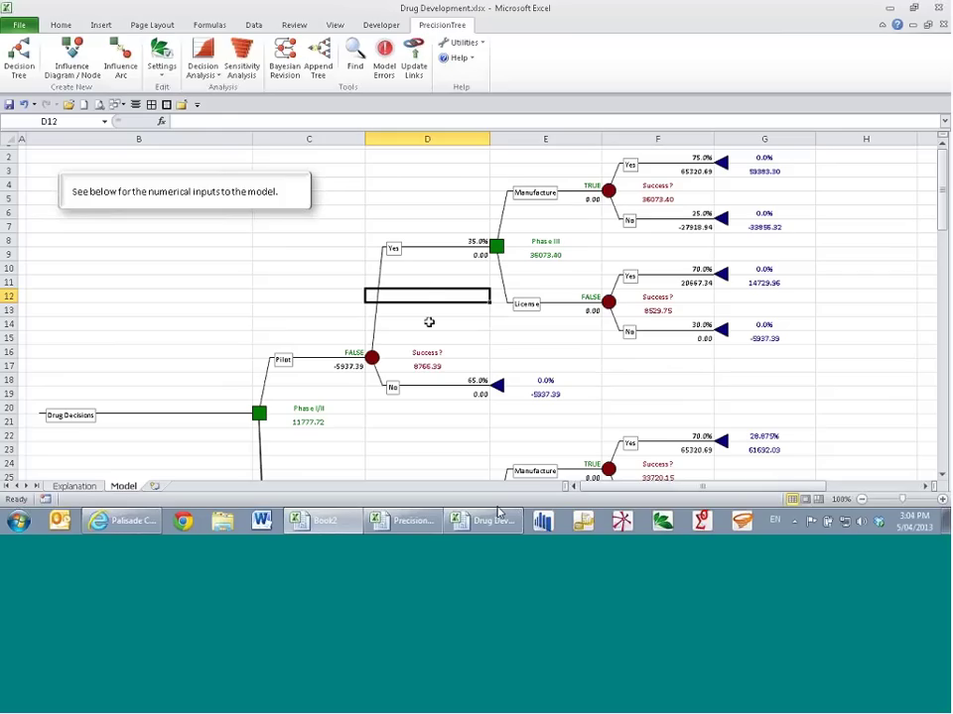
key("ctrl+w")
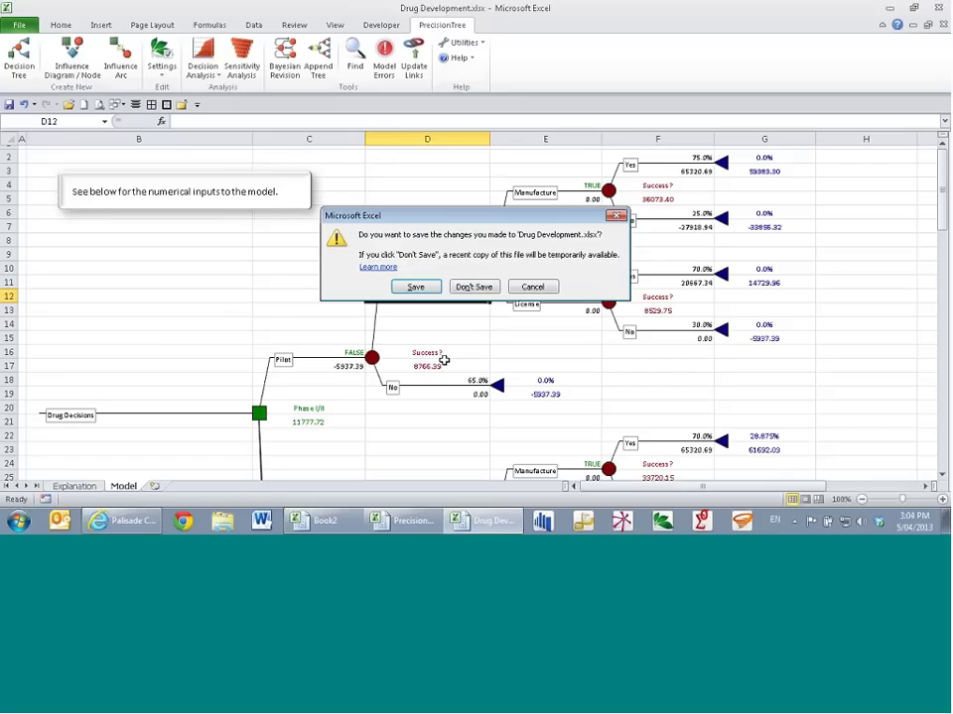
left_click(484, 290)
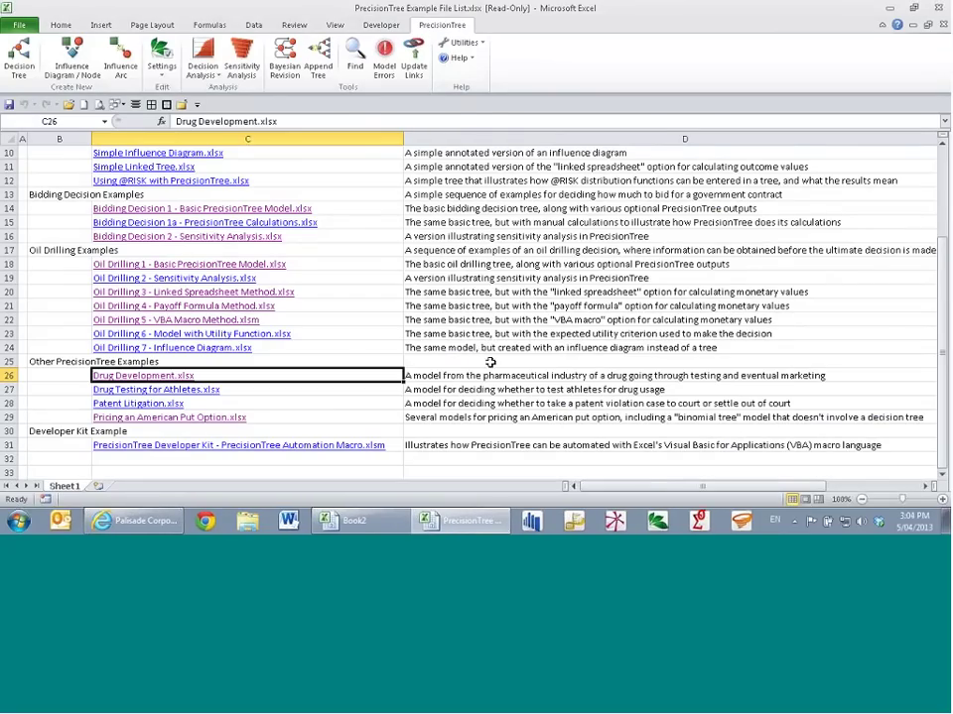
Step: Open the Bayesian Revision.xlsx example from the PrecisionTree Features section of the example file list
left_click(490, 363)
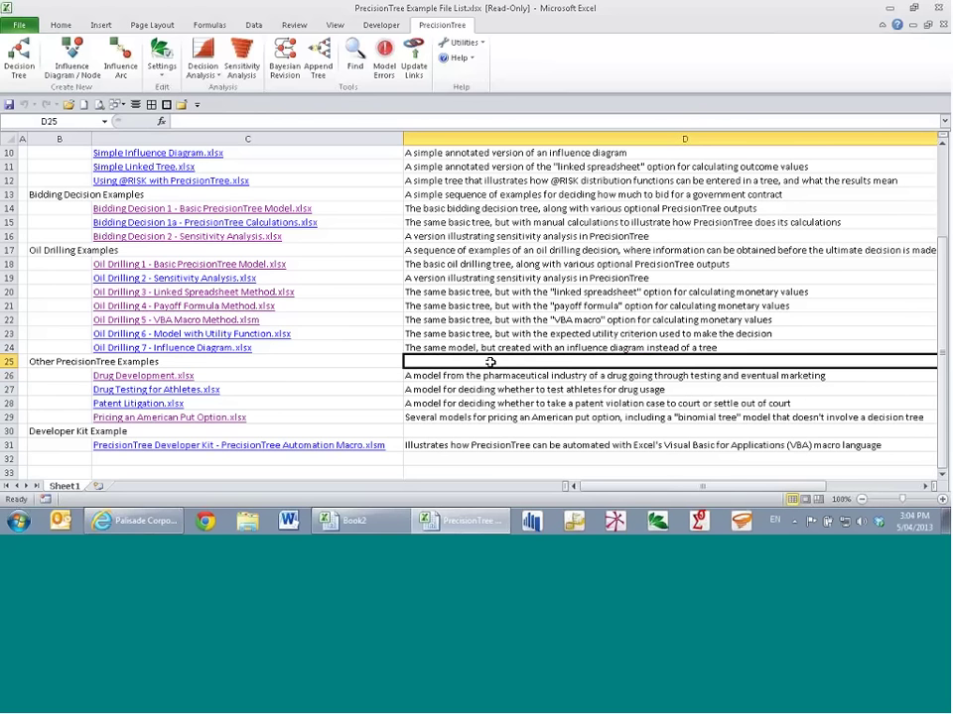
scroll(502, 251, "up", 3)
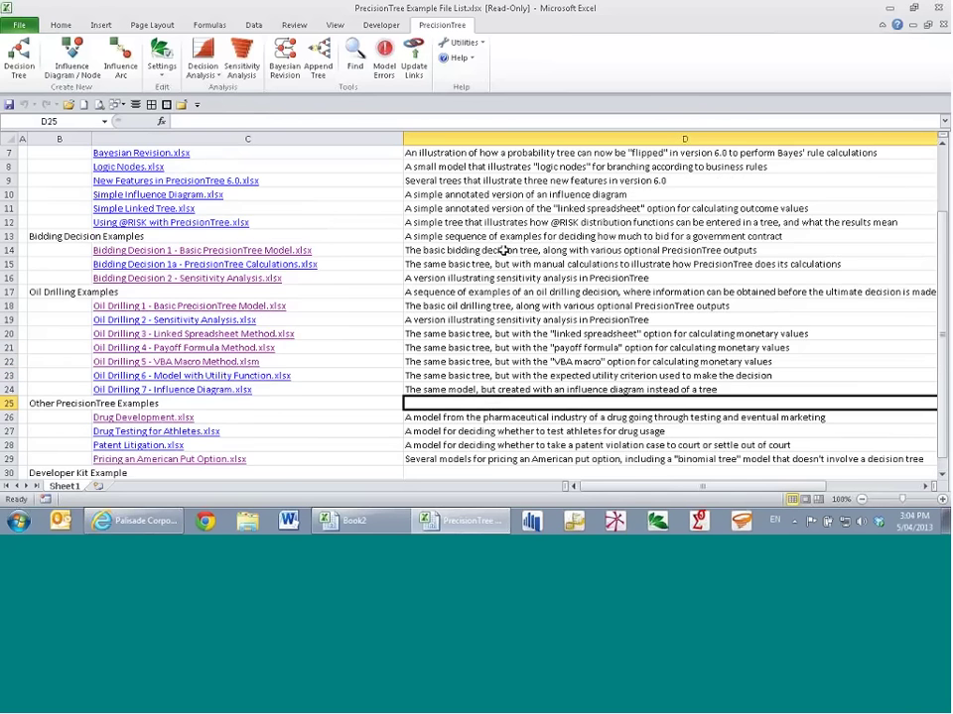
scroll(360, 297, "down", 1)
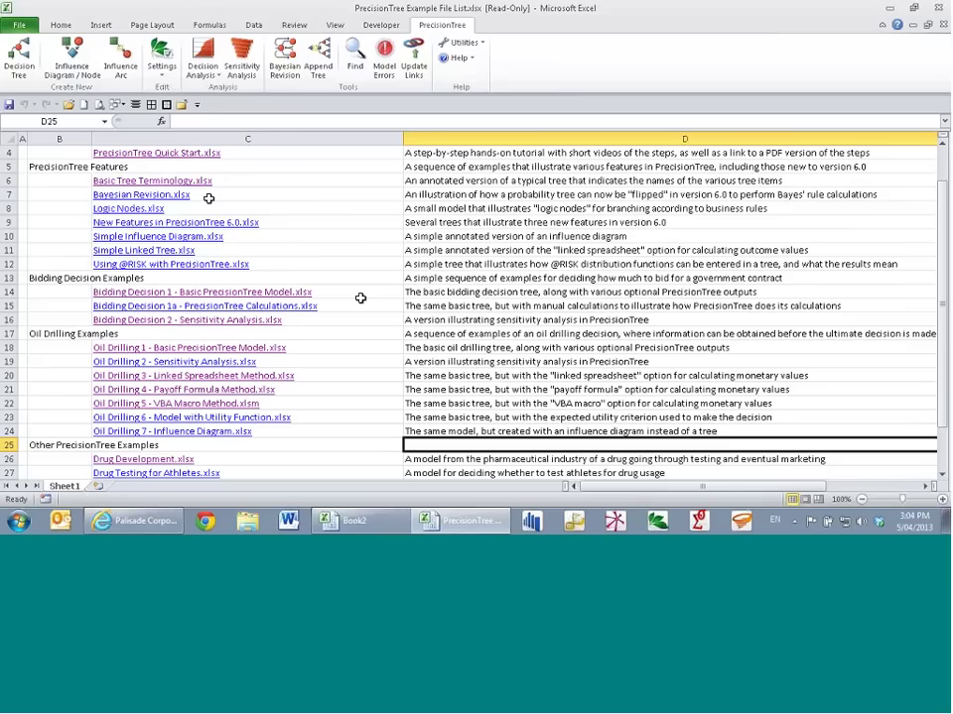
left_click(170, 196)
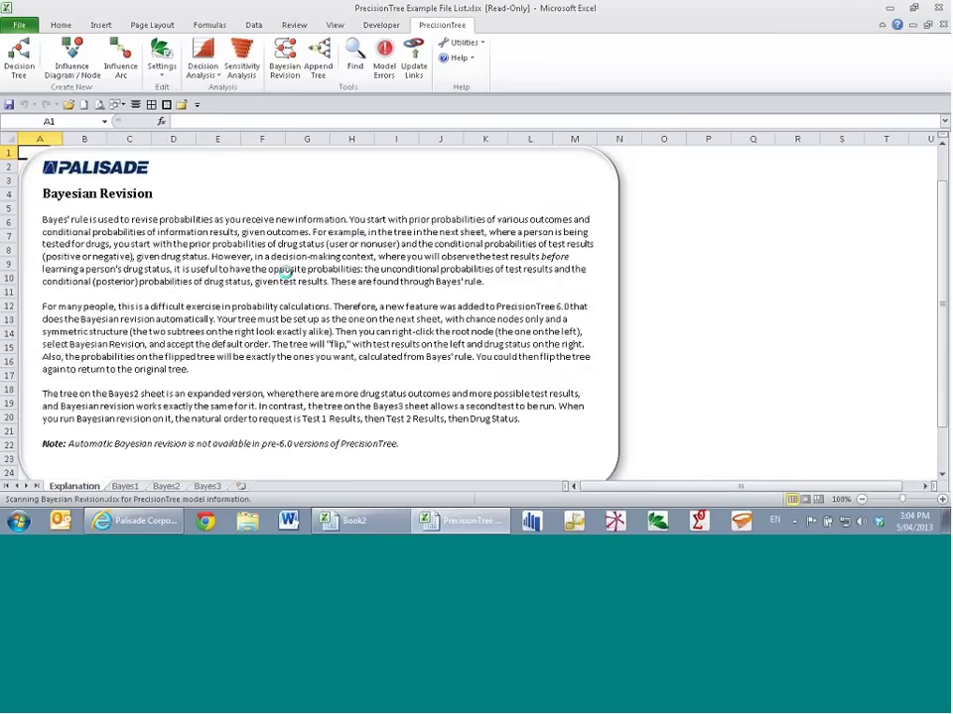
Step: Look through the probability trees on the Bayes1, Bayes2 and Bayes3 sheets, then return to Bayes1 and examine Drug User Tree 1
left_click(125, 486)
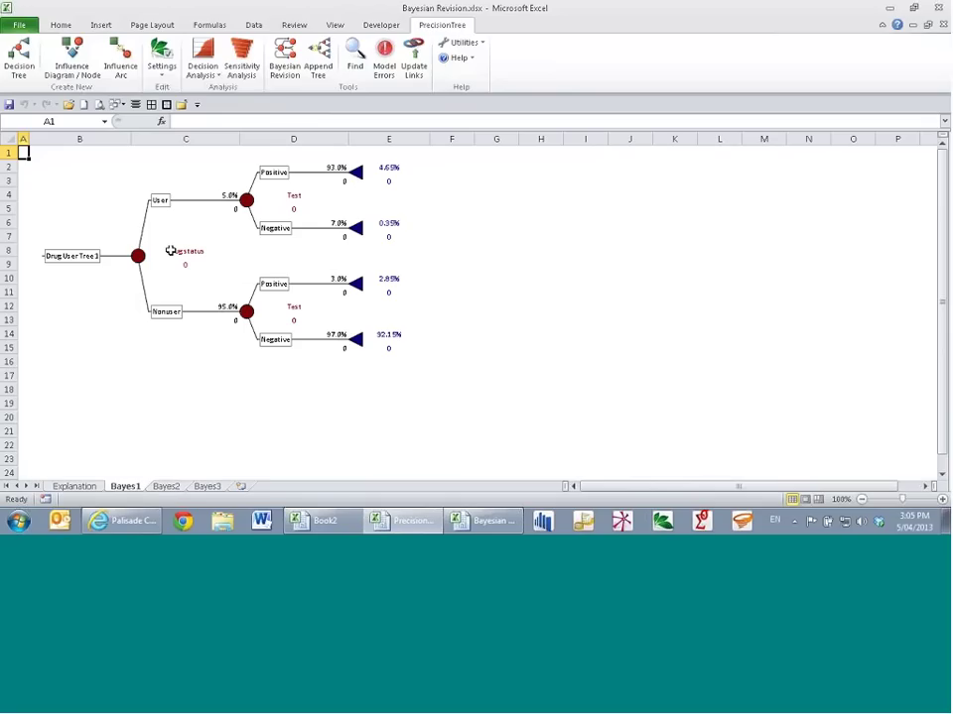
left_click(167, 487)
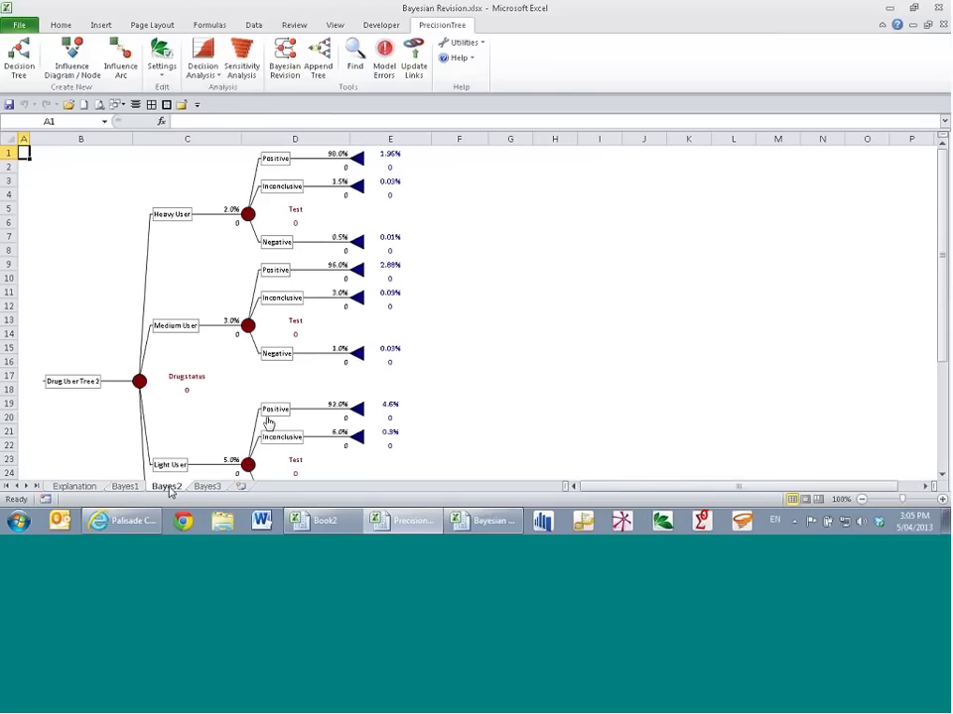
left_click(220, 487)
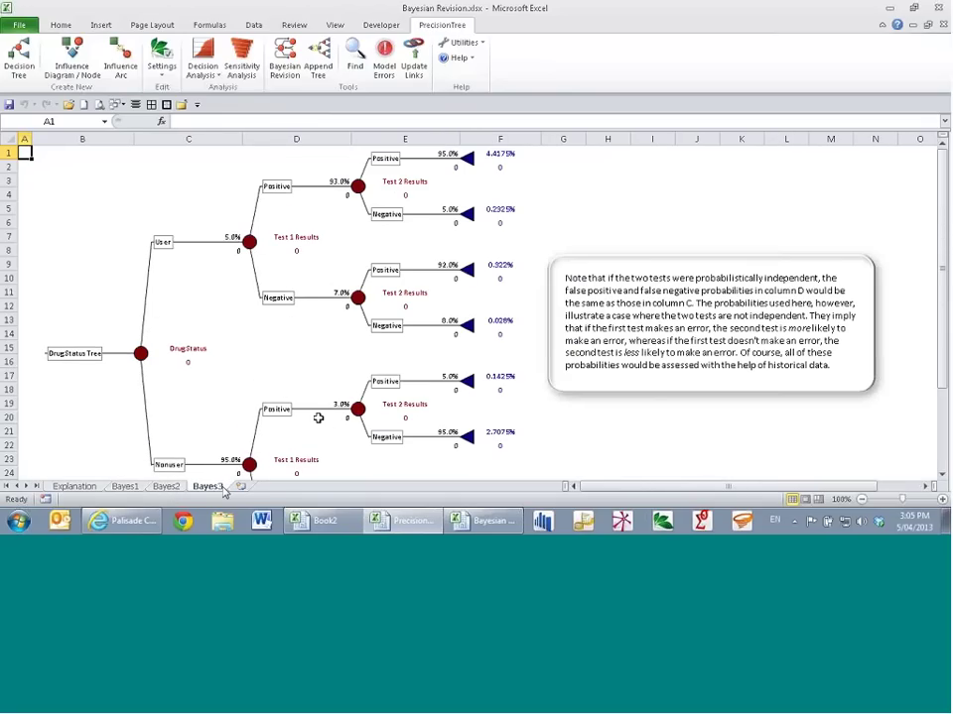
left_click(159, 488)
left_click(125, 487)
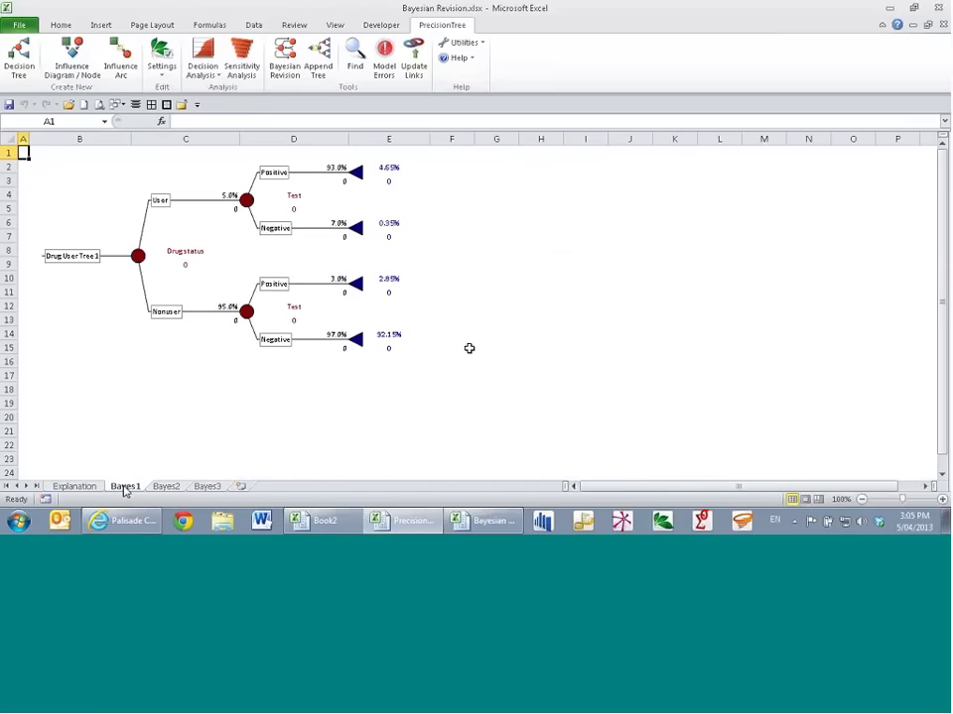
left_click(477, 359)
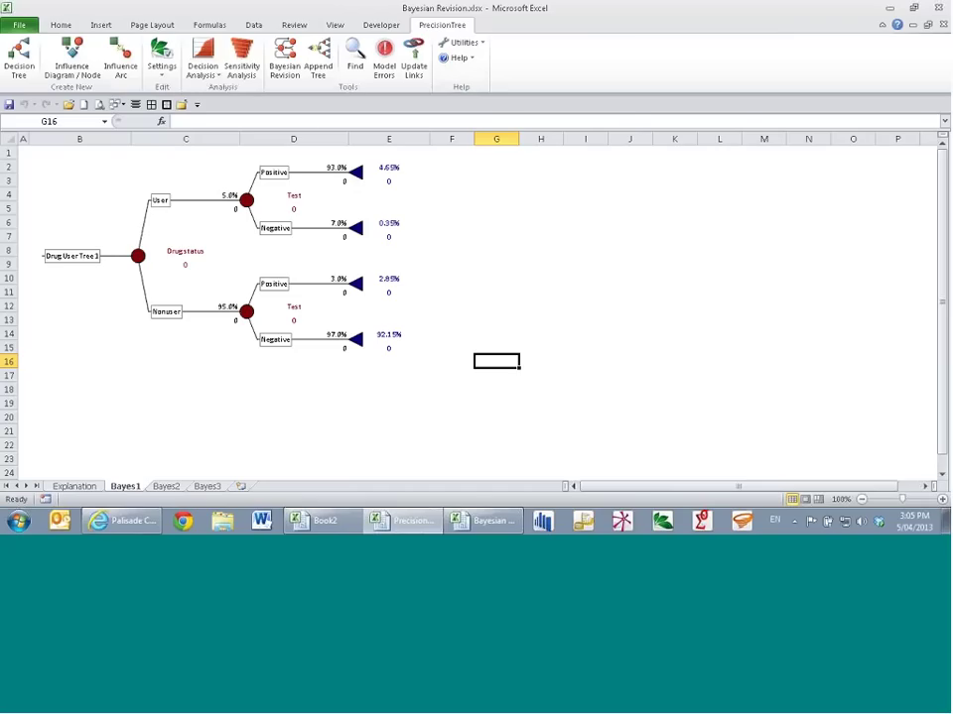
Step: Run a Bayesian revision on the root node of Drug User Tree 1, placing Test before Drug status
left_click(72, 256)
key("Escape")
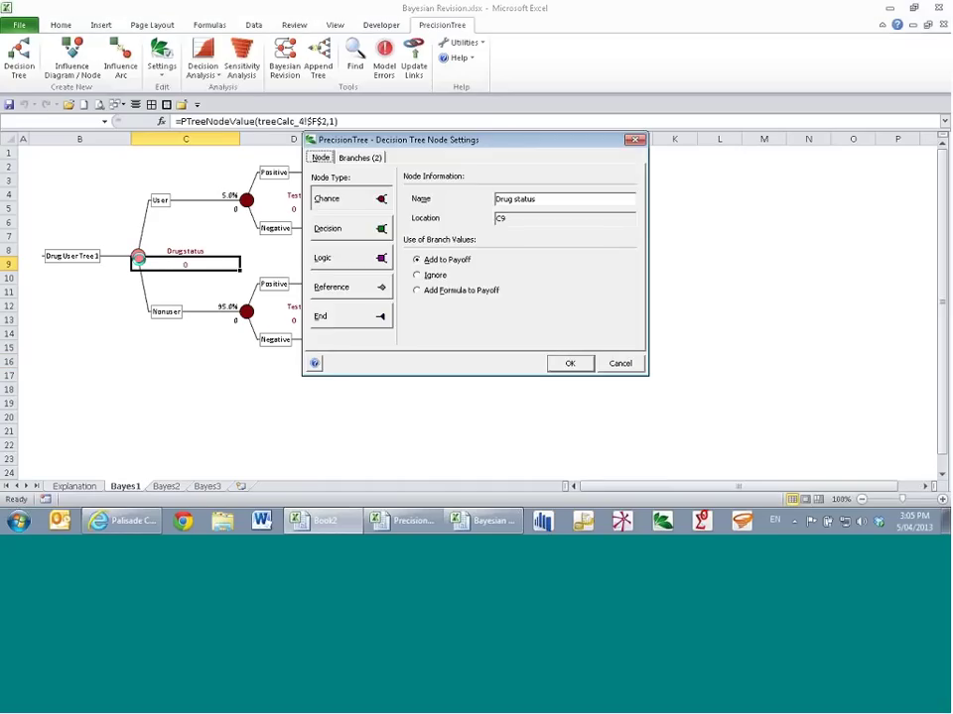
key("Return")
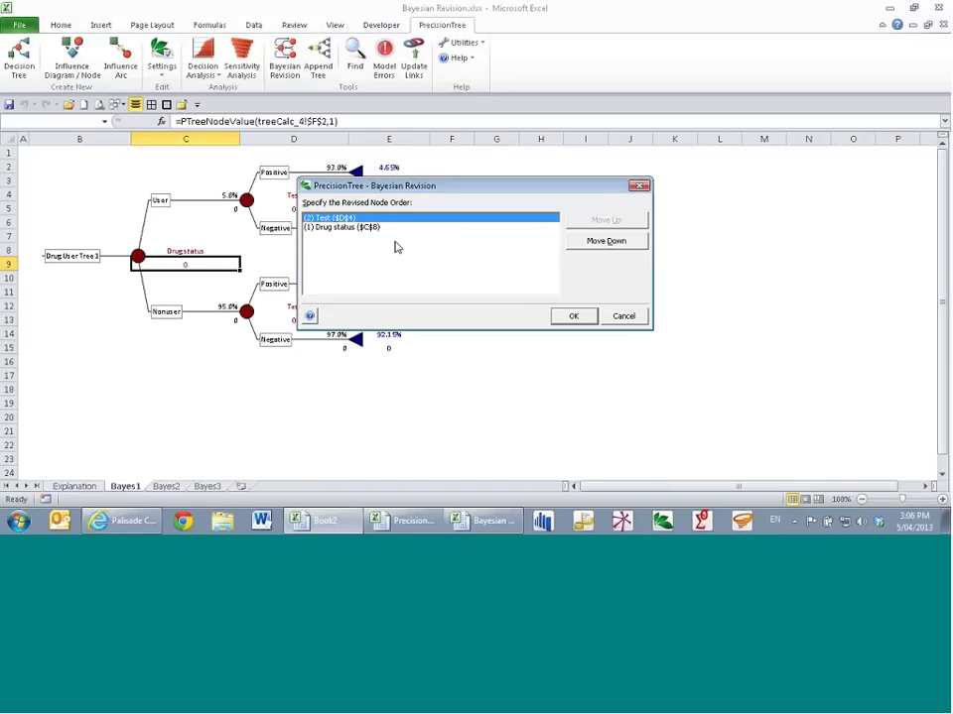
left_click(576, 318)
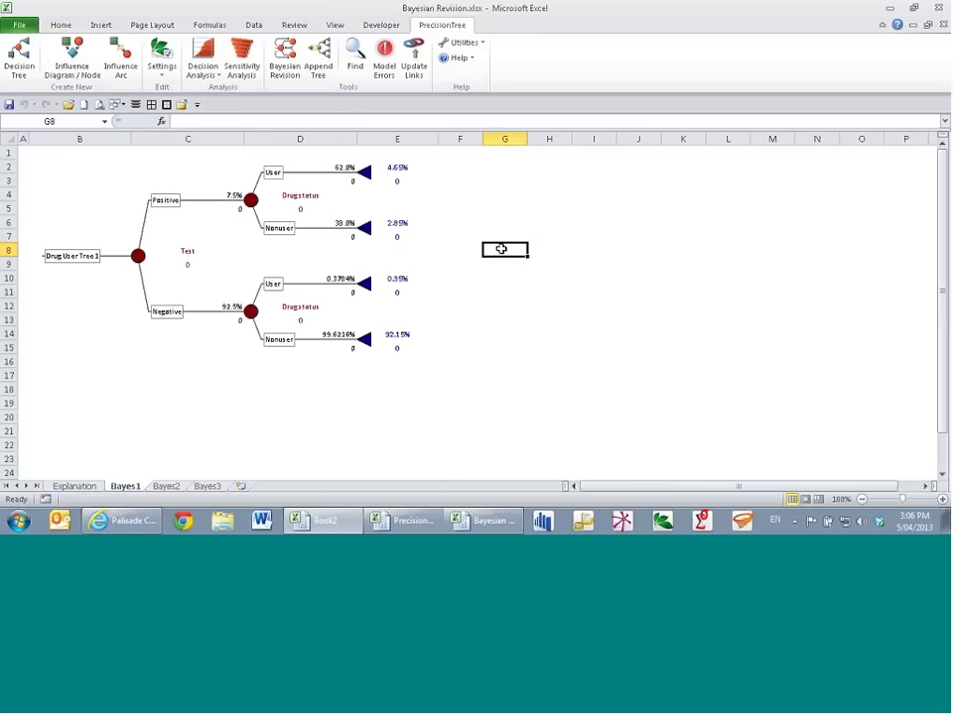
left_click(286, 65)
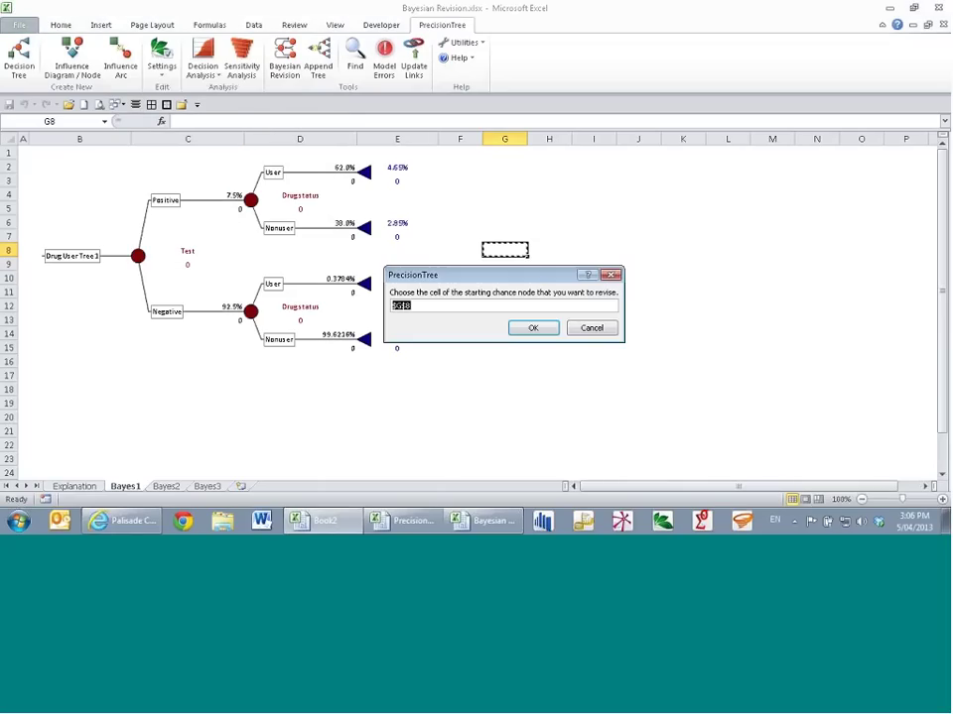
left_click(591, 329)
left_click(188, 263)
left_click(286, 66)
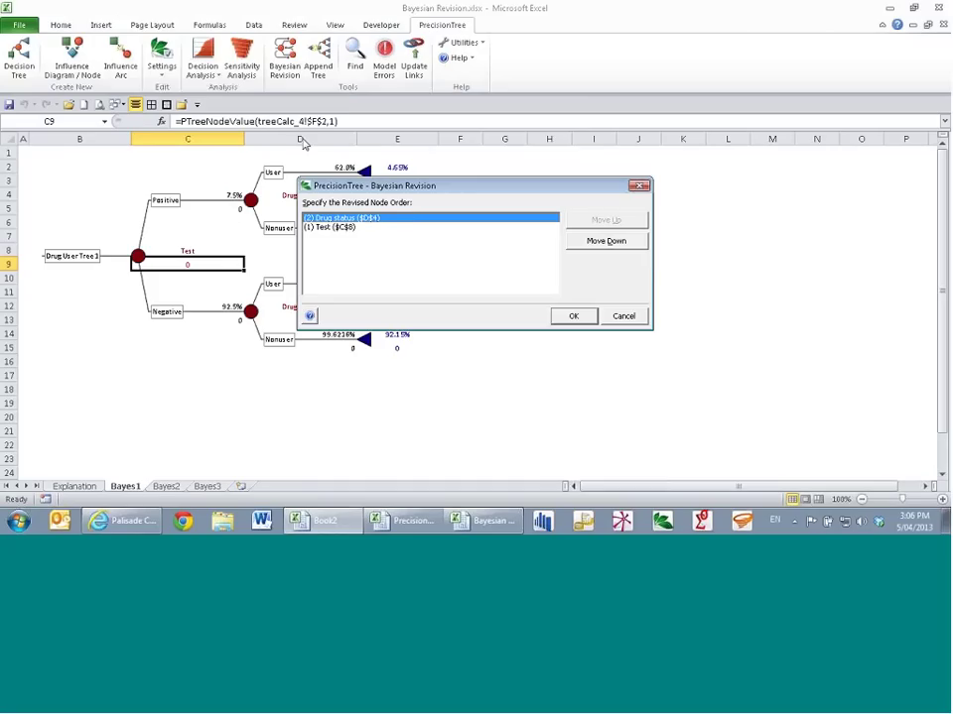
key("Return")
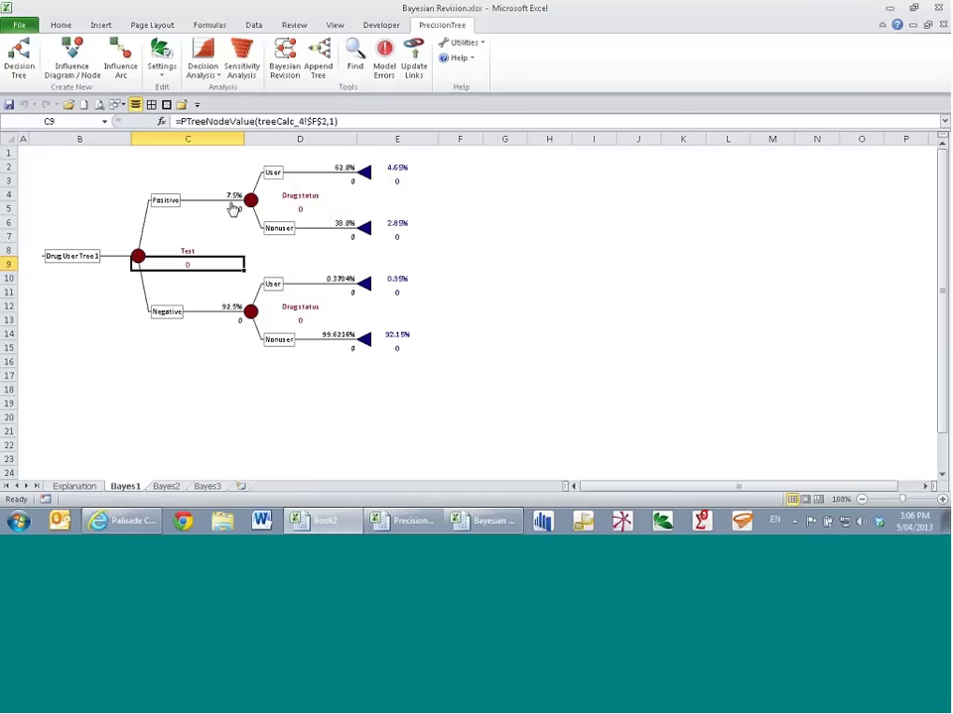
Step: Run a Bayesian revision on the root Test node, placing Drug status before Test again
left_click(348, 222)
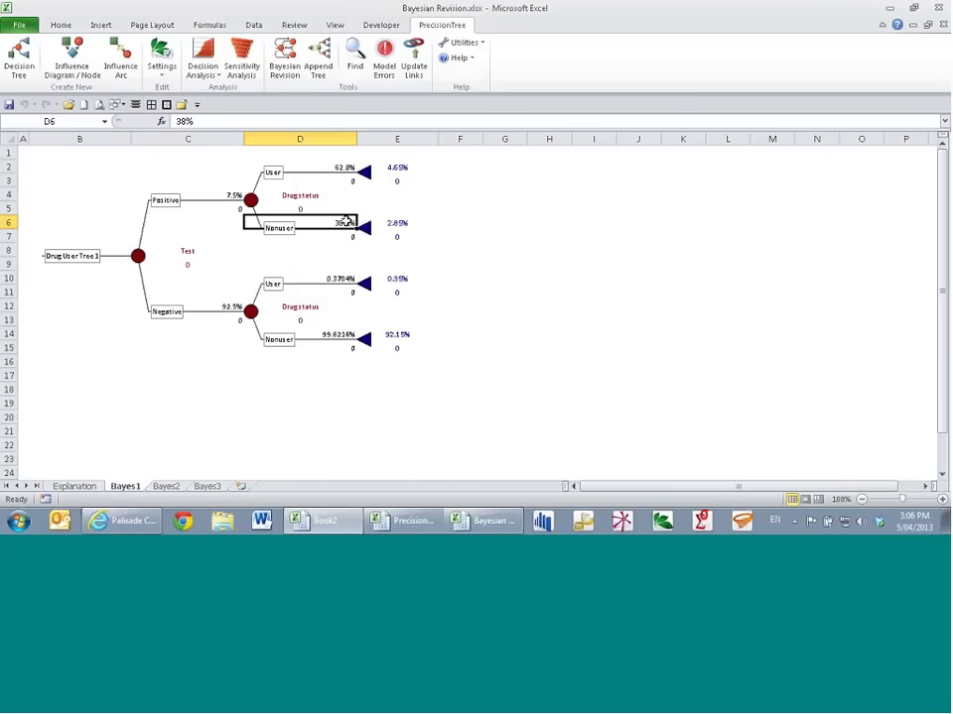
left_click(187, 252)
left_click(284, 62)
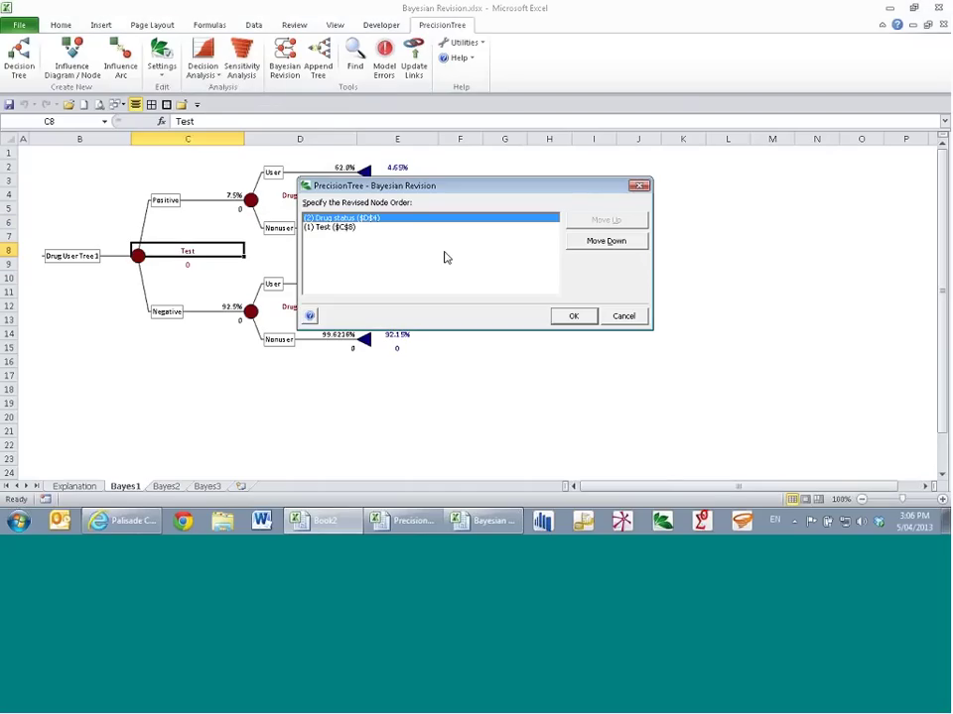
left_click(578, 319)
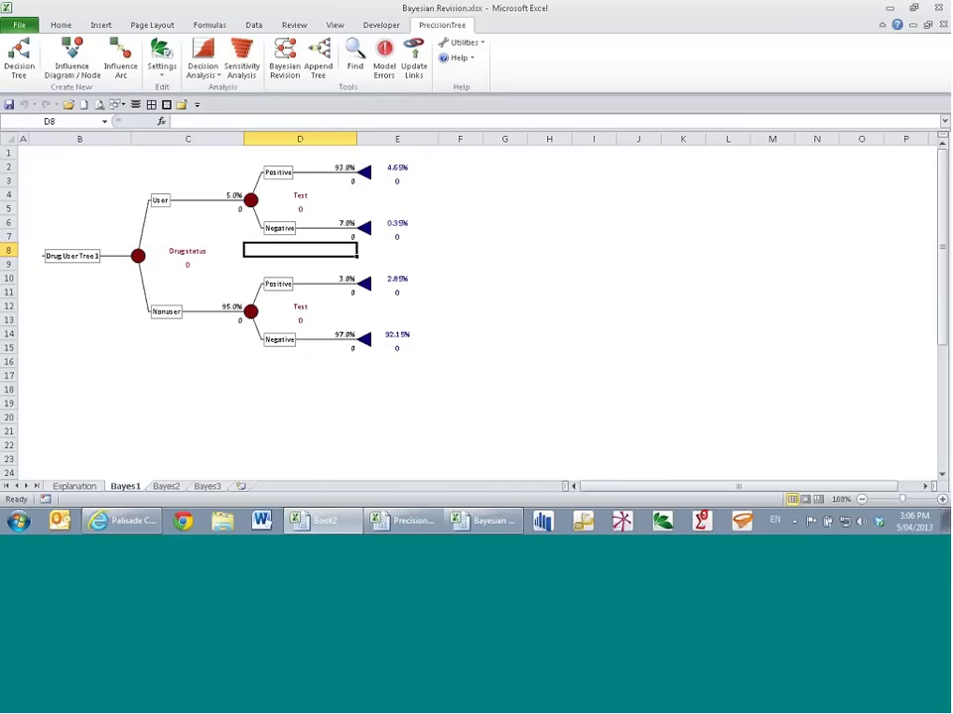
Step: Check the test probabilities in Drug User Tree 1 and run a Bayesian revision on the root Drug status node, placing Test first
left_click(311, 167)
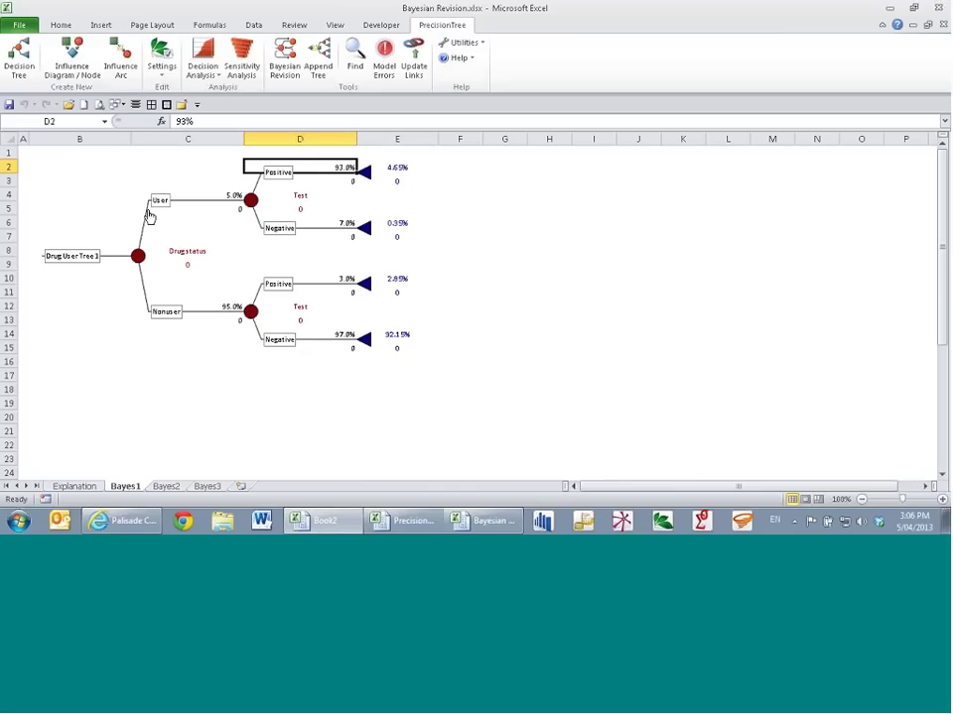
left_click_drag(336, 166, 371, 285)
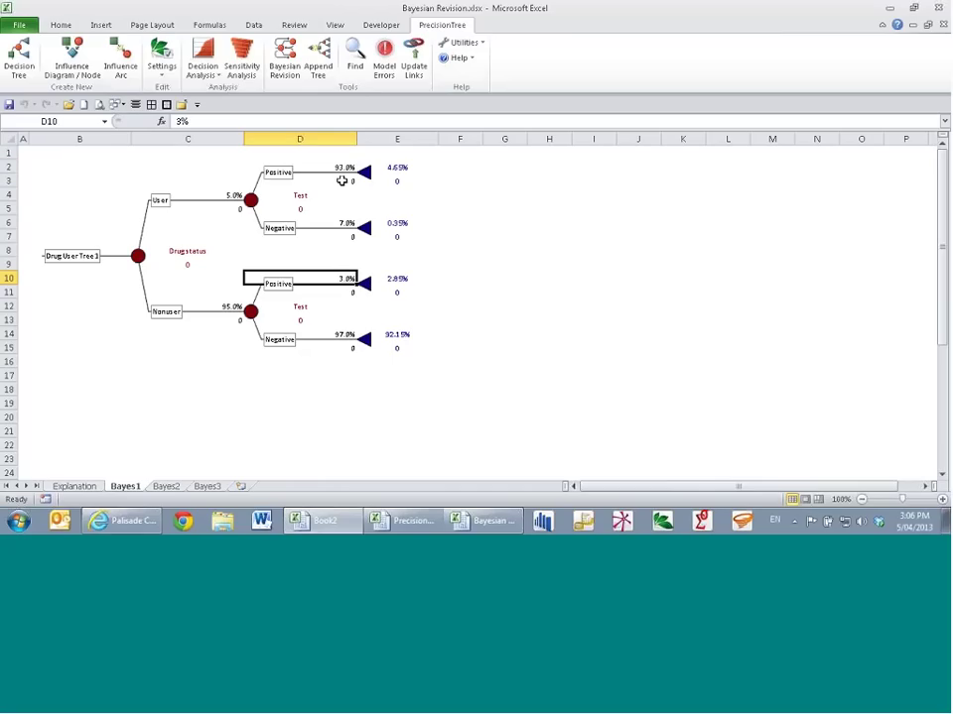
left_click_drag(341, 181, 232, 250)
left_click(285, 63)
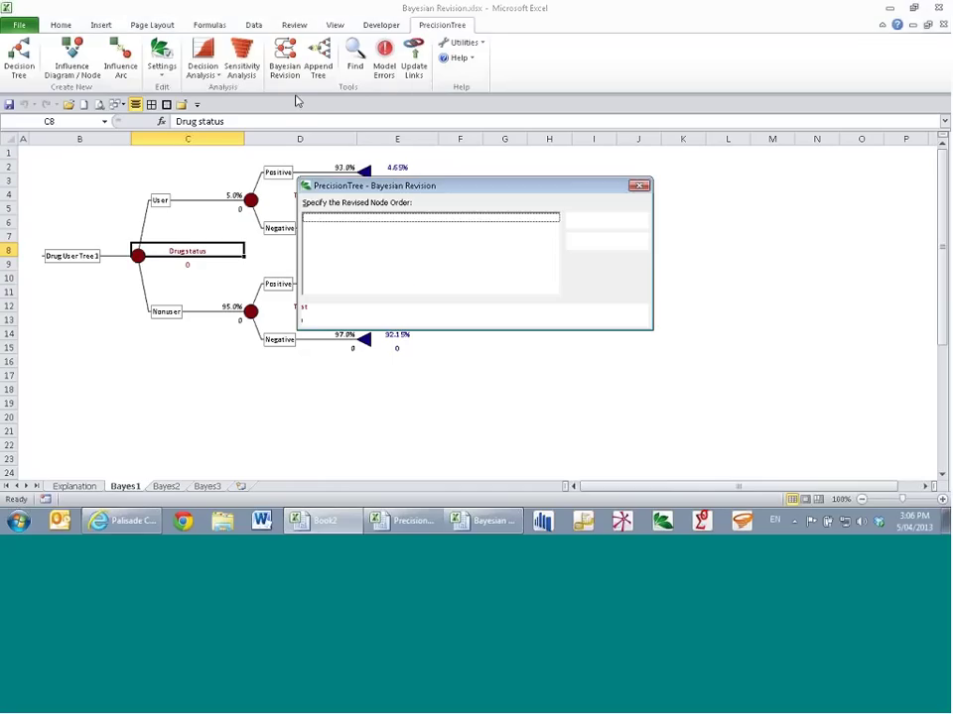
left_click(572, 316)
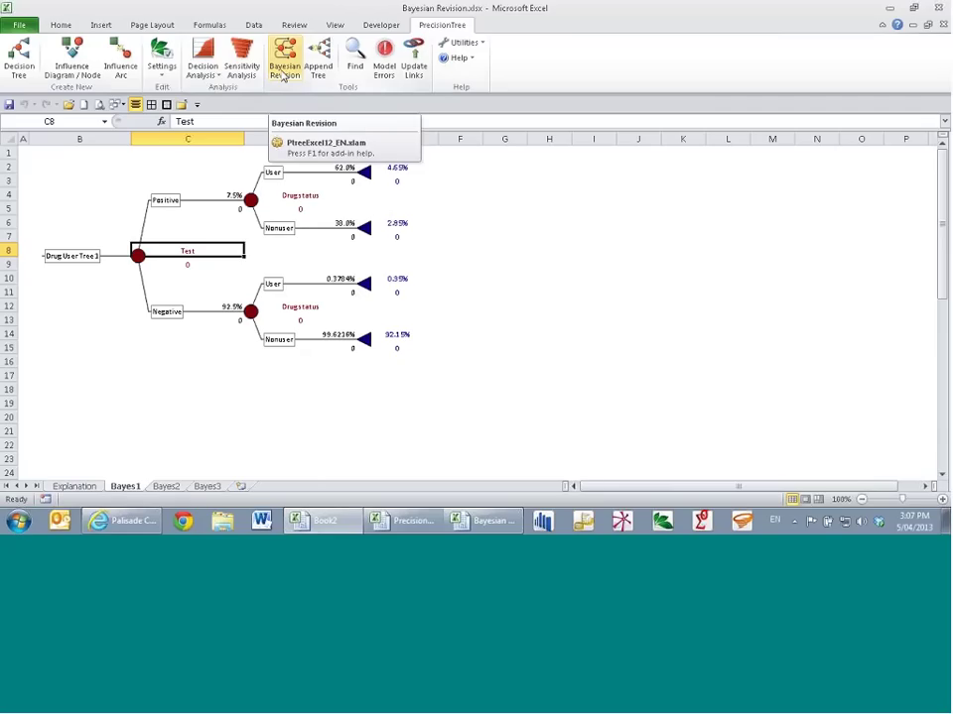
Step: Close the Bayesian Revision workbook and open New Features in PrecisionTree 6.0.xlsx from the example file list
key("ctrl+w")
left_click(483, 277)
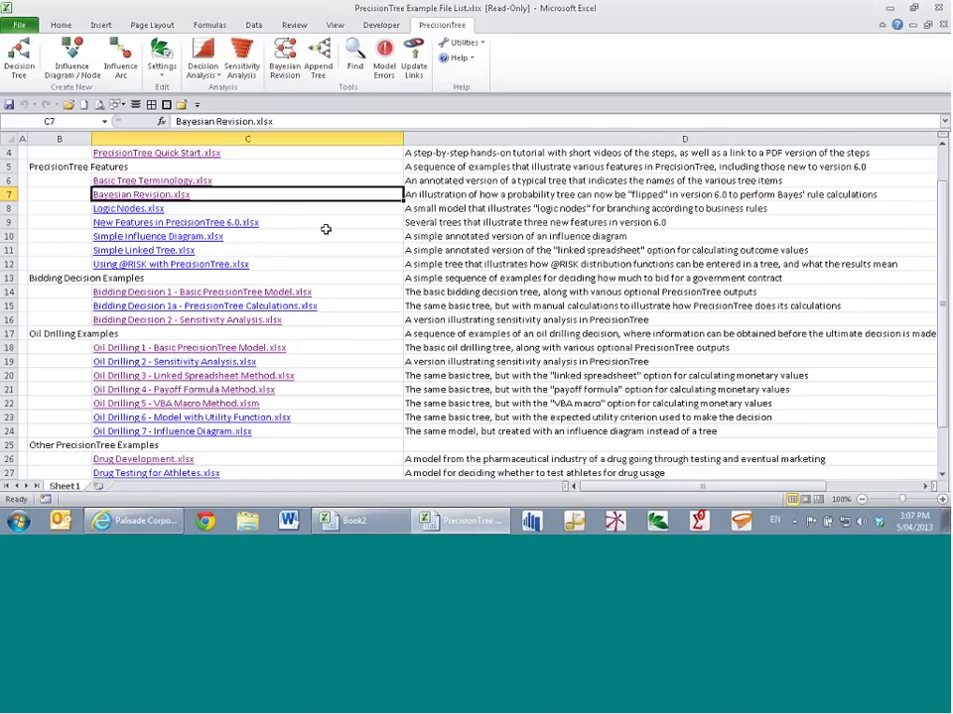
left_click(245, 227)
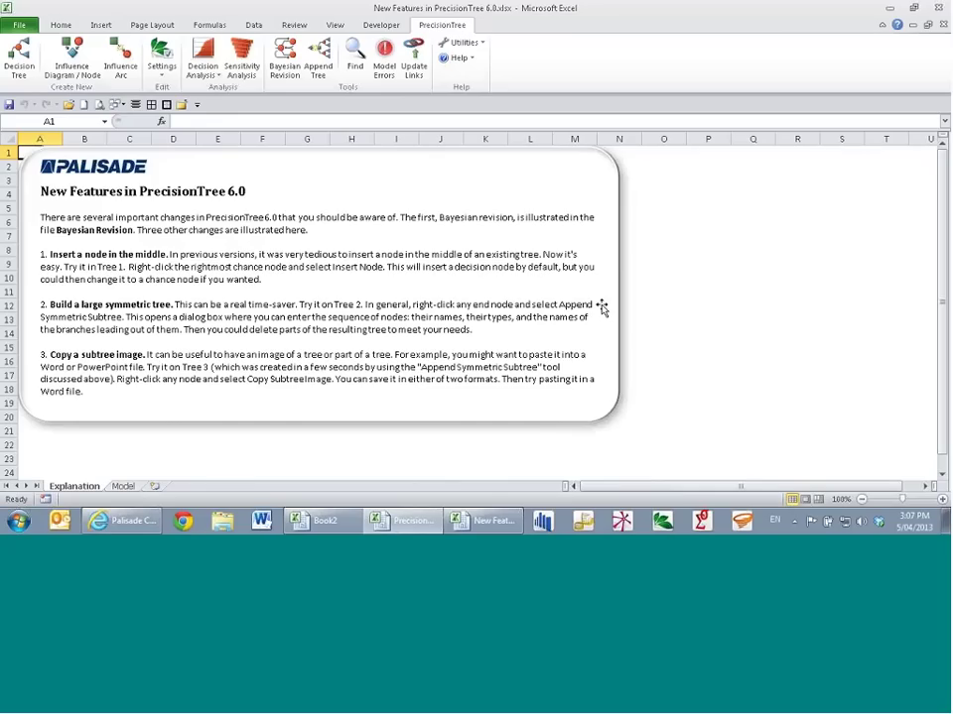
Step: On the Model sheet, insert a decision node ahead of Tree 1's first chance node and view its settings without changing them
left_click(123, 486)
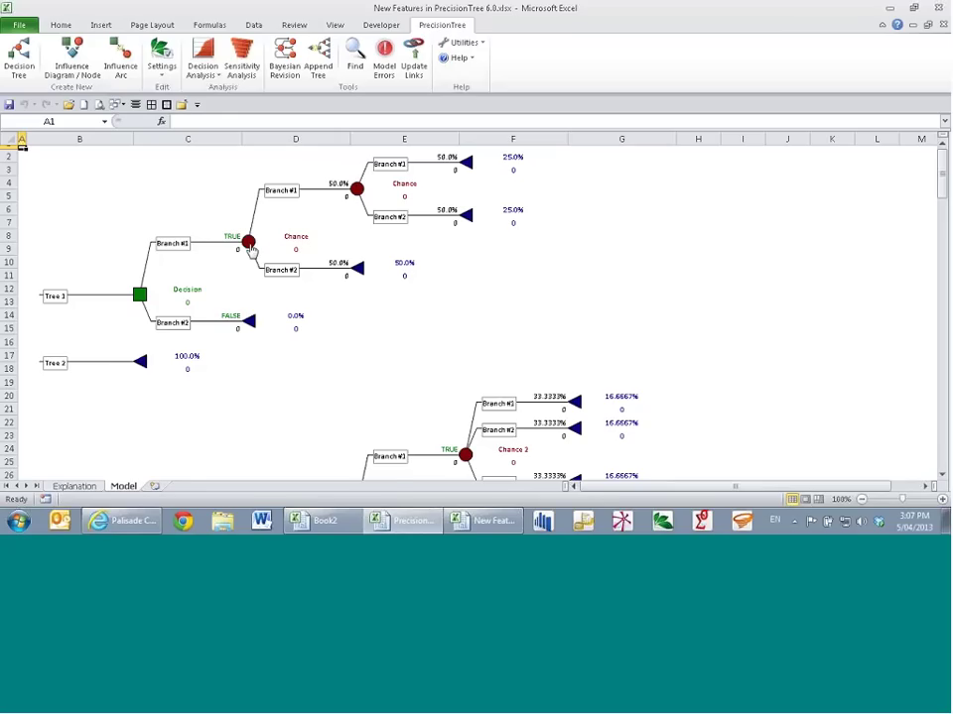
right_click(248, 244)
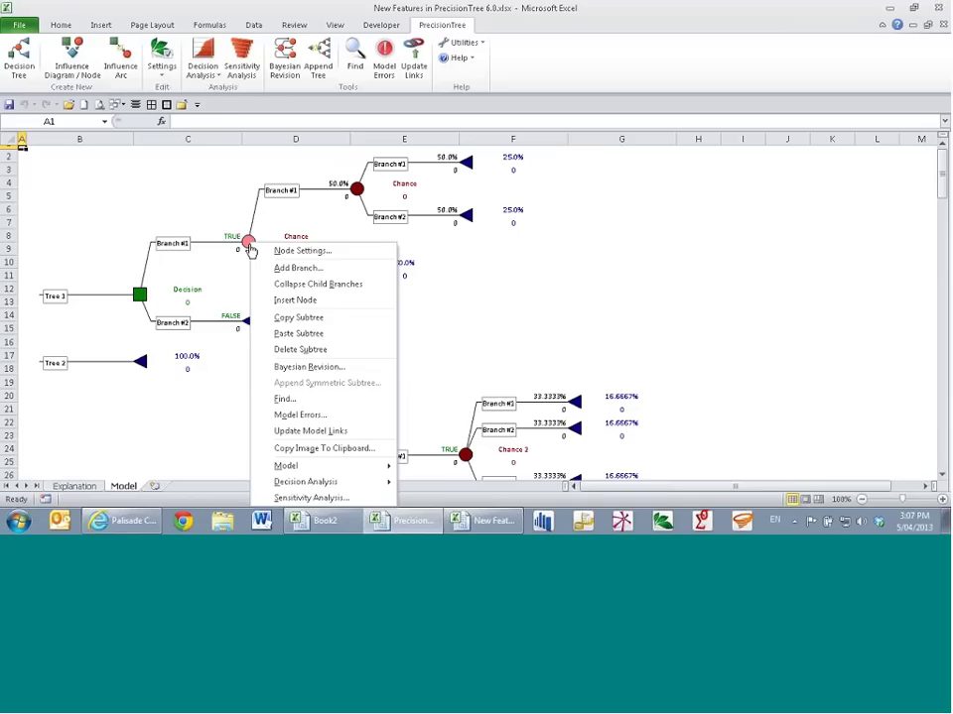
left_click(295, 299)
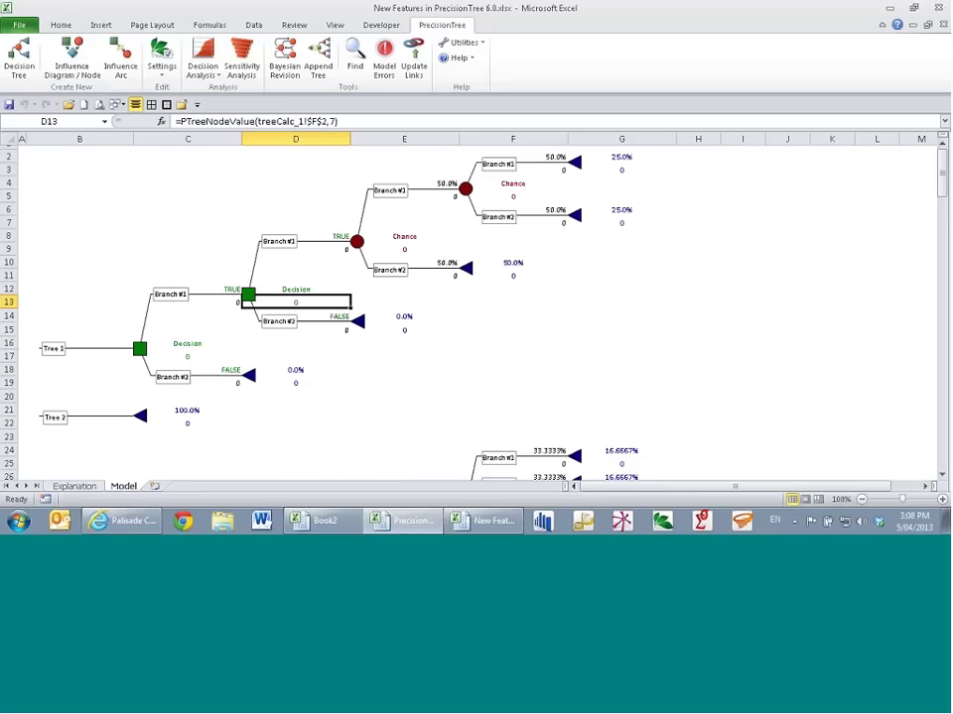
left_click(248, 297)
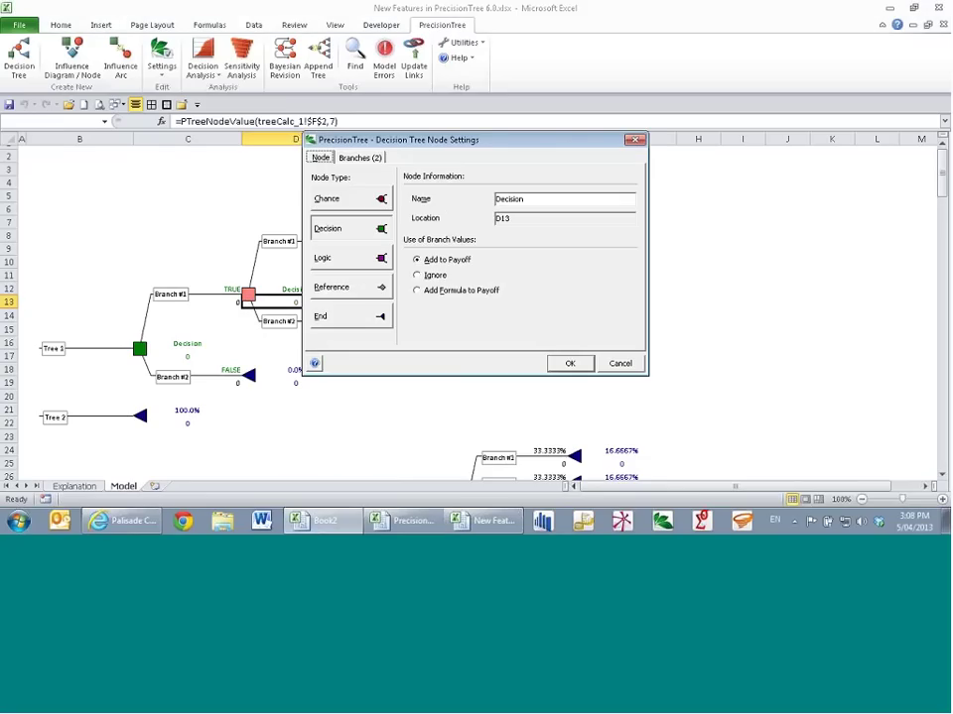
left_click(620, 363)
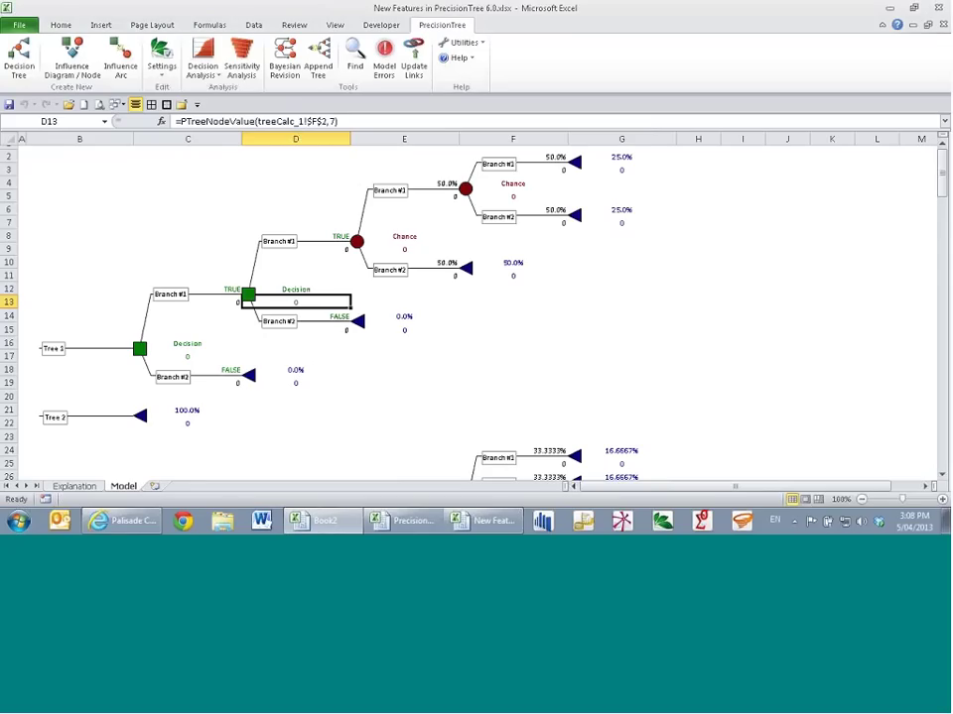
Step: Examine the structure of the large symmetric tree below Tree 2 on the Model sheet
scroll(401, 360, "down", 4)
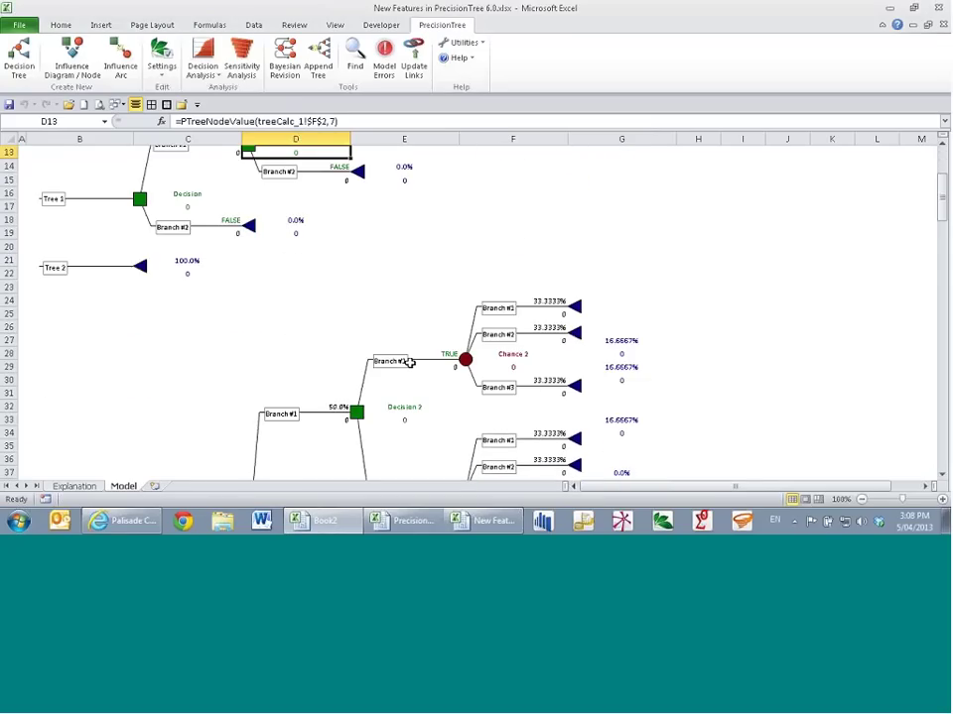
scroll(329, 334, "down", 5)
scroll(327, 331, "down", 5)
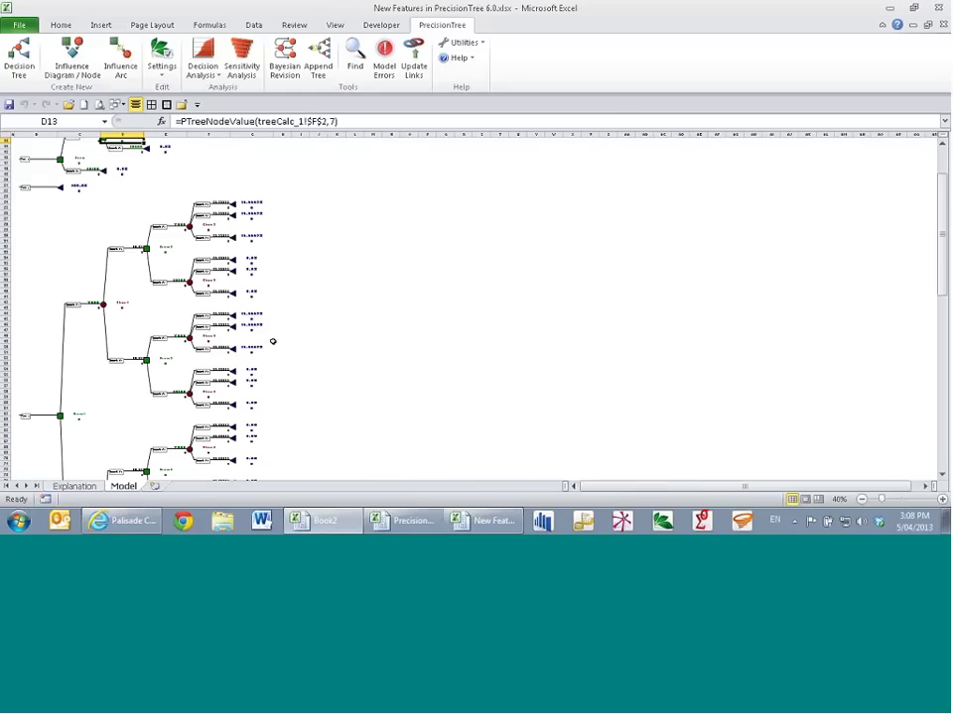
scroll(170, 280, "down", 2)
scroll(170, 280, "down", 1)
scroll(143, 301, "up", 1)
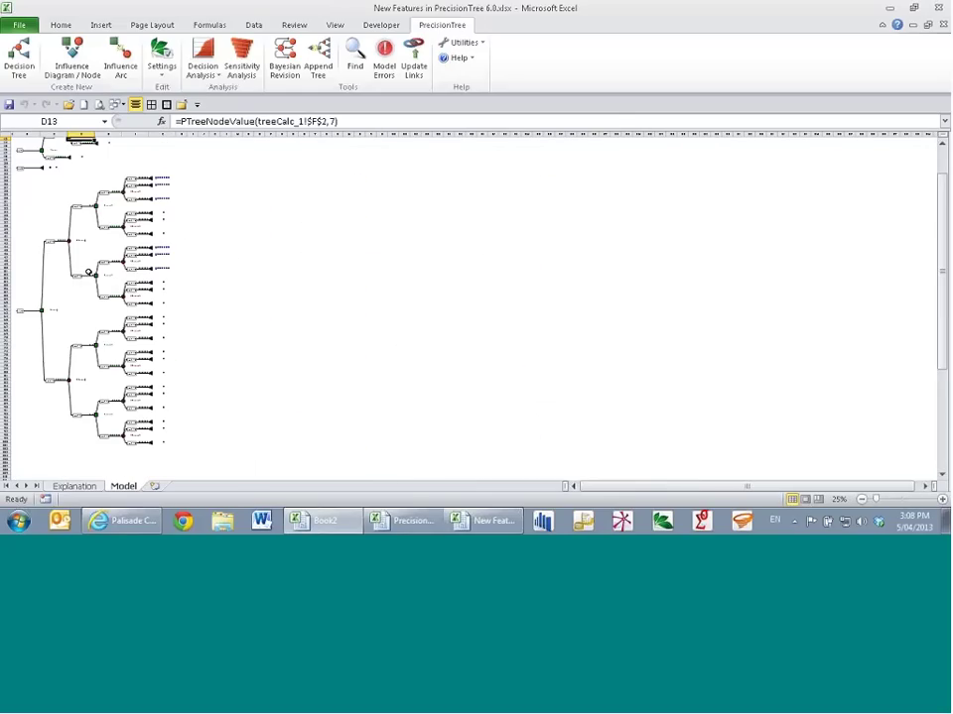
scroll(241, 261, "up", 5)
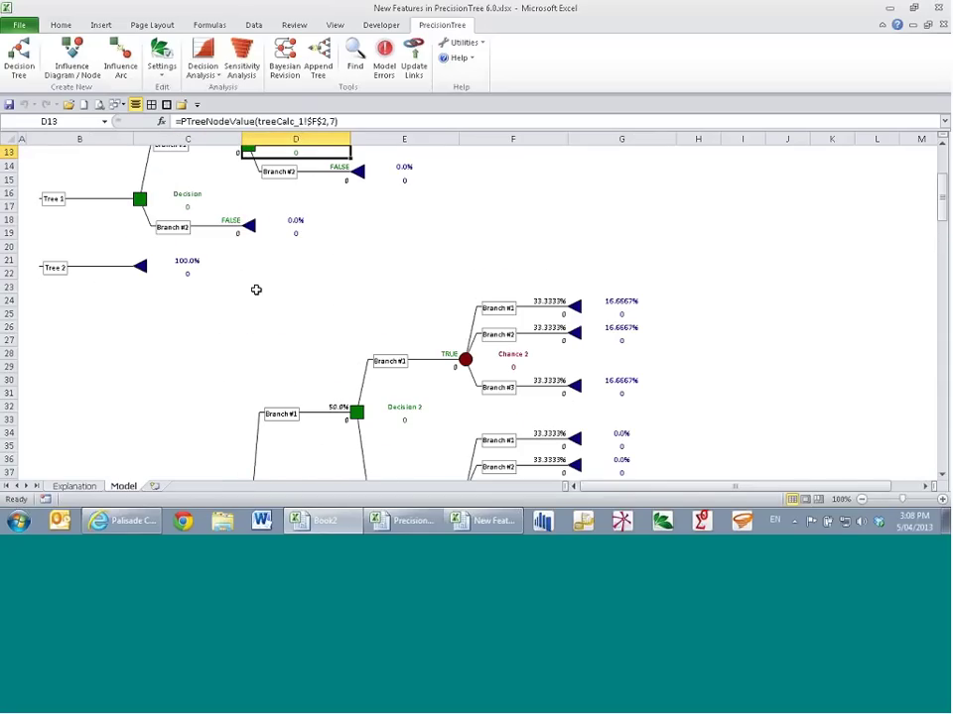
scroll(256, 289, "down", 2)
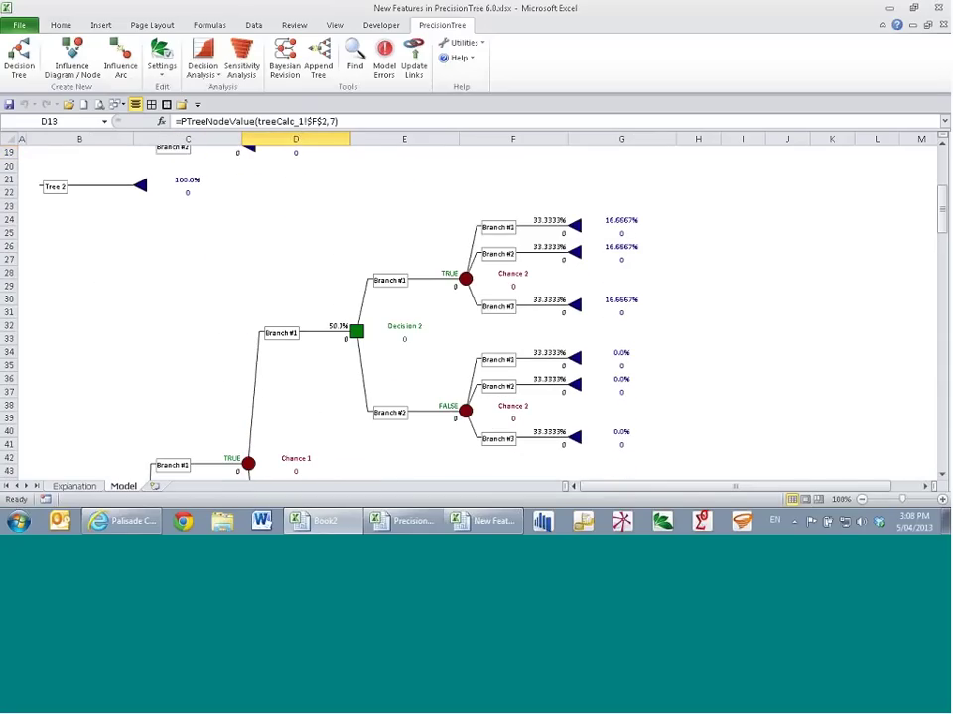
Step: Start appending a symmetric subtree at Tree 2's end node, defining the first node as Dec1 of type Decision
scroll(297, 289, "up", 3)
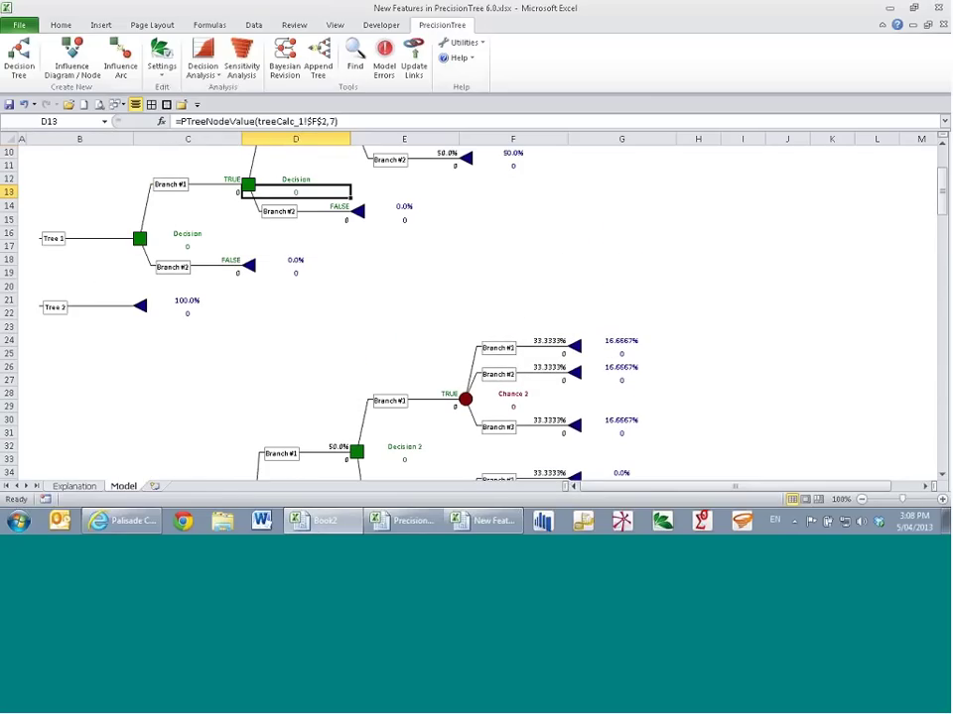
left_click(318, 69)
left_click(181, 315)
left_click(319, 61)
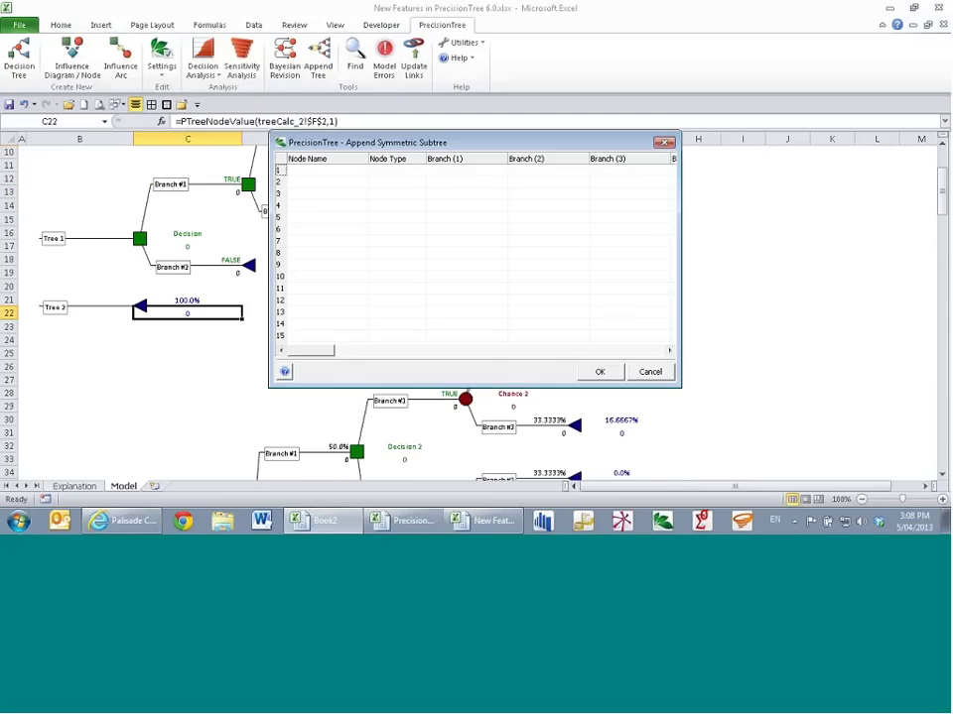
left_click(350, 172)
type("D")
type("ec")
type("i")
left_click(420, 170)
left_click(388, 194)
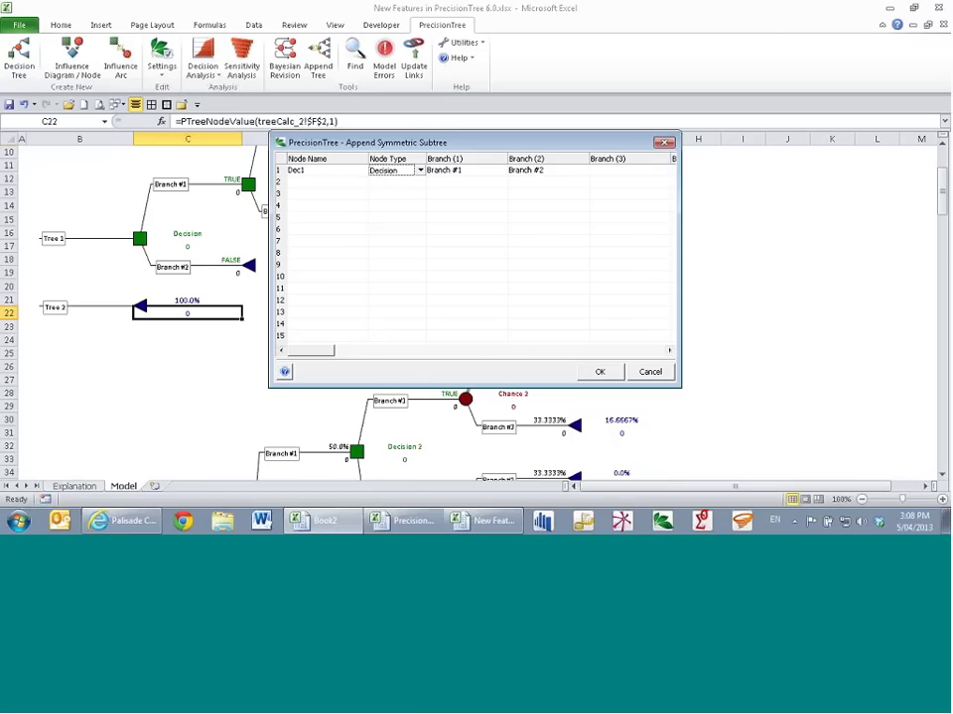
Step: Define the subtree's second node as Cha1 of type Chance and add a third branch named Branch #3
left_click(321, 184)
type("Cha")
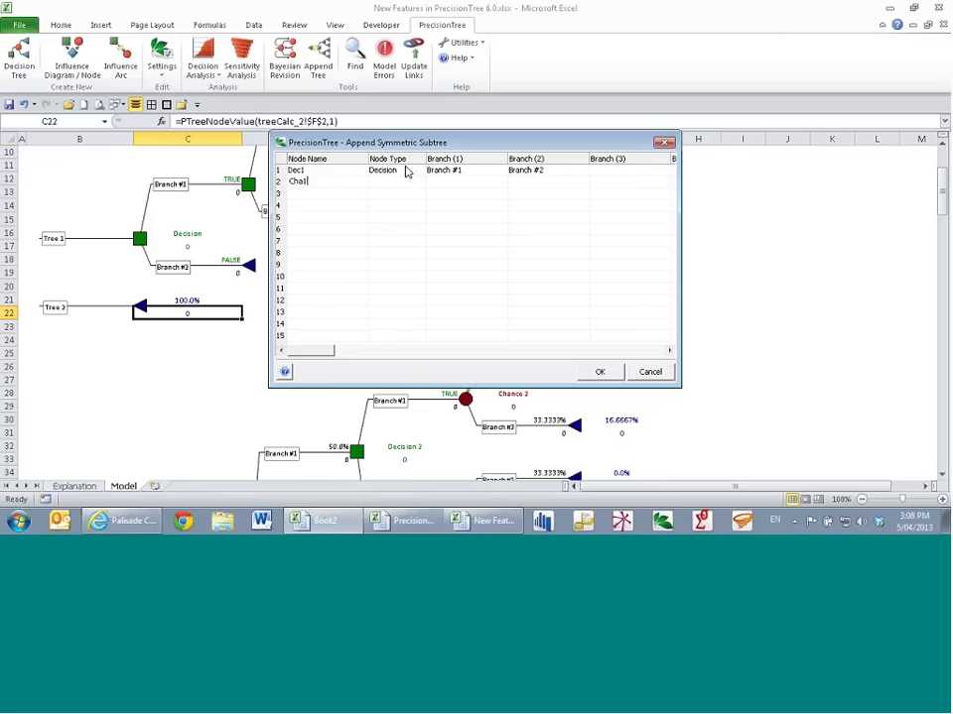
type("1")
key("Tab")
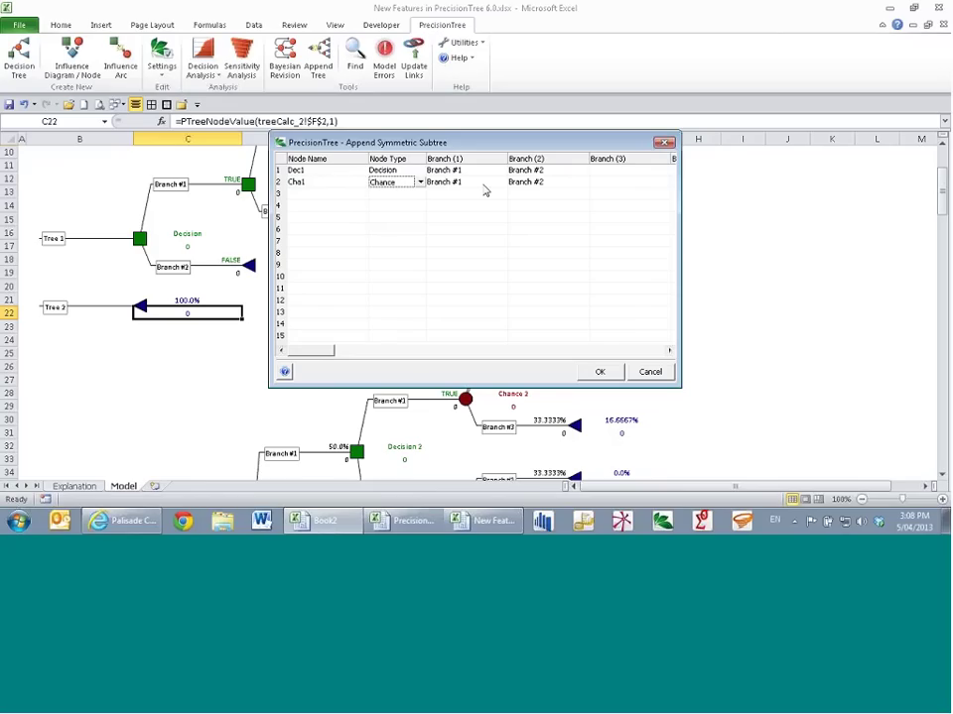
left_click(609, 182)
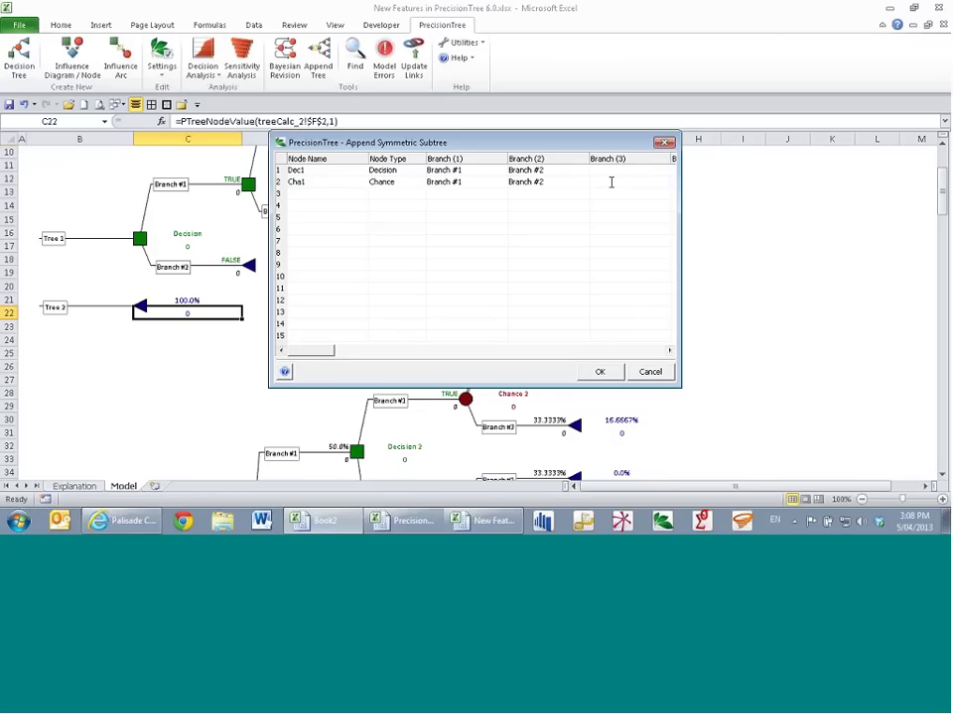
type("Branch #3")
Step: Define the subtree's third node as Dec2 of type Decision
left_click(332, 194)
type("Dec2")
left_click(400, 196)
left_click(419, 193)
left_click(391, 216)
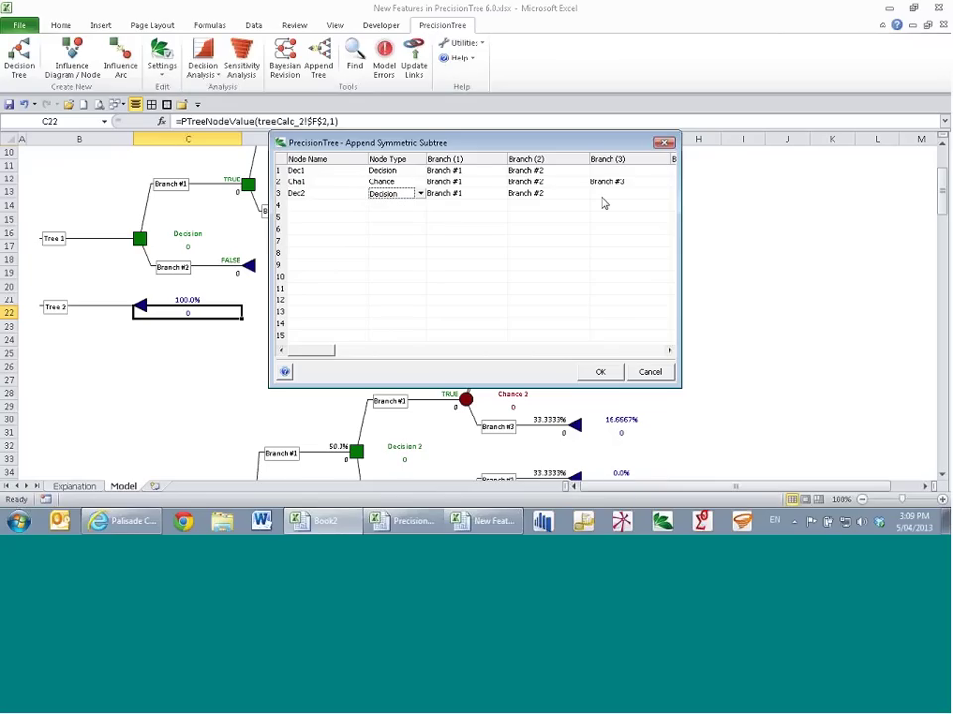
Step: Define the subtree's fourth node as Cha2 of type Chance and append the symmetric subtree to Tree 2
left_click(338, 207)
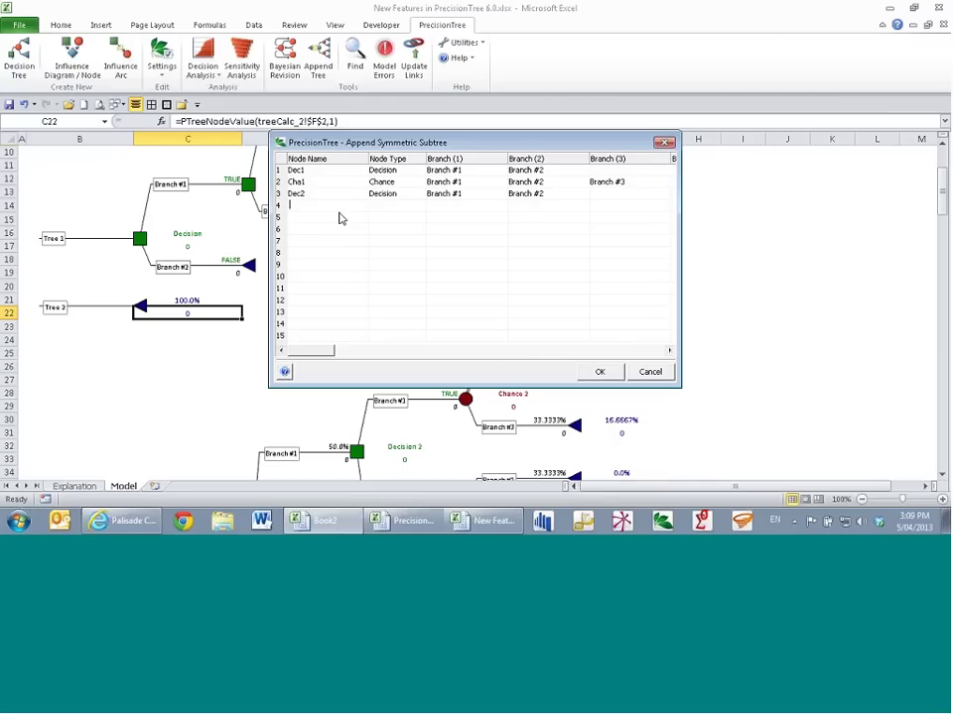
type("Cha")
type("2")
key("Tab")
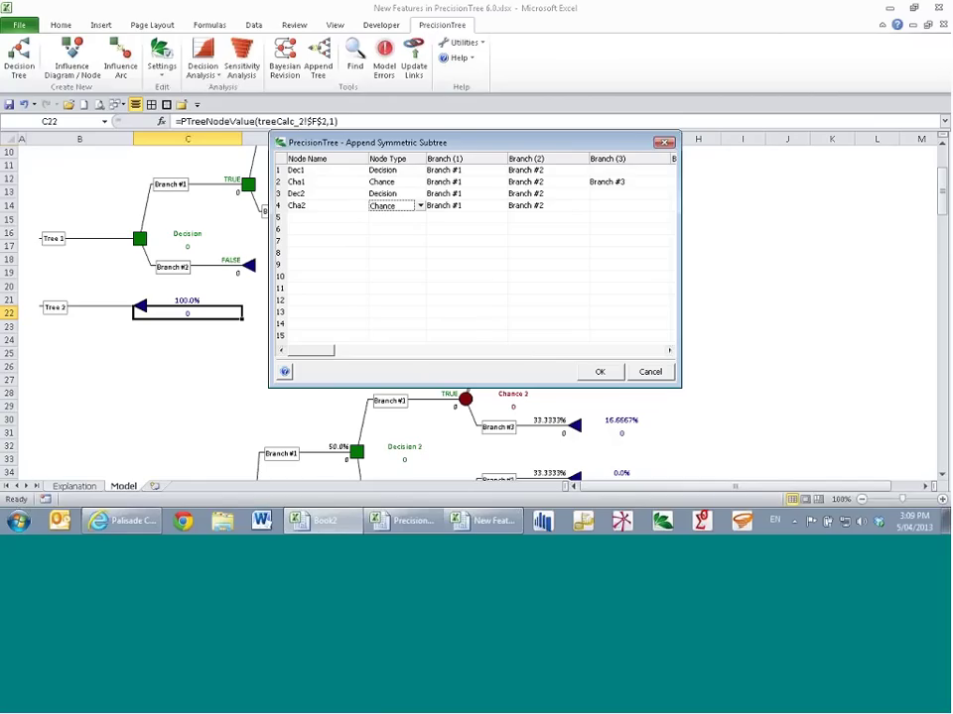
left_click(608, 371)
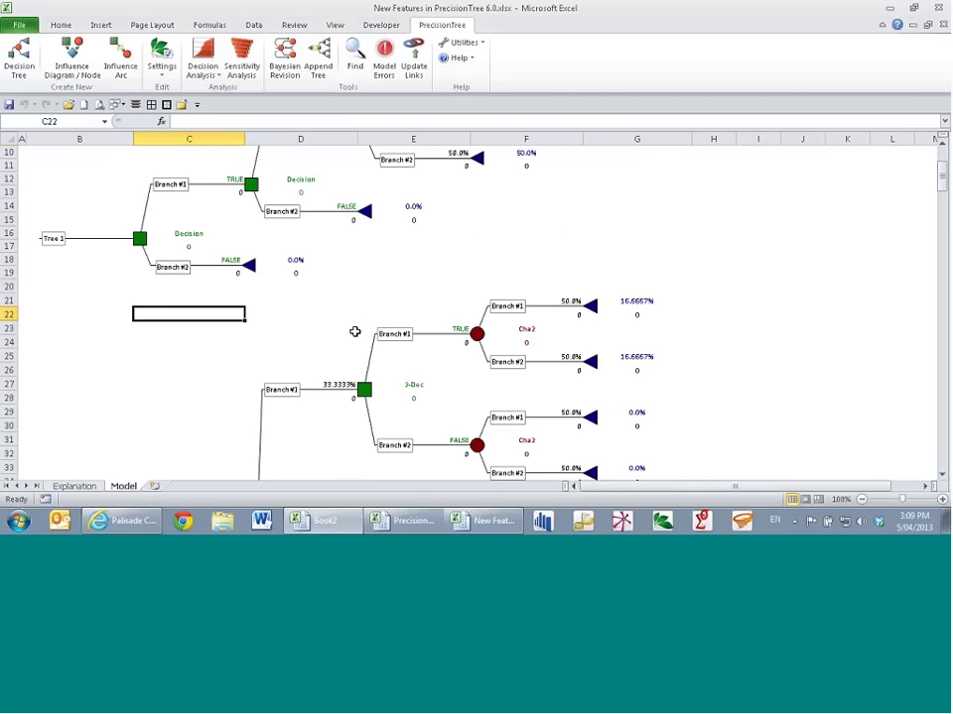
Step: Examine the decision and chance branches of the symmetric subtree appended to Tree 2
scroll(278, 384, "down", 1)
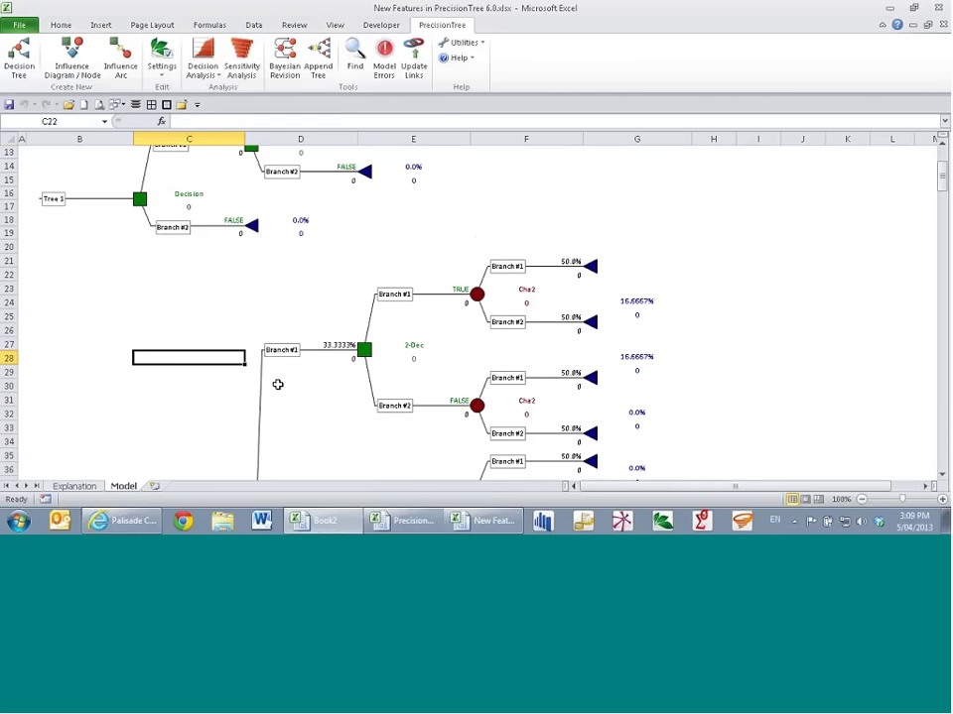
scroll(281, 359, "down", 4)
scroll(279, 357, "down", 4, "ctrl")
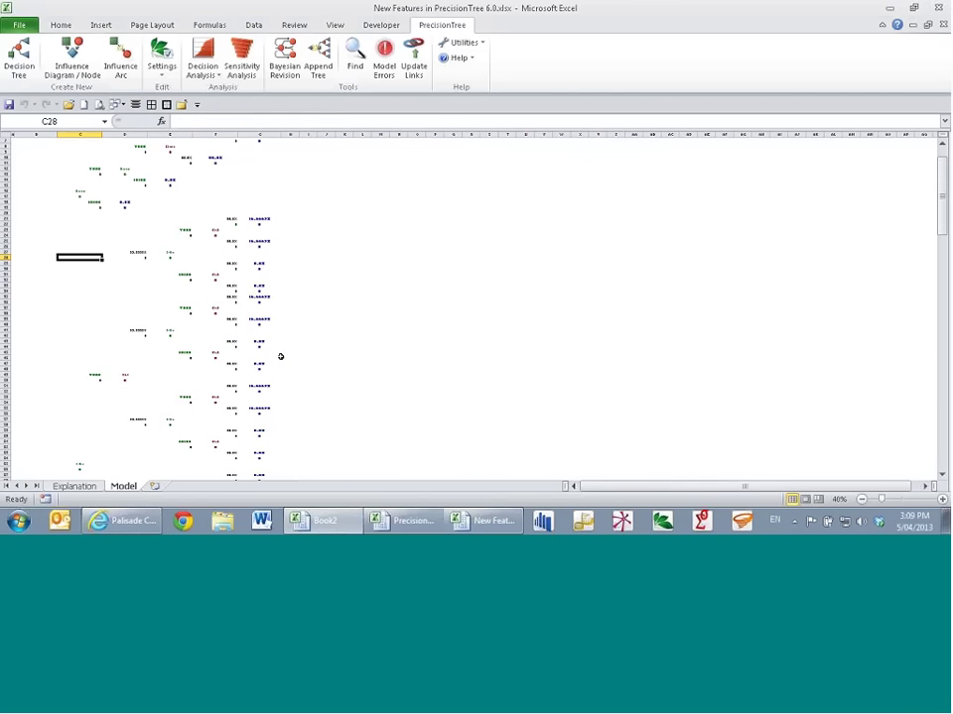
scroll(280, 356, "down", 6)
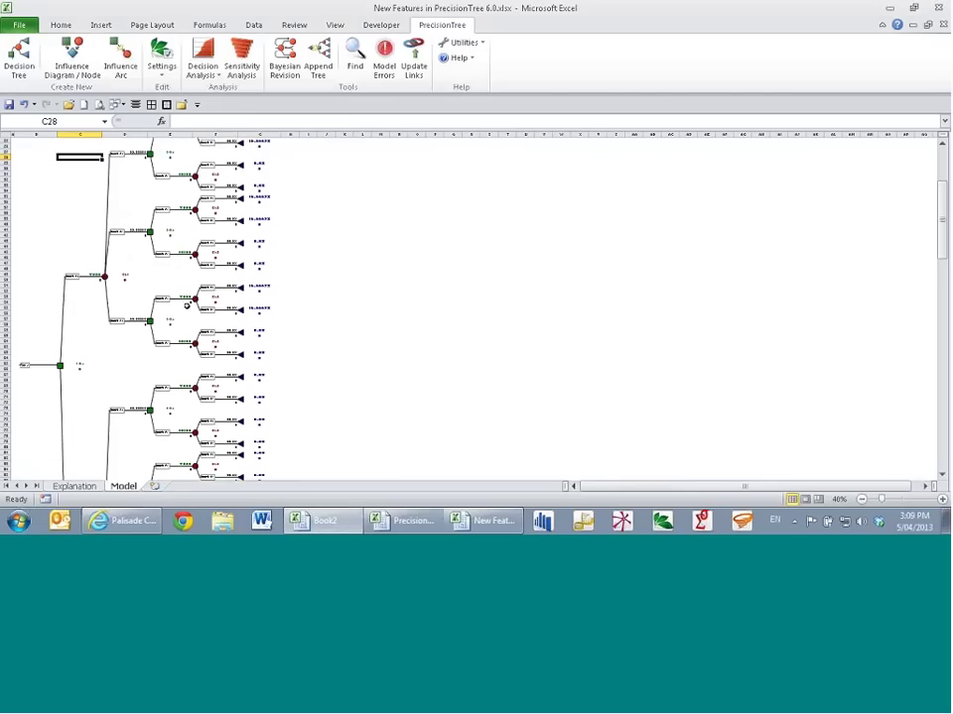
scroll(186, 306, "down", 9)
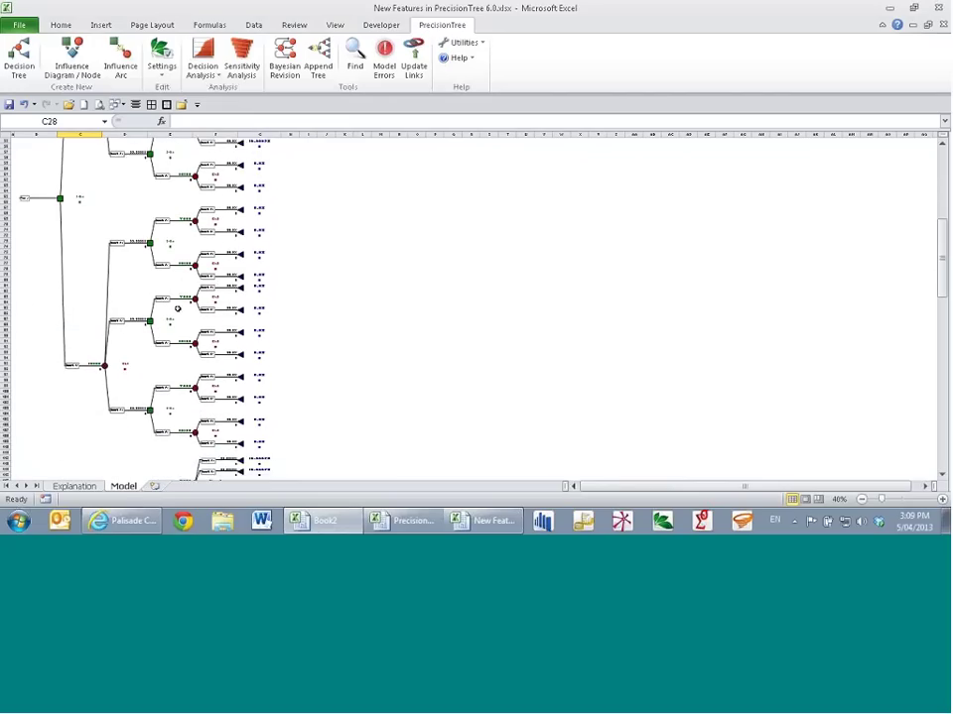
scroll(177, 308, "down", 3)
scroll(189, 337, "up", 6)
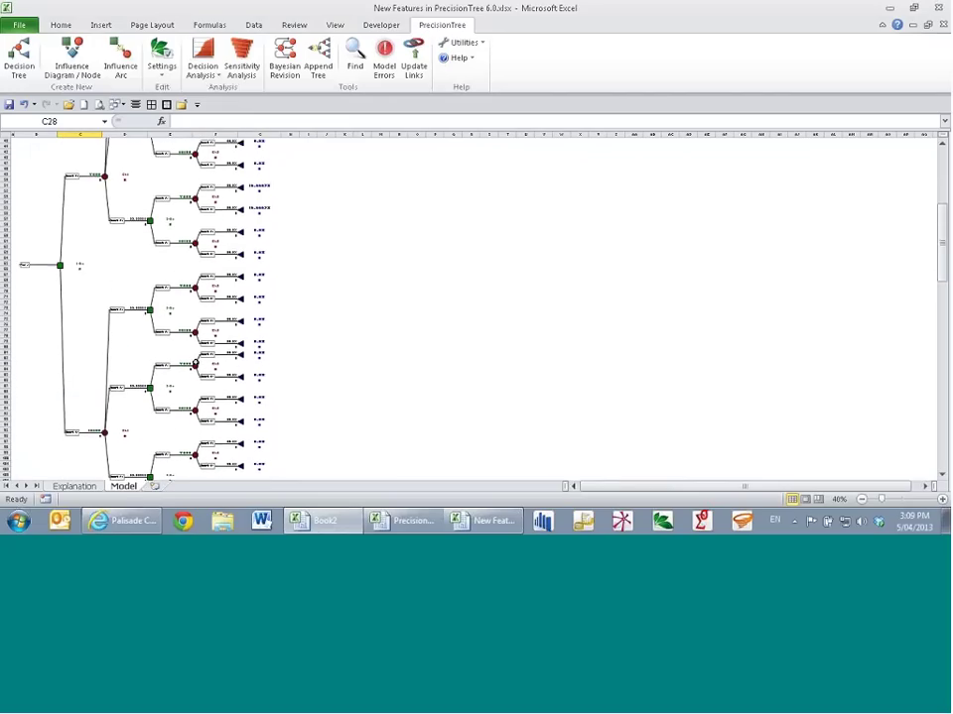
scroll(195, 364, "up", 9)
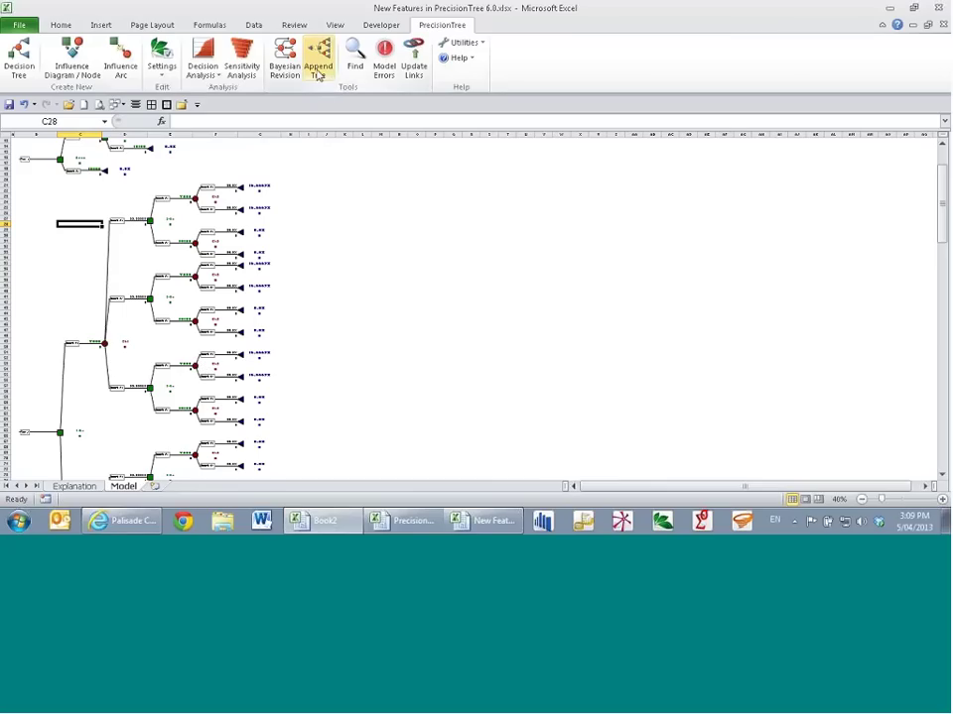
scroll(127, 362, "down", 5)
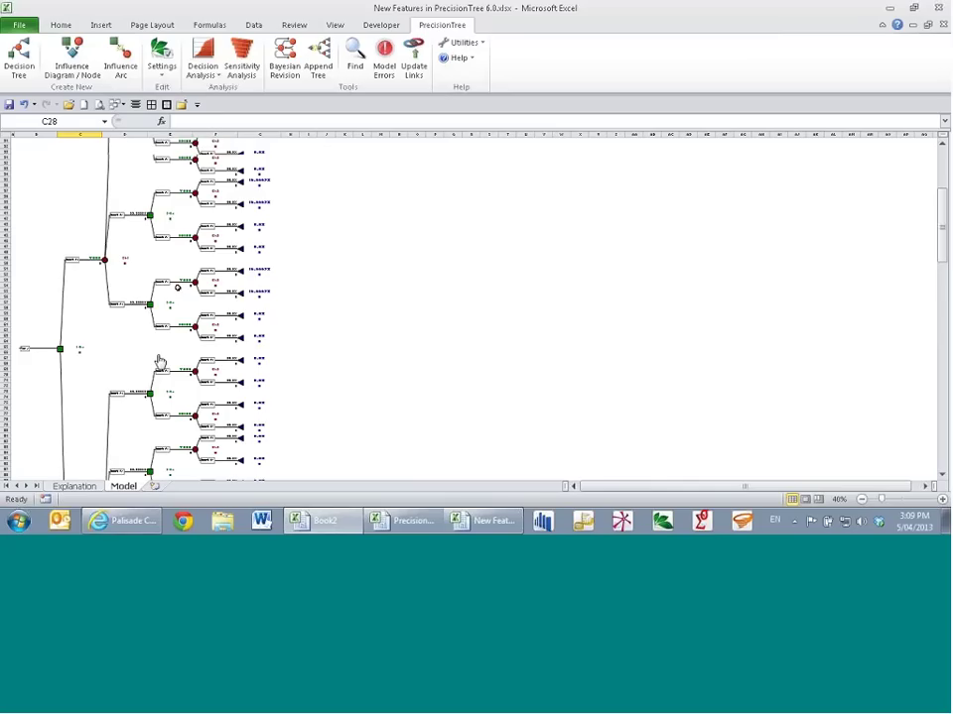
scroll(159, 362, "up", 2)
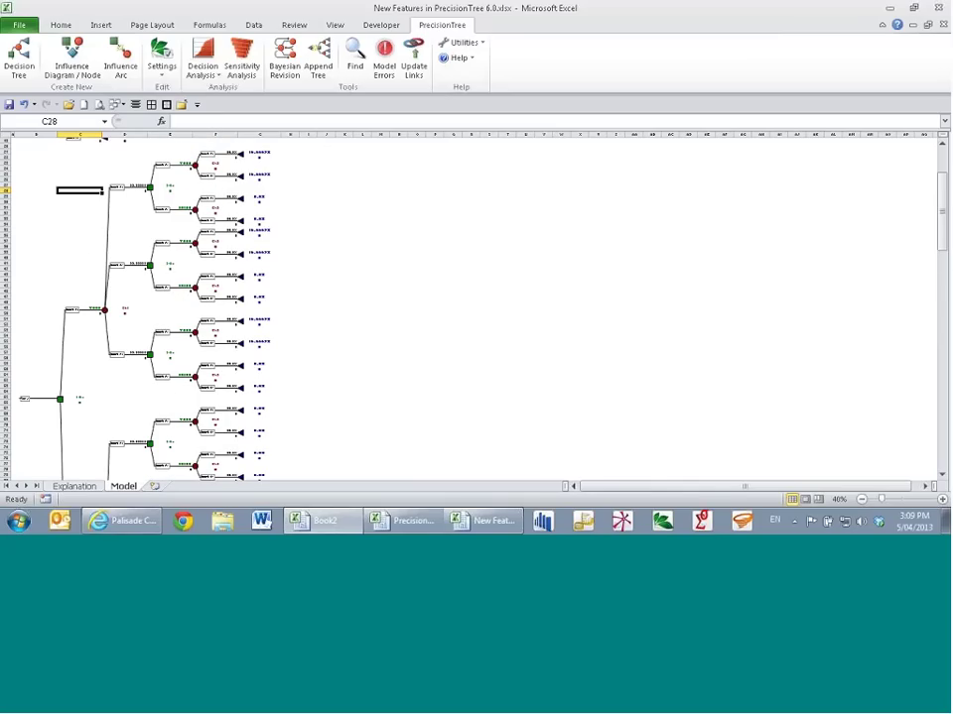
scroll(192, 305, "down", 12)
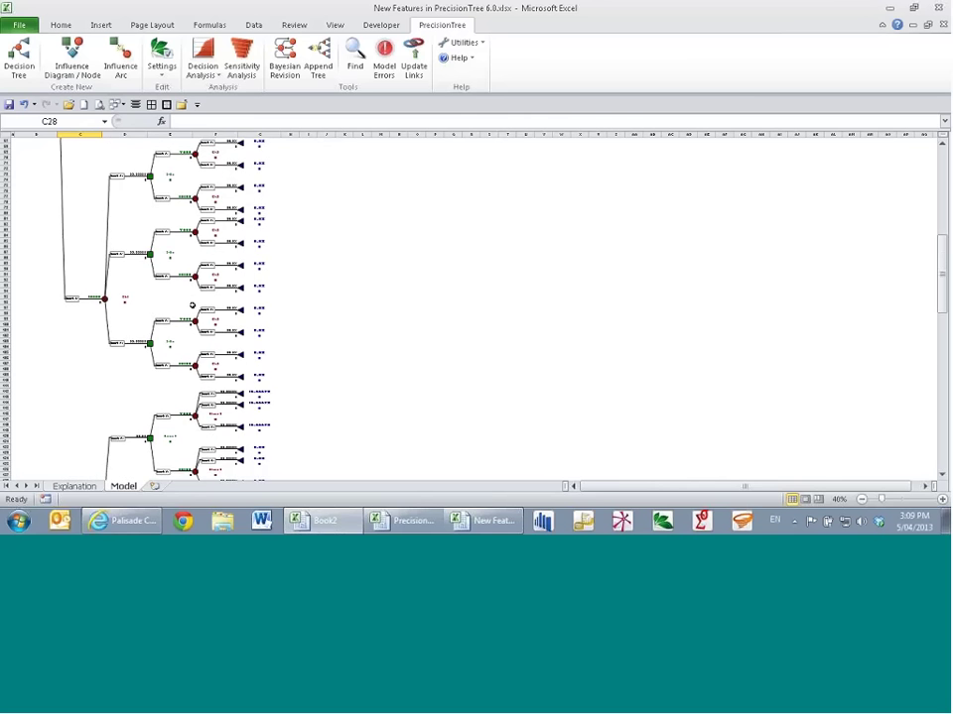
Step: Compare the three decision branches under Tree 2's second Cha1 node with the rest of the model, including Tree 1
scroll(192, 306, "up", 5)
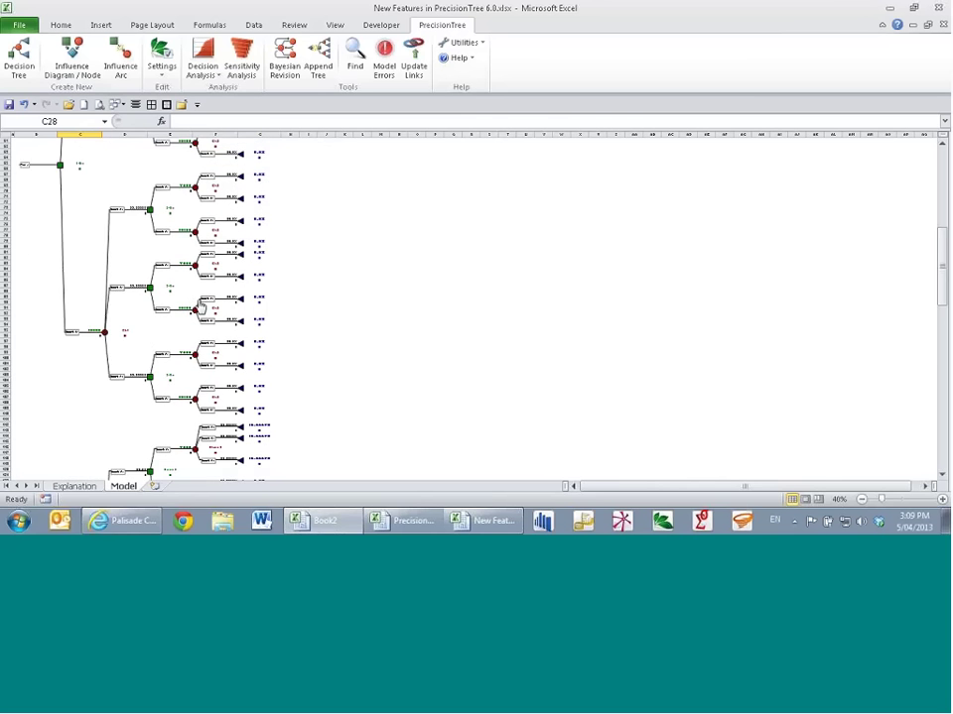
scroll(200, 309, "down", 4)
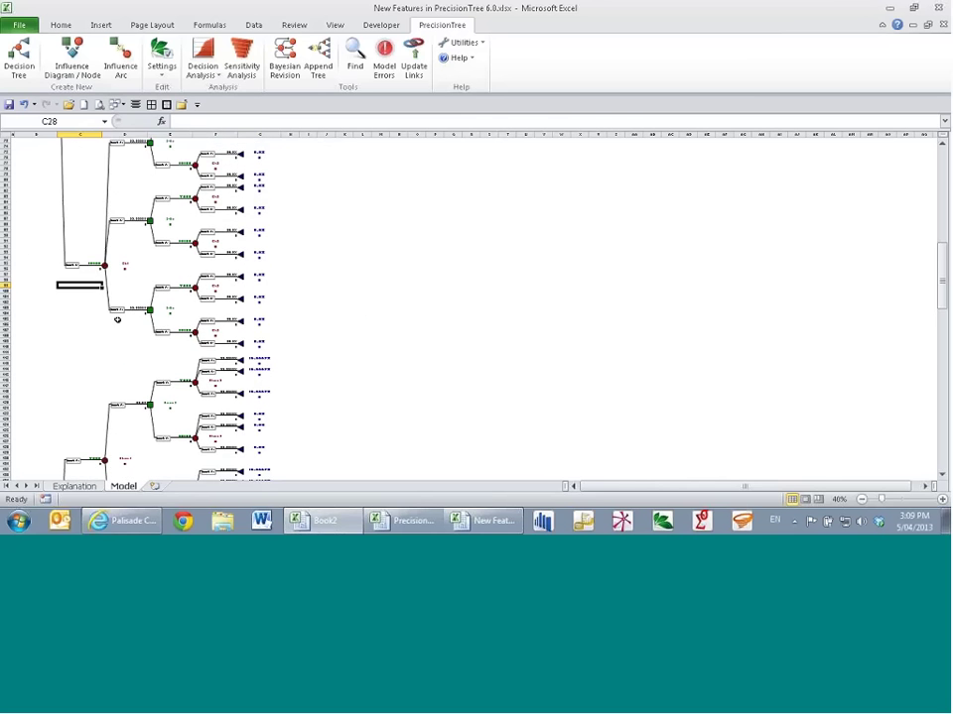
scroll(117, 318, "up", 5)
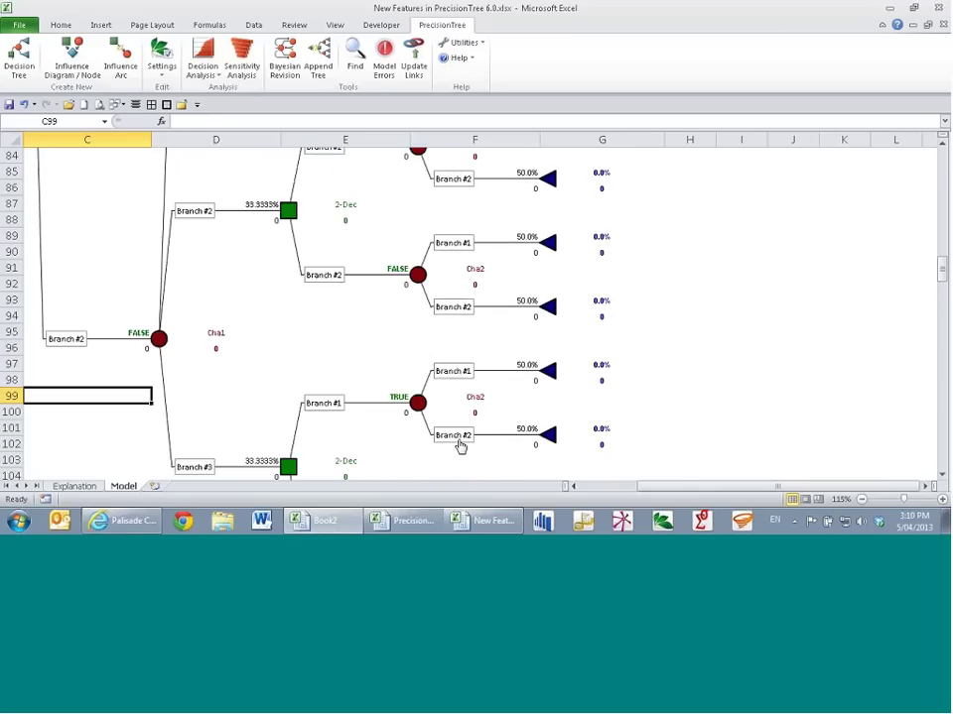
scroll(298, 381, "down", 1)
scroll(310, 381, "down", 3)
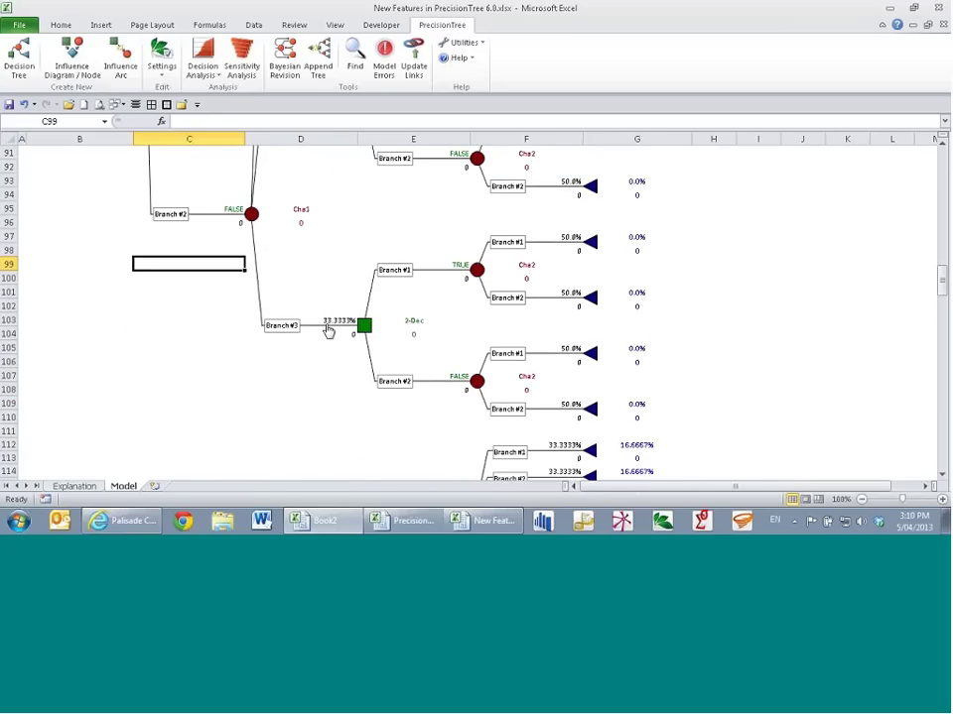
scroll(329, 327, "up", 20)
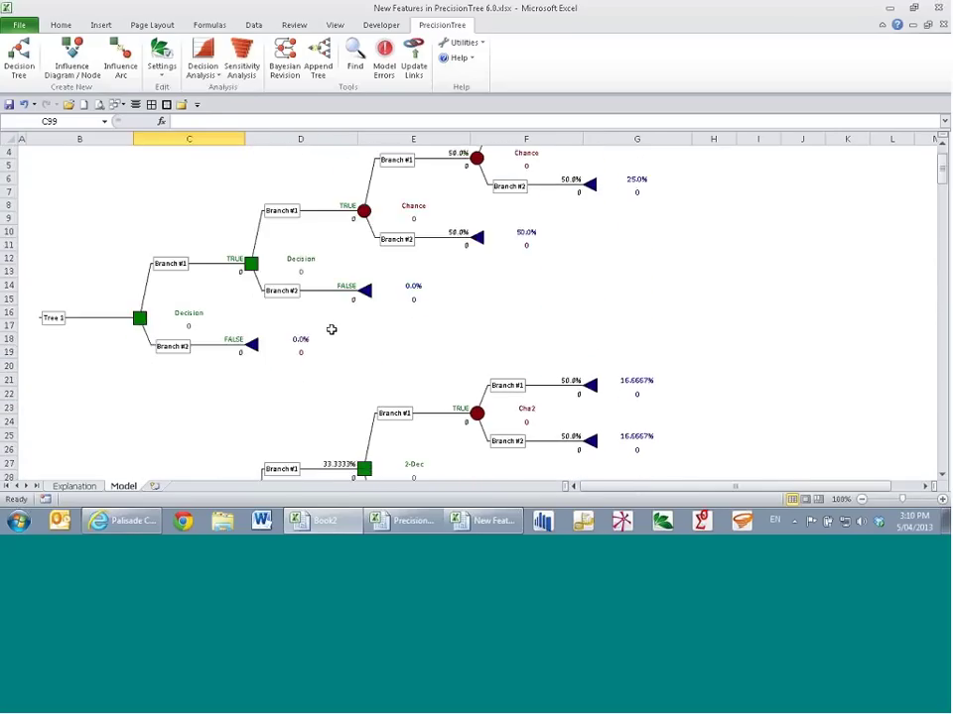
scroll(331, 329, "down", 20)
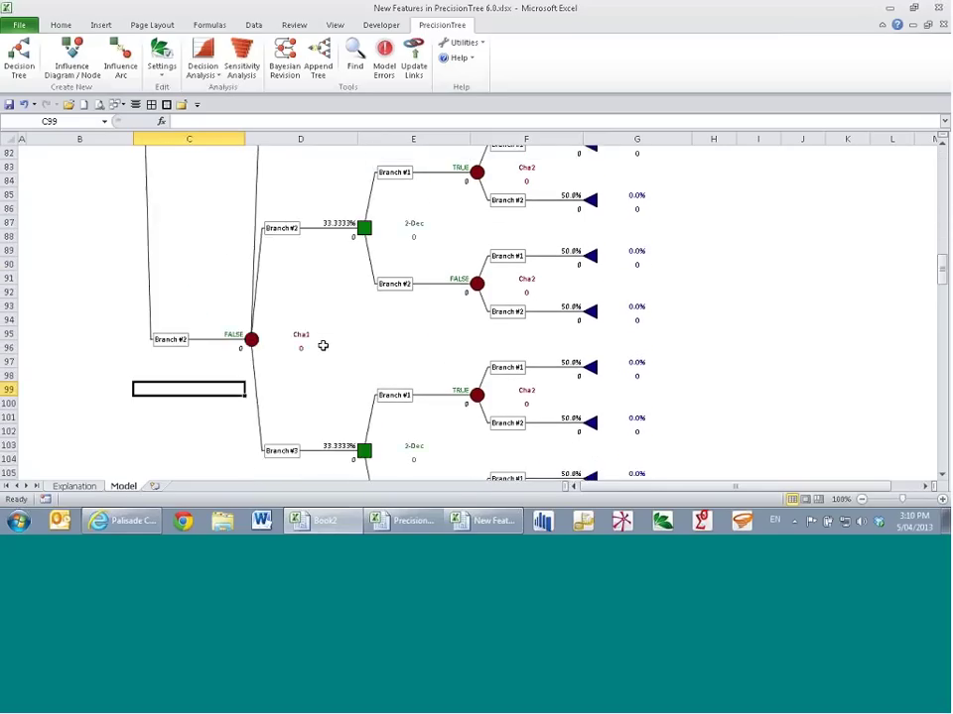
scroll(322, 346, "down", 3)
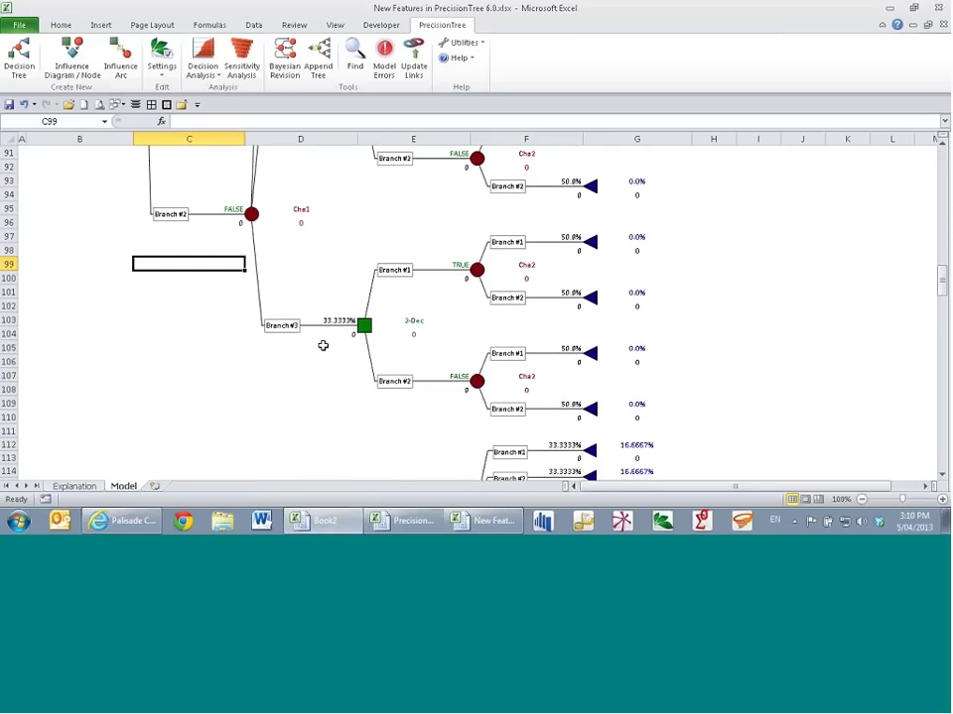
Step: Collapse the child branches of the Cha1 node on Branch #2 of Tree 2
scroll(323, 345, "up", 1)
right_click(250, 260)
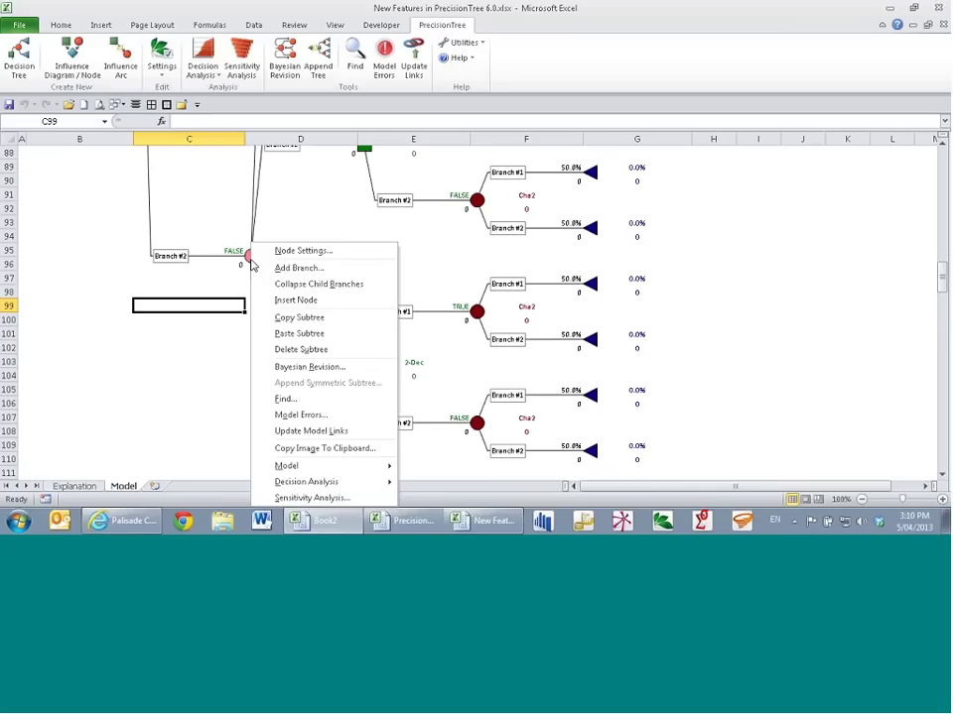
left_click(331, 288)
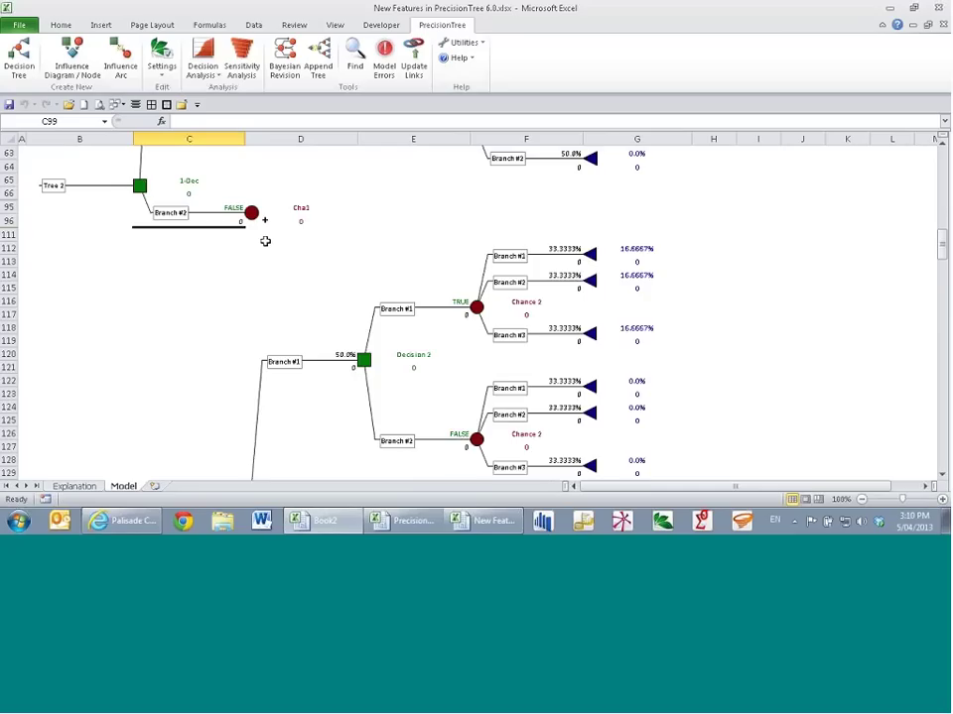
scroll(265, 241, "up", 2)
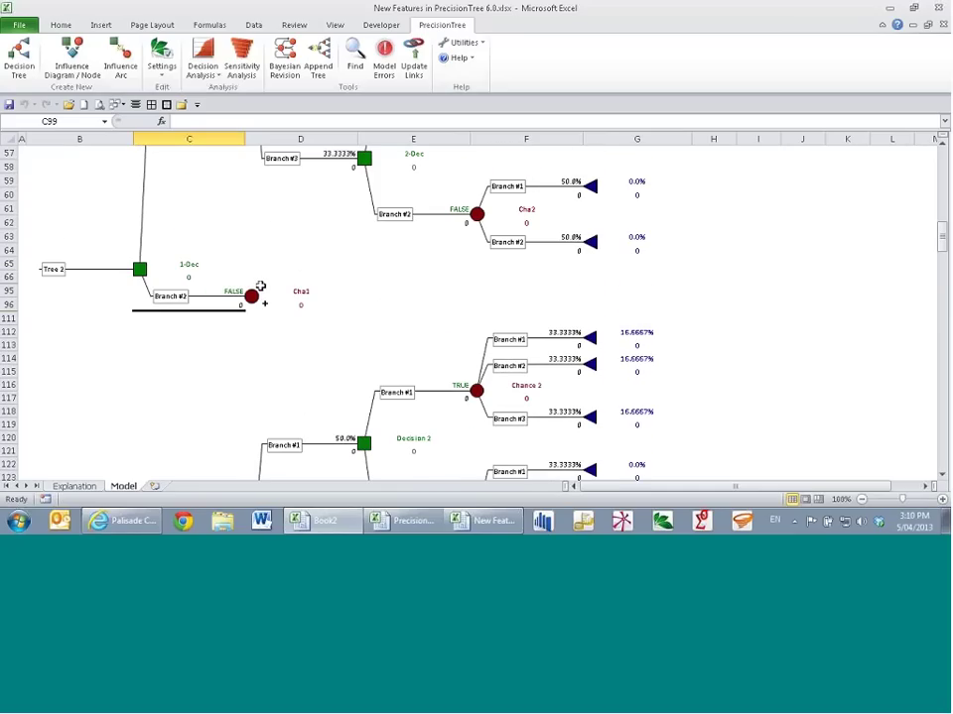
left_click(265, 304)
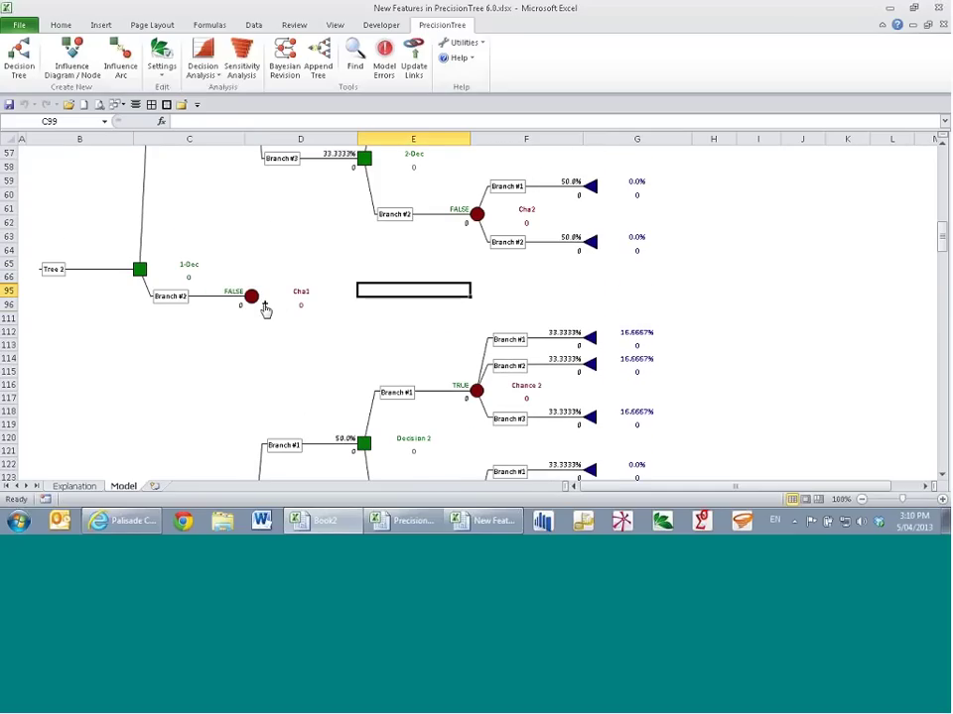
Step: Collapse the child branches of the Dec2 nodes on Branch #1 and Branch #2 of Tree 2's upper Cha1 node
scroll(265, 310, "up", 8)
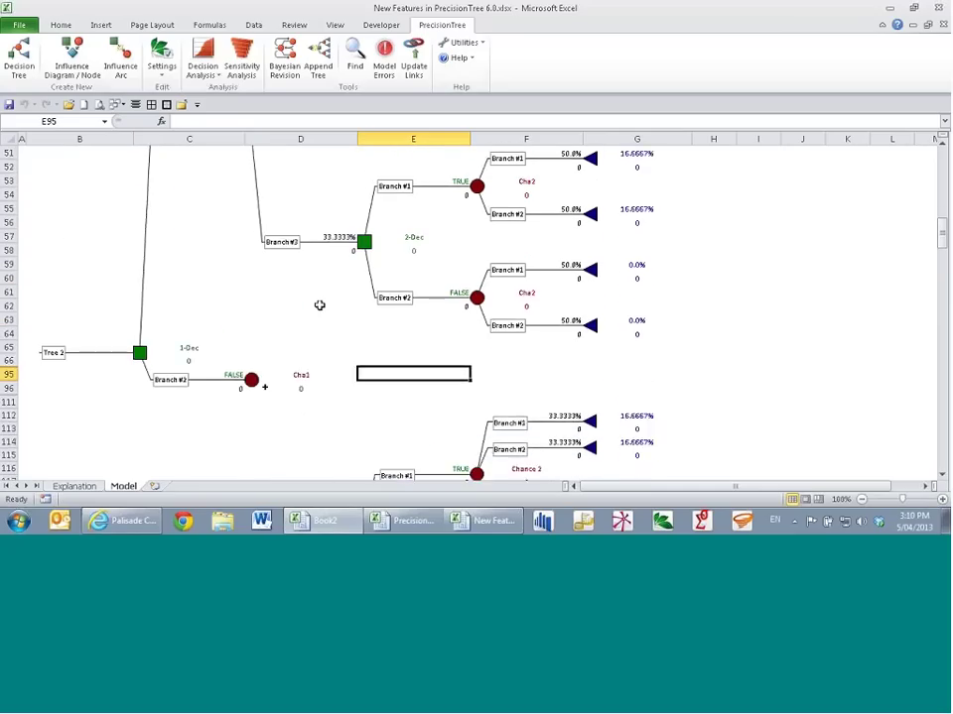
scroll(476, 262, "up", 5)
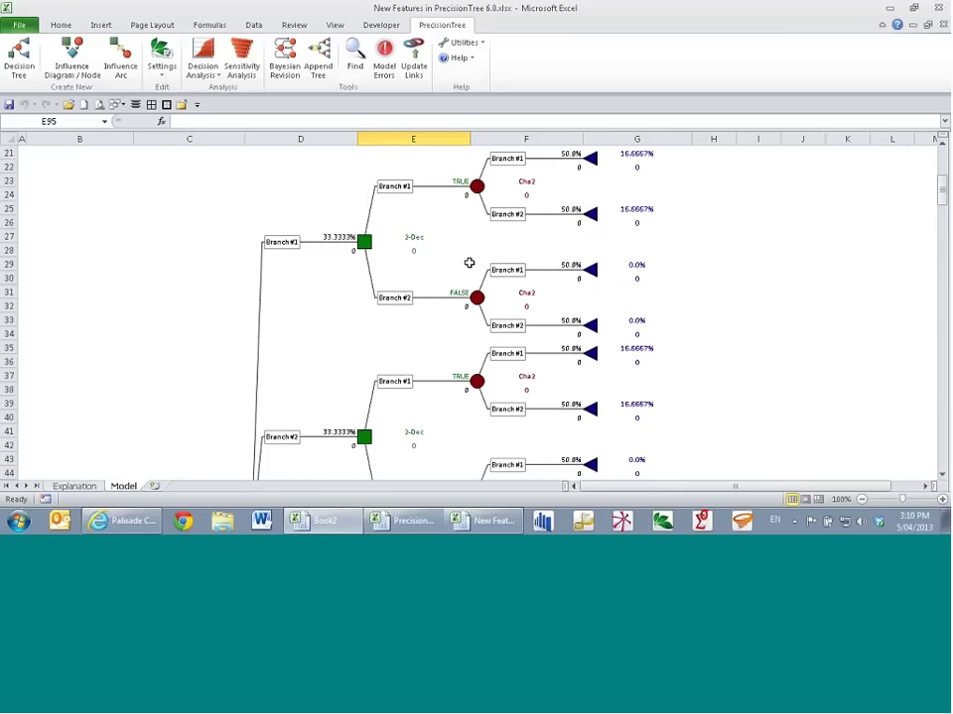
left_click(364, 285)
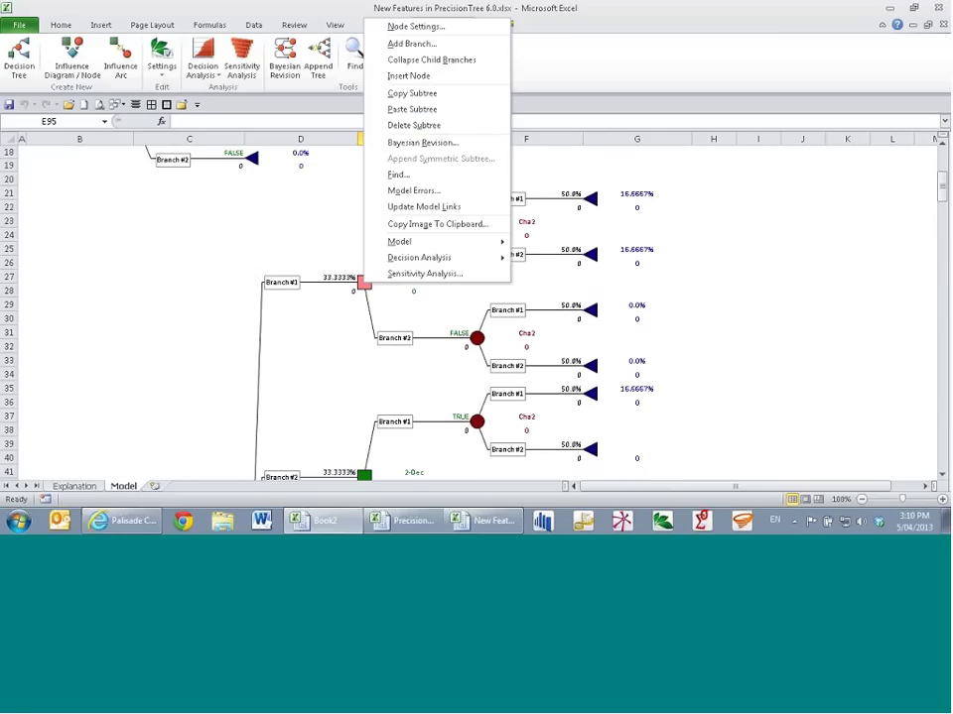
scroll(435, 246, "down", 6)
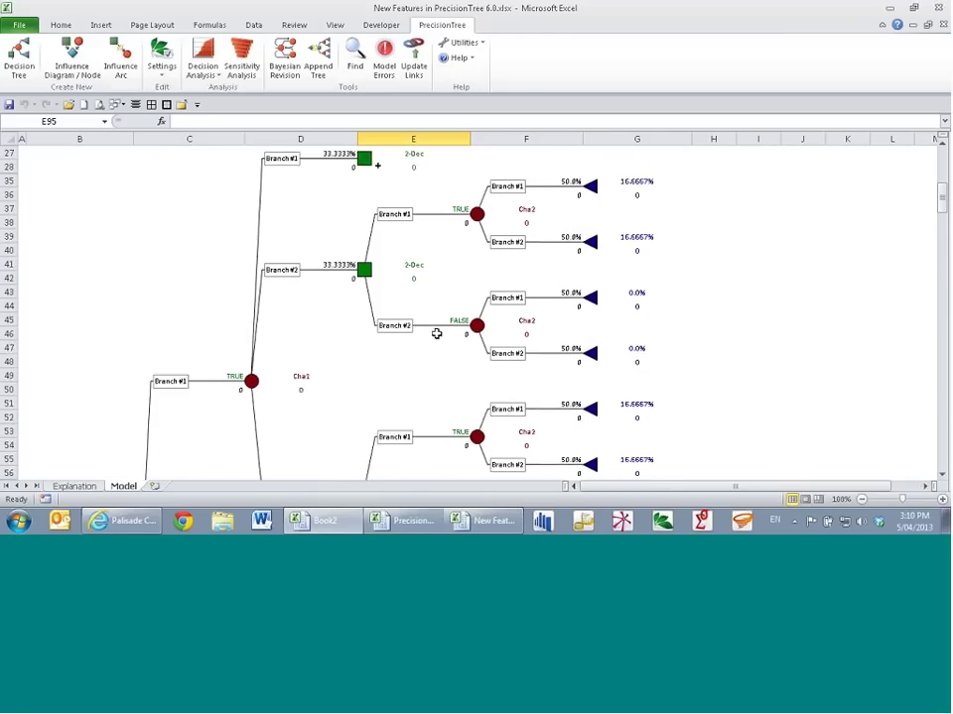
left_click(364, 241)
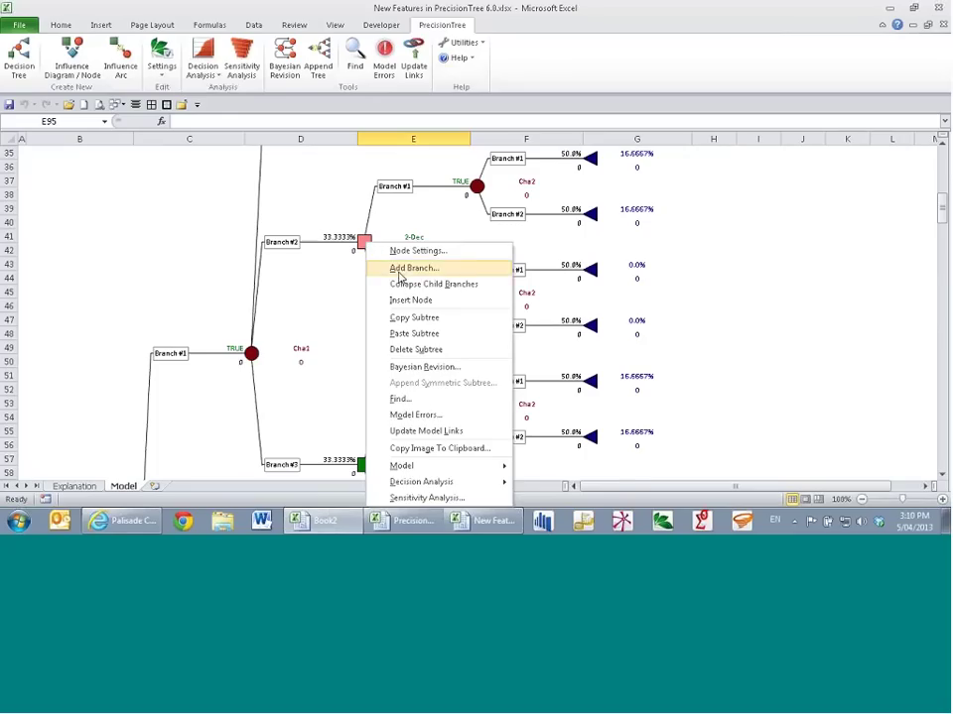
left_click(429, 283)
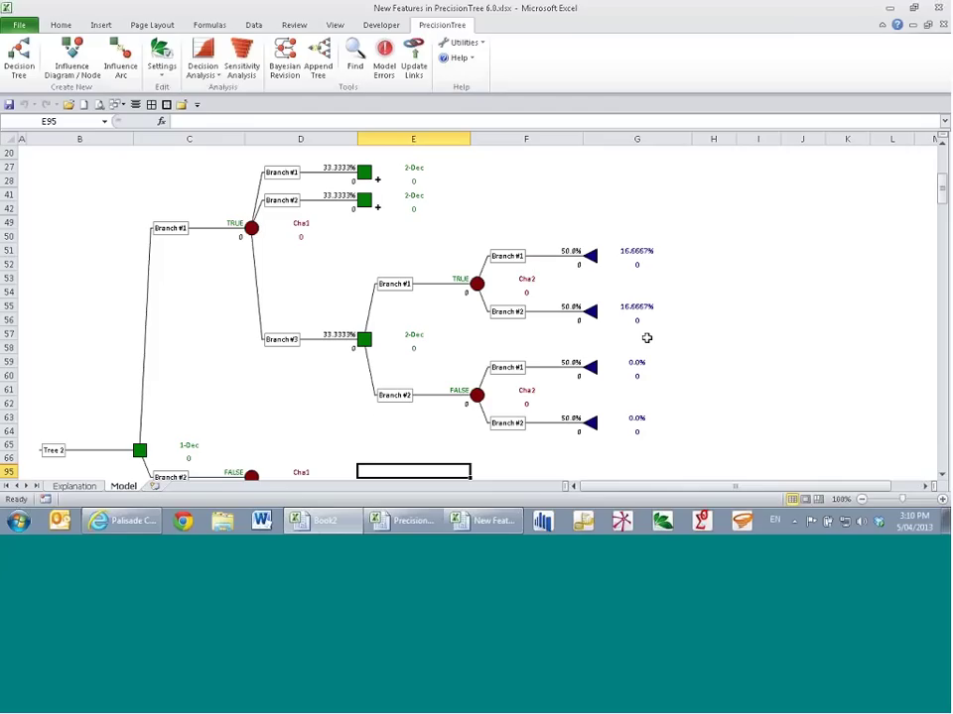
Step: Close the New Features in PrecisionTree 6.0 workbook without saving and return to the example file list
key("ctrl+w")
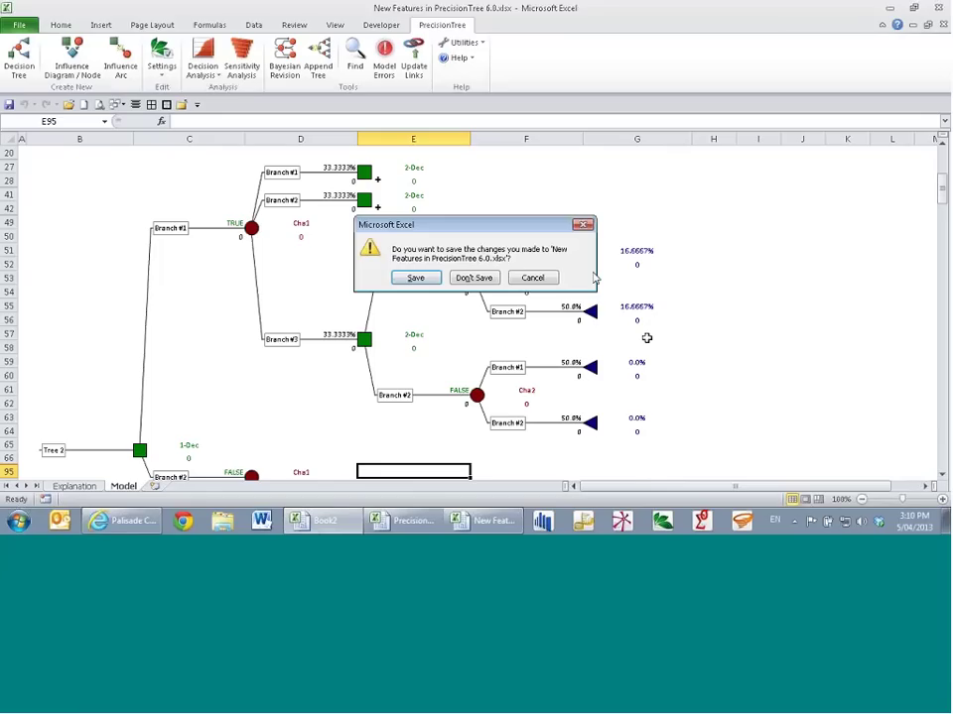
left_click(475, 278)
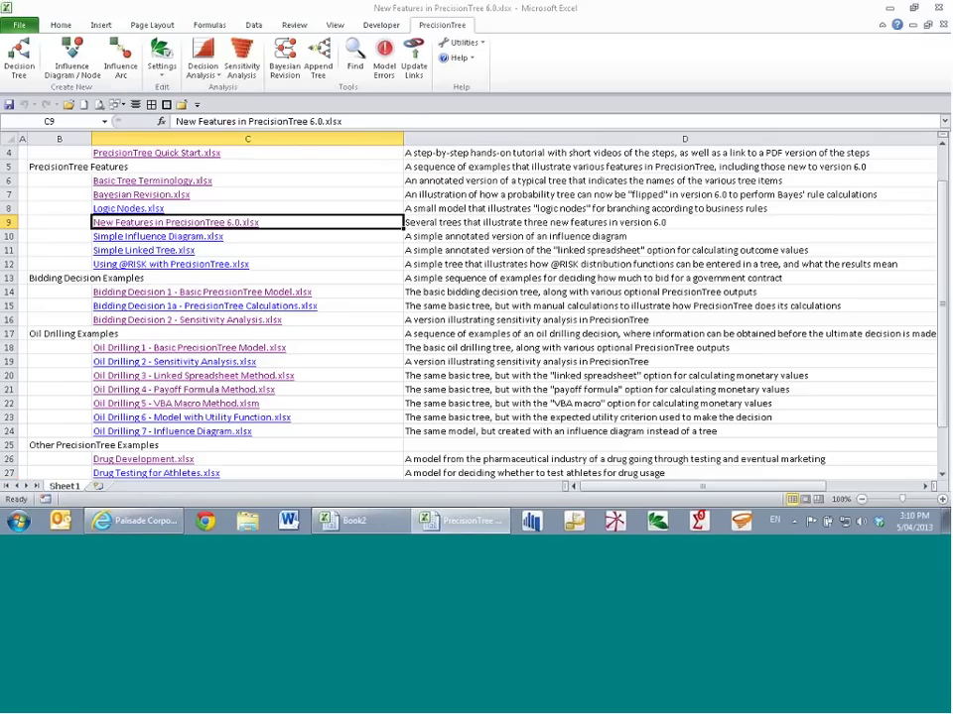
left_click(521, 319)
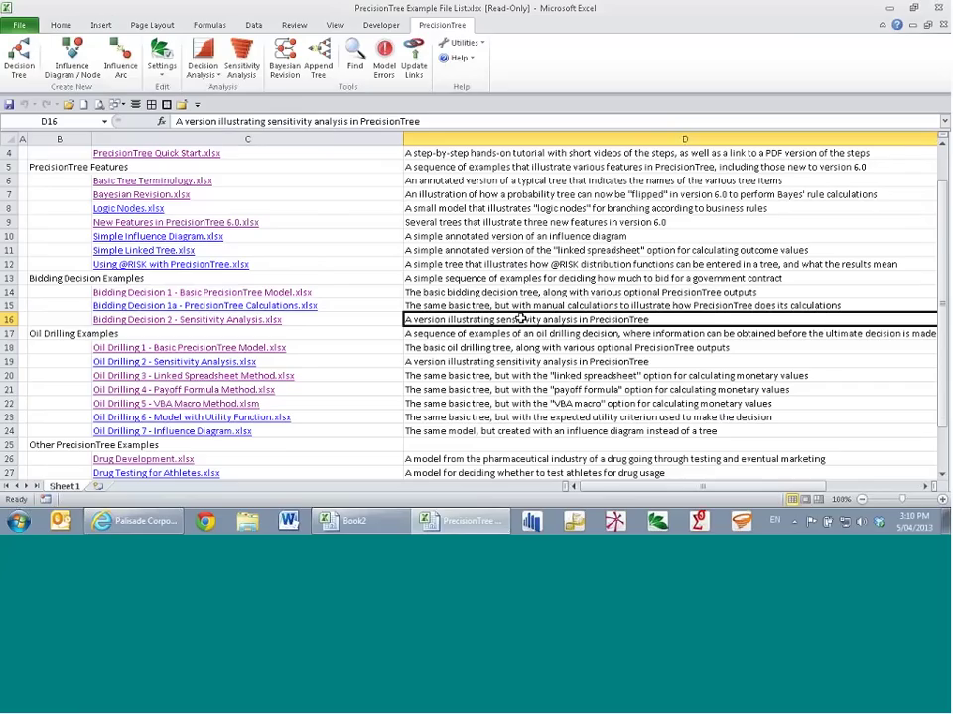
scroll(521, 320, "down", 2)
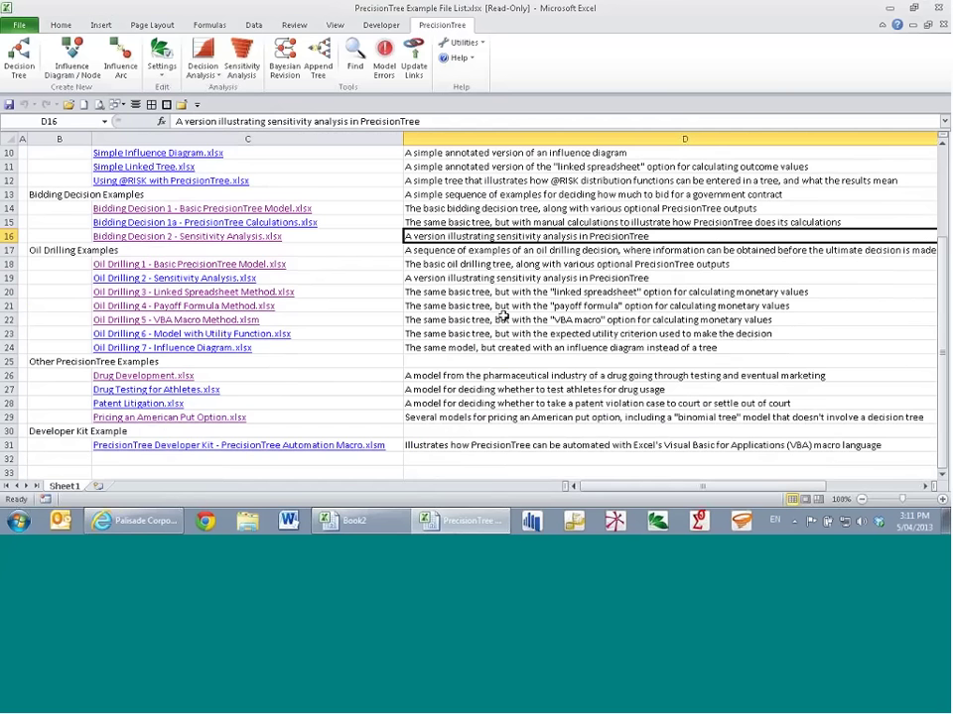
scroll(503, 315, "up", 2)
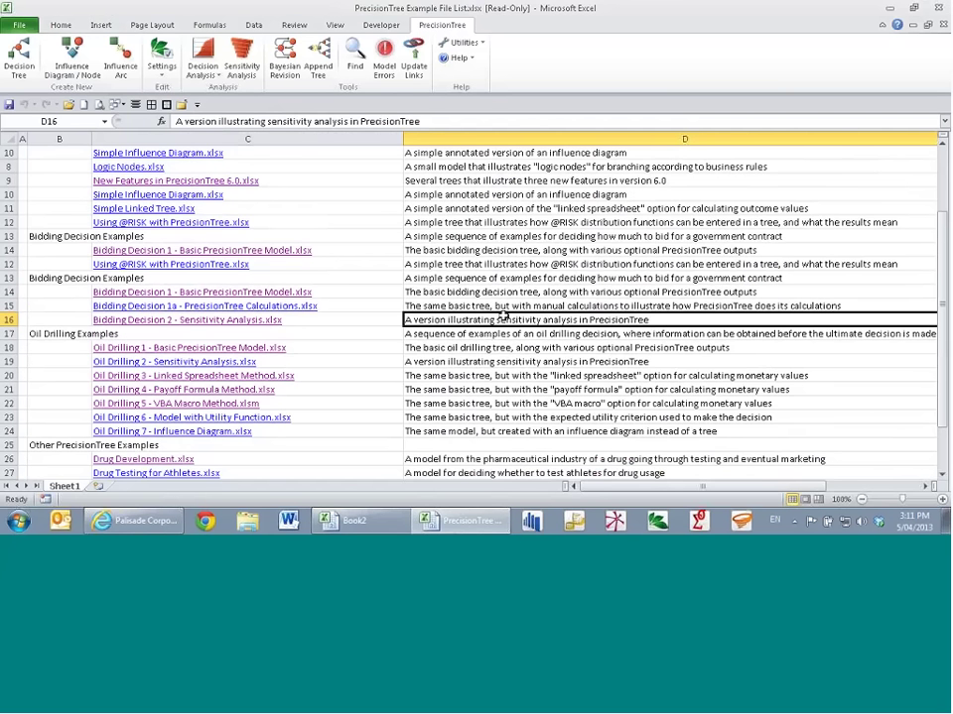
left_click(234, 264)
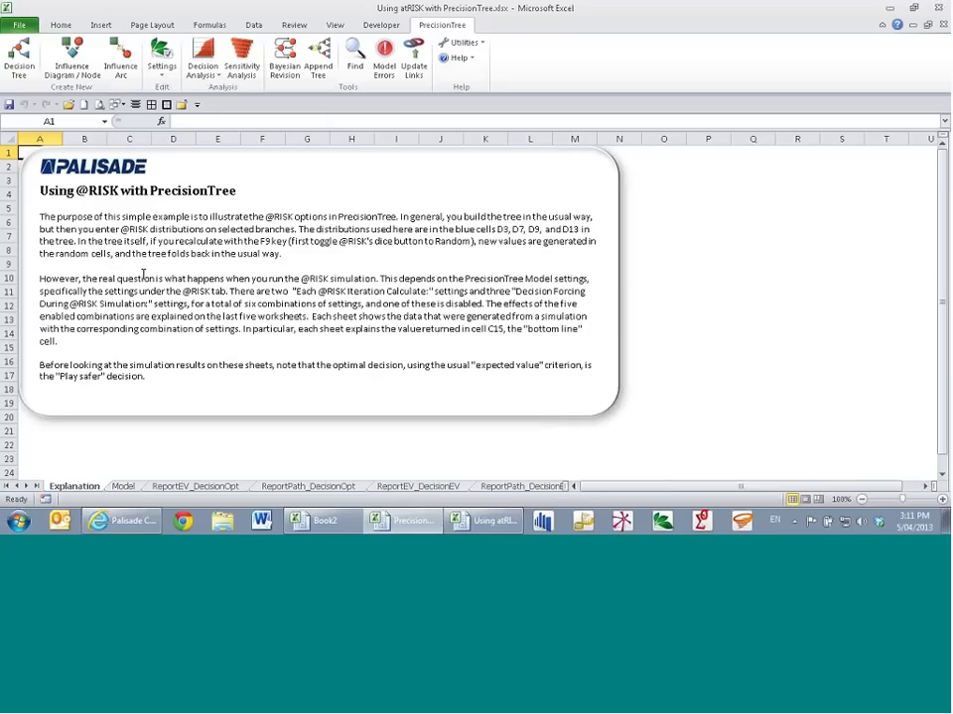
left_click(123, 487)
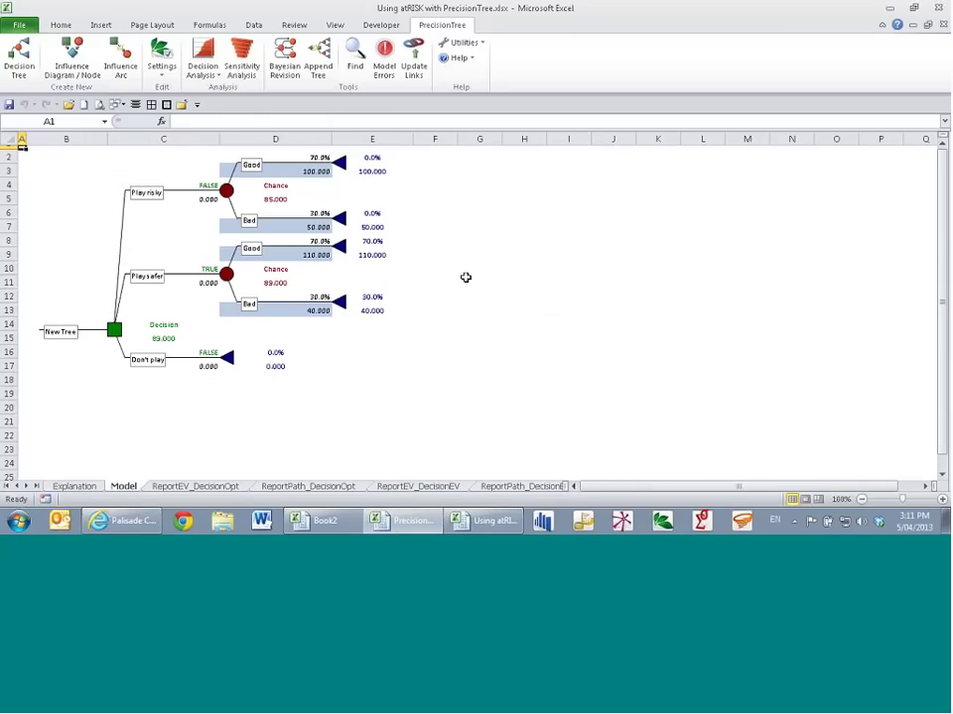
Step: Inspect the distribution formulas behind the Bad and Good payoffs of the Play safer branch
left_click(318, 307)
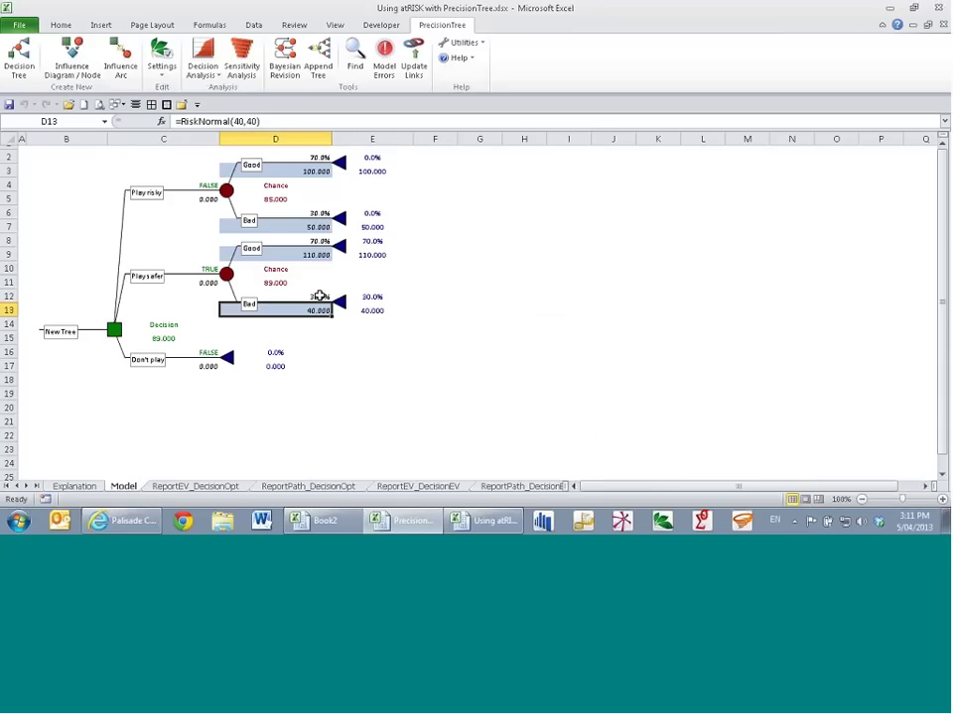
right_click(319, 250)
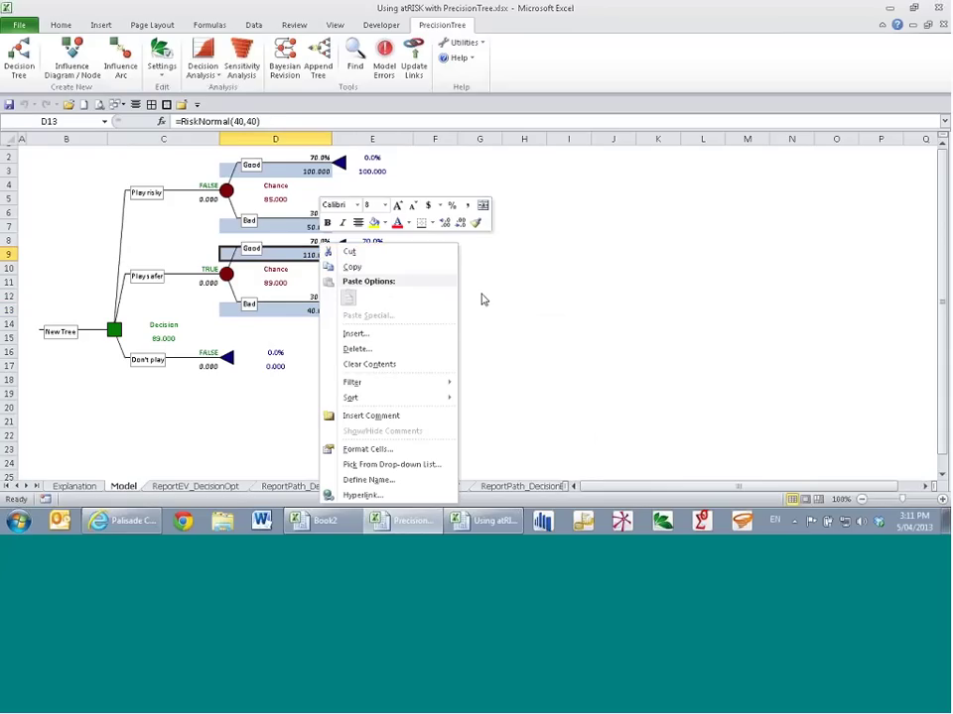
key("Escape")
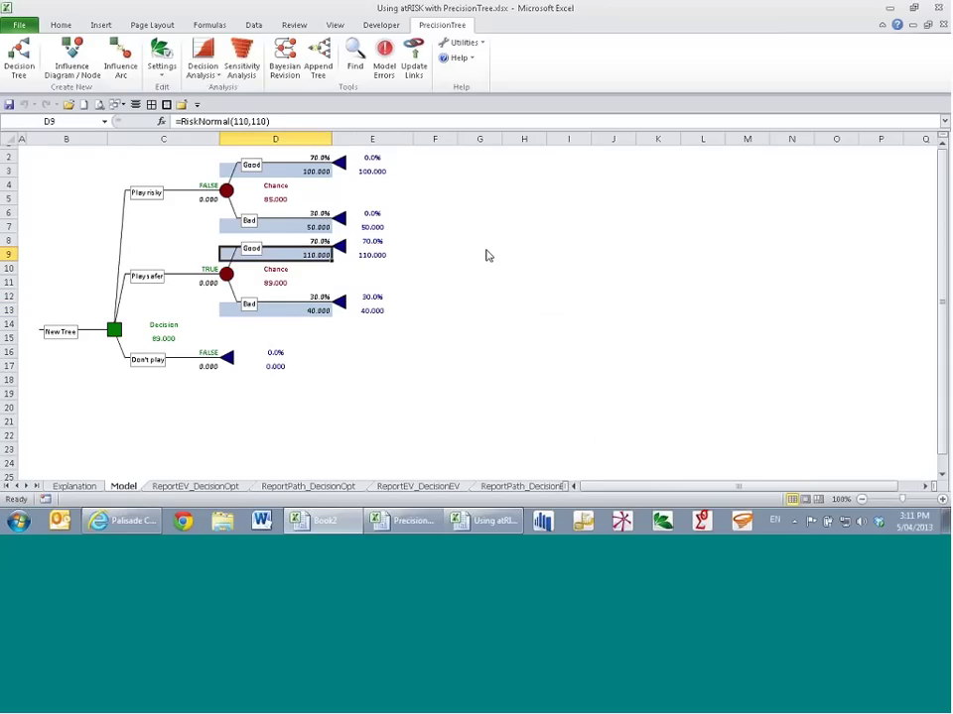
left_click(463, 41)
mouse_move(486, 86)
left_click(613, 80)
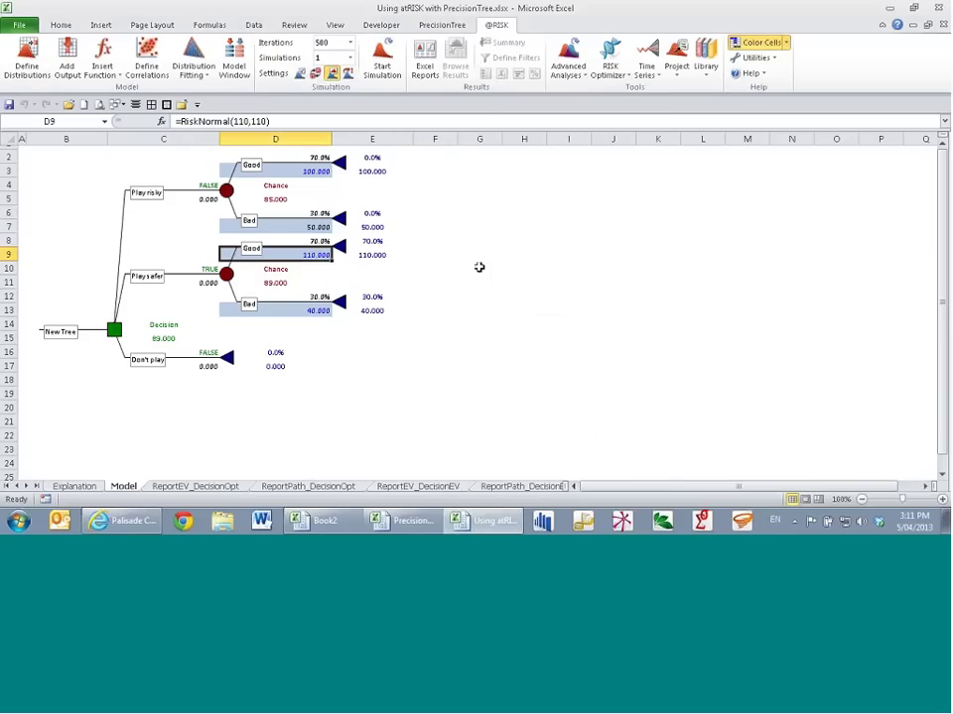
right_click(322, 250)
mouse_move(372, 232)
left_click(517, 239)
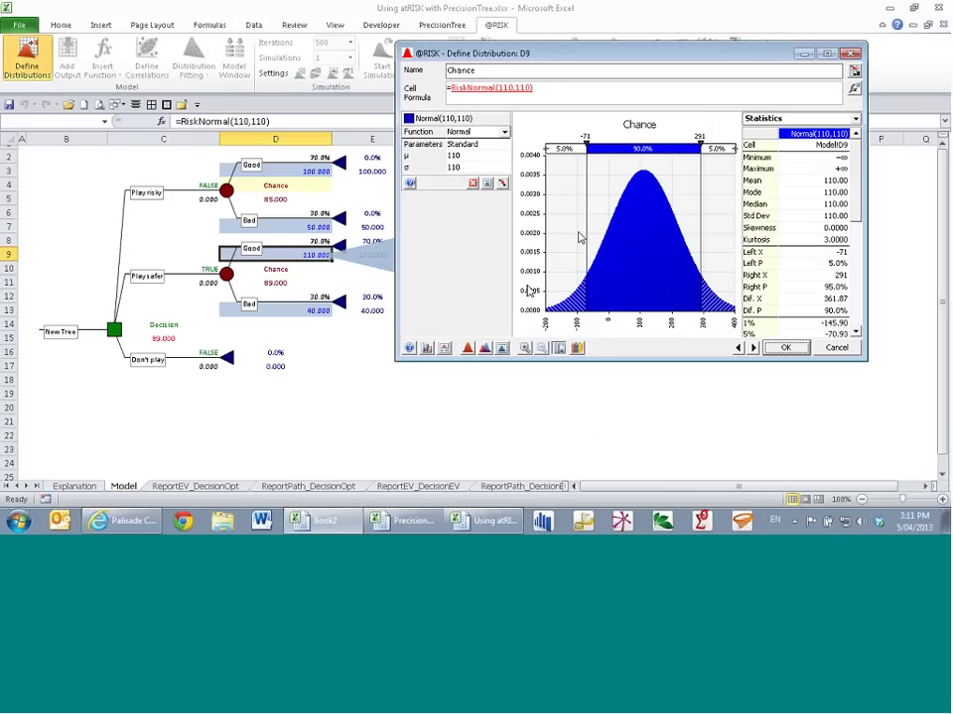
left_click(316, 310)
left_click(467, 302)
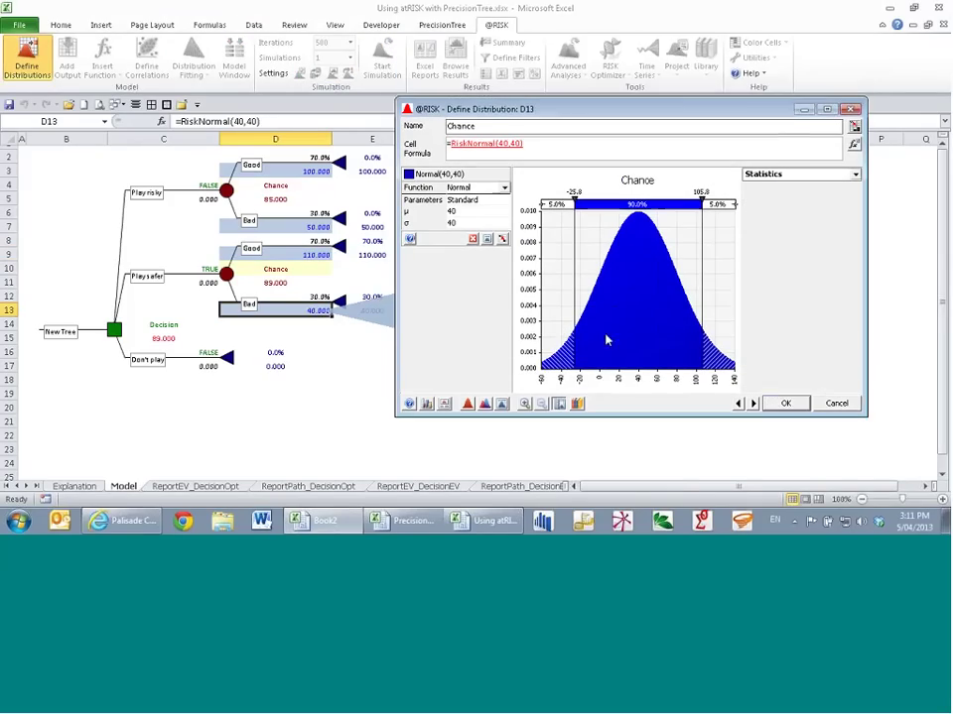
left_click(737, 403)
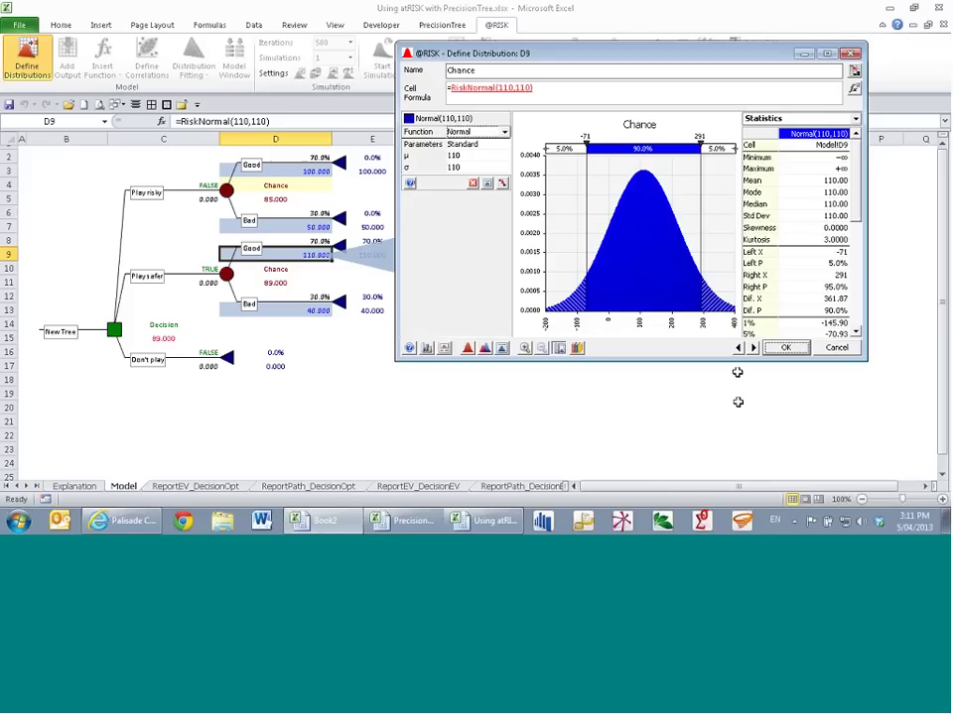
left_click(739, 346)
left_click(738, 427)
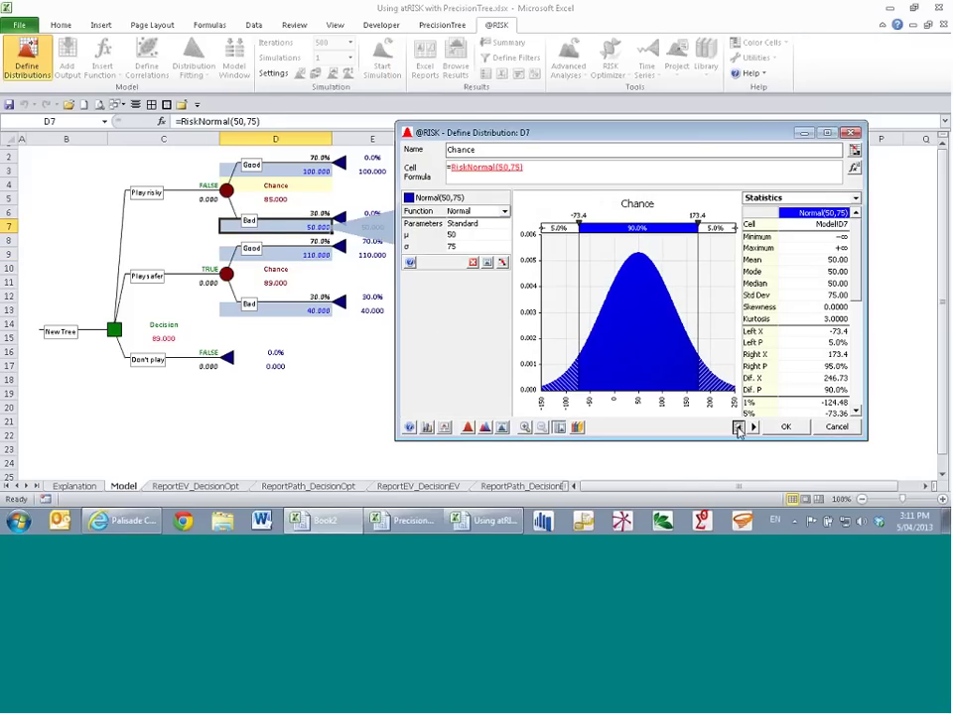
left_click(822, 373)
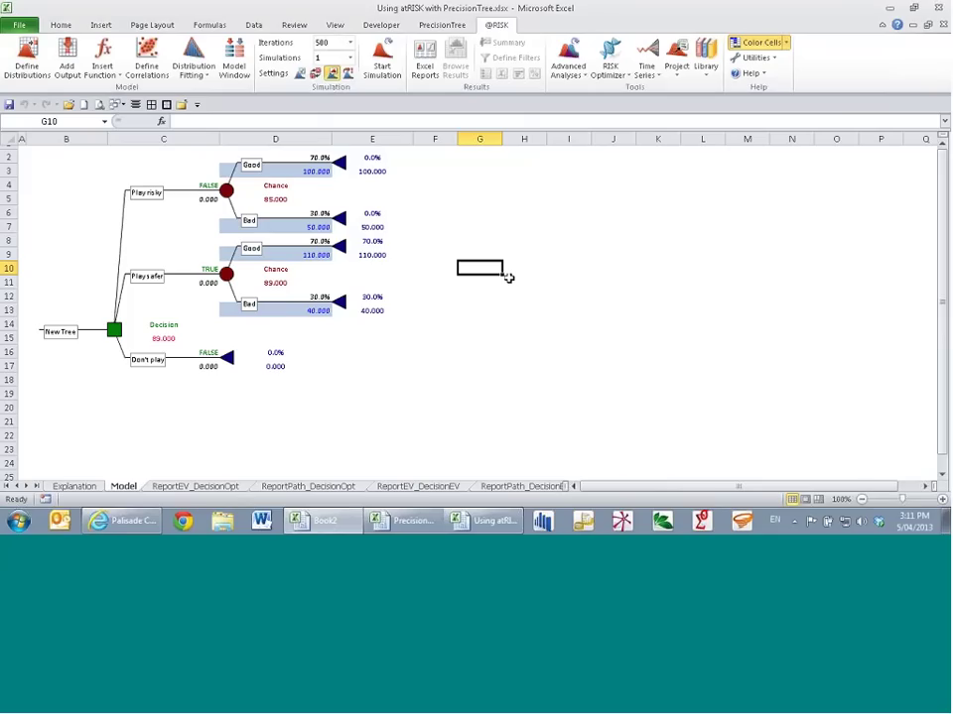
left_click(135, 313)
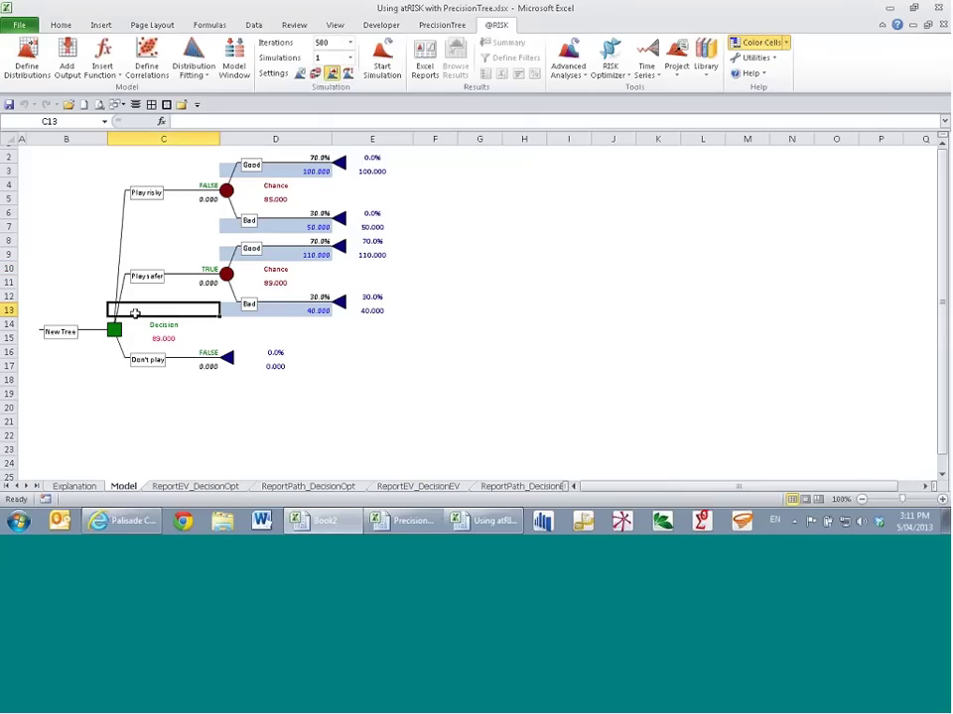
left_click(442, 24)
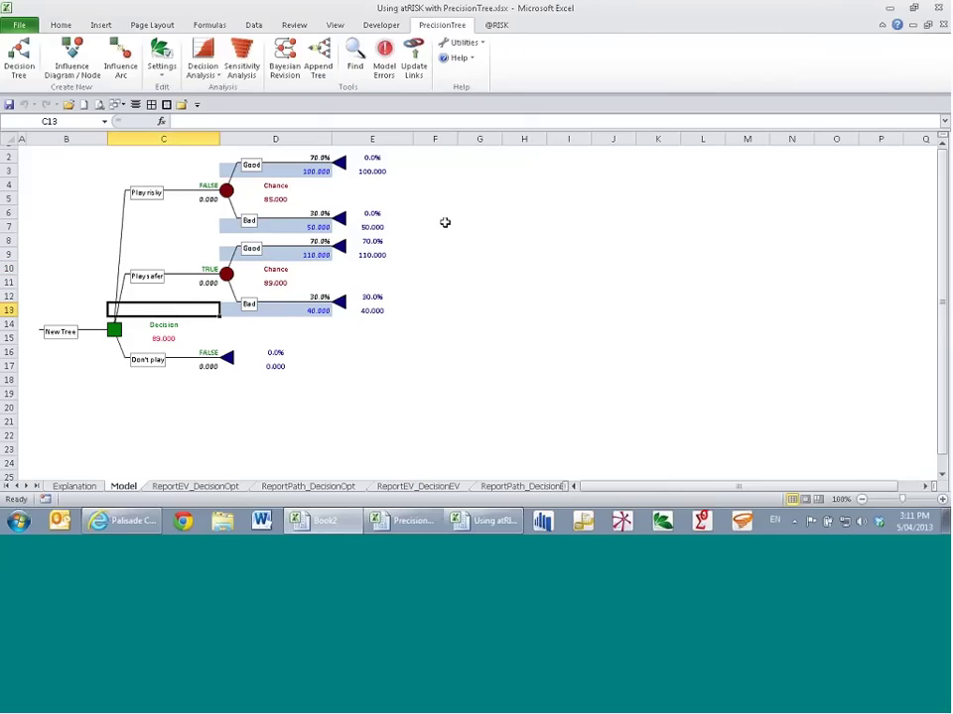
left_click(162, 68)
left_click(198, 90)
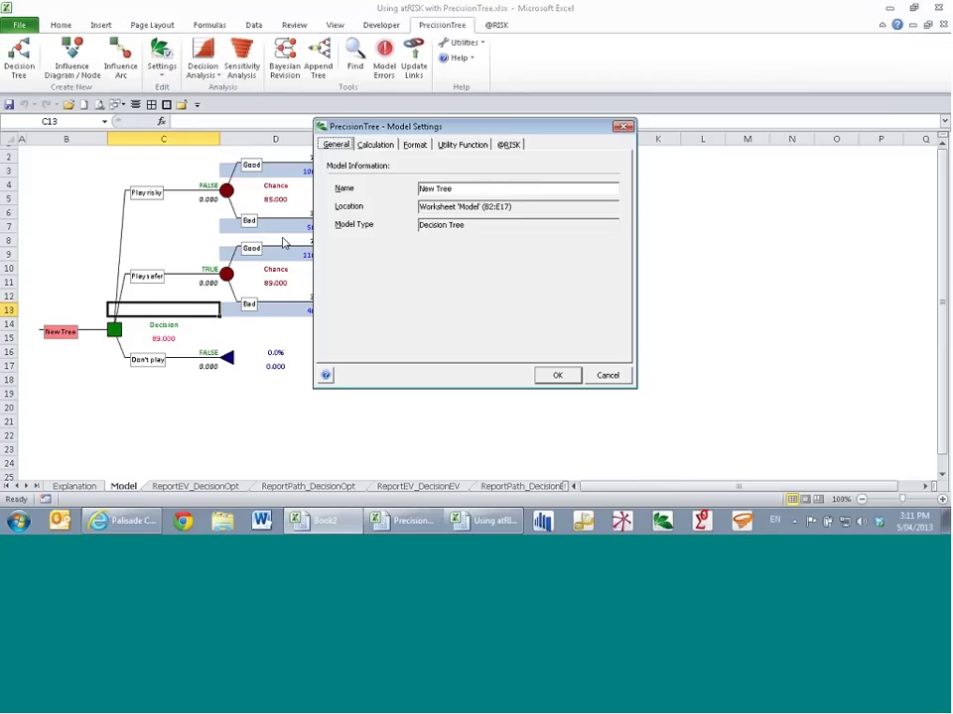
left_click(508, 144)
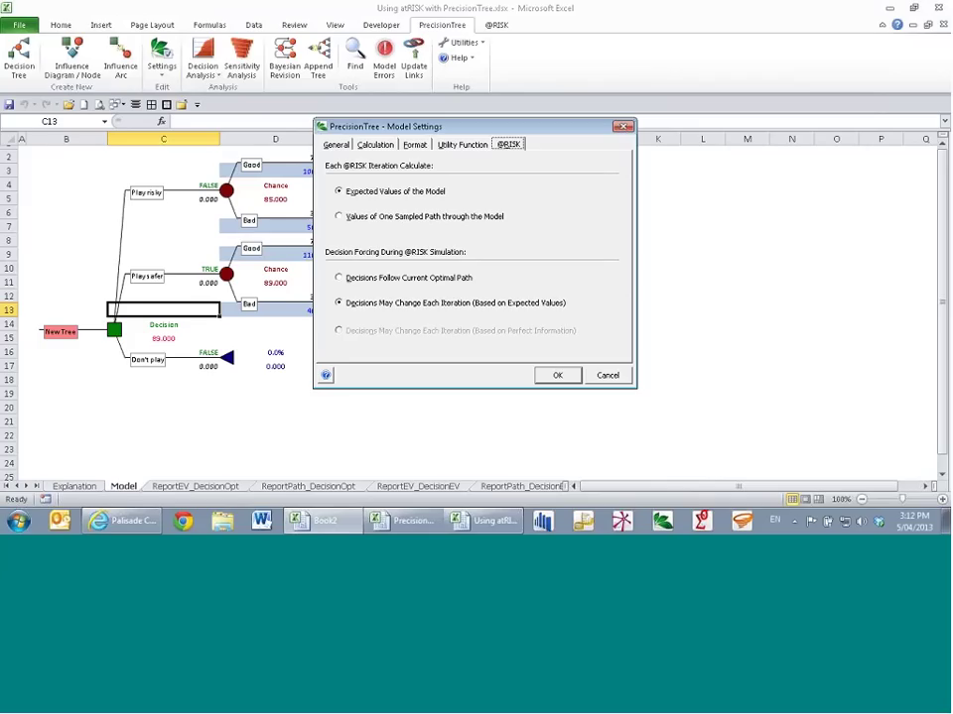
left_click(340, 216)
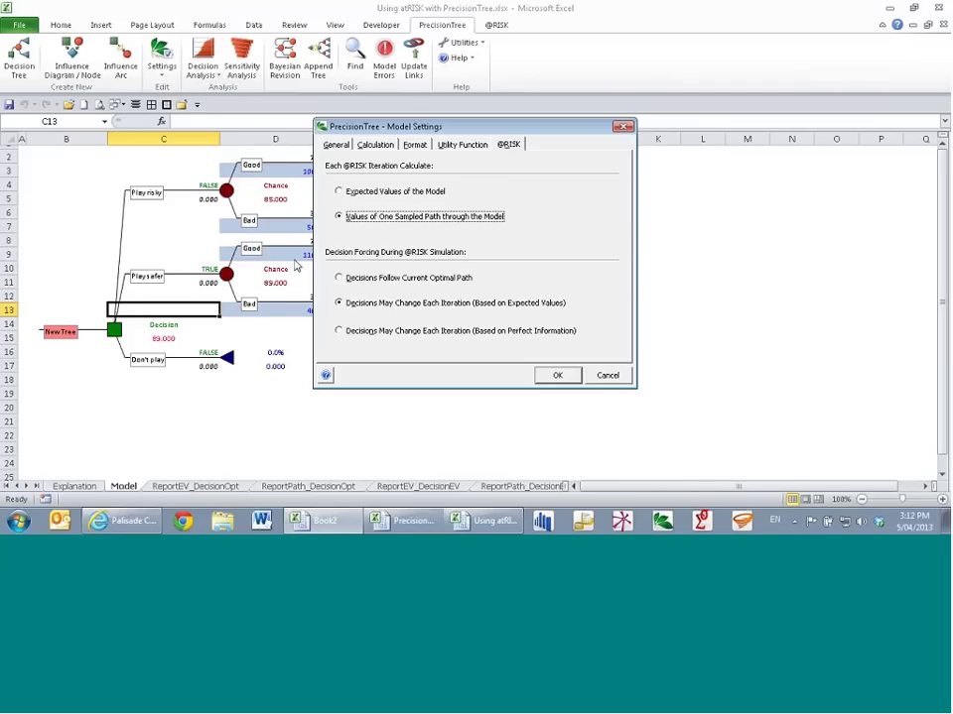
left_click(606, 377)
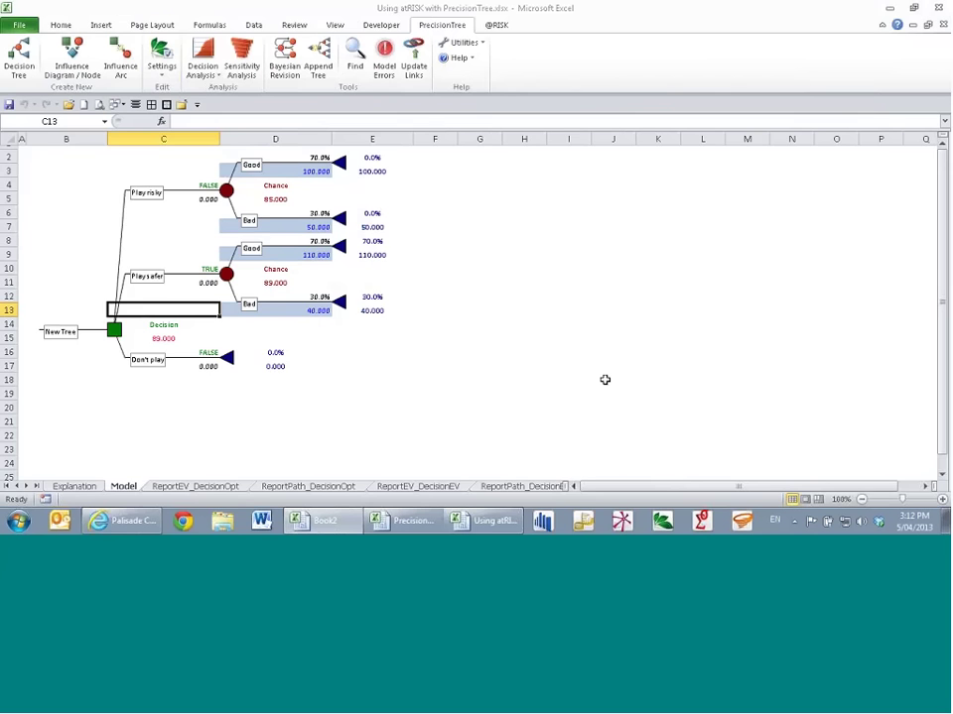
Step: Look through the ReportEV and ReportPath simulation report sheets, including the DecisionOpt and DecisionEV variants, and return to the Model sheet
left_click(194, 486)
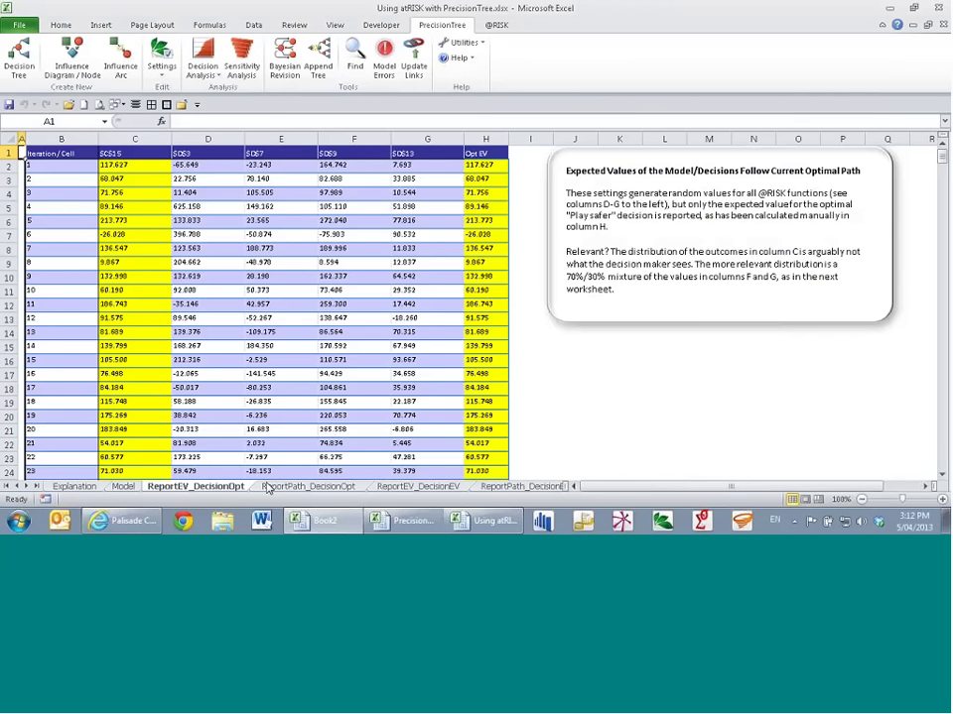
left_click(308, 487)
left_click(418, 486)
left_click(531, 486)
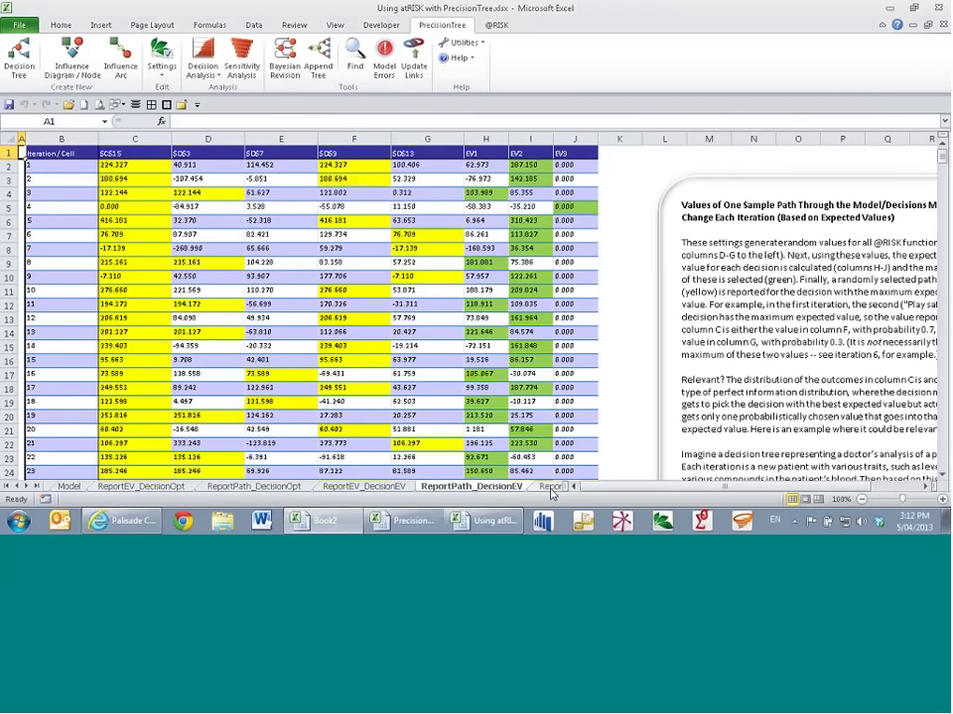
left_click(550, 488)
left_click(313, 488)
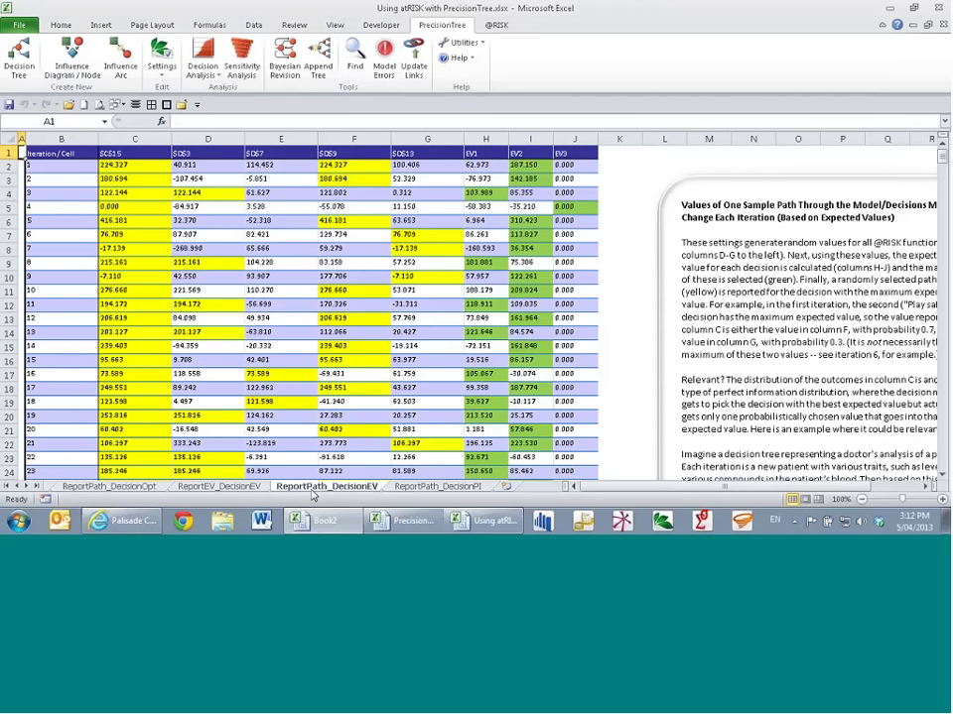
left_click(99, 488)
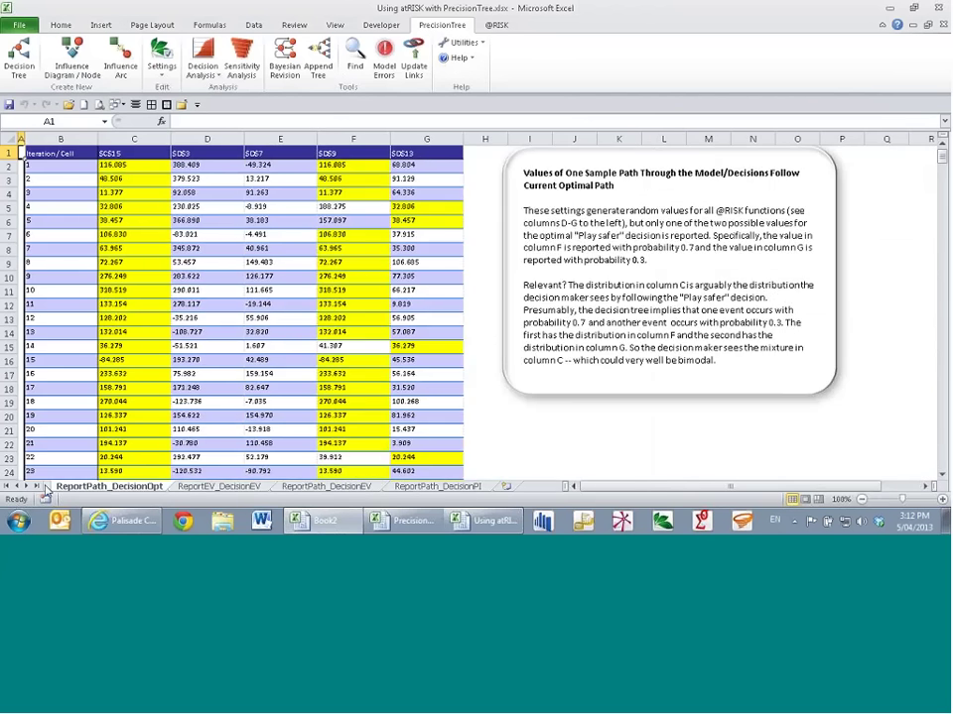
key("ctrl+Page_Up")
key("ctrl+Page_Up")
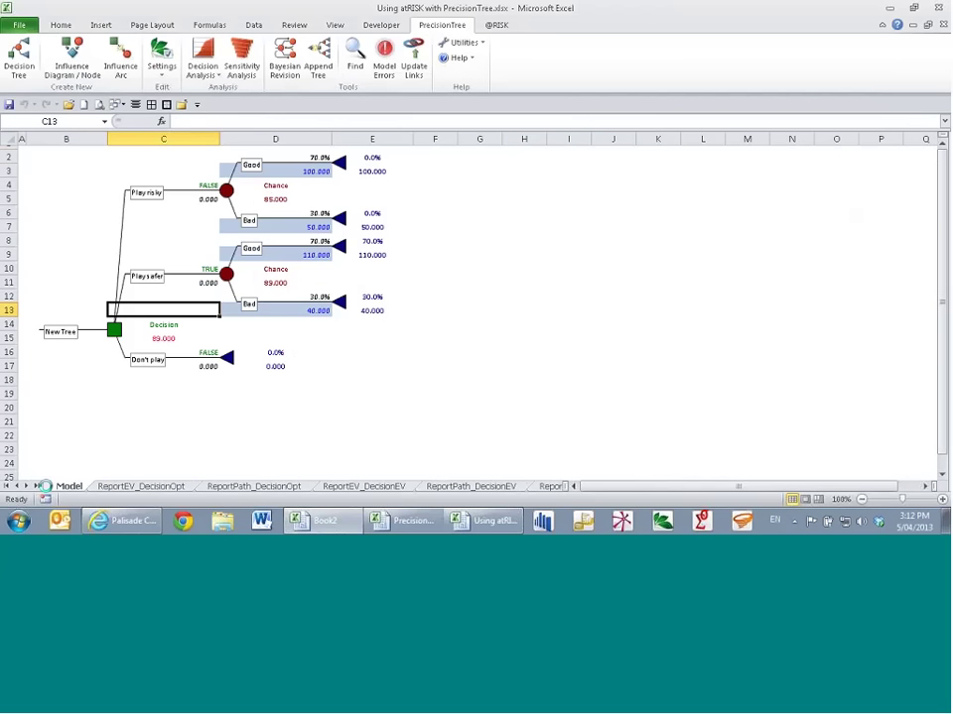
left_click(122, 487)
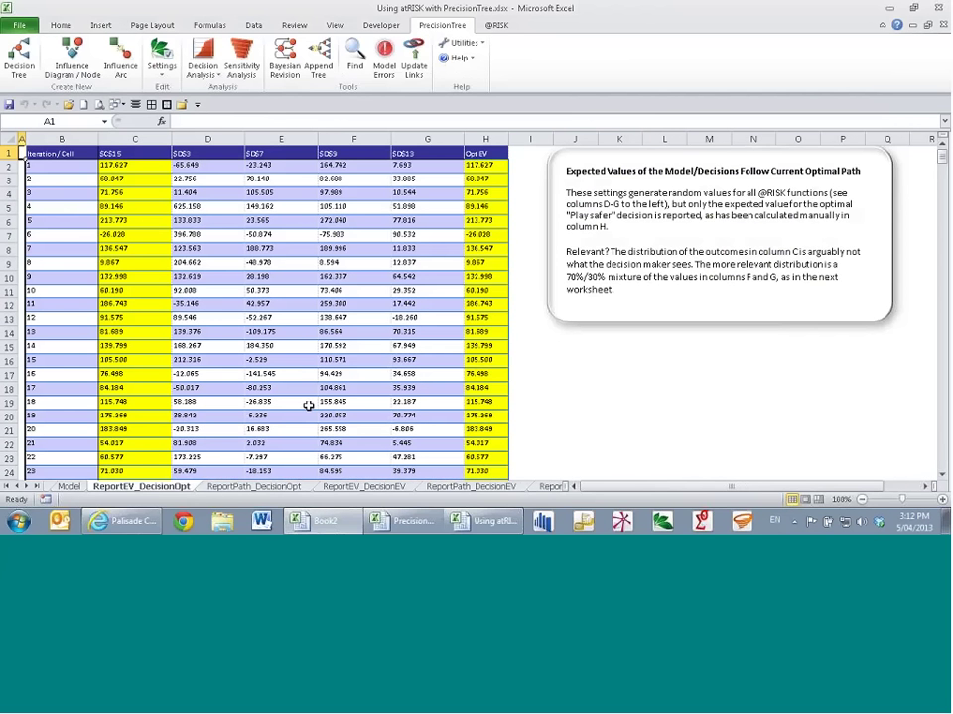
left_click(75, 487)
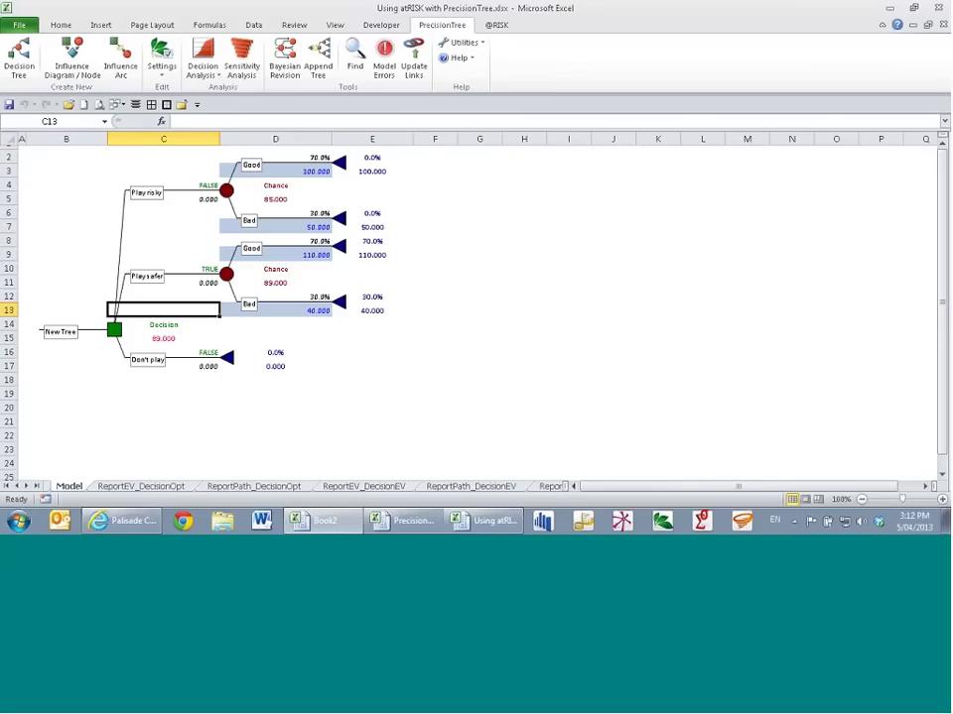
left_click(351, 340)
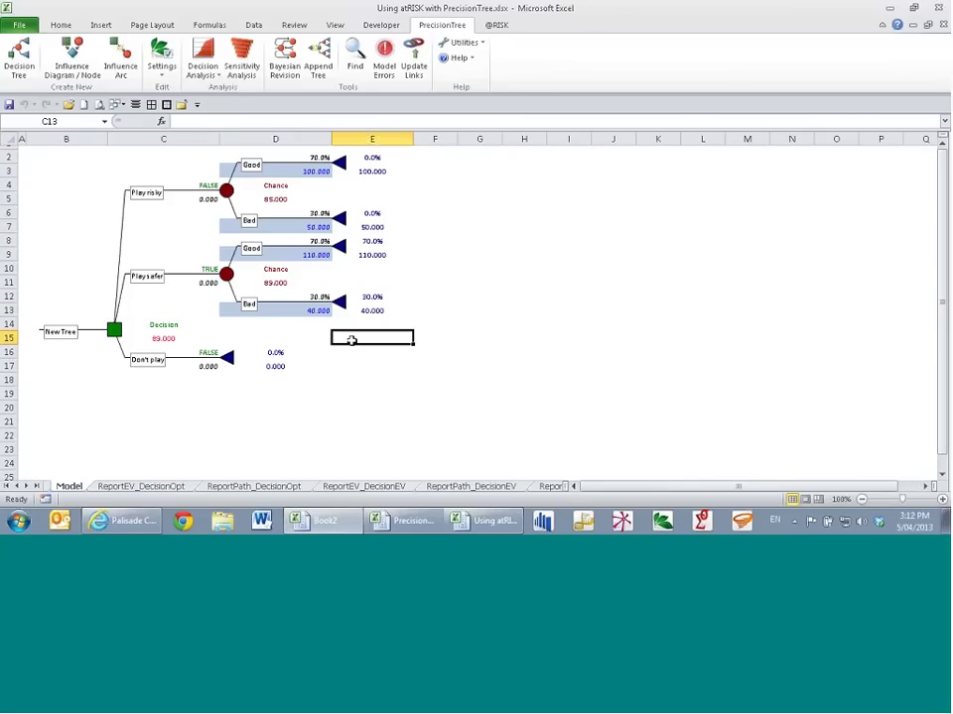
left_click(175, 308)
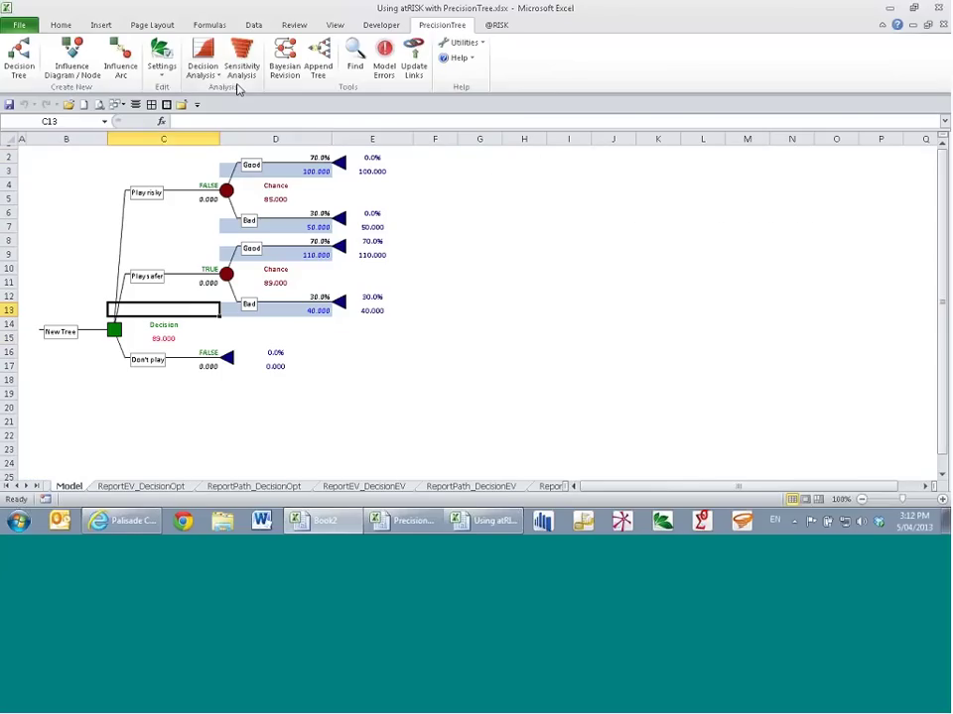
left_click(162, 65)
left_click(193, 89)
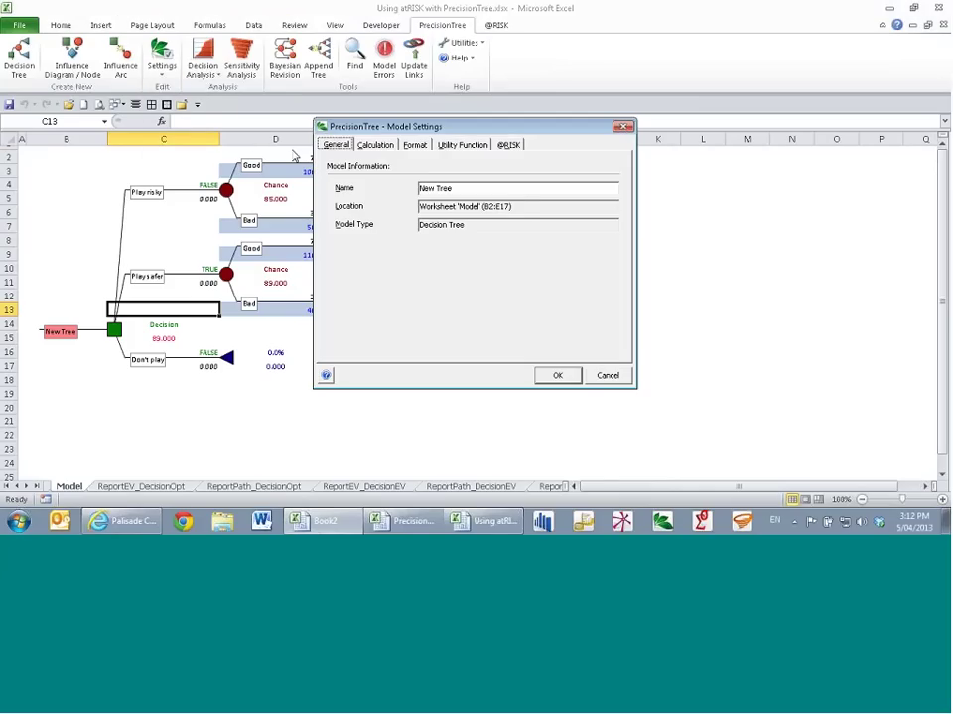
left_click(508, 144)
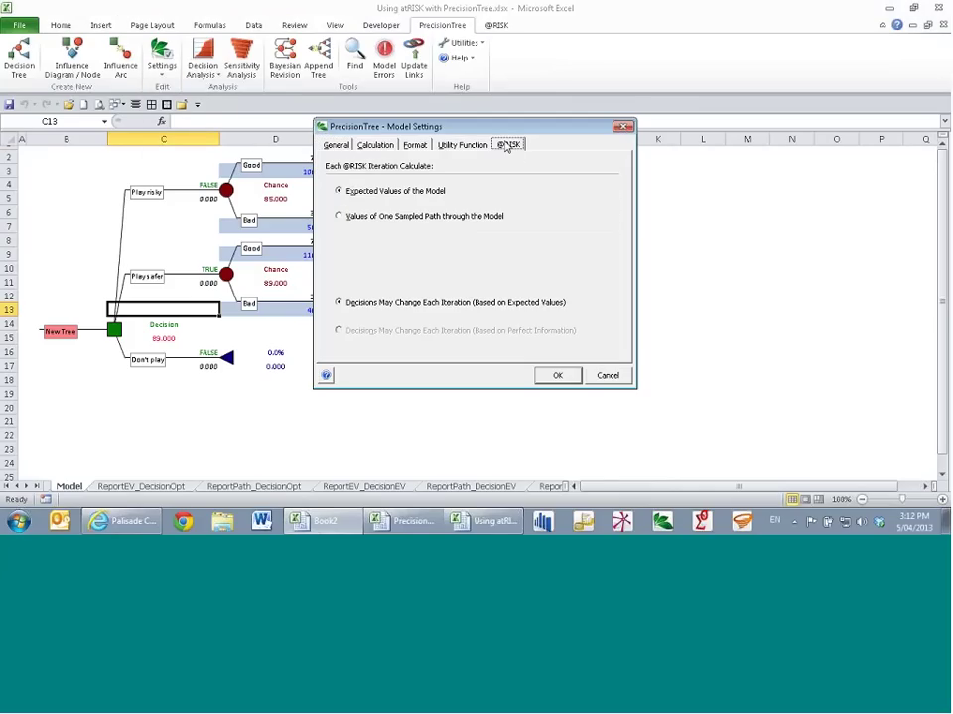
left_click(437, 216)
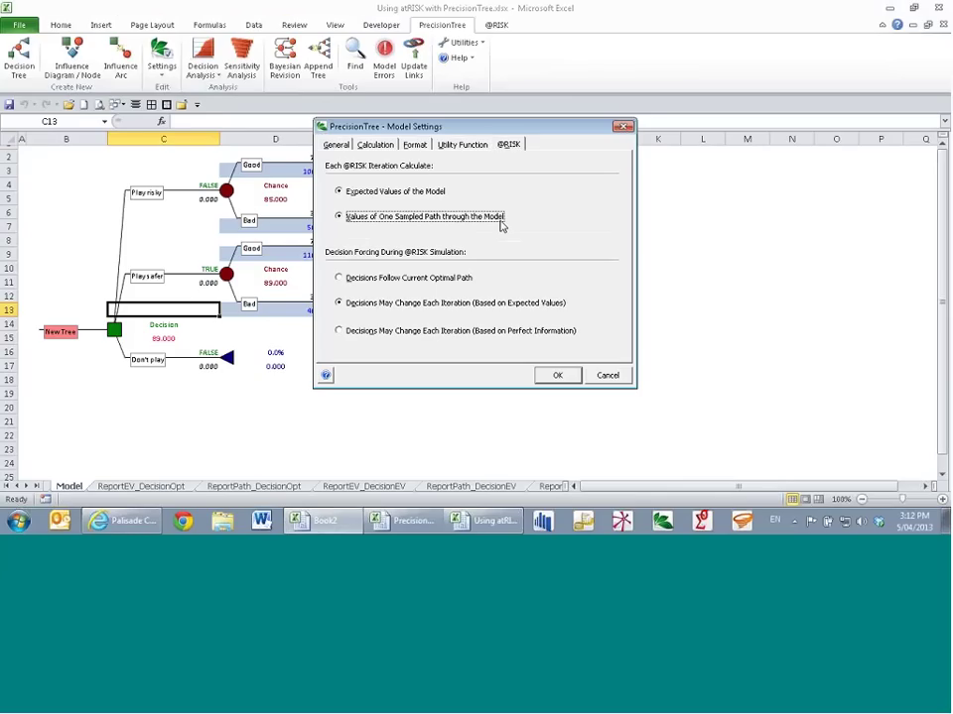
left_click(490, 279)
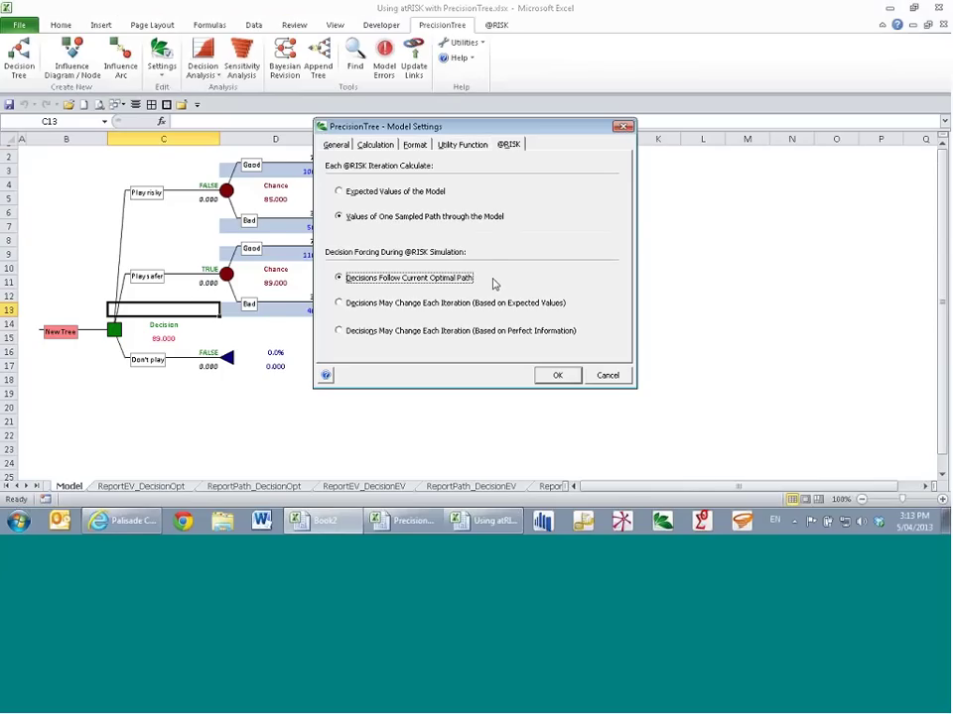
key("Return")
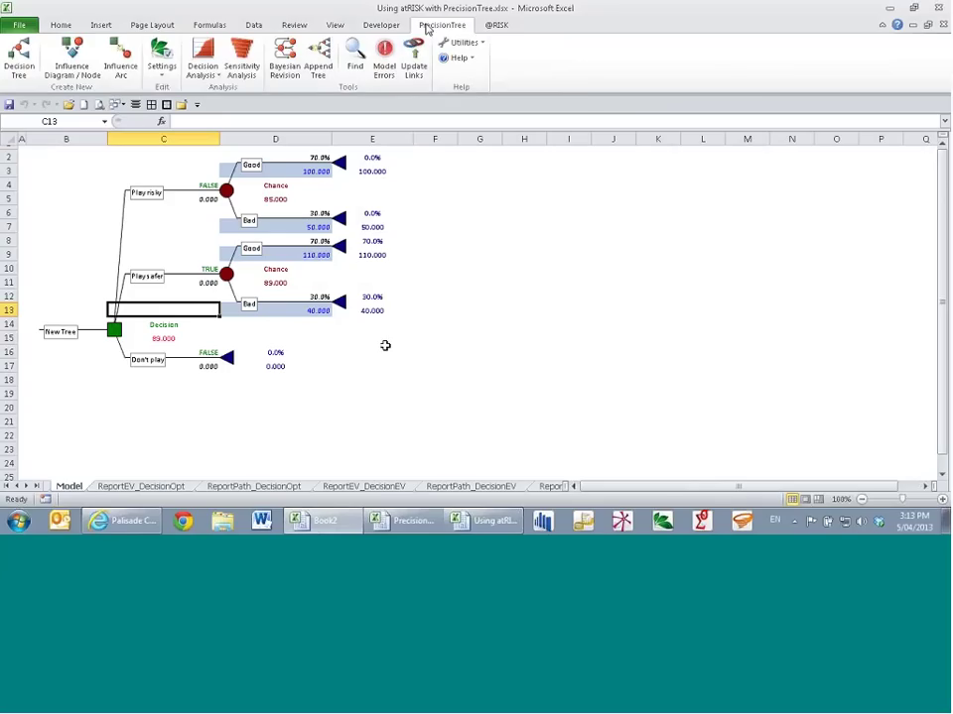
left_click(496, 24)
left_click(332, 72)
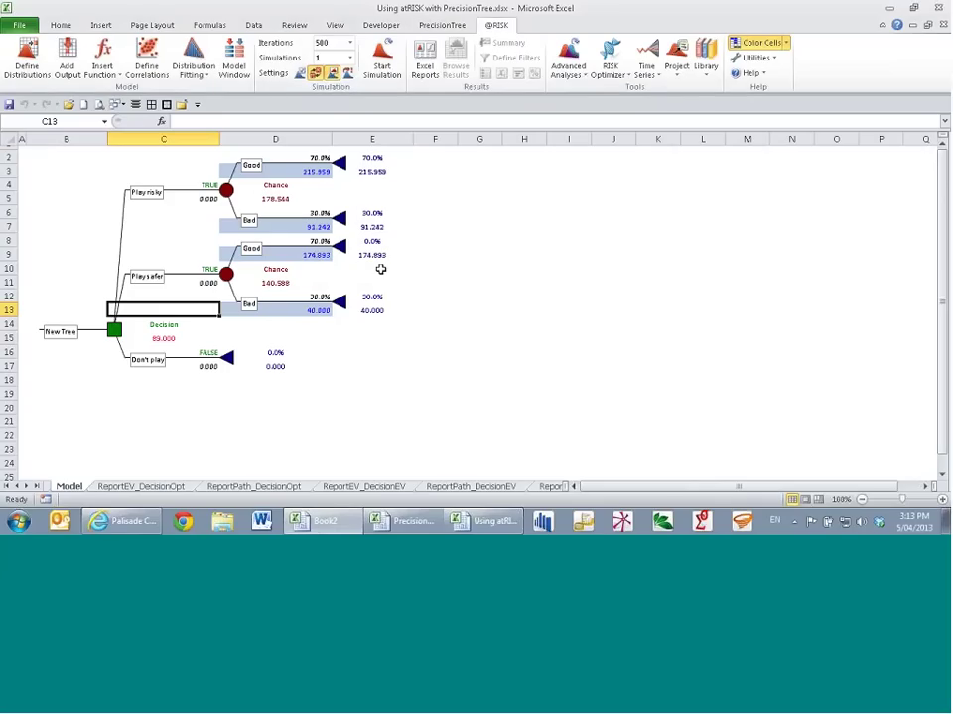
key("F9")
Step: Recalculate the worksheet repeatedly to examine how the sampled payoffs and the chosen decision branch vary
scroll(412, 270, "up", 2, "ctrl")
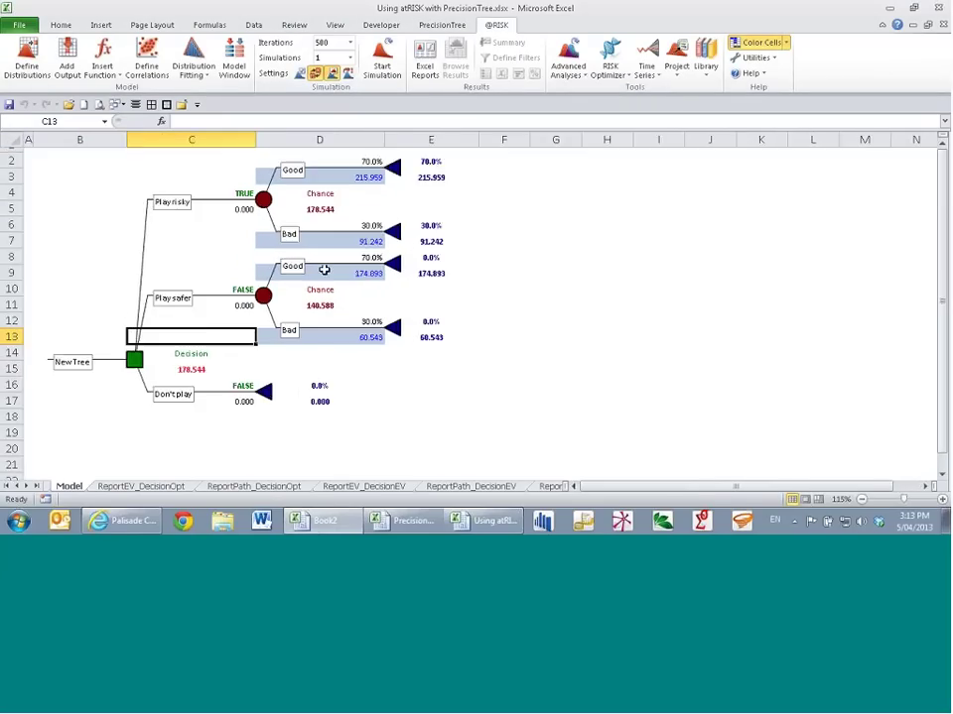
key("F9")
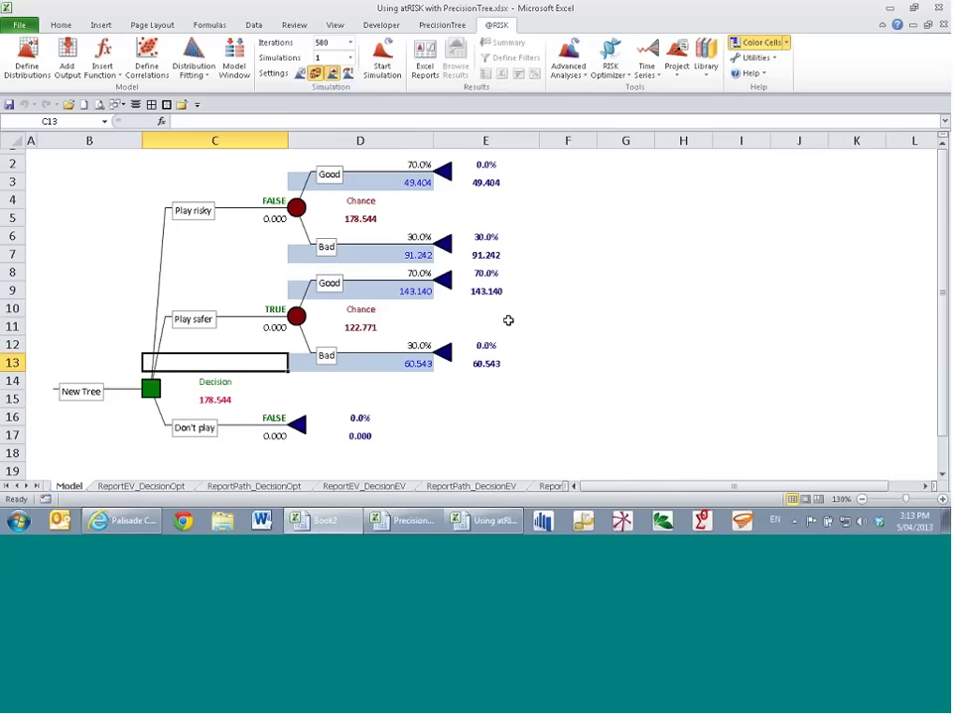
key("F9")
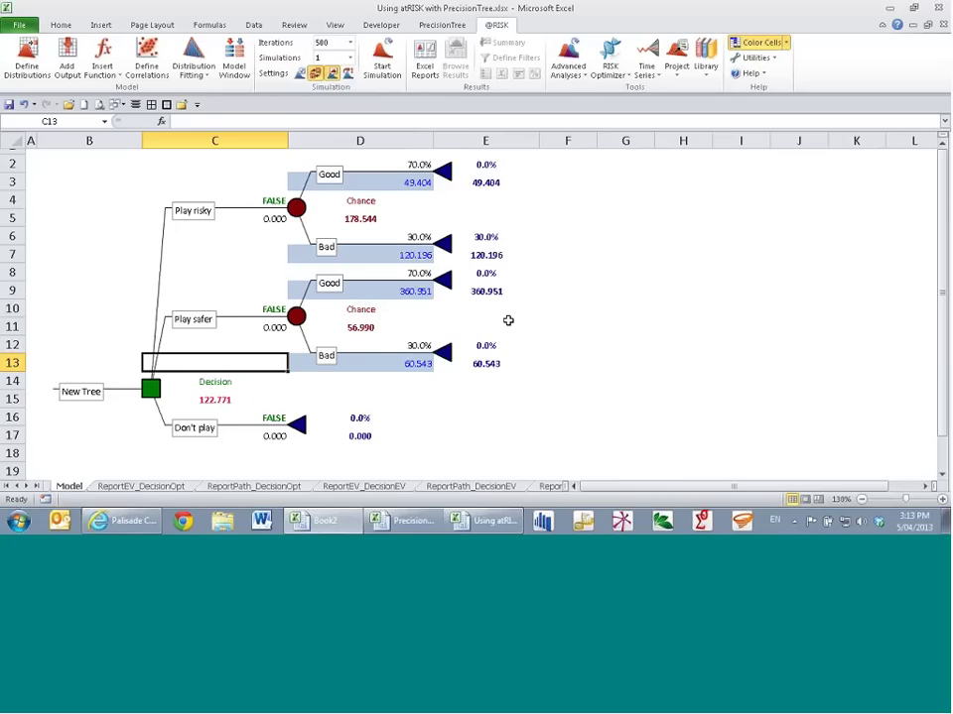
key("F9")
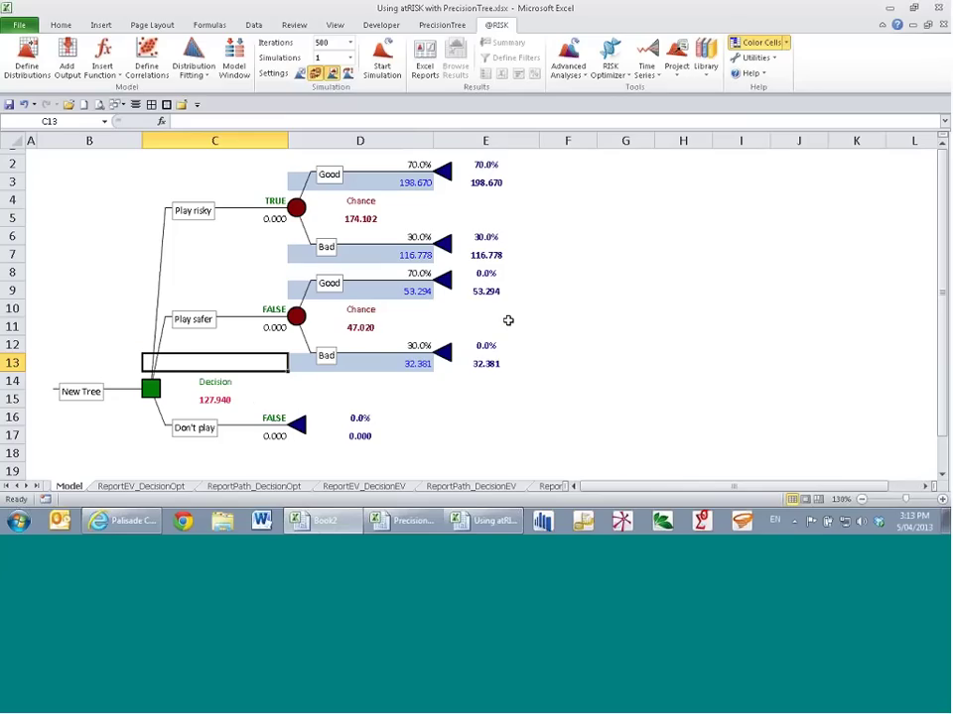
key("F9")
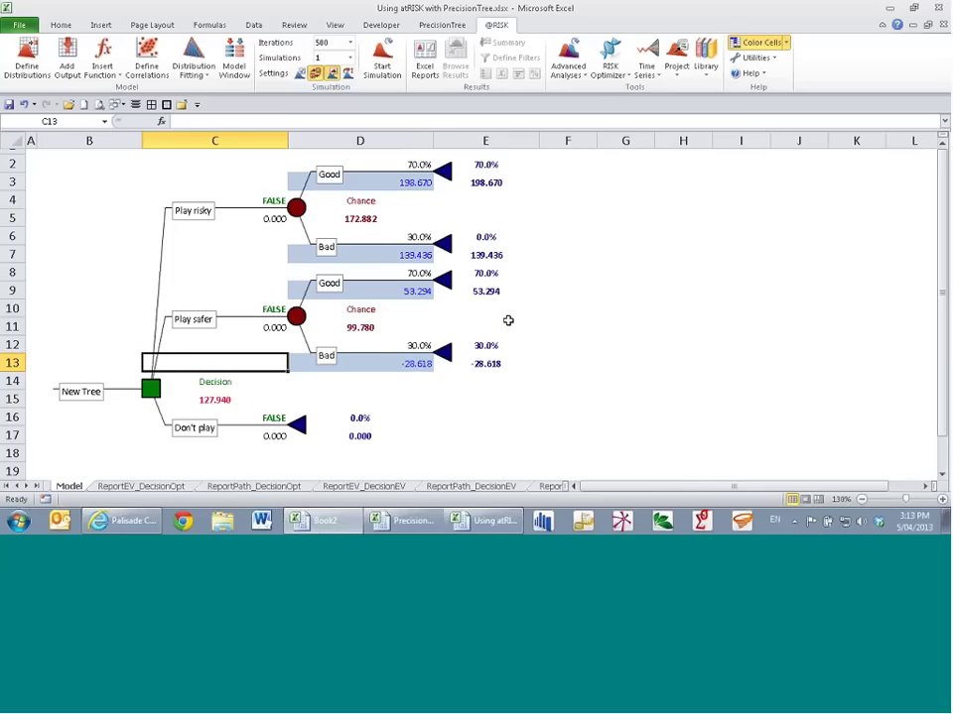
key("F9")
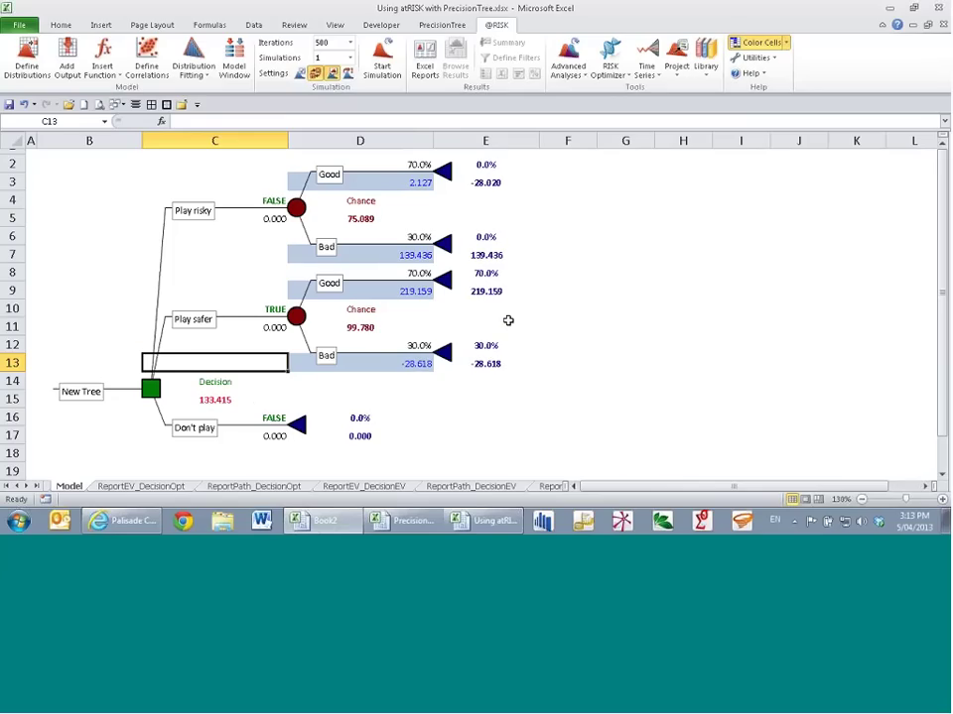
key("F9")
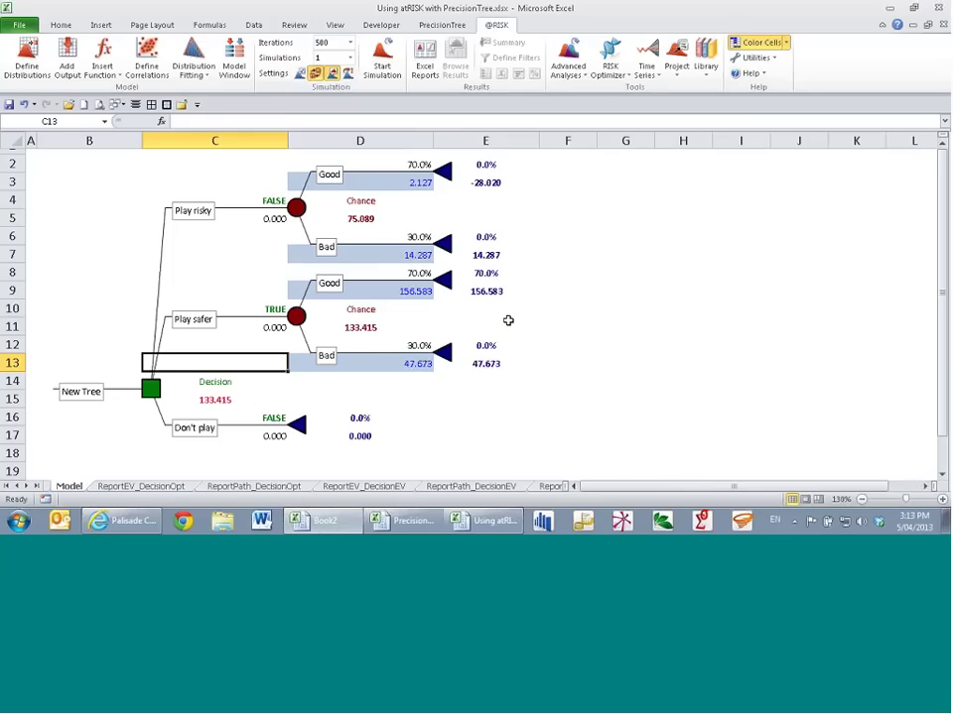
key("F9")
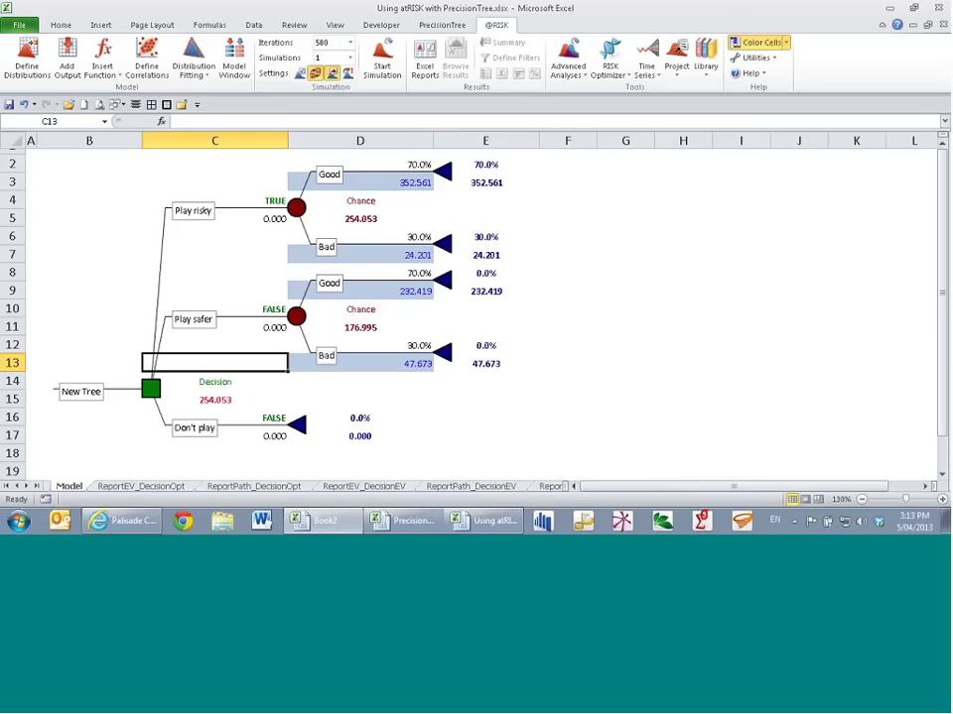
key("F9")
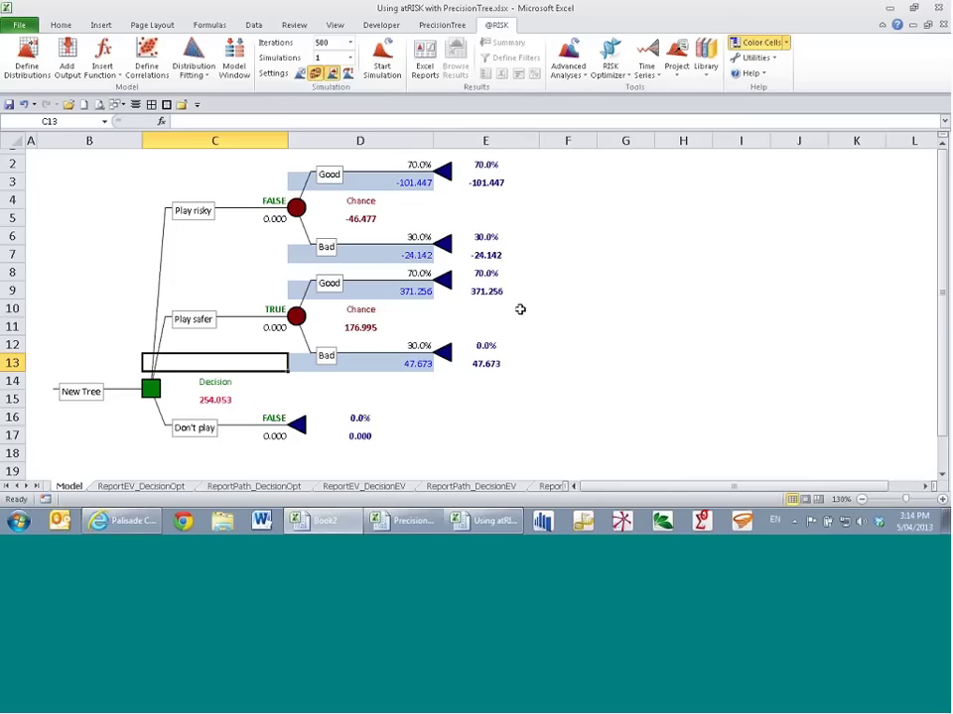
key("F9")
key("F9")
key("F9")
key("F9")
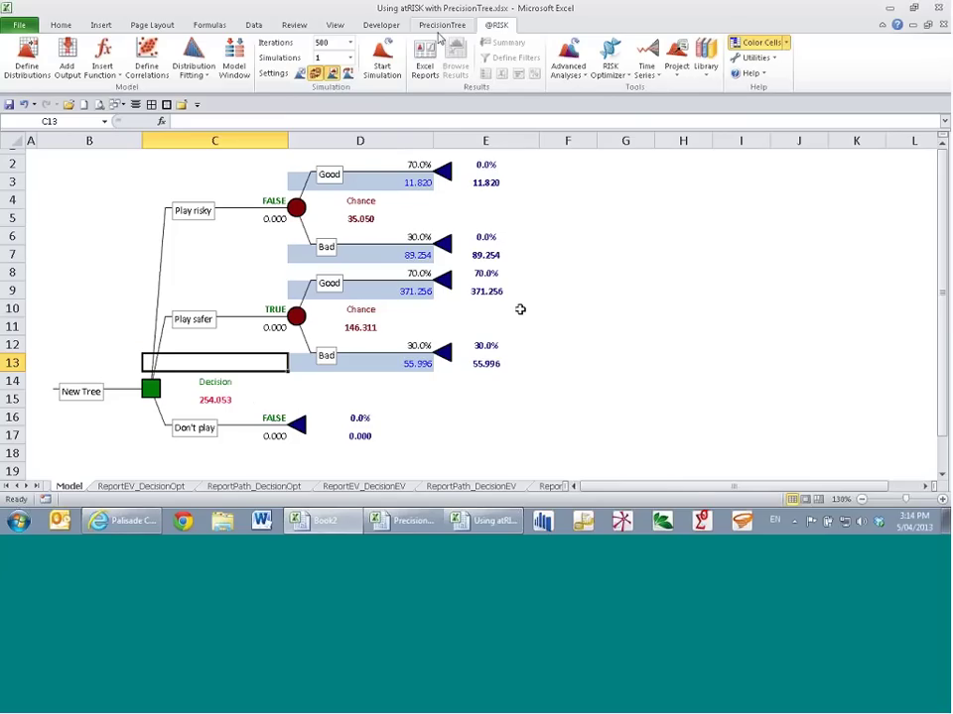
key("F9")
left_click(85, 393)
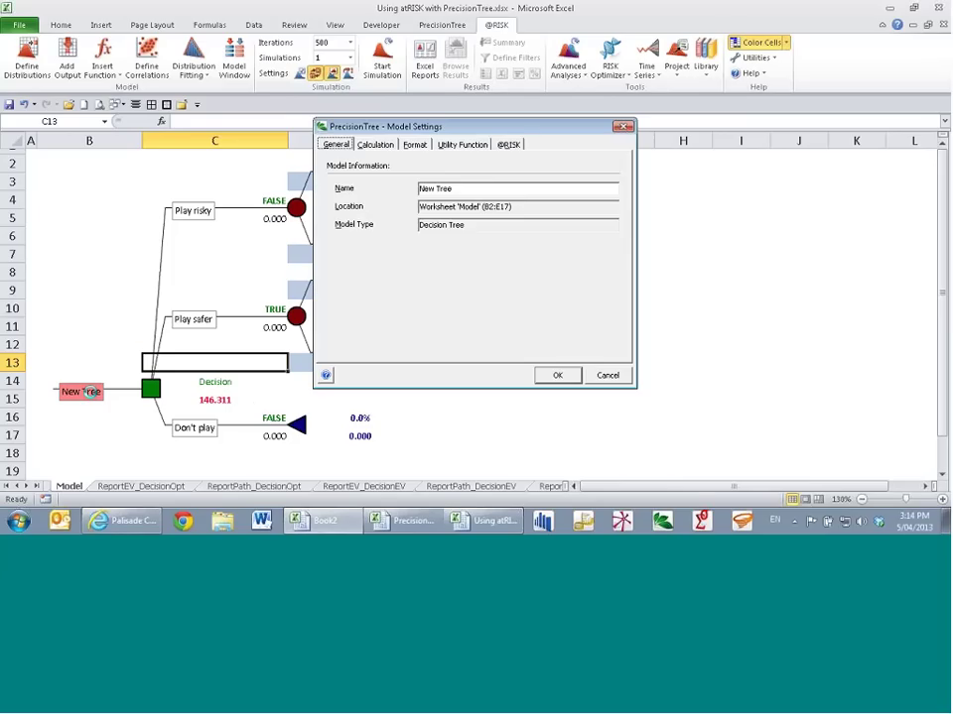
left_click(508, 144)
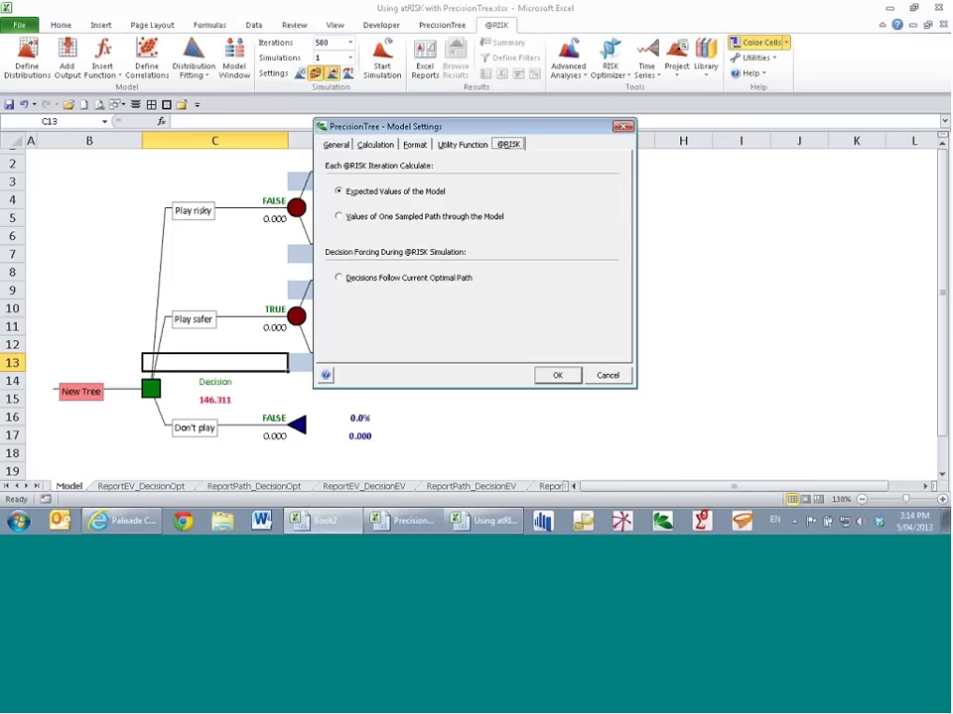
left_click(446, 279)
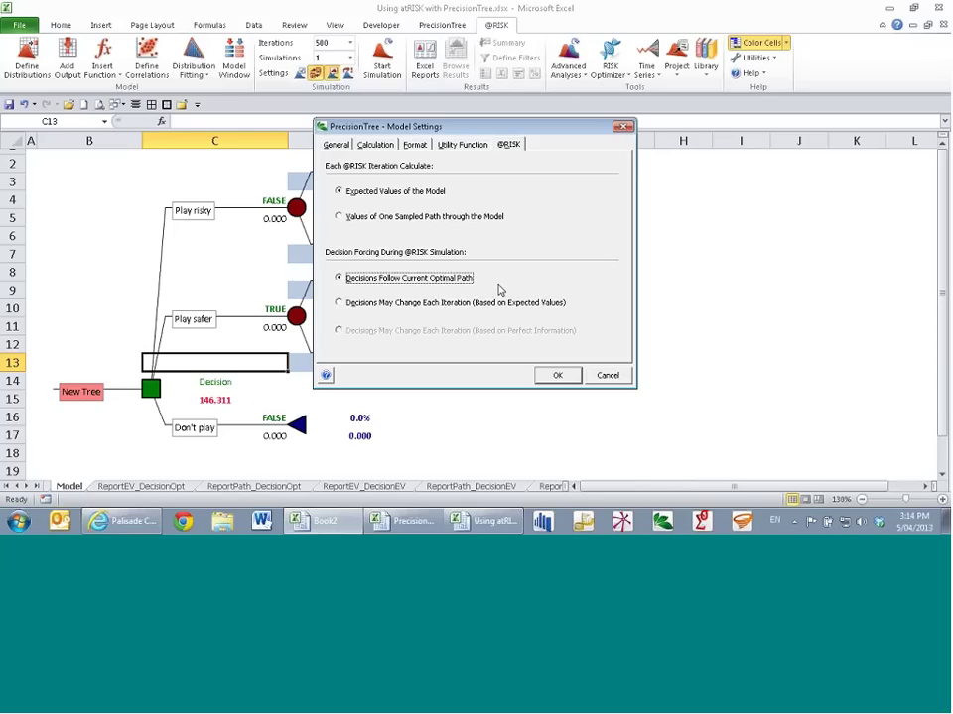
left_click(387, 304)
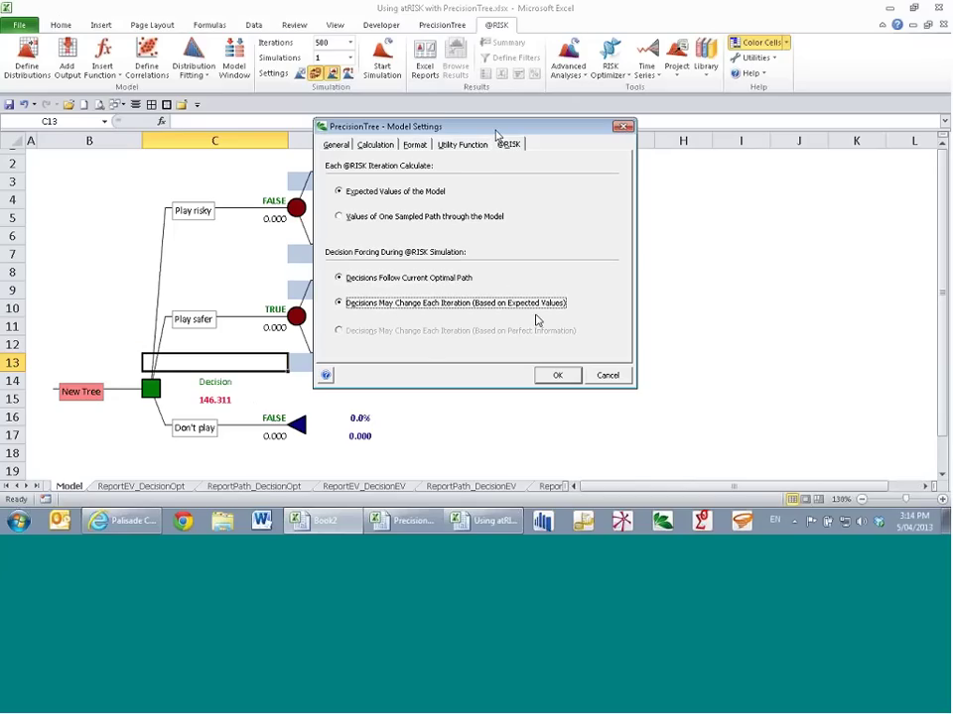
left_click_drag(496, 134, 712, 181)
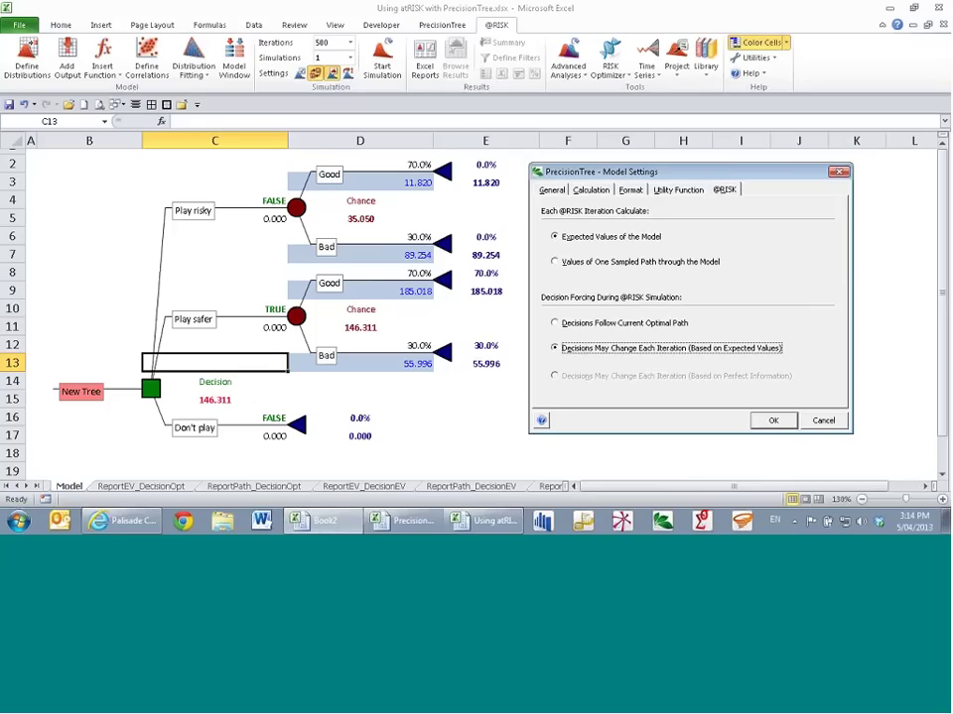
left_click(554, 261)
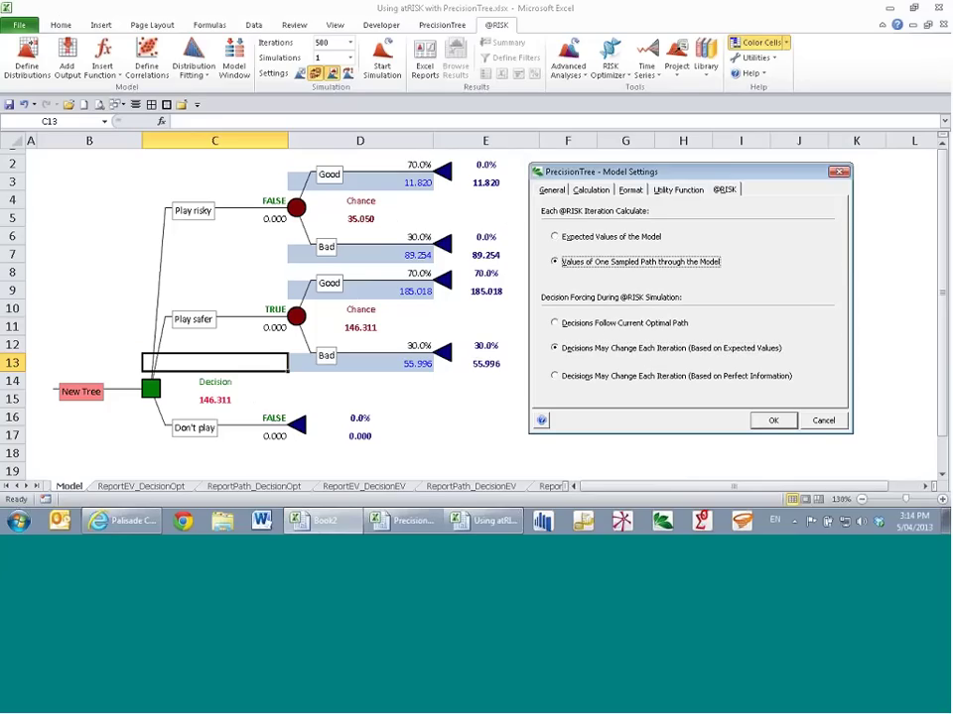
left_click(575, 239)
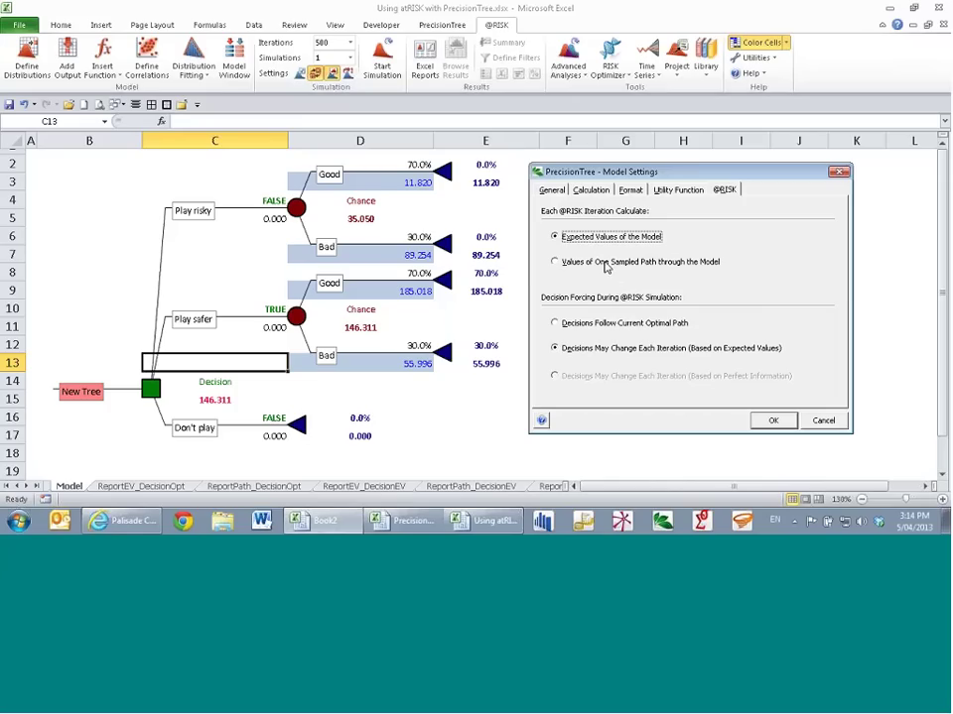
left_click(605, 264)
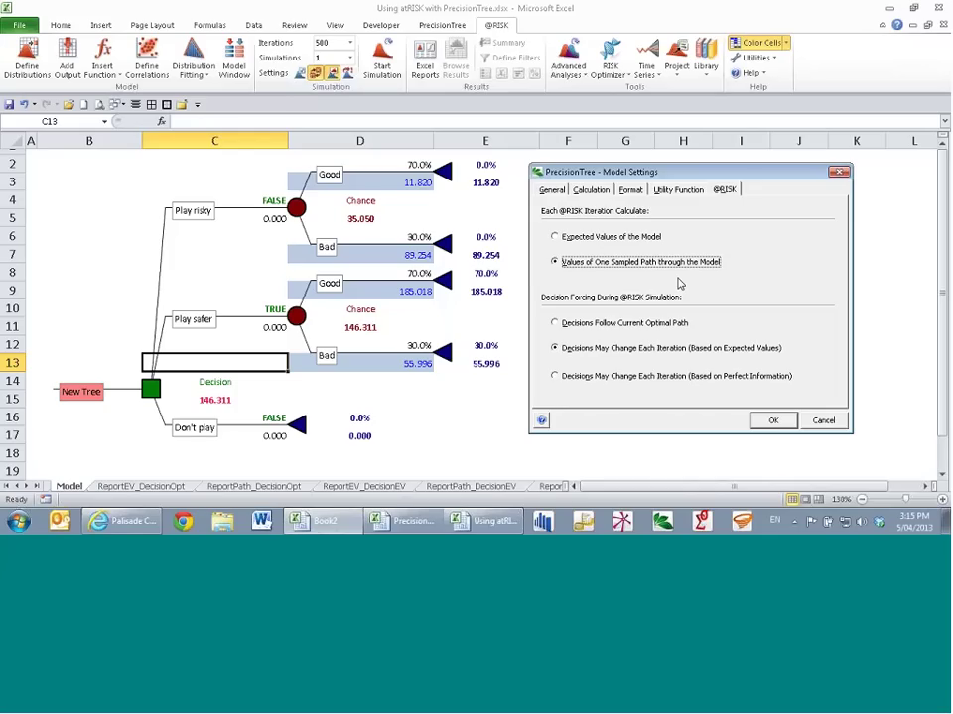
left_click(667, 323)
left_click(770, 420)
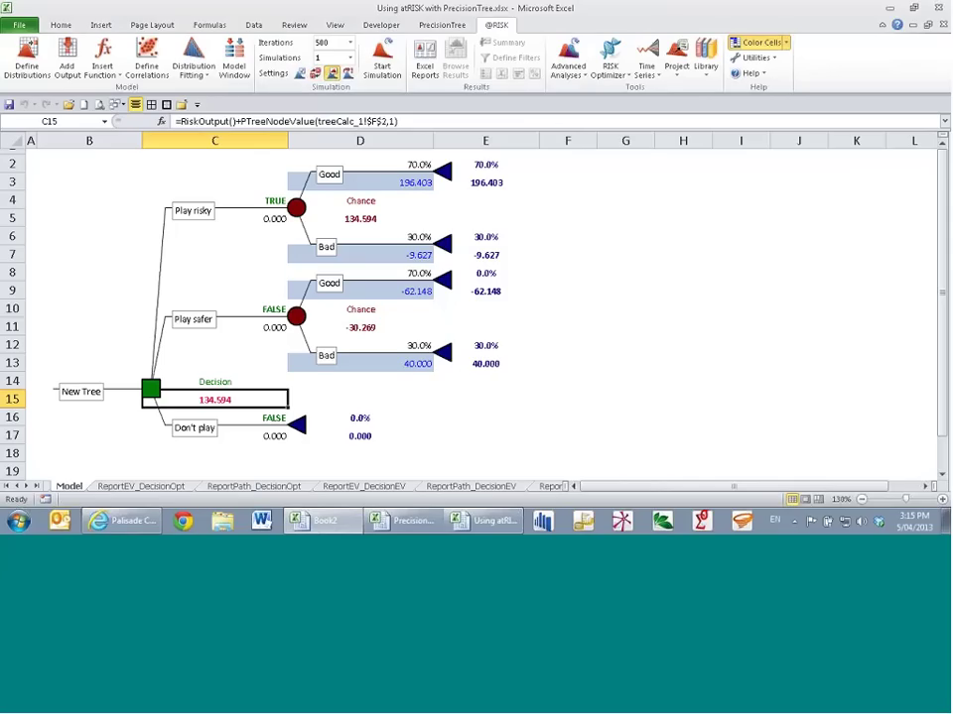
left_click(87, 395)
left_click(516, 144)
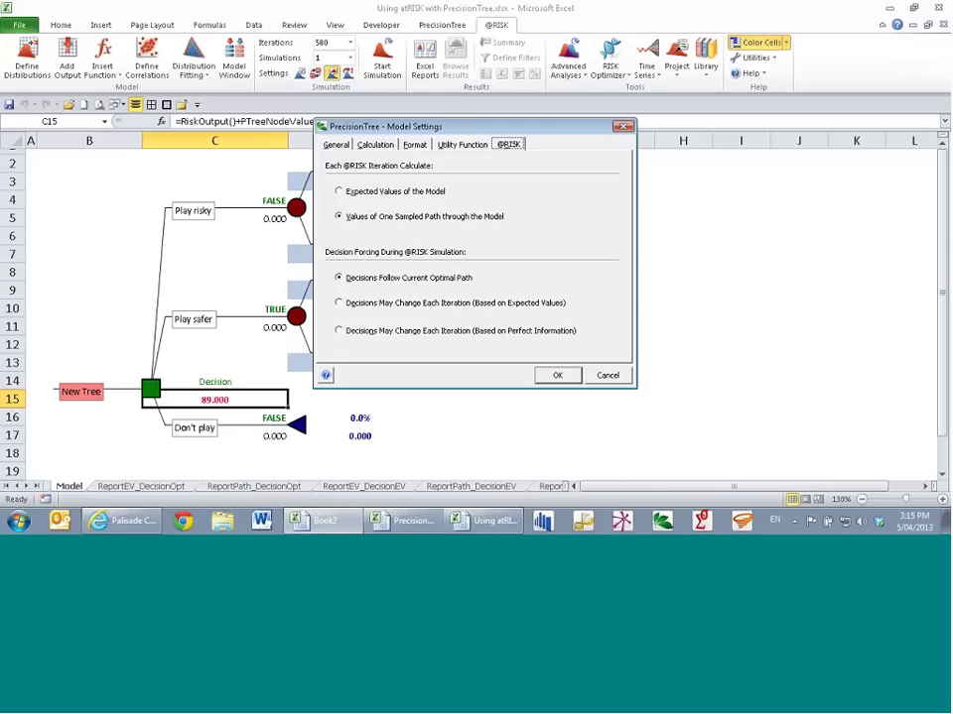
left_click(560, 375)
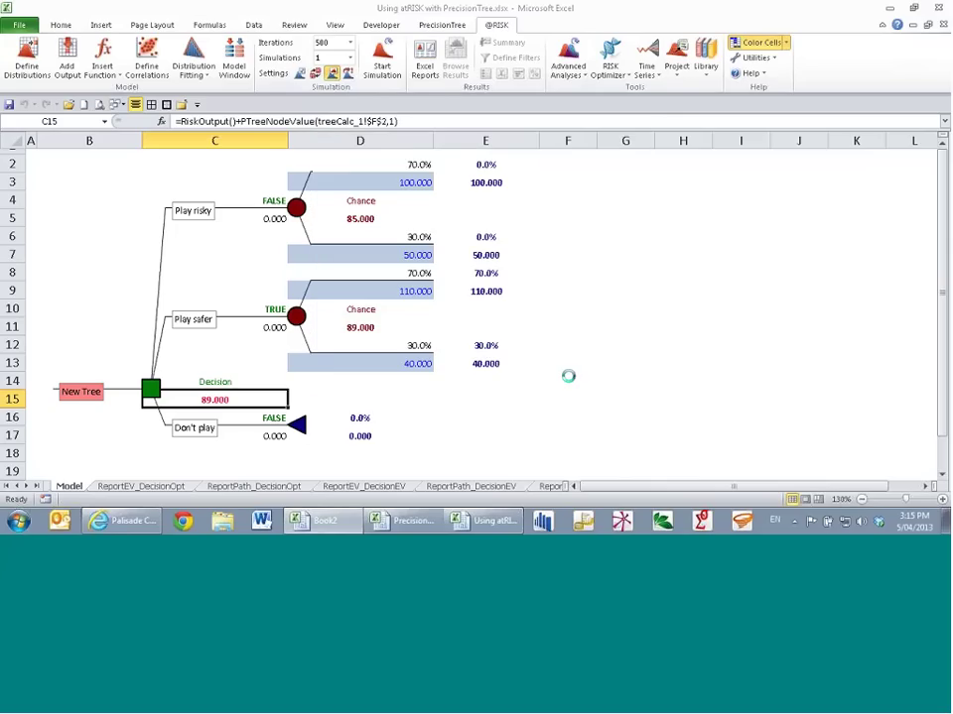
left_click(380, 84)
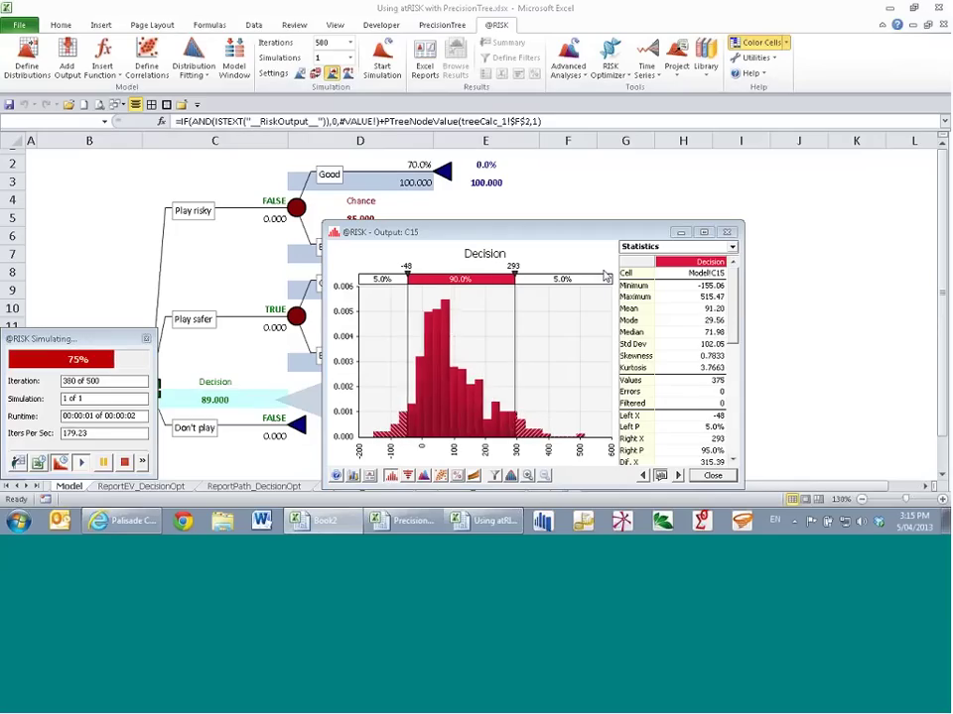
left_click_drag(514, 236, 640, 118)
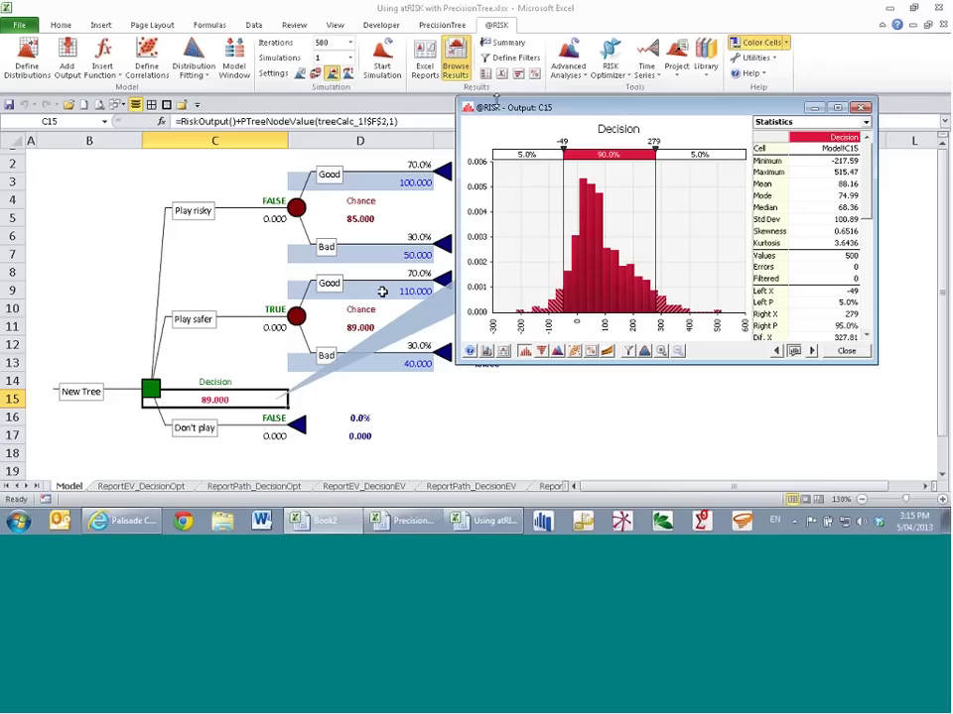
left_click_drag(495, 100, 552, 123)
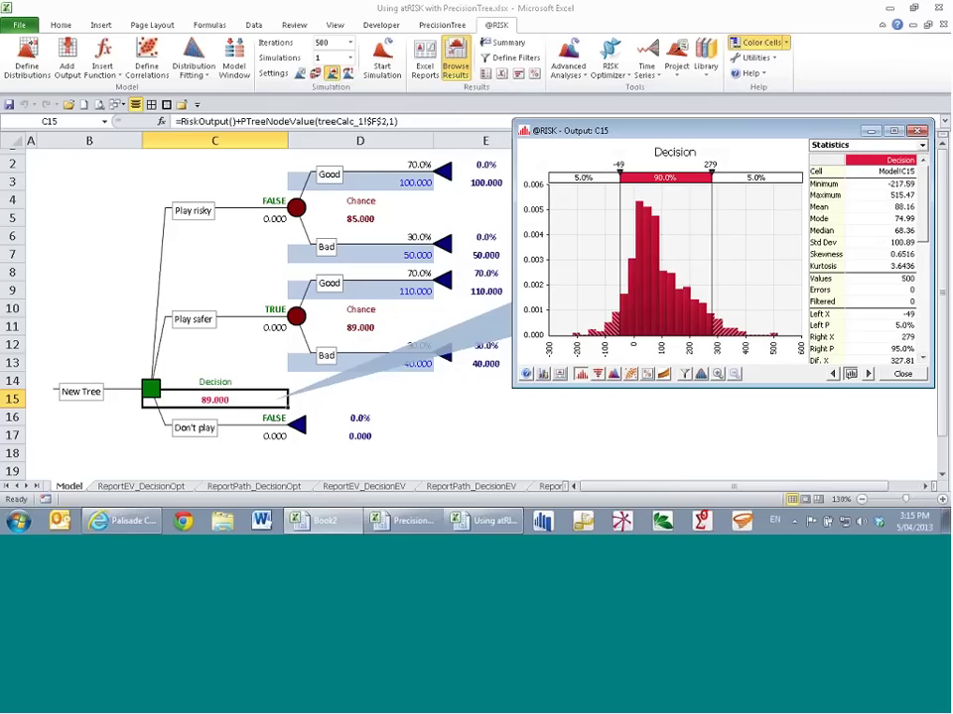
left_click_drag(655, 130, 637, 157)
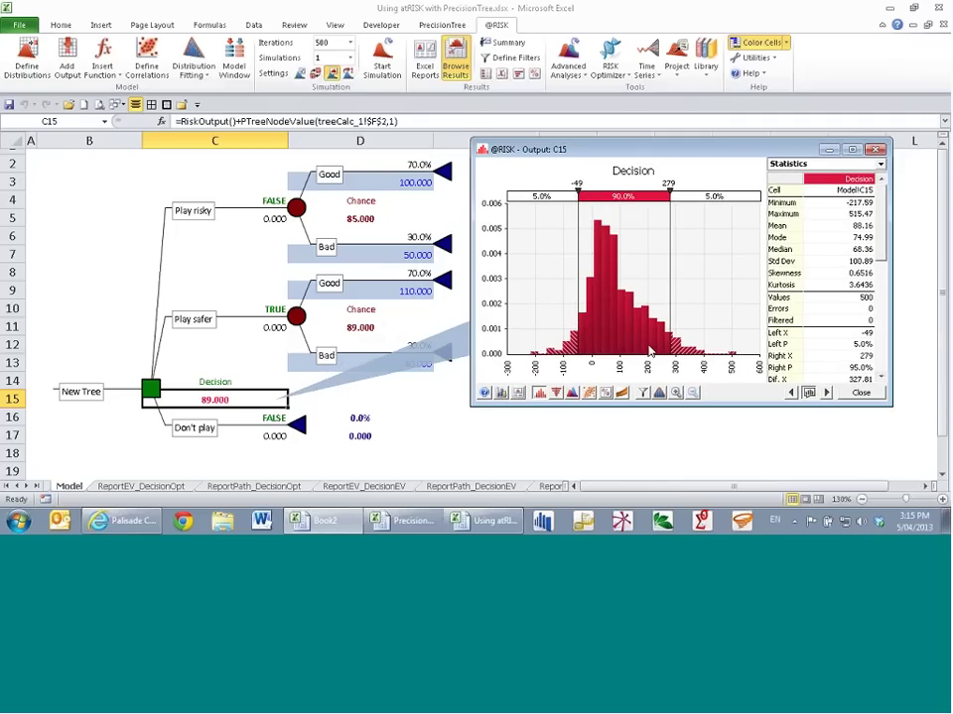
Step: Examine the simulation data iteration by iteration, comparing the Decision output with the sampled payoffs of the chance branches
left_click(502, 76)
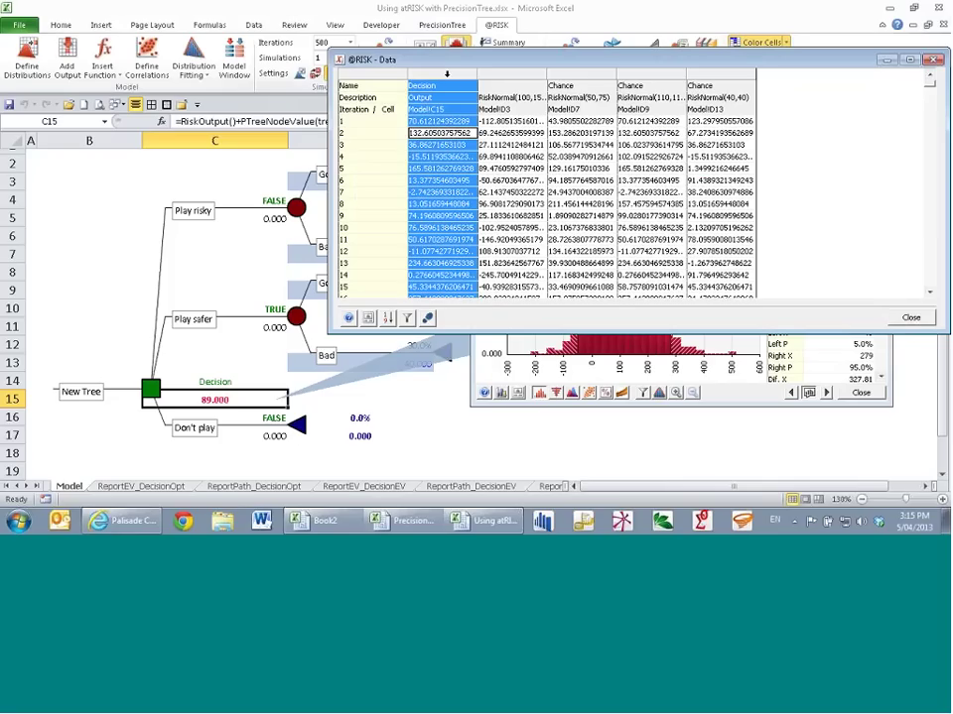
key("Down")
key("Down")
key("Down")
key("Down")
key("Down")
key("Down")
key("Down")
key("Down")
key("Down")
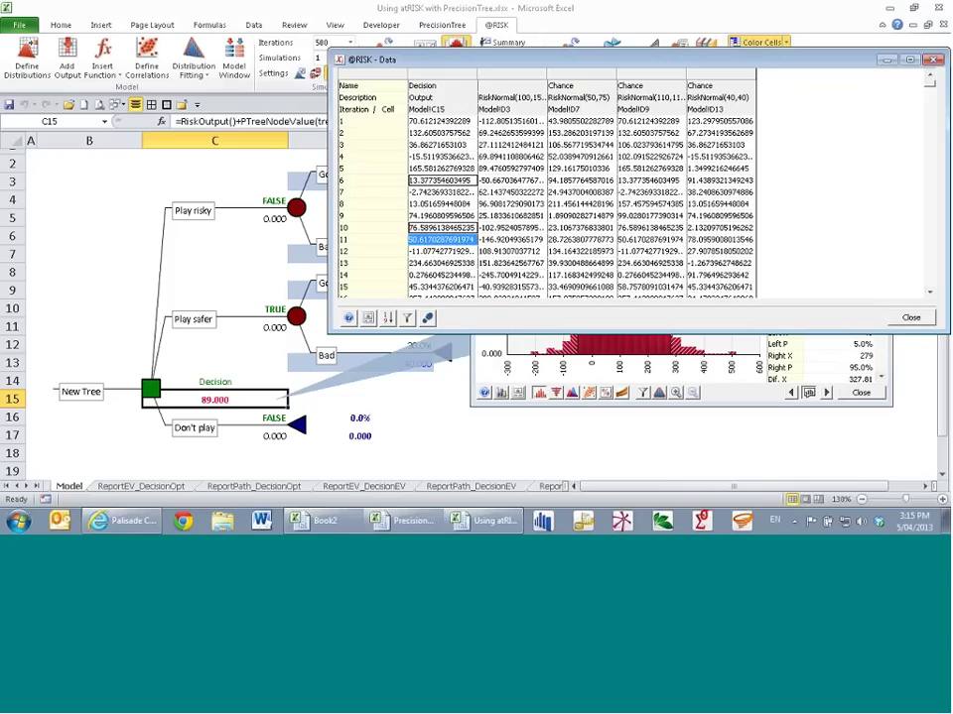
key("Down")
key("Down")
key("Down")
left_click(911, 318)
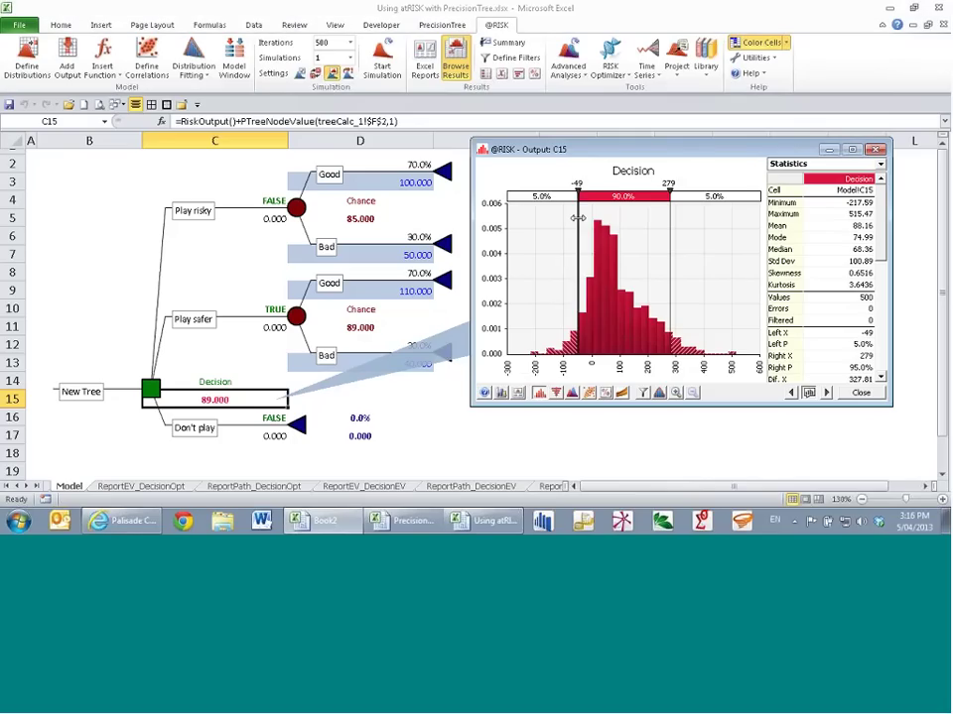
Step: Move the lower delimiter of the Decision distribution graph to 0 to read the probability of a loss, and close the graph
left_click_drag(578, 217, 590, 218)
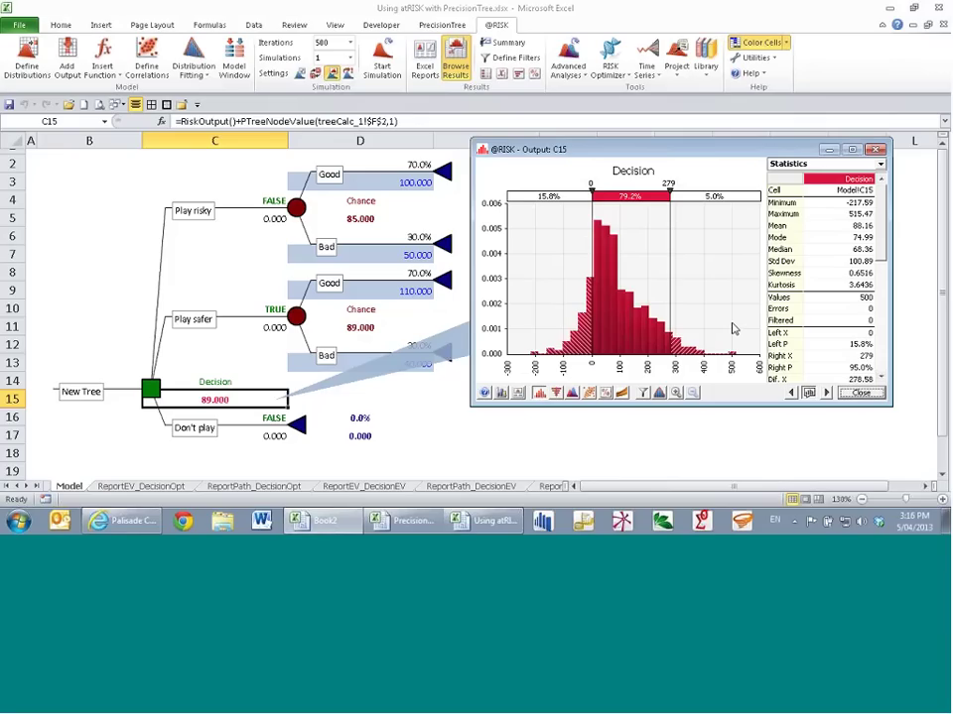
key("Escape")
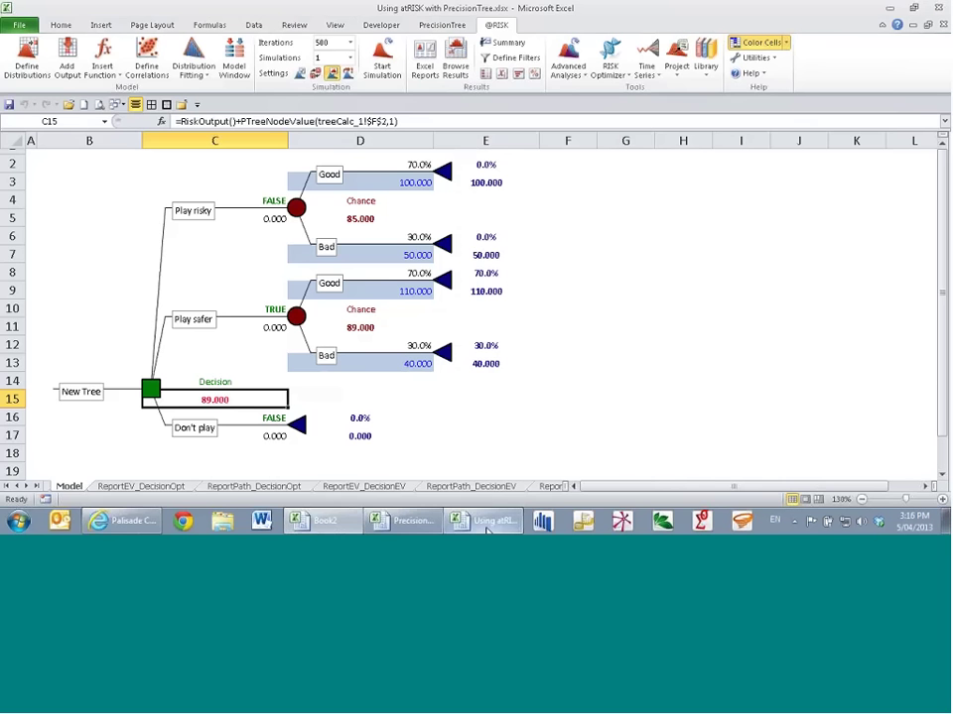
Step: Look through the simulation report sheets for each combination of expected-value or sampled-path calculation and decision forcing option
mouse_move(491, 533)
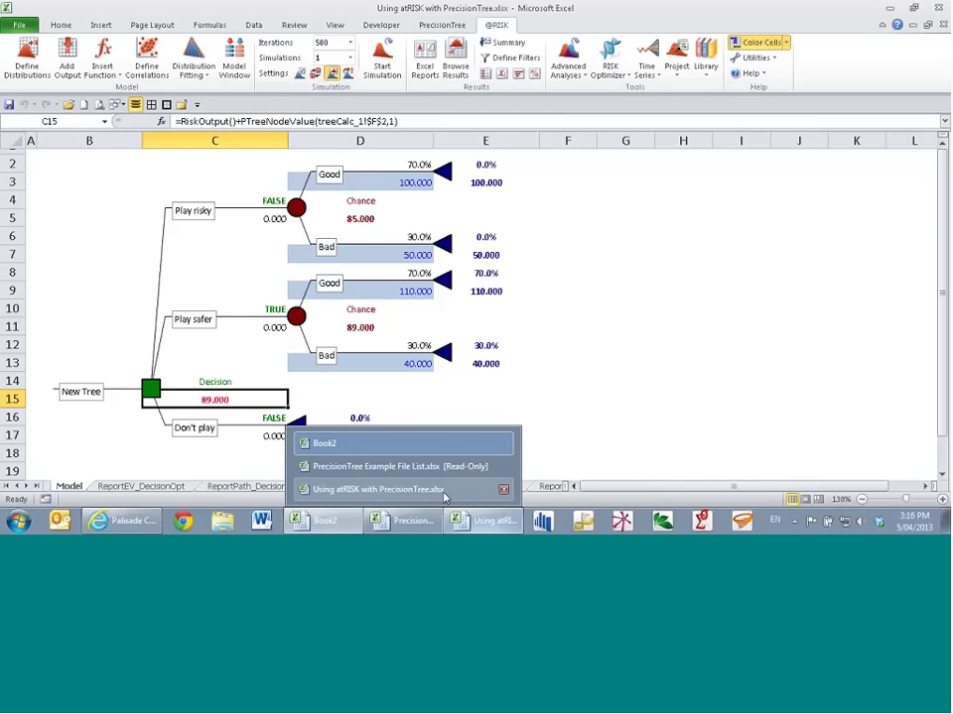
left_click(485, 365)
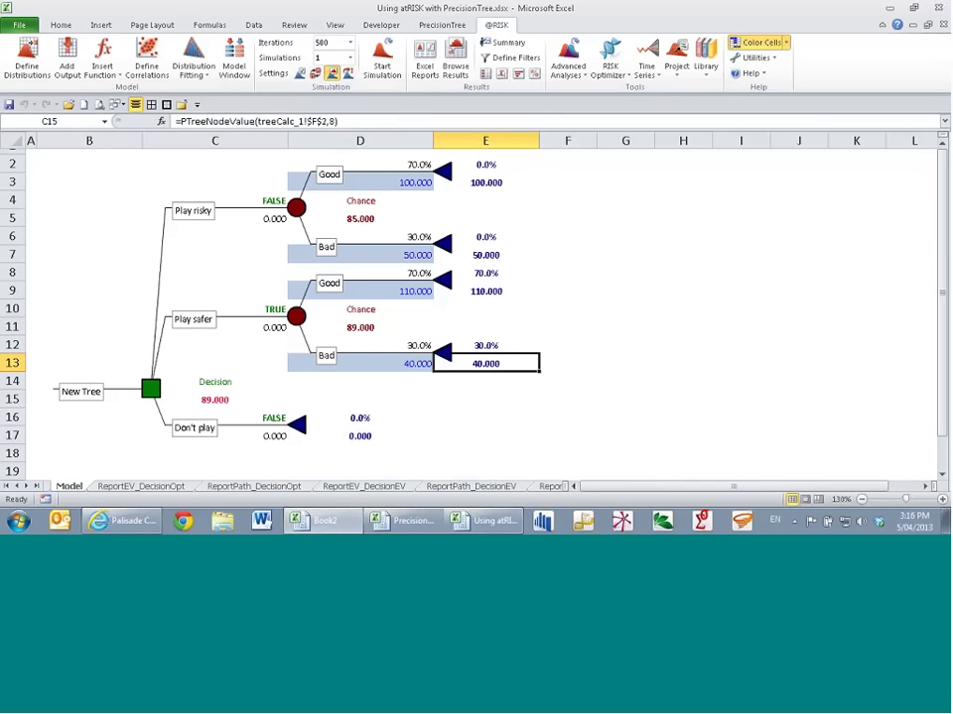
left_click(193, 487)
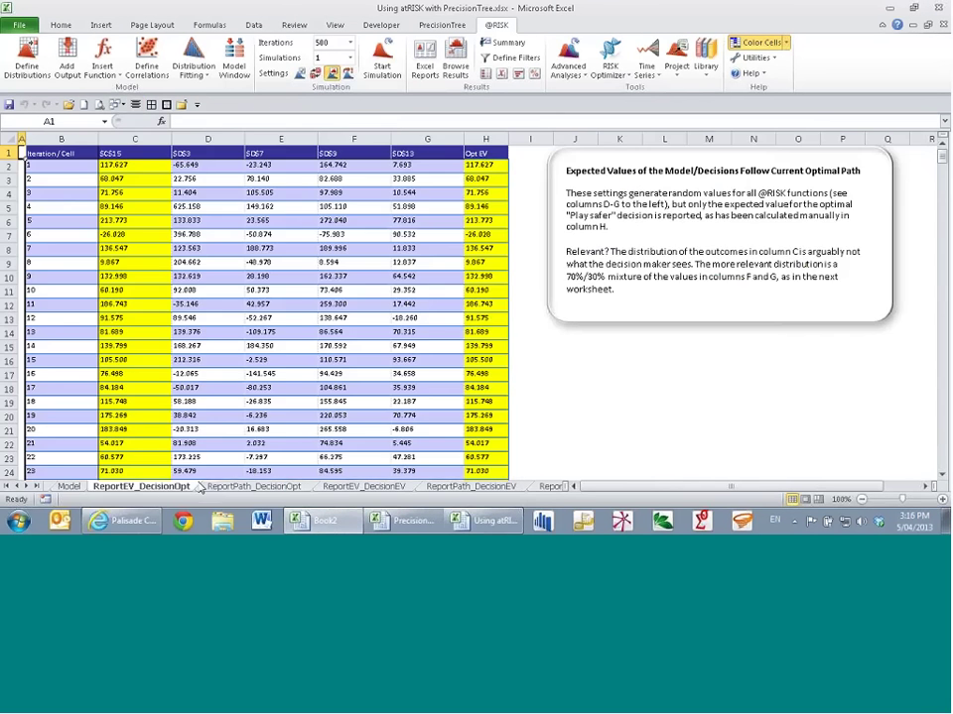
left_click(254, 487)
left_click(363, 487)
left_click(470, 487)
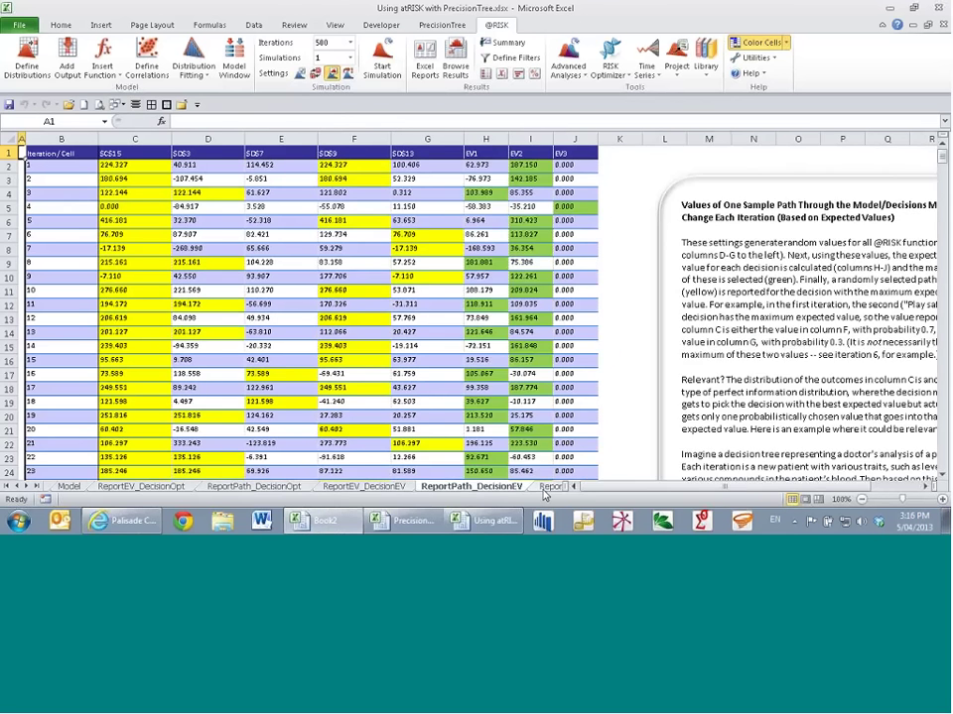
left_click(548, 487)
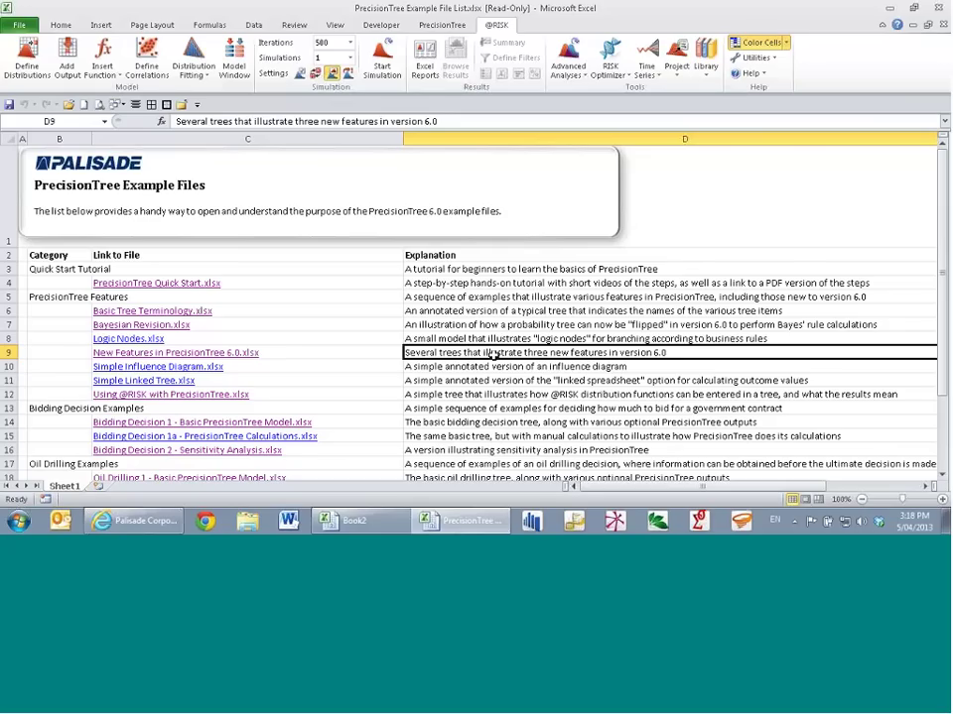
Step: Bring up the PrecisionTree commands in the example file list workbook
scroll(313, 65, "up", 1)
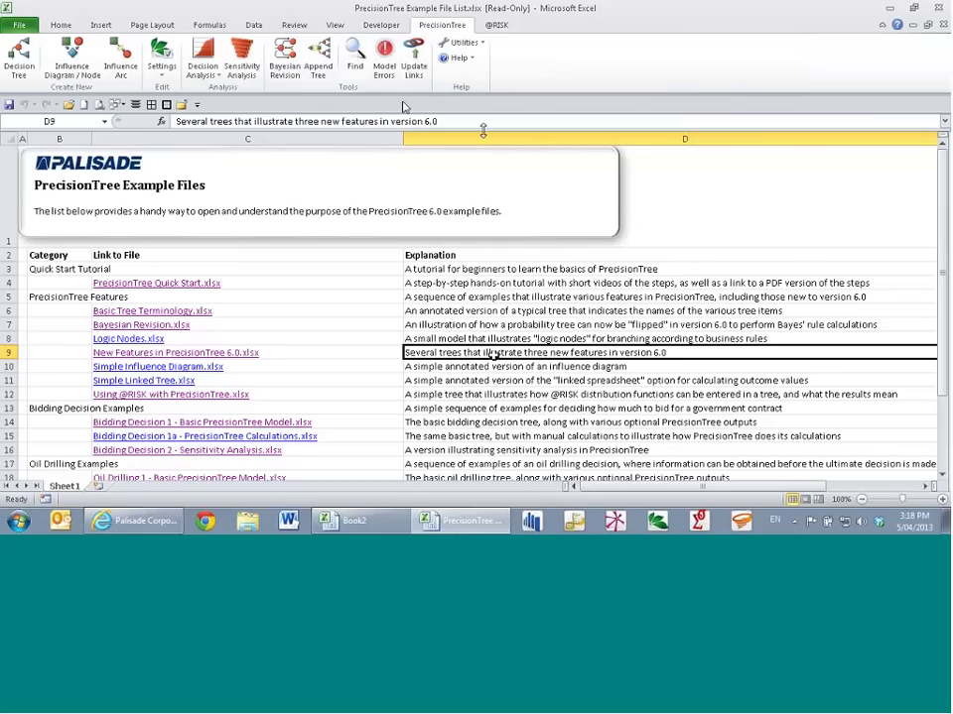